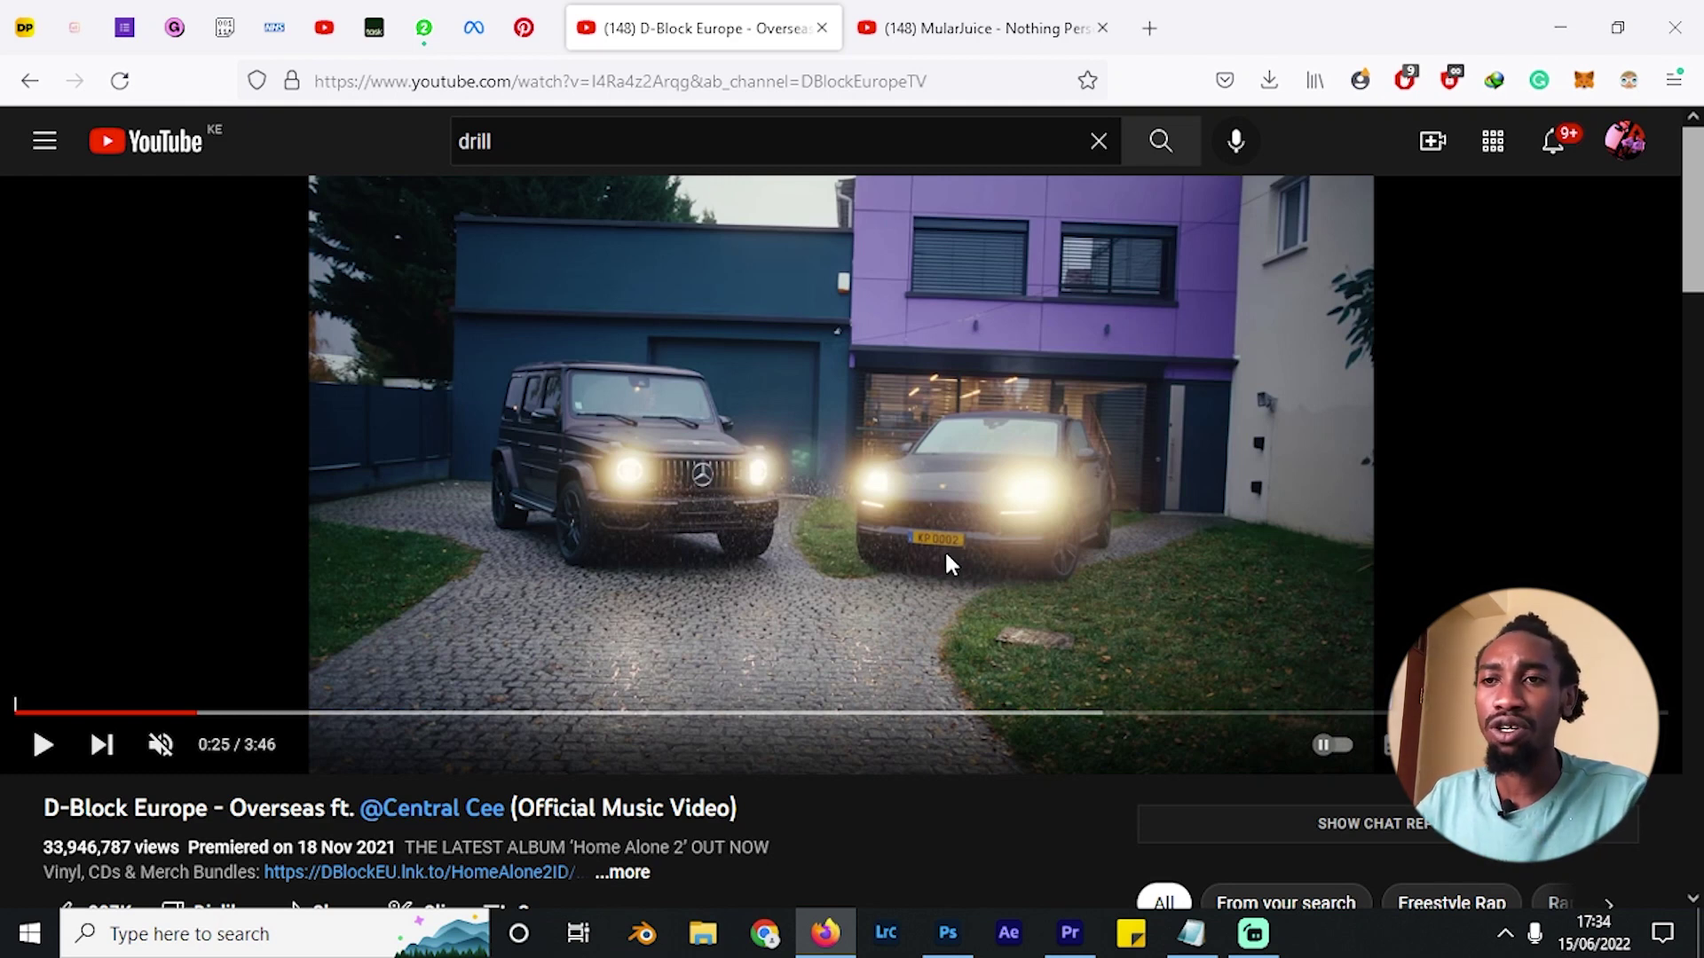
Play and pause the D-Block Europe "Overseas" video around 0:24 to examine its torn-photo effect.
left_click(911, 492)
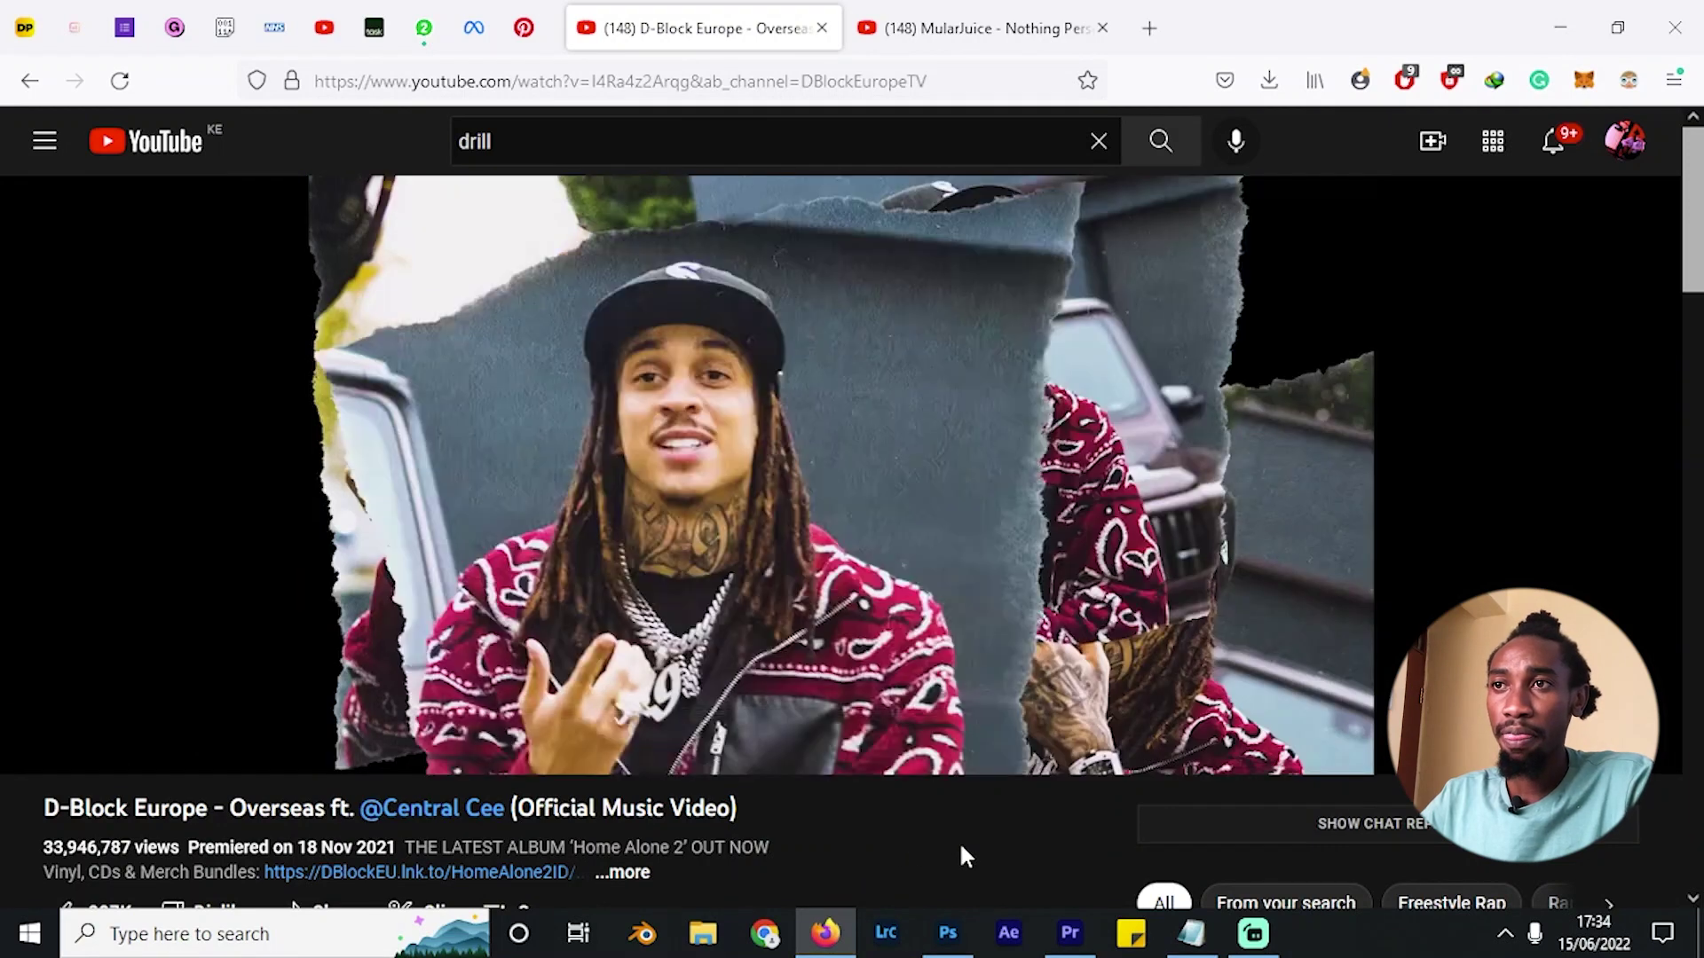
left_click(993, 559)
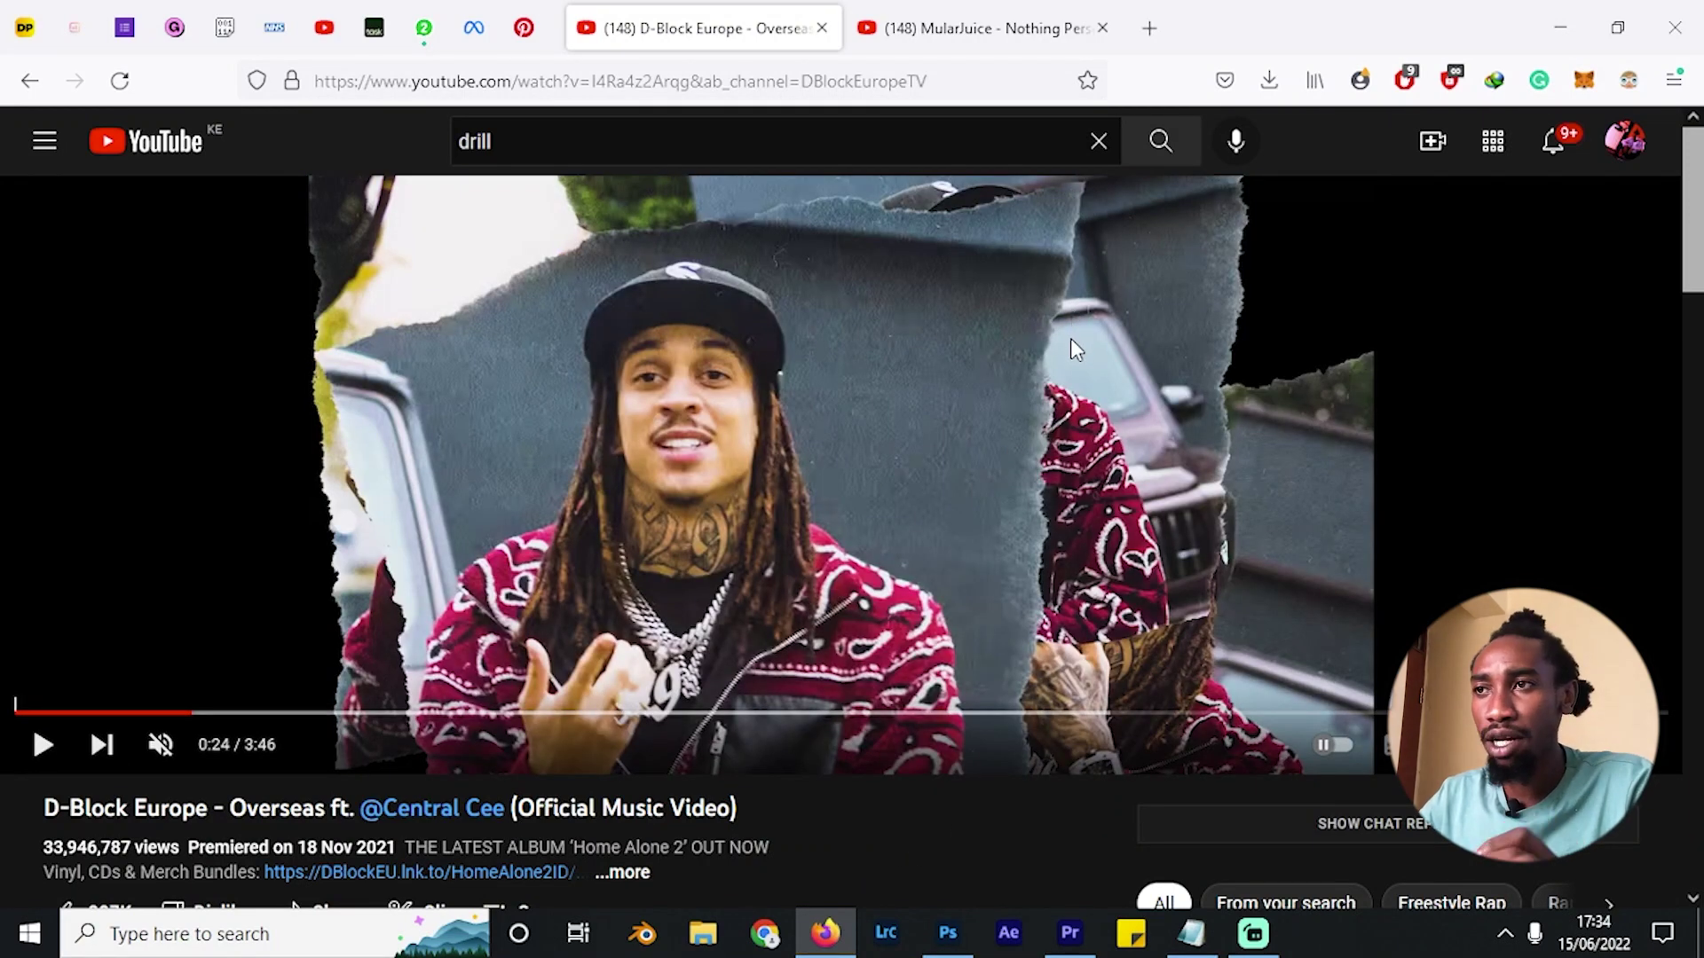
key("shift+comma")
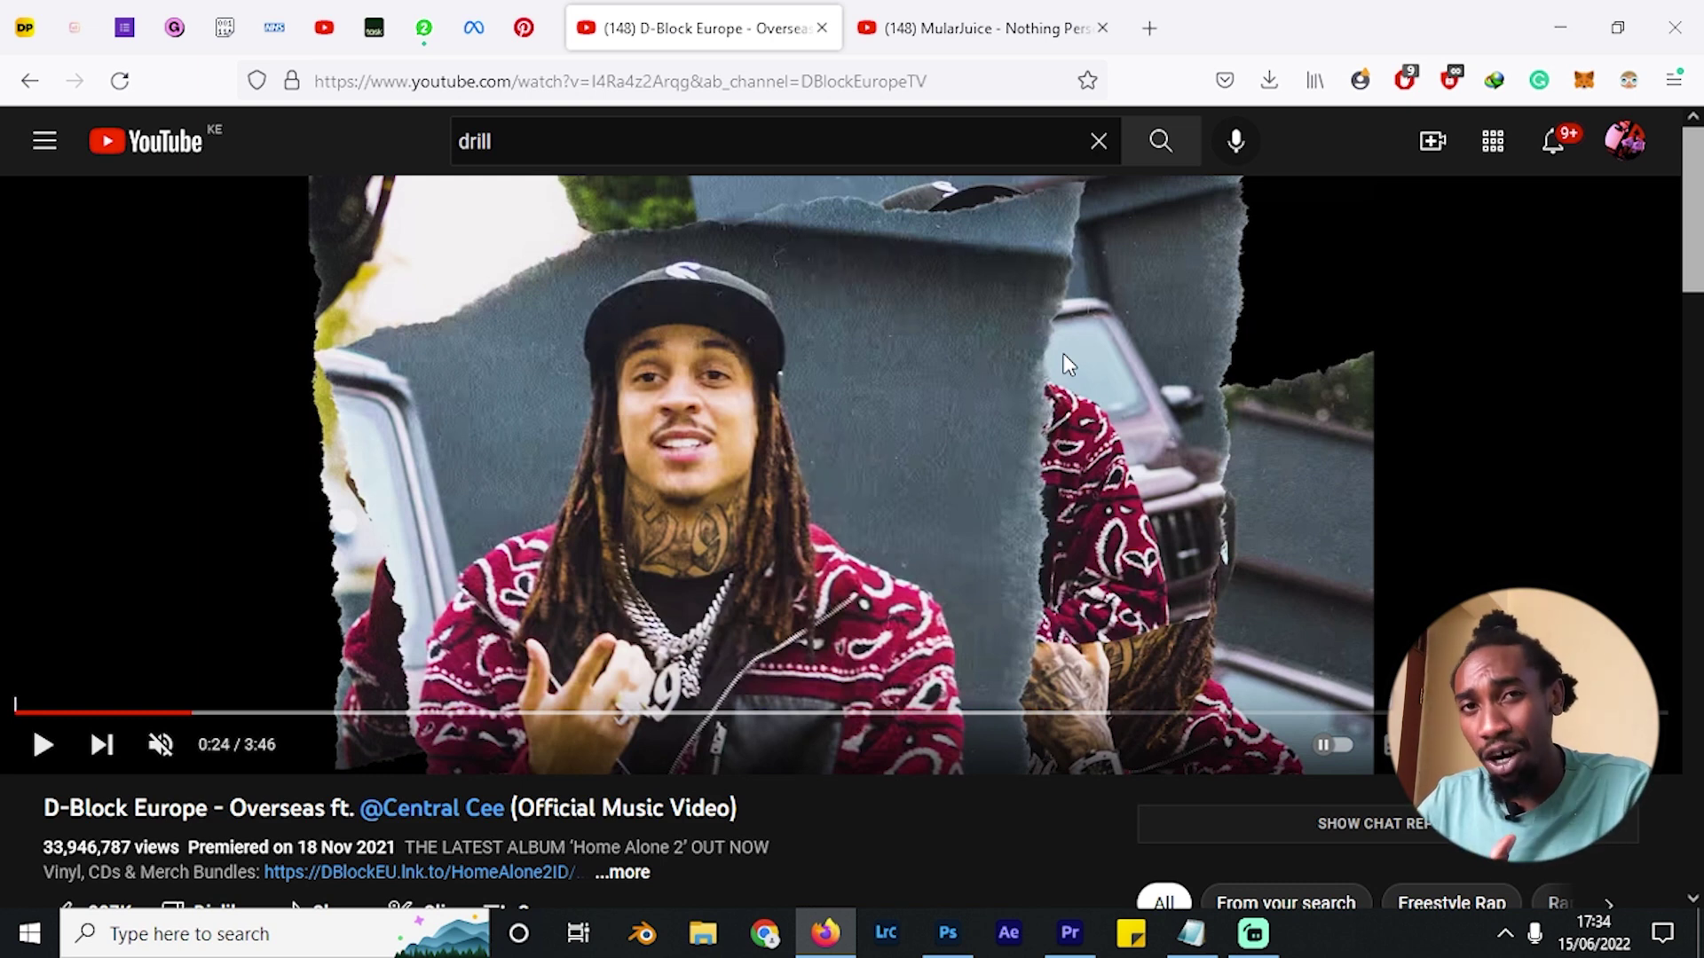
left_click(1063, 353)
left_click(1058, 346)
left_click(962, 443)
Switch to the MularJuice "Nothing Personal" video, replay the part before 0:46 and pause on the film-framed photo shot.
key("ctrl+Tab")
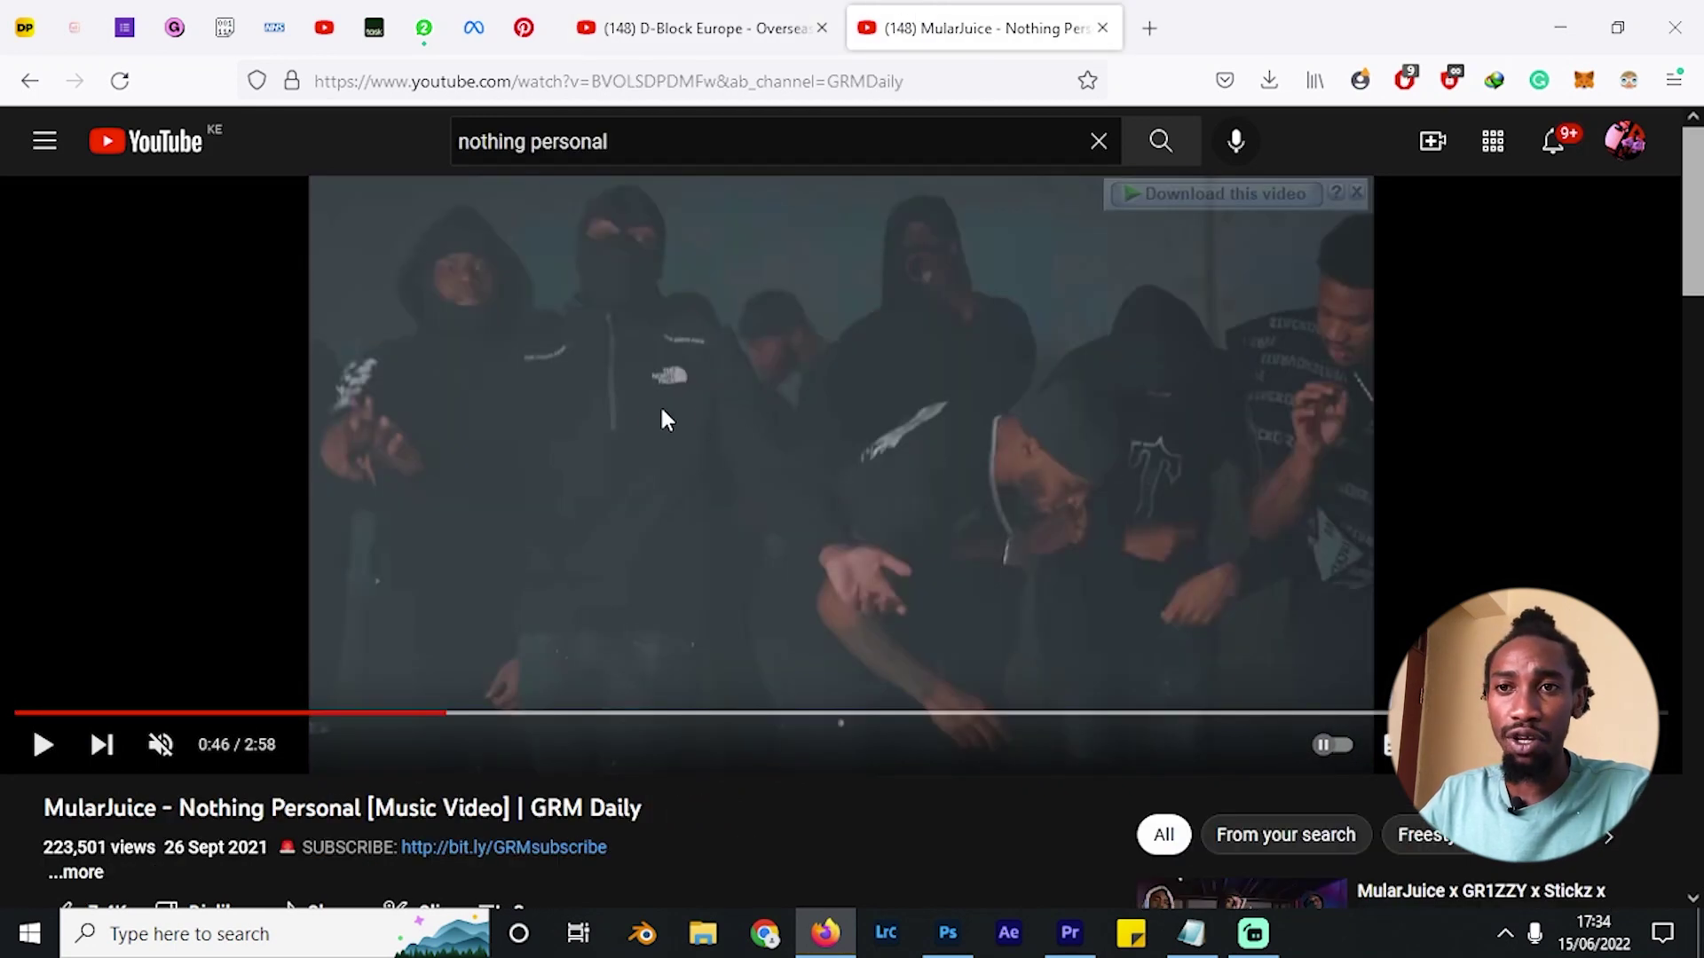
left_click(636, 357)
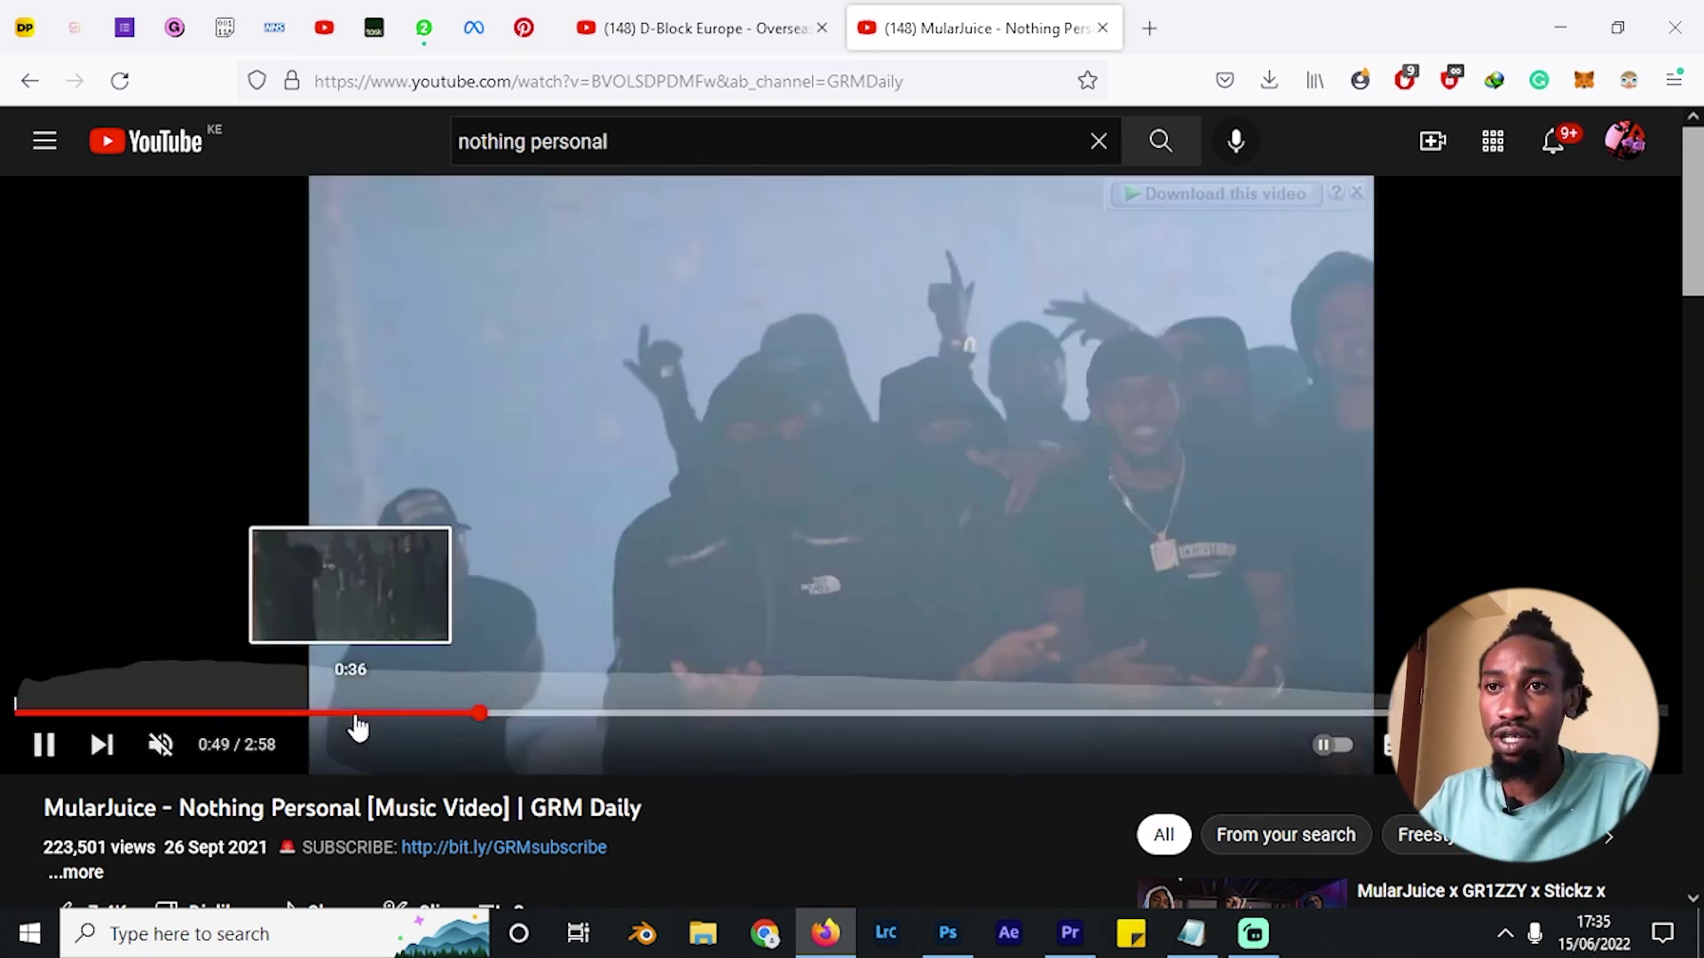
left_click(380, 715)
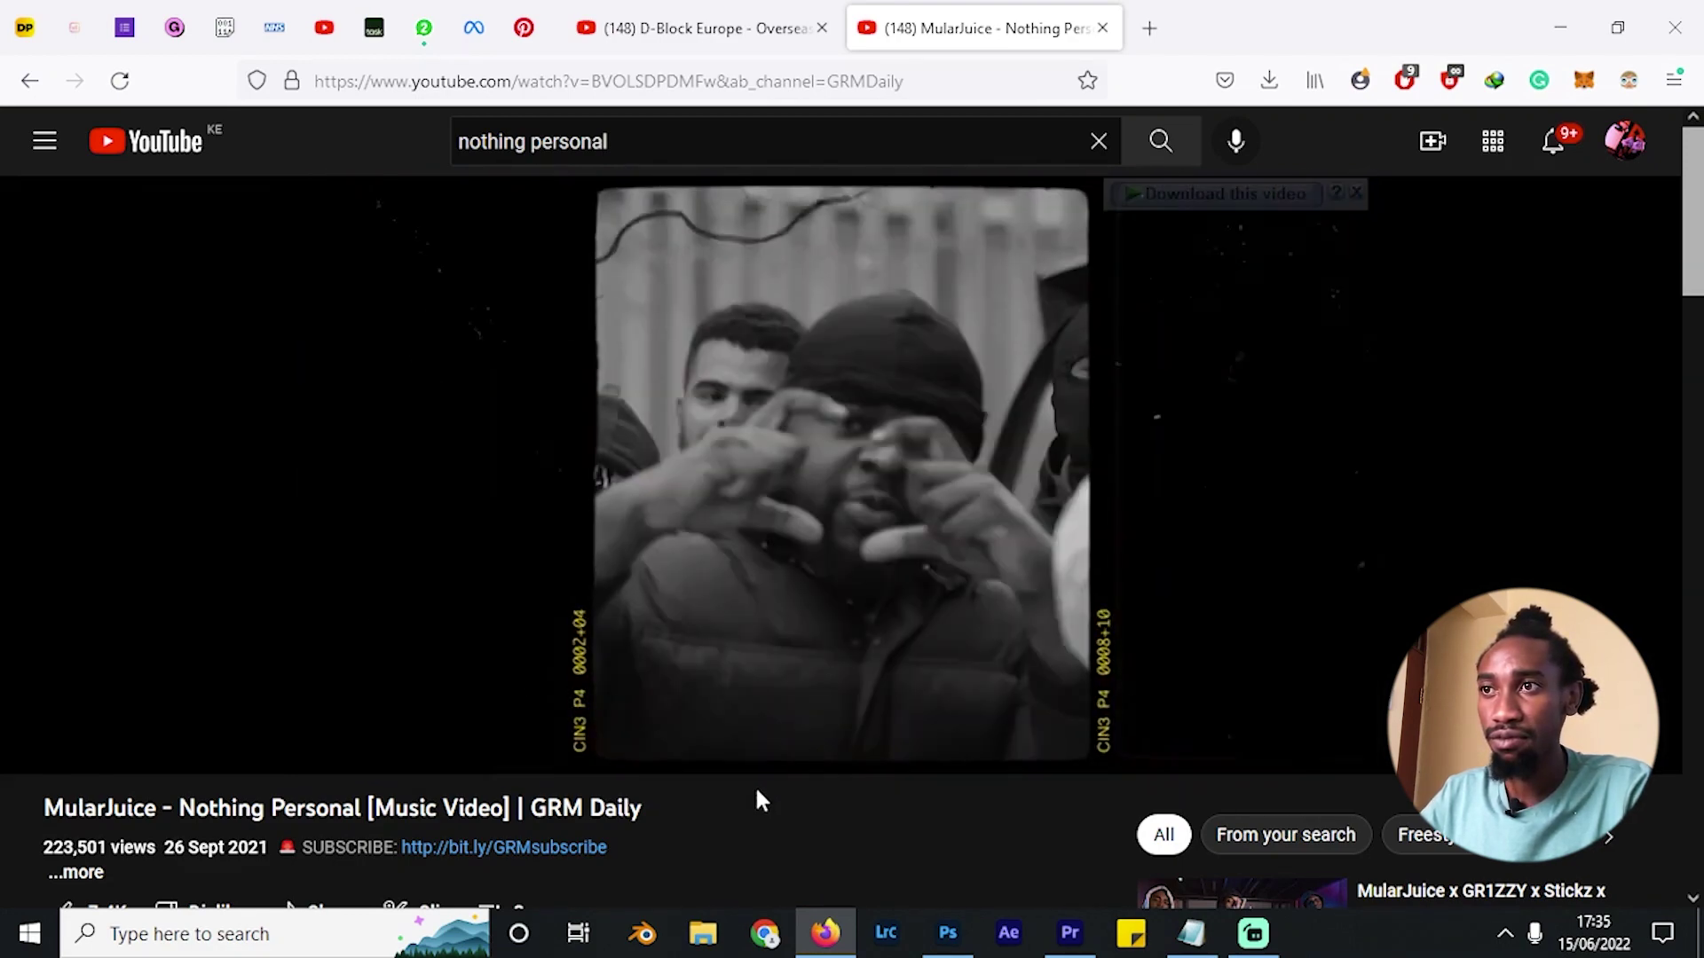
left_click(776, 406)
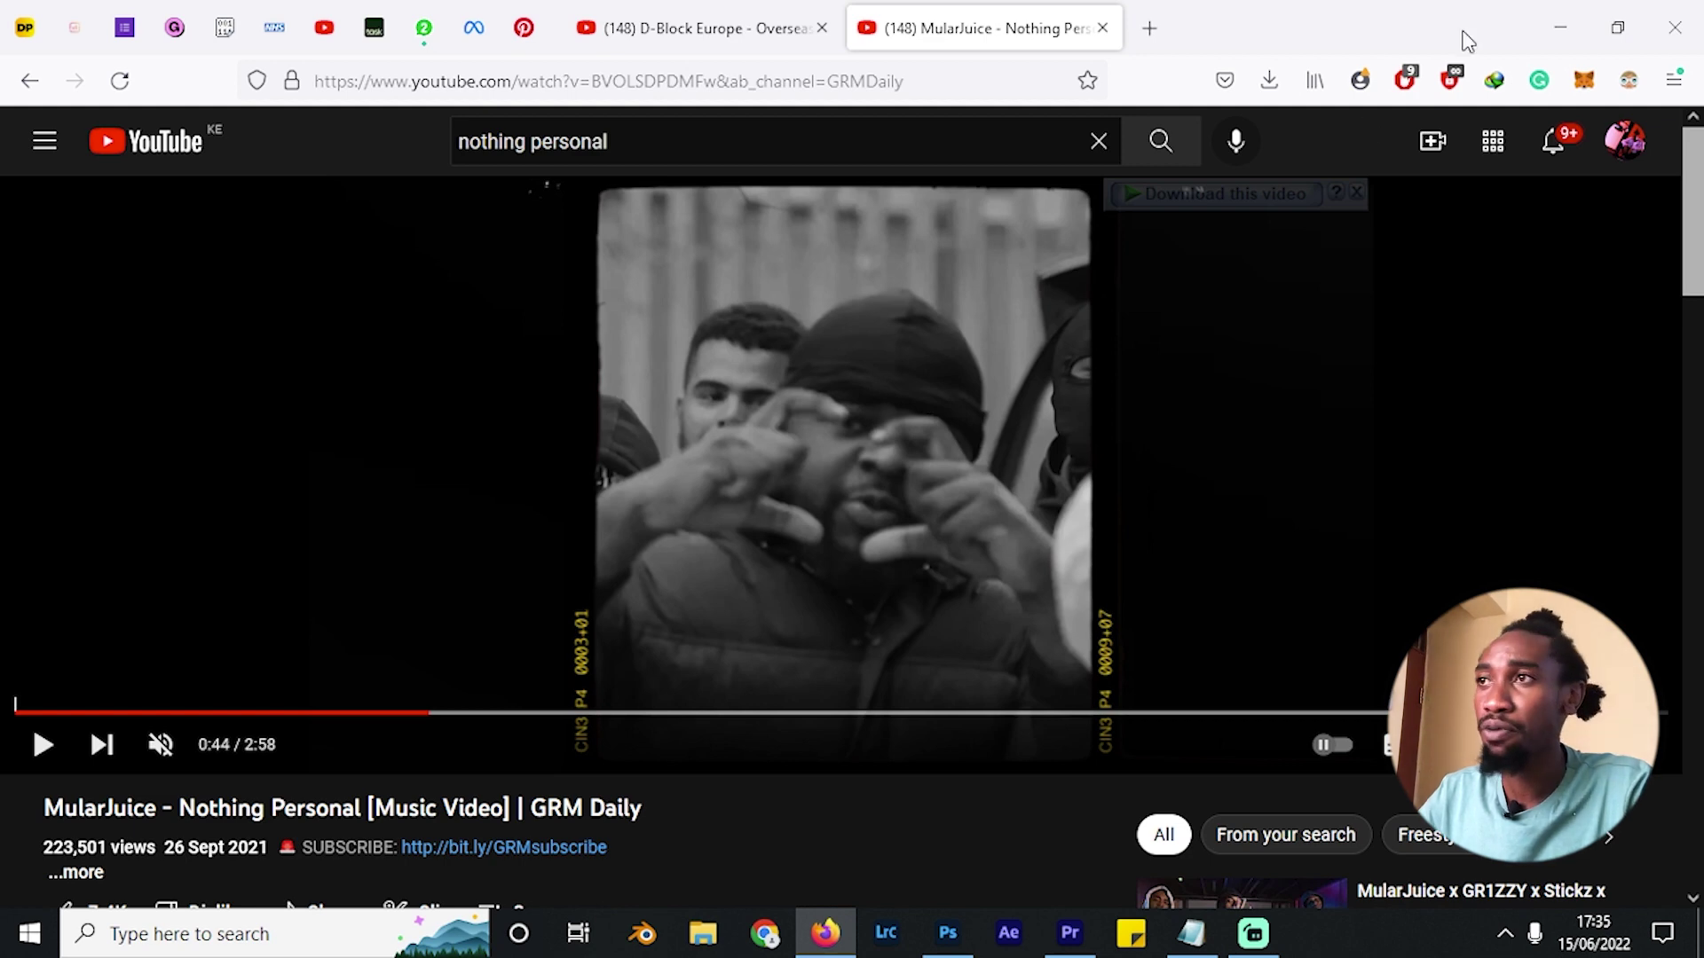
Switch to Premiere Pro, return the playhead to the start of the Bursts tutorial sequence and unmute audio track A1.
left_click(1560, 28)
left_click(1072, 952)
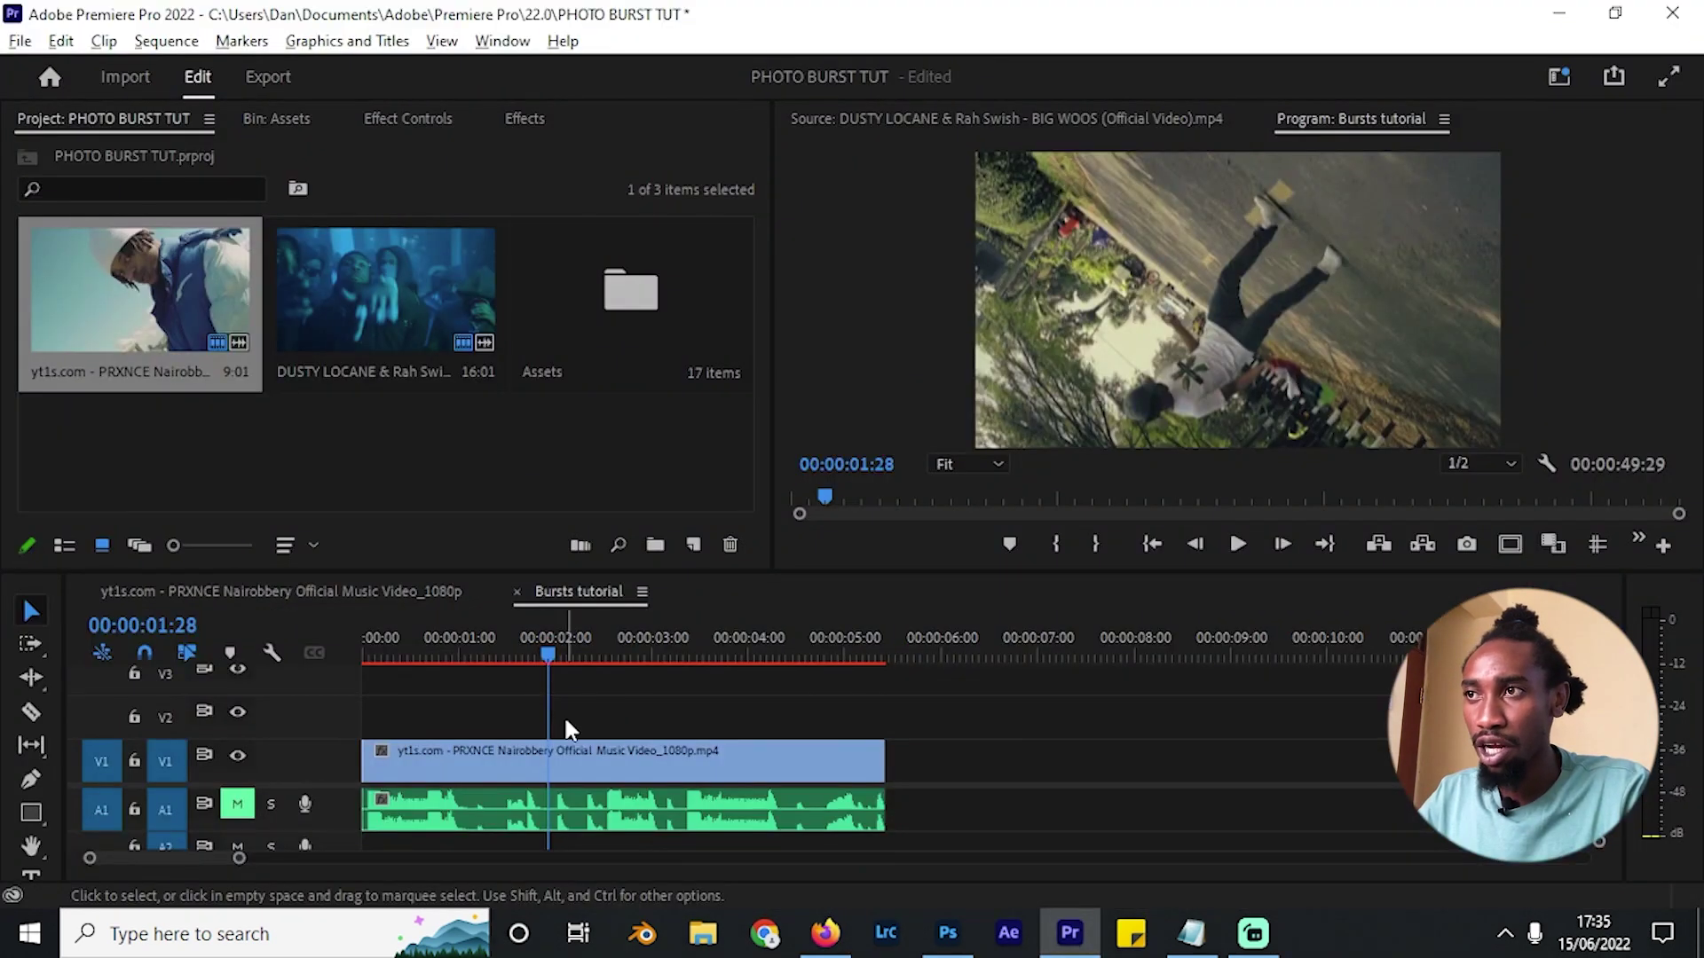
scroll(565, 721, "up", 3)
scroll(657, 727, "up", 2)
scroll(722, 714, "down", 3)
scroll(687, 704, "up", 2)
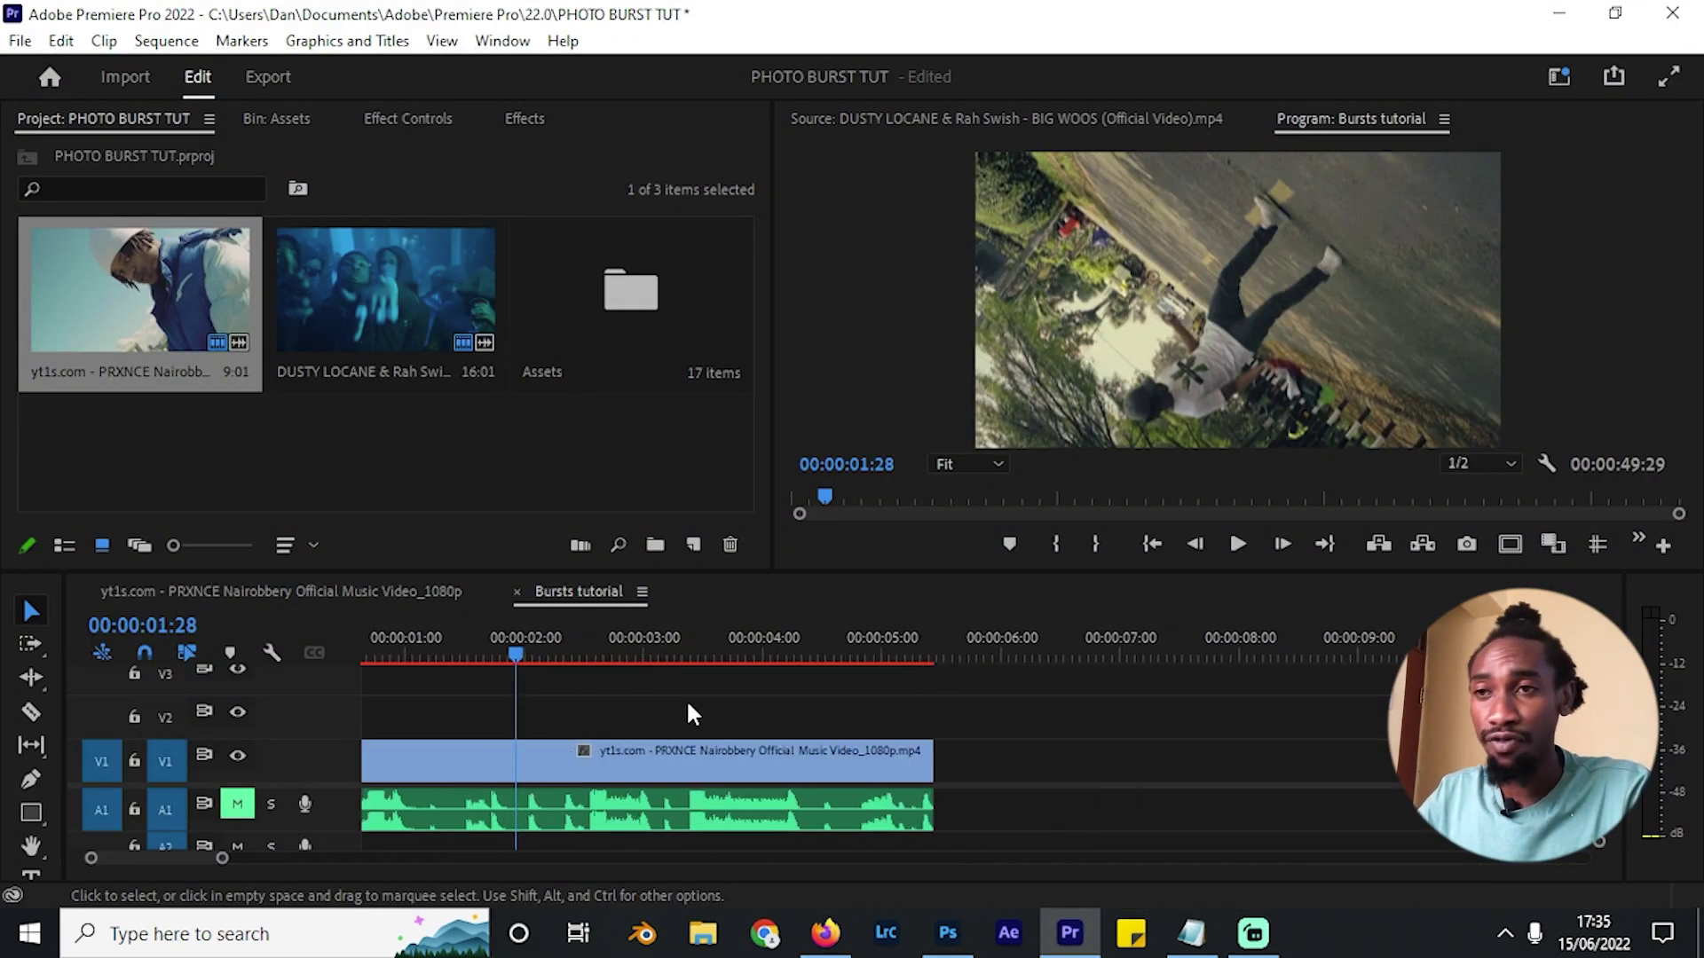
scroll(688, 704, "up", 1)
left_click_drag(600, 657, 323, 641)
left_click(238, 805)
scroll(437, 688, "down", 1)
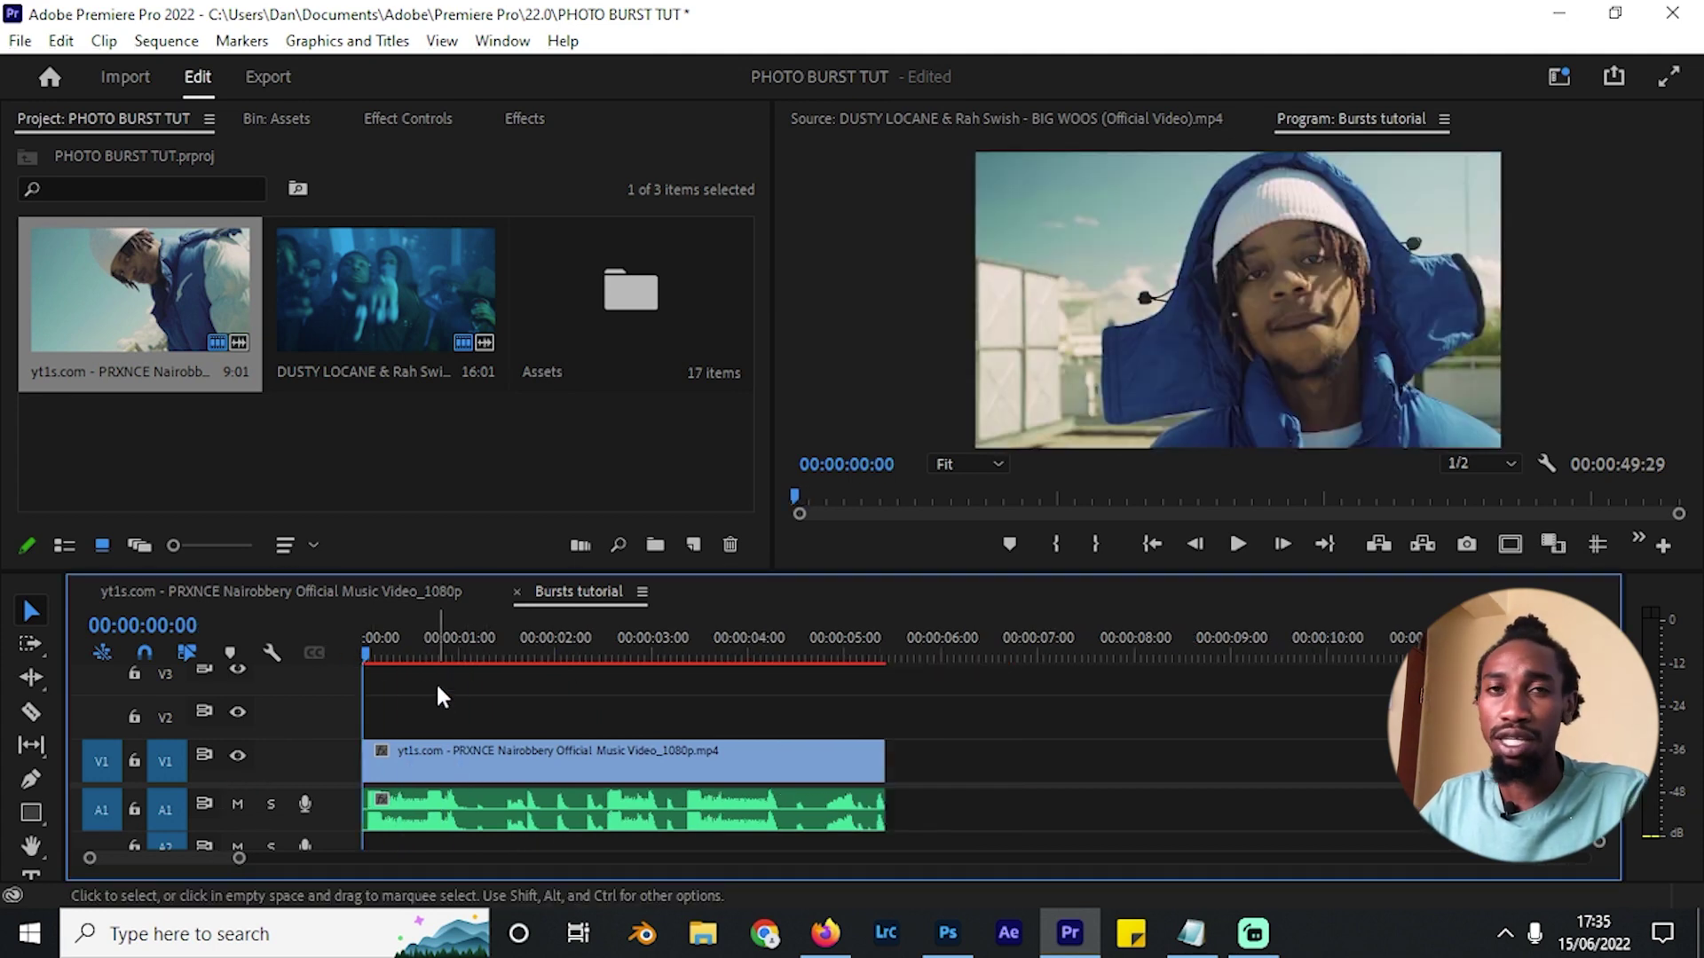
Play the sequence's opening clip from the start, stop it and return the playhead to 00:00:02:06.
key("space")
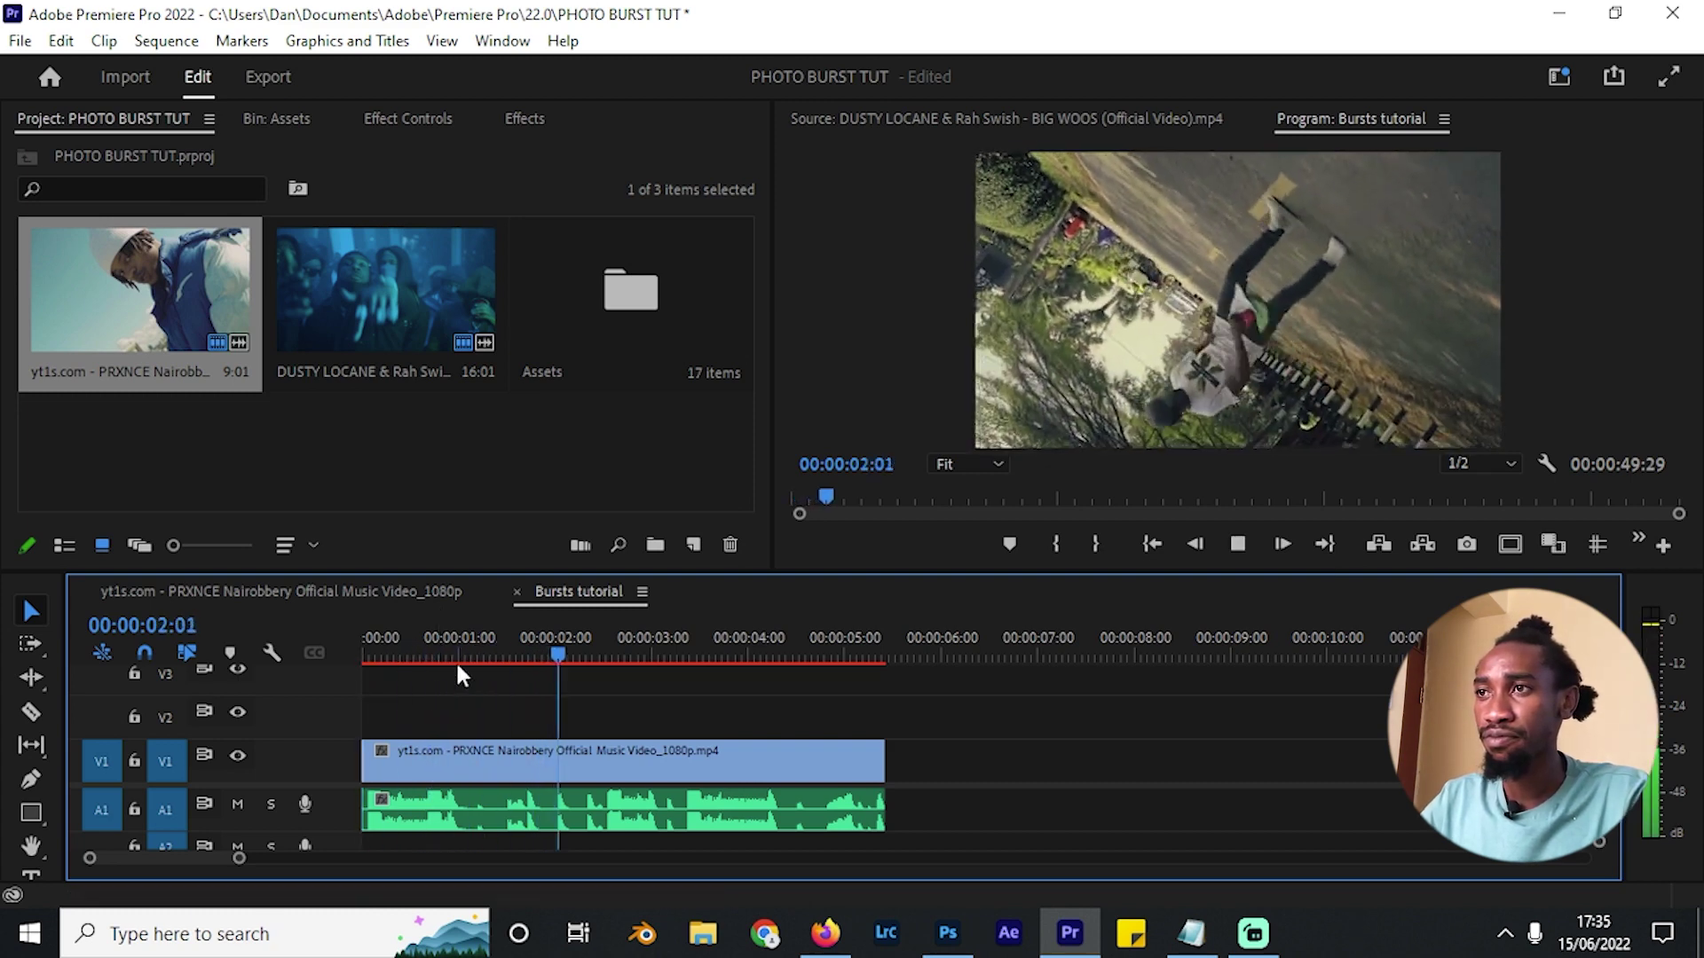
key("space")
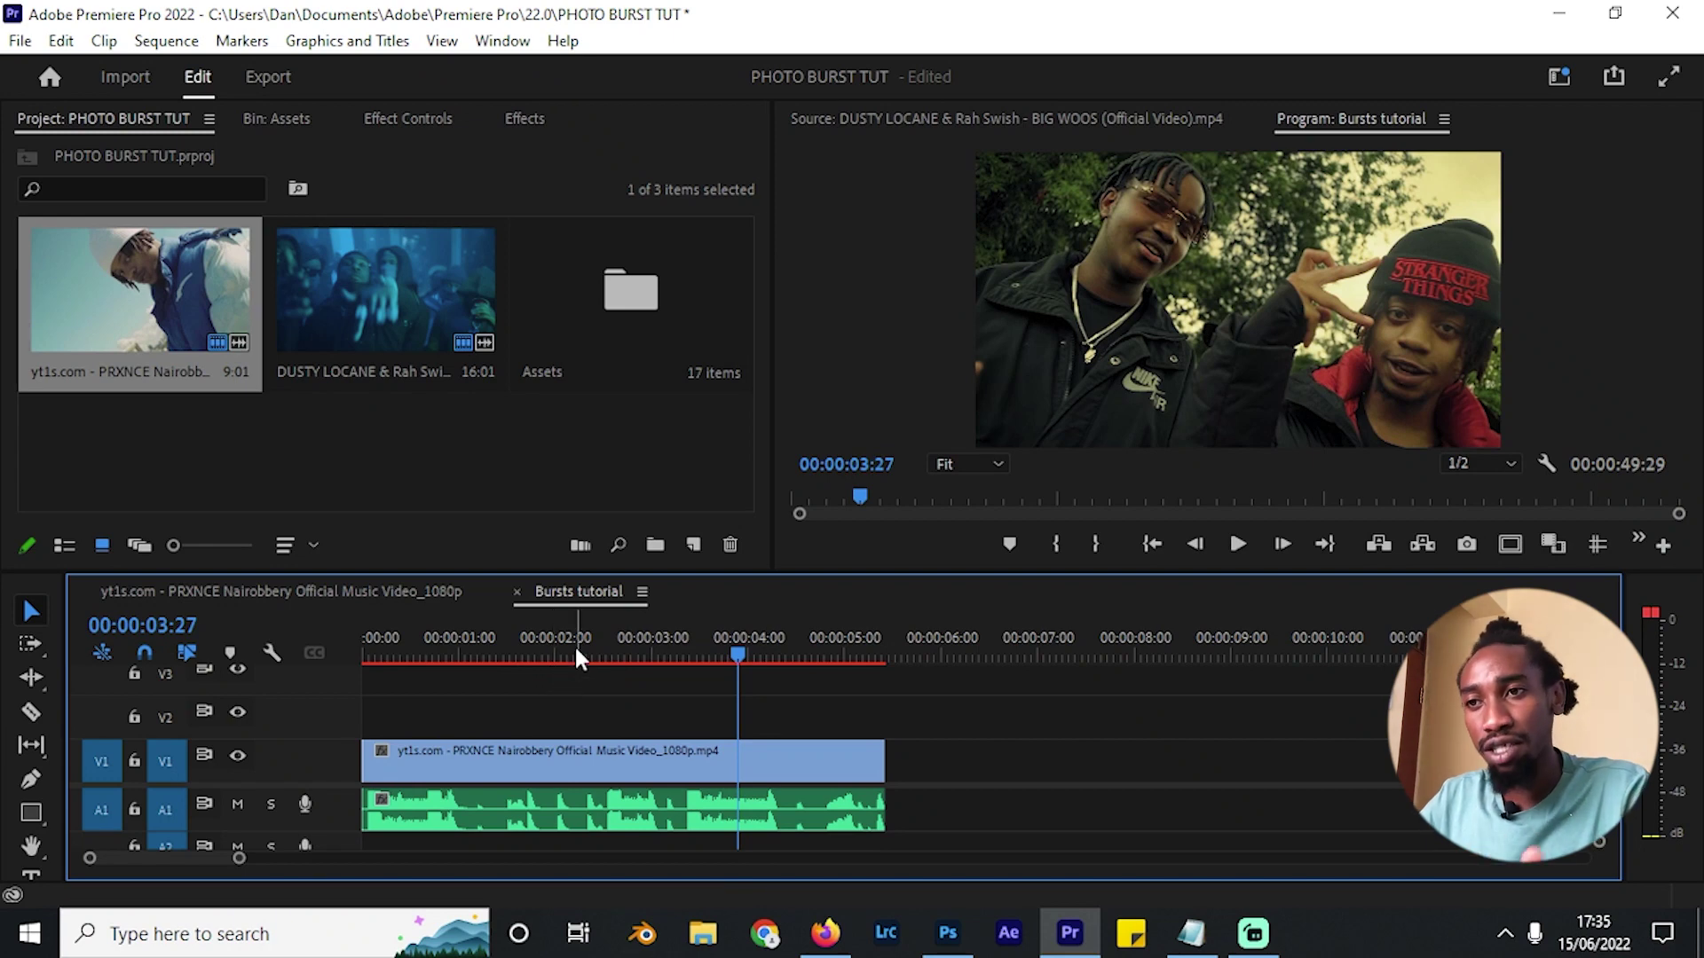
left_click_drag(573, 644, 578, 646)
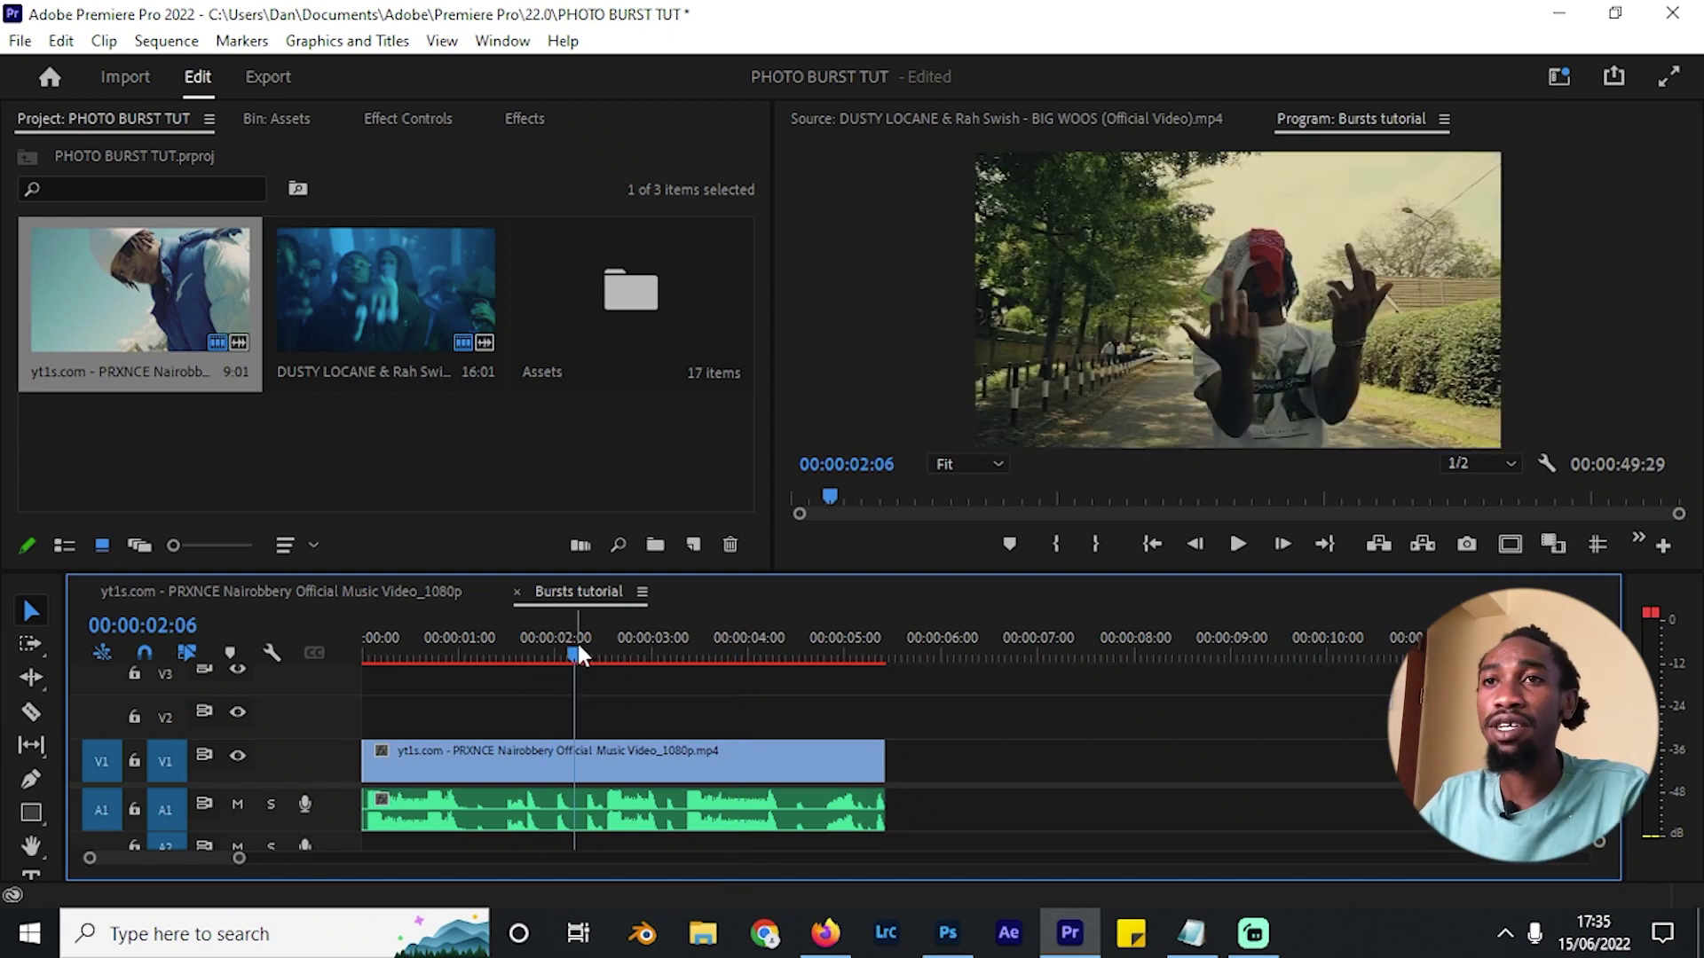
left_click(499, 433)
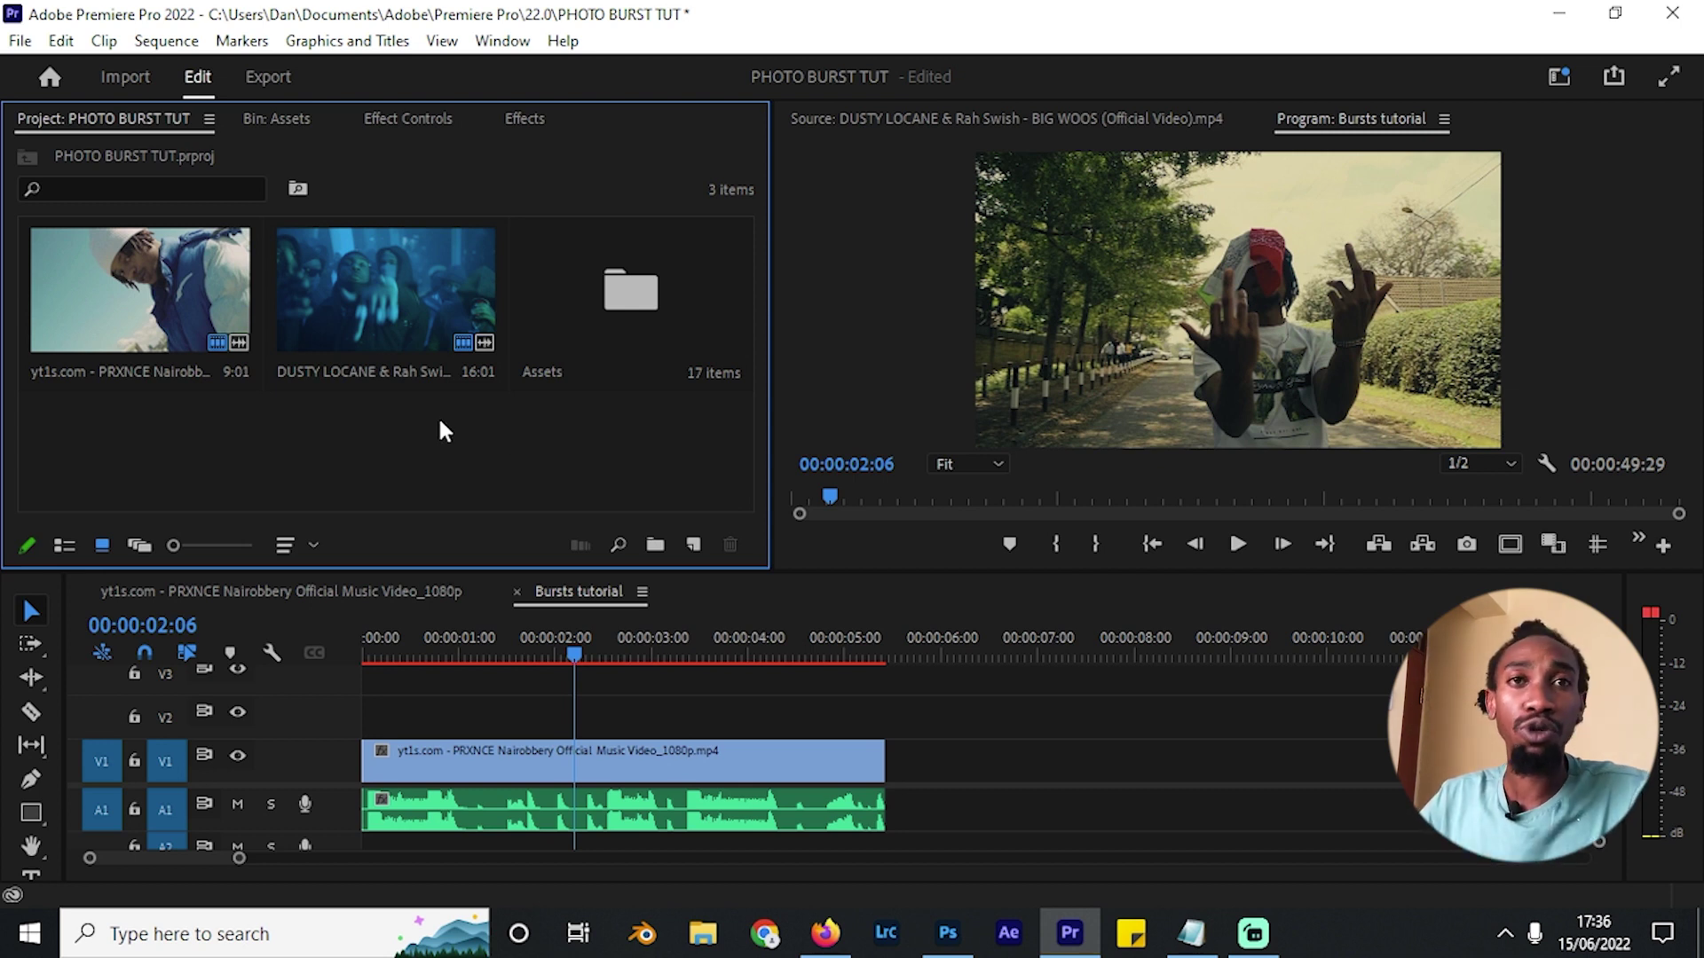
Add the PRXNCE Nairobbery clip to tracks V1 and A1 at about 00:00:07:01, after the first clip.
left_click_drag(183, 295, 1035, 721)
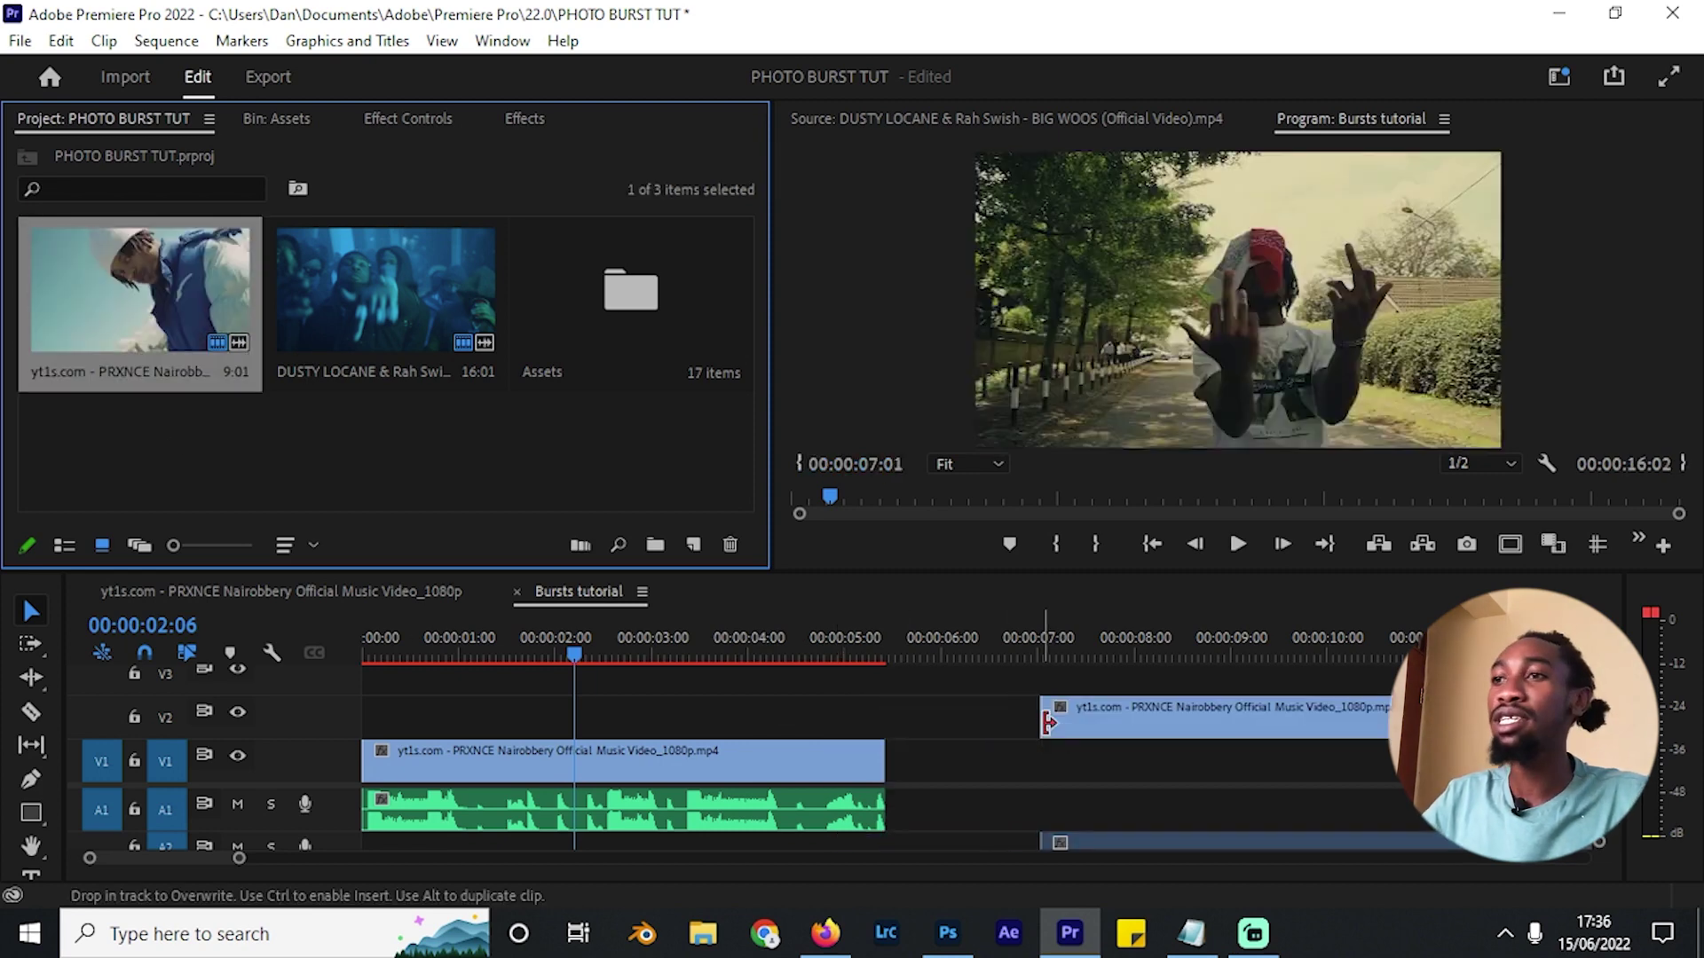
key("minus")
key("minus")
left_click_drag(773, 838, 794, 803)
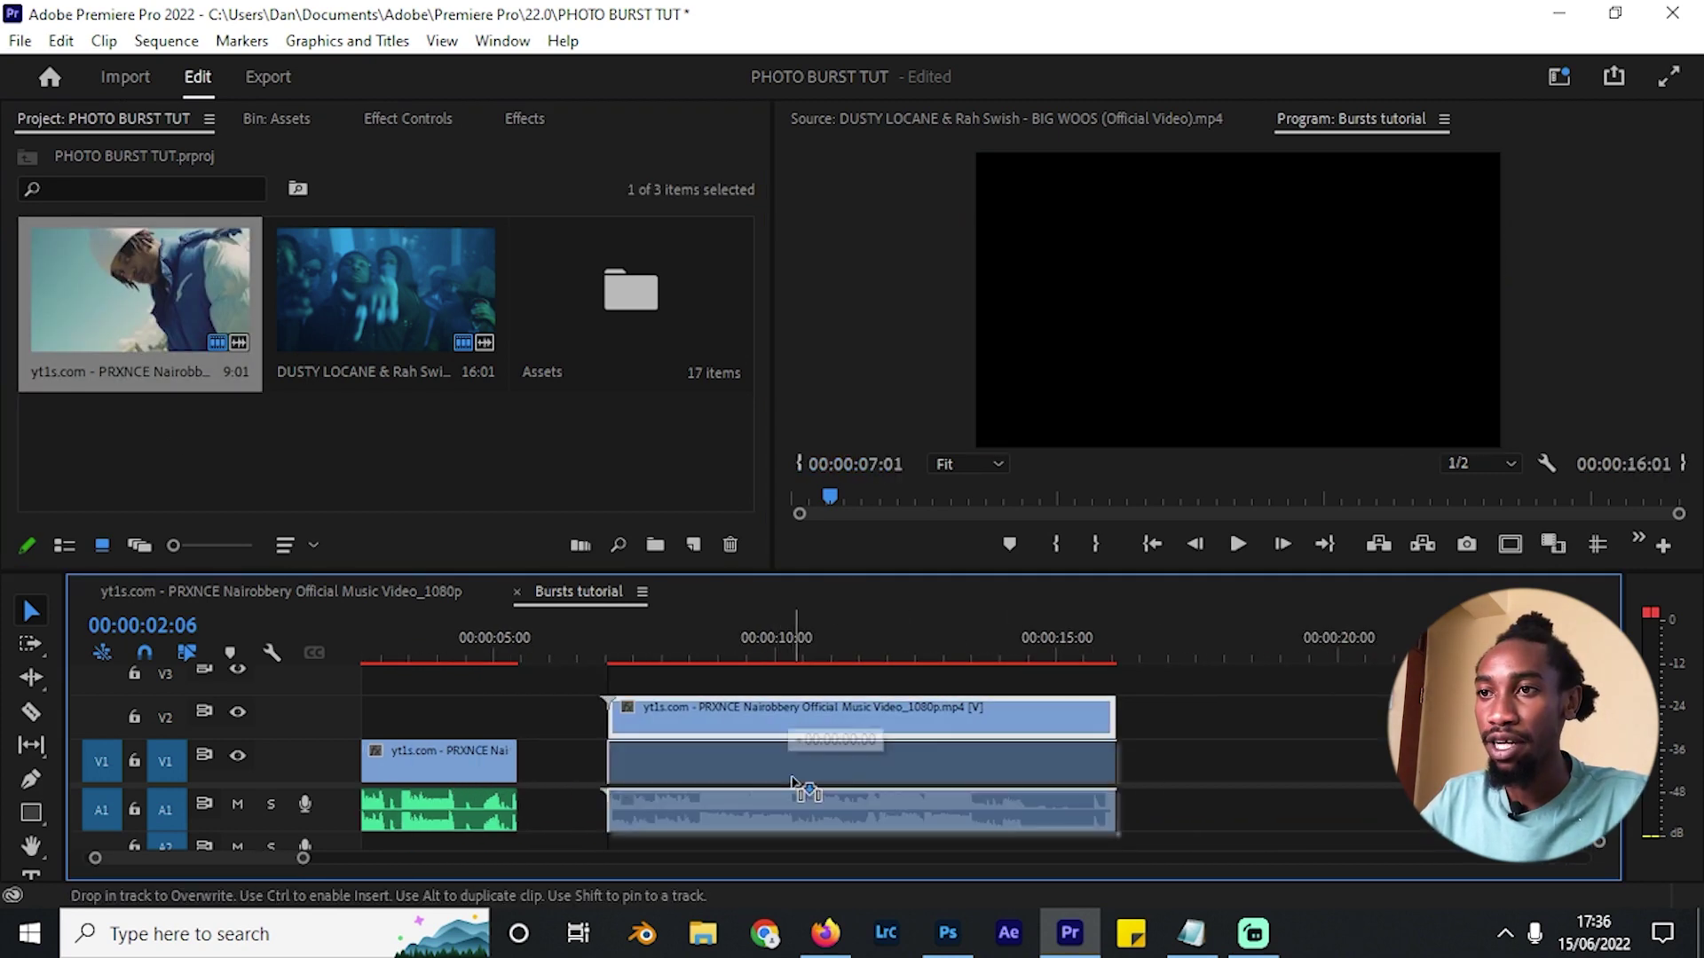
Set the label colour of the newly added PRXNCE Nairobbery clip to Grayy.
right_click(792, 803)
mouse_move(909, 699)
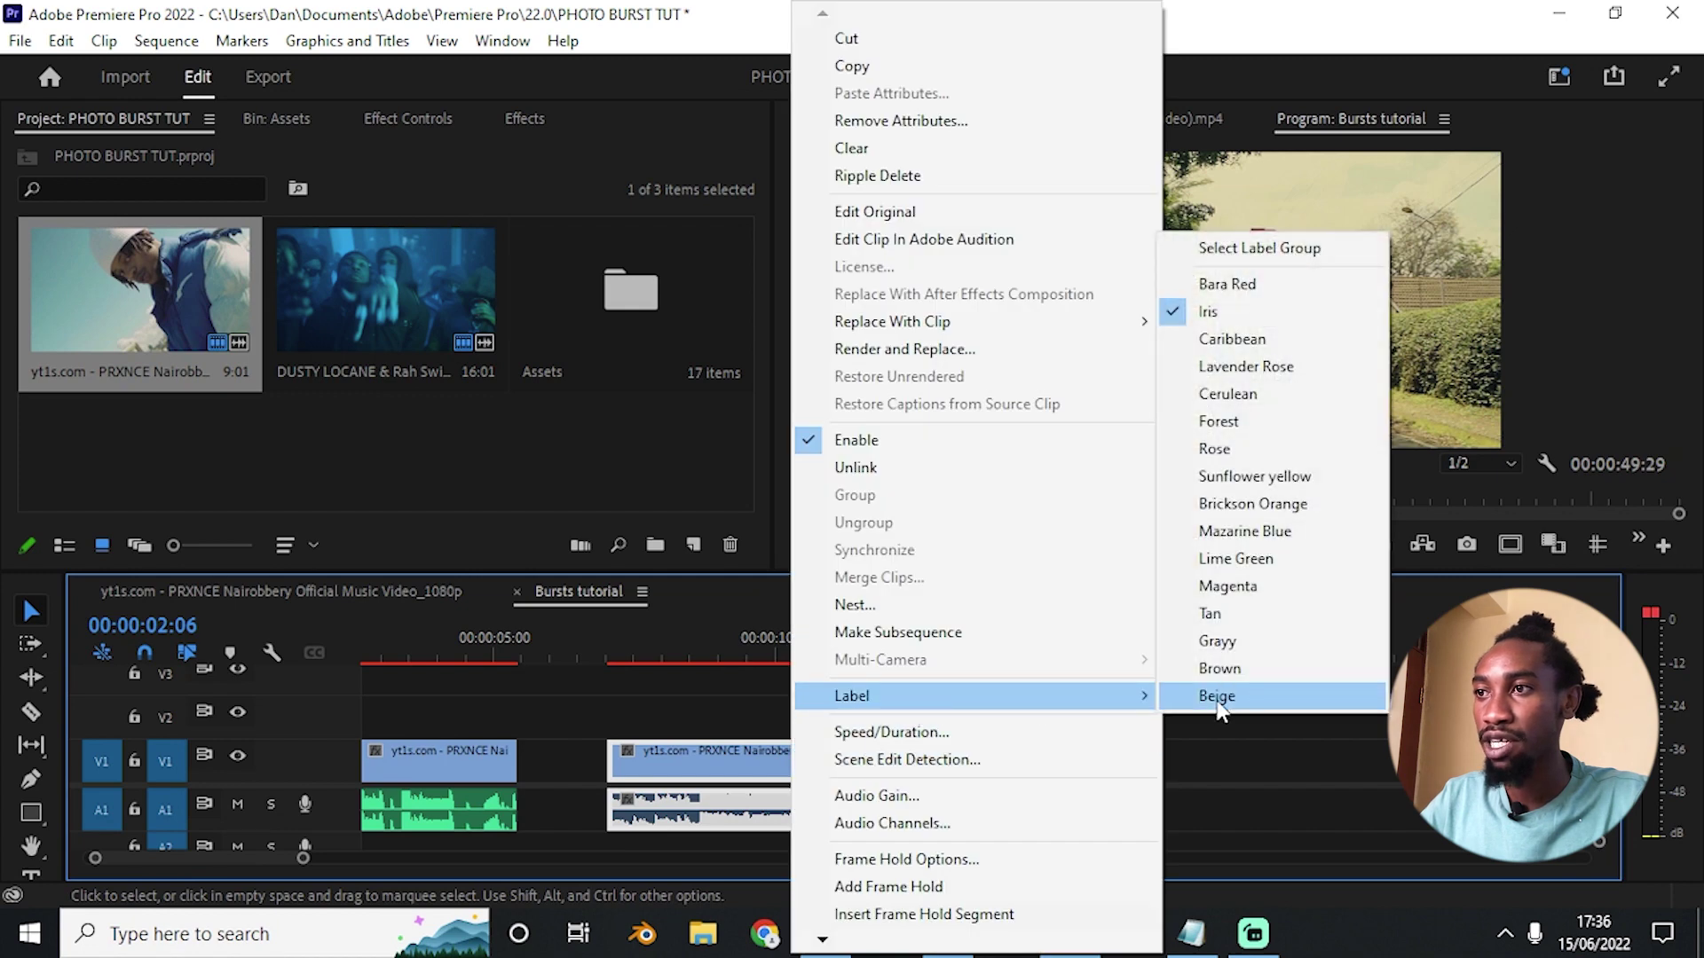
left_click(1225, 641)
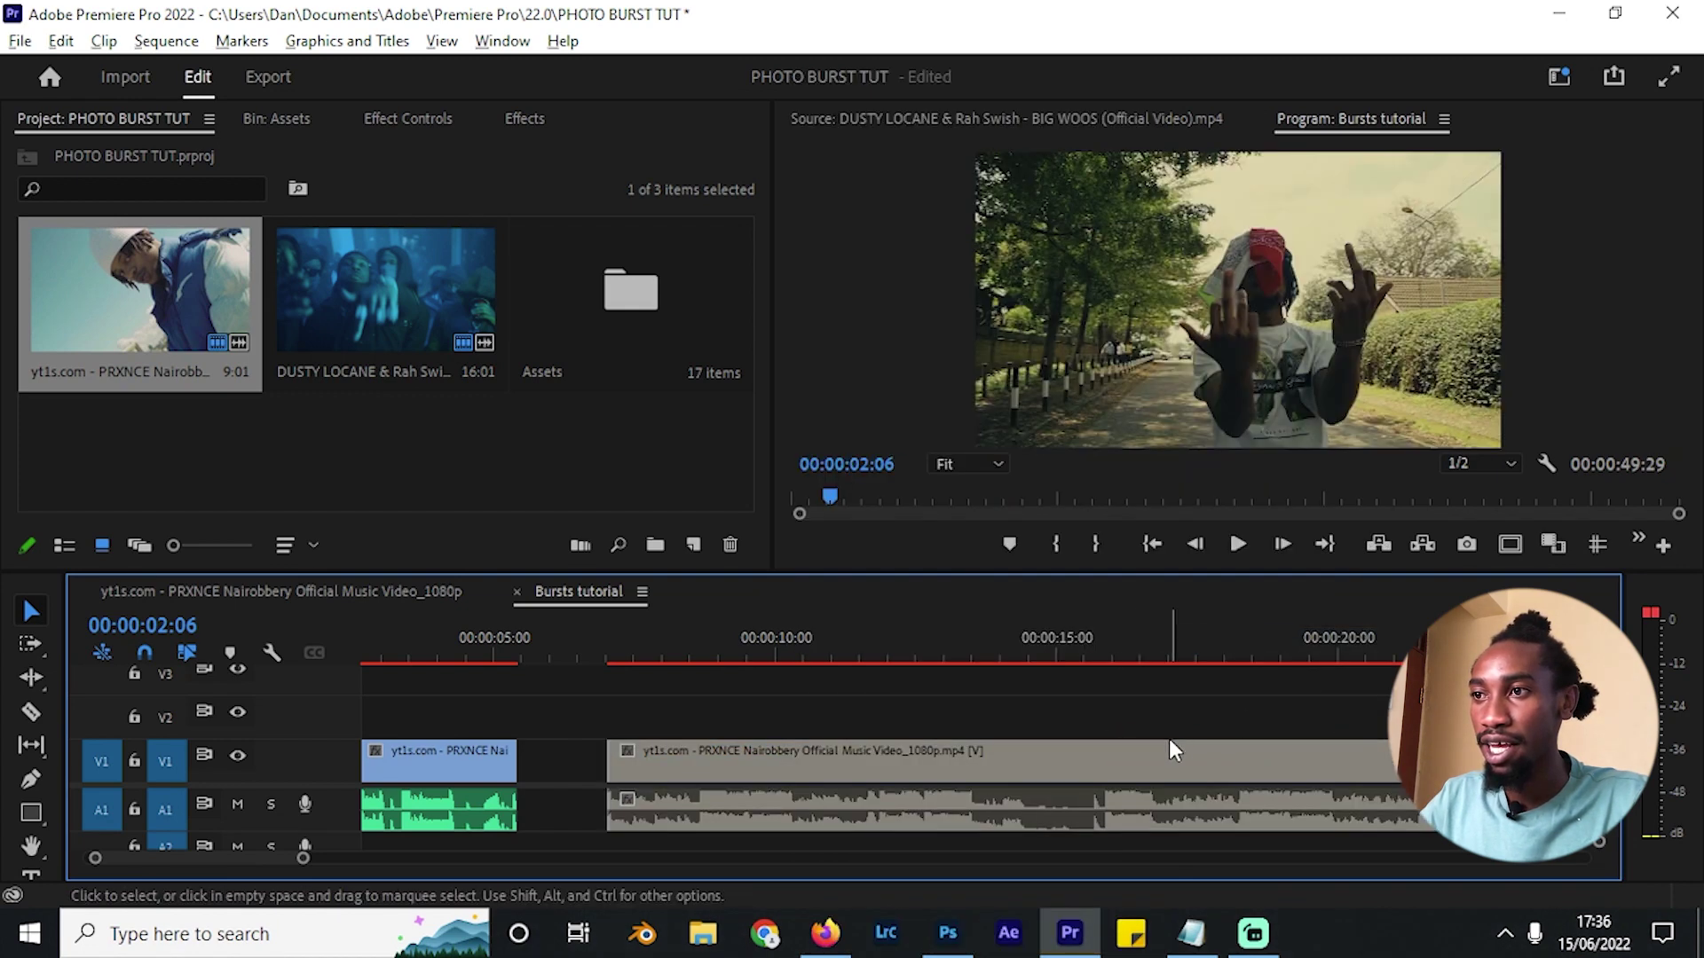
Move the playhead to 00:00:08:18 in the gray clip to inspect a possible still frame.
key("minus")
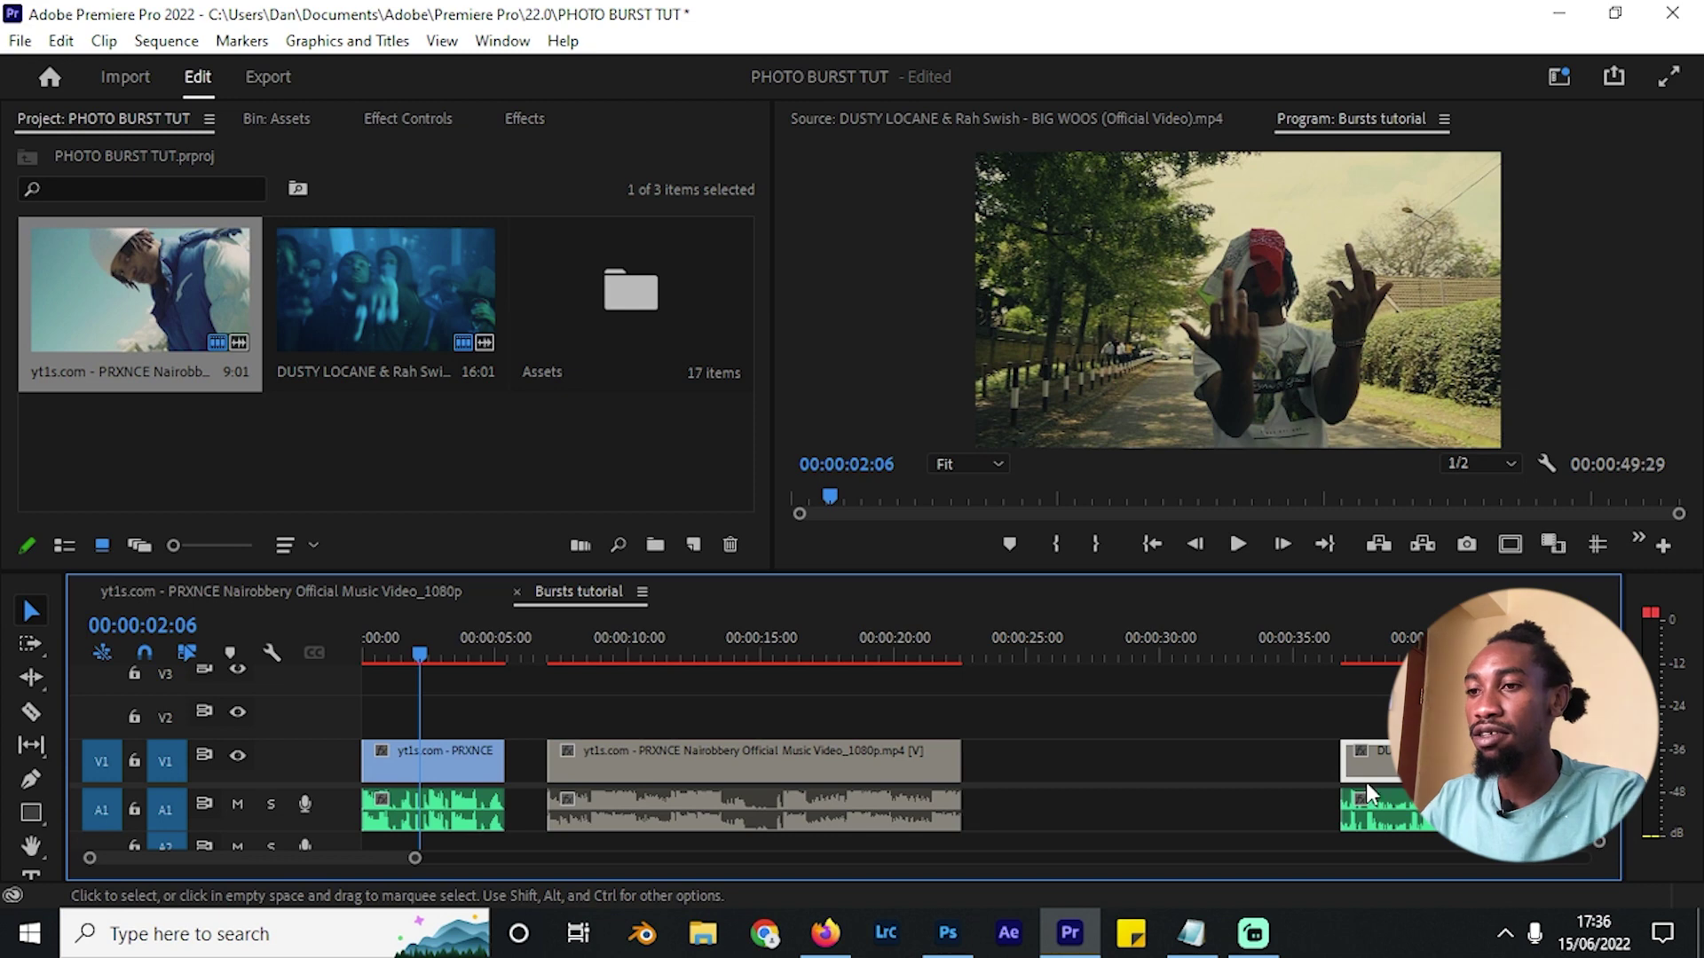
key("equal")
left_click(710, 654)
left_click_drag(715, 655, 718, 653)
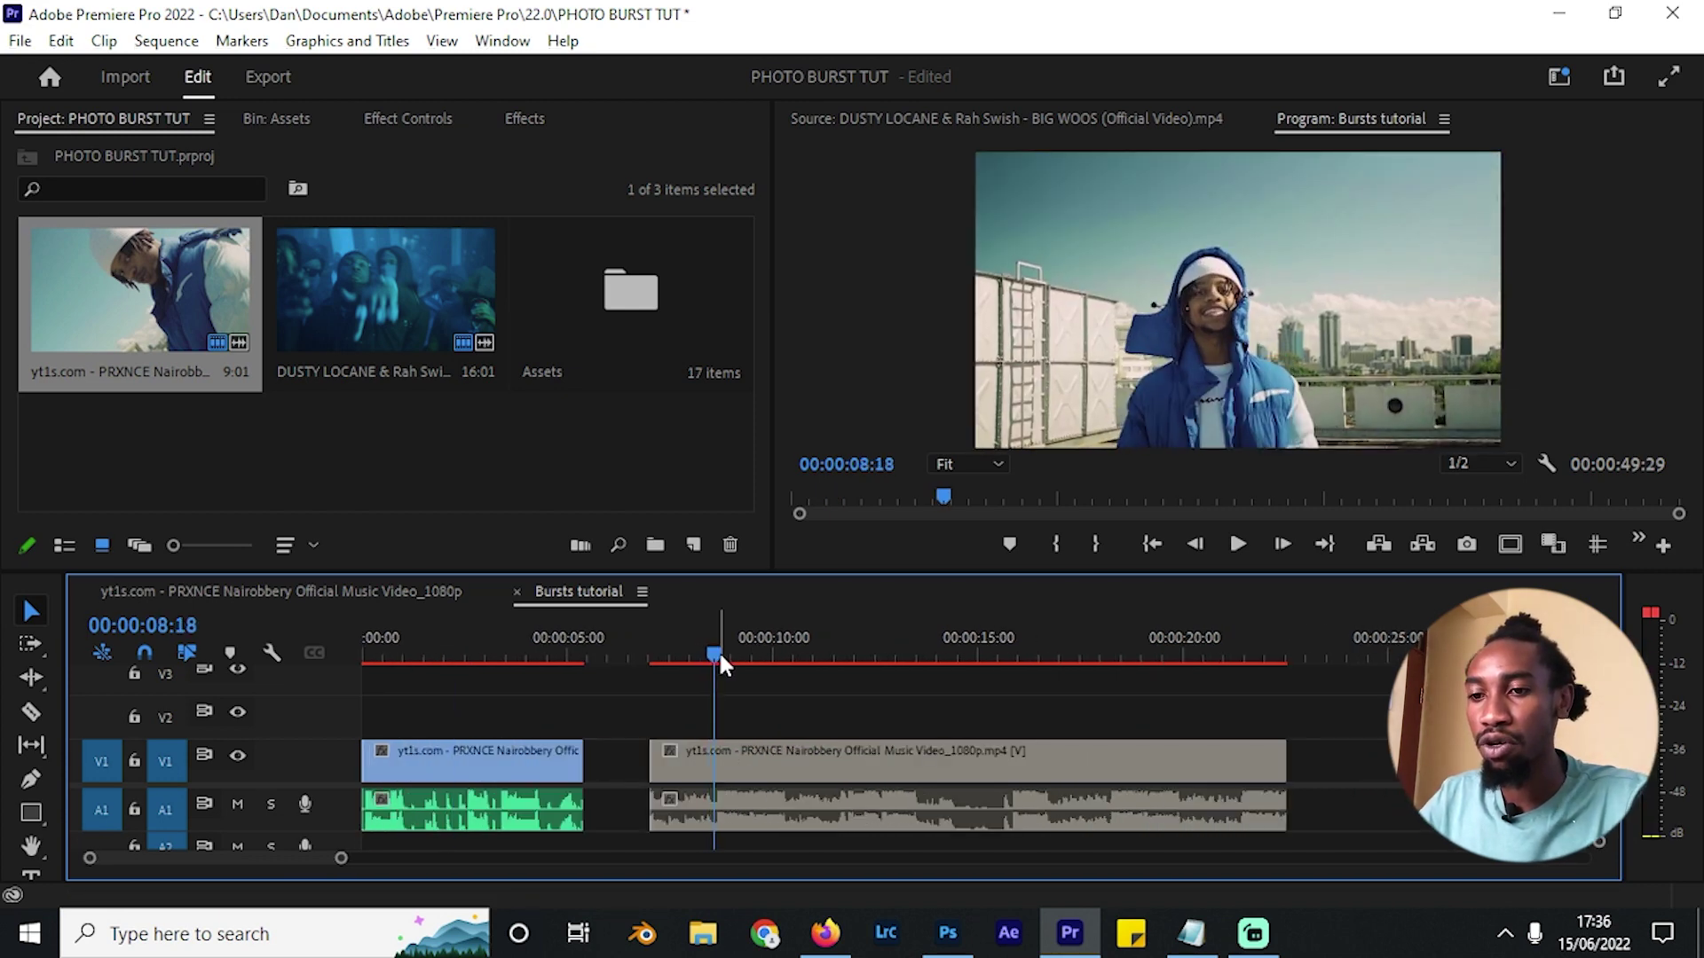
key("XF86AudioMute")
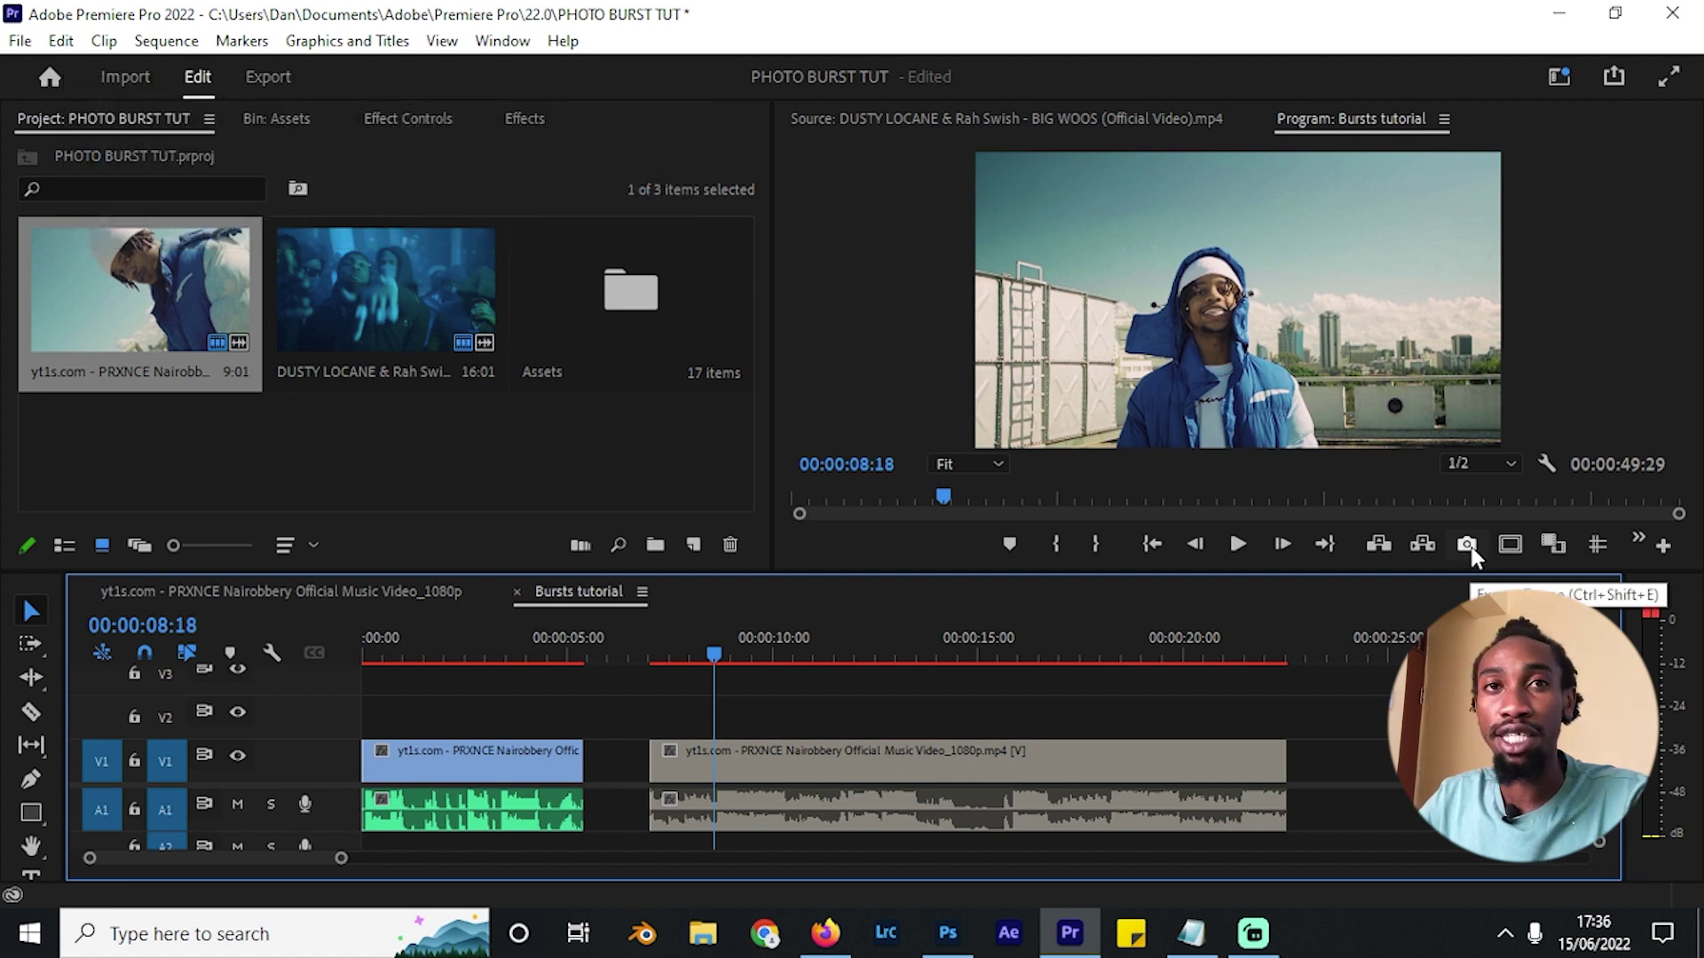
Try placing the Export Frame button on the program monitor's control bar with the Button Editor, and discard the layout change.
left_click(1663, 544)
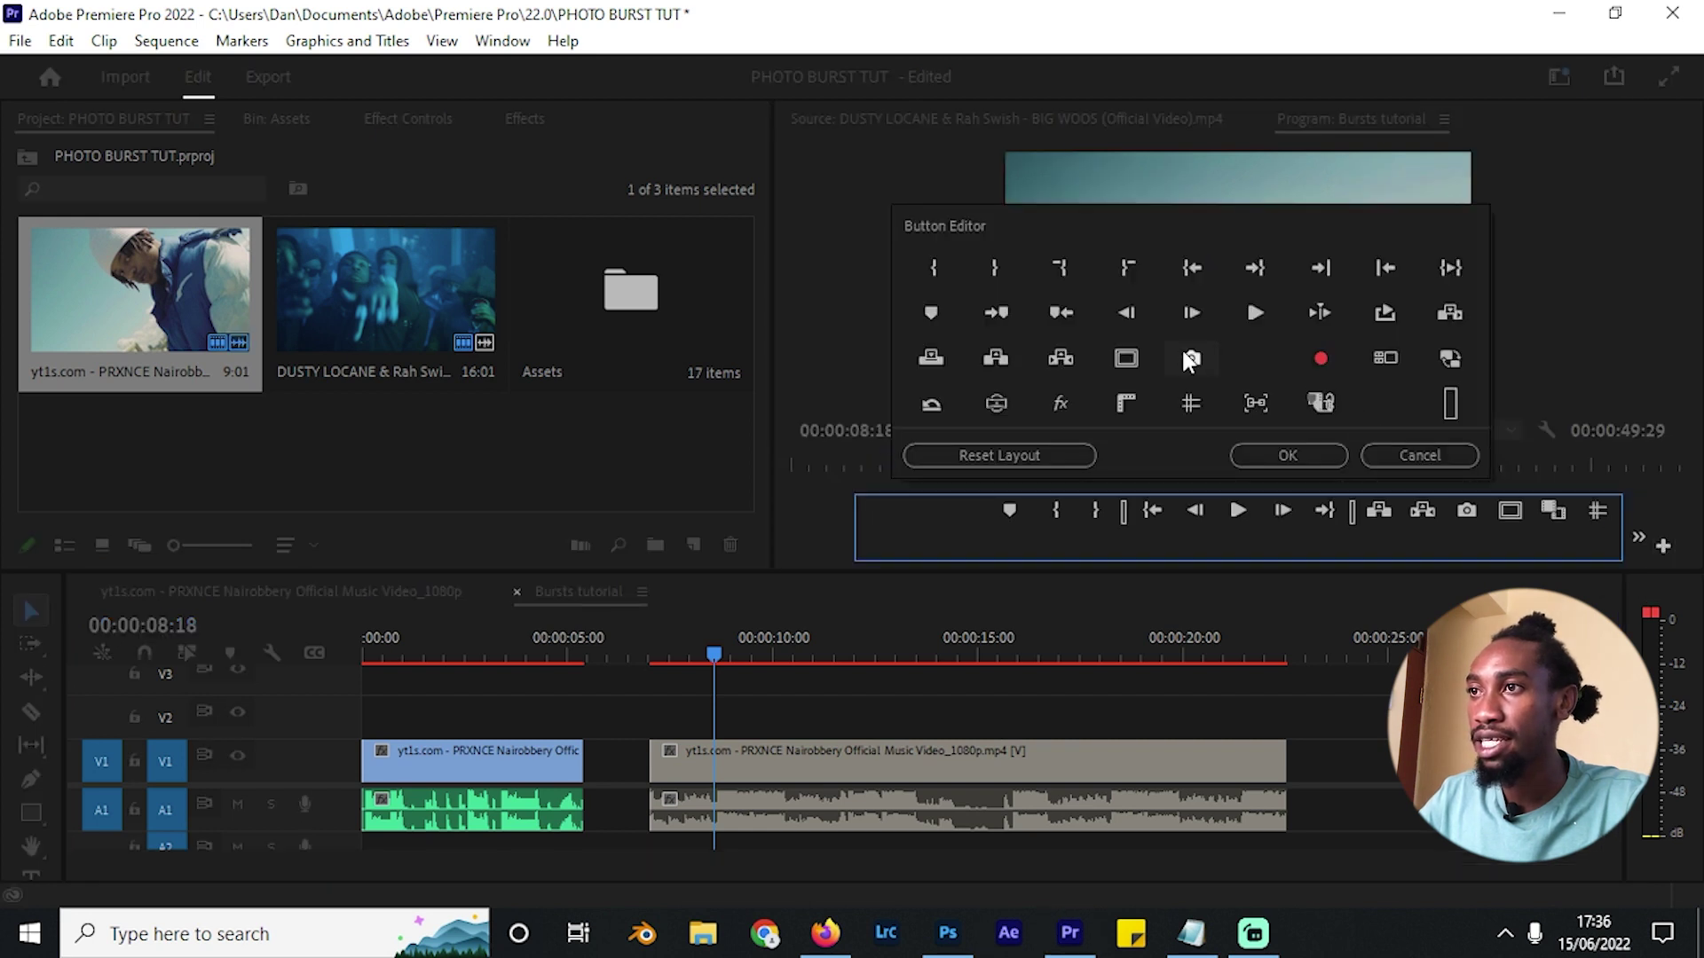
left_click_drag(1191, 358, 1446, 518)
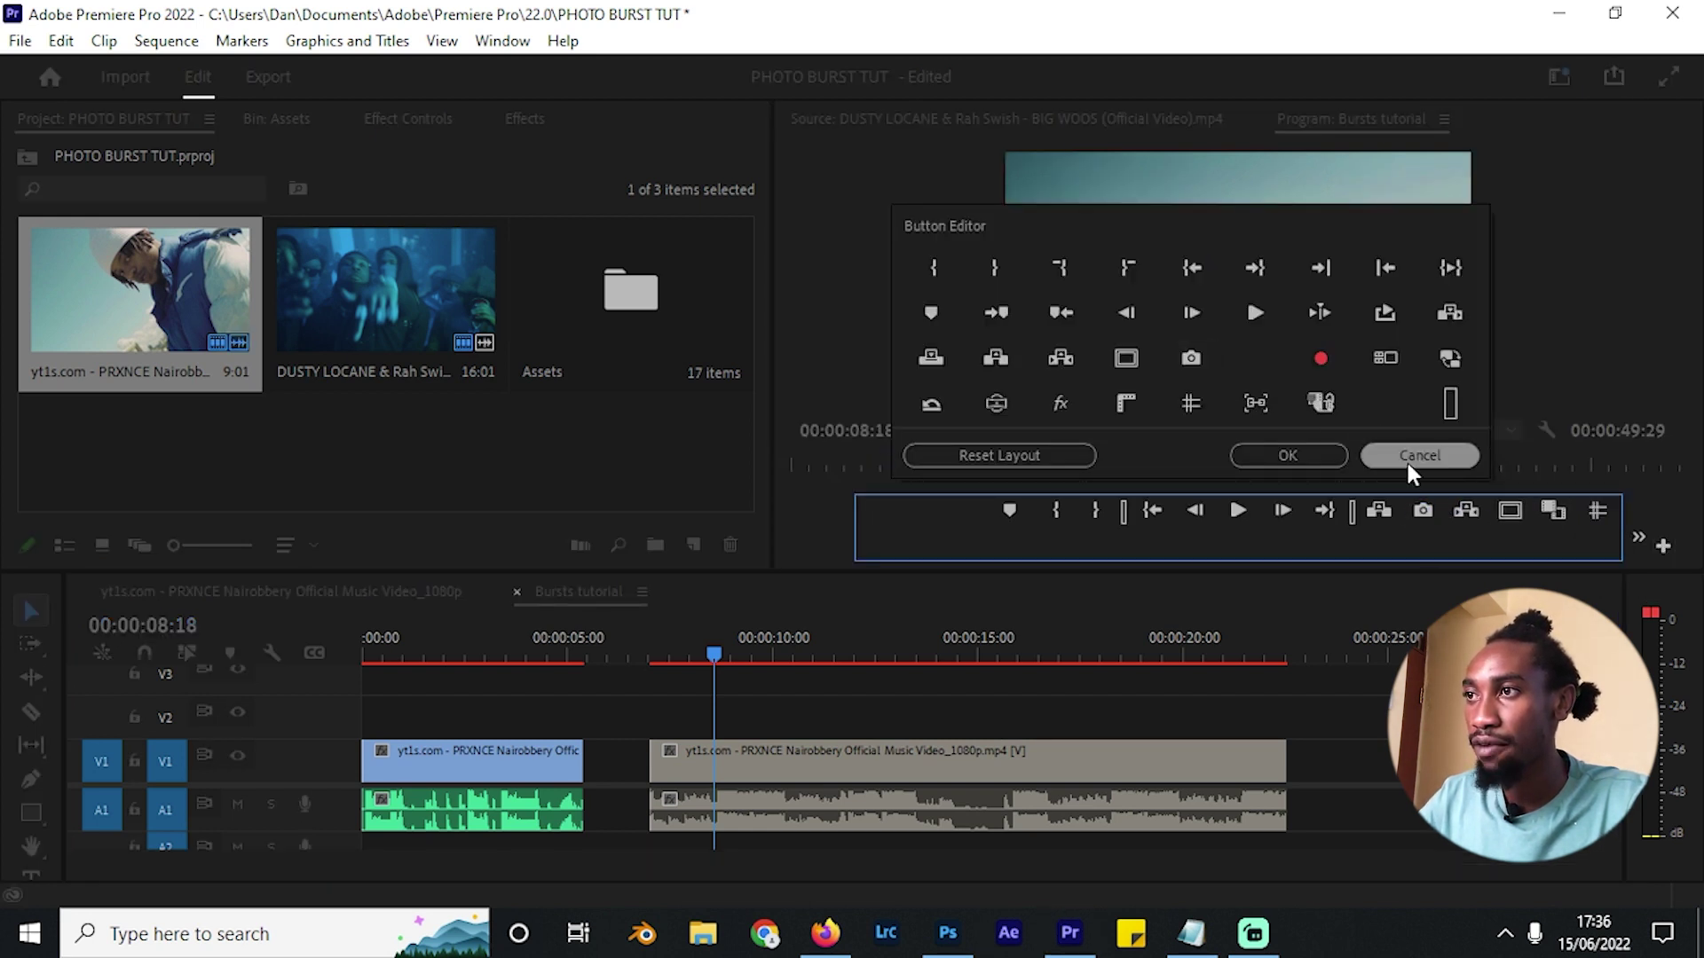
left_click(1409, 460)
Export the frame at 00:00:12:12 as a JPEG still to the Desktop, without importing it into the project.
scroll(706, 705, "up", 1)
scroll(705, 704, "up", 1)
left_click_drag(714, 646, 937, 635)
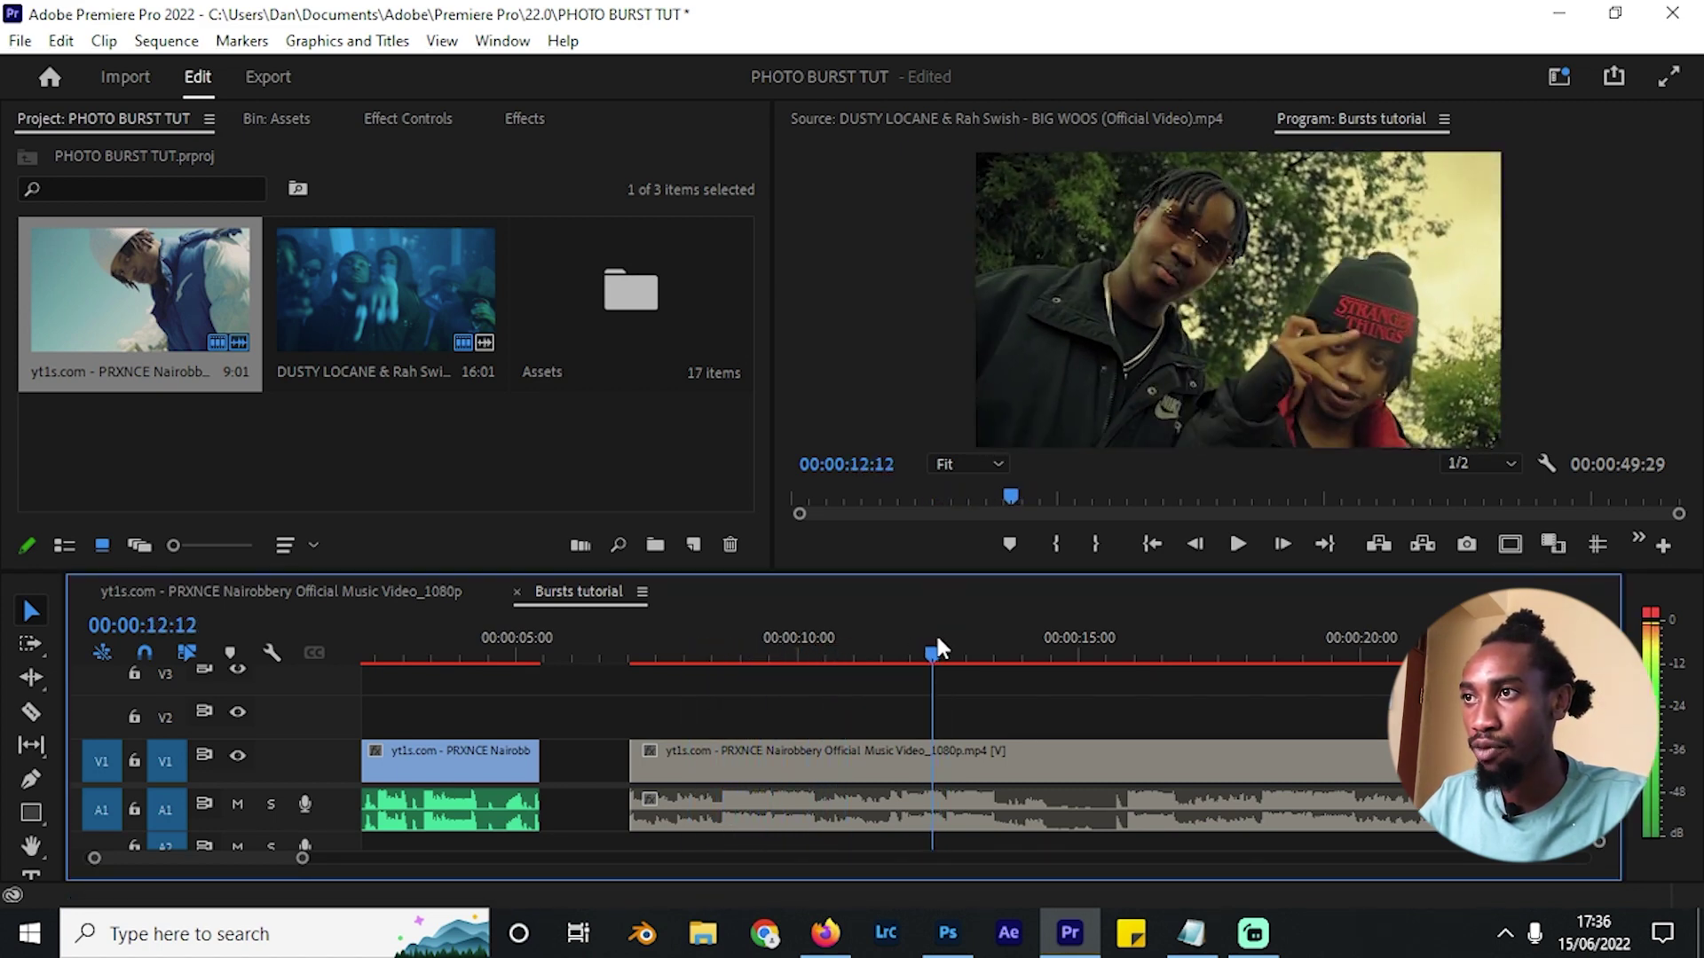
left_click(1469, 543)
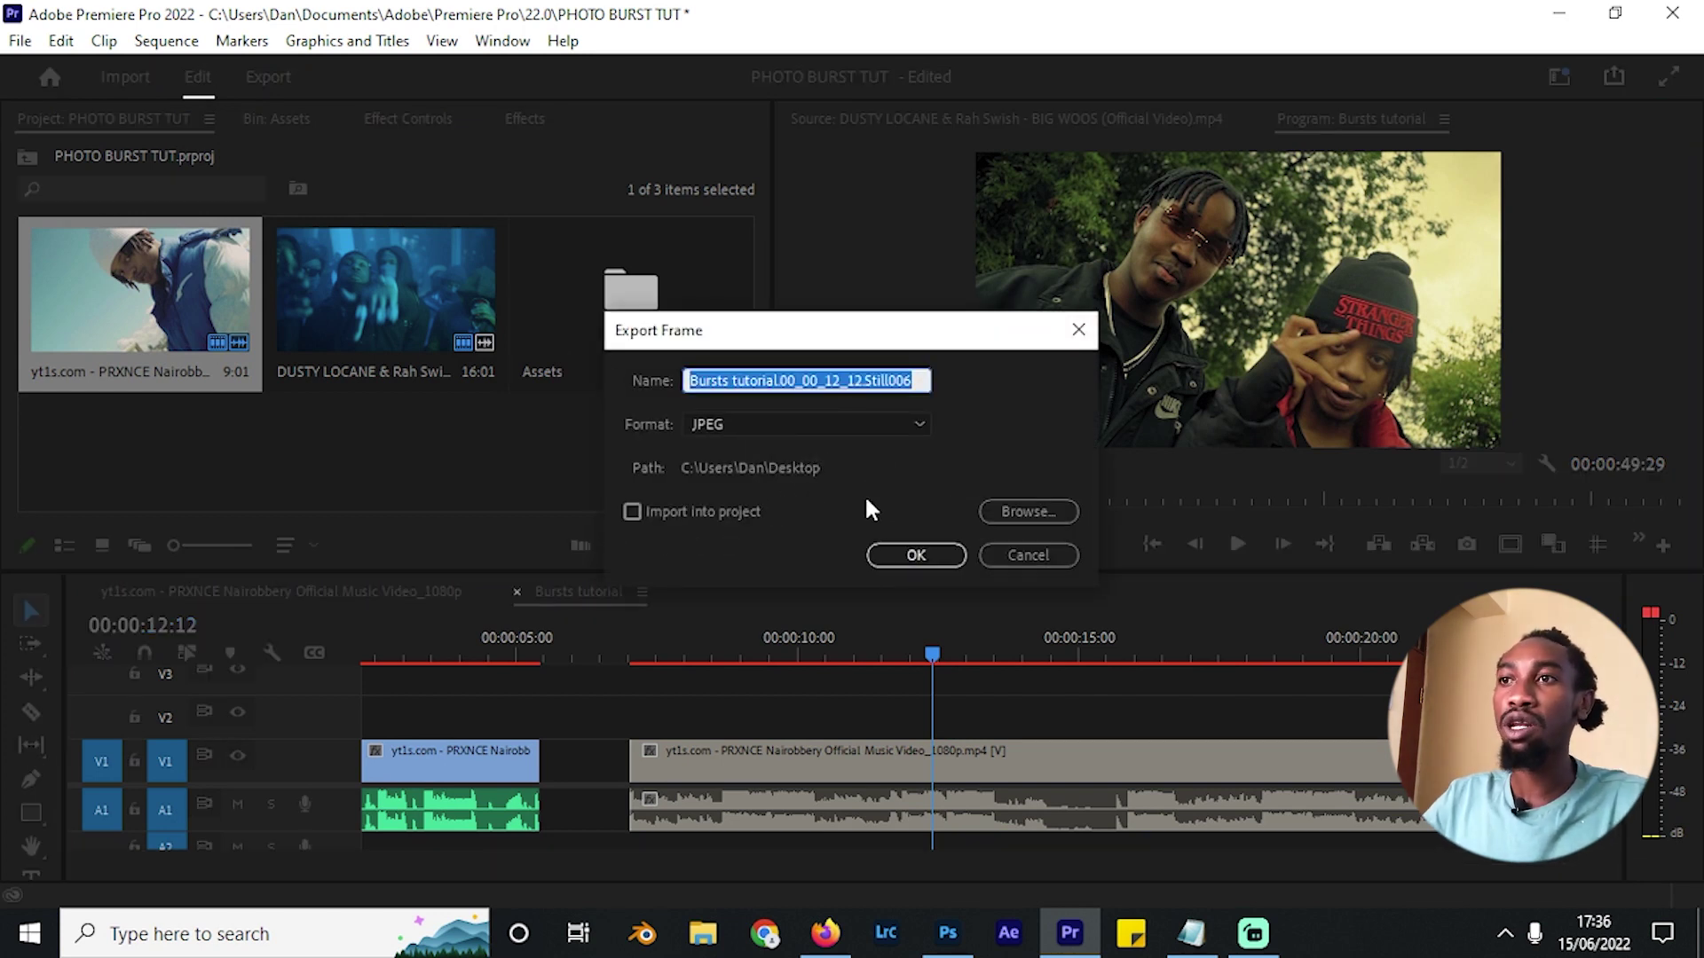
left_click(918, 557)
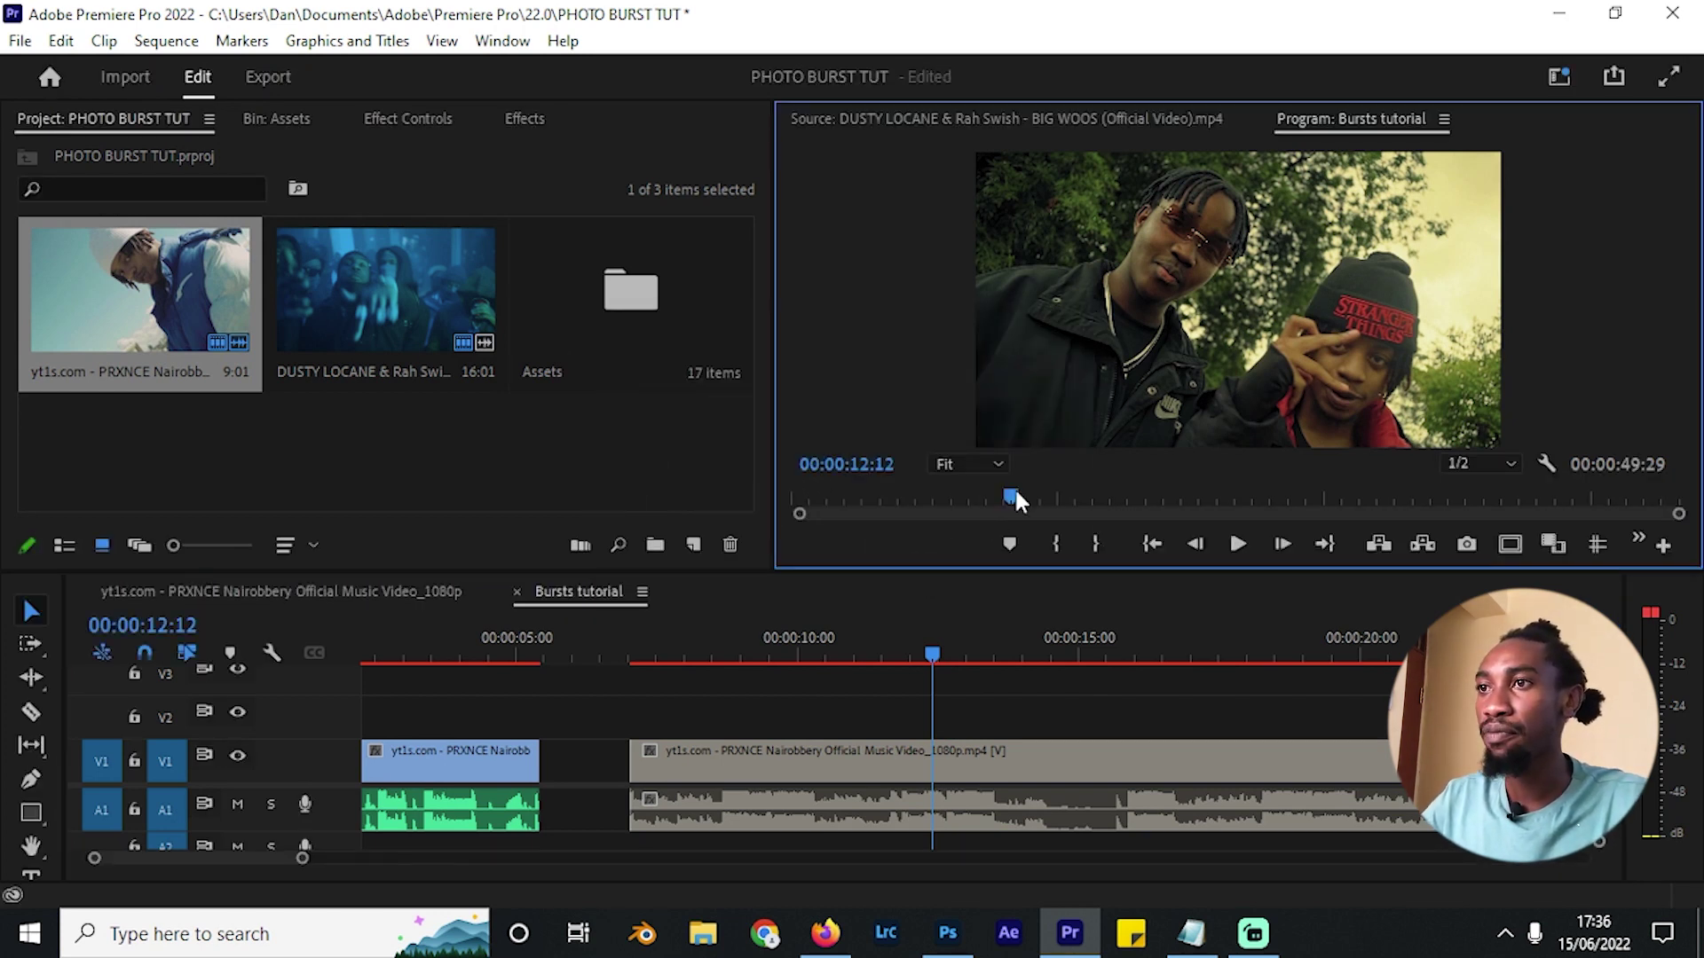
Export the frame at 00:00:14:10 as a JPEG still to the Desktop.
left_click_drag(954, 654, 1044, 636)
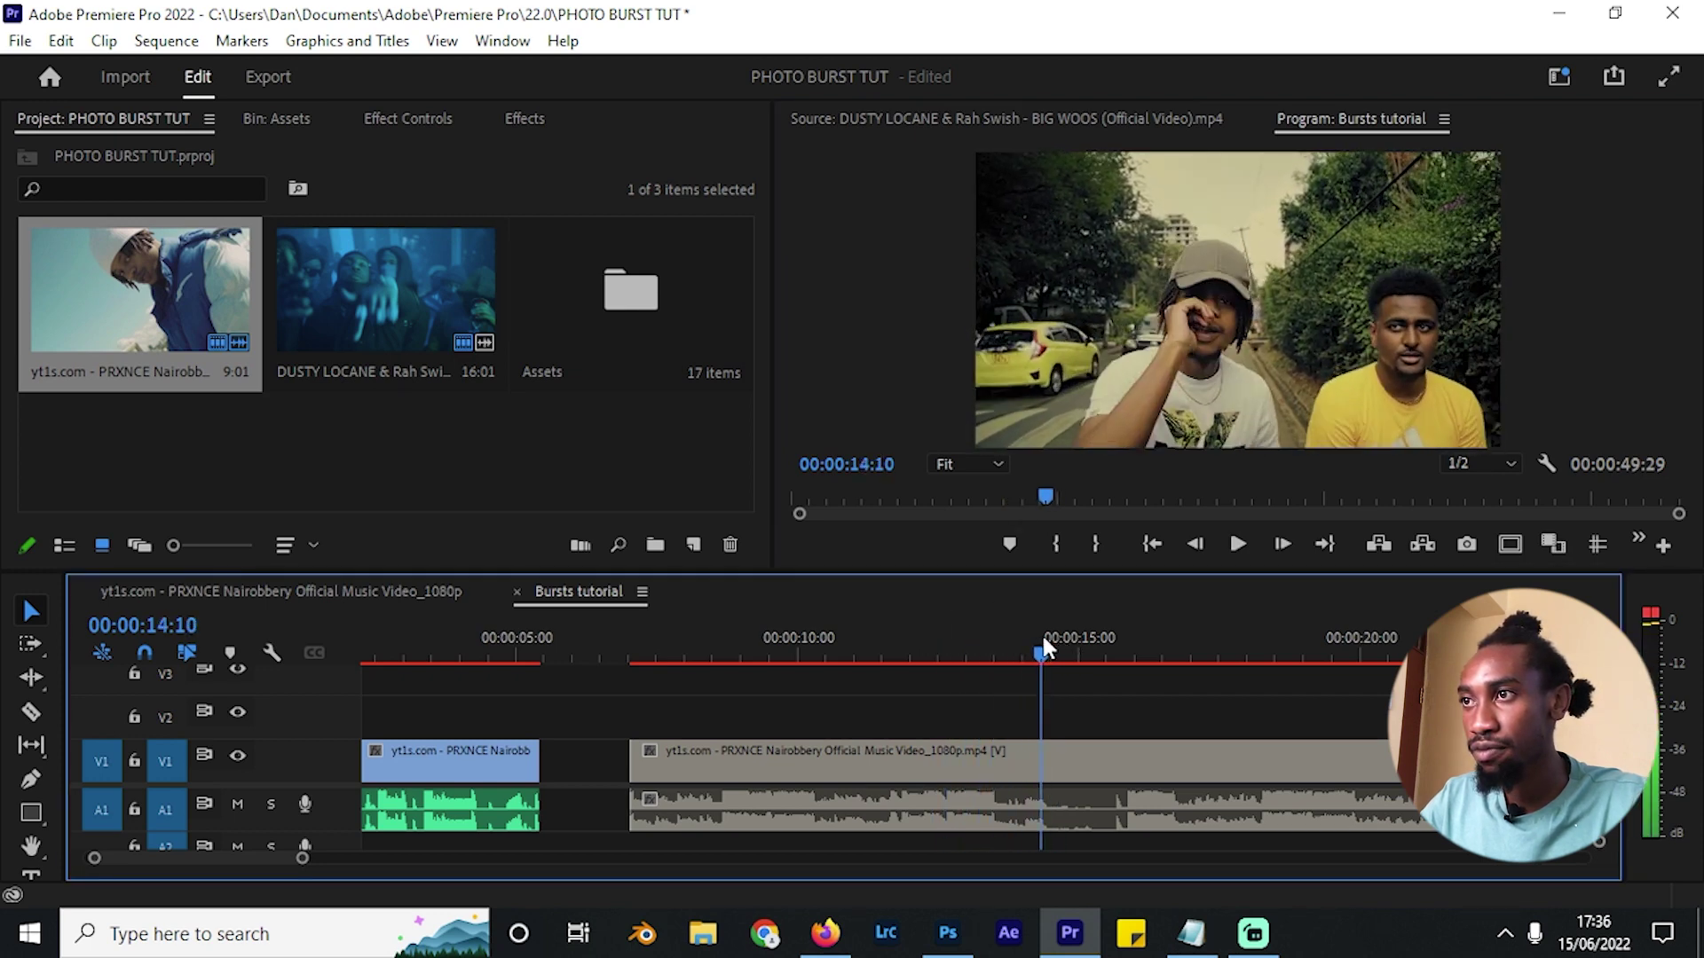
left_click(1466, 543)
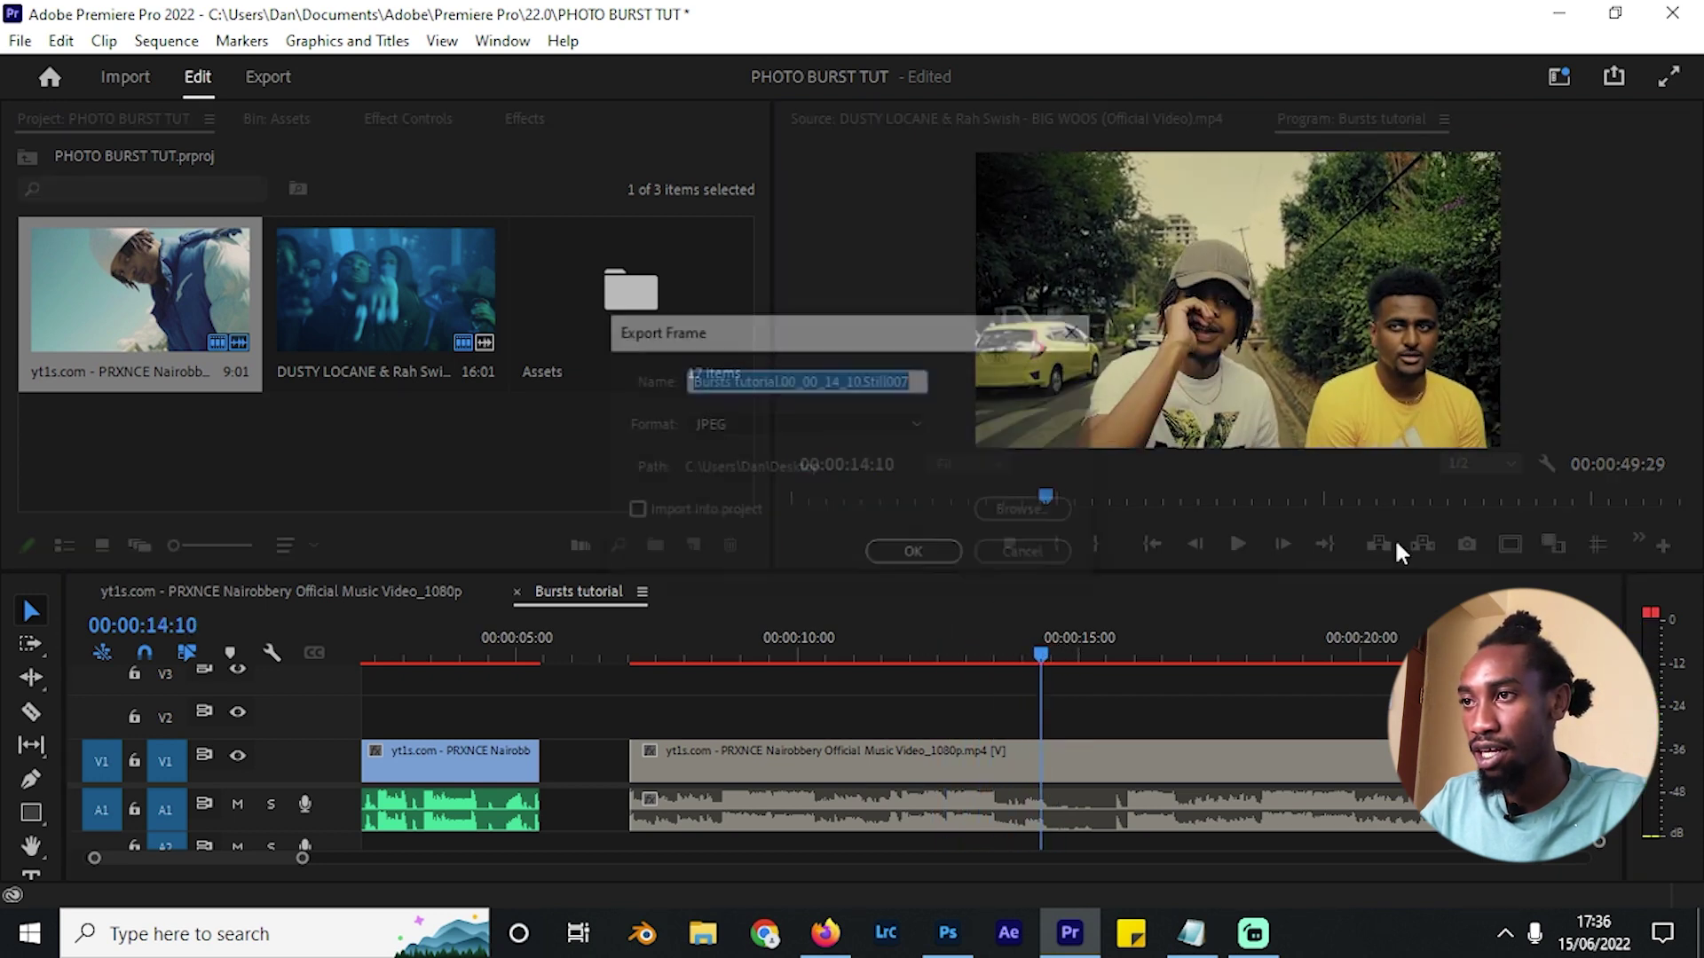
left_click(914, 557)
Move the playhead to 00:00:16:03 to look for another frame in the gray clip.
left_click(1081, 655)
left_click_drag(1084, 656, 1142, 654)
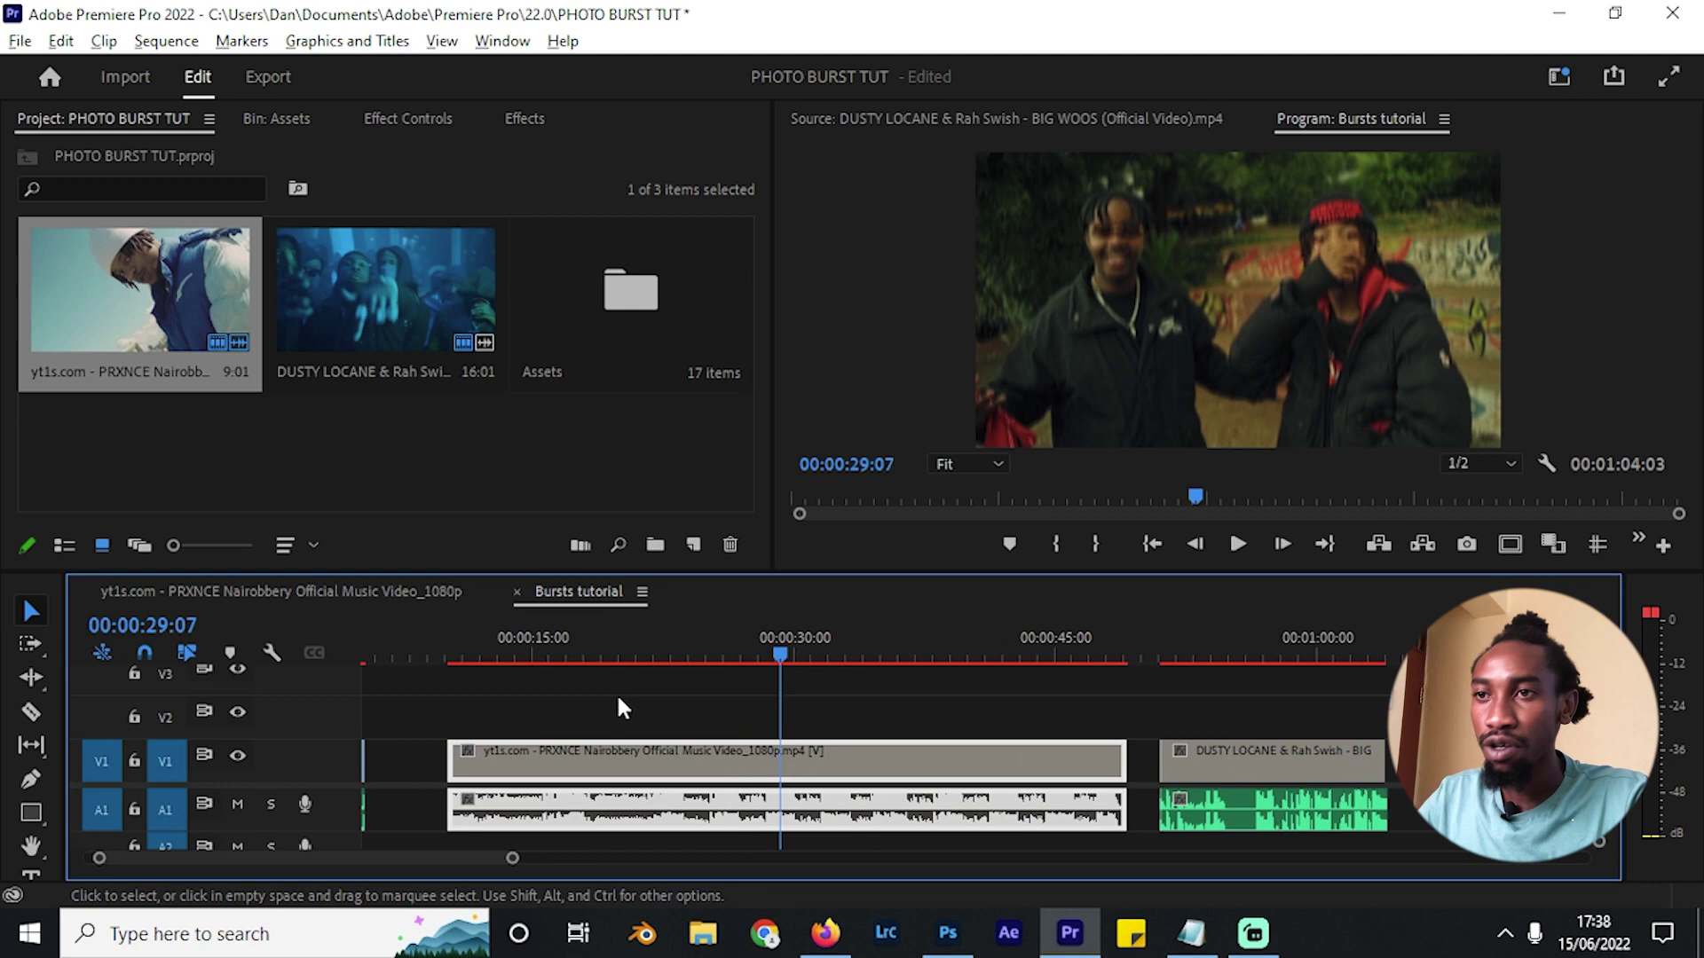
scroll(675, 703, "up", 2)
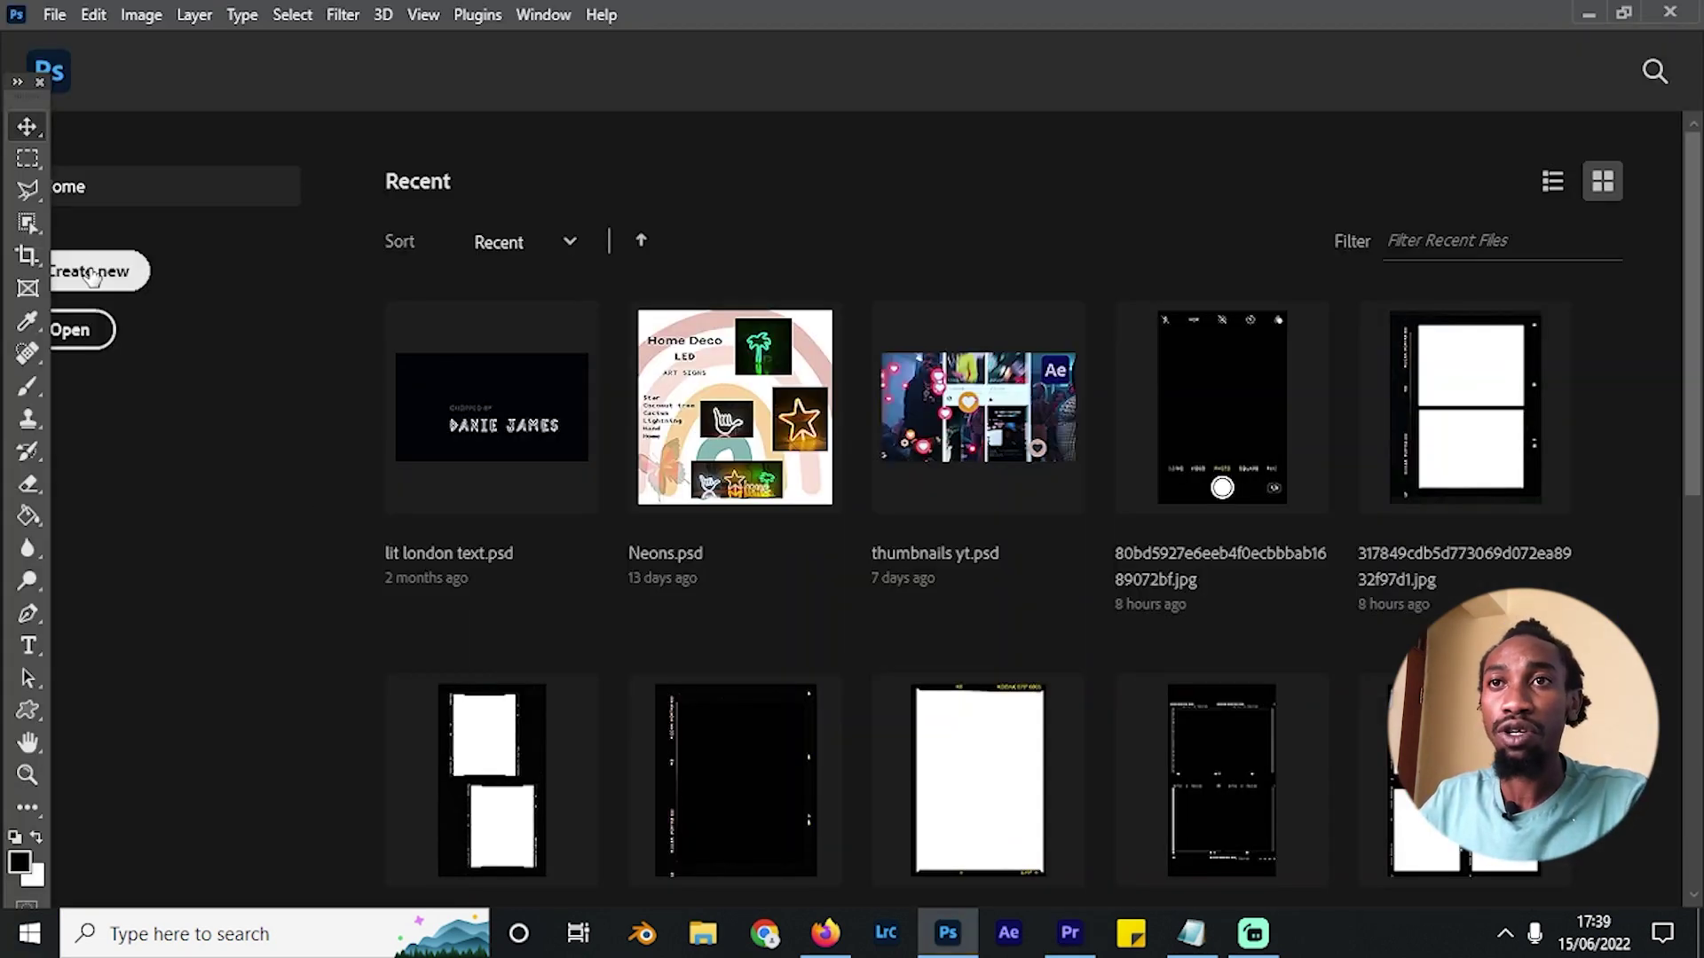
In Photoshop, create a new 1080 x 1080 pixel document at 300 pixels/inch, RGB Color, 8 bit, with a white background.
key("ctrl+n")
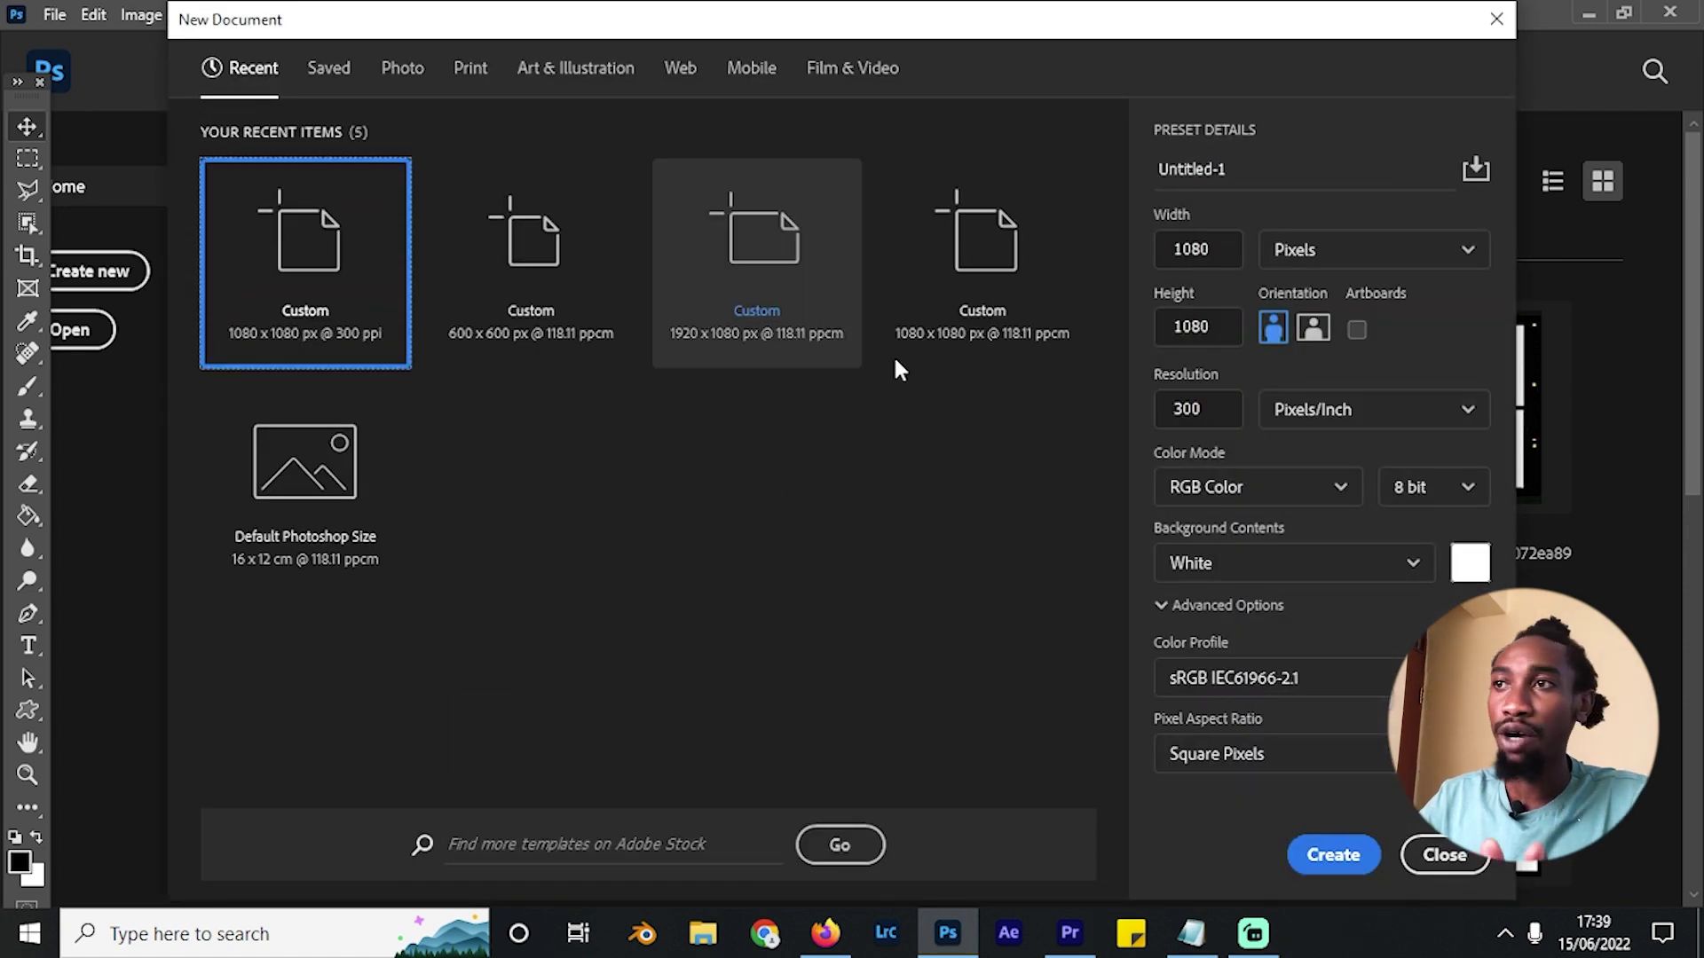
left_click(1208, 248)
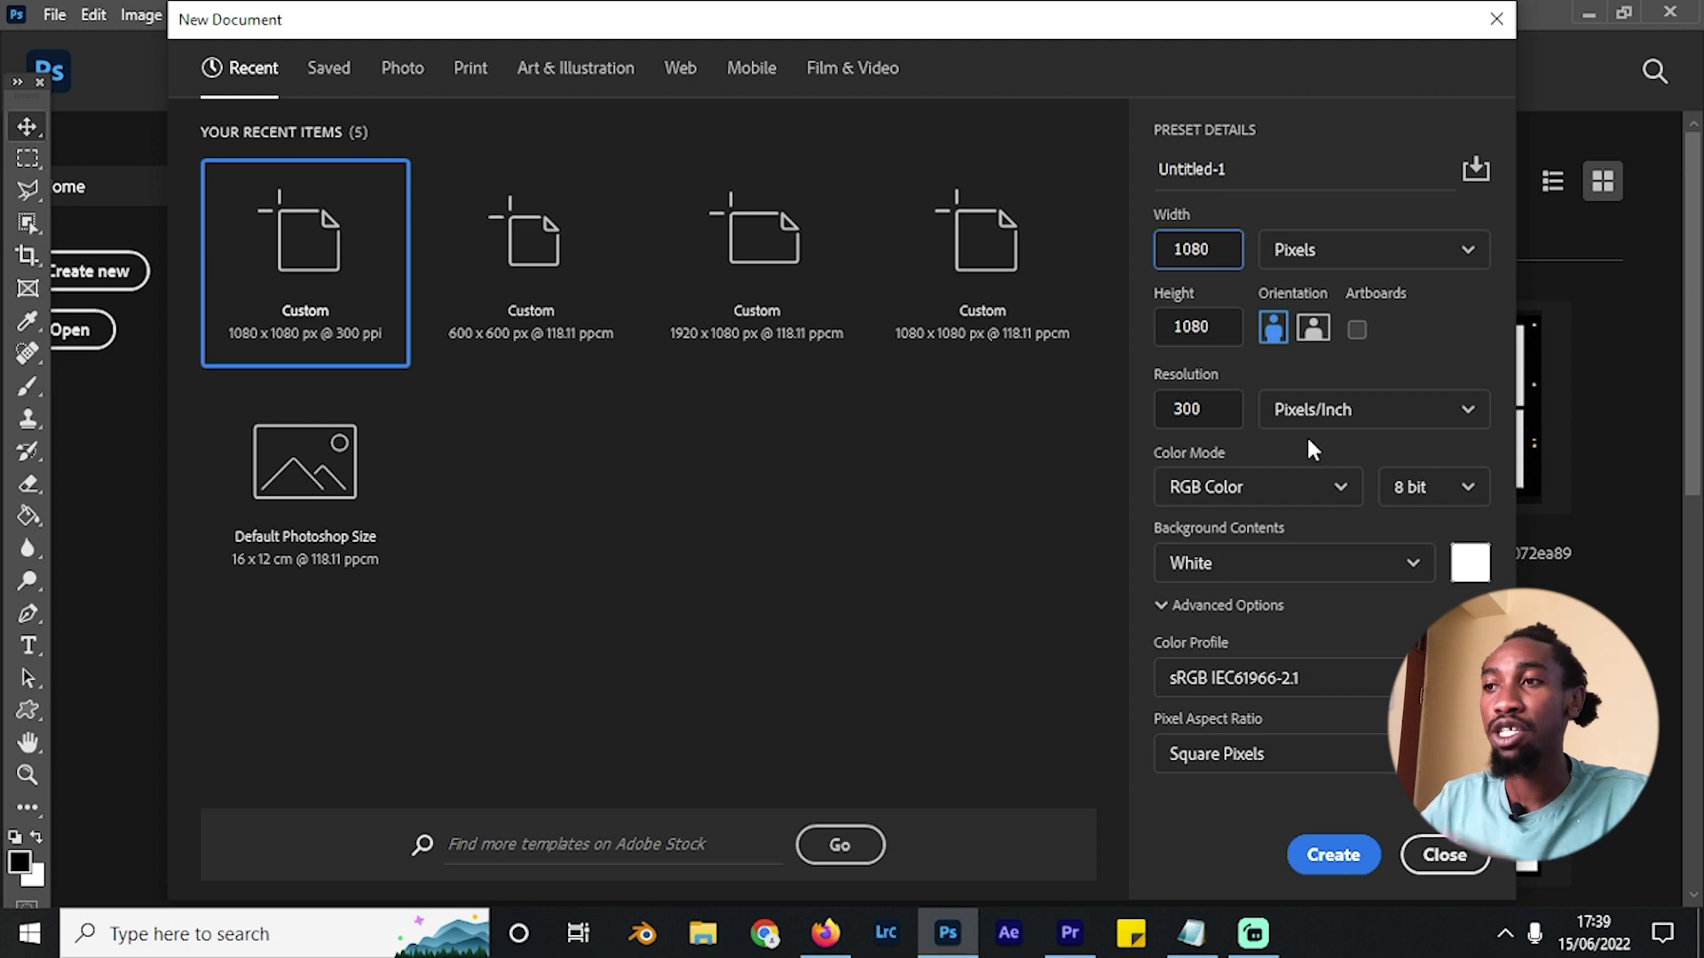
left_click(1333, 854)
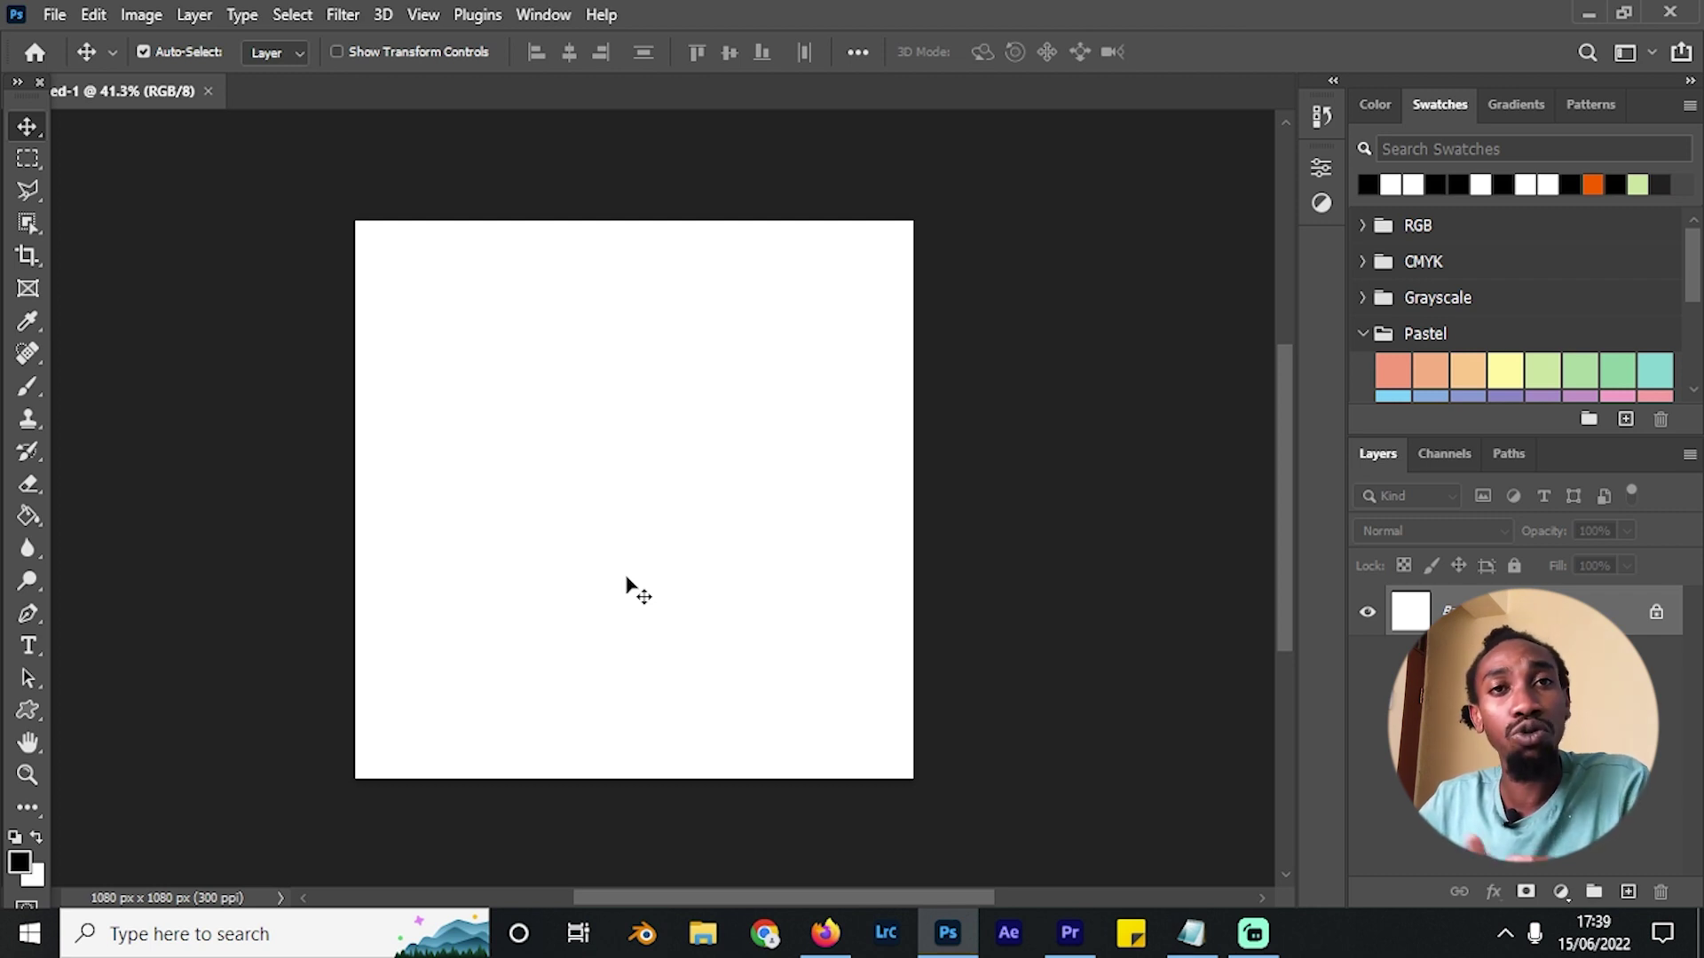
Place the Desktop still Bursts tutorial.00_00_11_12.Still002 into the square document at its fitted size.
left_click(702, 932)
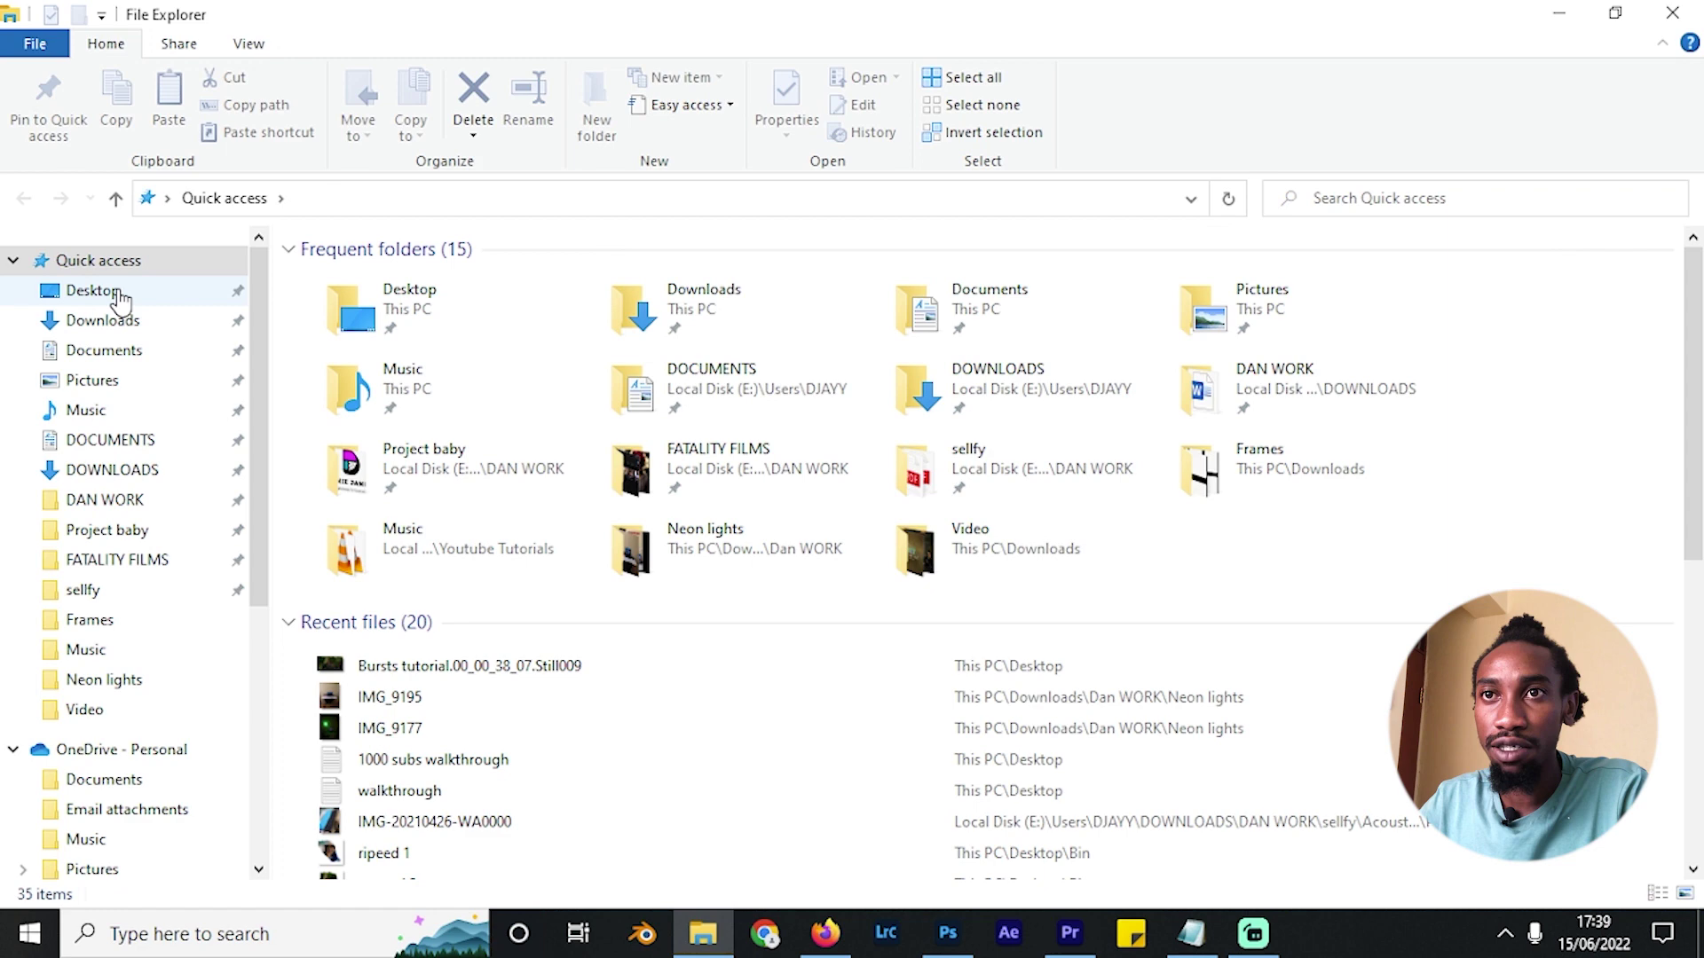
left_click(92, 291)
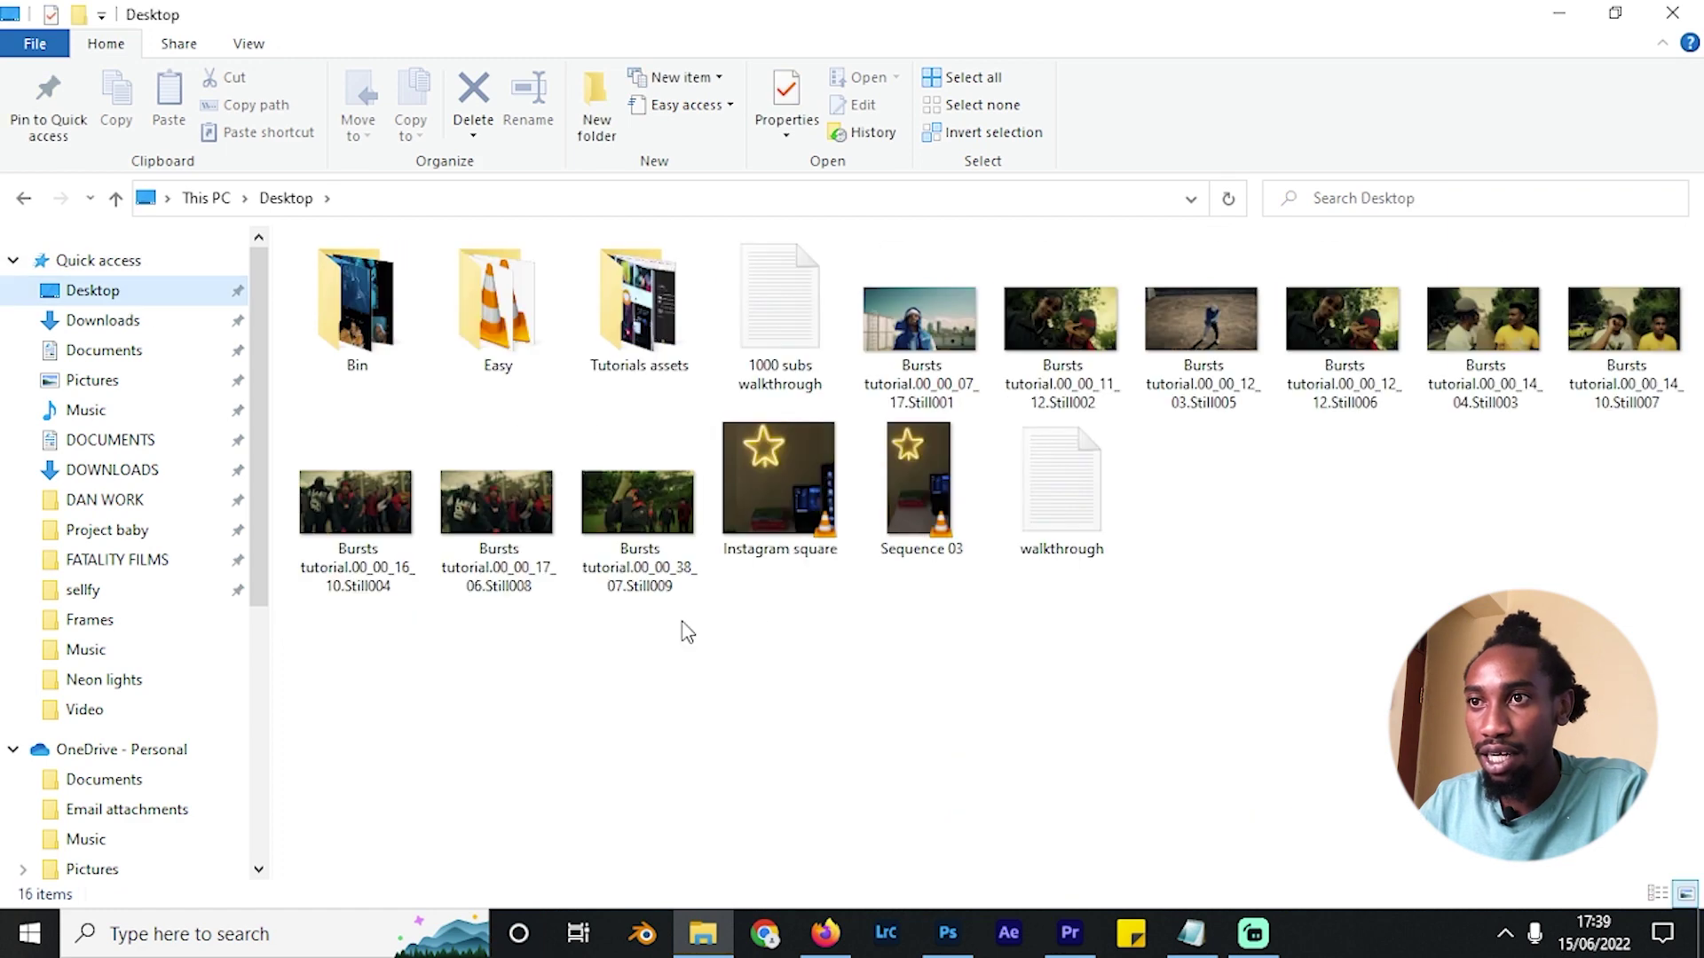
left_click_drag(1046, 311, 677, 532)
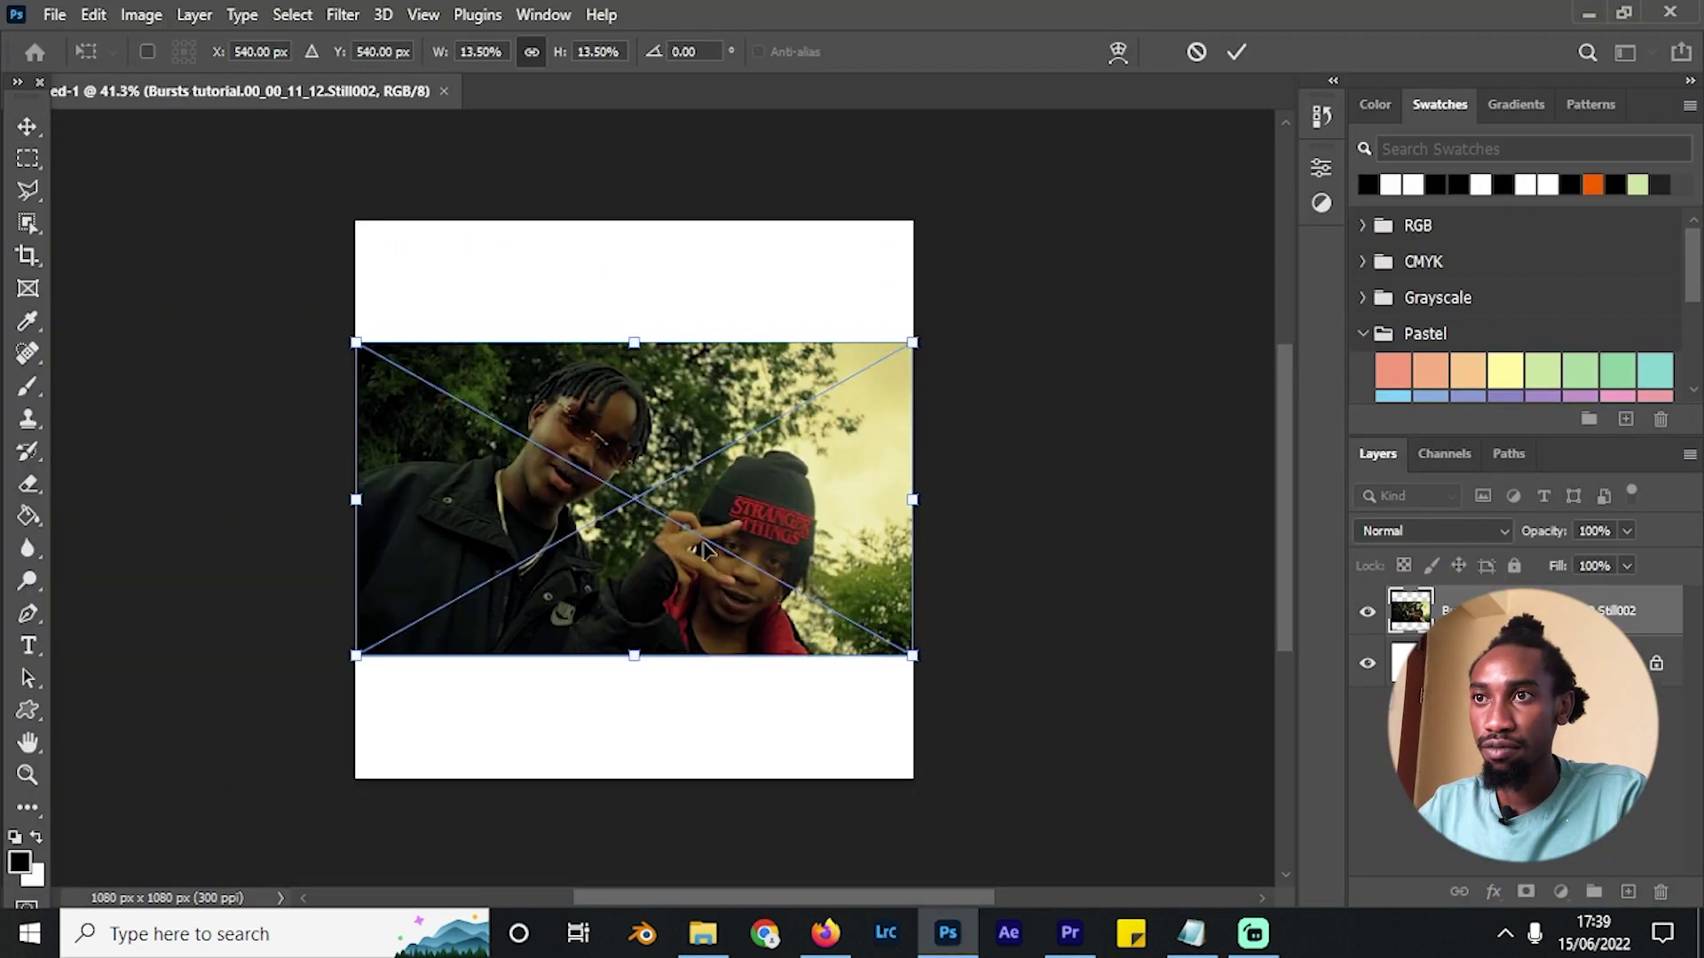
key("Return")
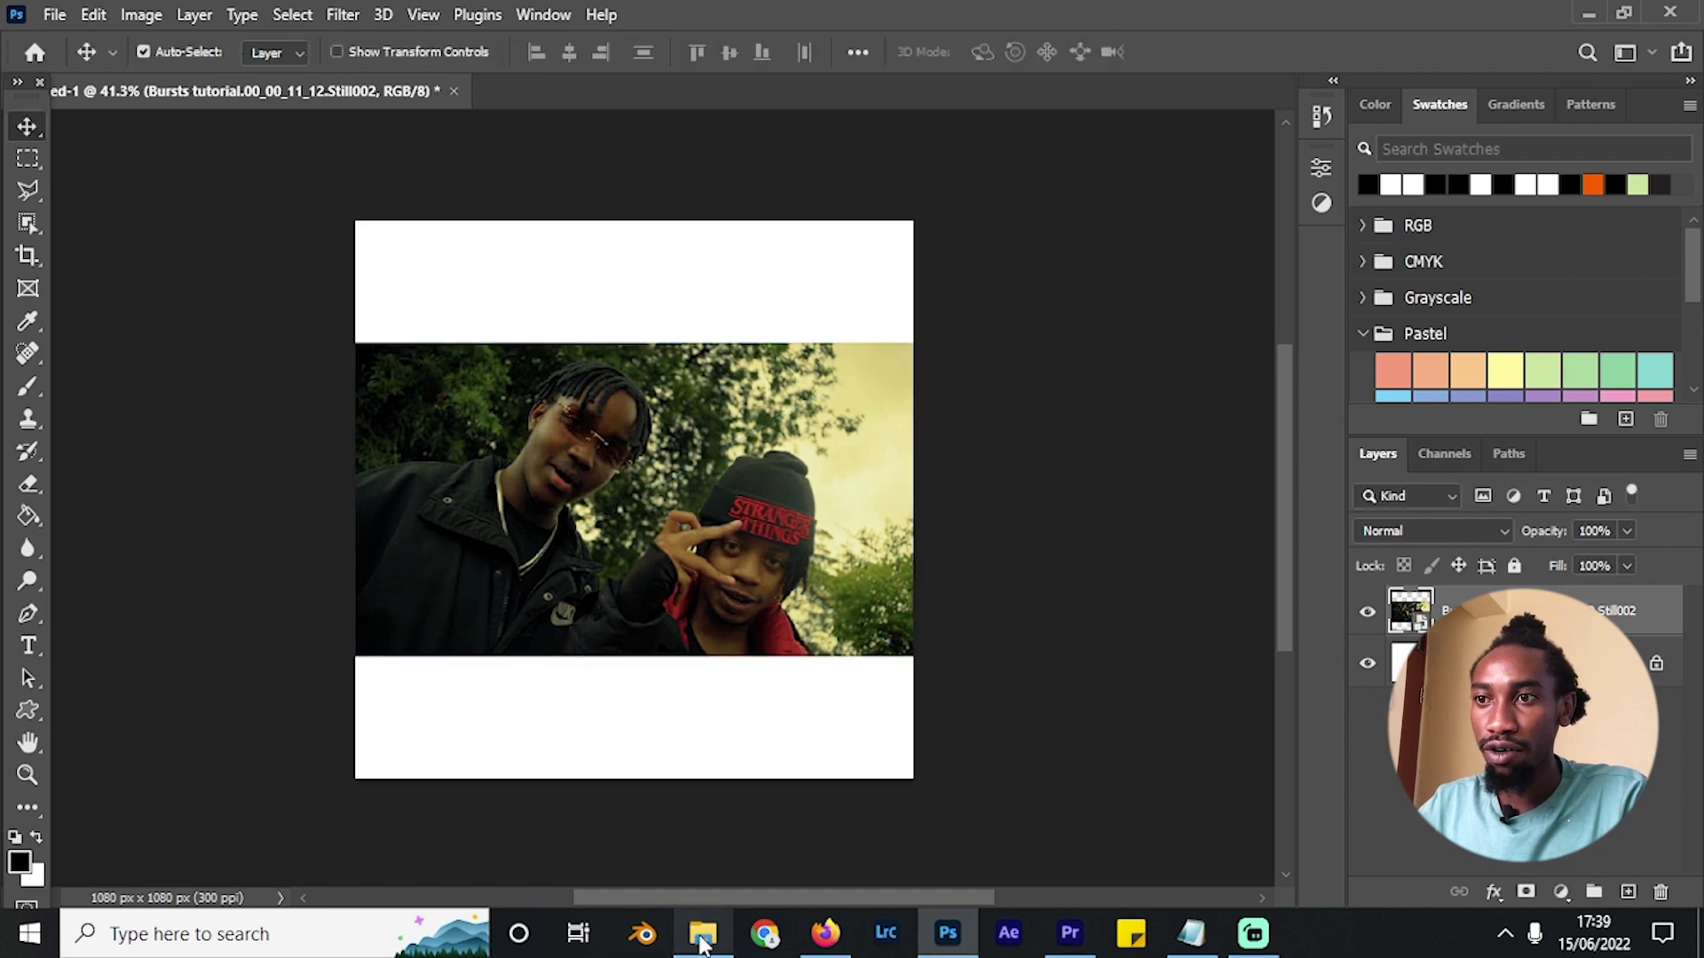
Place the Short1 torn-paper image from the Paper Rips and Folds folder over the still, rotated about -13.6°.
left_click(702, 933)
left_click(494, 722)
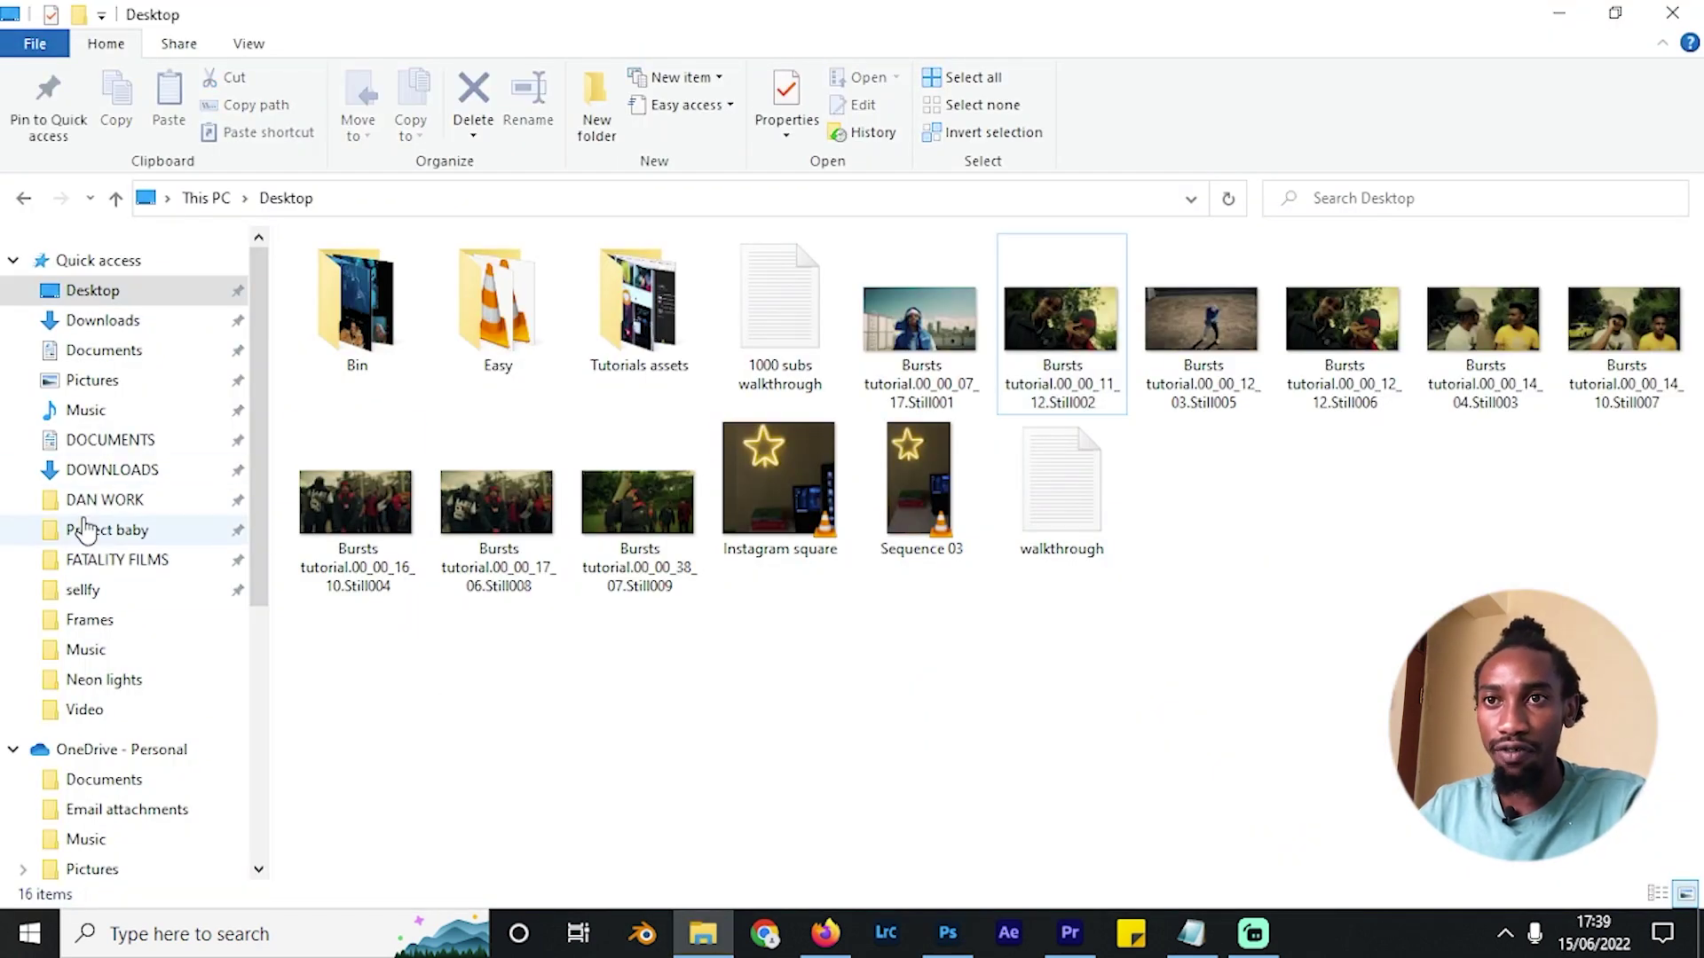
left_click(96, 531)
double_click(380, 331)
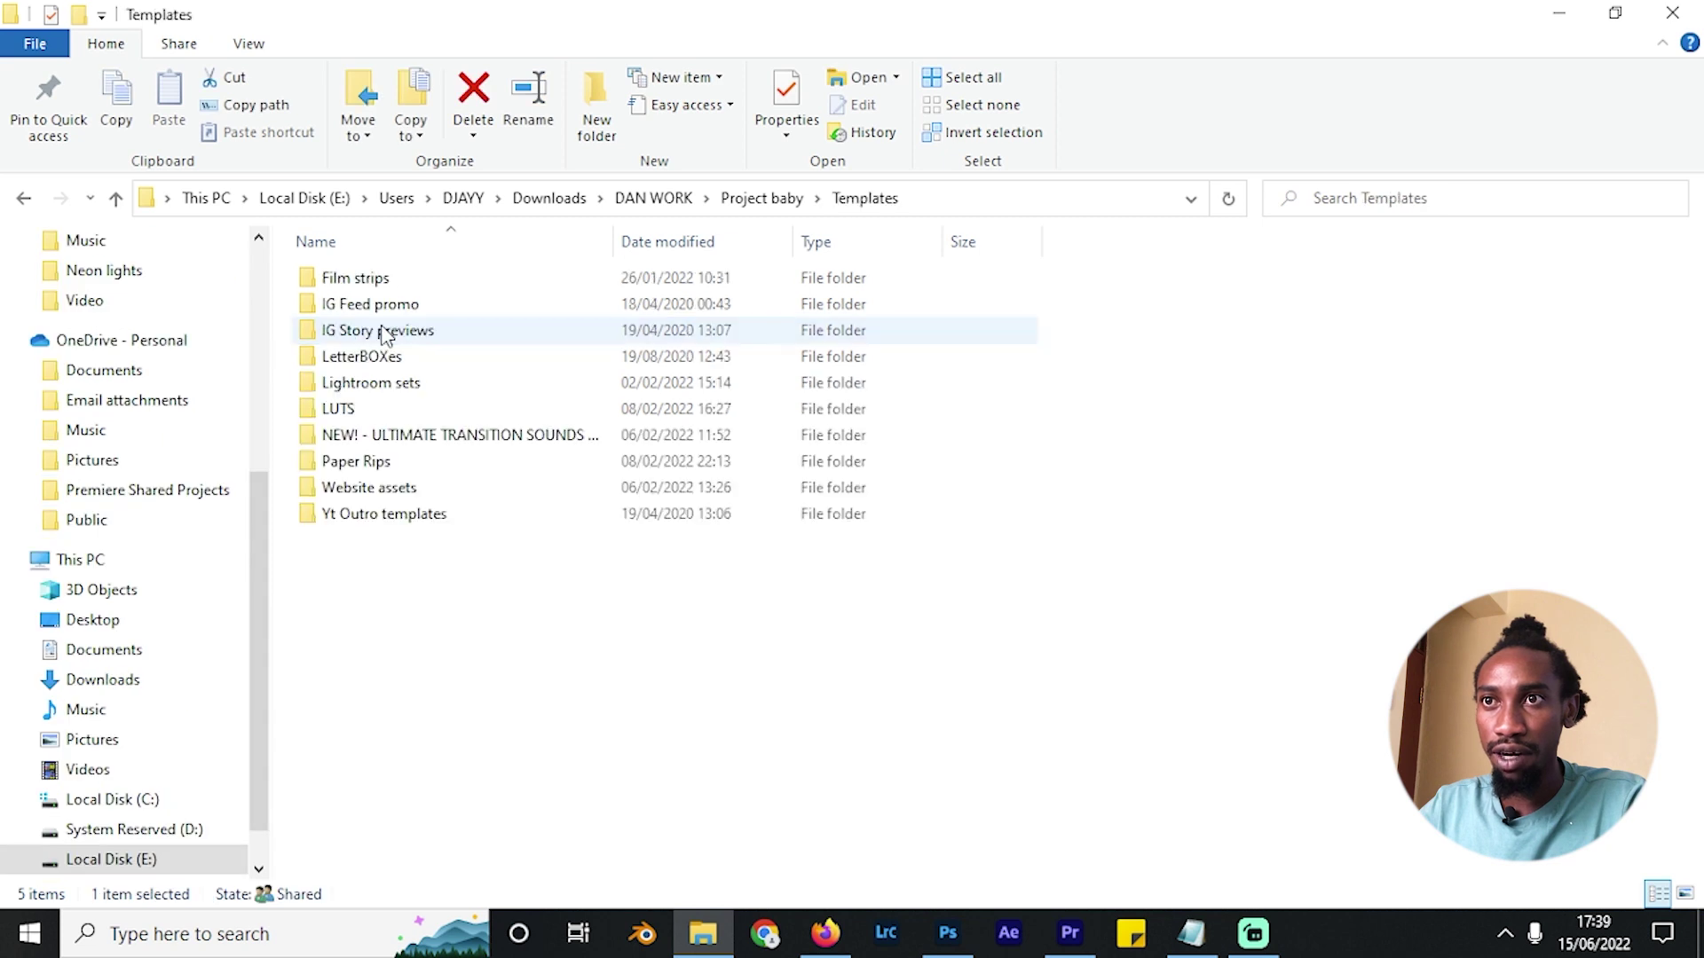
left_click(453, 474)
double_click(461, 474)
left_click(812, 342)
left_click_drag(765, 291, 673, 502)
left_click_drag(875, 684, 851, 753)
left_click(1231, 51)
Unlock the white background layer and hide it so the canvas is transparent.
left_click(1660, 717)
left_click(1367, 715)
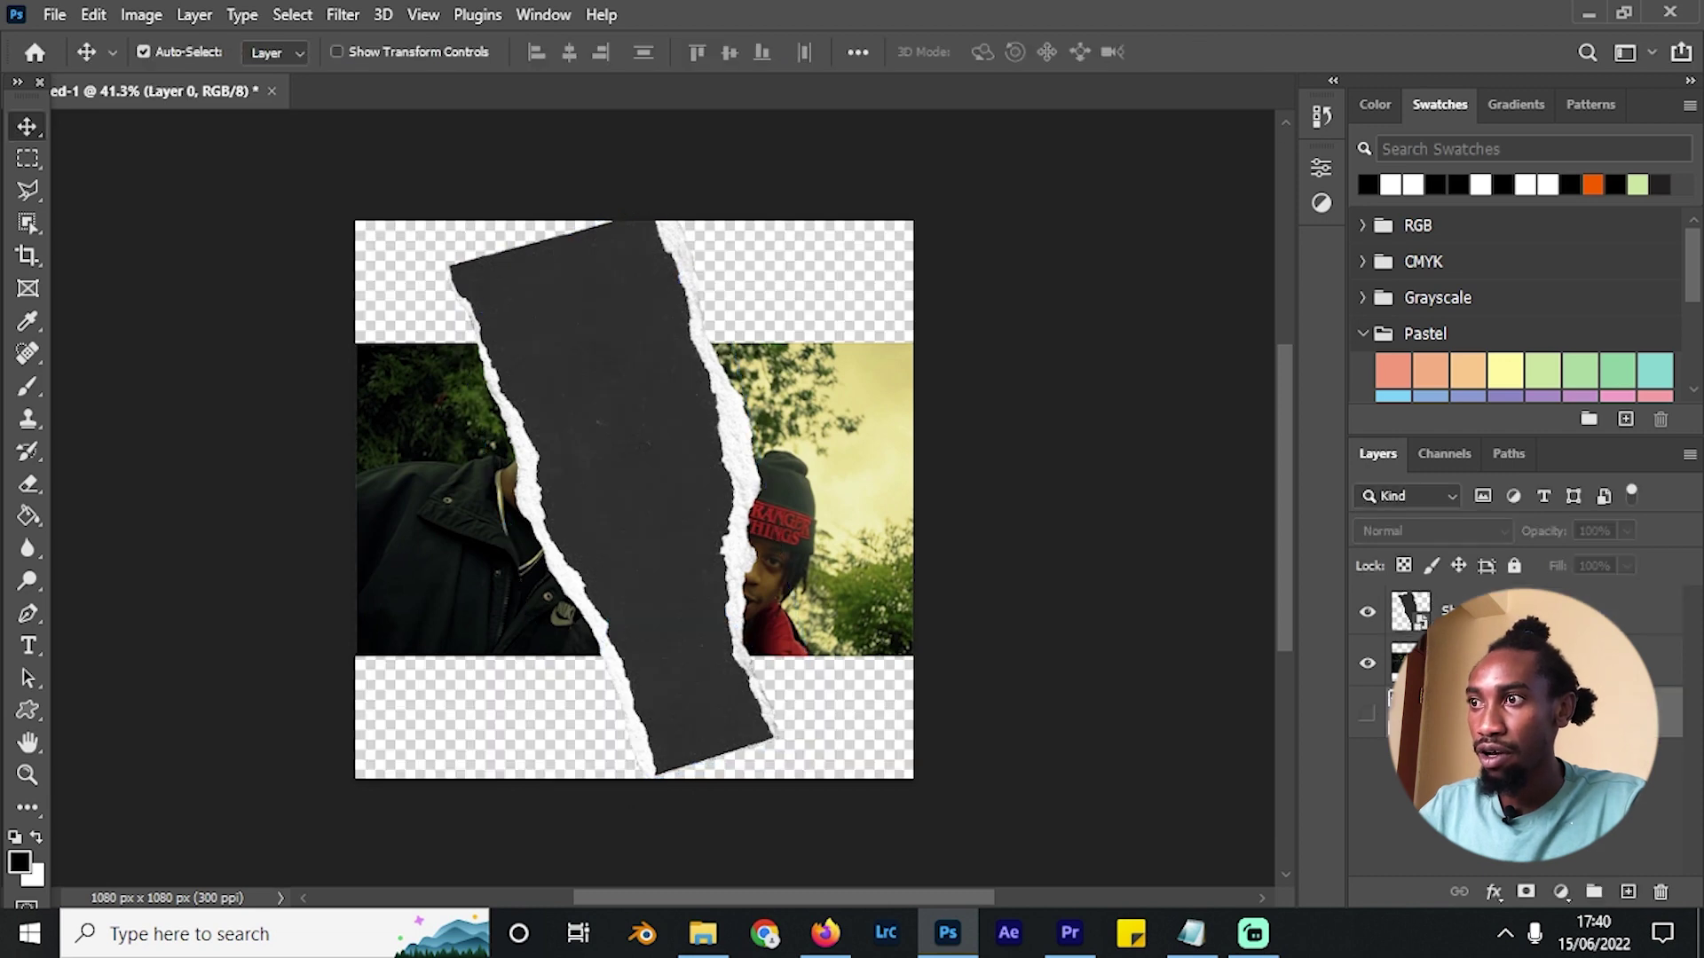
Enlarge the Short1 paper layer slightly and rotate it further counterclockwise so it slants across the canvas.
left_click(1509, 612)
key("ctrl+t")
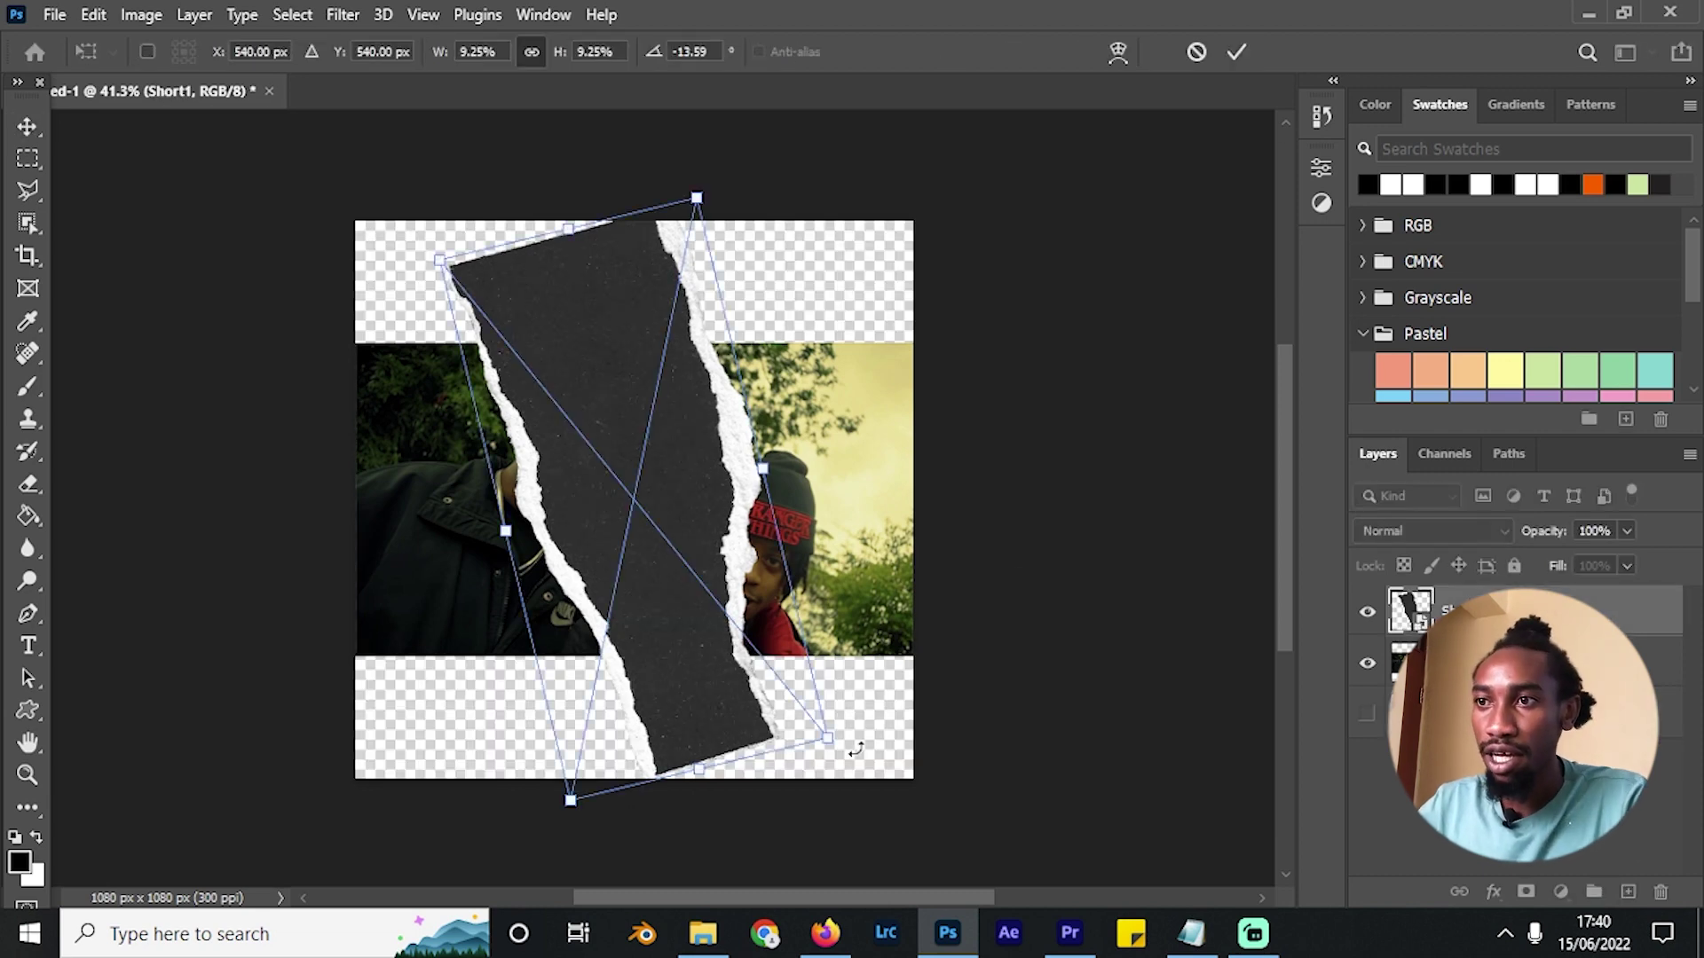
left_click_drag(863, 737, 907, 717)
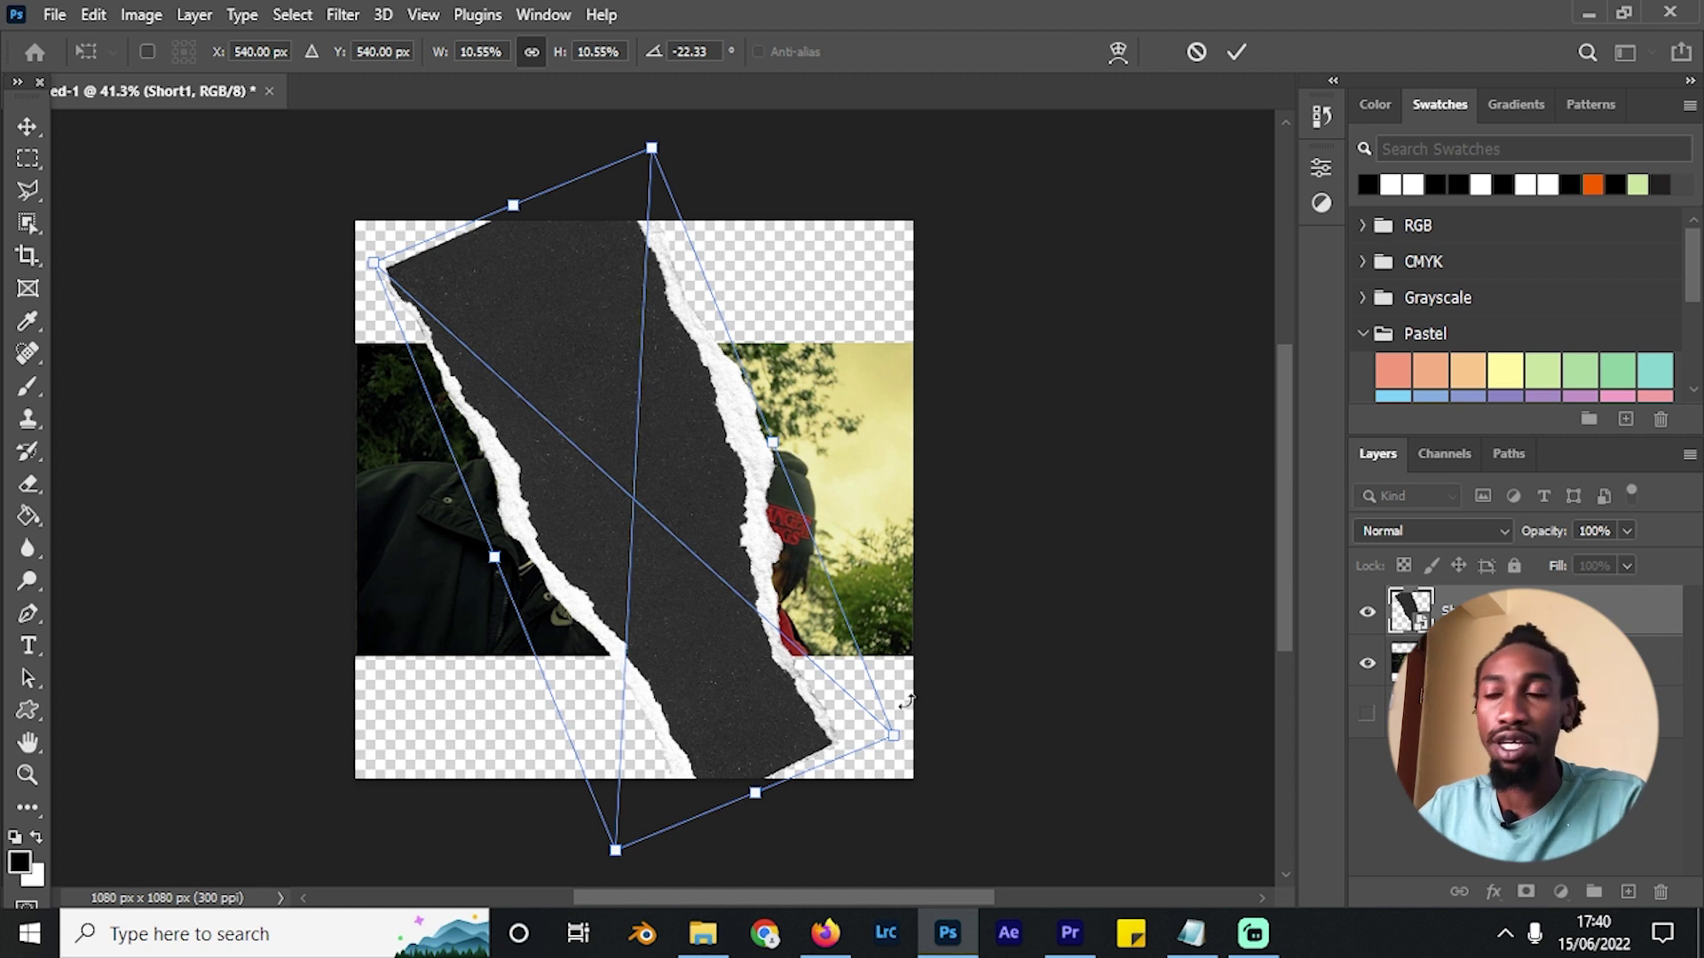
left_click_drag(893, 736, 877, 717)
left_click_drag(884, 719, 1089, 282)
left_click(1236, 51)
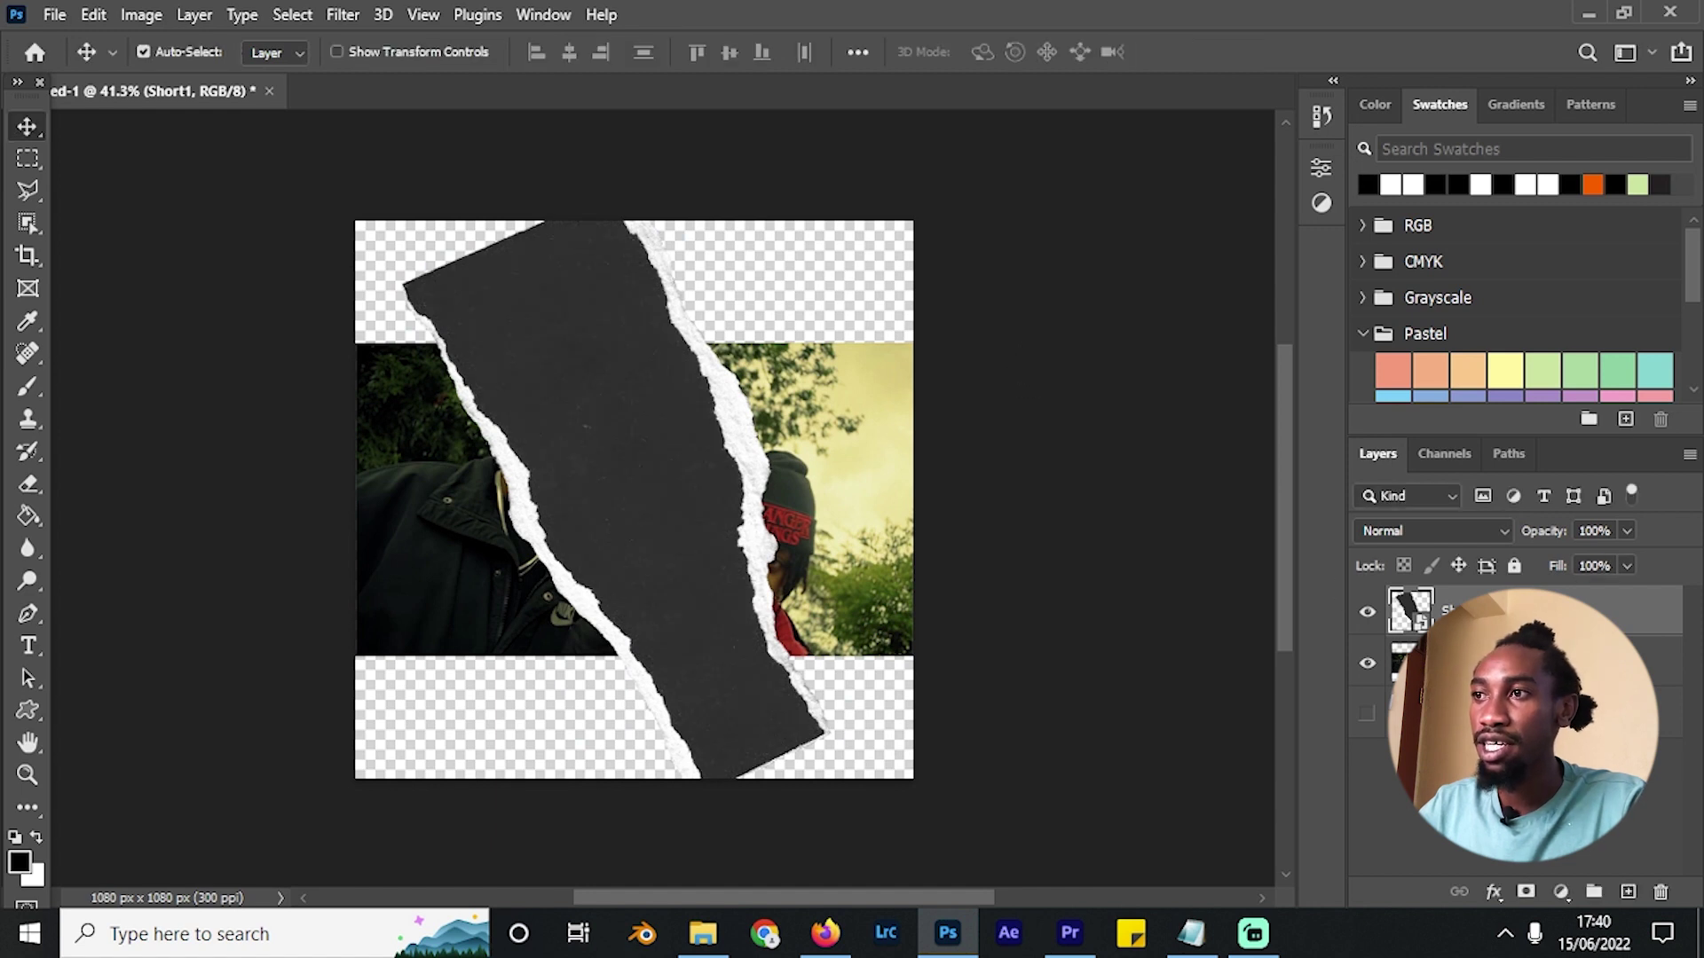
Move the Still002 layer above Short1 and clip it to the torn-paper shape with a clipping mask.
left_click(1508, 662)
left_click(1508, 611)
key("alt+bracketleft")
key("ctrl+bracketright")
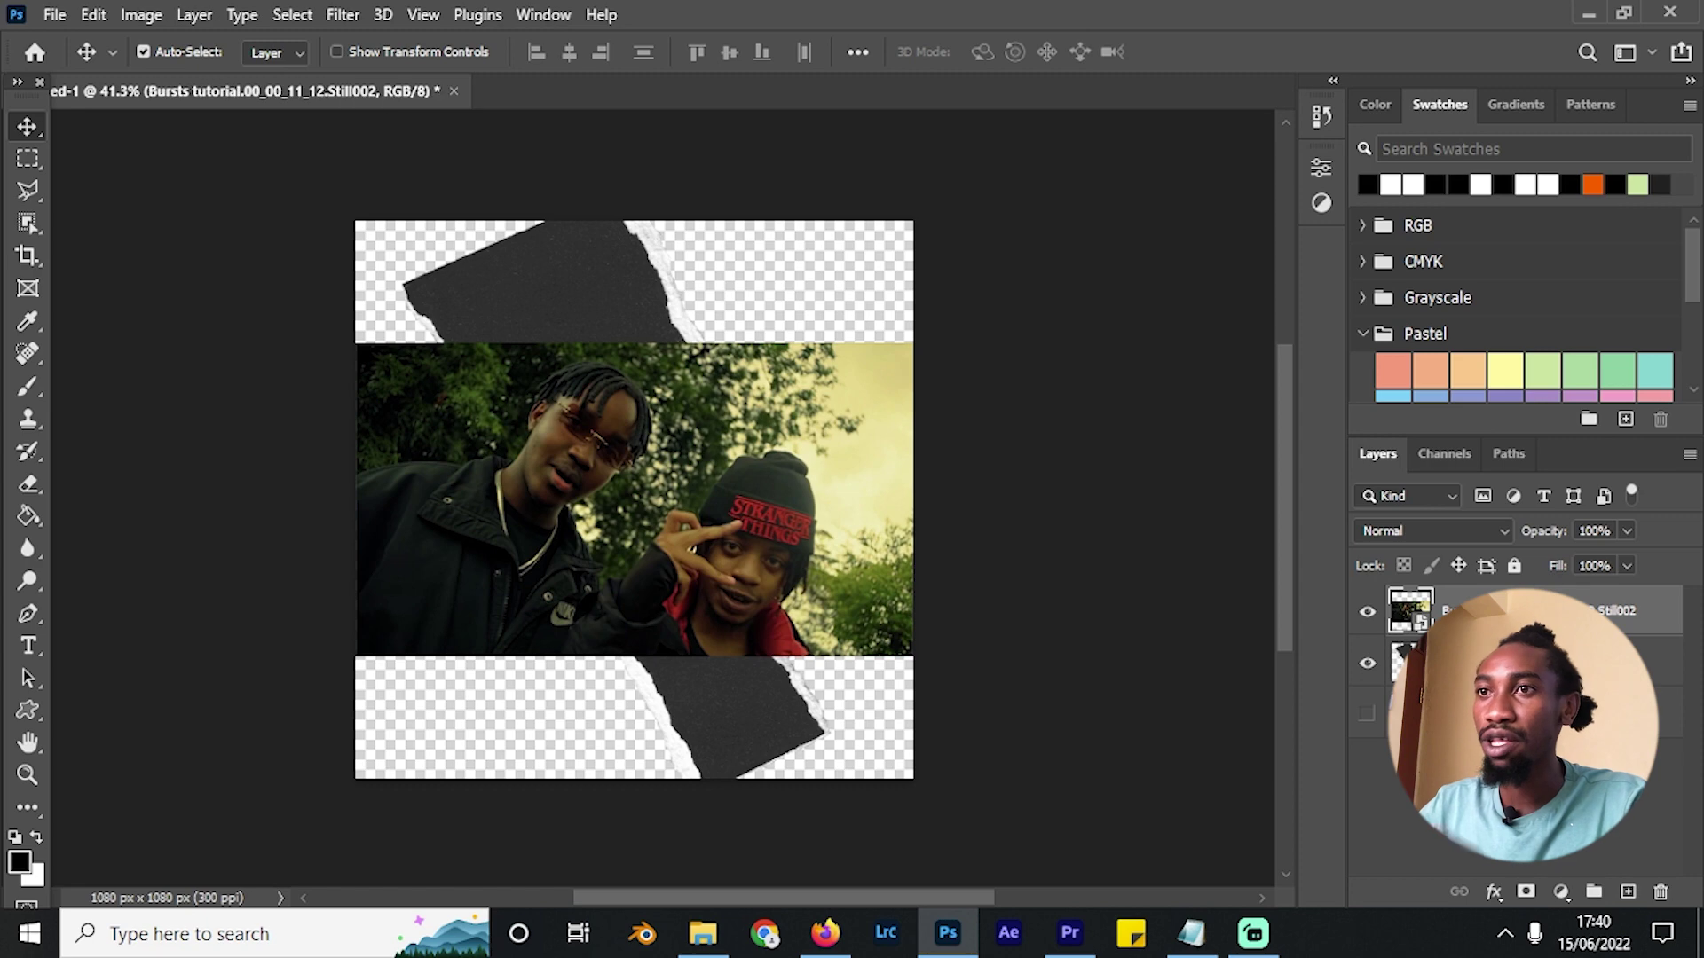
right_click(1500, 611)
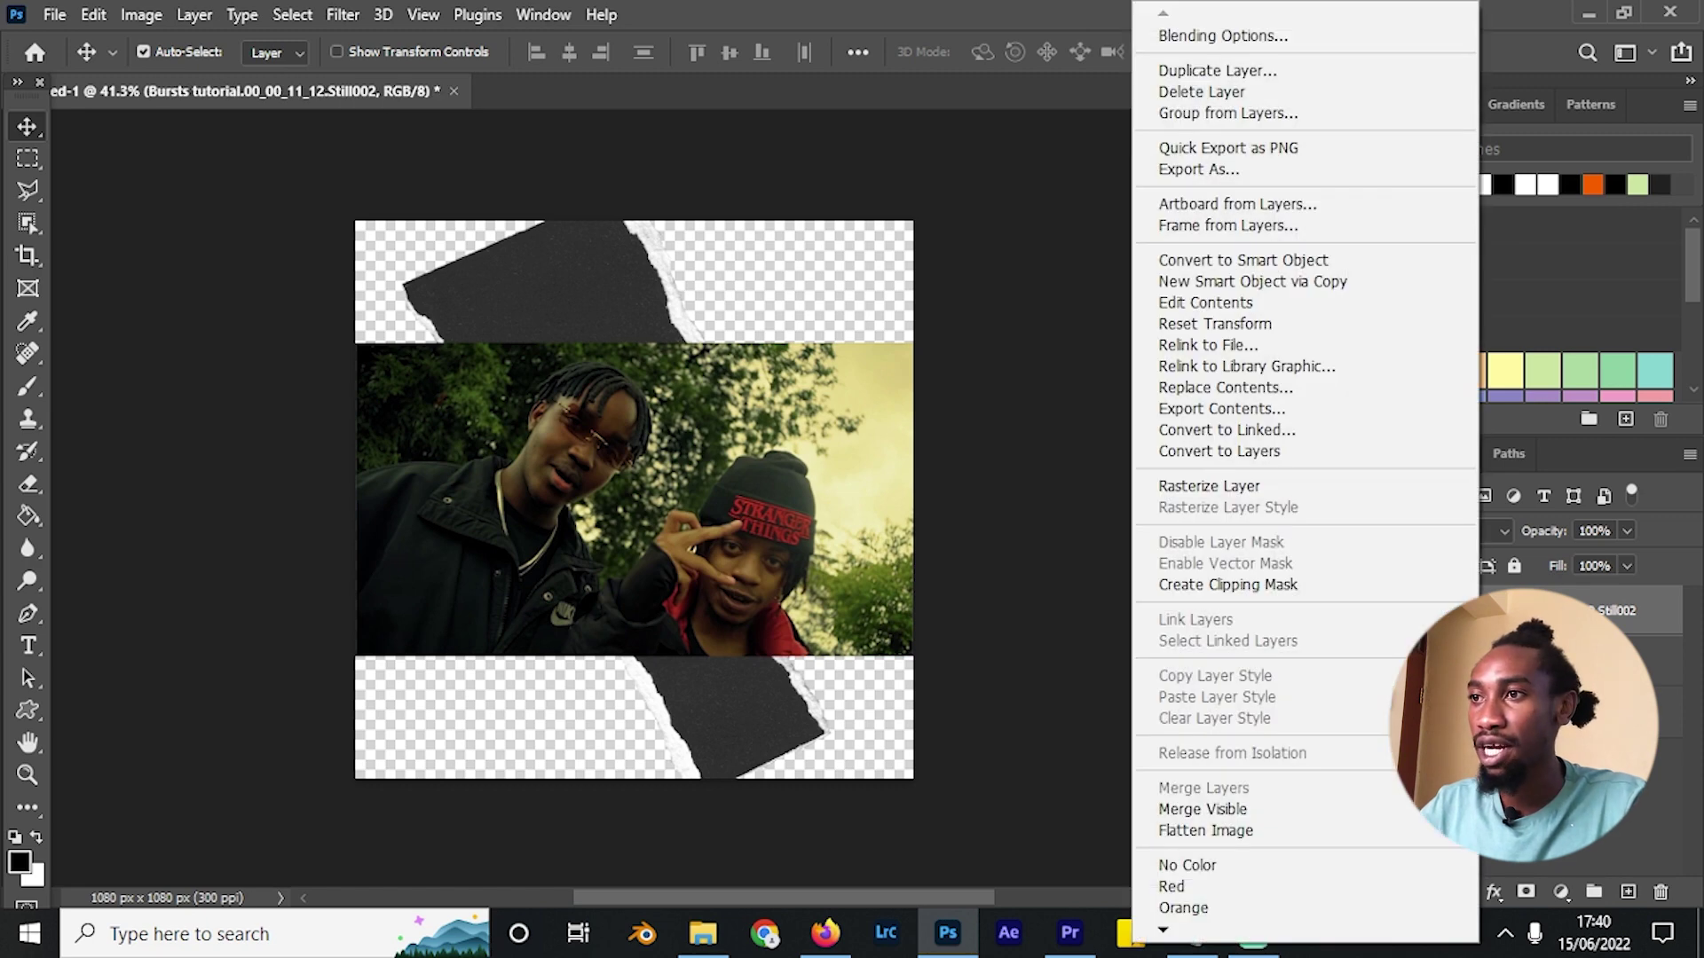
left_click(1330, 587)
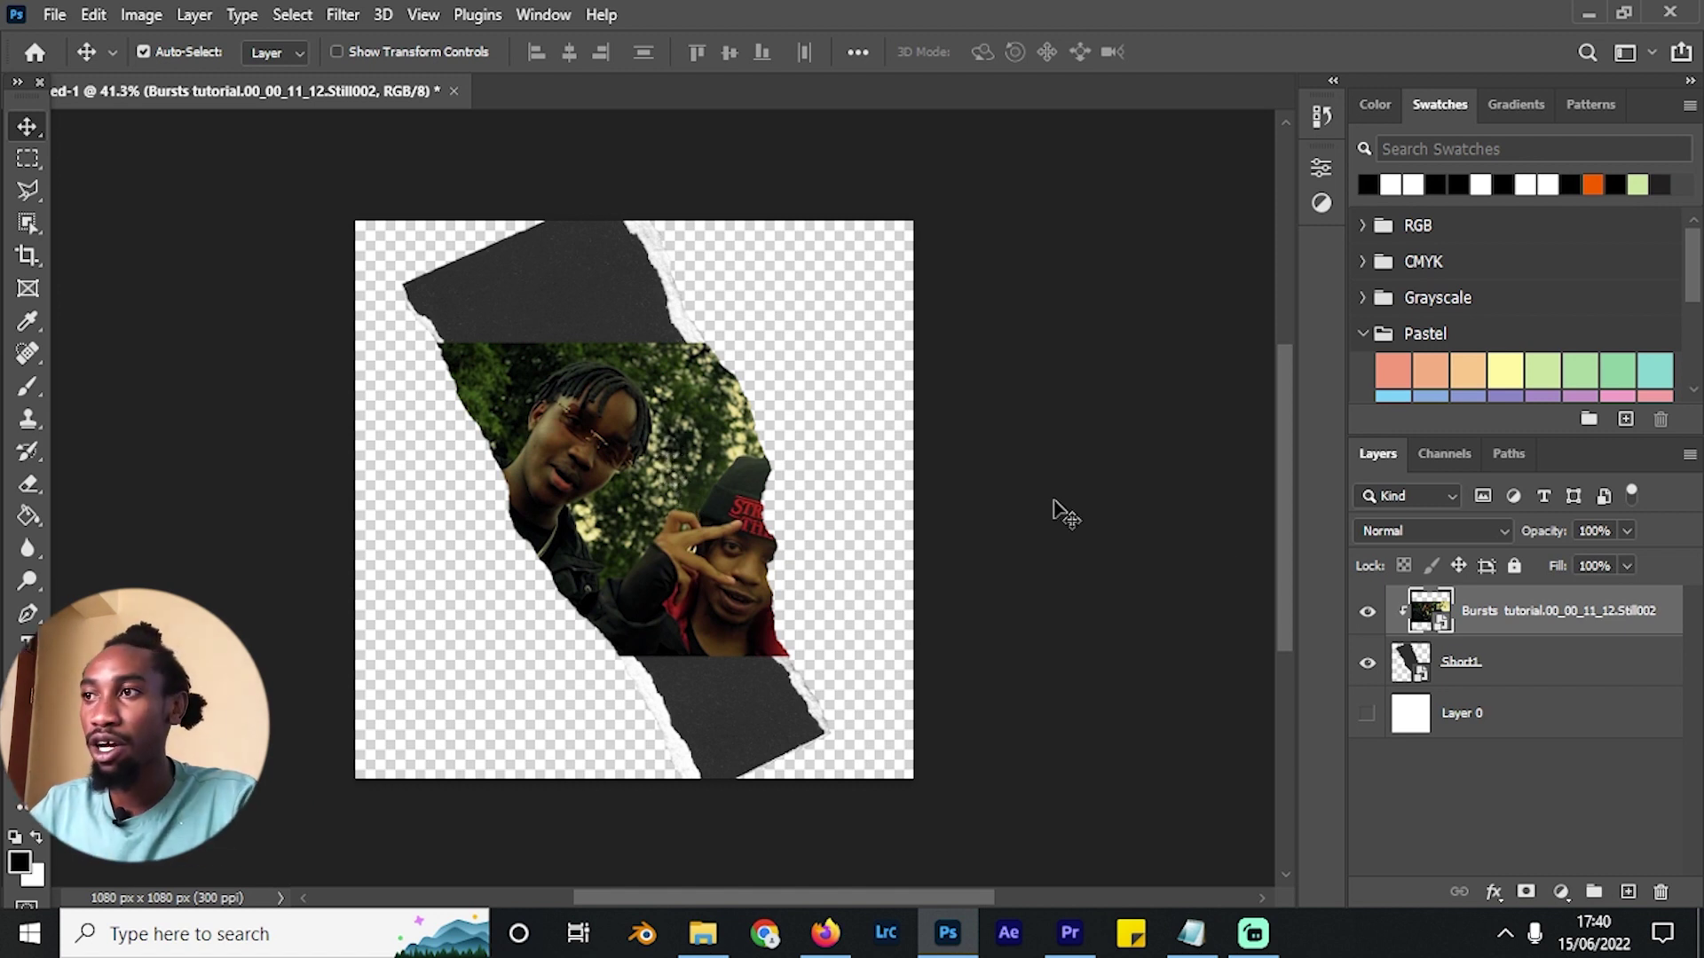
Enlarge the clipped still to about 15.6%, tilt it counterclockwise and reposition it so both faces sit inside the paper shape.
key("ctrl+t")
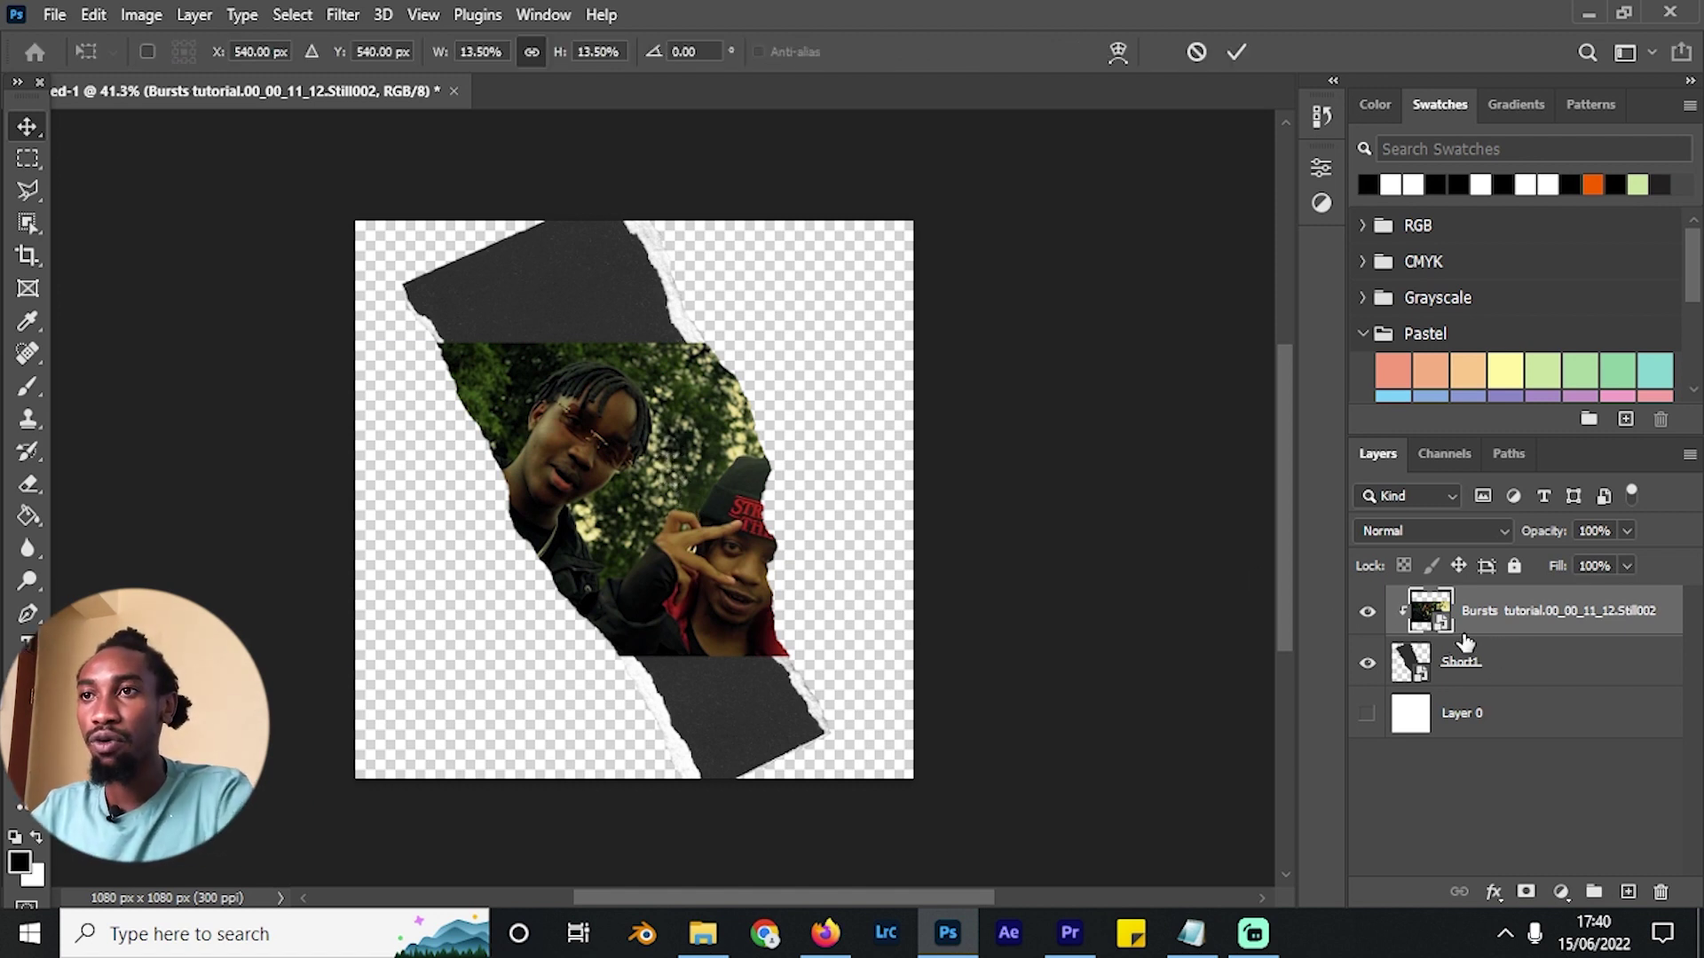
left_click_drag(916, 653, 958, 681)
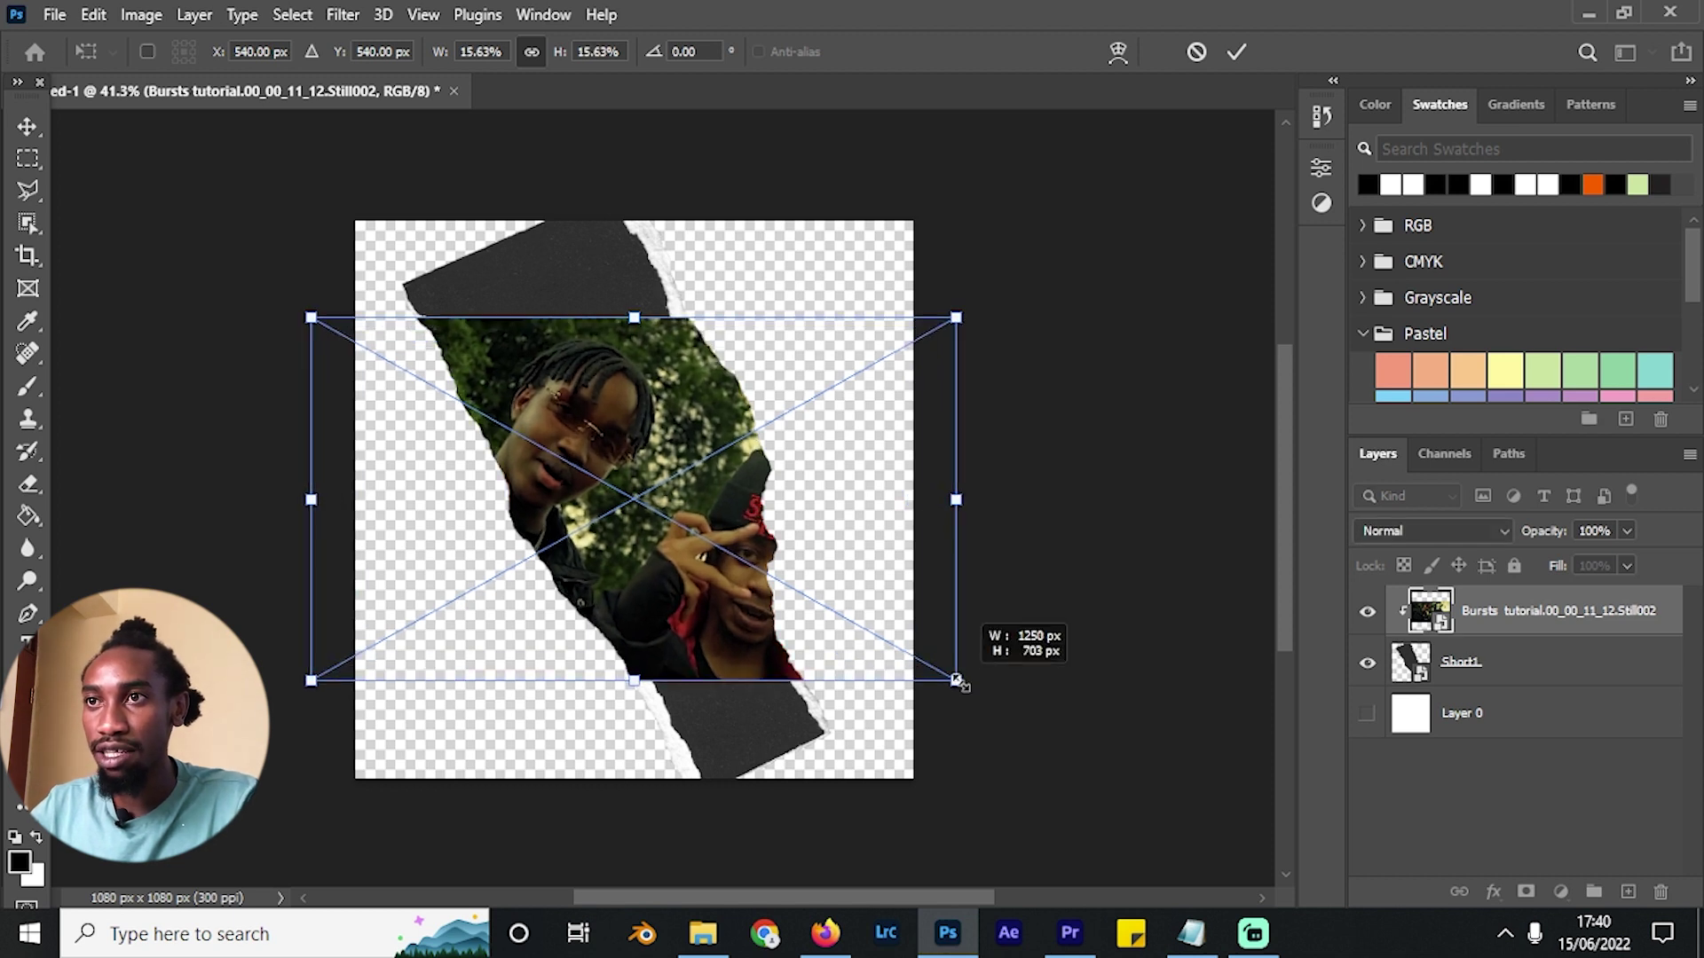
left_click_drag(1026, 367, 994, 234)
left_click_drag(889, 391, 856, 357)
left_click(1240, 51)
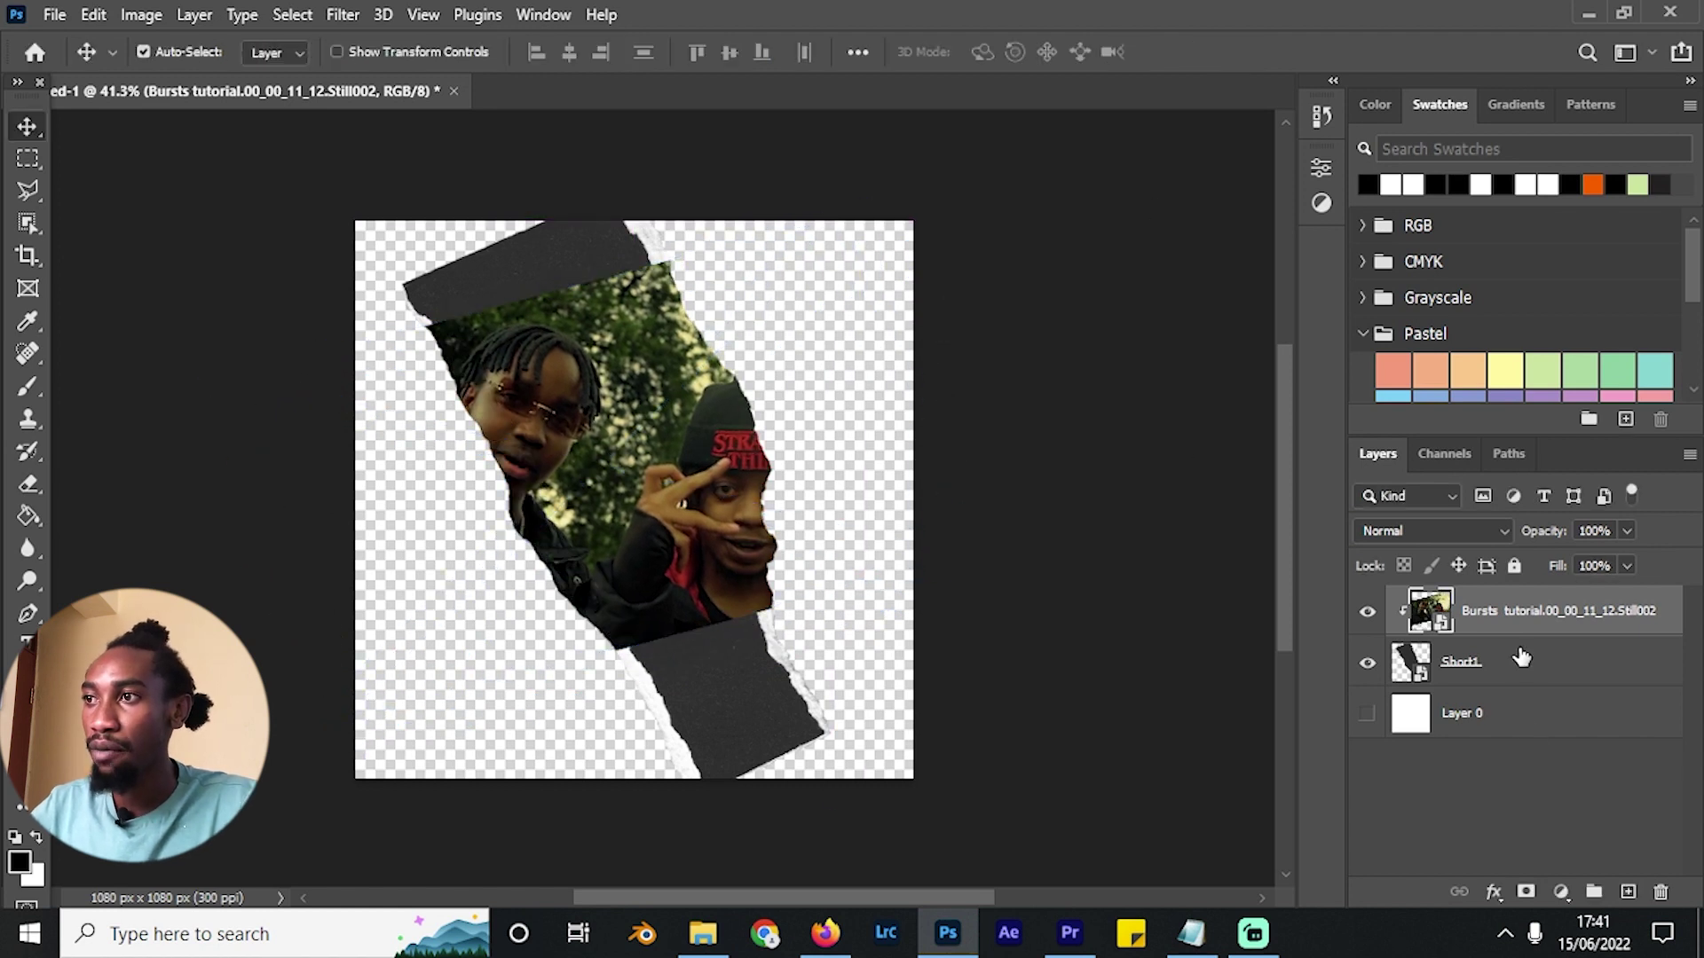
Add a layer mask to Short1 and choose the Kyle's Inkbox - Classic Cartoonist brush from the Wet Media Brushes.
left_click(1449, 664)
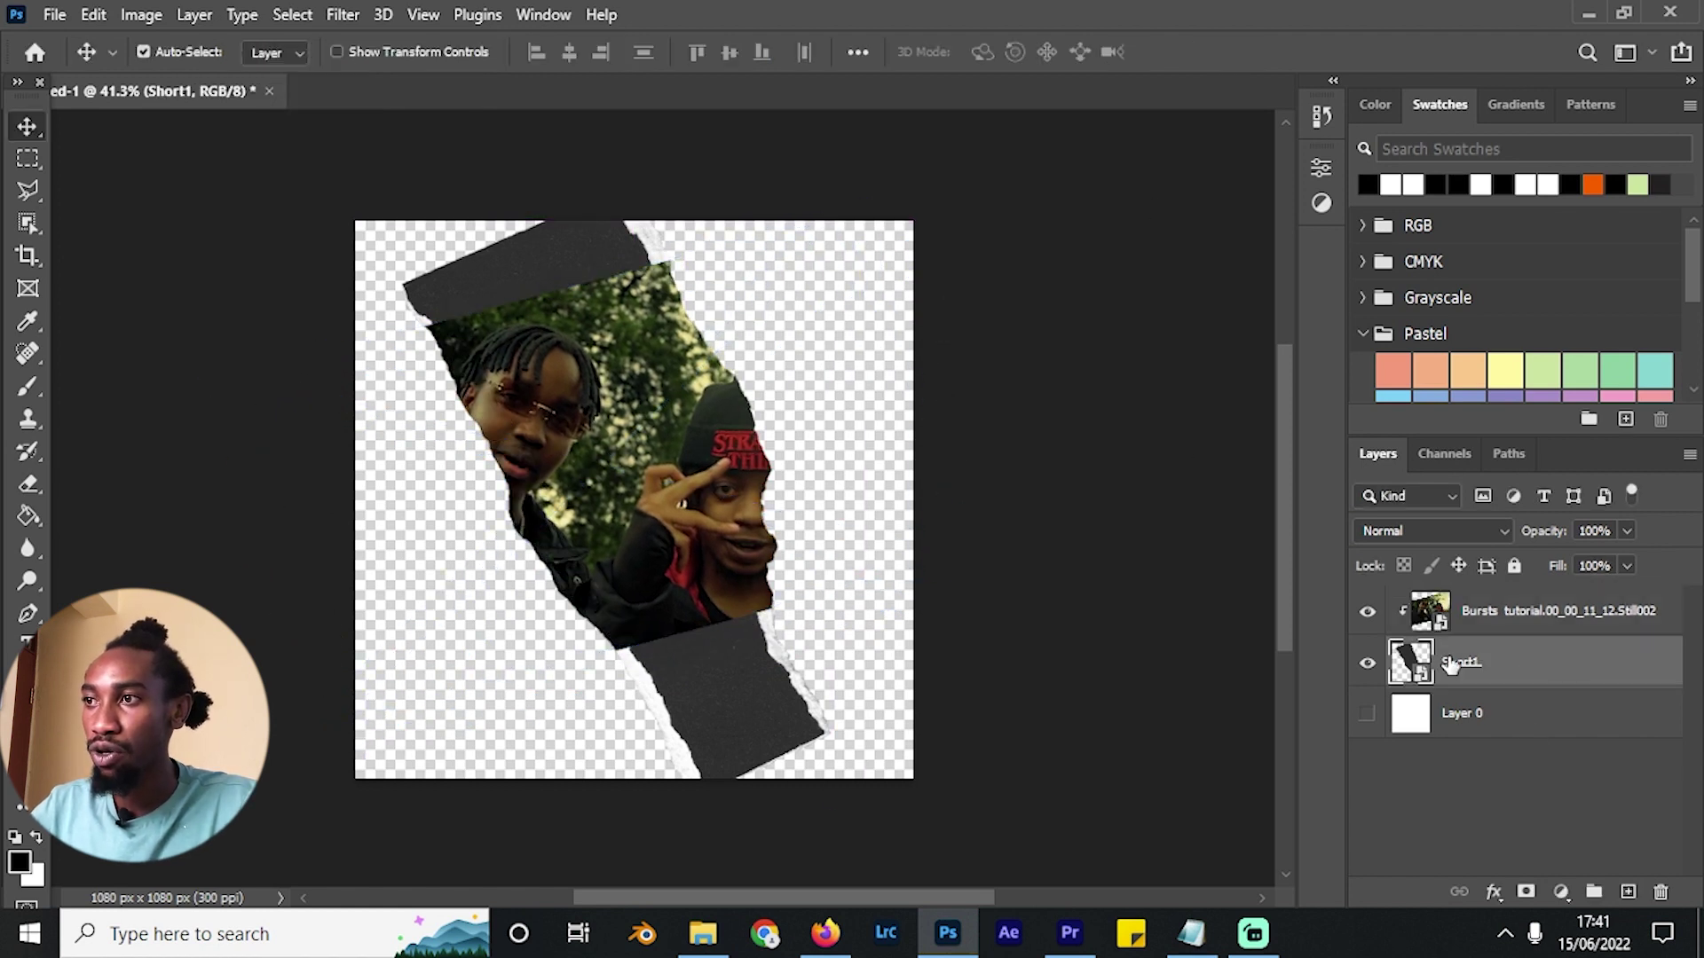
left_click(1525, 891)
key("b")
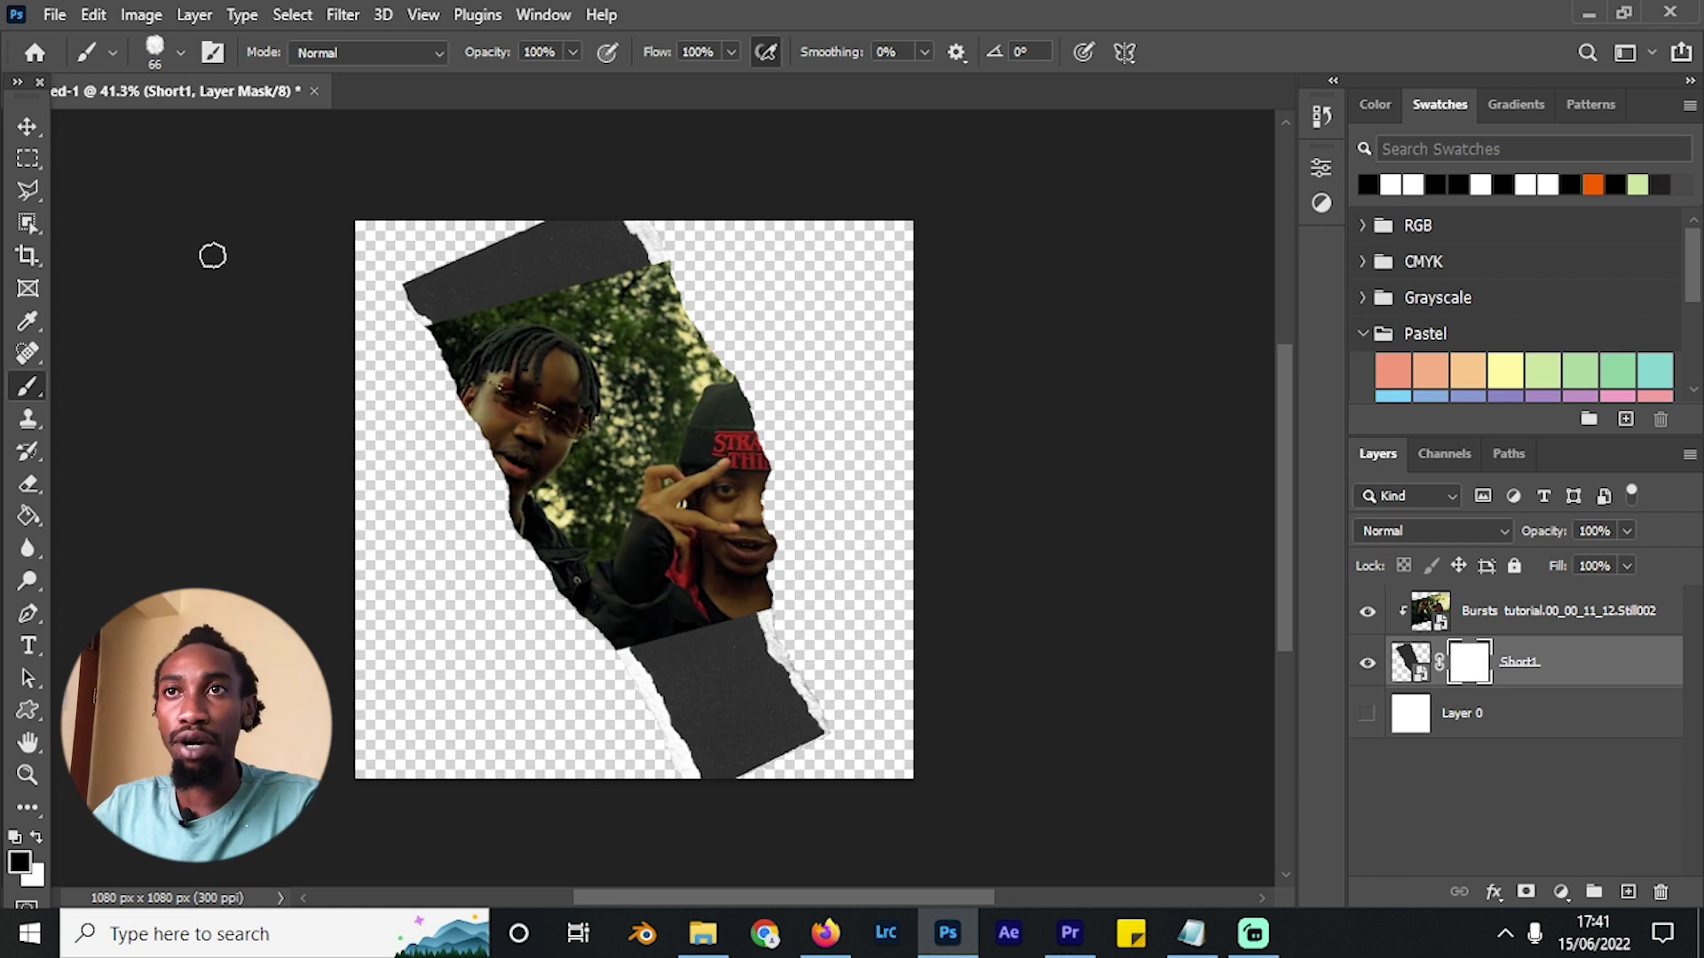
left_click(167, 58)
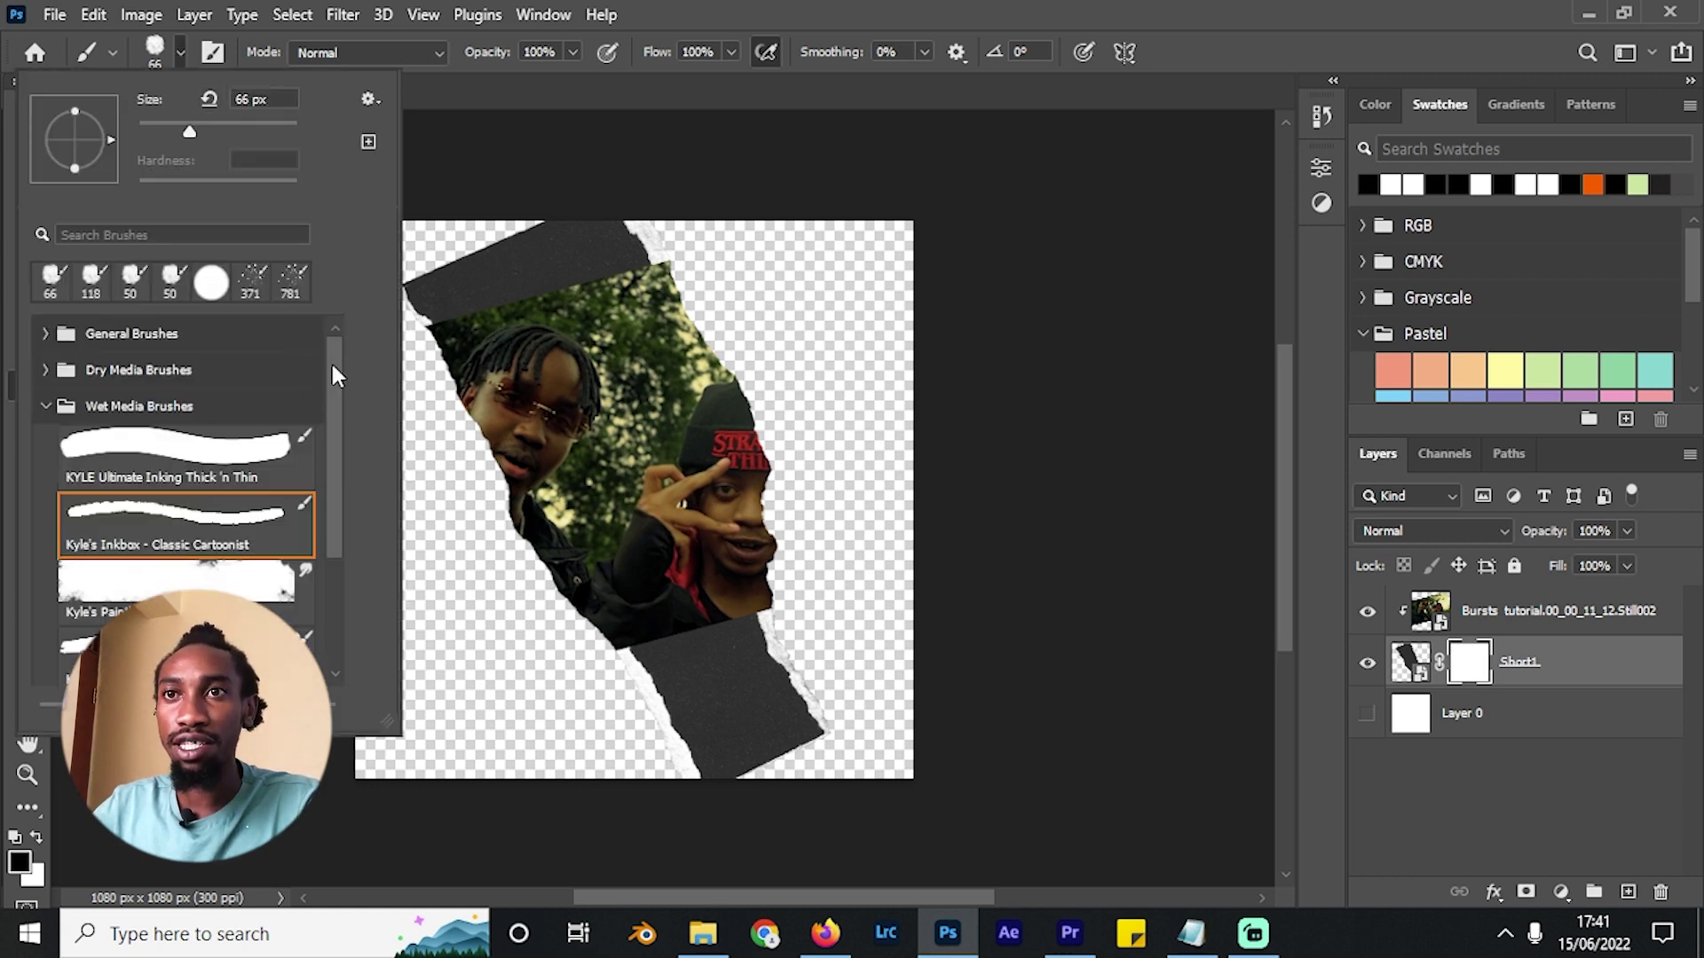
left_click(51, 407)
left_click(51, 408)
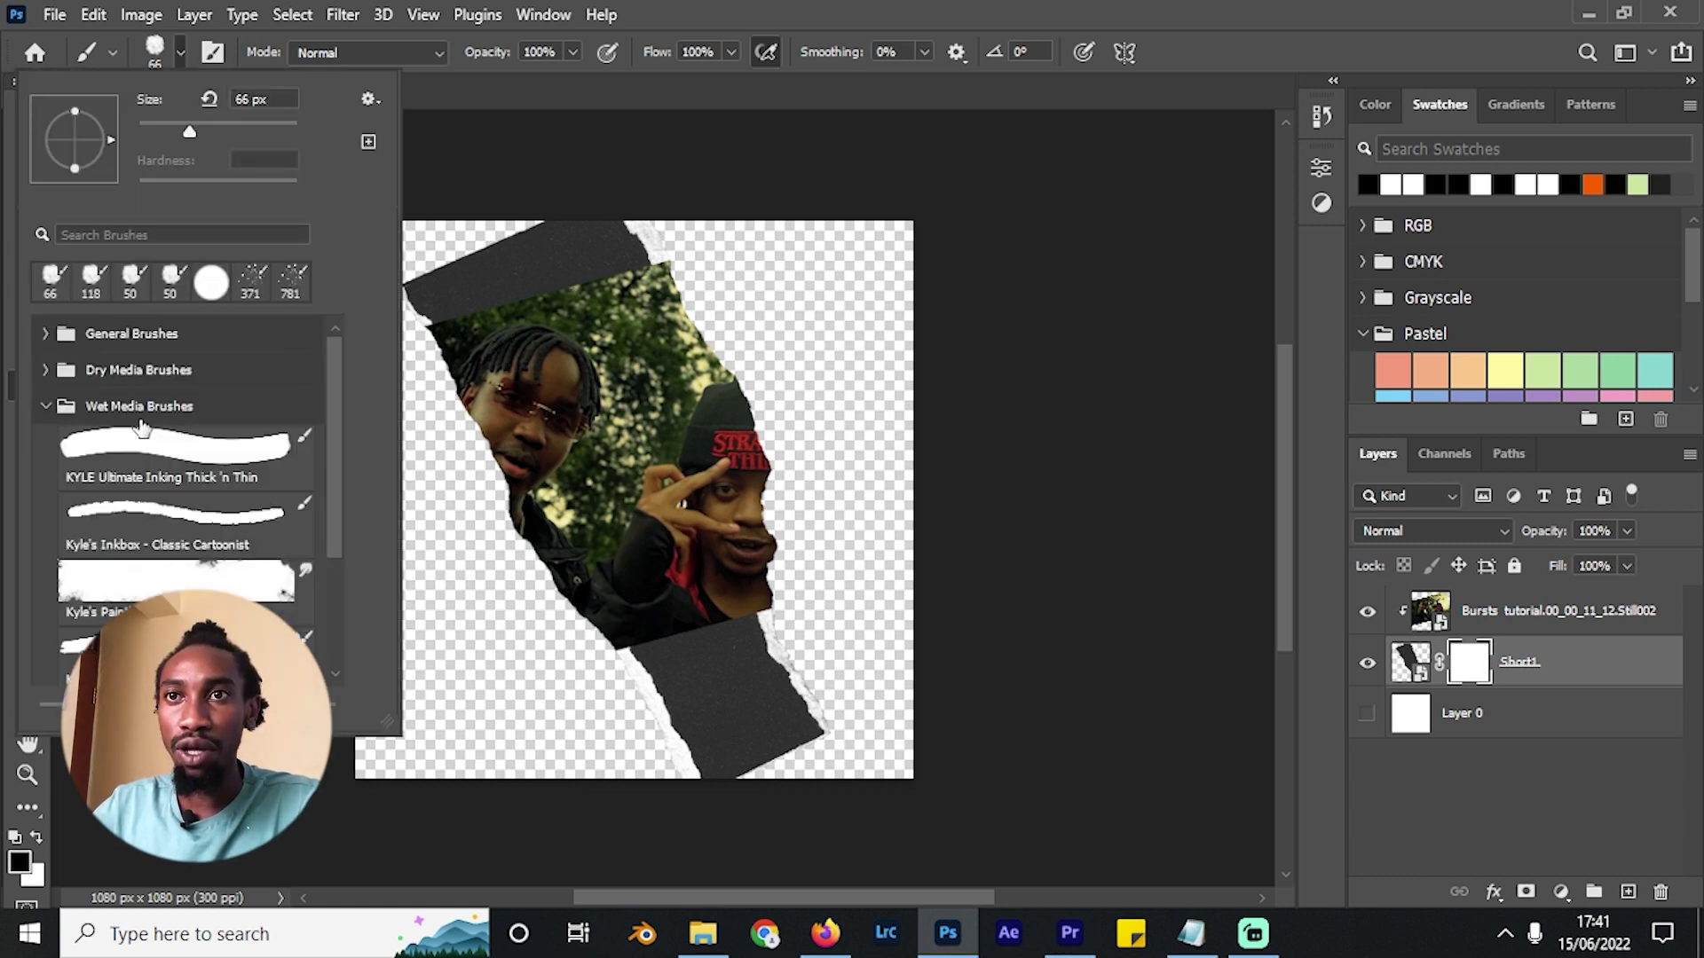
left_click(173, 529)
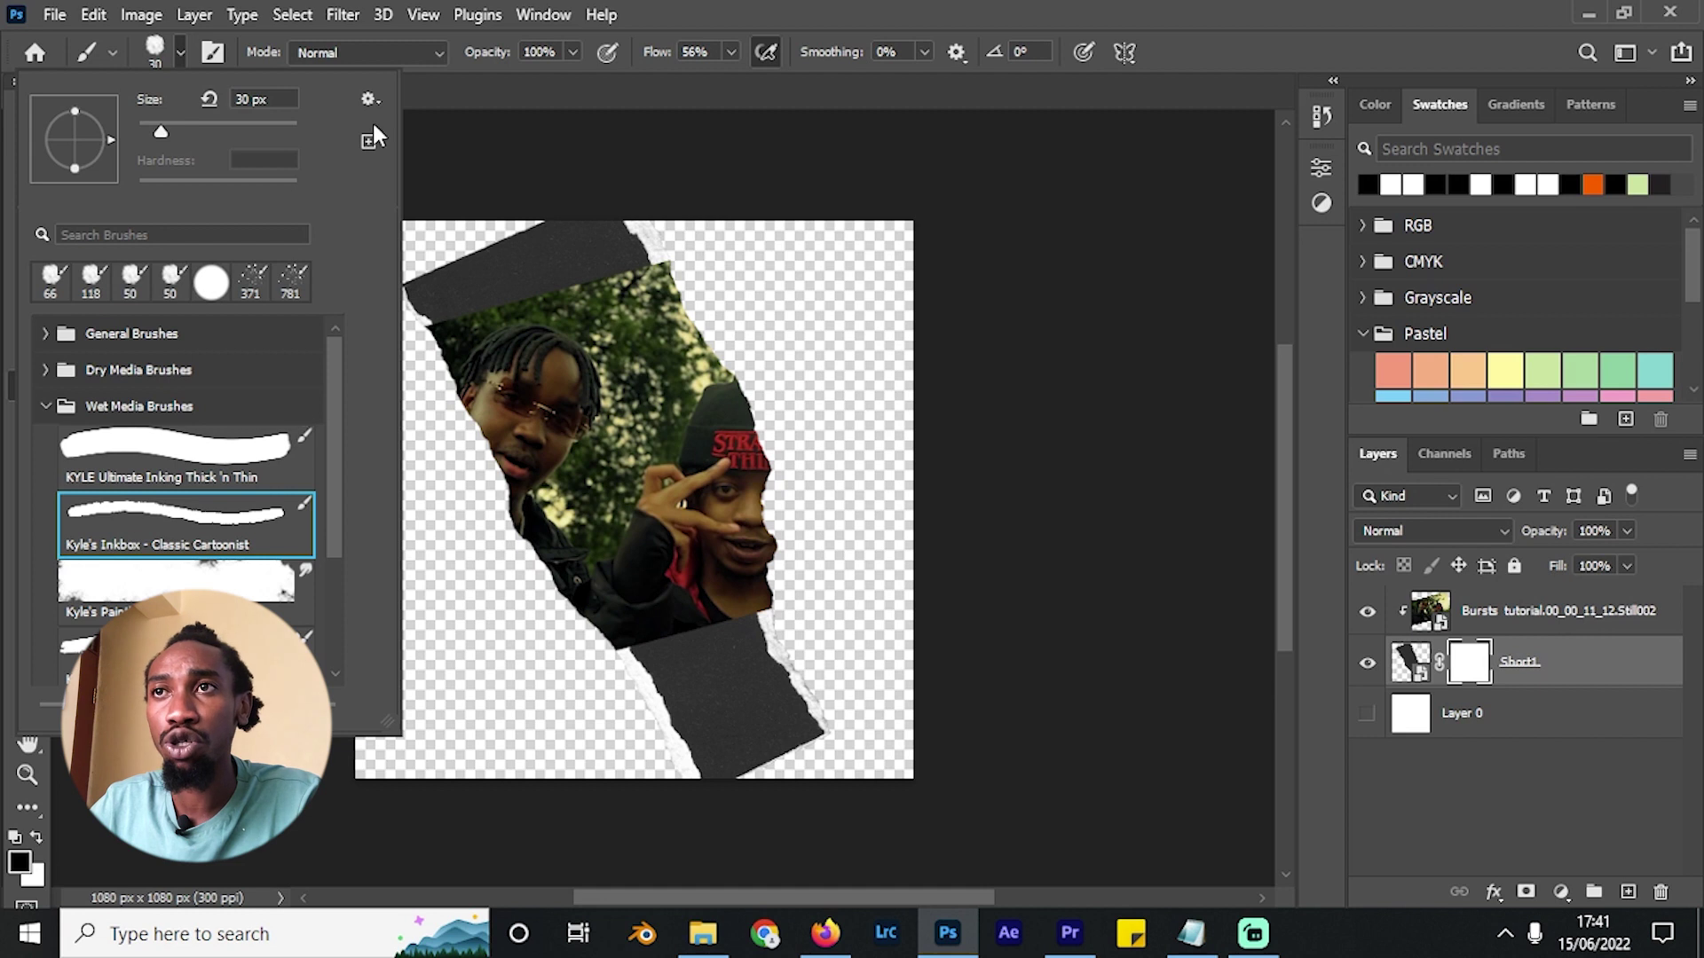
Paint black on the Short1 mask with a 78 px brush to remove the dark paper above the still, leaving a ragged edge.
left_click(623, 331)
left_click_drag(653, 307, 670, 307)
left_click_drag(656, 244, 628, 264)
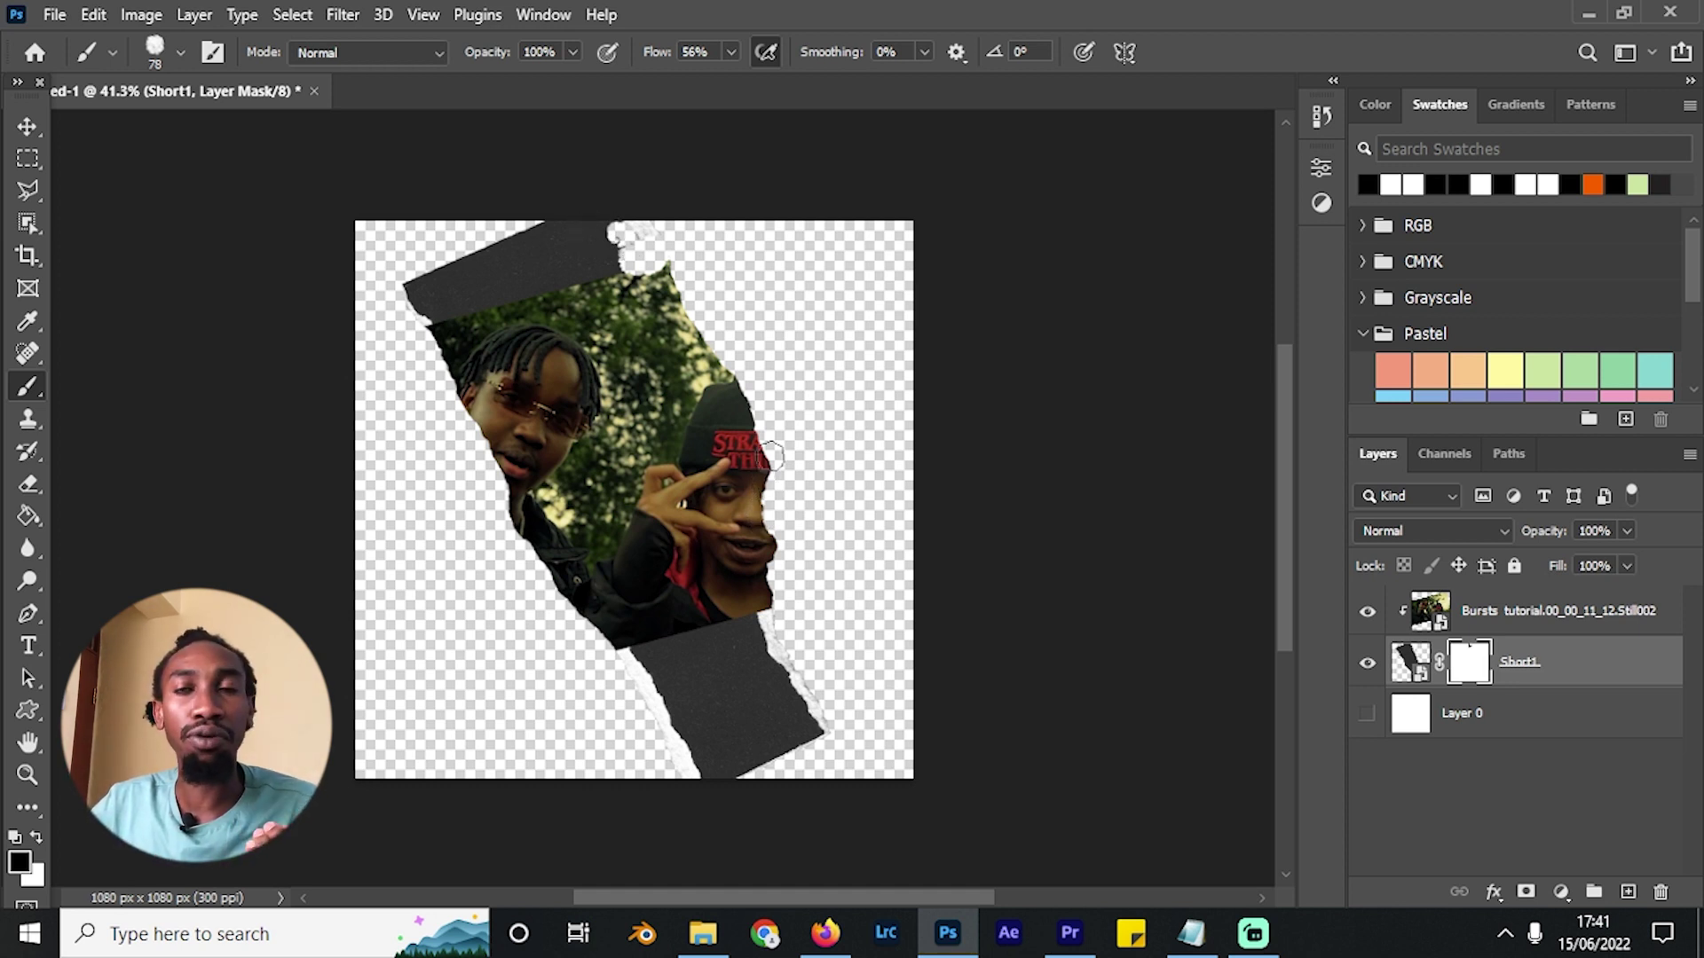
mouse_move(626, 259)
left_mouse_down()
mouse_move(567, 294)
mouse_move(559, 275)
mouse_move(576, 290)
mouse_move(511, 303)
left_mouse_up()
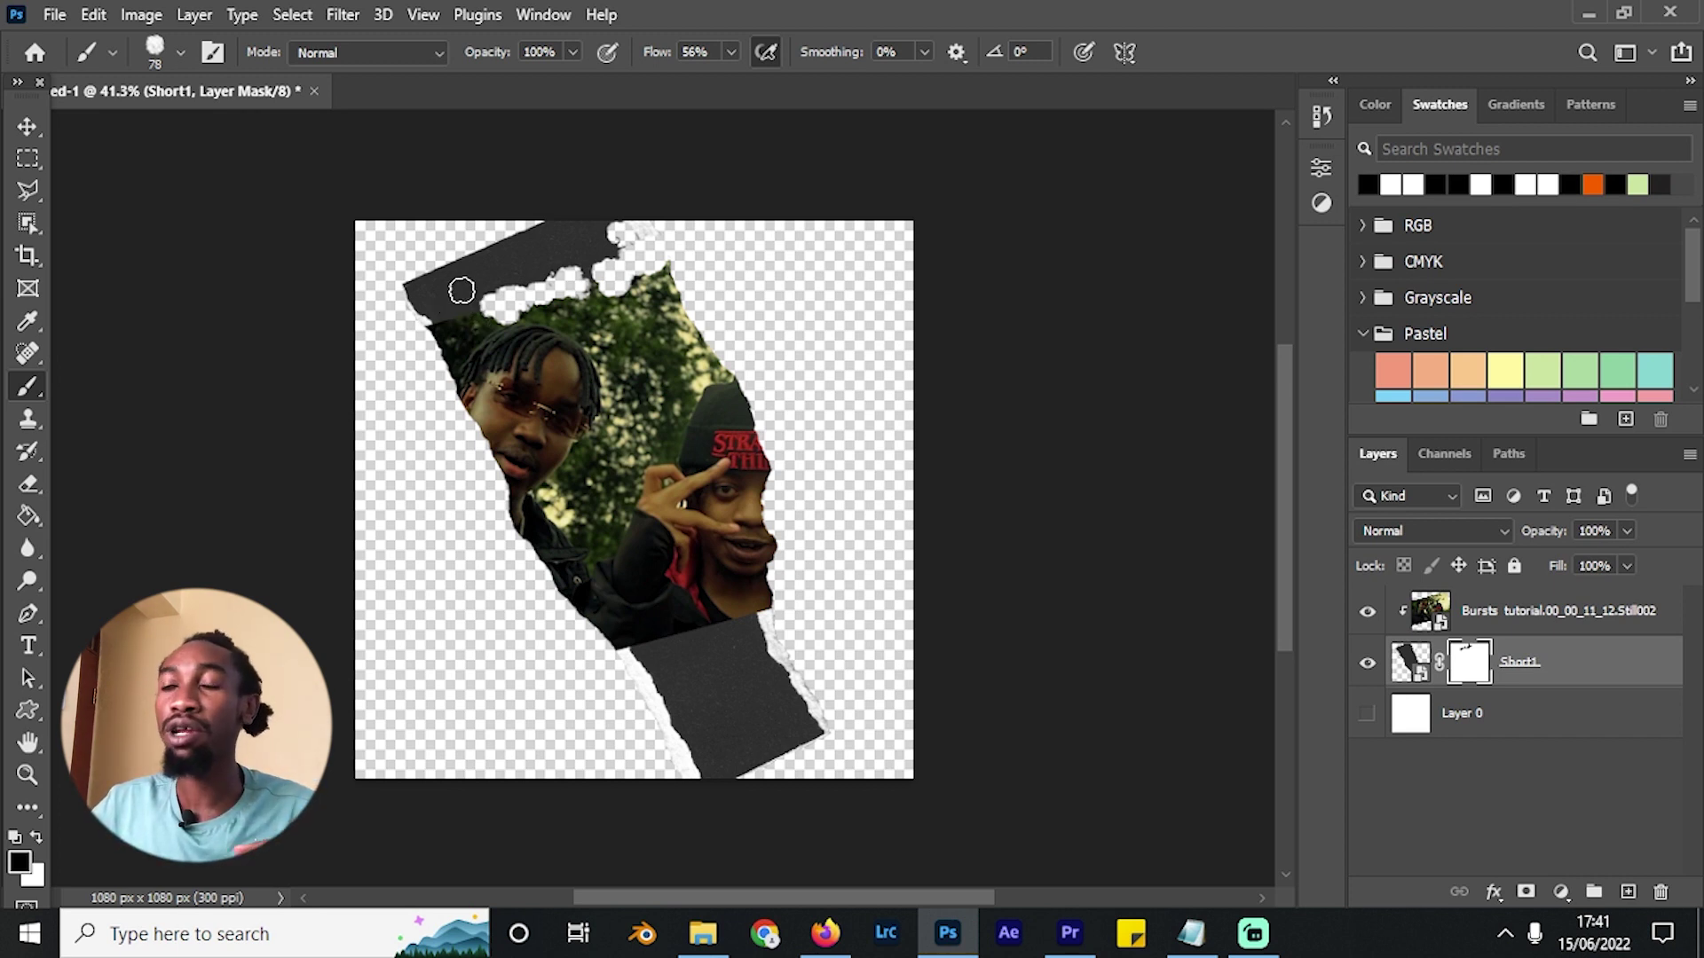
mouse_move(476, 325)
left_mouse_down()
mouse_move(444, 296)
mouse_move(415, 325)
mouse_move(404, 271)
mouse_move(565, 275)
mouse_move(621, 253)
left_mouse_up()
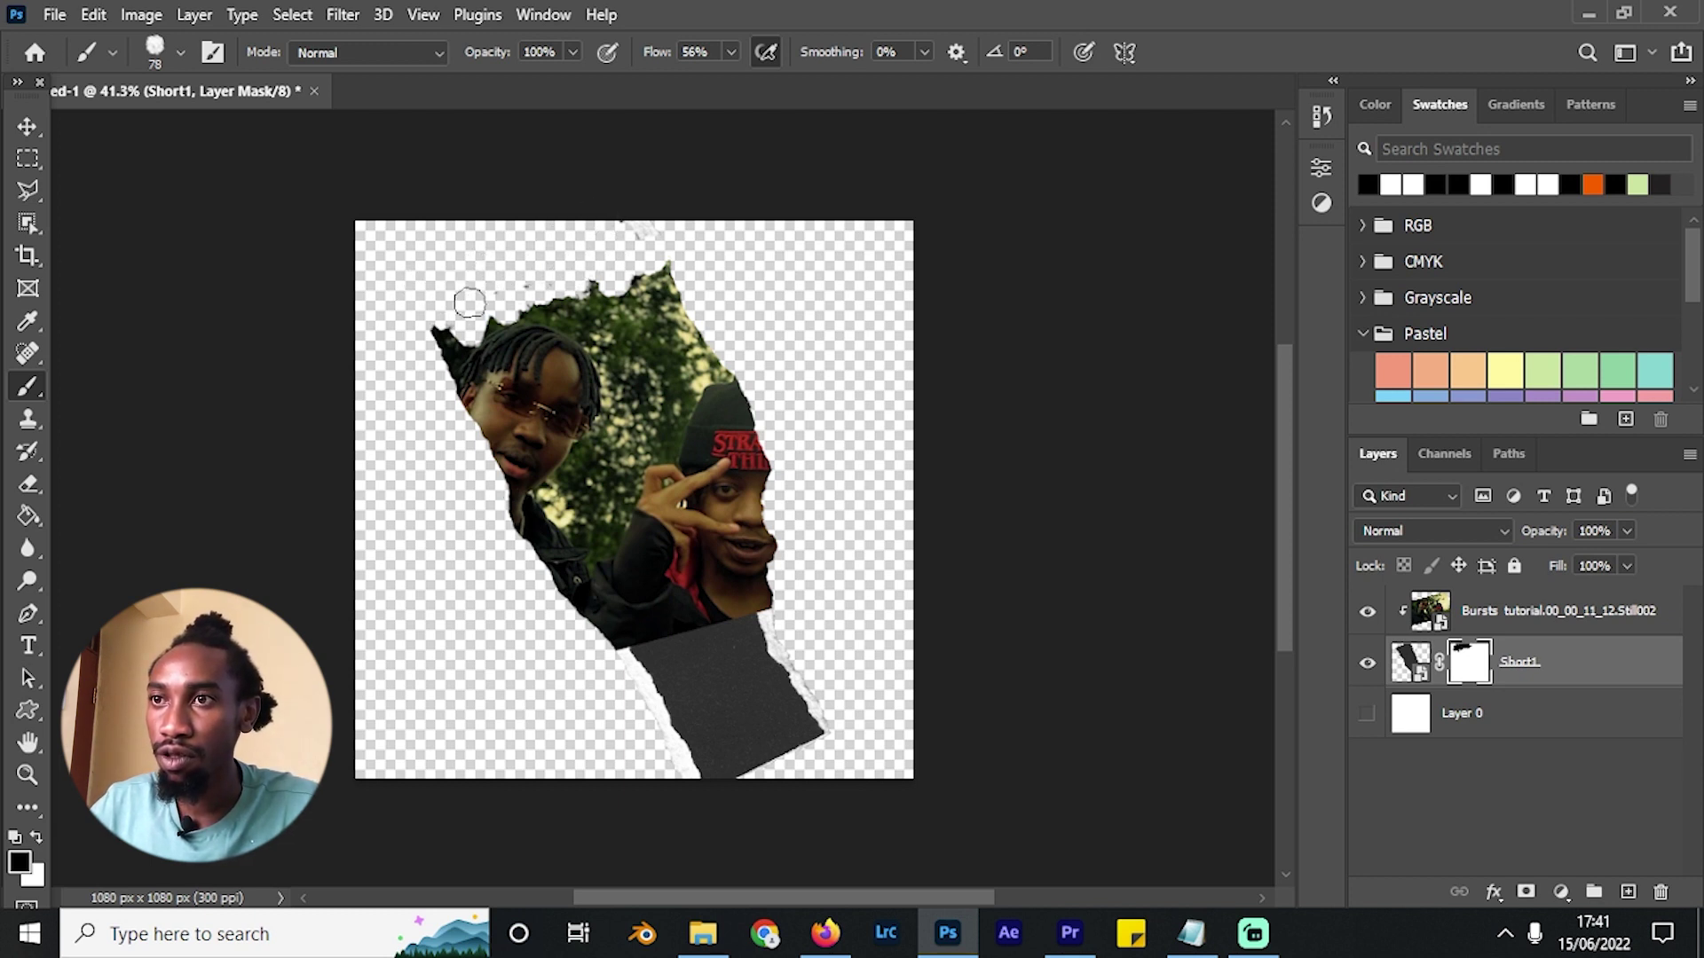
Mask out the dark paper below the still with a ragged edge, raising the brush to 100% flow and 99 px for the remainder.
mouse_move(657, 616)
left_mouse_down()
mouse_move(653, 659)
mouse_move(604, 666)
left_mouse_up()
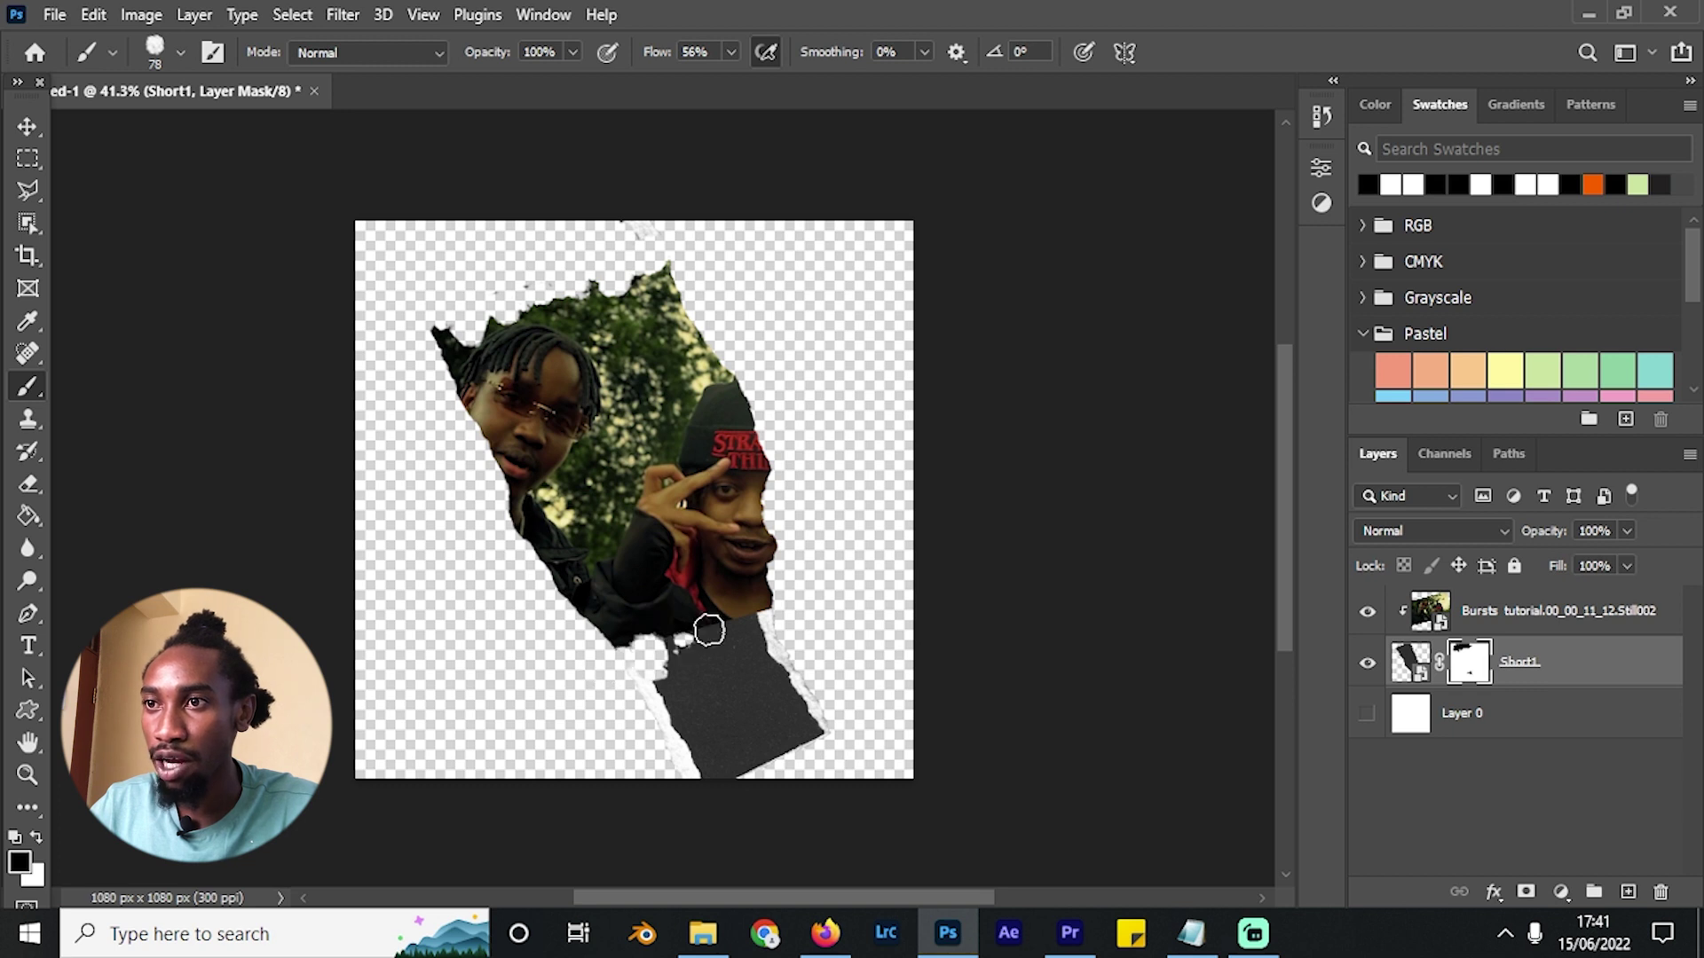
left_click_drag(718, 625, 686, 640)
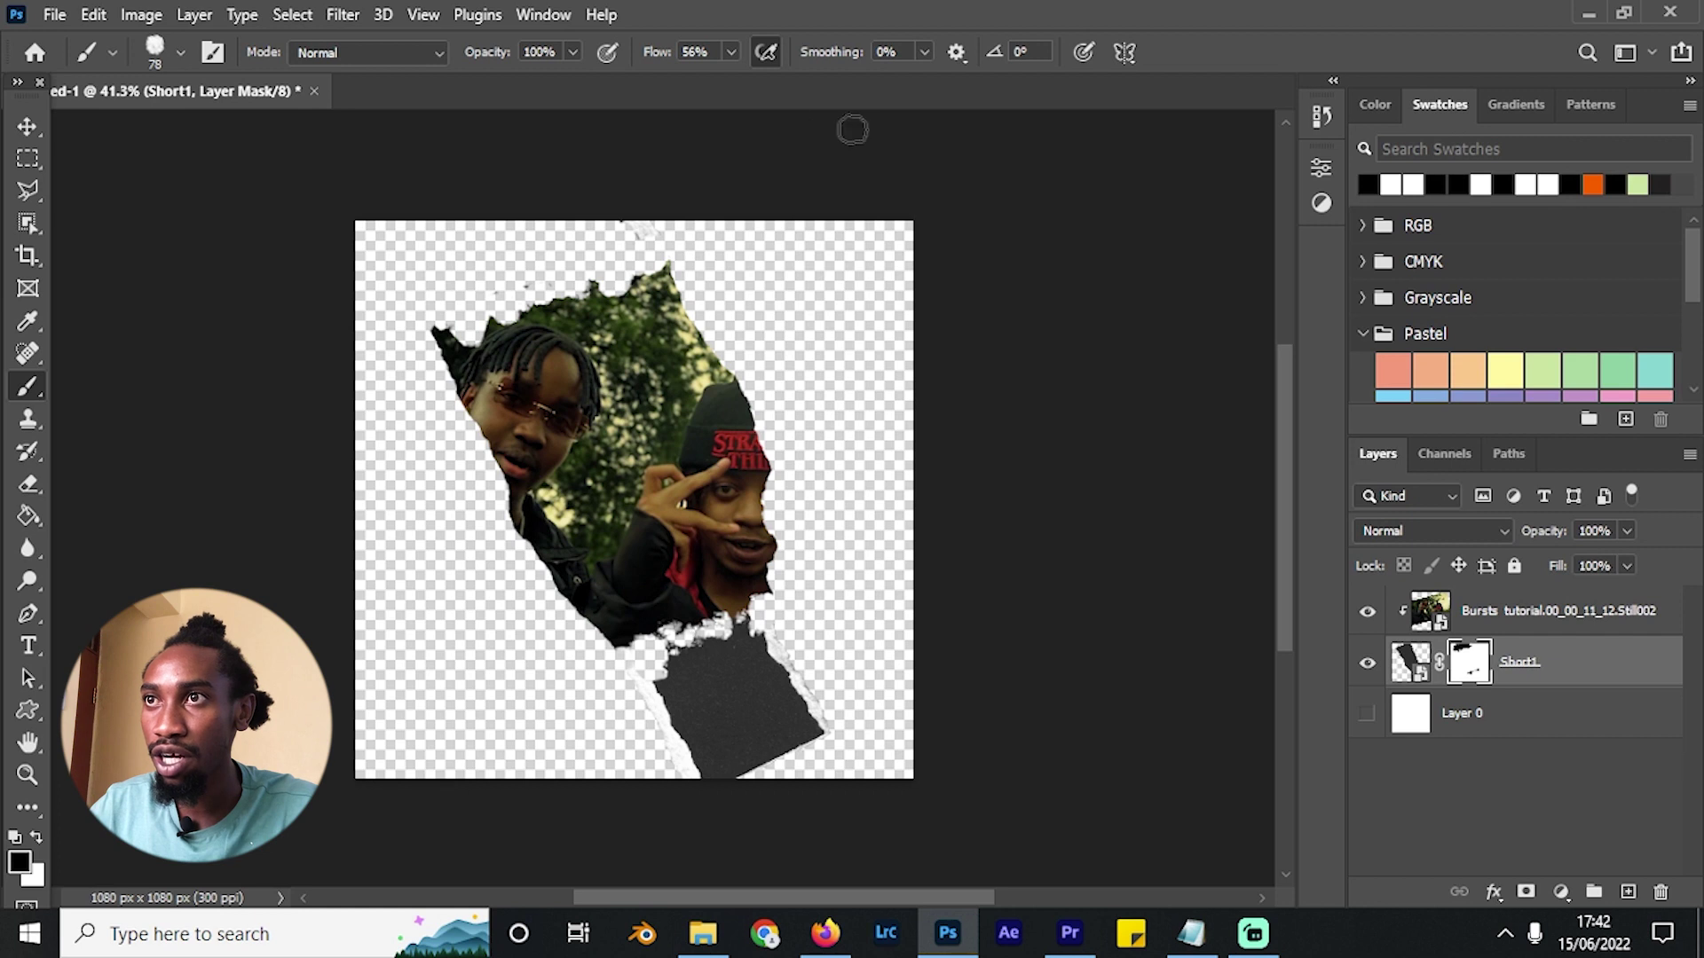
left_click(729, 50)
left_click_drag(731, 92, 881, 78)
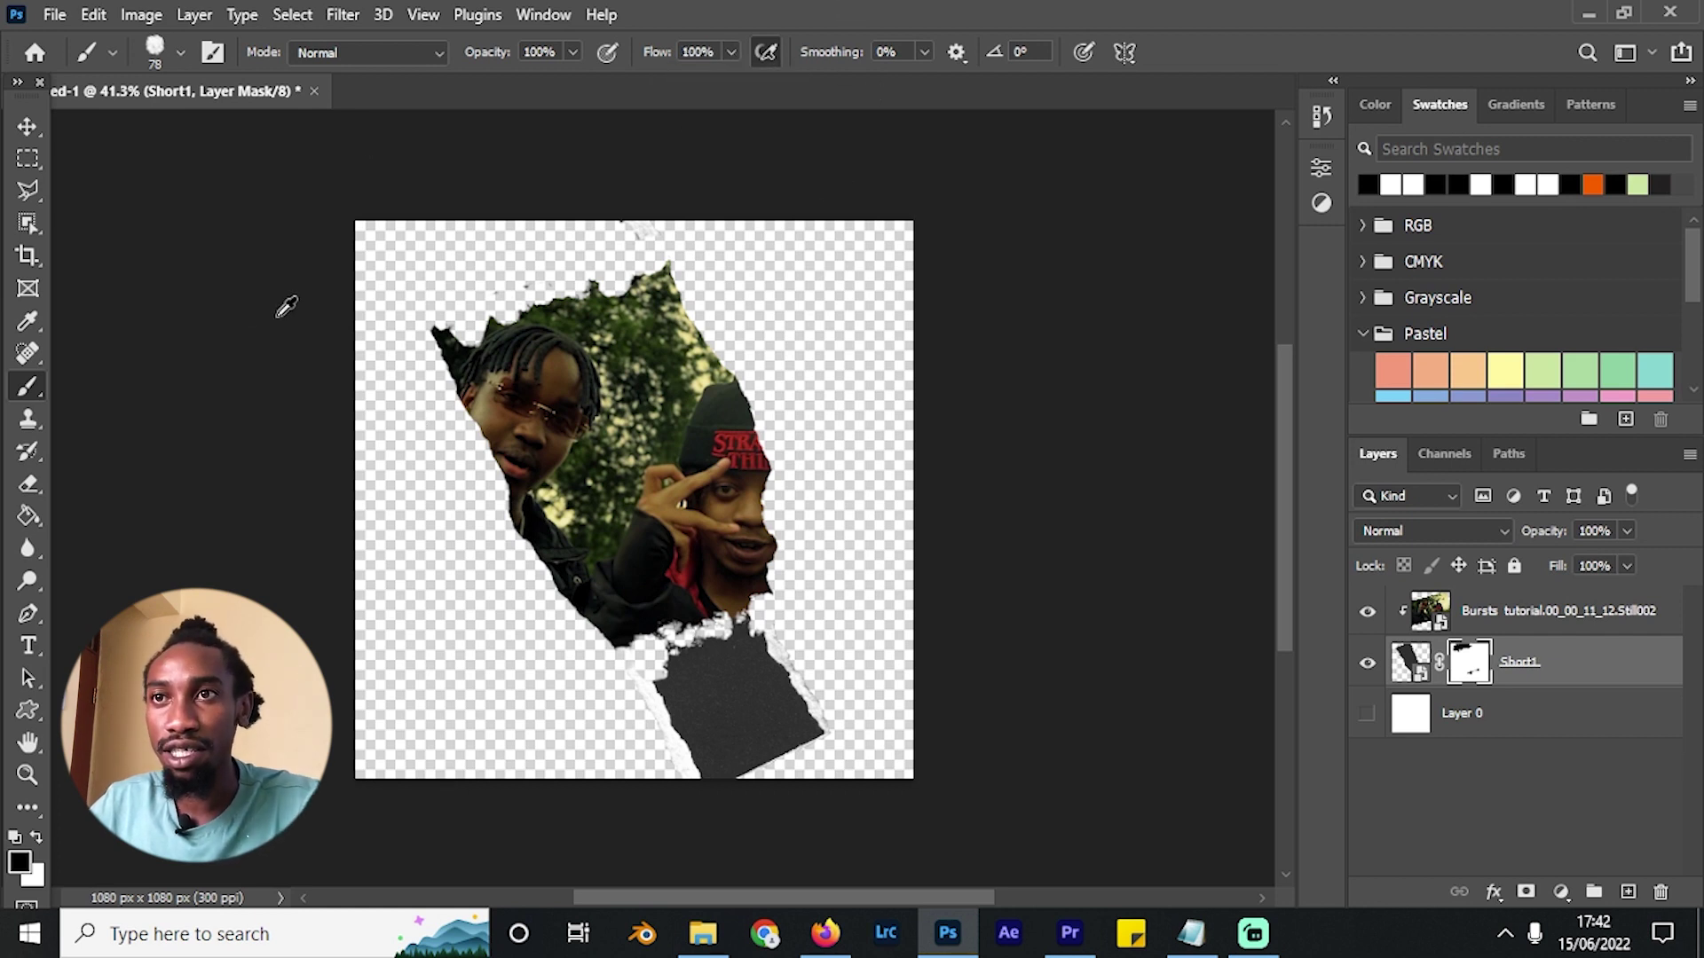
left_click(179, 52)
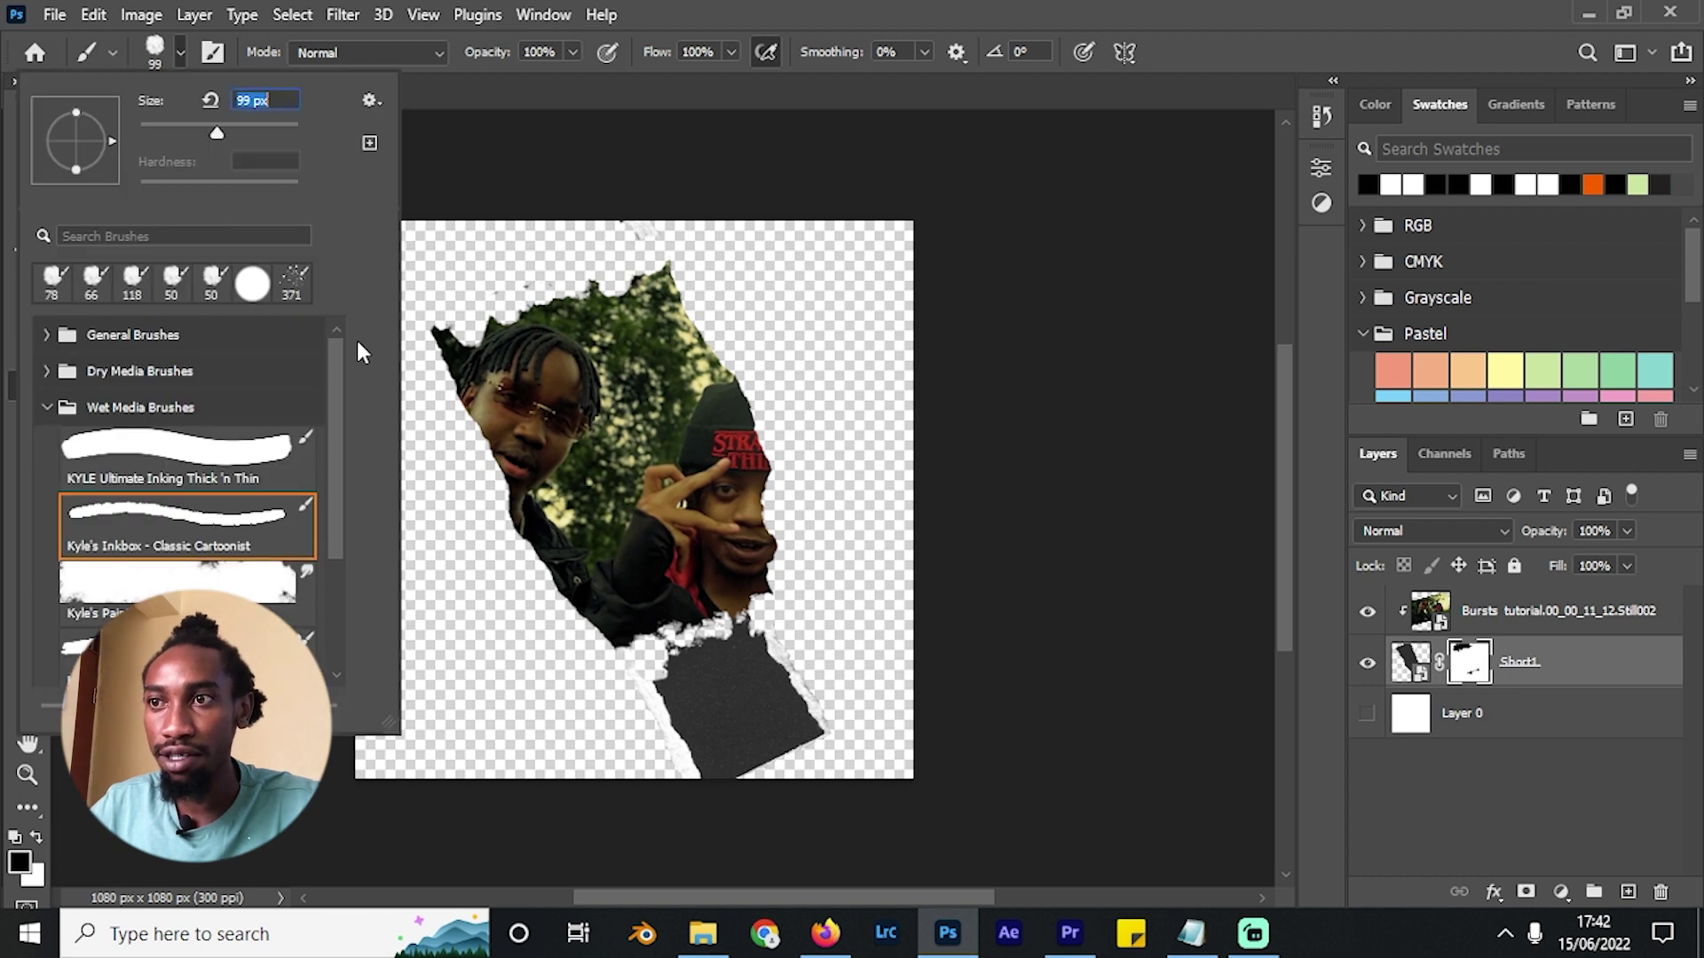
left_click(749, 652)
mouse_move(755, 656)
left_mouse_down()
mouse_move(821, 698)
mouse_move(792, 746)
mouse_move(742, 754)
mouse_move(741, 712)
mouse_move(674, 824)
mouse_move(737, 783)
mouse_move(698, 730)
mouse_move(716, 676)
mouse_move(664, 693)
mouse_move(636, 681)
mouse_move(759, 642)
mouse_move(750, 668)
mouse_move(776, 708)
left_mouse_up()
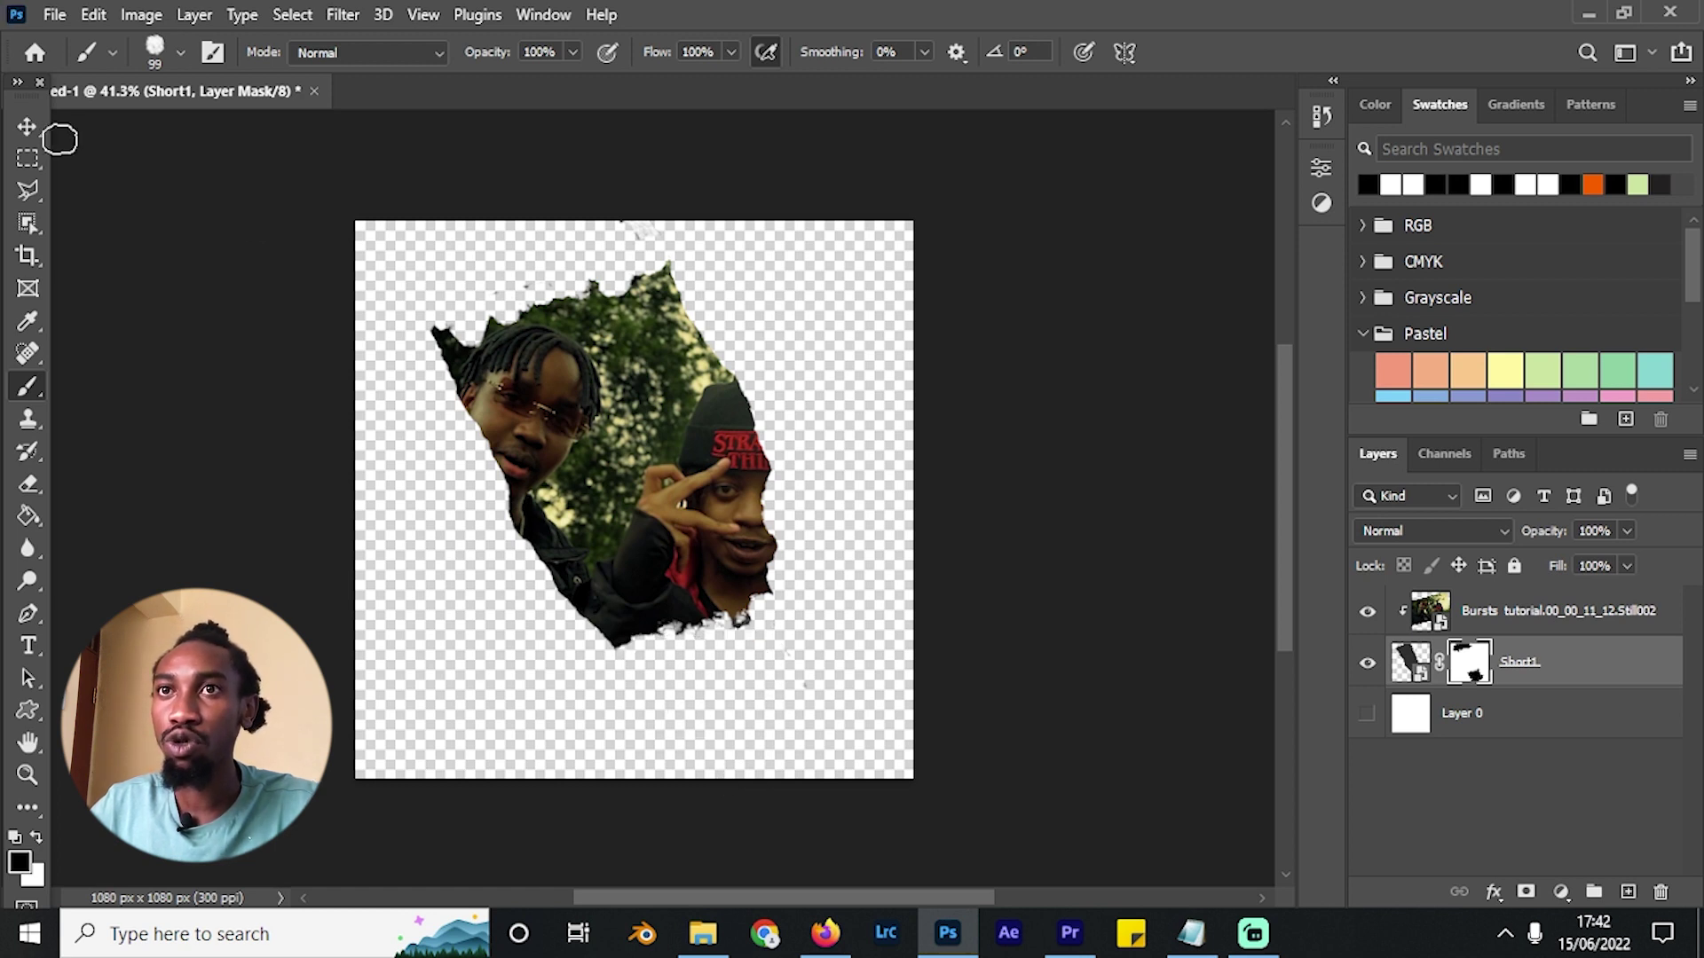
left_click(27, 126)
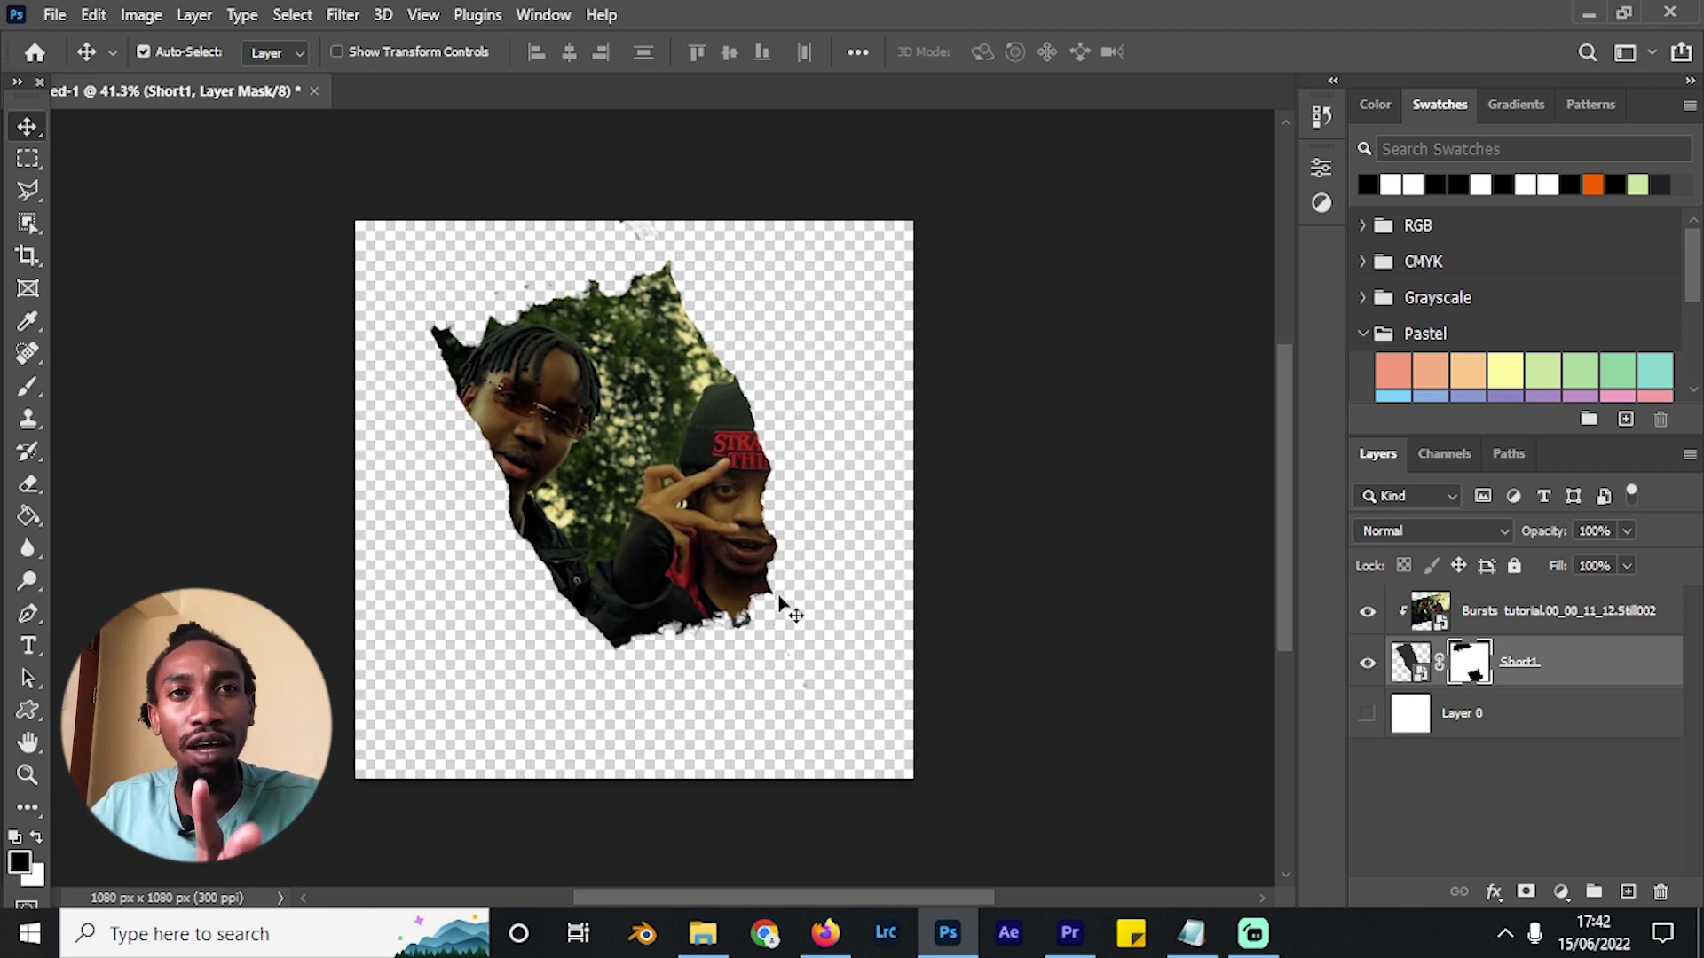
Create a second 1080 x 1080 pixel document and place the Short1 torn paper in it at 9.25%, rotated -25.68°.
mouse_move(708, 944)
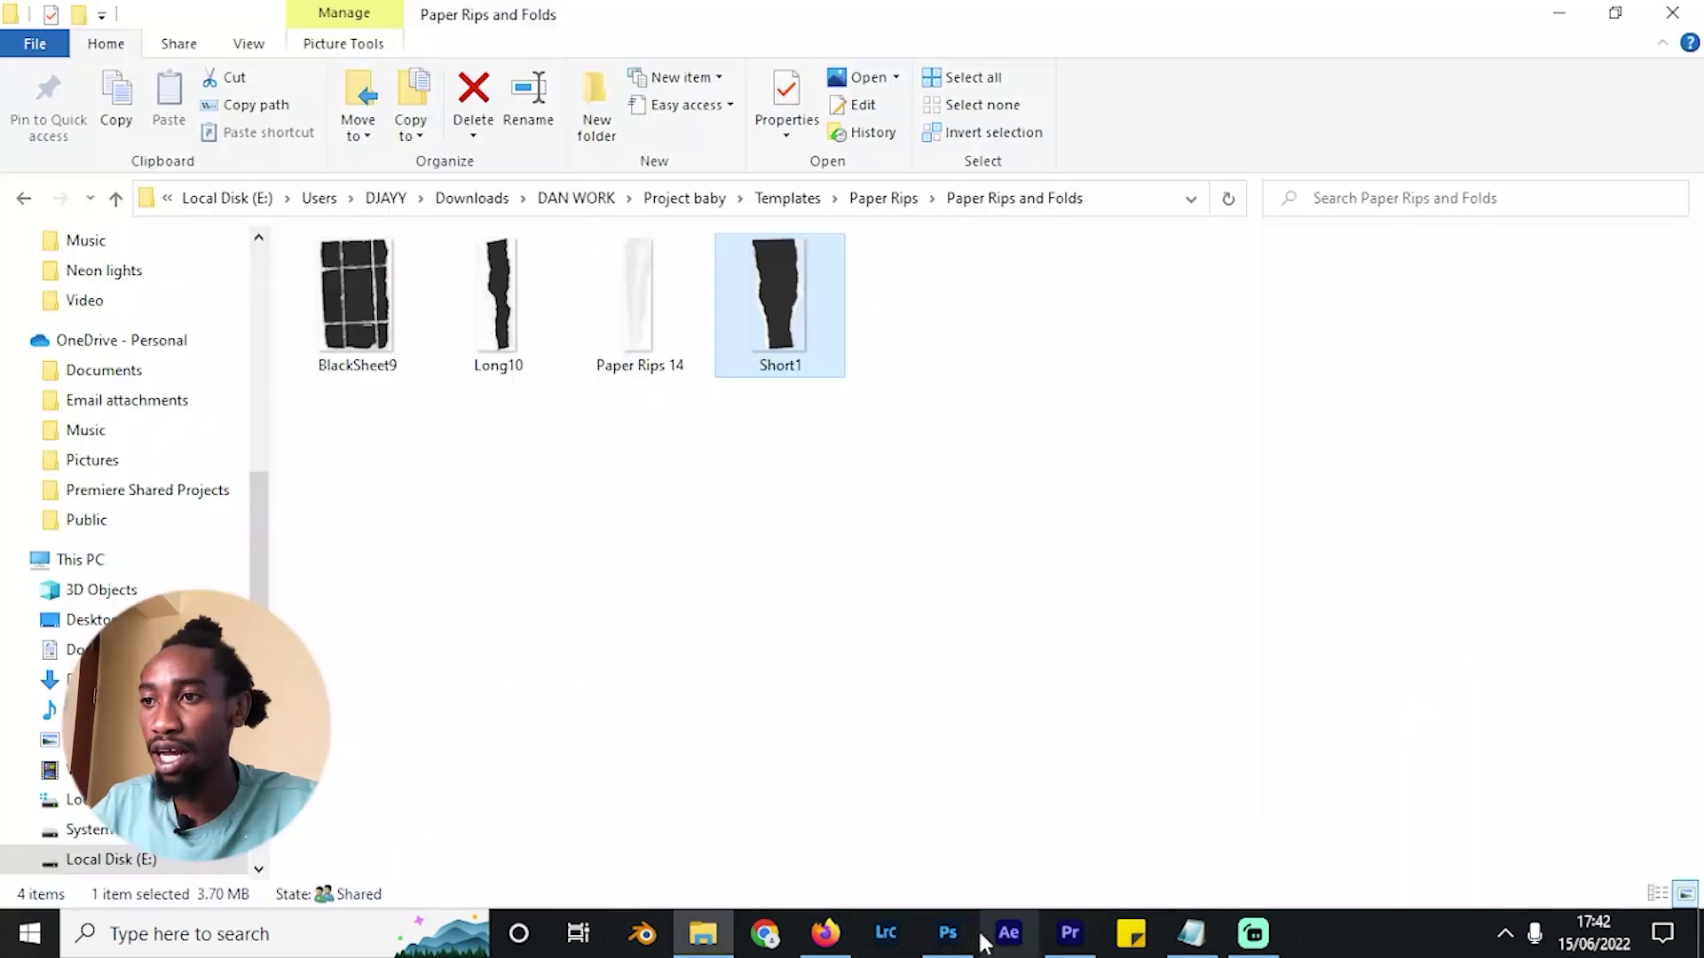
left_click(951, 935)
left_click(54, 14)
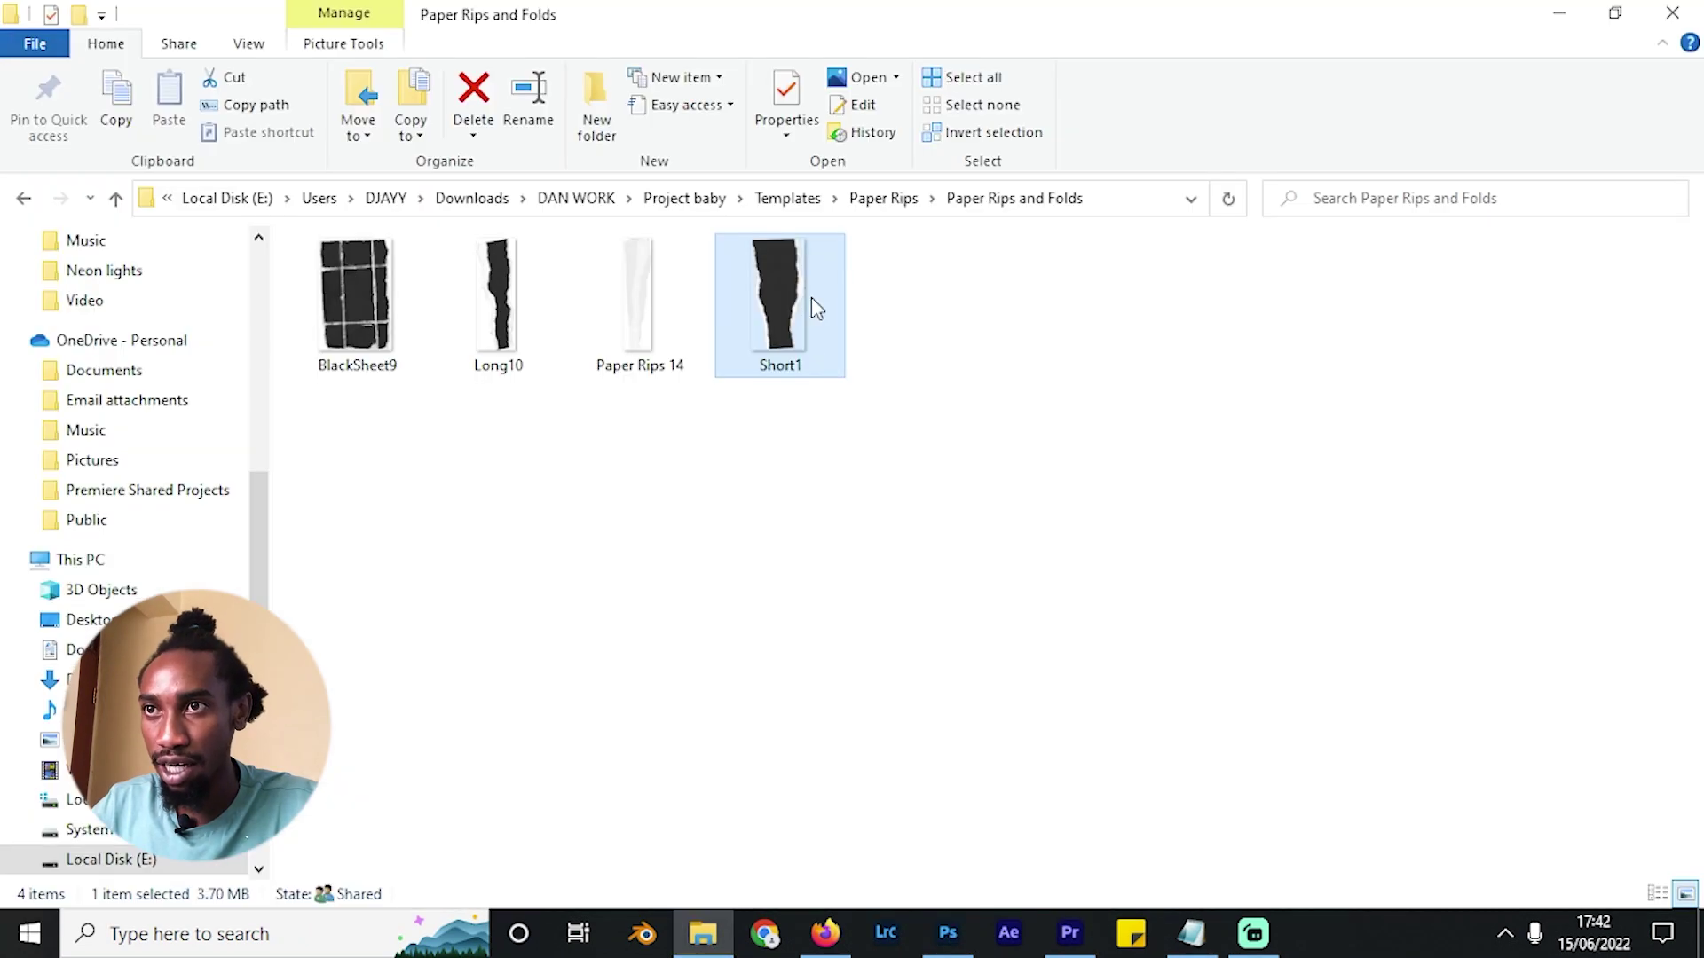
left_click_drag(811, 296, 684, 487)
left_click_drag(819, 873, 942, 721)
left_click(1237, 55)
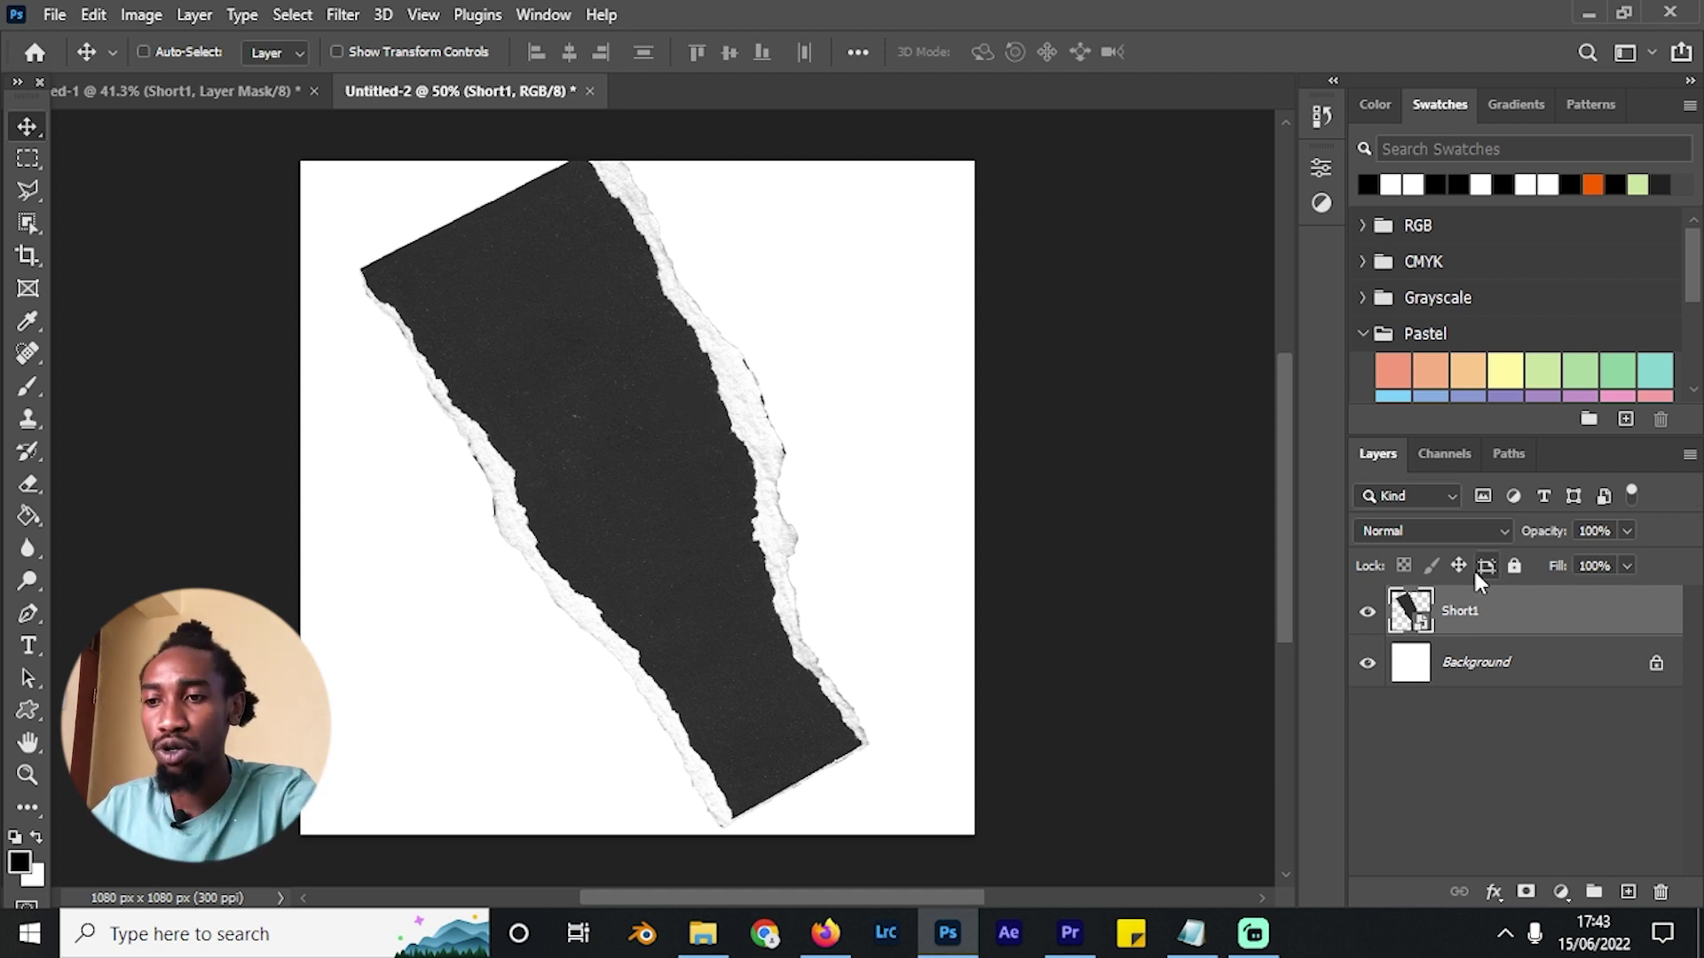
Warp the Short1 torn paper in the second document, bulging both long sides outward and pulling its lower end downward.
key("ctrl+t")
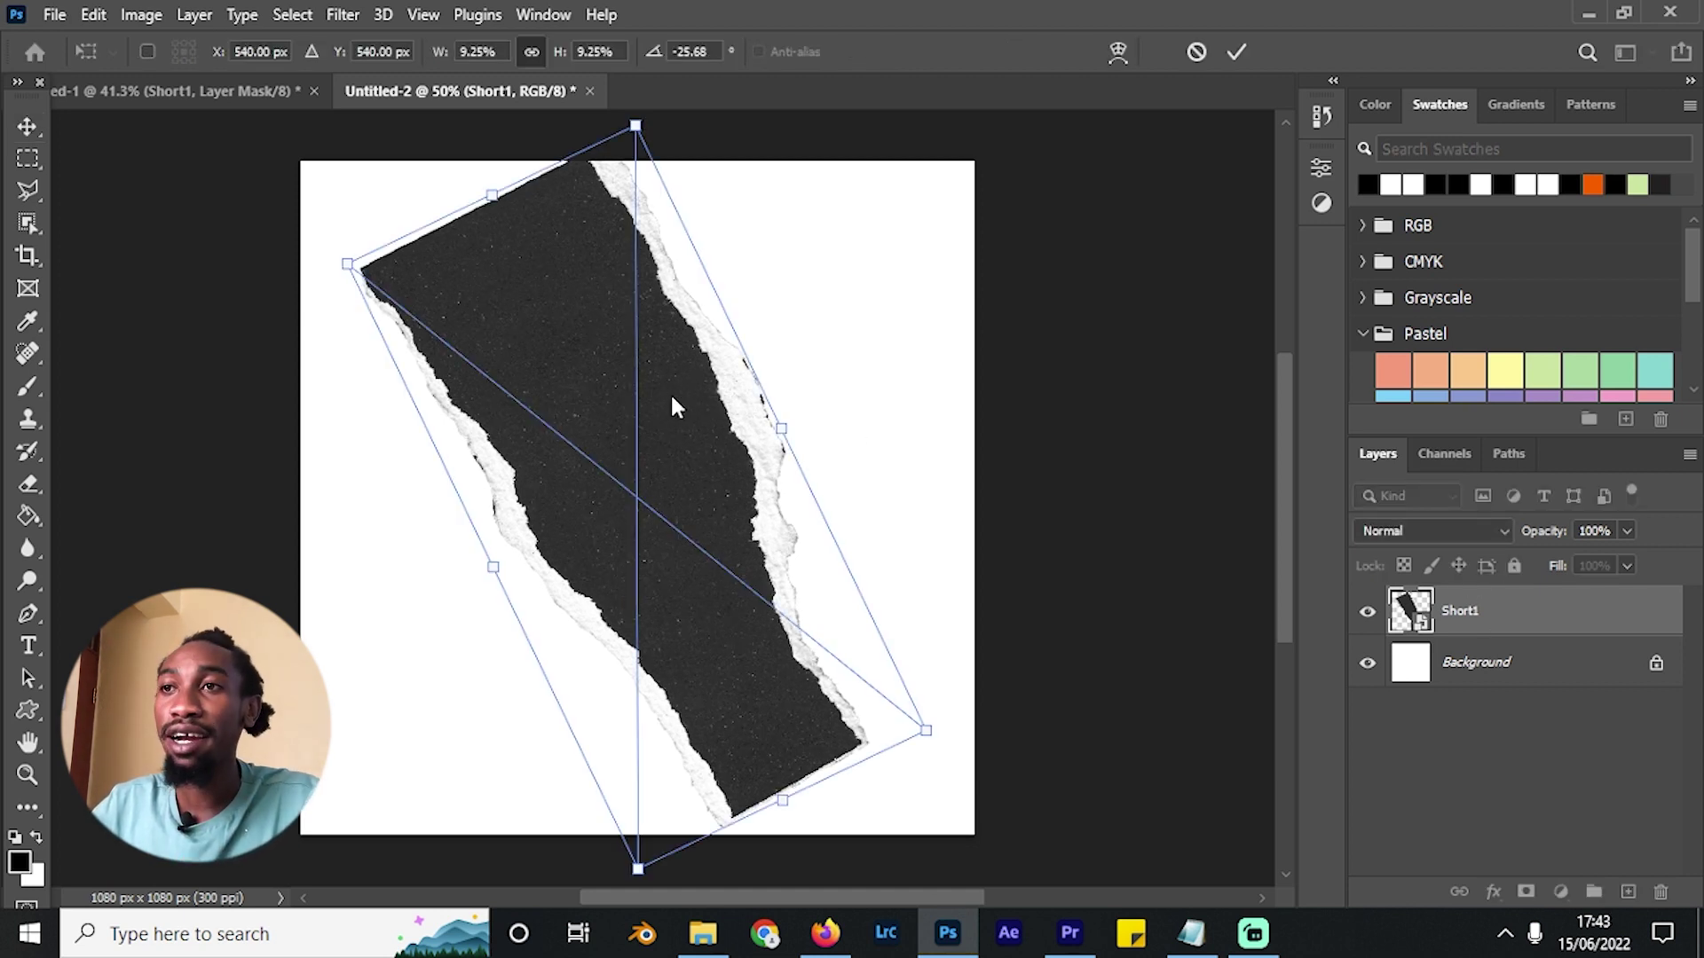
right_click(671, 404)
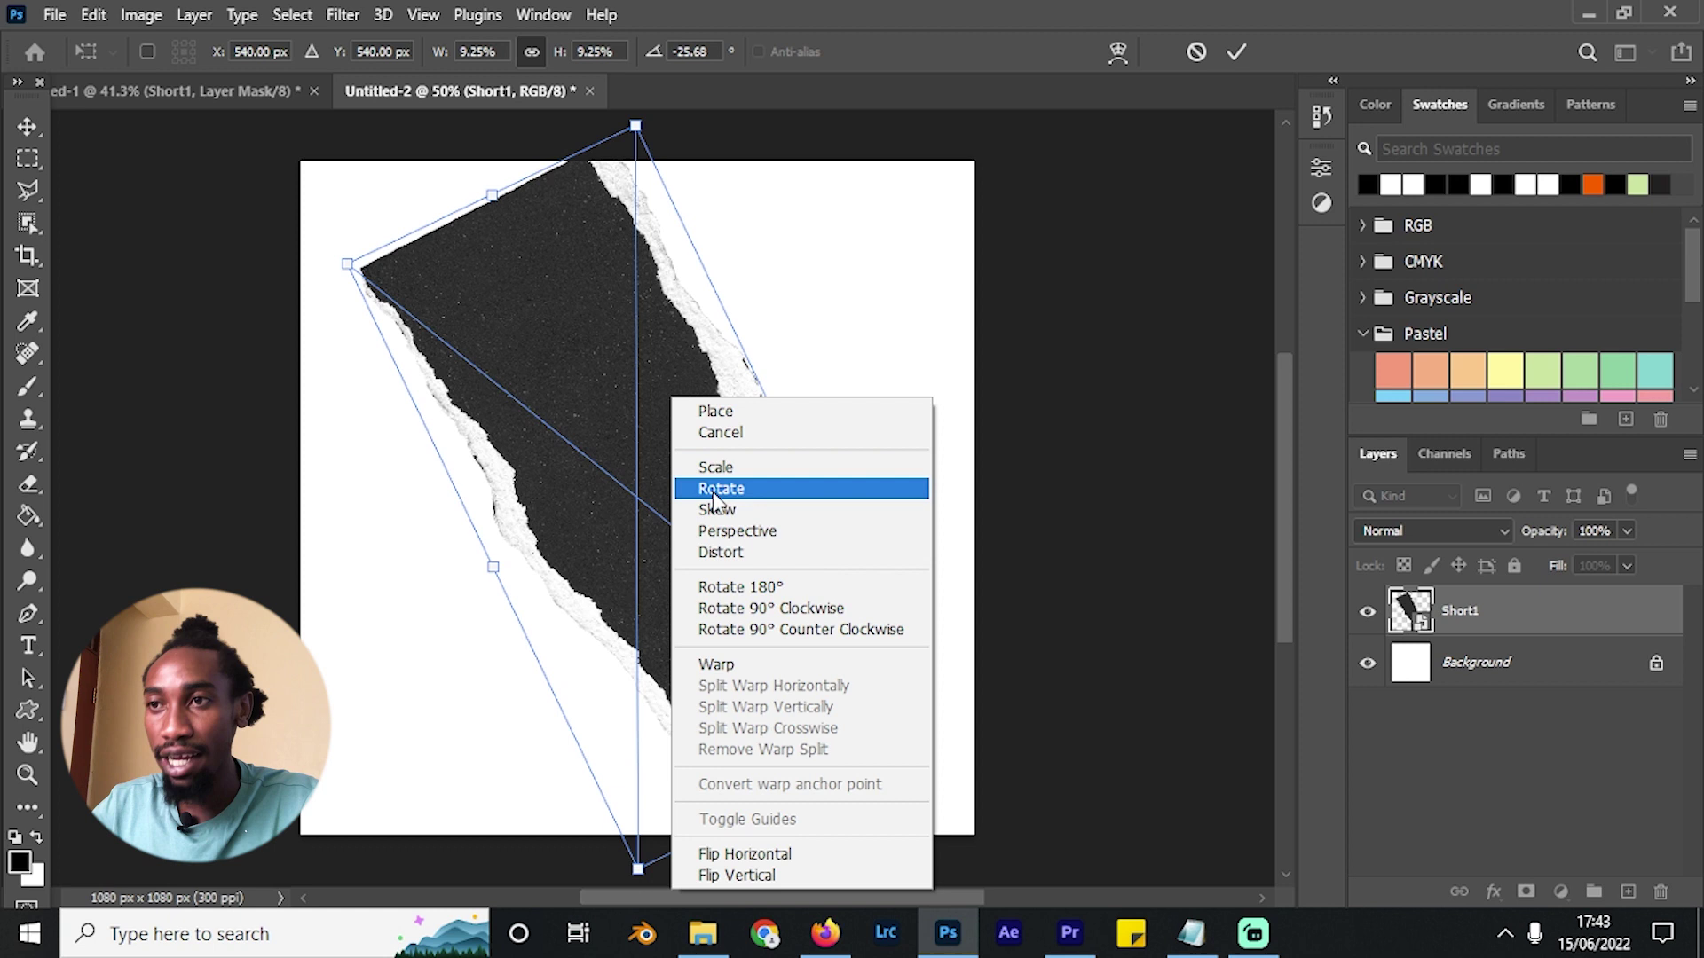
left_click(793, 667)
left_click_drag(637, 626, 672, 651)
left_click_drag(733, 599, 779, 607)
left_click_drag(675, 371, 658, 310)
left_click_drag(732, 311, 845, 280)
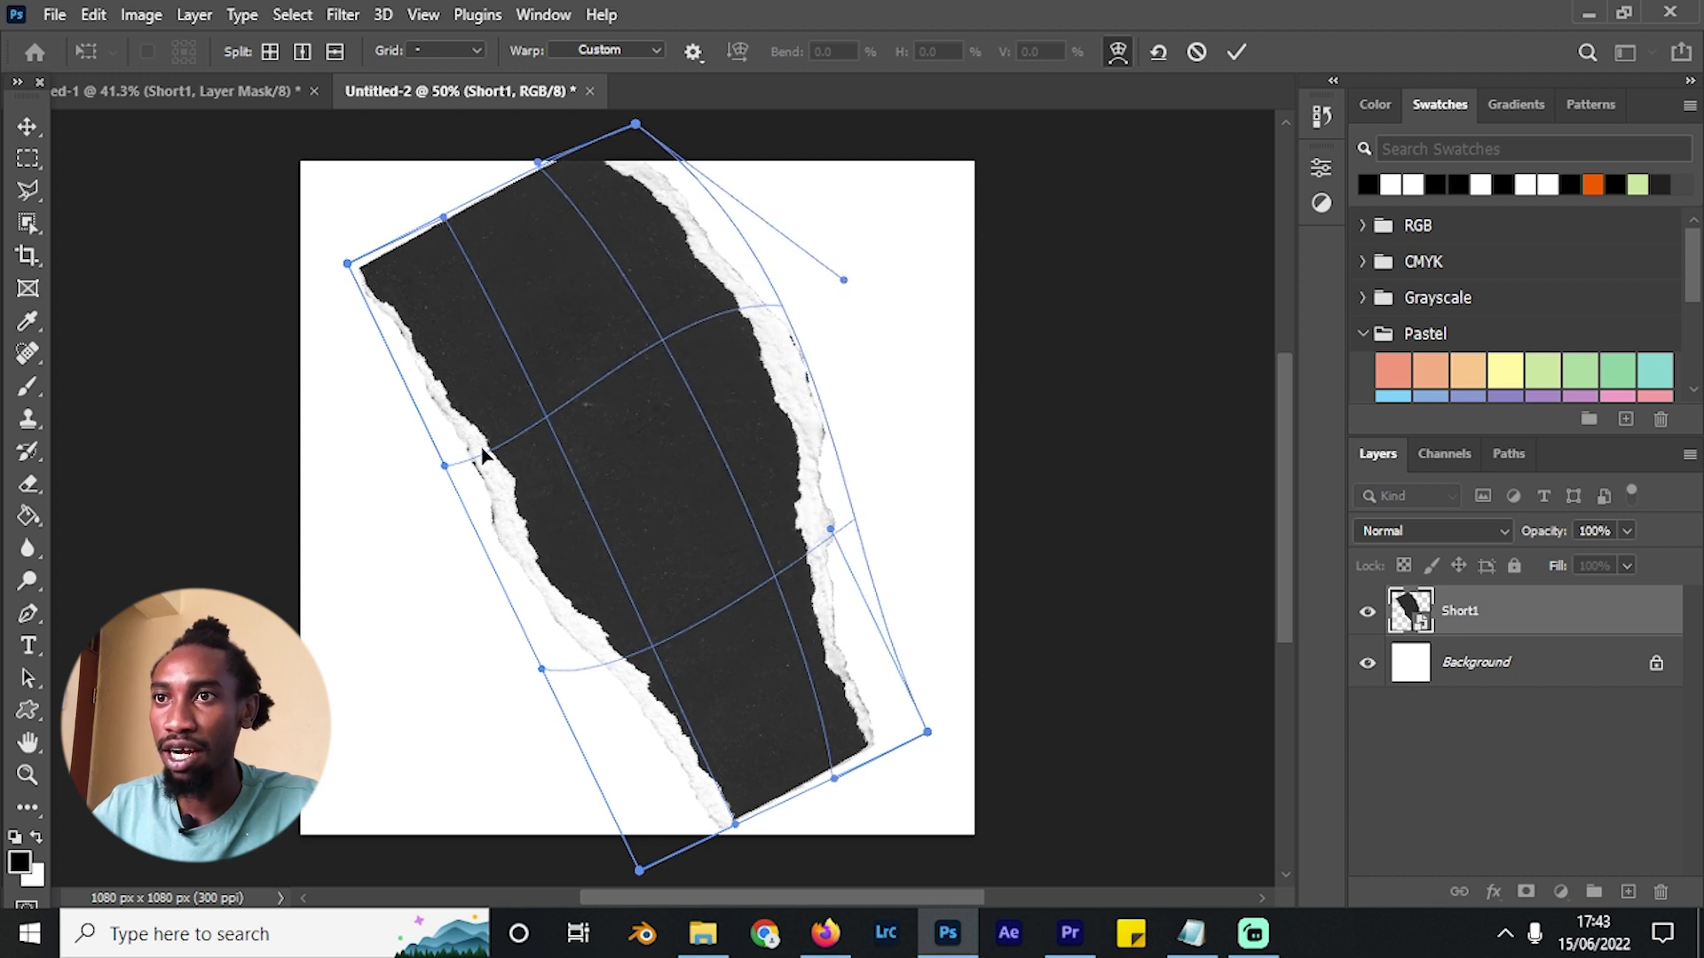
left_click_drag(444, 466, 280, 582)
left_click_drag(525, 683, 521, 735)
left_click_drag(748, 823, 752, 874)
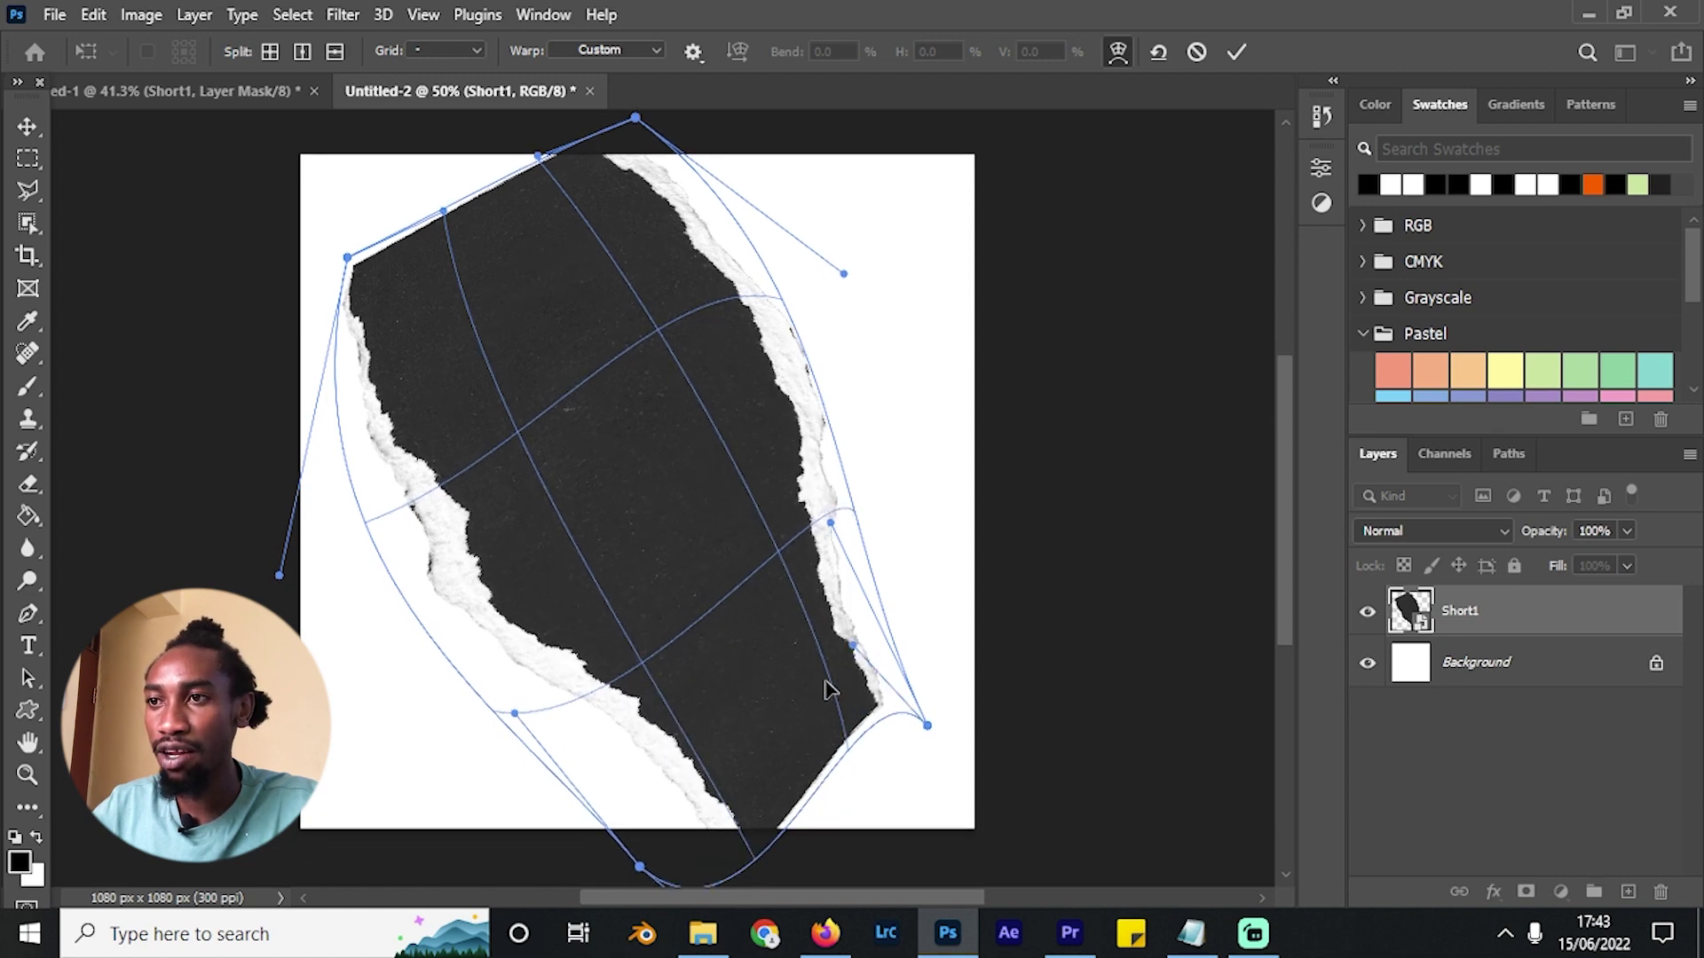
key("Return")
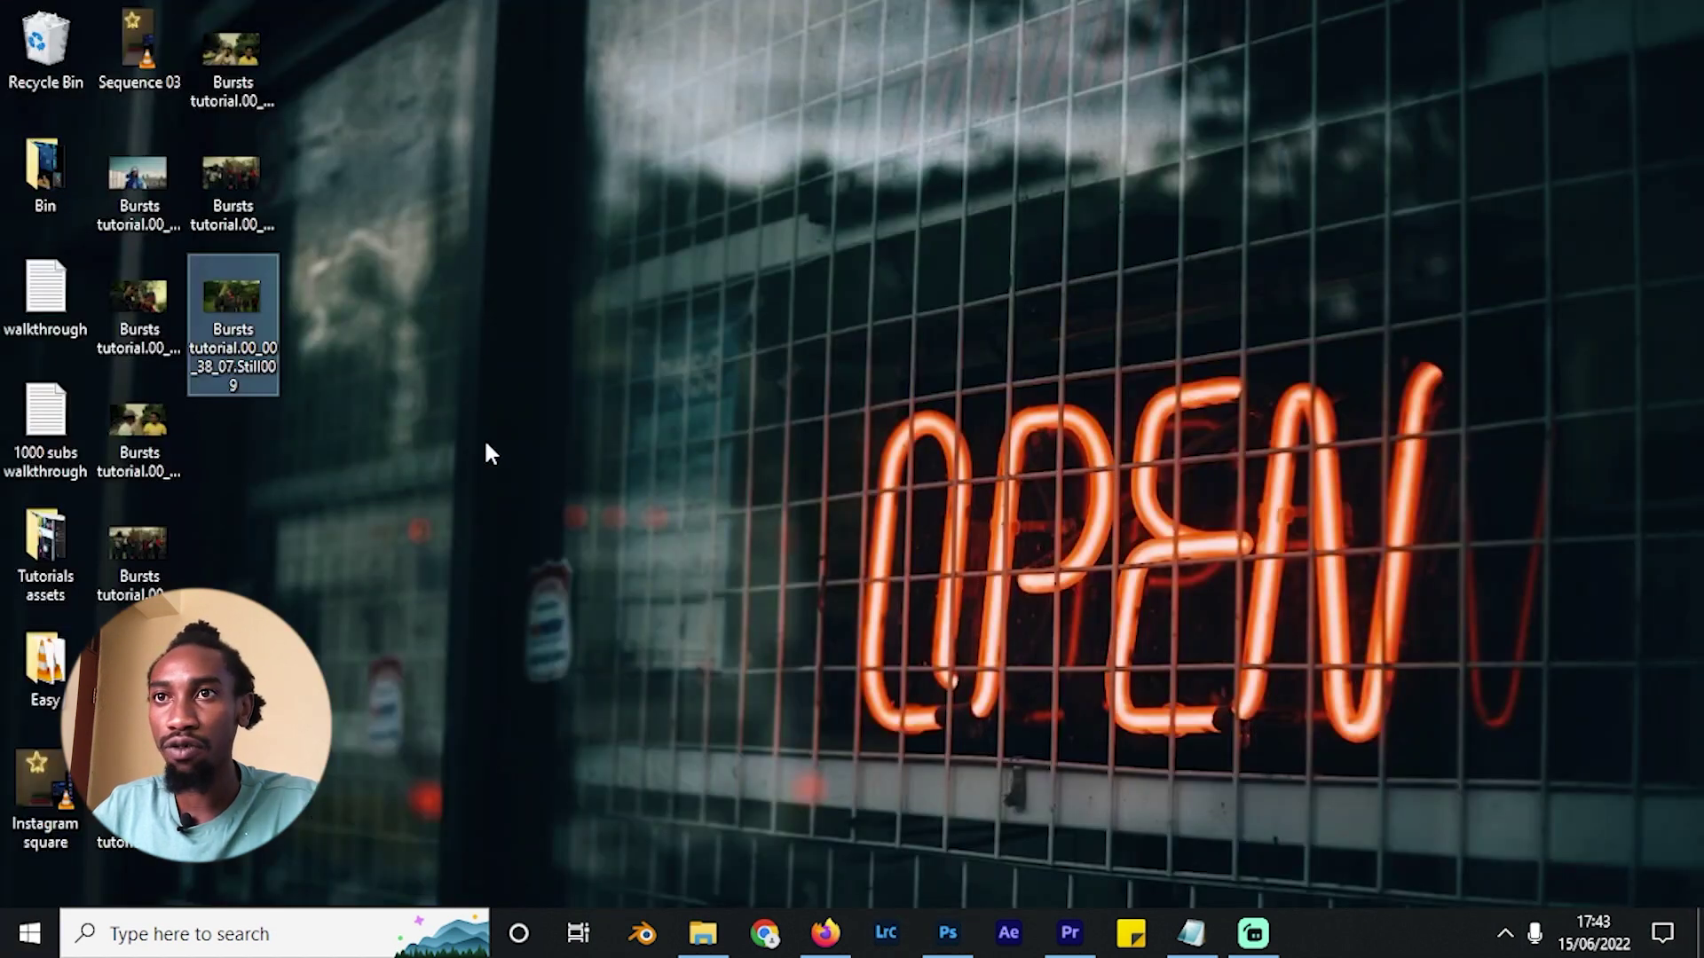
Place the Bursts tutorial.00_00_16_10.Still004 image above Short1 and clip it to the torn paper with a clipping mask.
left_click_drag(241, 40, 582, 461)
left_click(1236, 54)
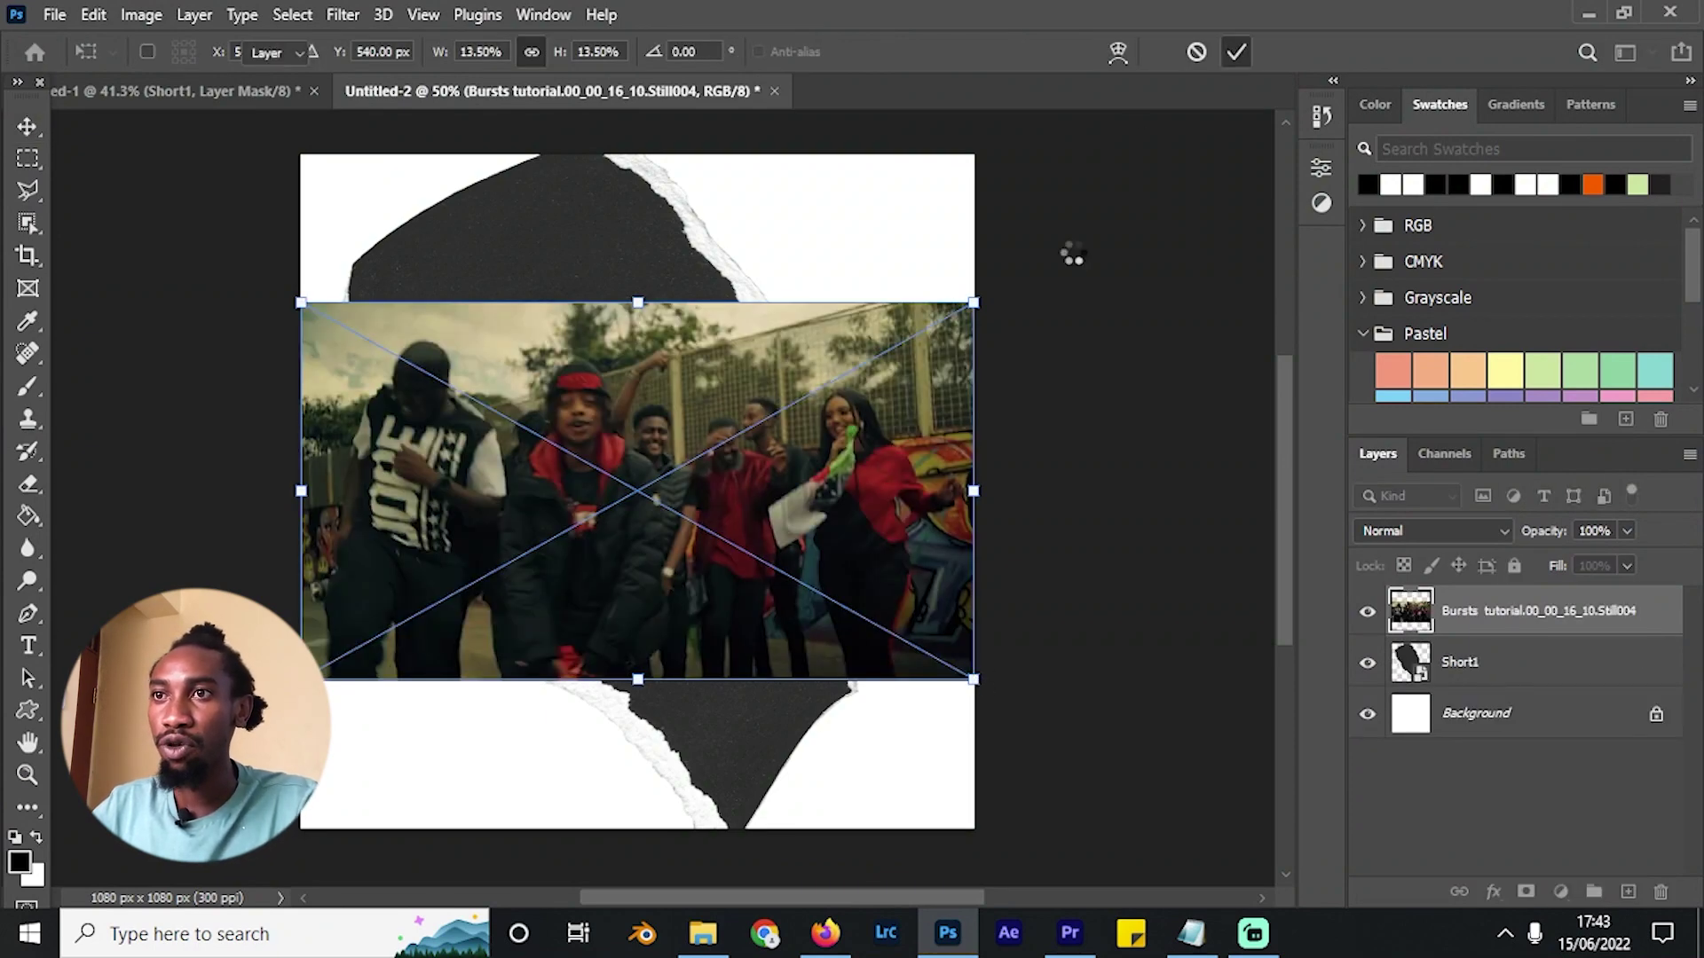
right_click(1556, 626)
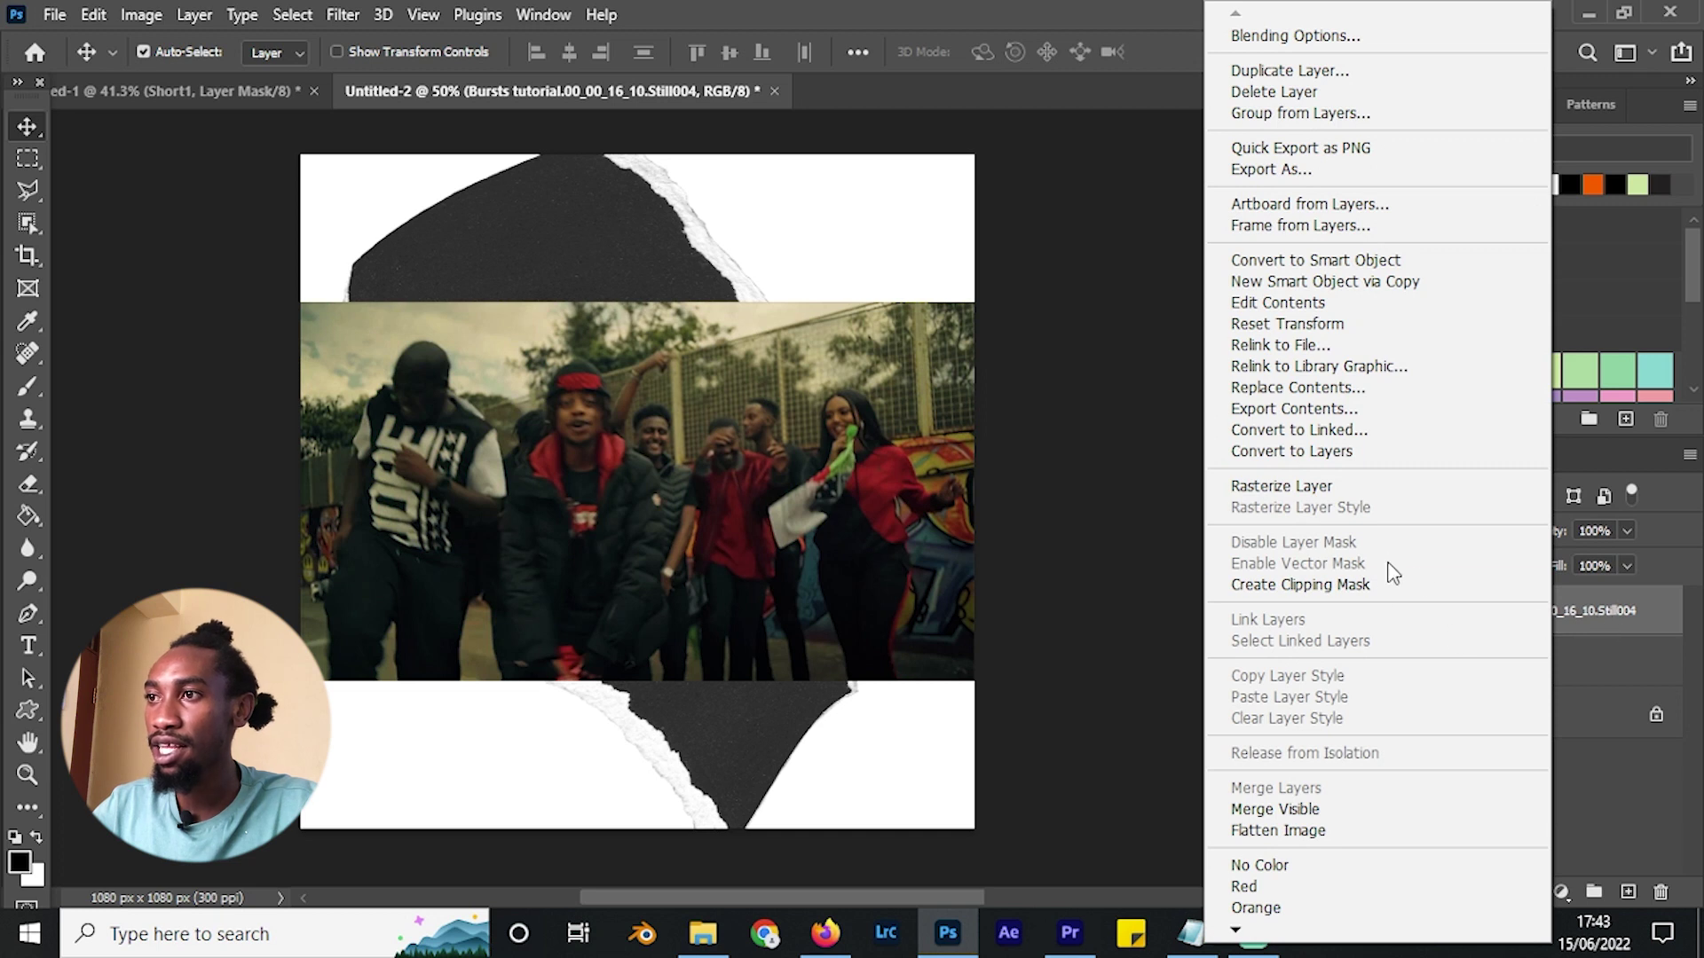
left_click(1393, 584)
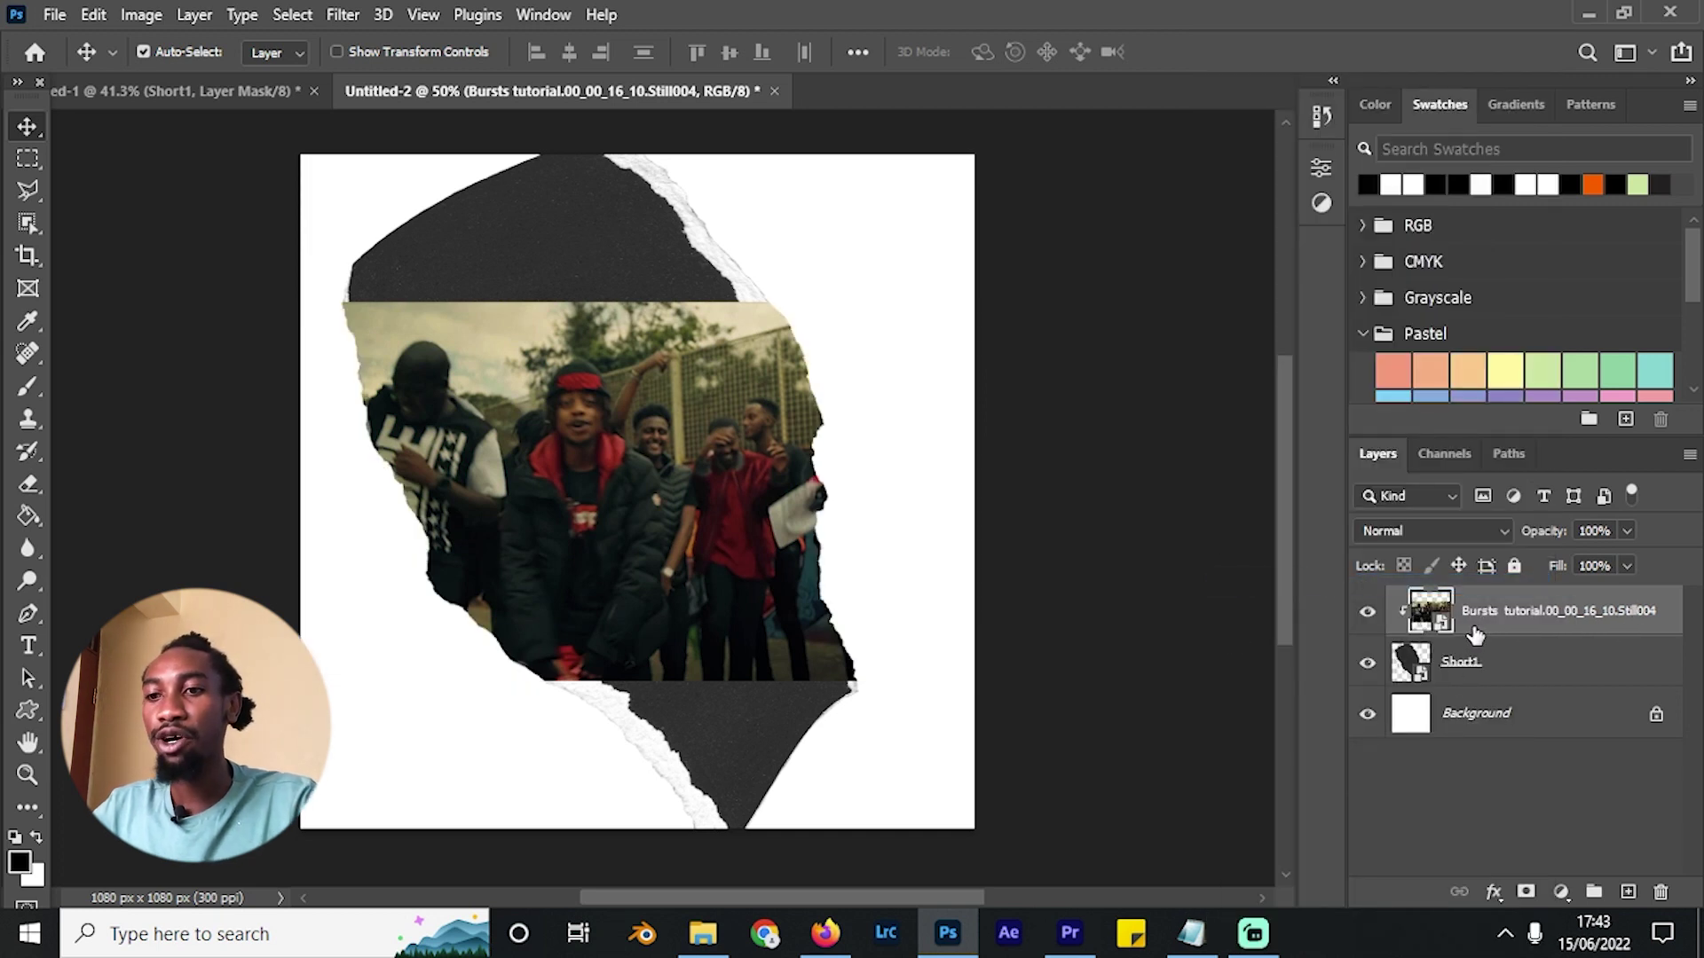
Scale Still004 to 15.48%, rotate it -17.09° and move it to about X 626 px, Y 396 px over the torn paper.
key("ctrl+t")
left_click_drag(970, 680, 1022, 708)
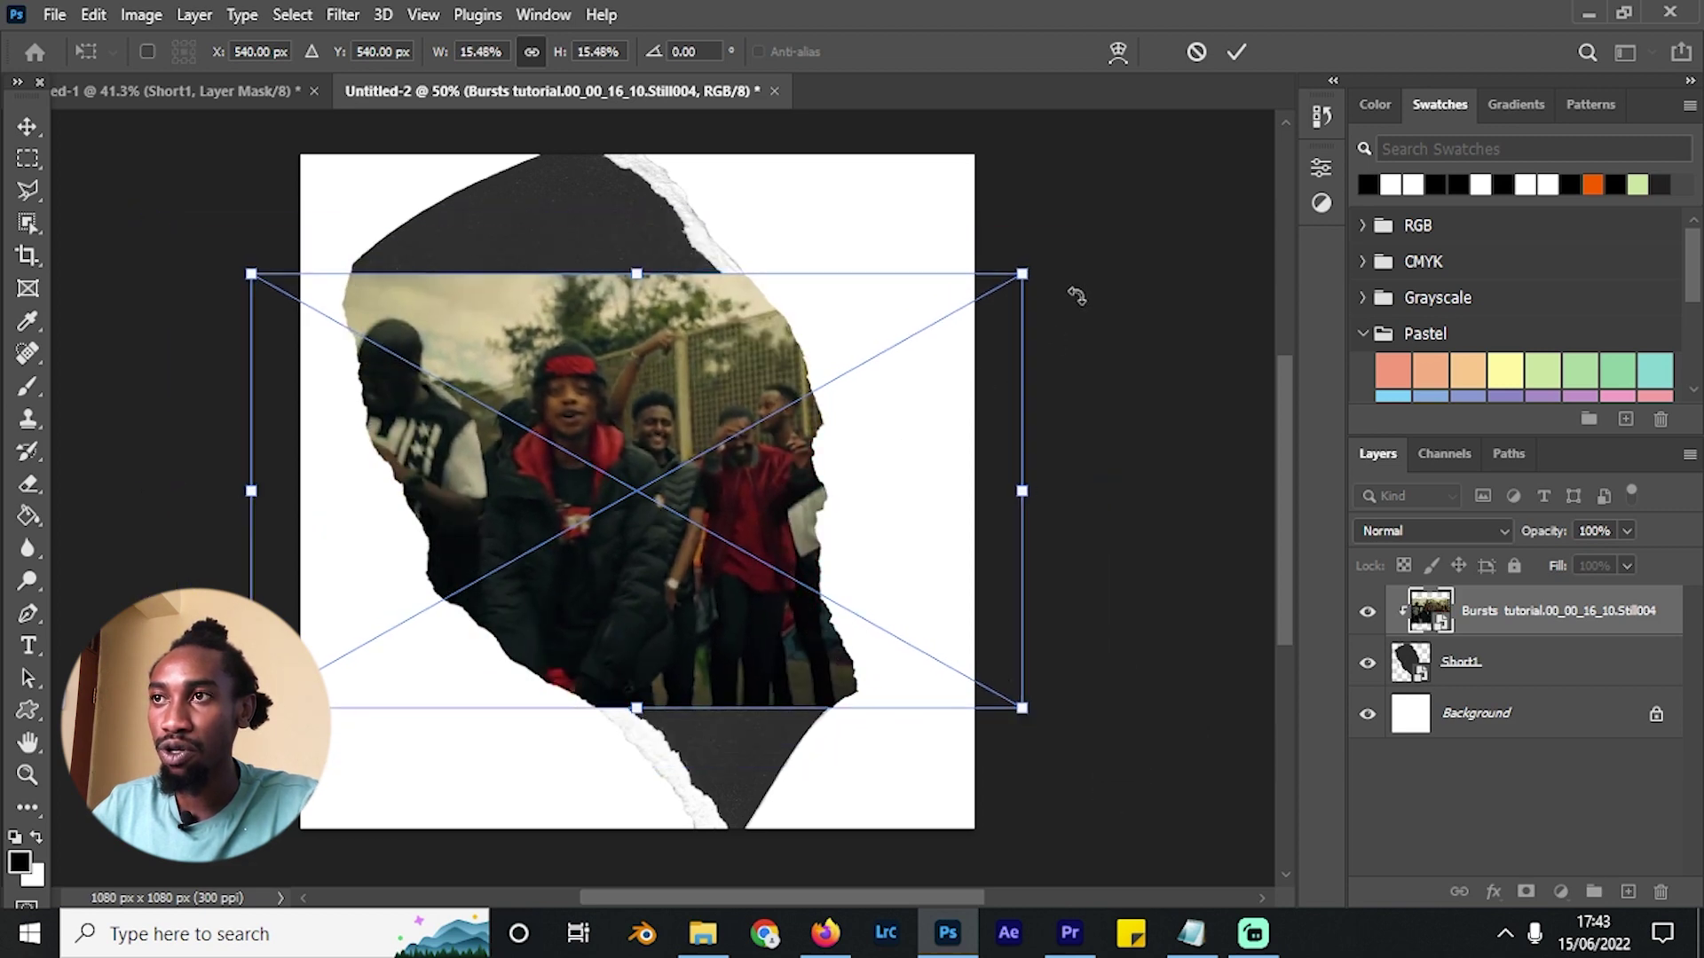
left_click_drag(1076, 296, 994, 173)
left_click_drag(867, 399, 919, 307)
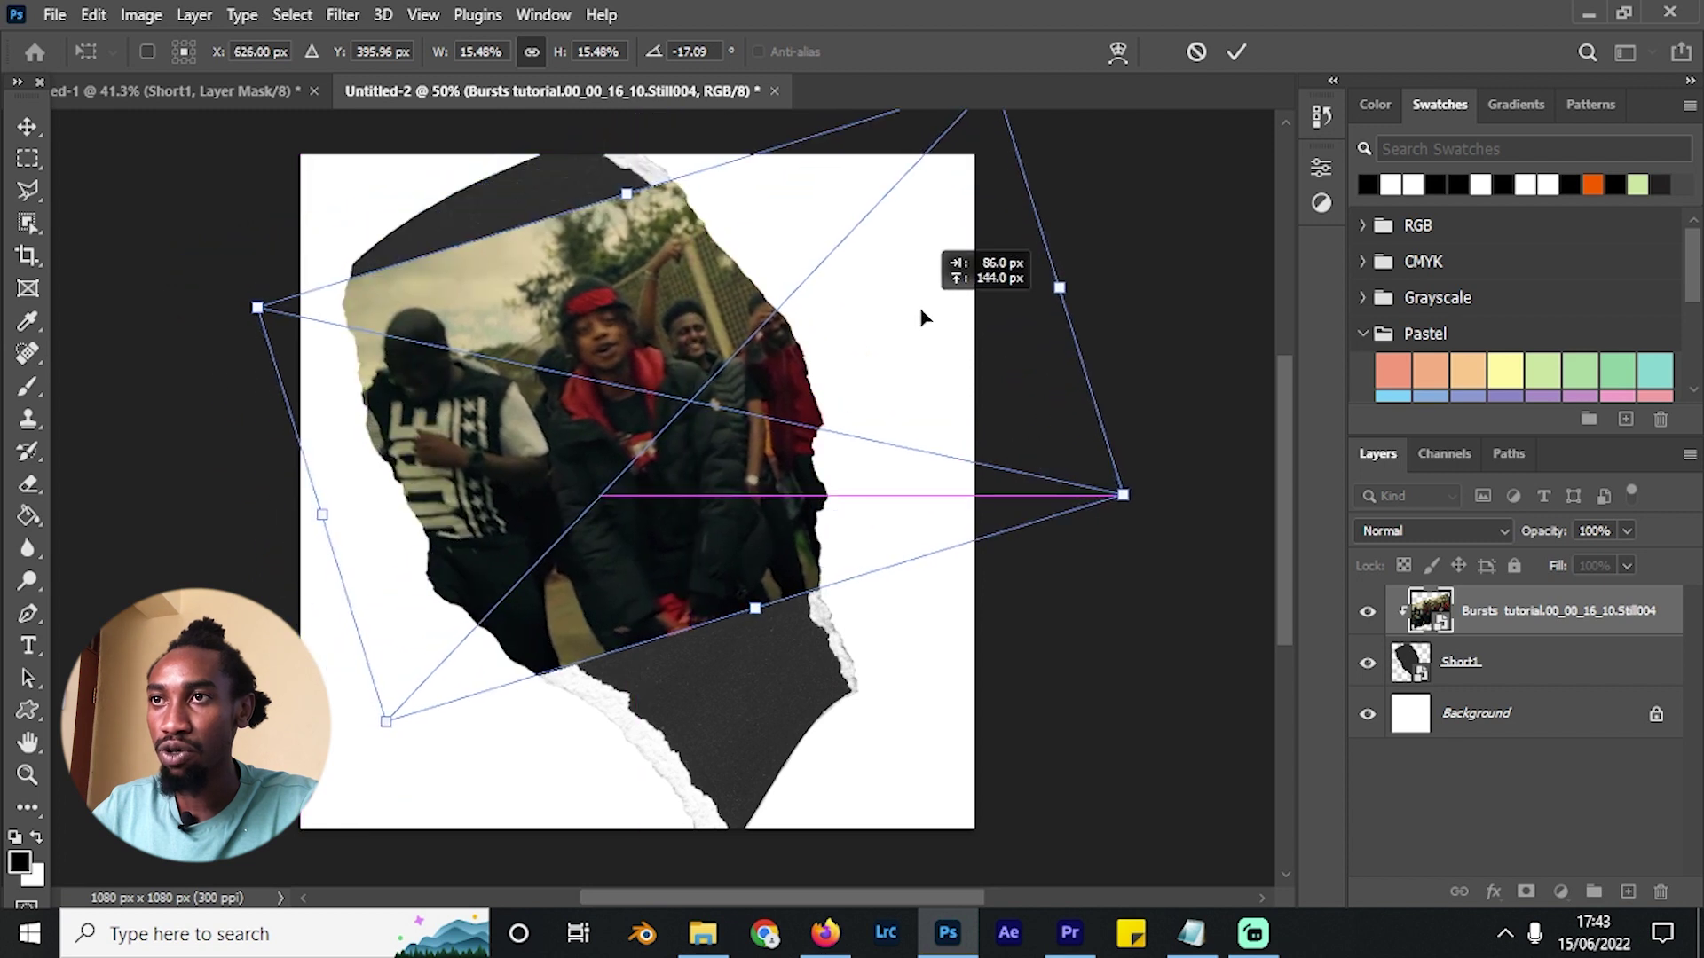
key("Return")
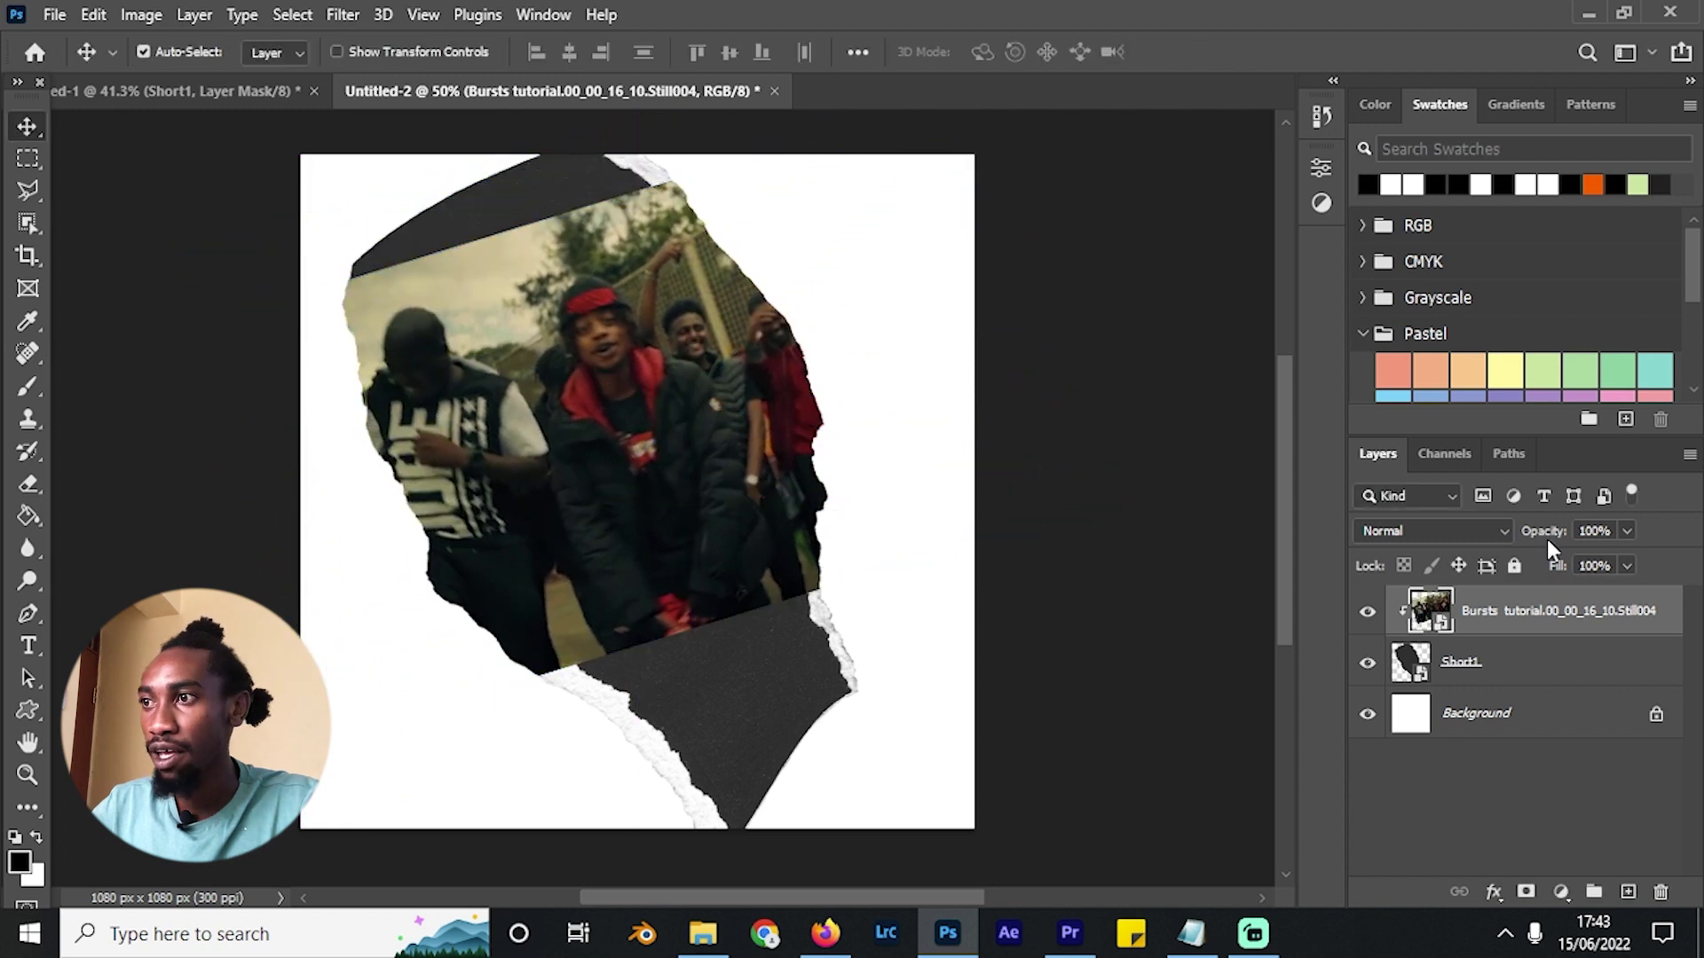
Add a layer mask to Short1 and paint black with the 99 px brush to remove the paper beyond the still, leaving ragged edges.
left_click(1527, 677)
left_click(1526, 889)
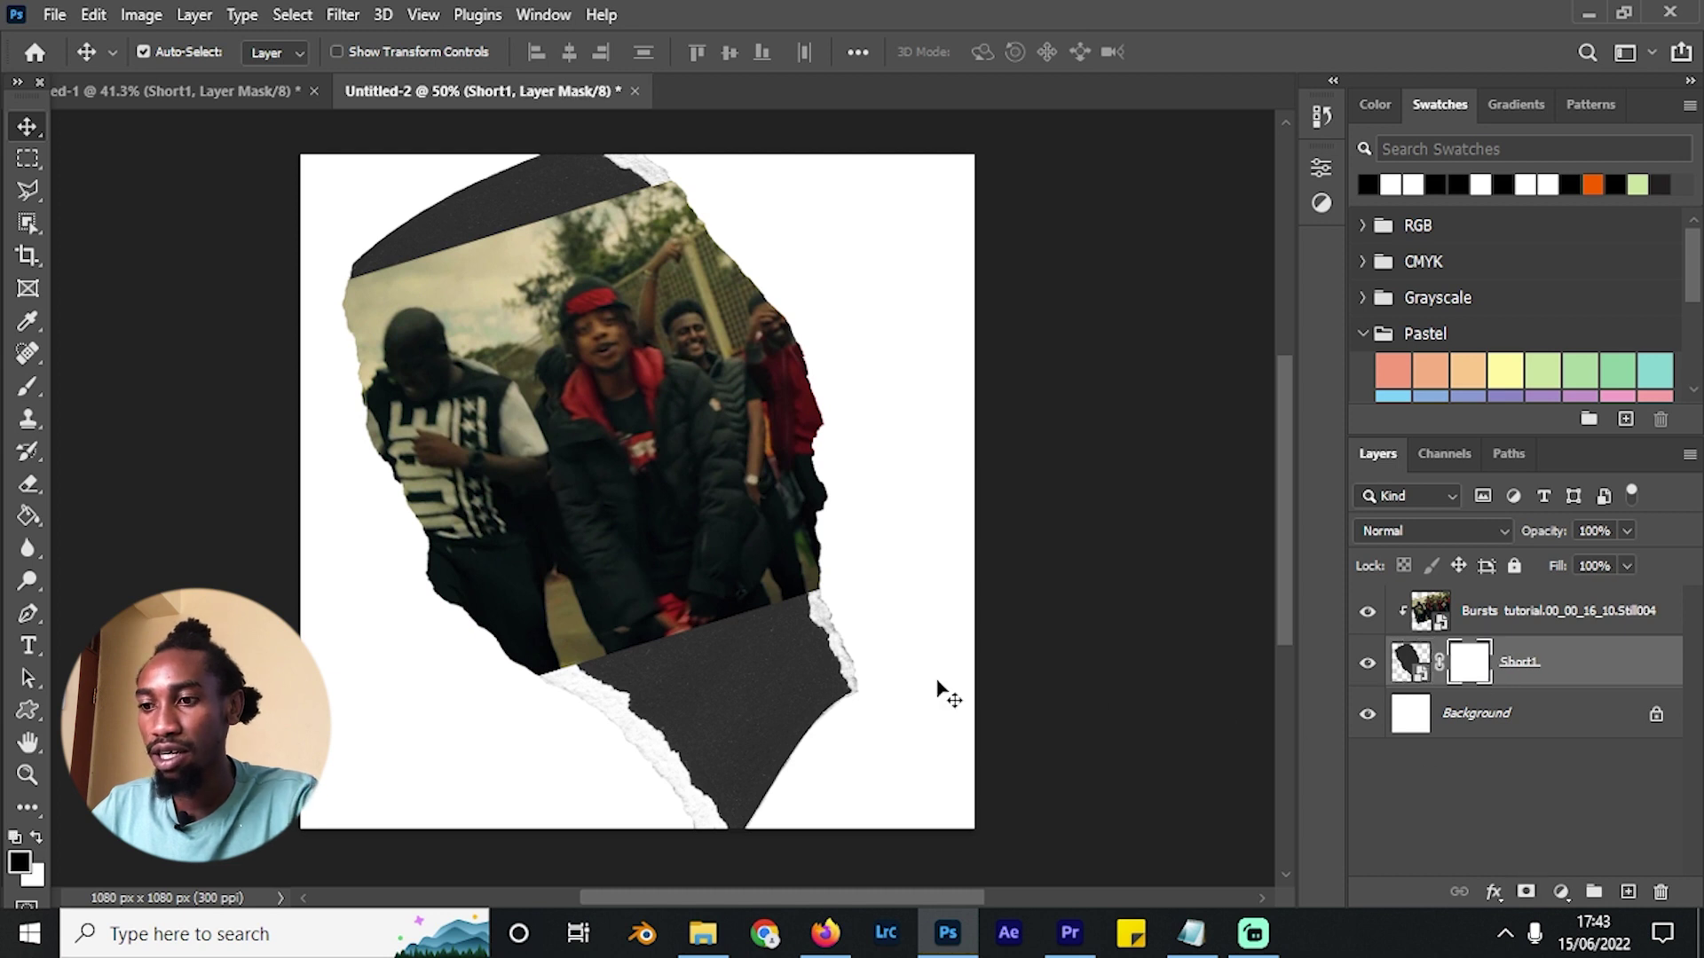
key("b")
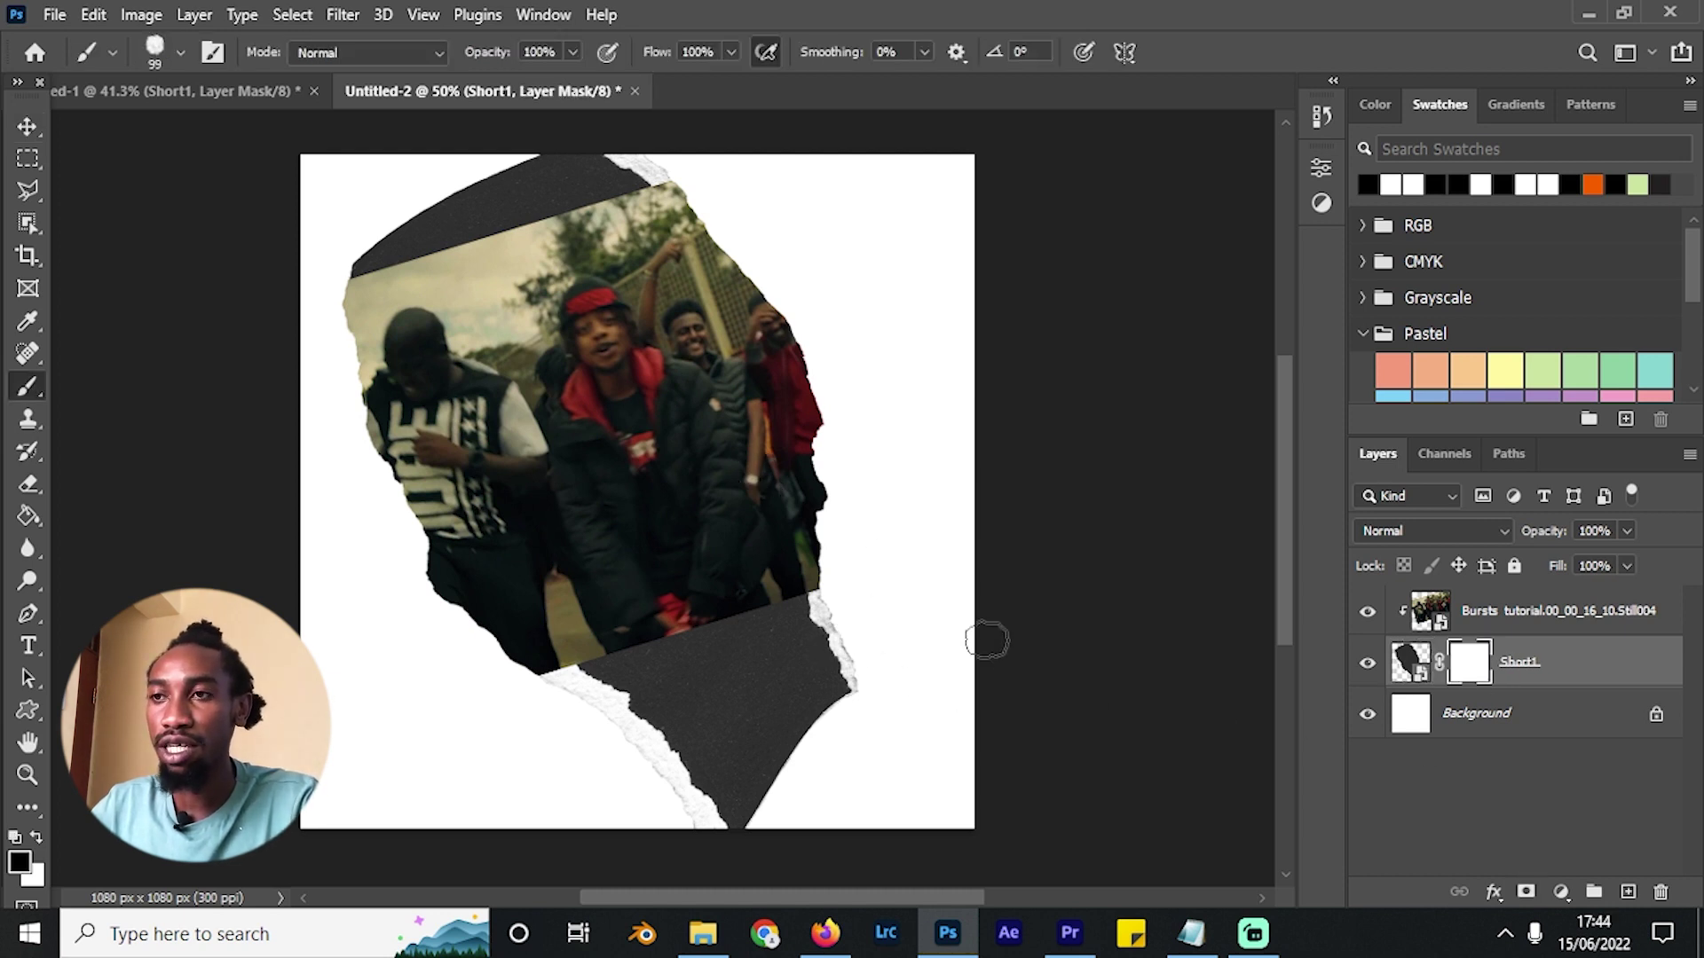
mouse_move(859, 639)
left_mouse_down()
mouse_move(844, 722)
mouse_move(710, 808)
mouse_move(795, 722)
left_mouse_up()
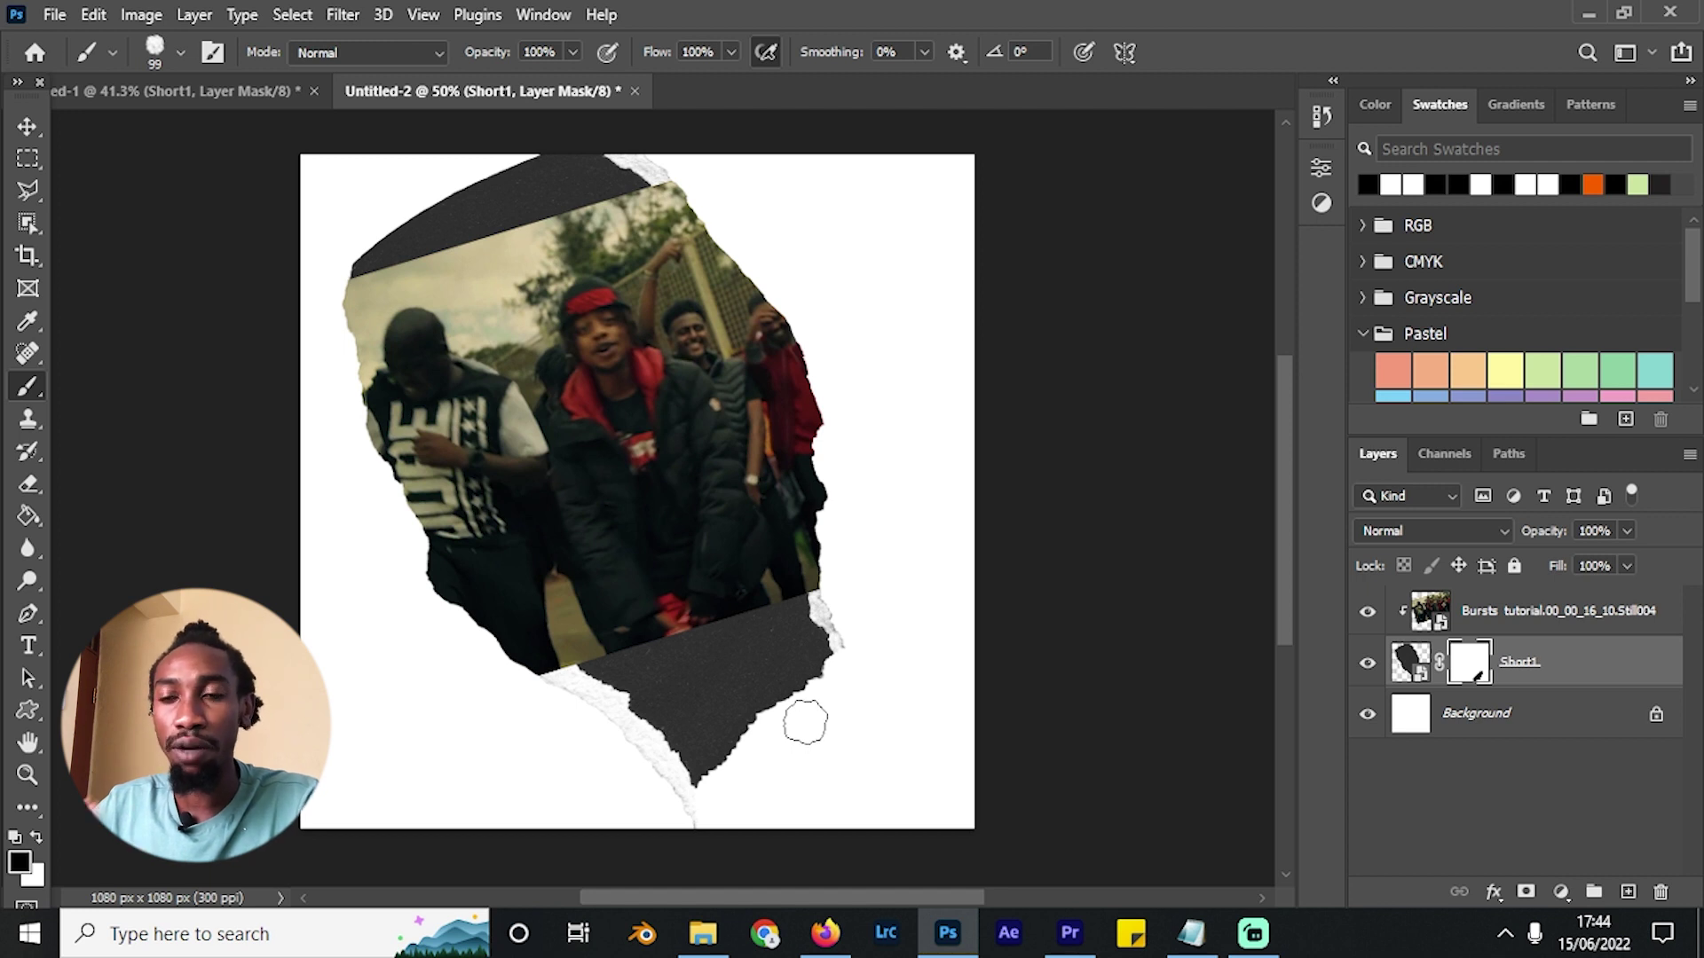
key("x")
key("x")
key("ctrl+z")
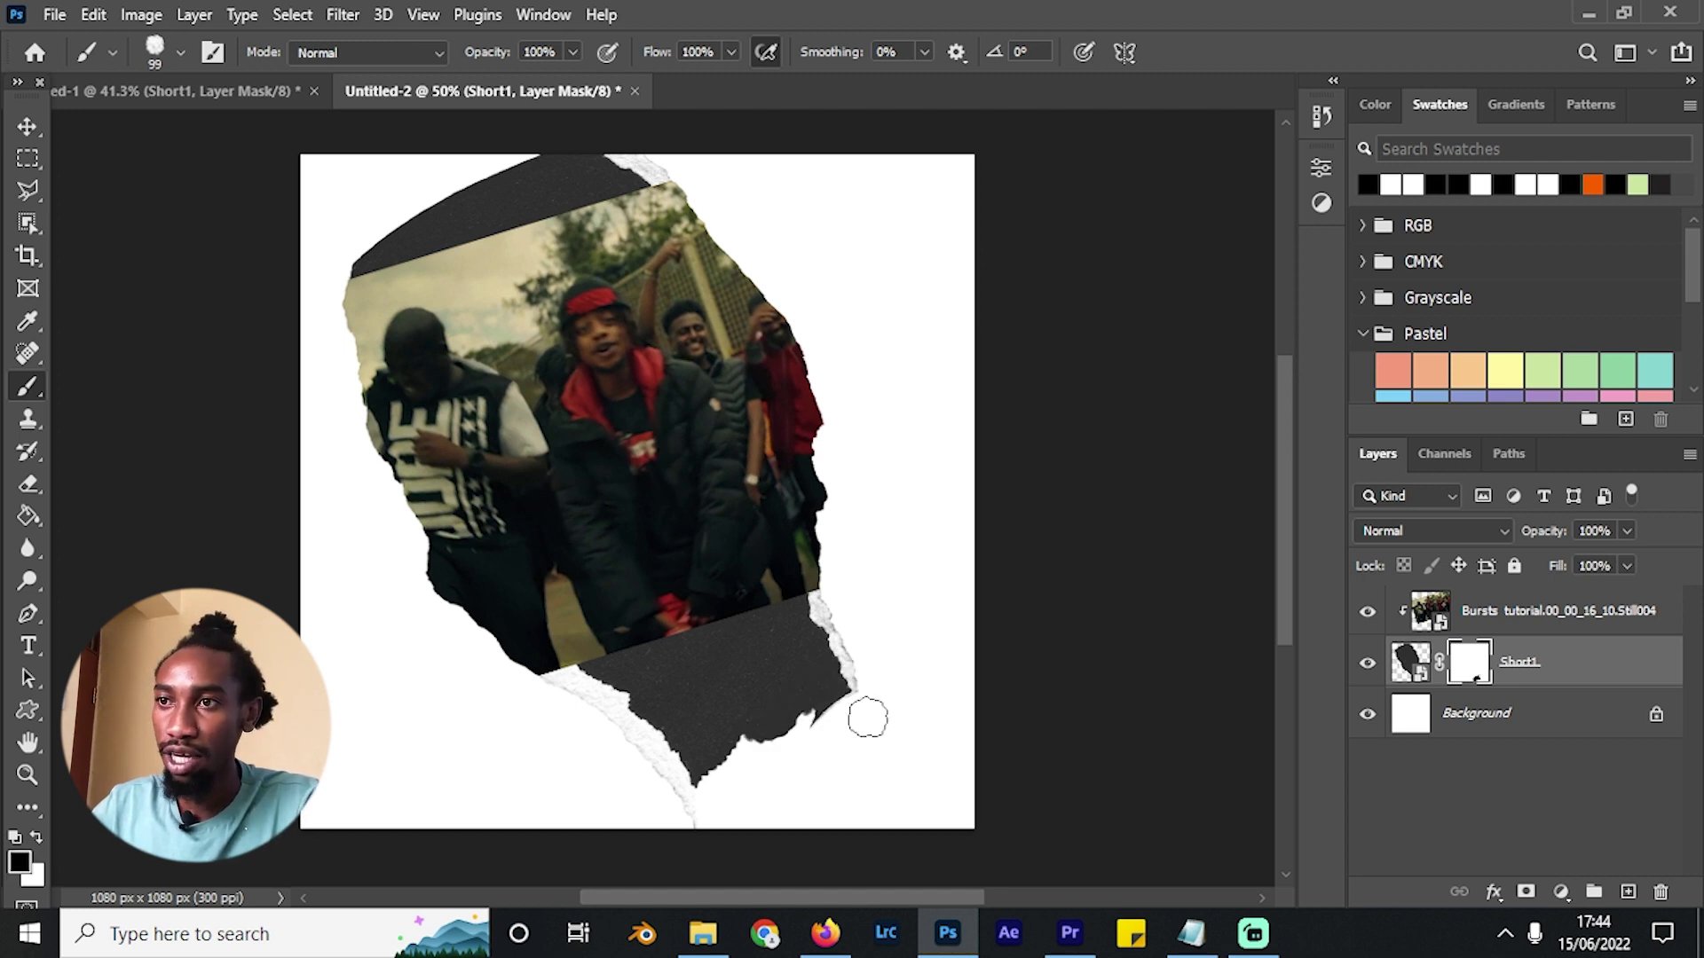
mouse_move(867, 717)
left_mouse_down()
mouse_move(769, 695)
mouse_move(817, 628)
mouse_move(775, 677)
mouse_move(781, 604)
left_mouse_up()
mouse_move(495, 182)
left_mouse_down()
mouse_move(331, 217)
mouse_move(395, 239)
mouse_move(568, 213)
left_mouse_up()
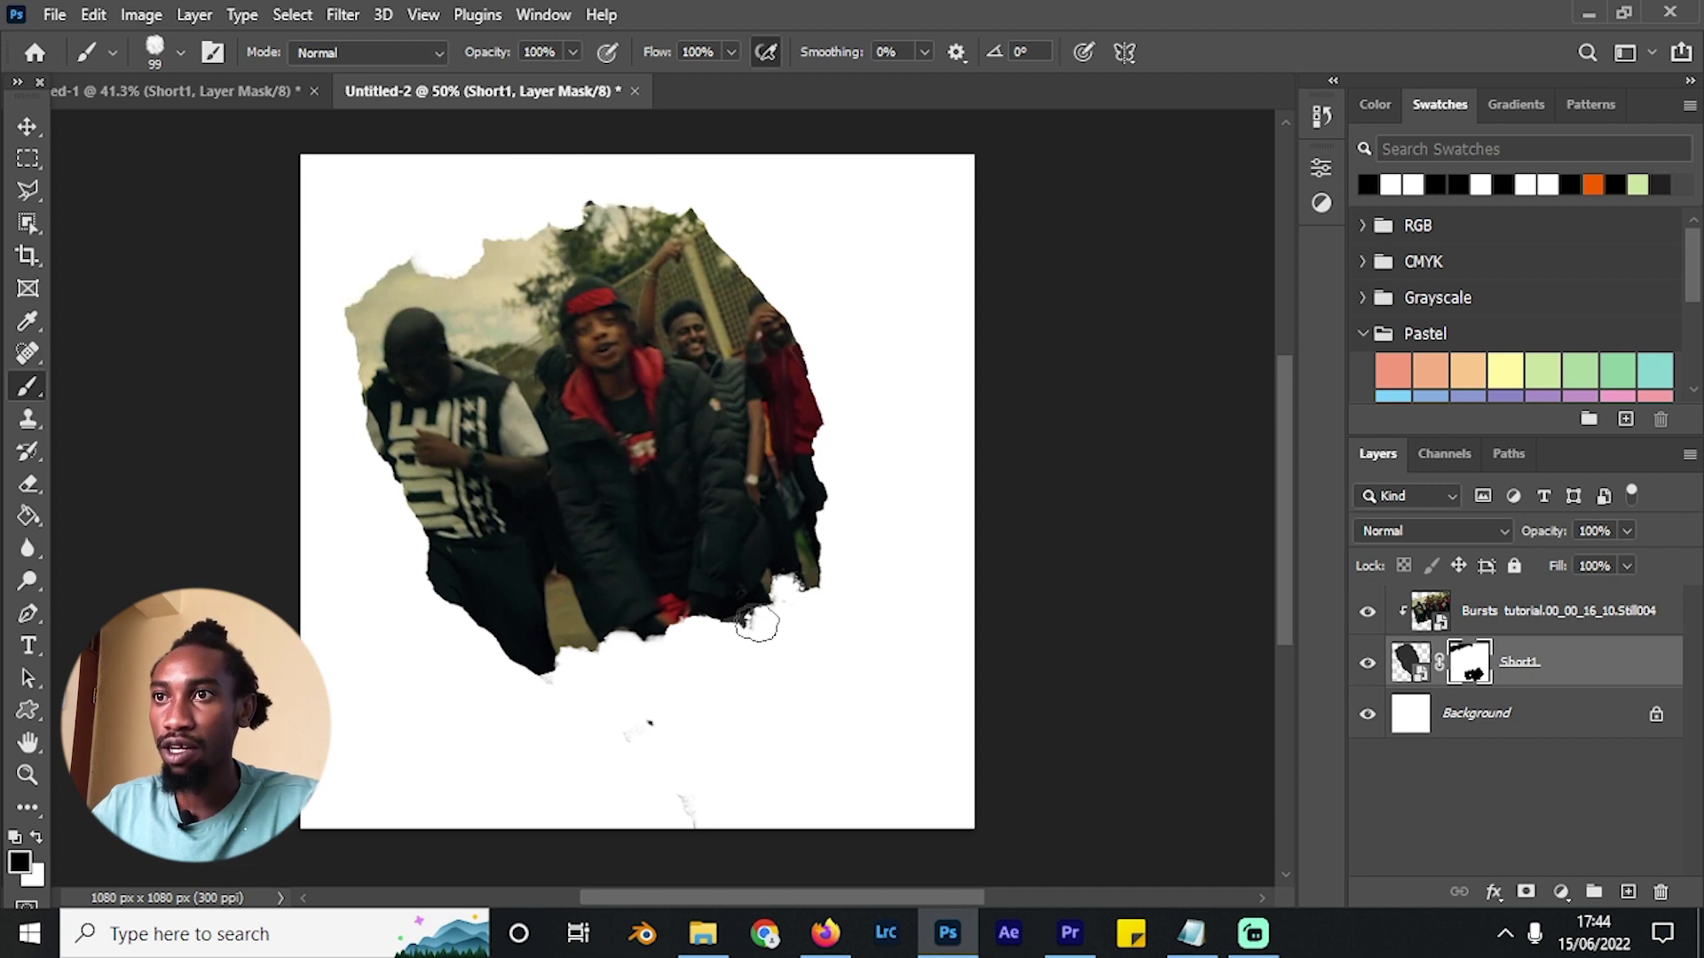
key("v")
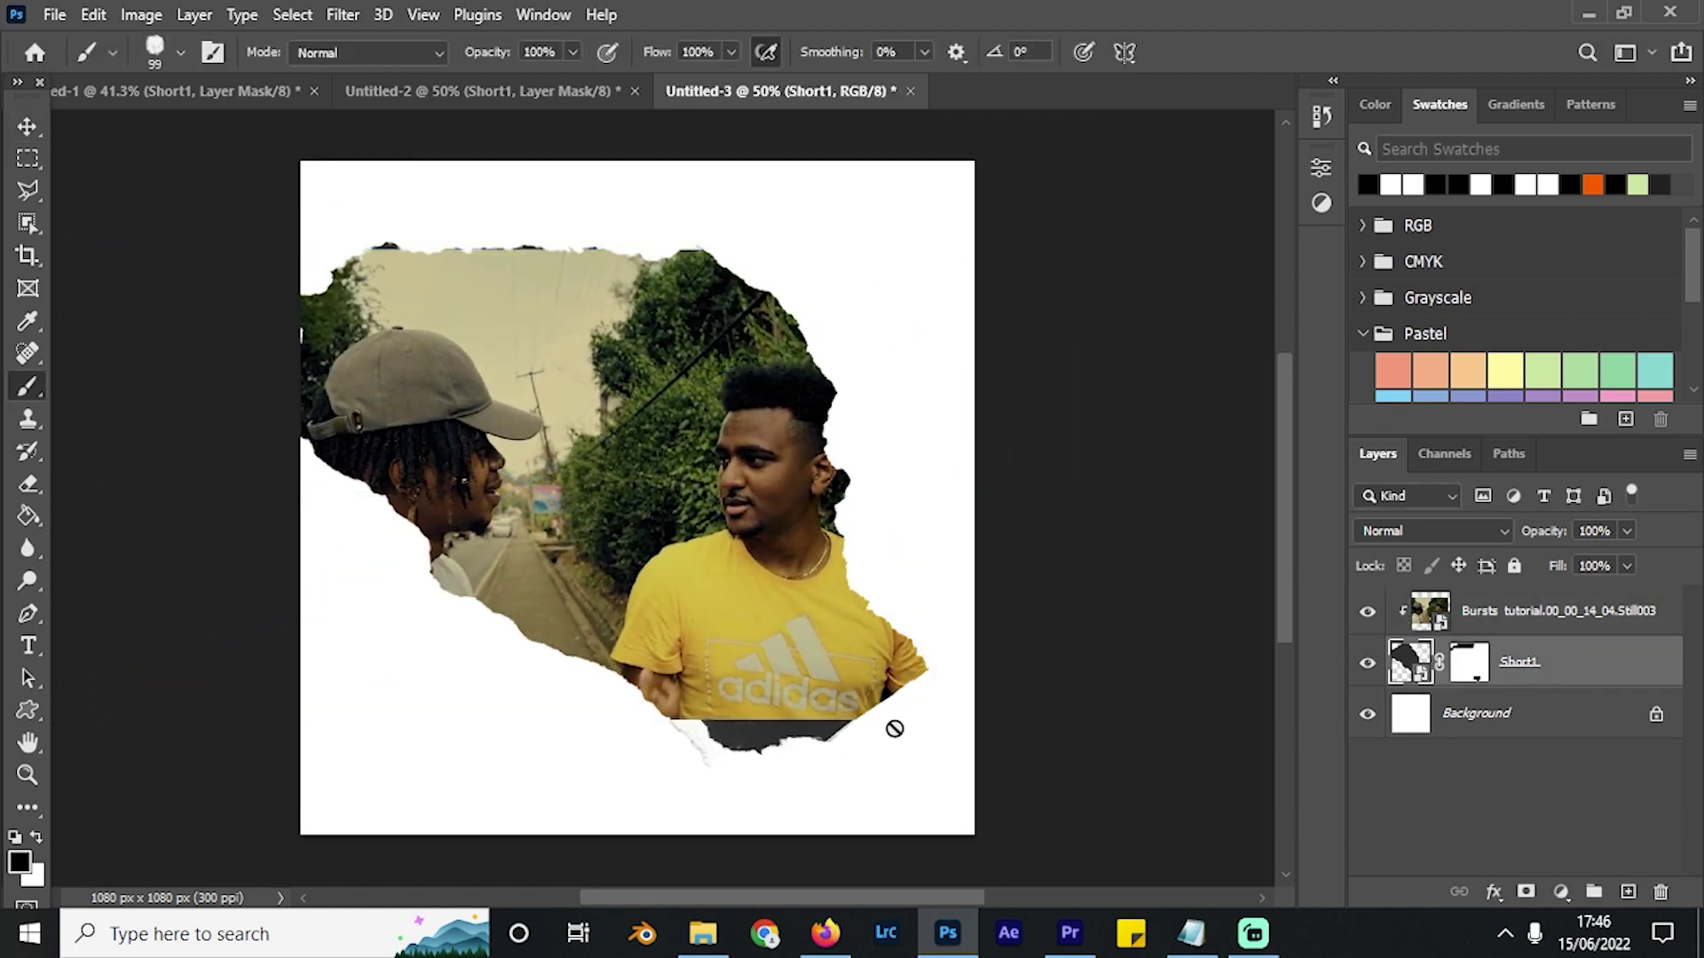
Reposition Still003 inside the Short1 cutout of the third document so the man in yellow fits within the torn shape.
left_click_drag(895, 729, 828, 730)
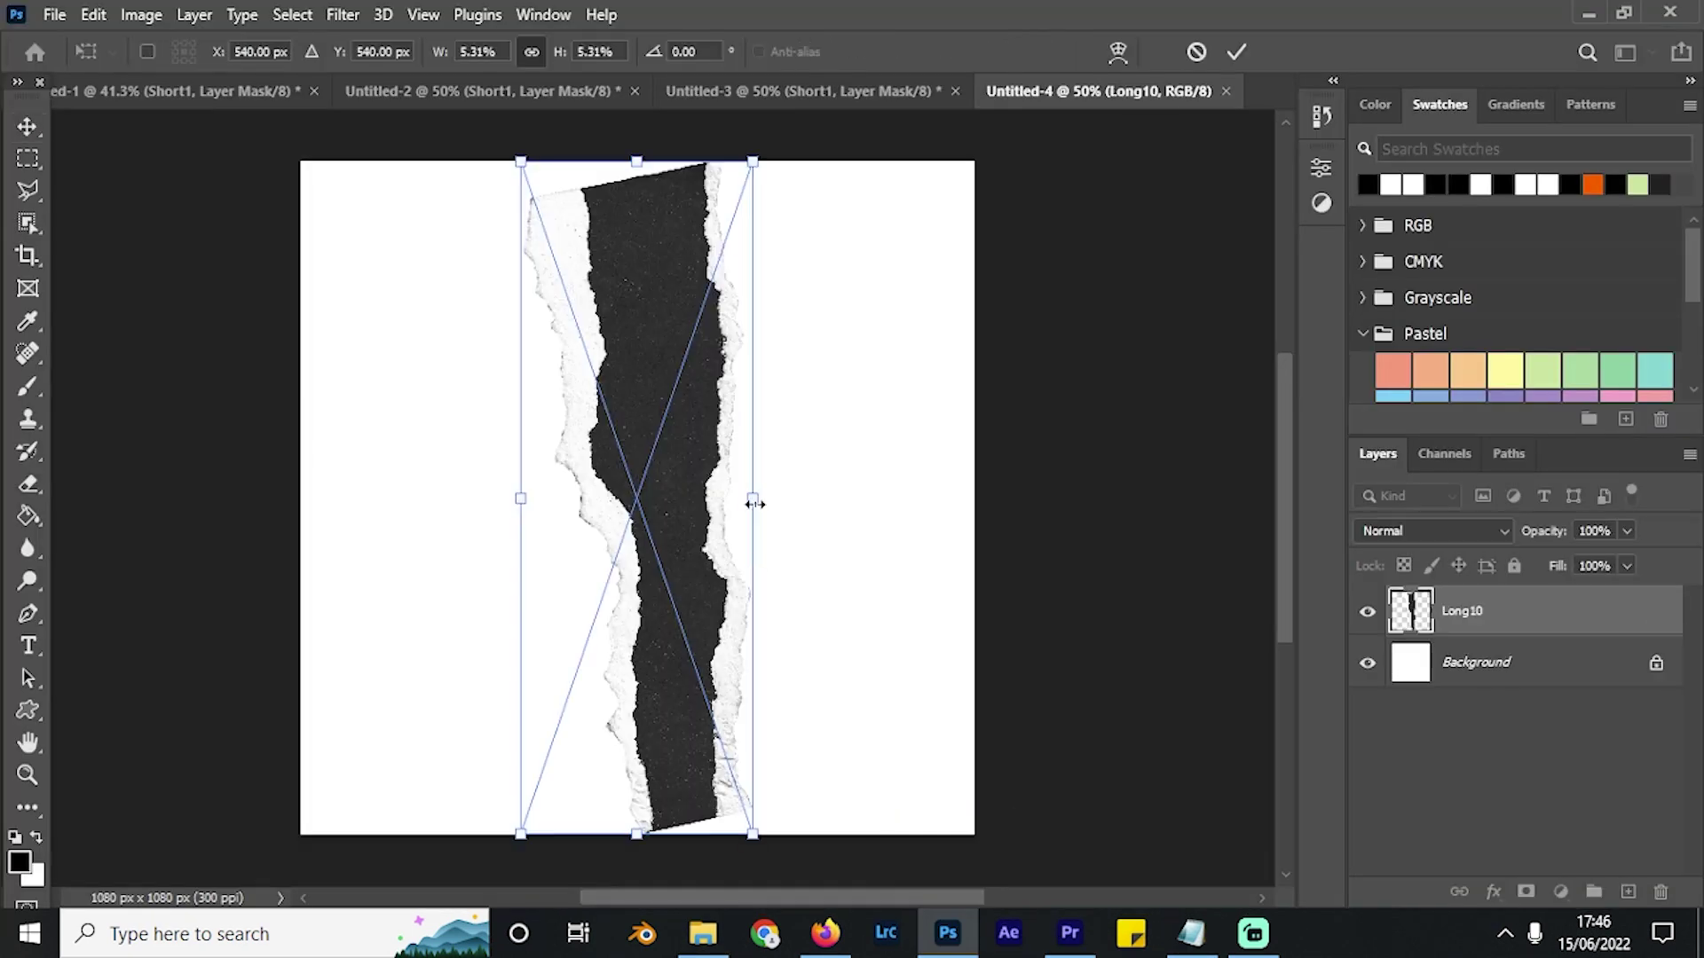
left_click_drag(753, 504, 875, 504)
key("Return")
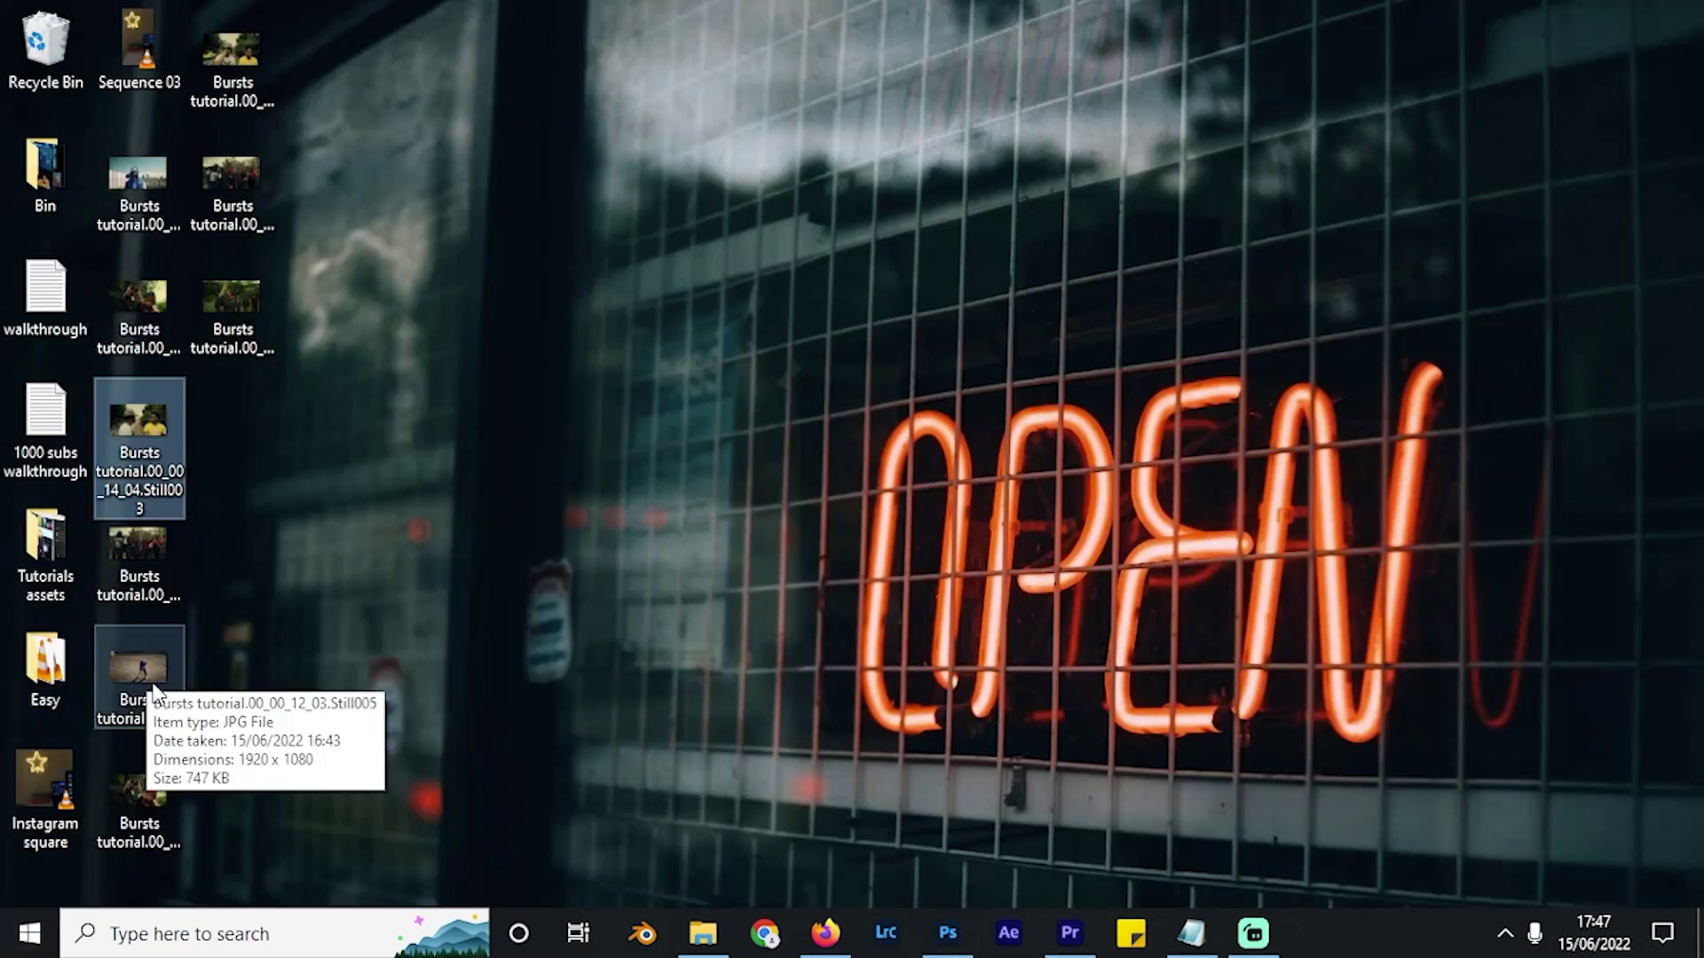
Place Bursts tutorial.00_00_12_03.Still005 over Long10 in the fourth document at about 15.83% and clip it to the torn paper.
left_click_drag(155, 692, 947, 932)
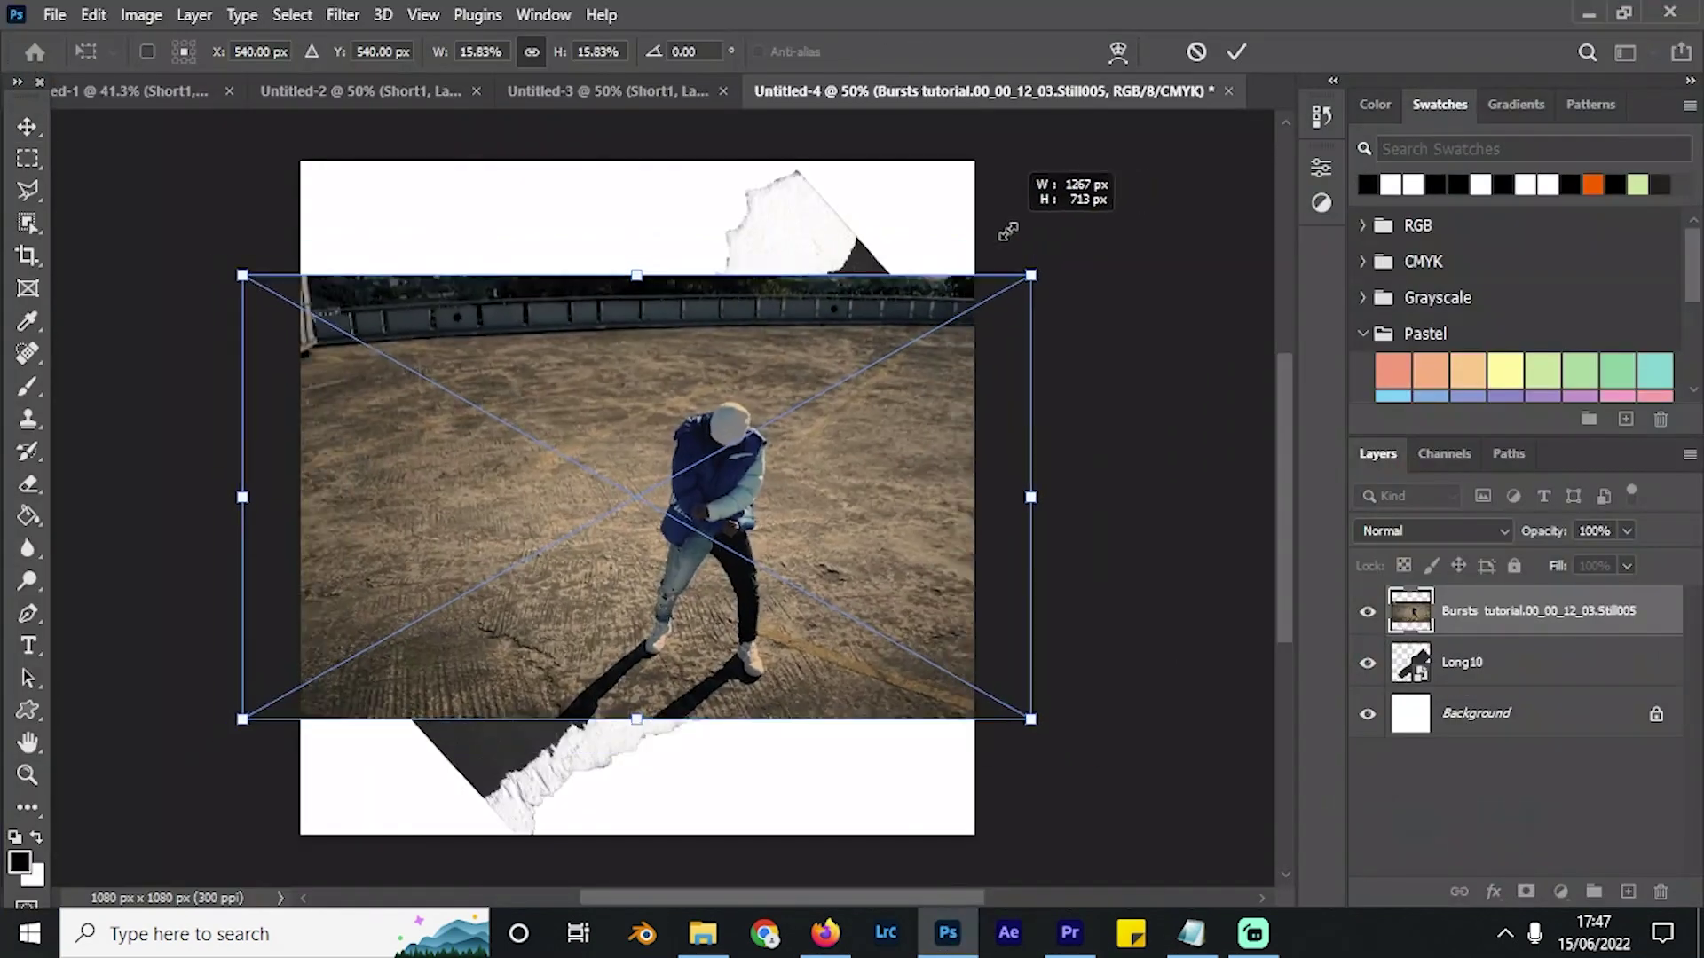
key("Return")
key("ctrl+alt+g")
Paint black on the Long10 layer mask with the 99 px brush to roughen the paper's ends above and below the still.
key("b")
left_click_drag(423, 741, 541, 754)
left_click_drag(810, 220, 953, 391)
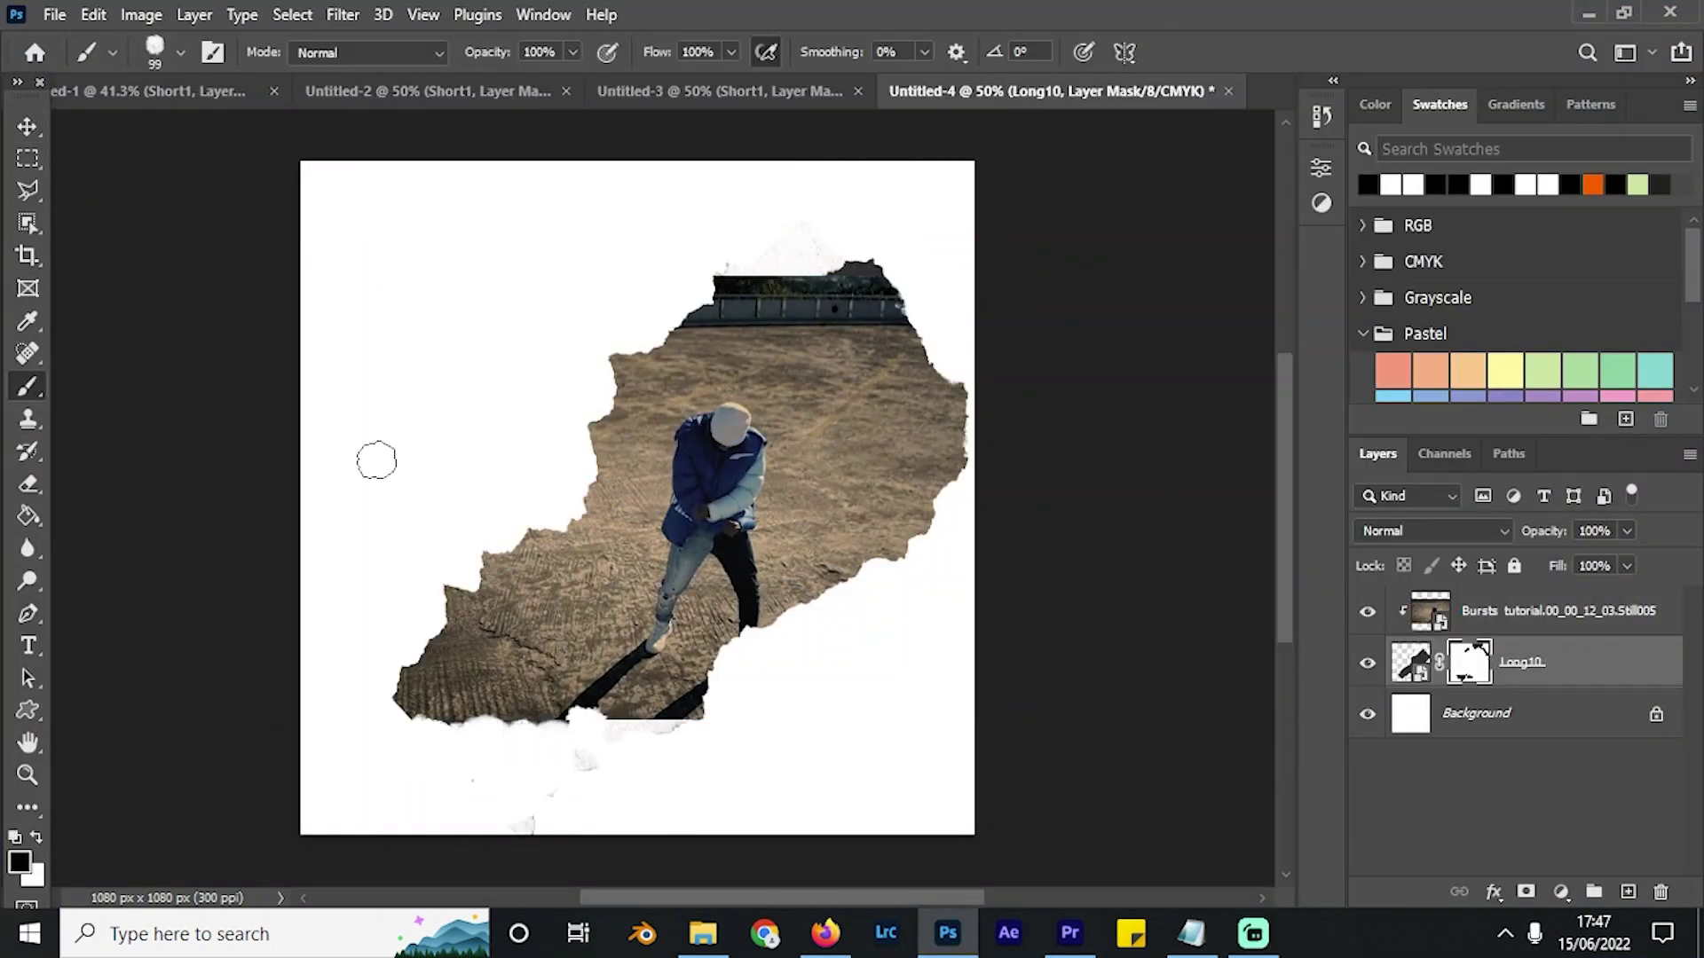
Create a fifth 1080 x 1080 pixel document and warp the Long10 torn paper placed in it.
left_click(55, 14)
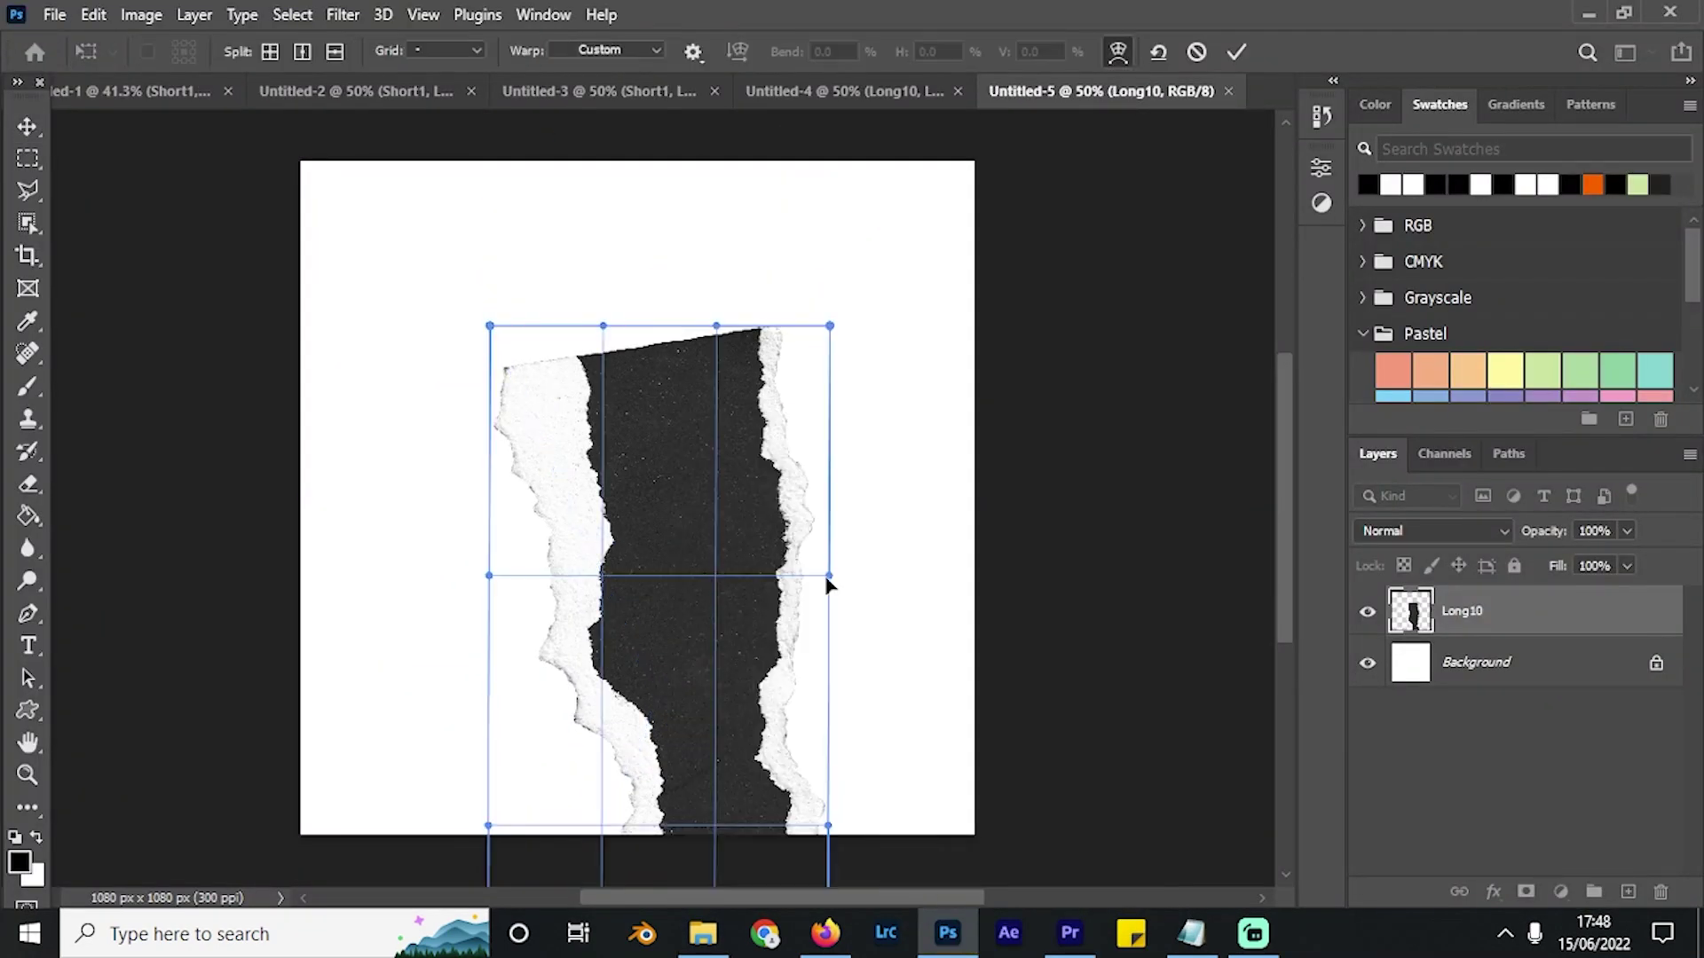
left_click_drag(825, 582, 901, 795)
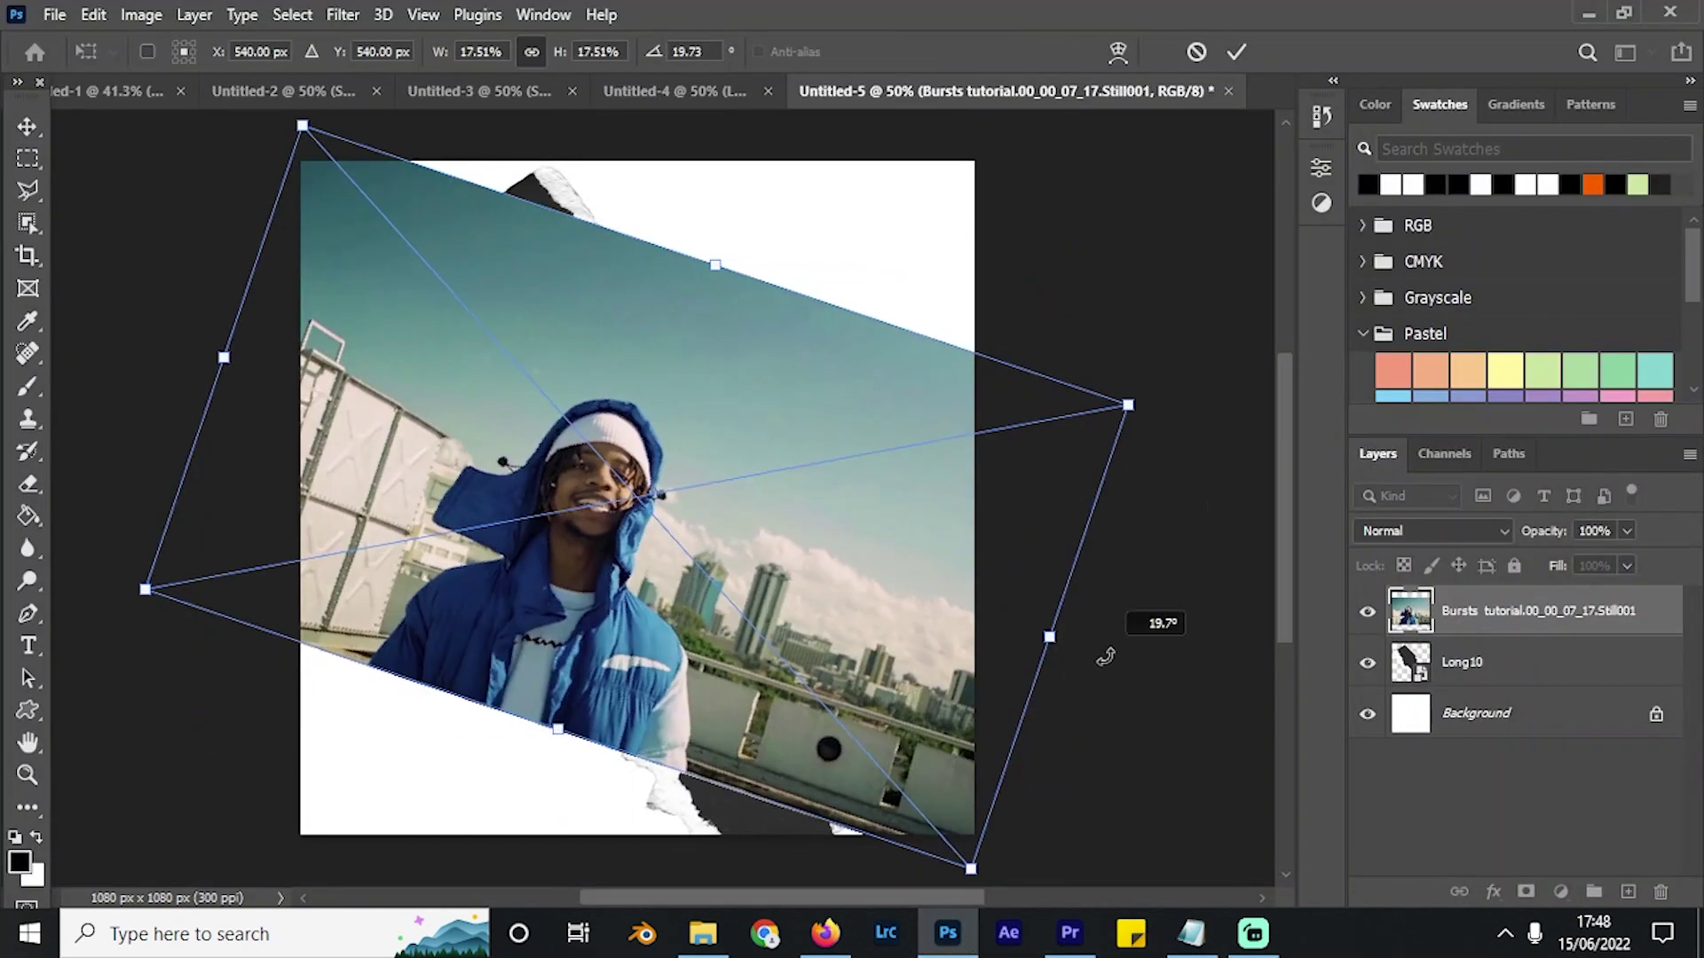
Rotate Bursts tutorial.00_00_07_17.Still001 at 17.51%, clip it to Long10 in the fifth document and adjust its transform over the torn paper.
left_click_drag(1103, 654, 1065, 258)
key("Return")
key("ctrl+alt+g")
key("ctrl+t")
scroll(997, 673, "down", 2)
left_click_drag(1141, 157, 1071, 181)
key("Return")
Start a quick PNG export of the first document's Short1 cutout.
left_click(360, 91)
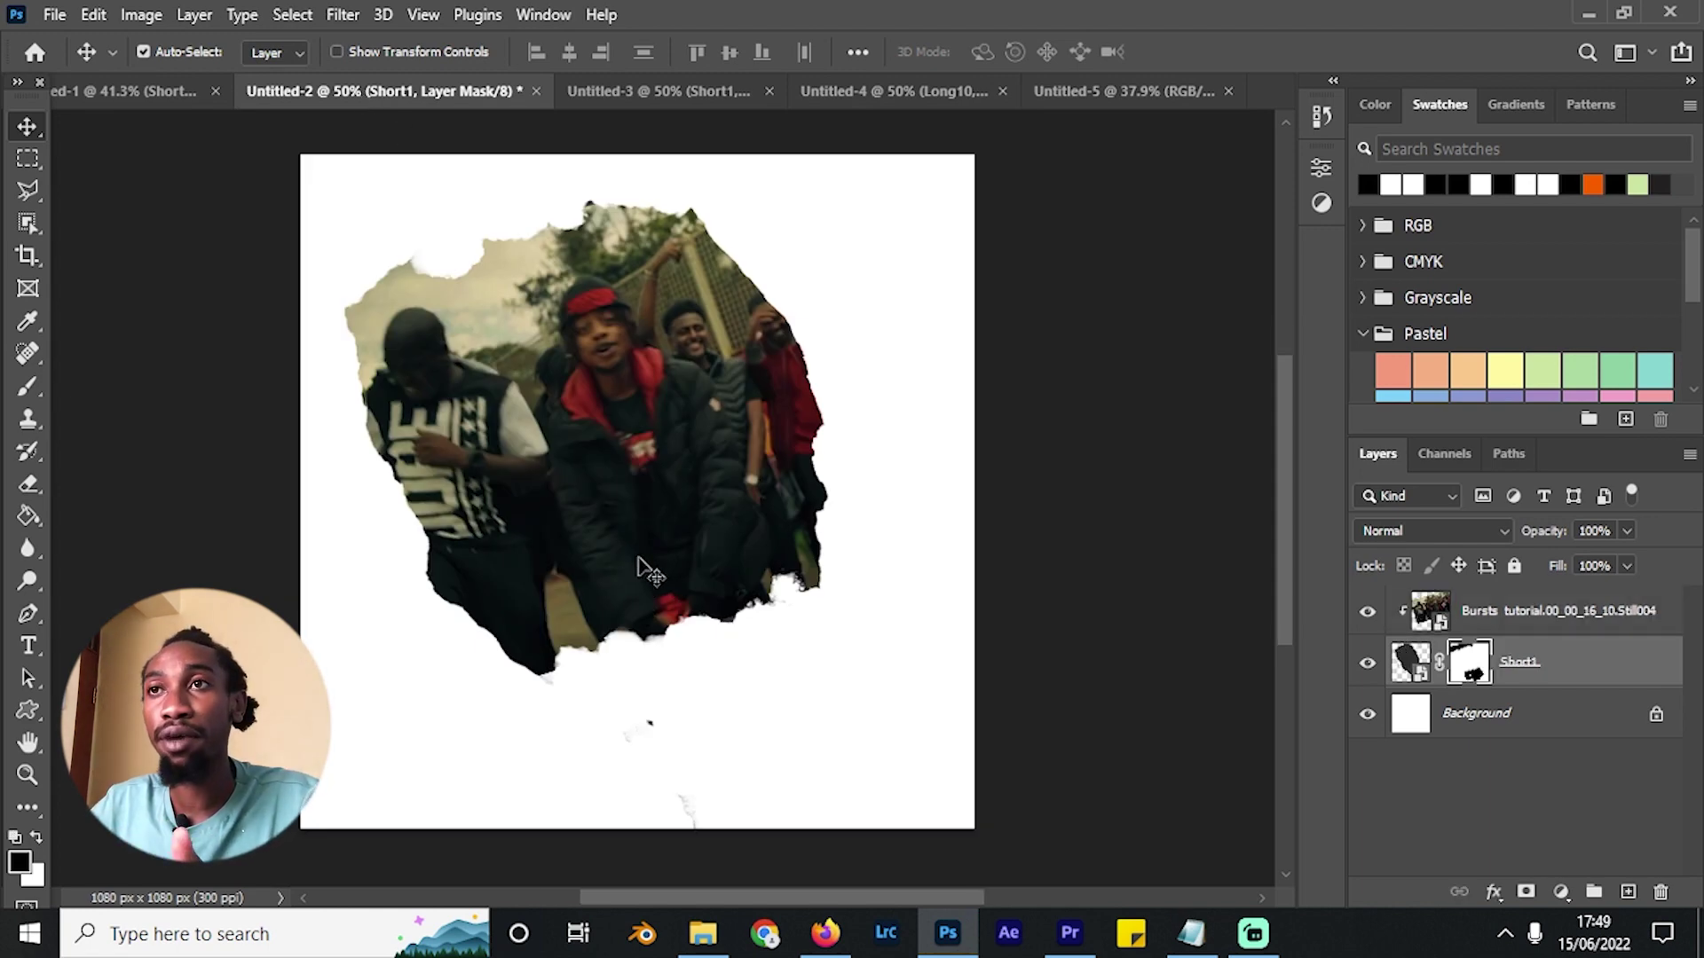
left_click(124, 91)
left_click(54, 15)
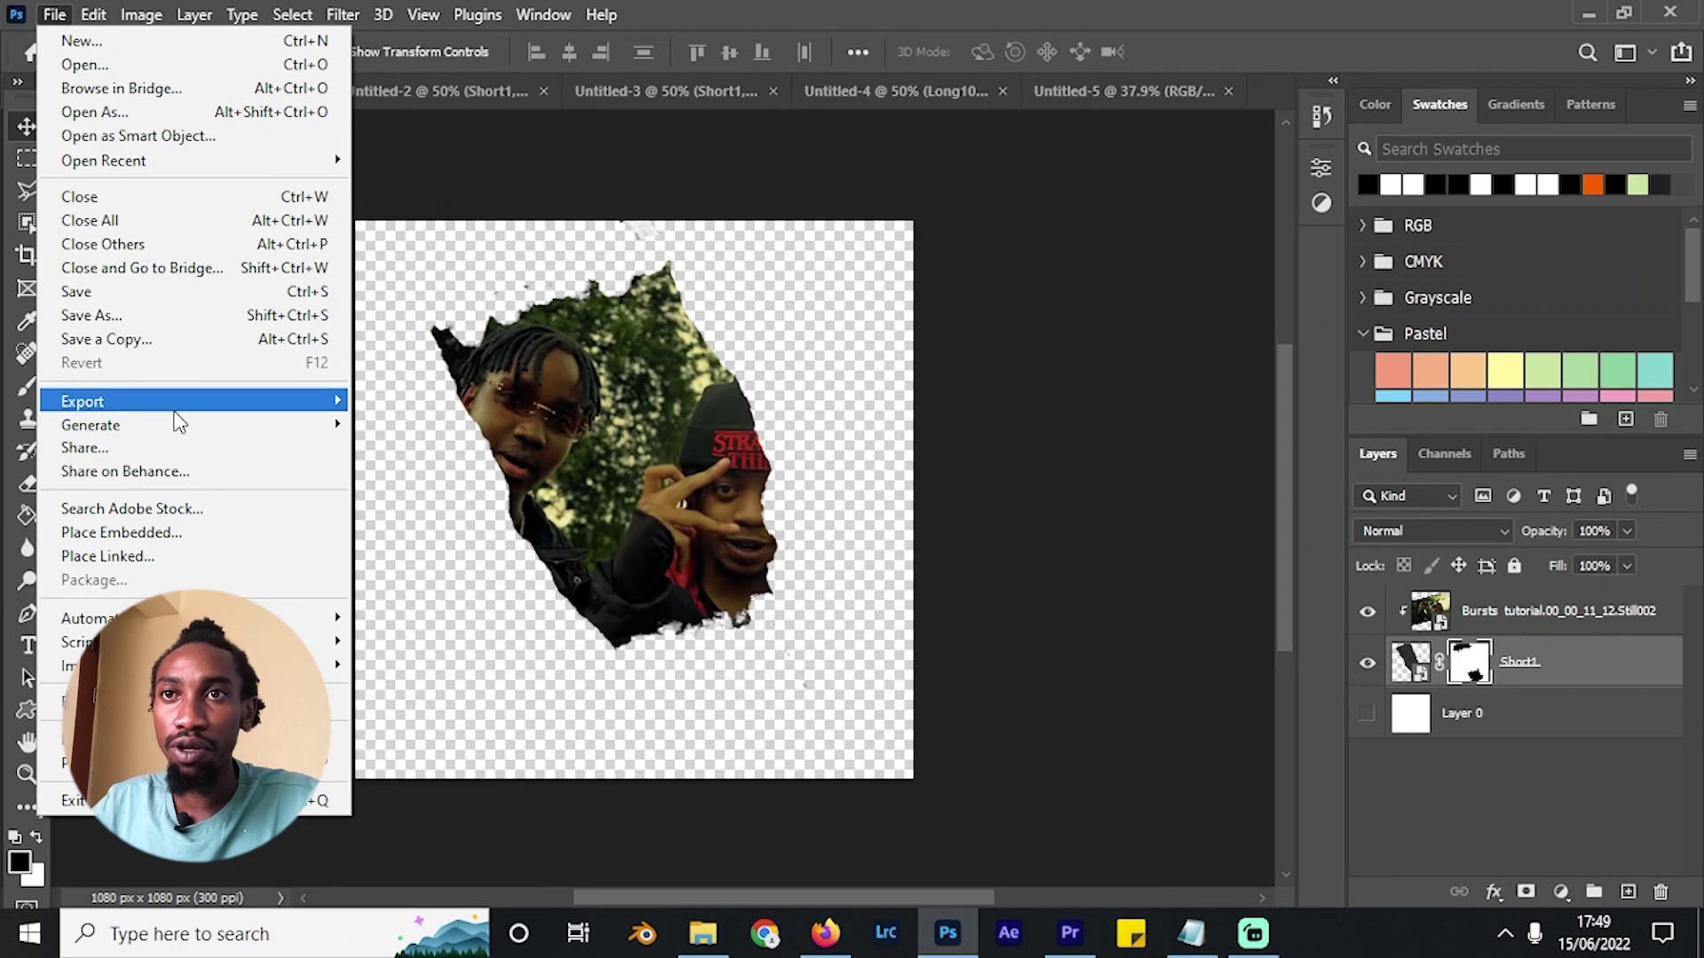
mouse_move(210, 419)
left_click(533, 399)
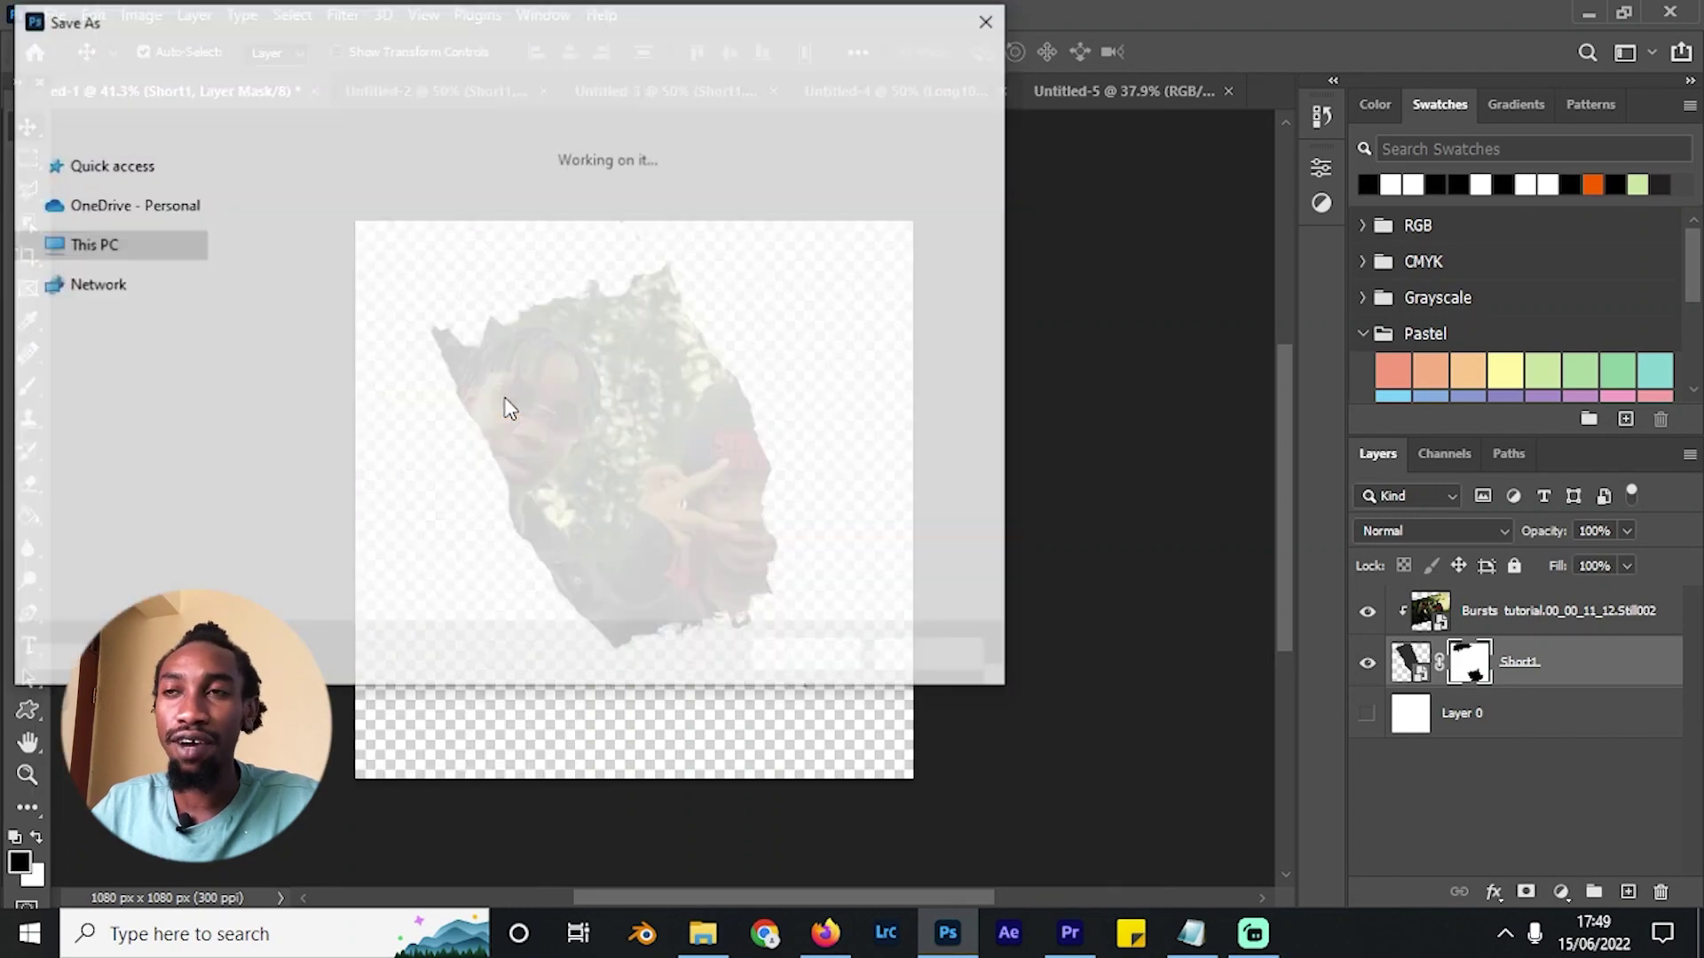
Create a folder named Photo burst on the desktop and open it as the export destination.
right_click(524, 350)
mouse_move(654, 614)
left_click(892, 614)
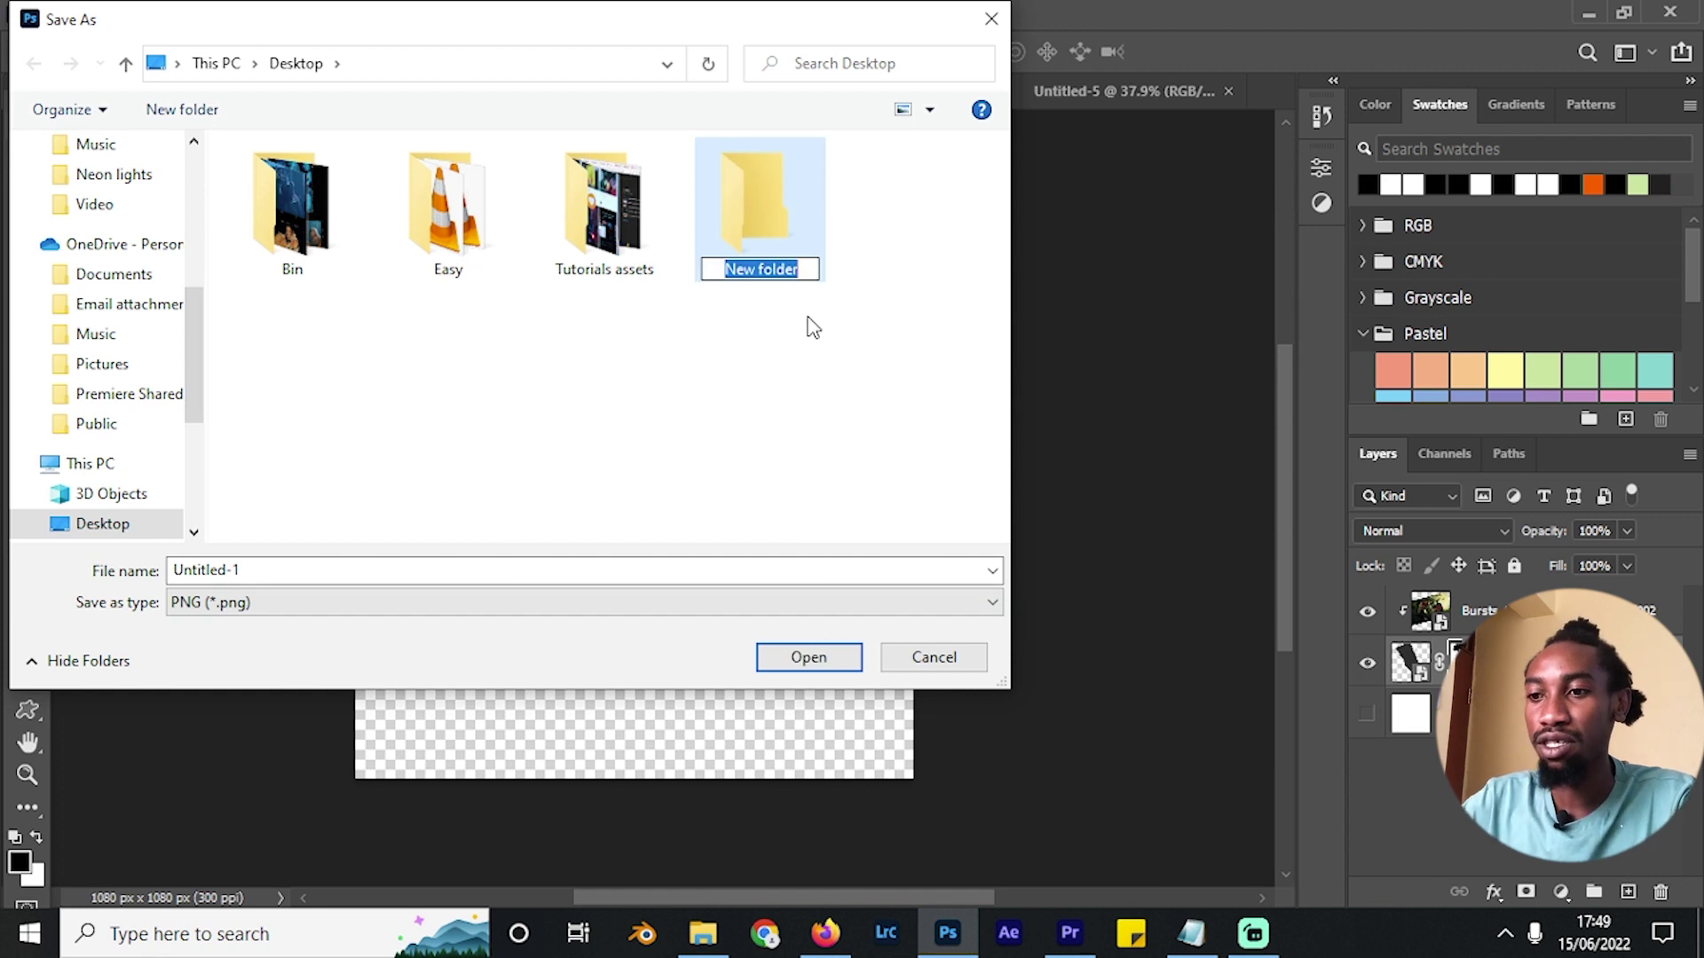
type("Photo")
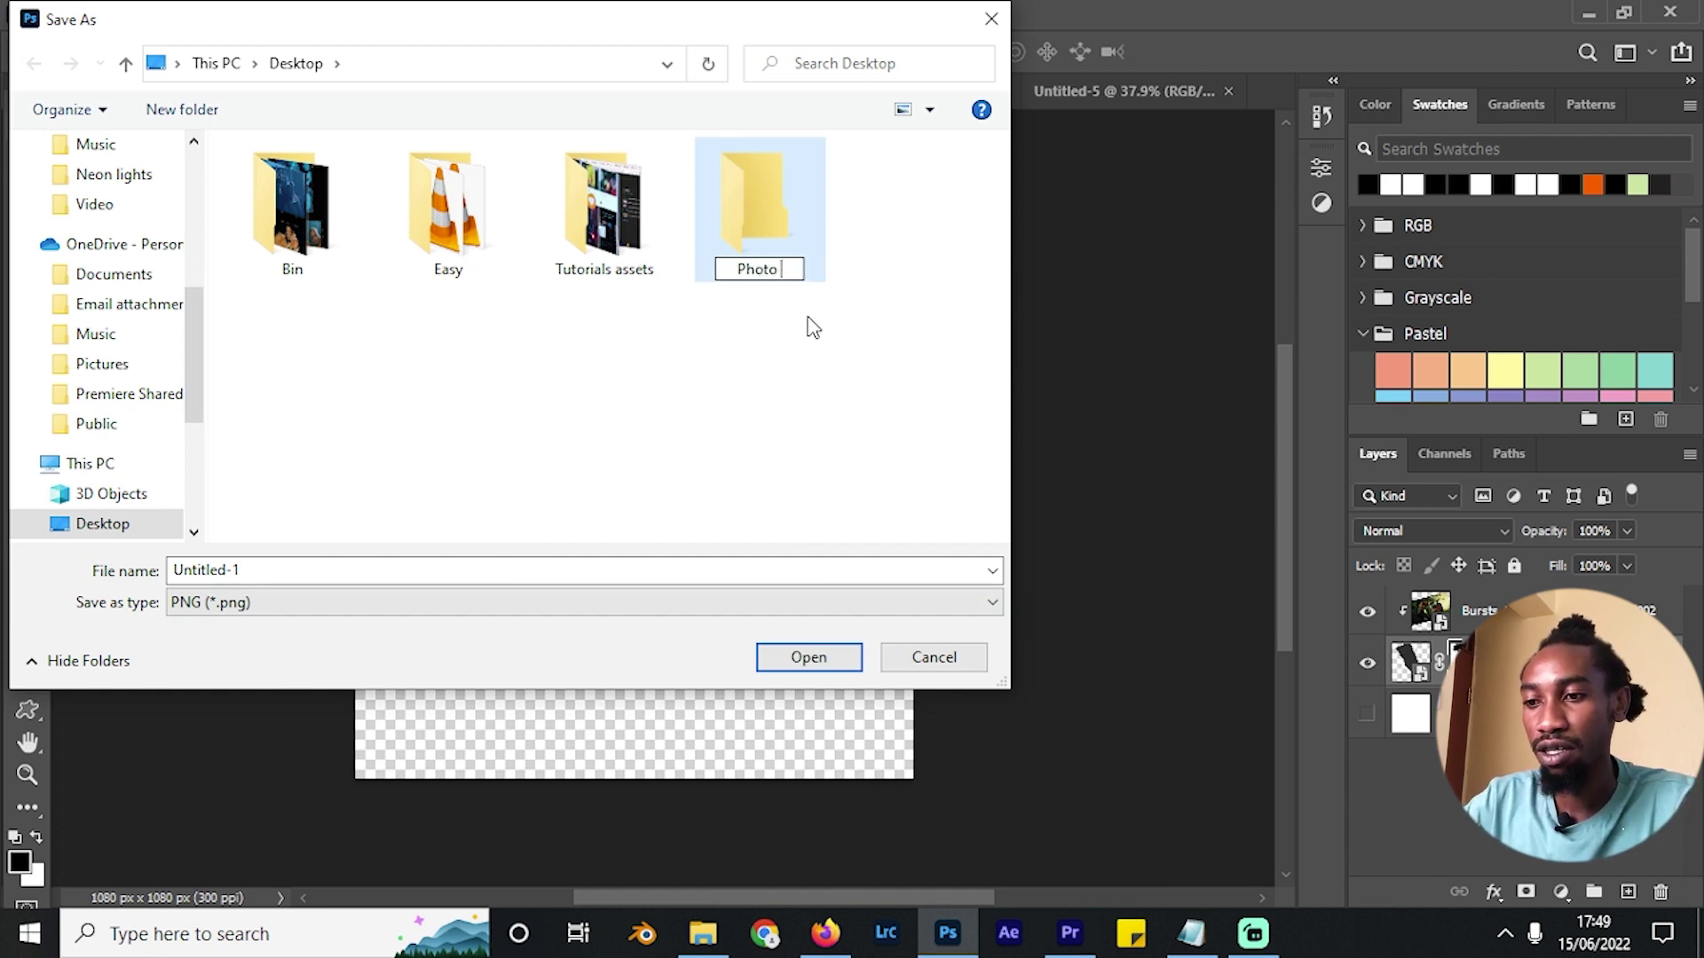
type(" burst")
key("Return")
key("Return")
Save the first cutout as the PNG file 101 in the Photo burst folder.
type("10")
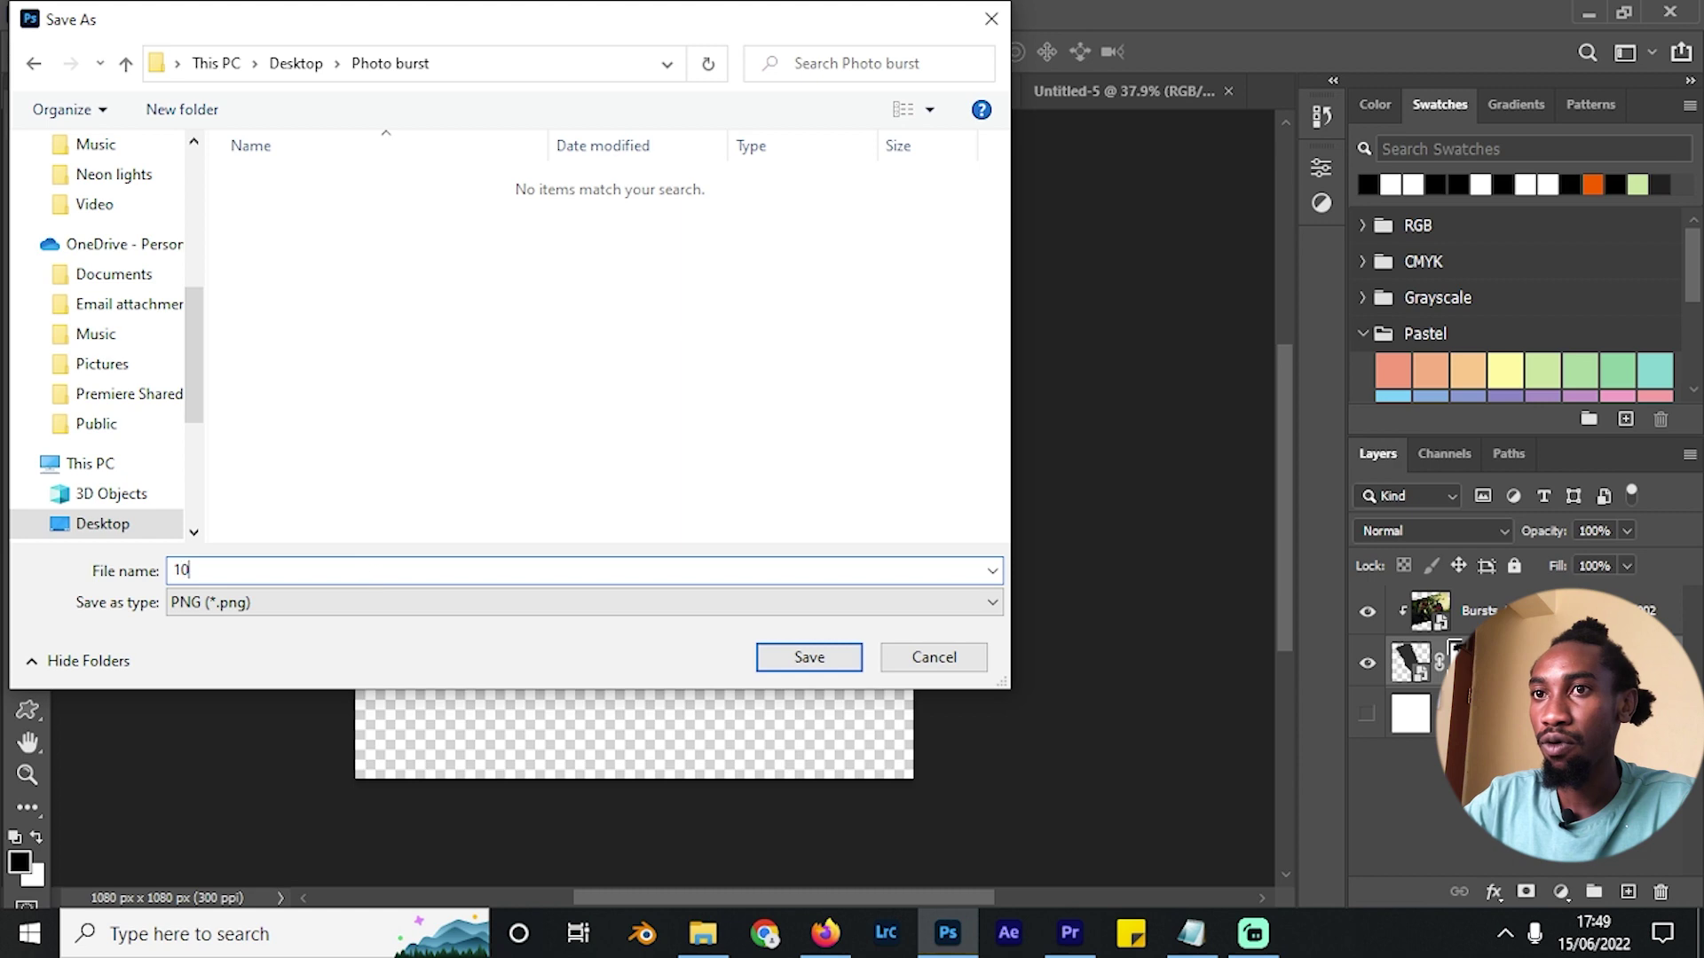
type("st")
key("Return")
left_click(94, 15)
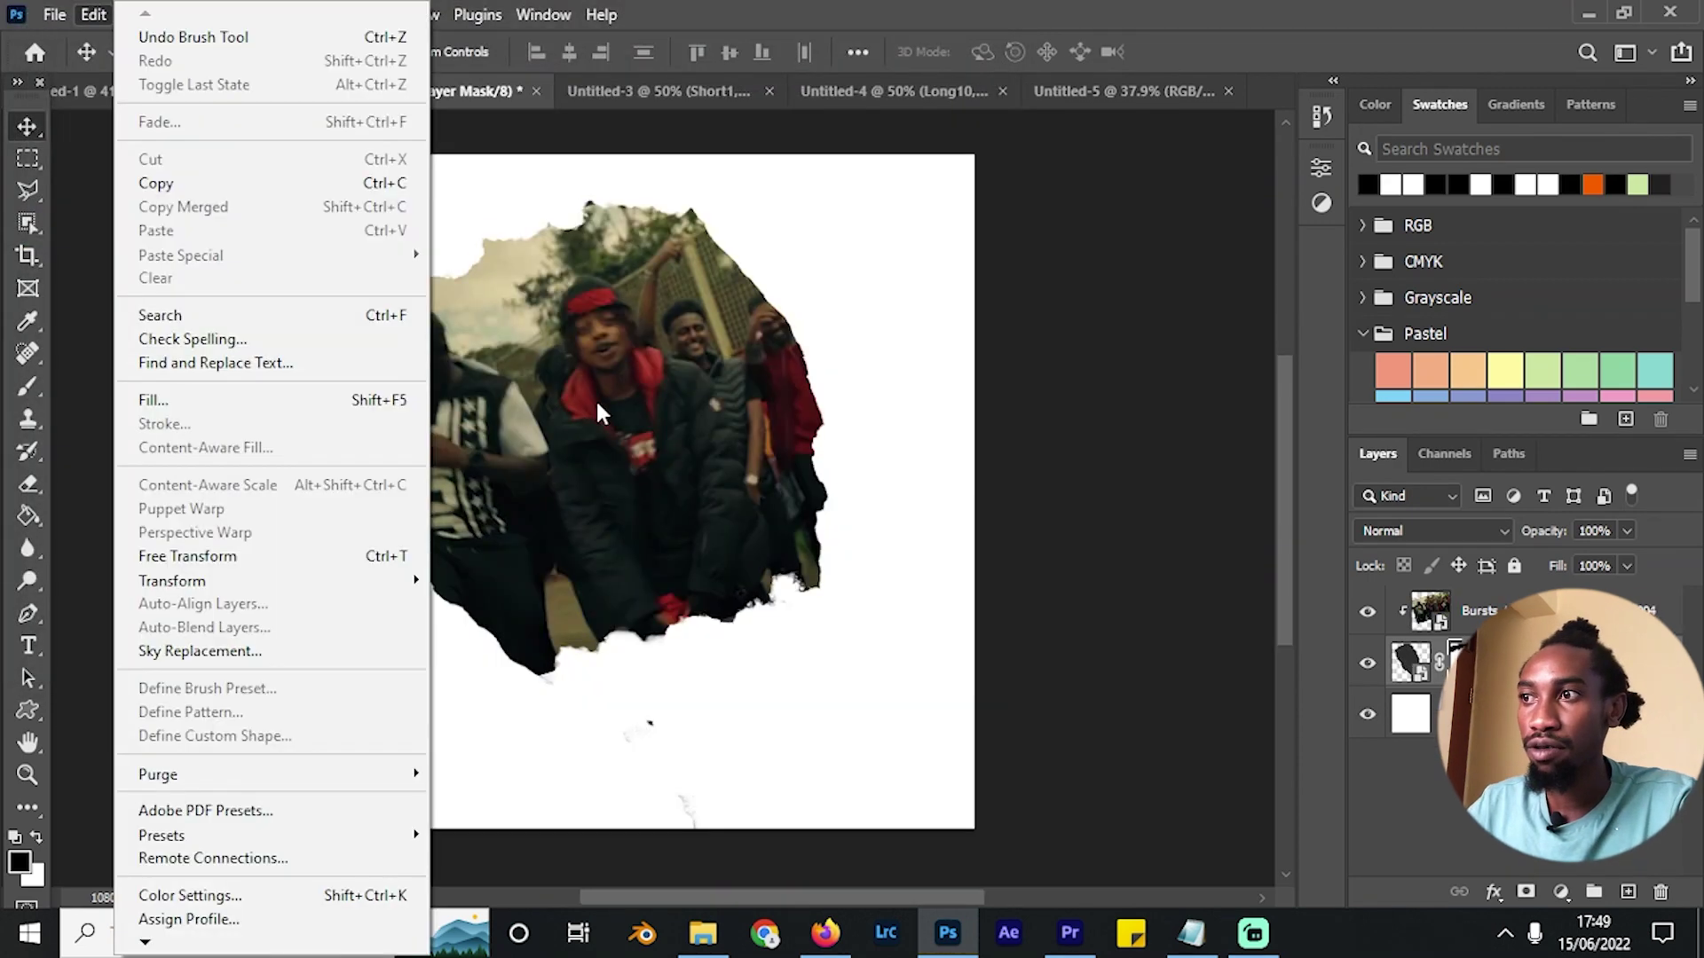
mouse_move(54, 14)
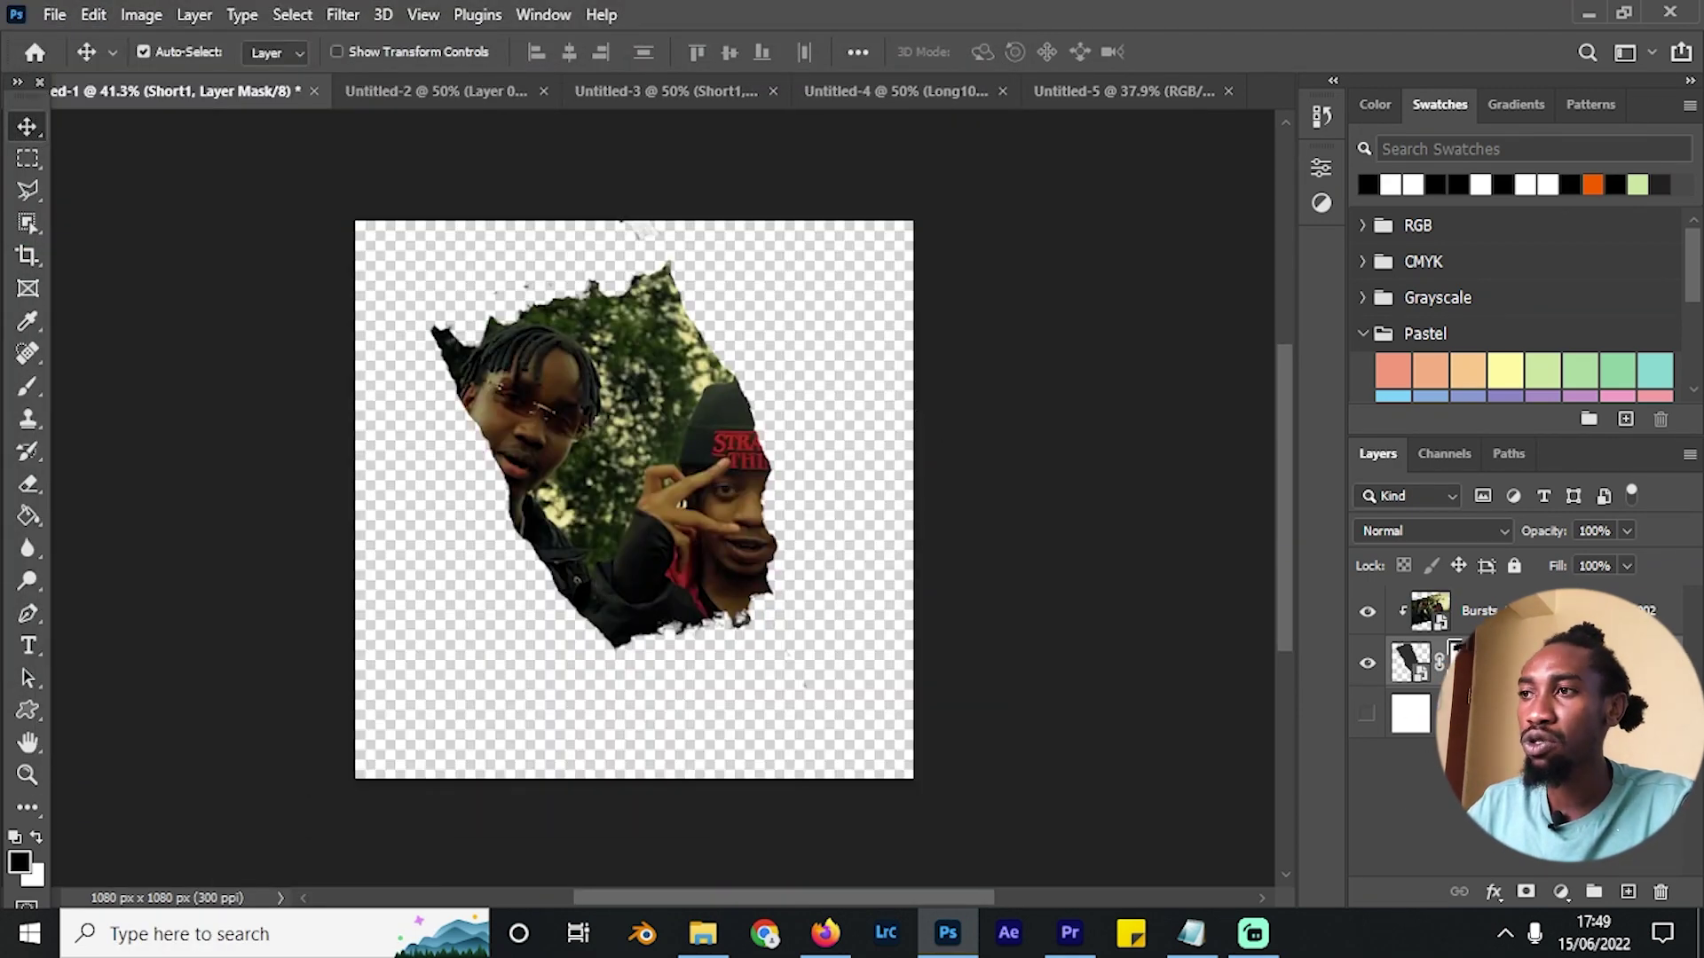
left_click(1509, 713)
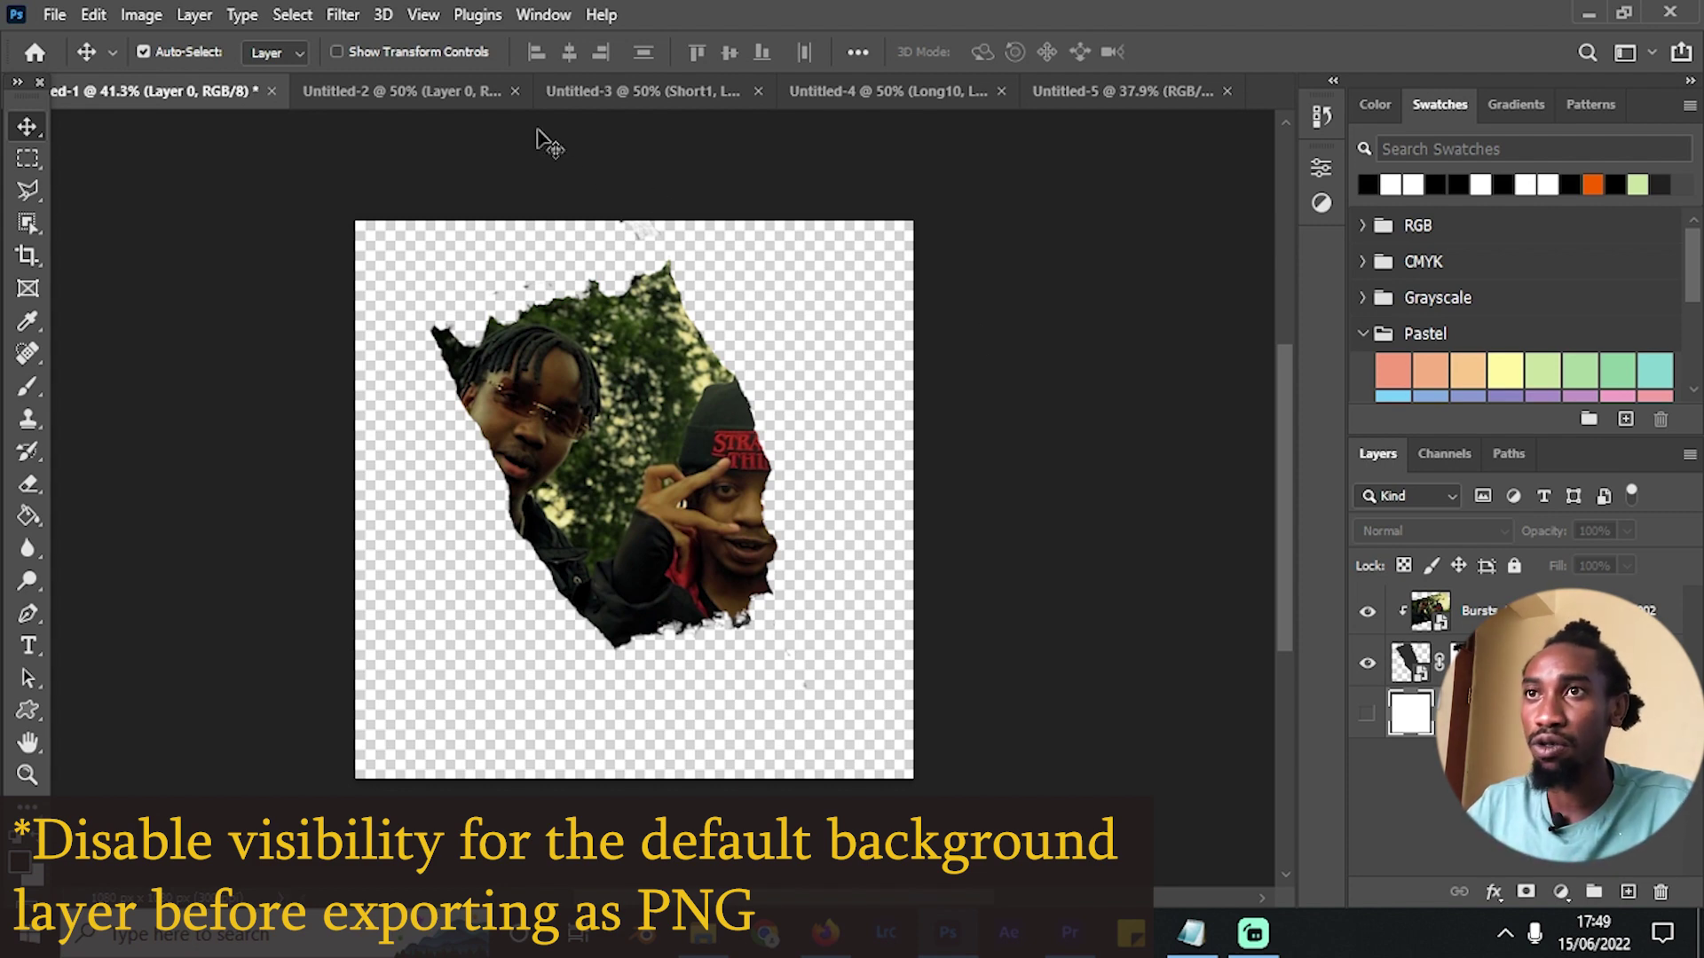
Hide the white background layer in the second document and quick-export its cutout as the PNG file 102 in the Photo burst folder.
left_click(408, 88)
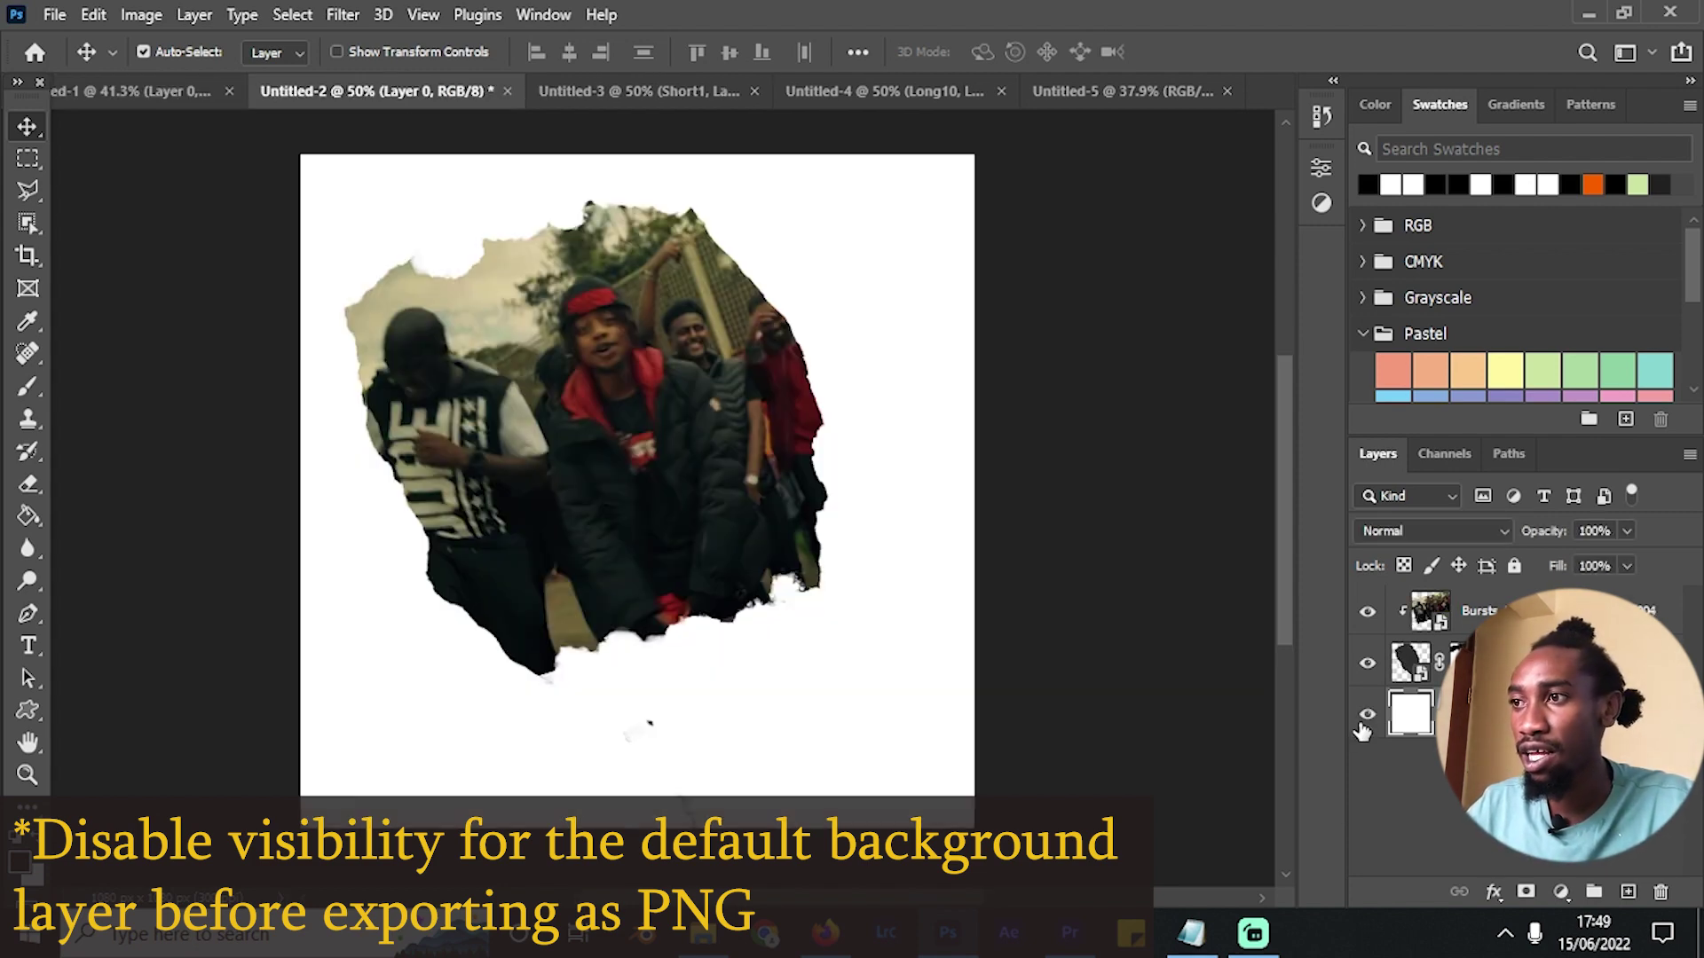
left_click(1364, 716)
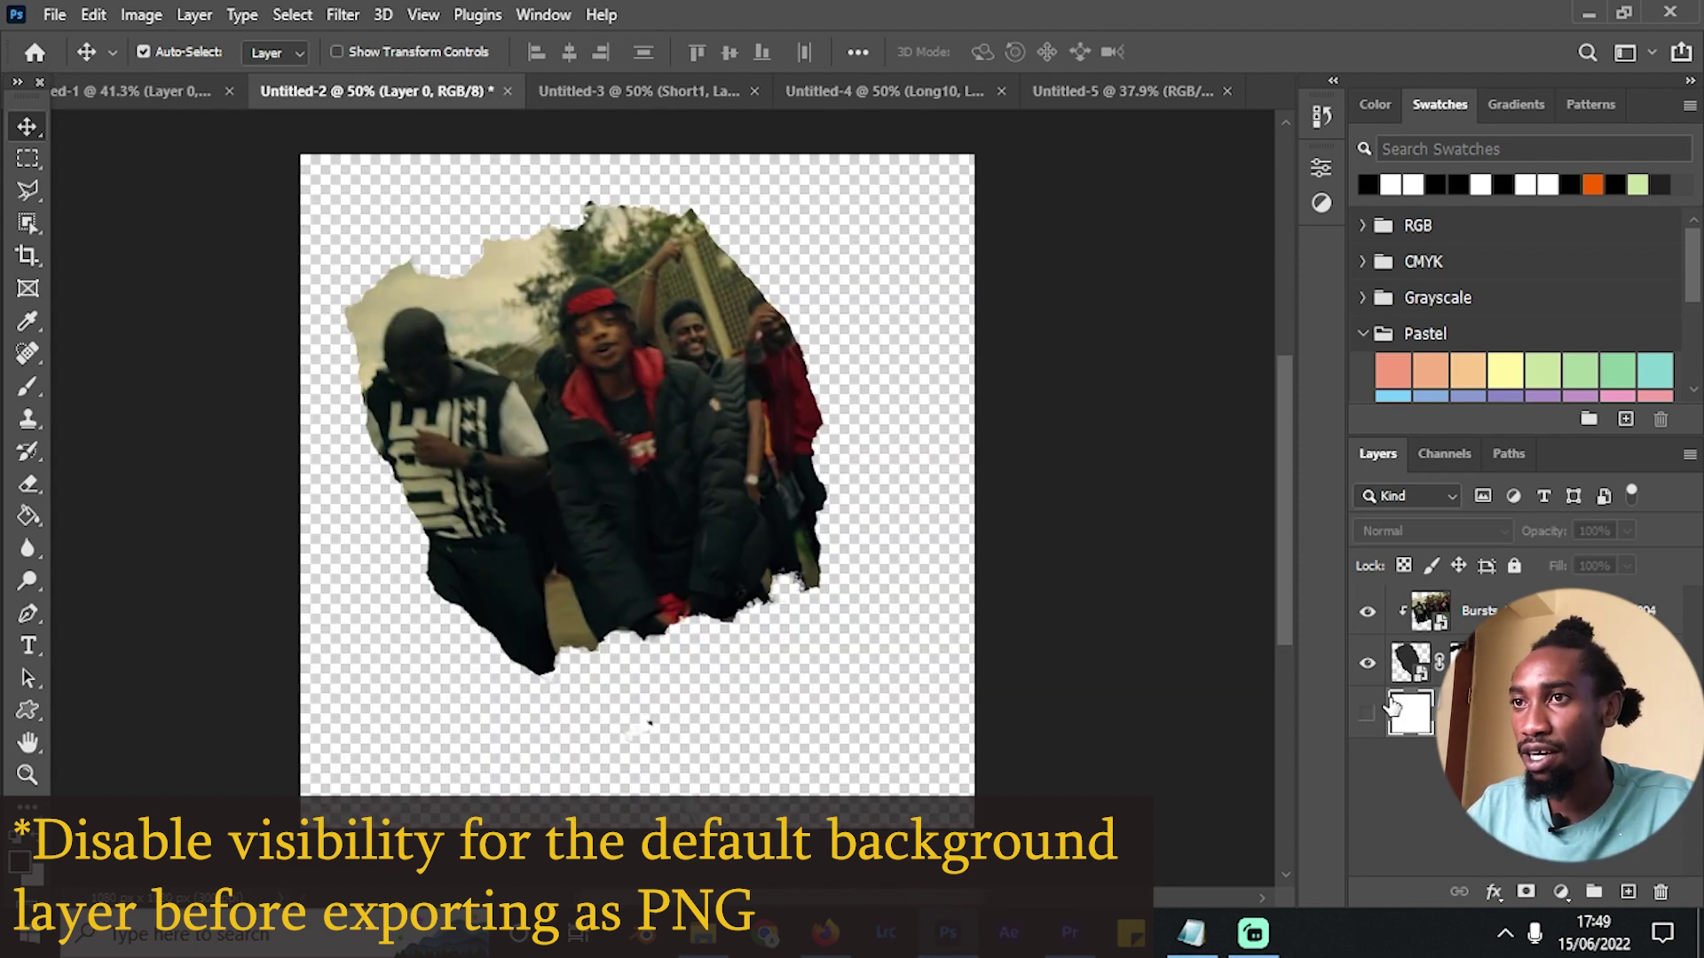
left_click(55, 14)
mouse_move(202, 408)
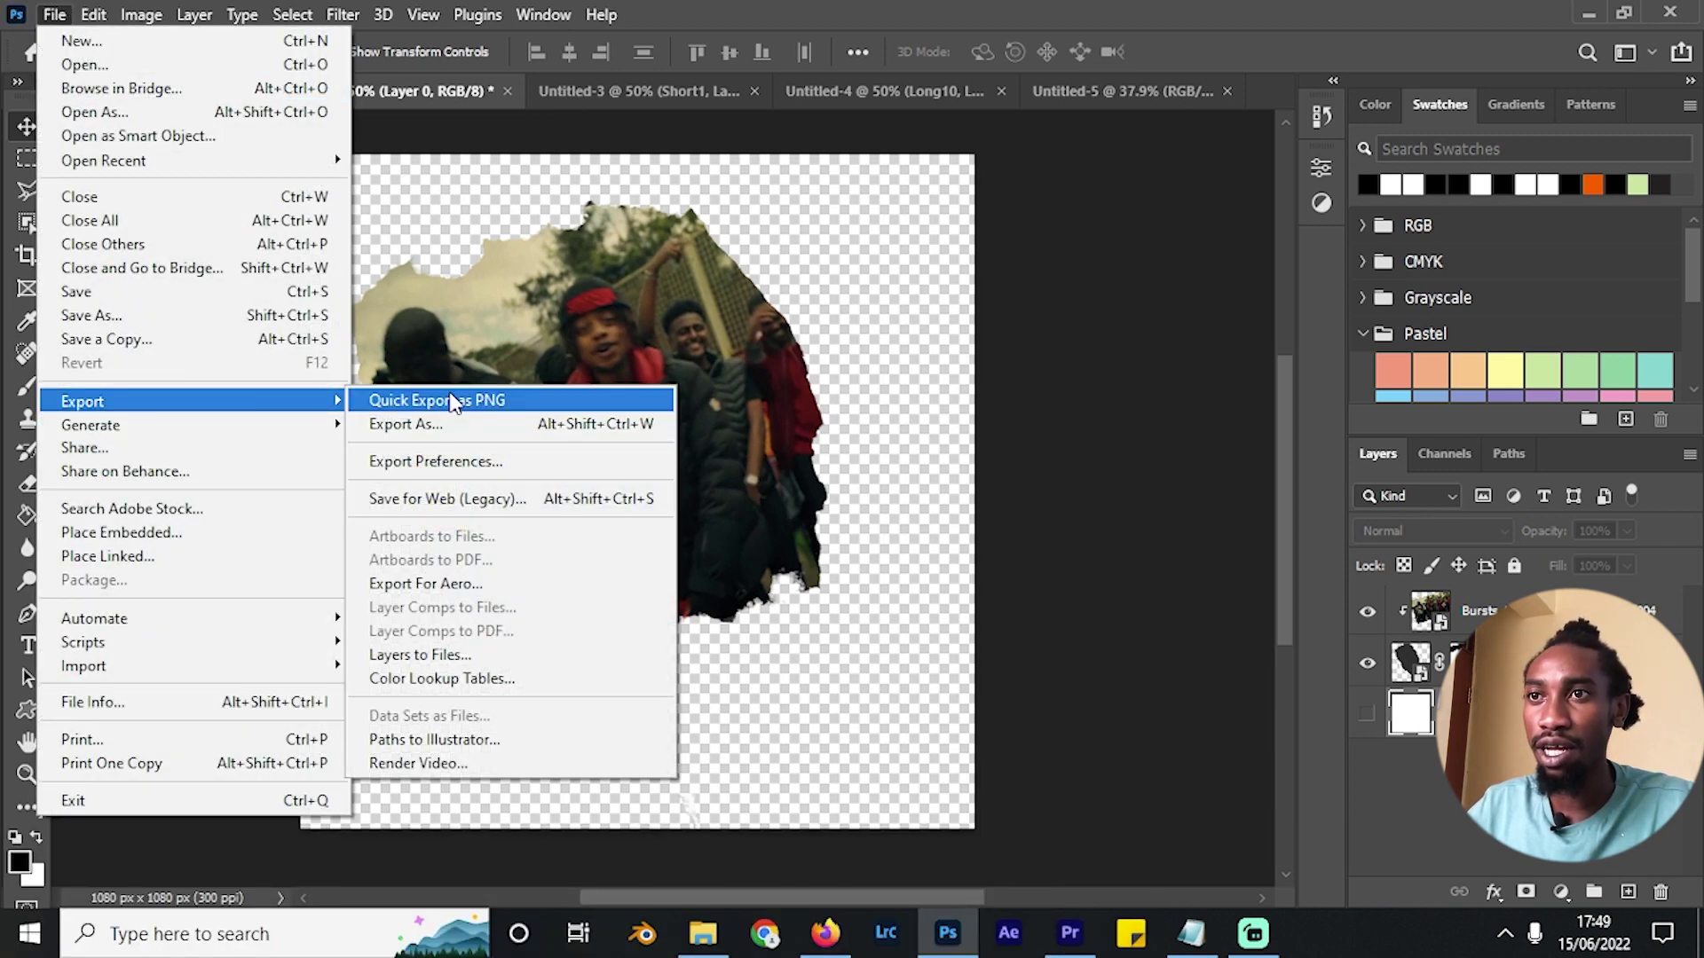
left_click(453, 402)
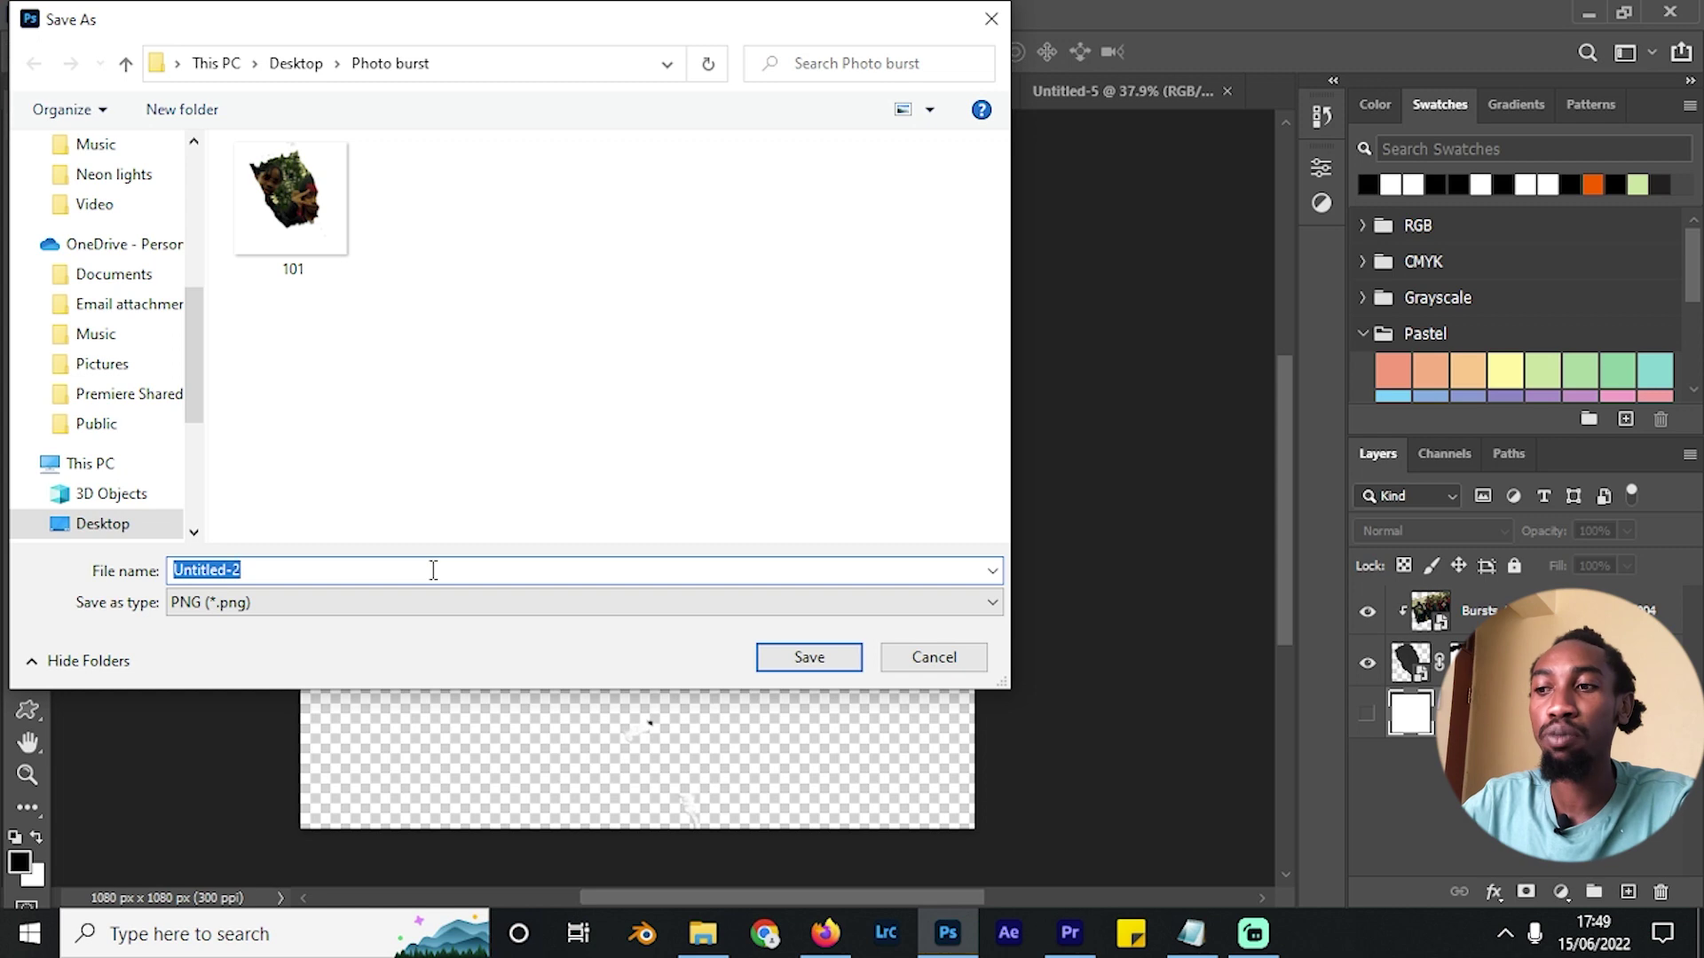
type("1012")
key("BackSpace")
key("BackSpace")
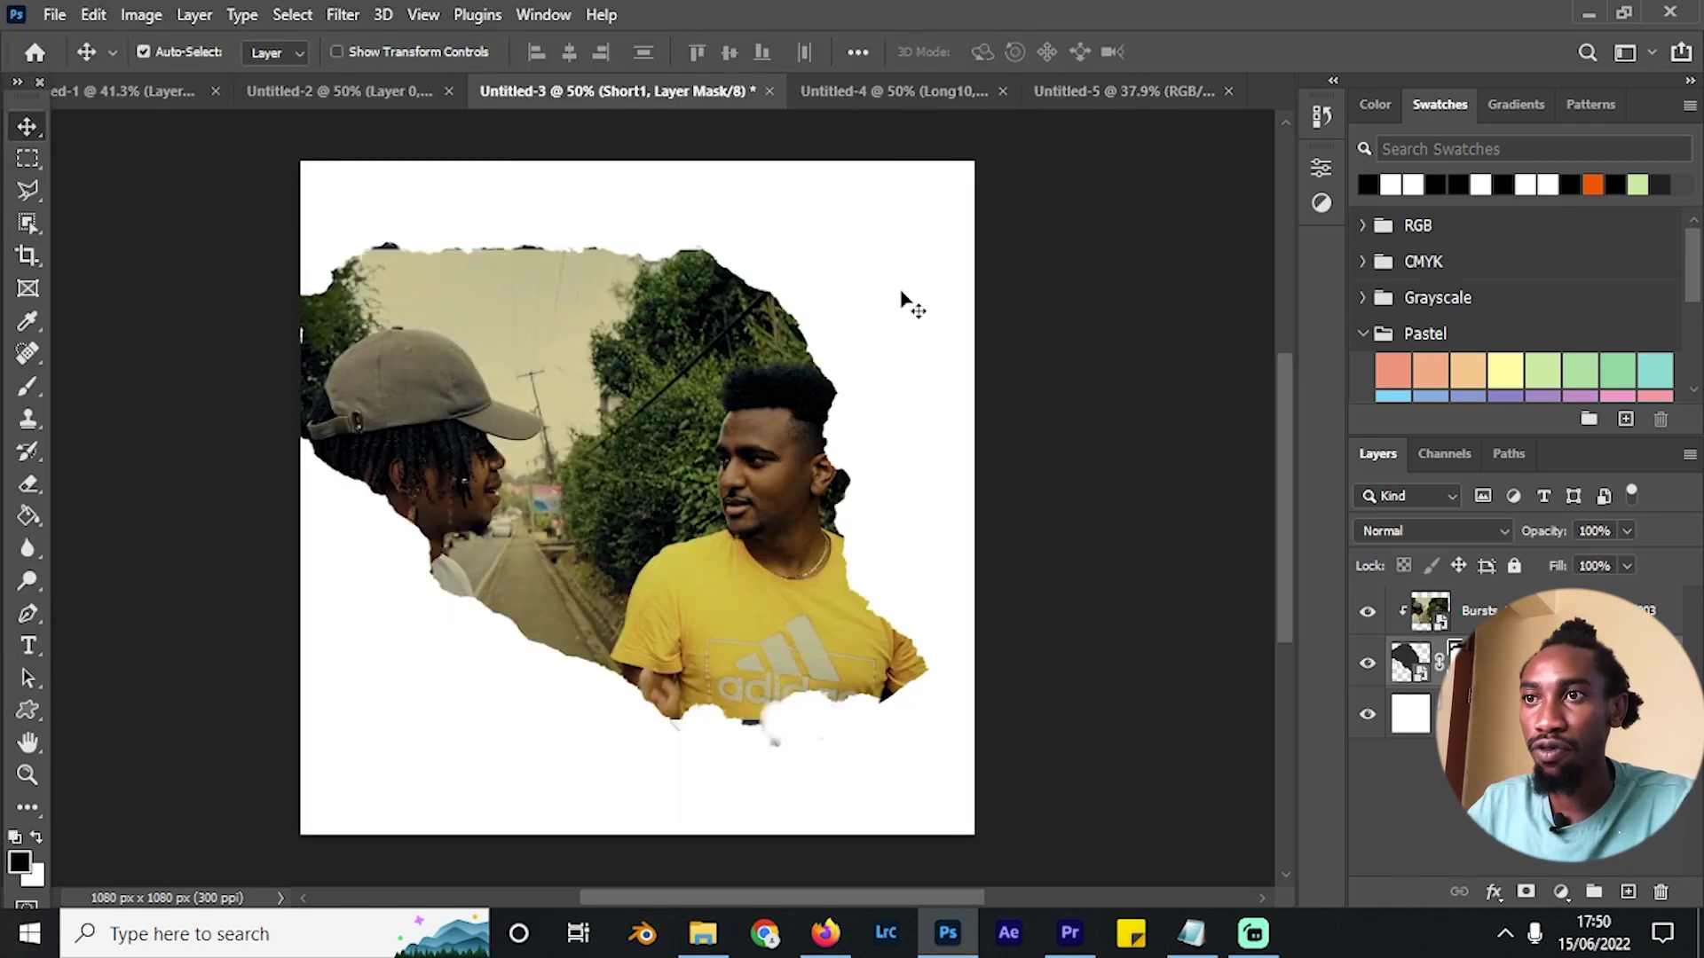
Hide the white background layer in the third document and start exporting its cutout.
left_click(1368, 717)
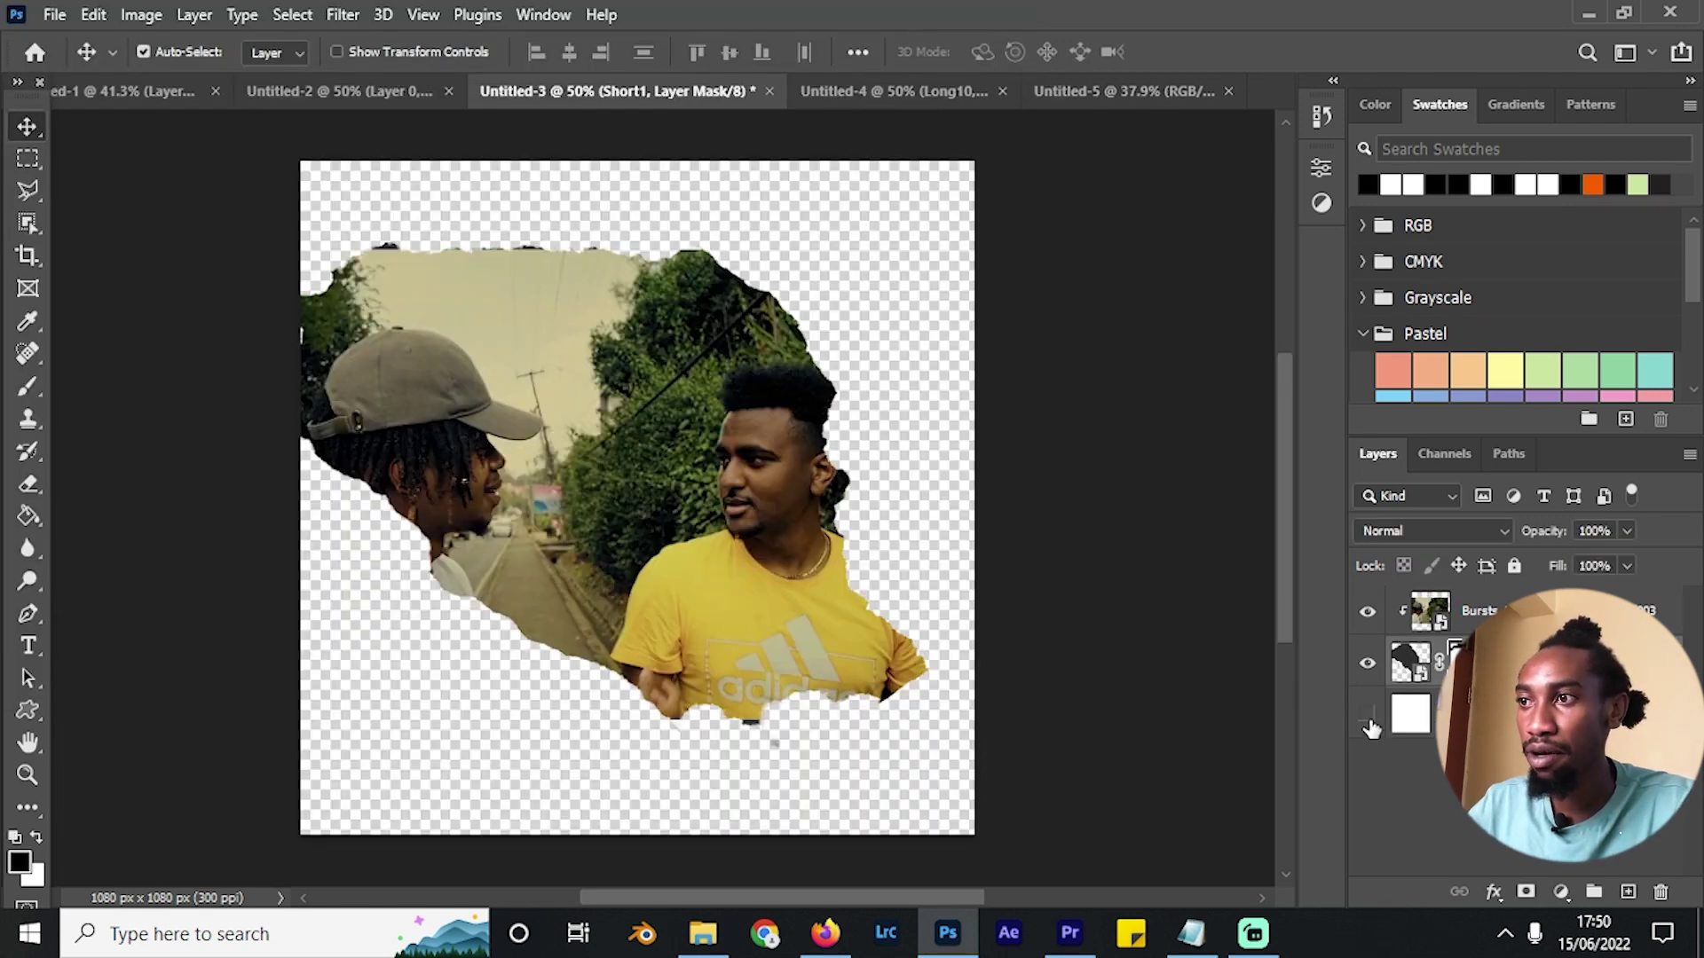
left_click(1457, 714)
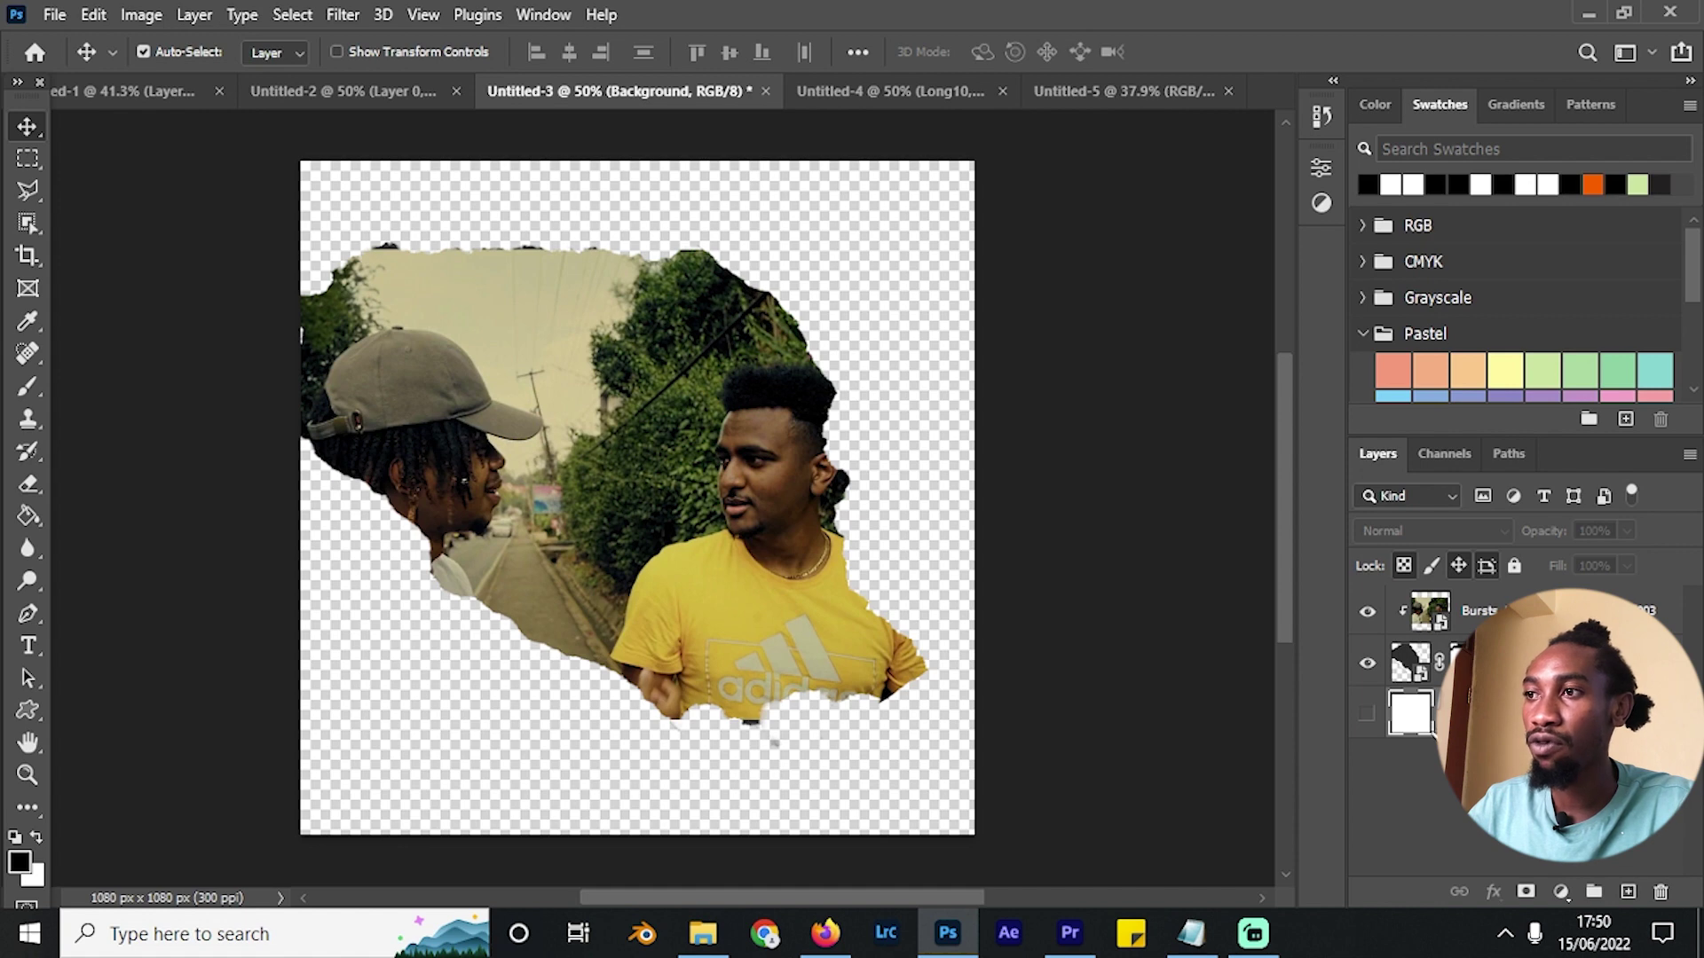
left_click(55, 18)
mouse_move(222, 401)
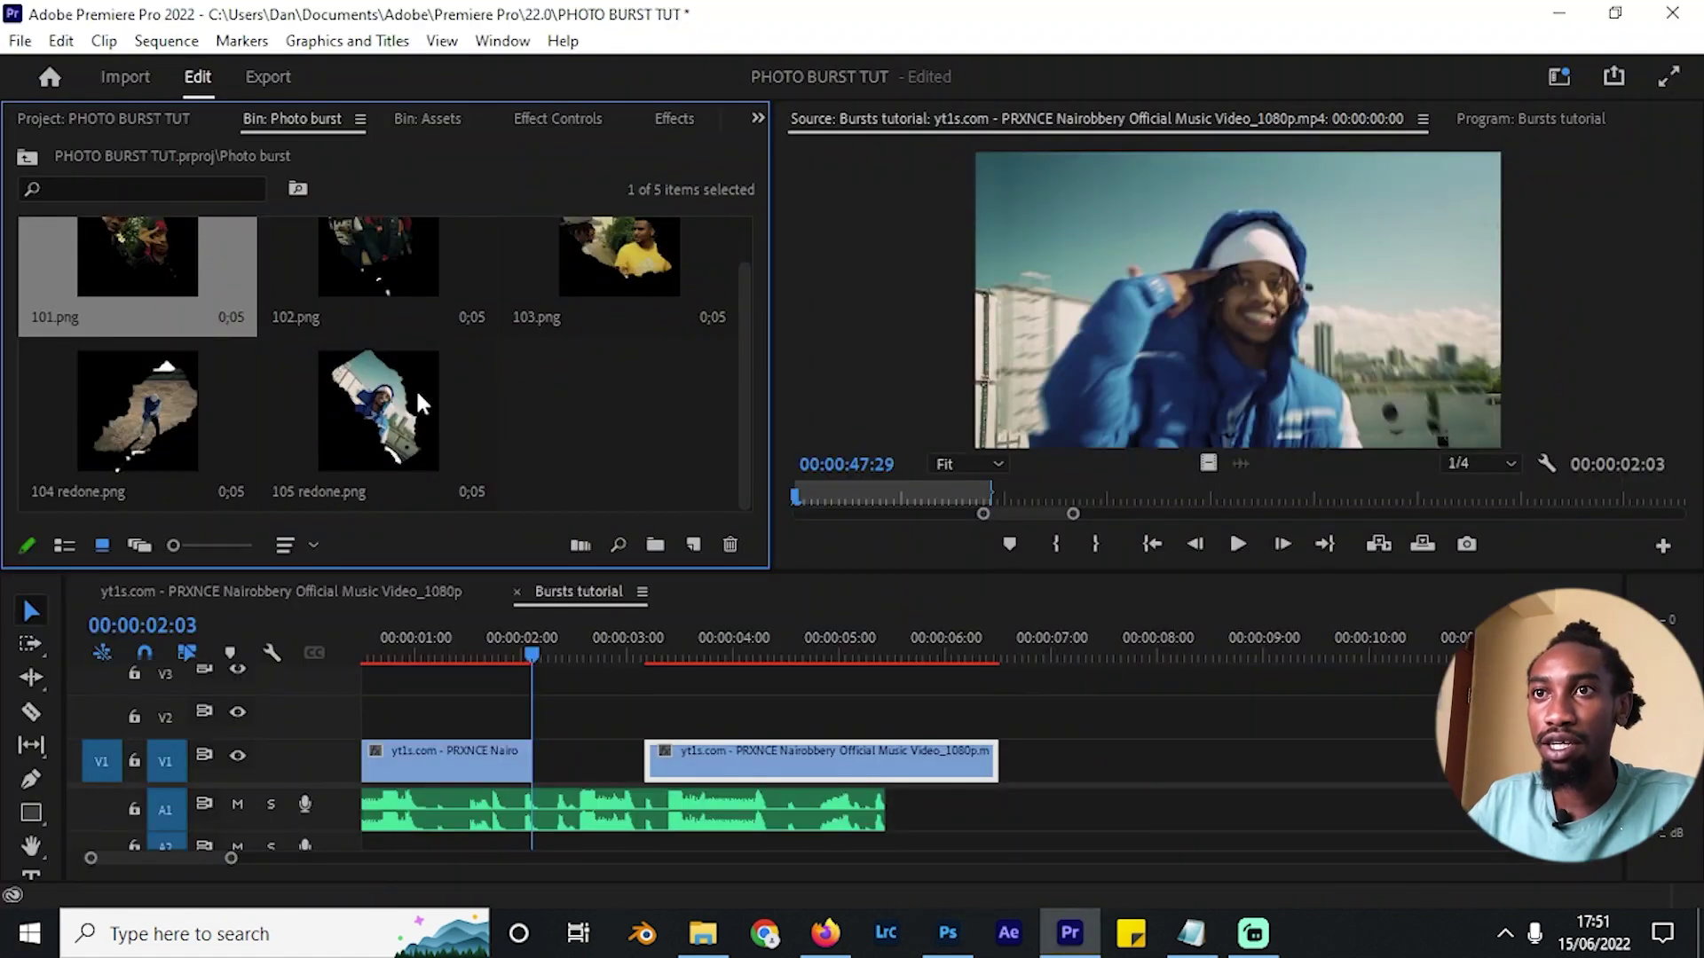
In Premiere Pro, select all five PNG cutouts in the Photo burst bin and place them on the Bursts tutorial timeline from 00:00:02:03.
key("ctrl+a")
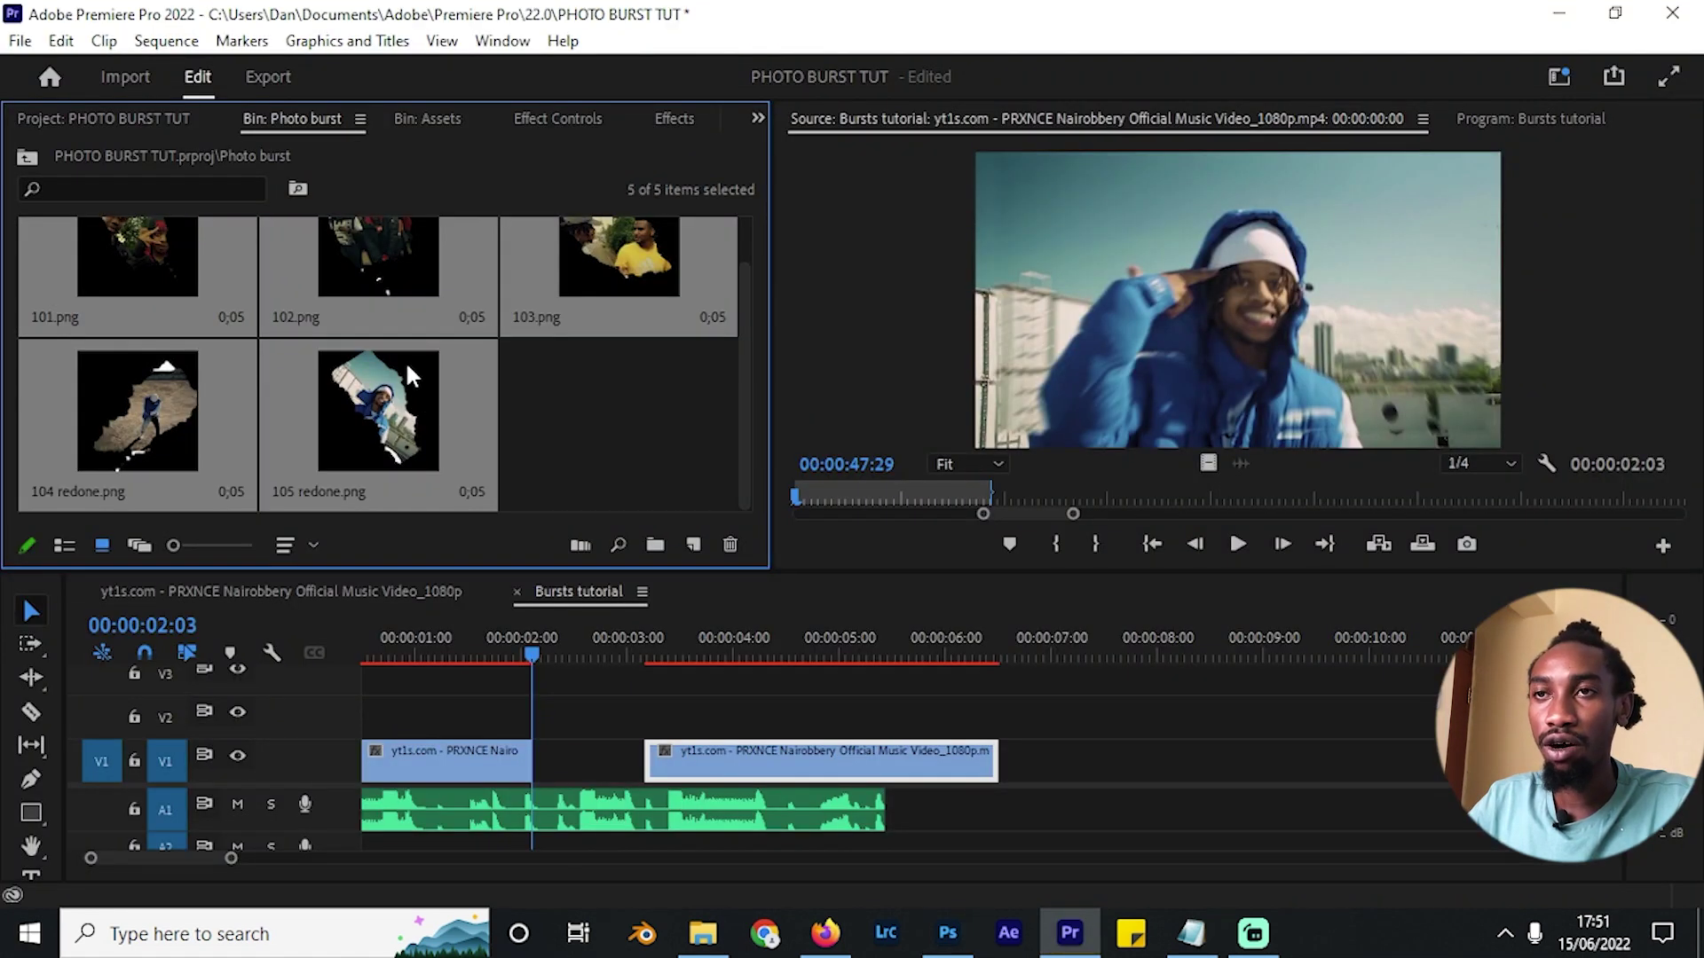
left_click(634, 391)
left_click(182, 282)
left_click(385, 415, "shift")
left_click_drag(581, 621, 587, 740)
Raise the last four cutout clips to track V3, leaving 101.png on V2.
key("=")
left_click_drag(827, 756, 701, 721)
left_click_drag(701, 726, 701, 685)
key("shift+Right")
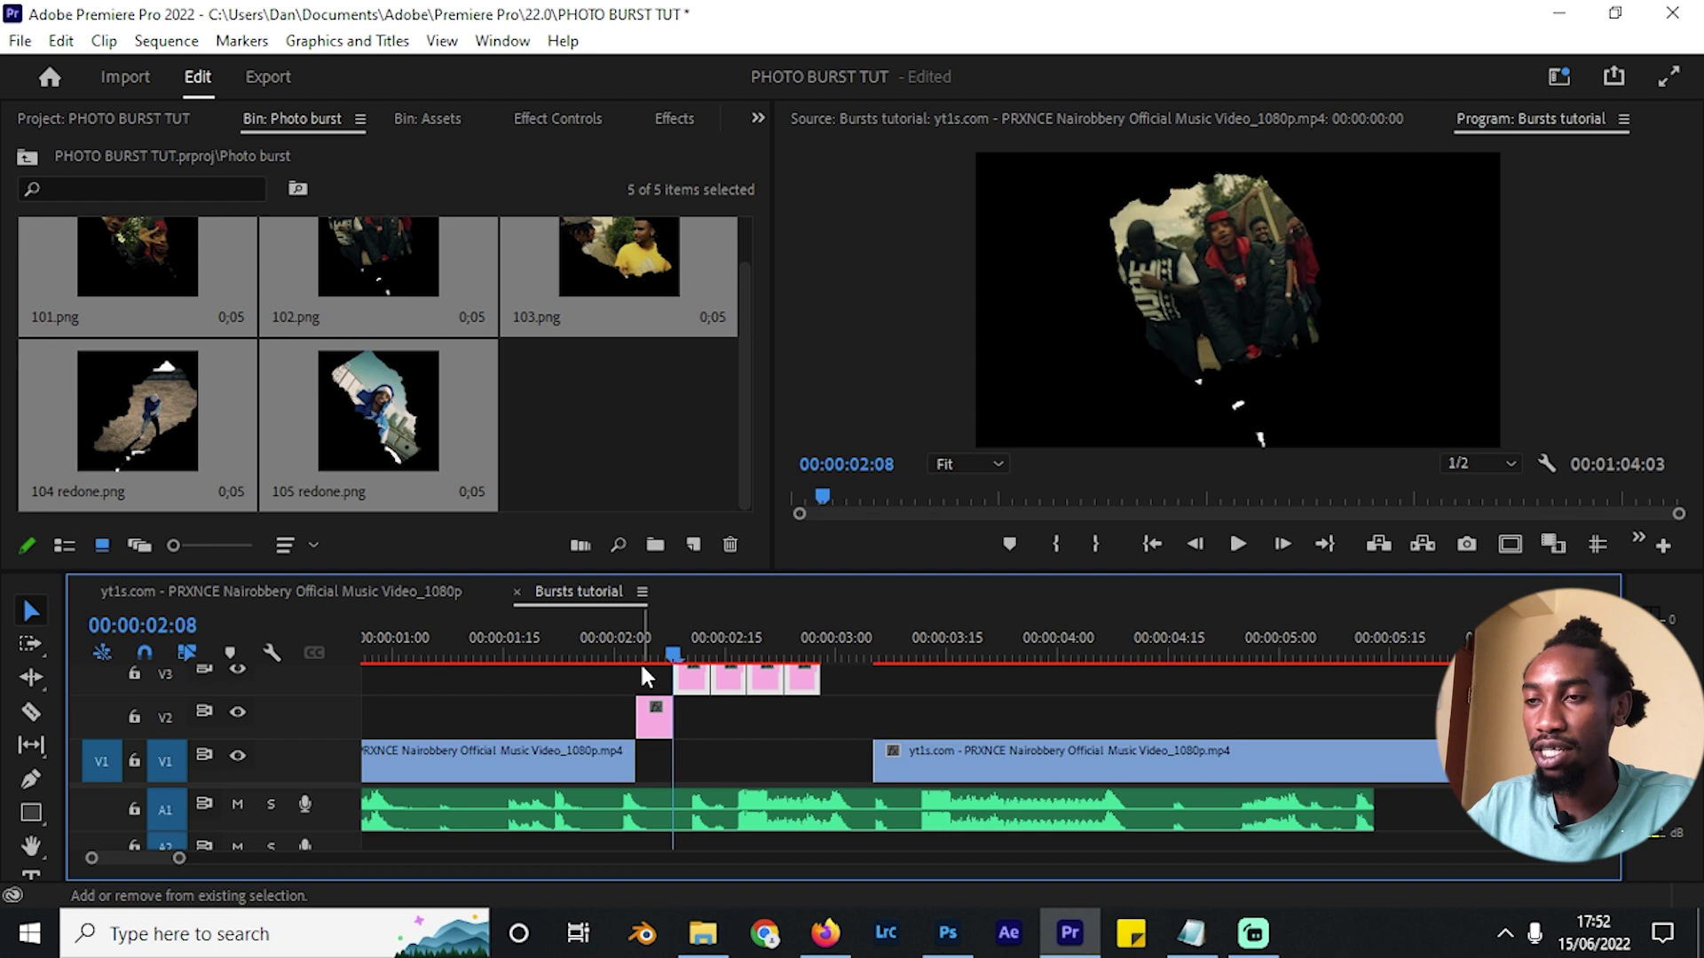
left_click(611, 681)
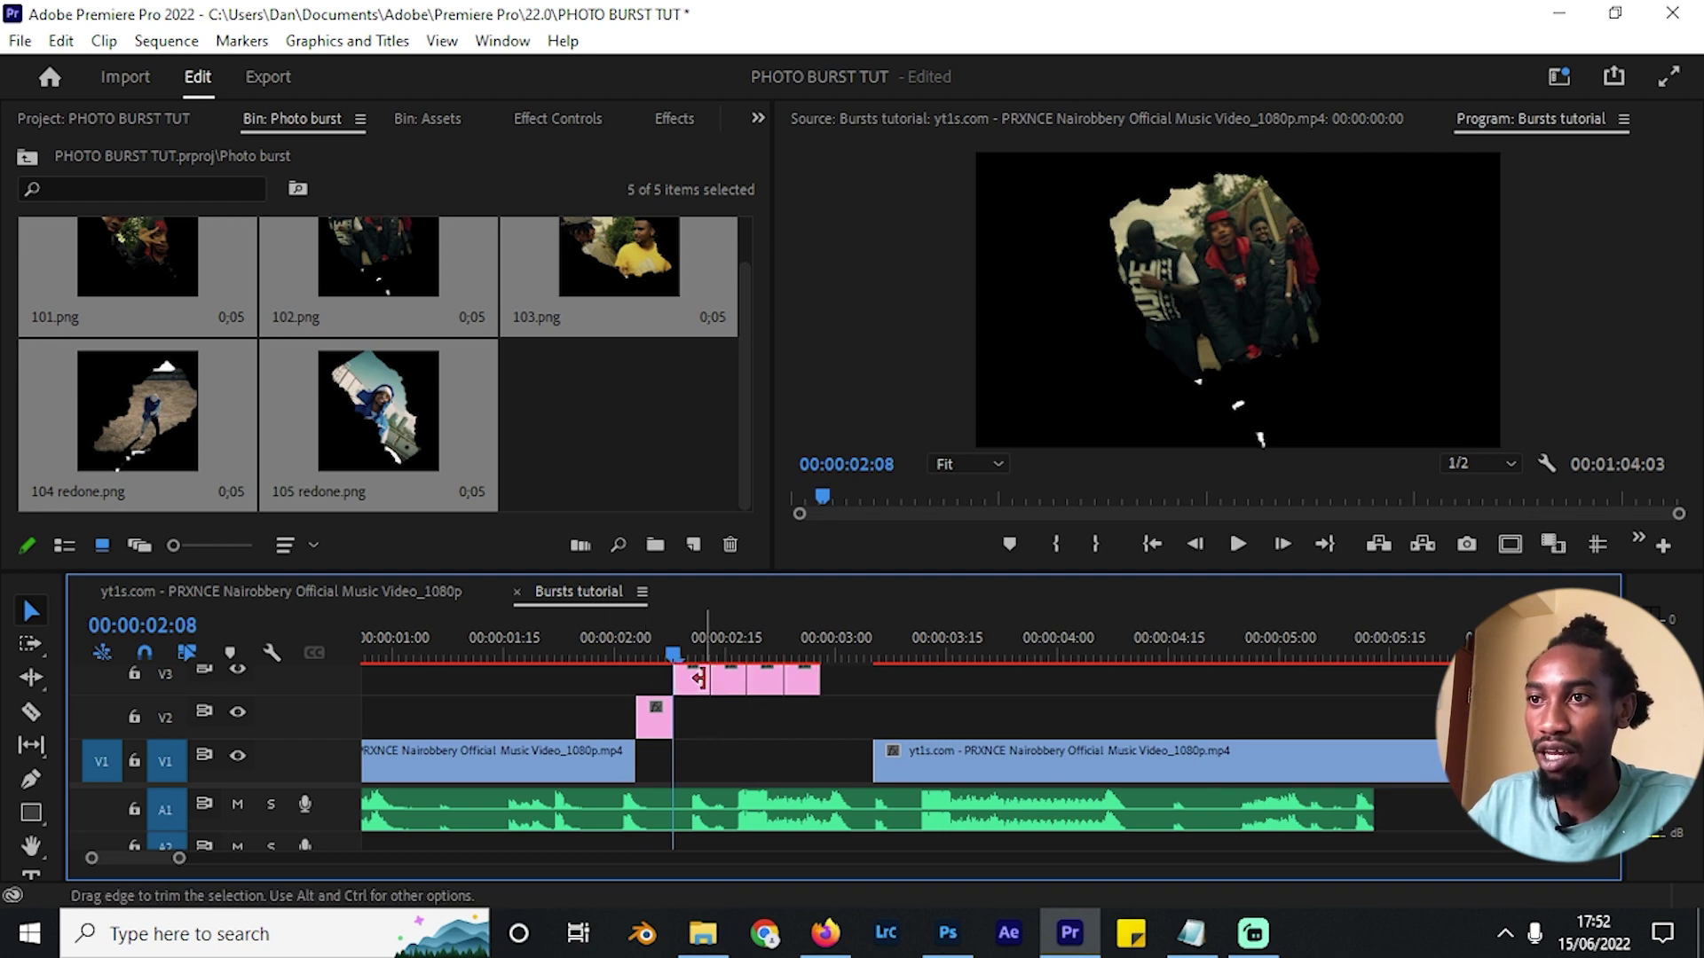
Stagger the remaining cutouts upward, with 103.png on V4, 104 redone.png on V5 and 105 redone.png on V6.
key("grave")
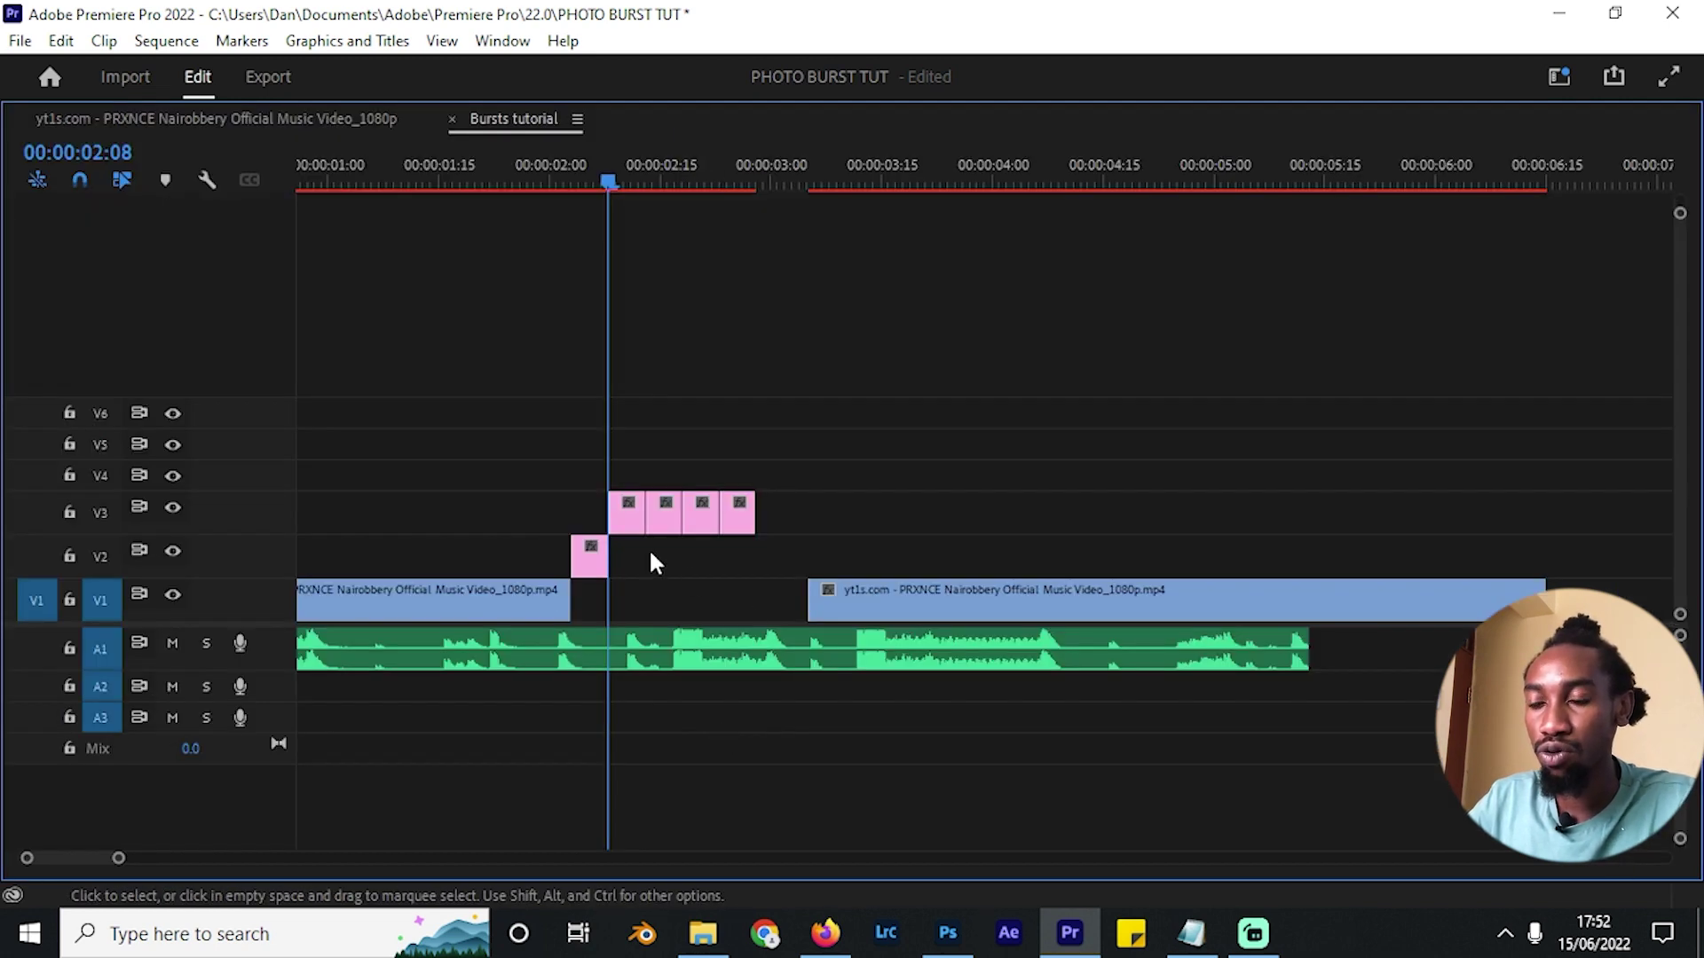
key("=")
key("=")
left_click_drag(715, 515, 791, 450)
left_click_drag(871, 505, 873, 414)
Extend the ends of all five cutout clips on V2 to V6 so they overlap in time.
left_click_drag(610, 565, 956, 557)
left_click_drag(724, 516, 1082, 515)
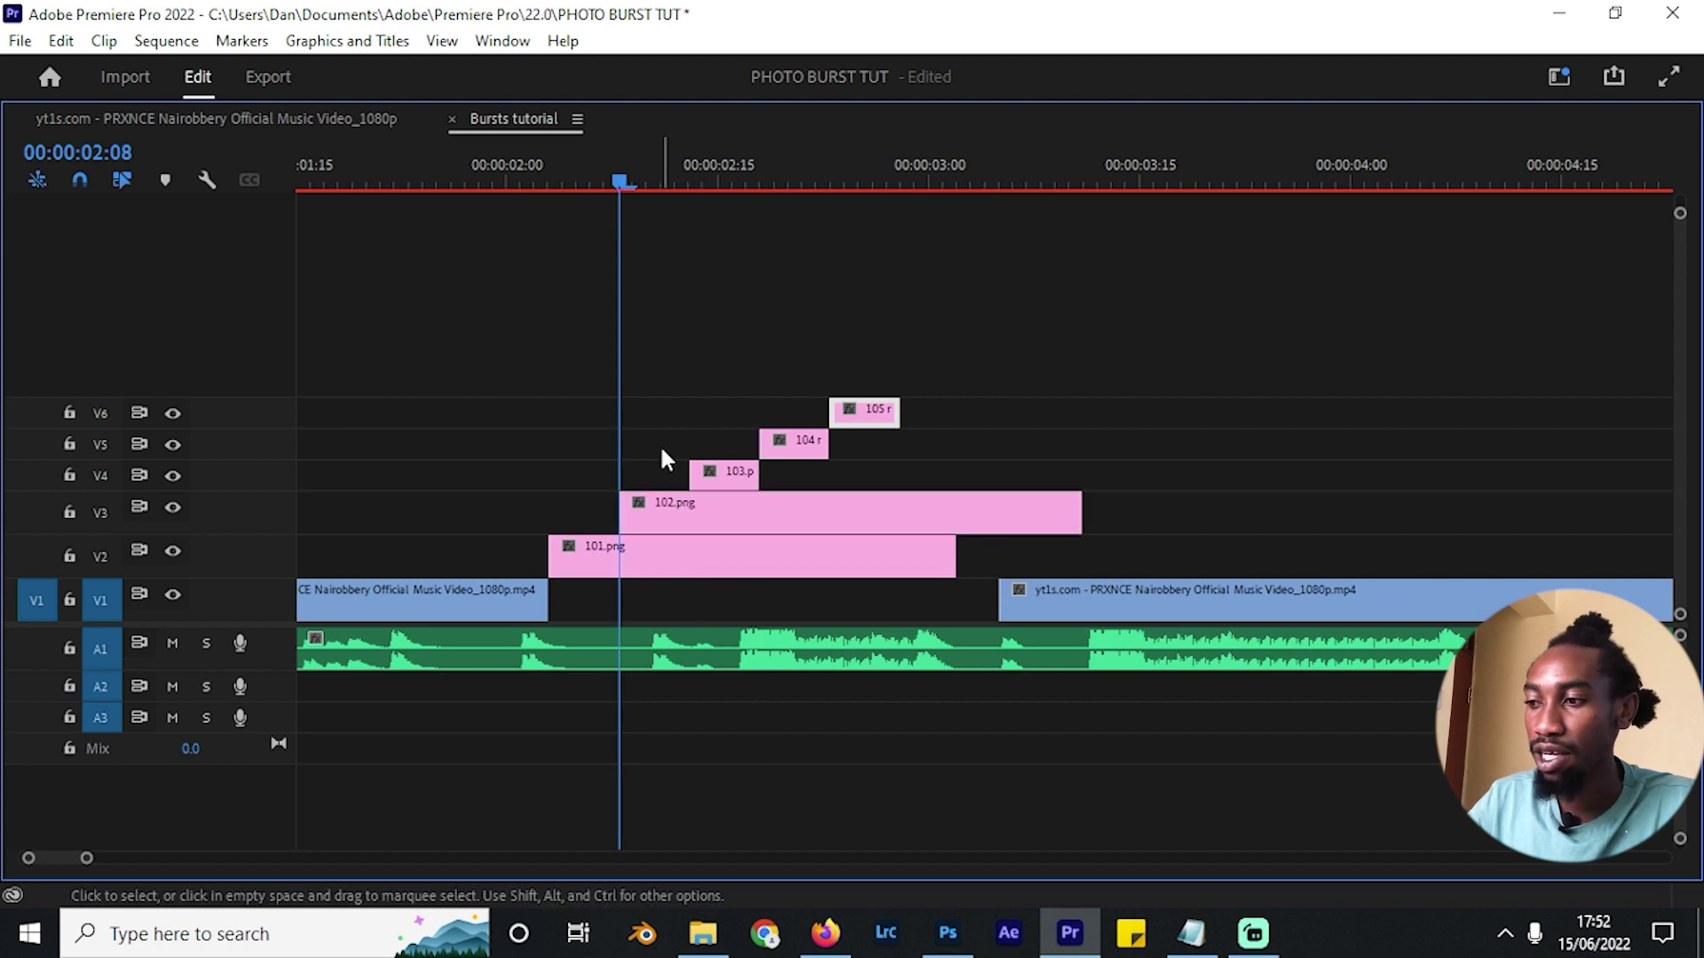
key("Down")
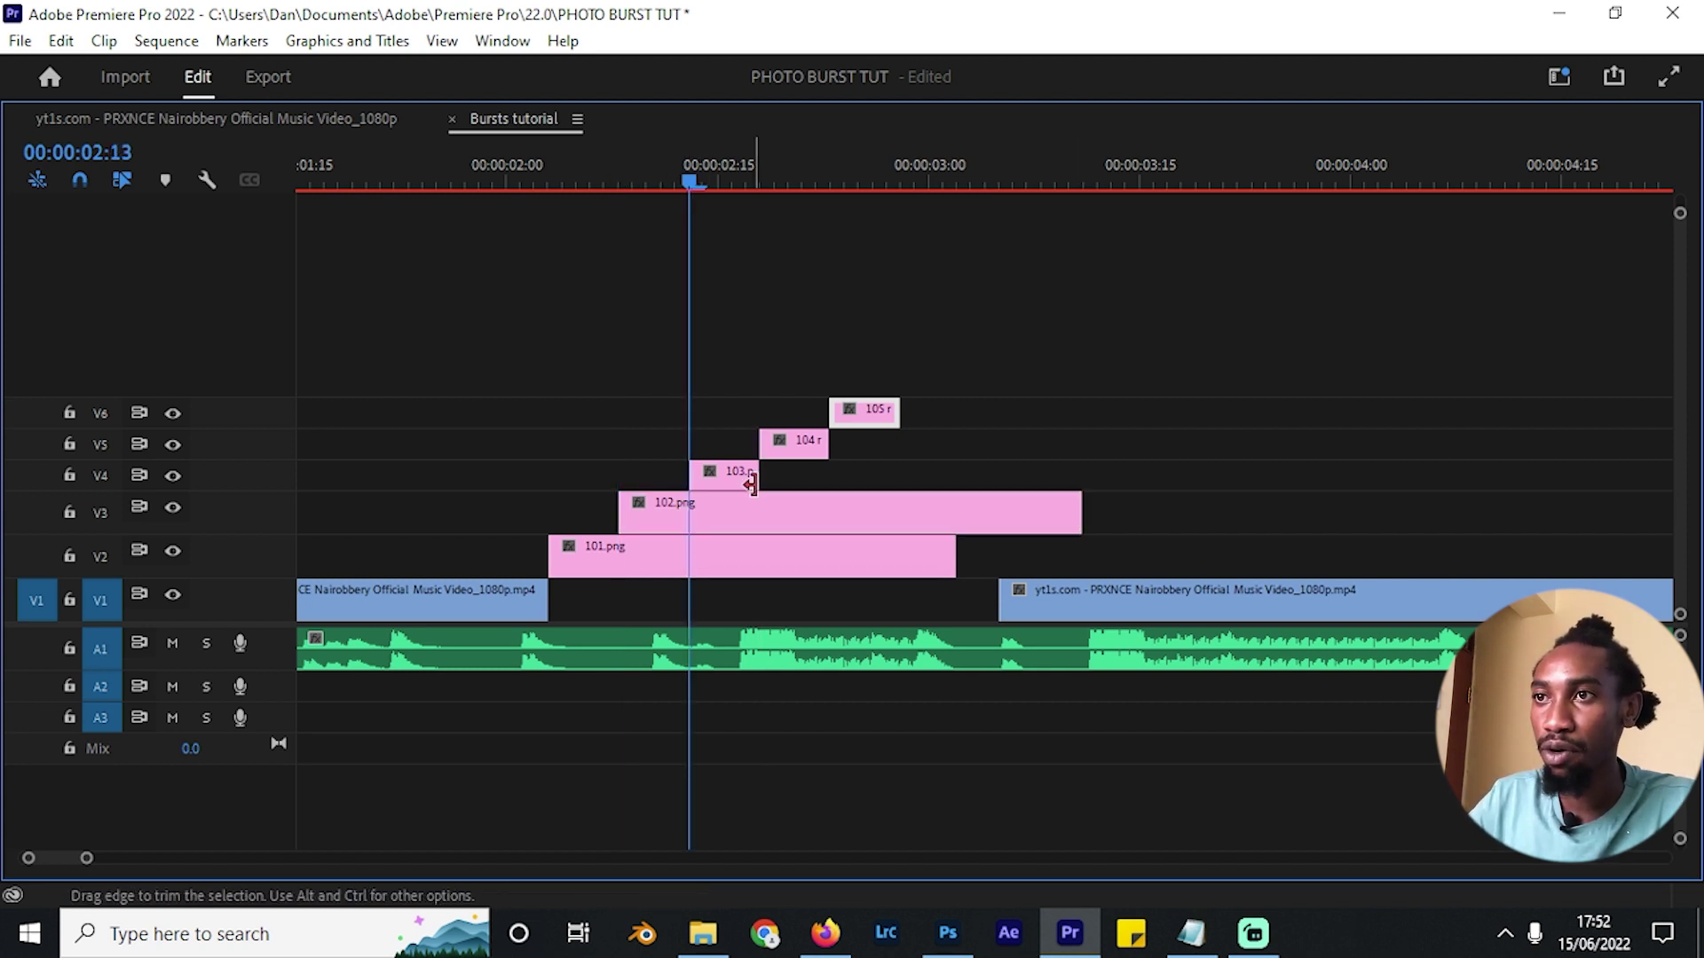
left_click_drag(750, 479, 1054, 476)
key("Down")
left_click_drag(828, 443, 969, 415)
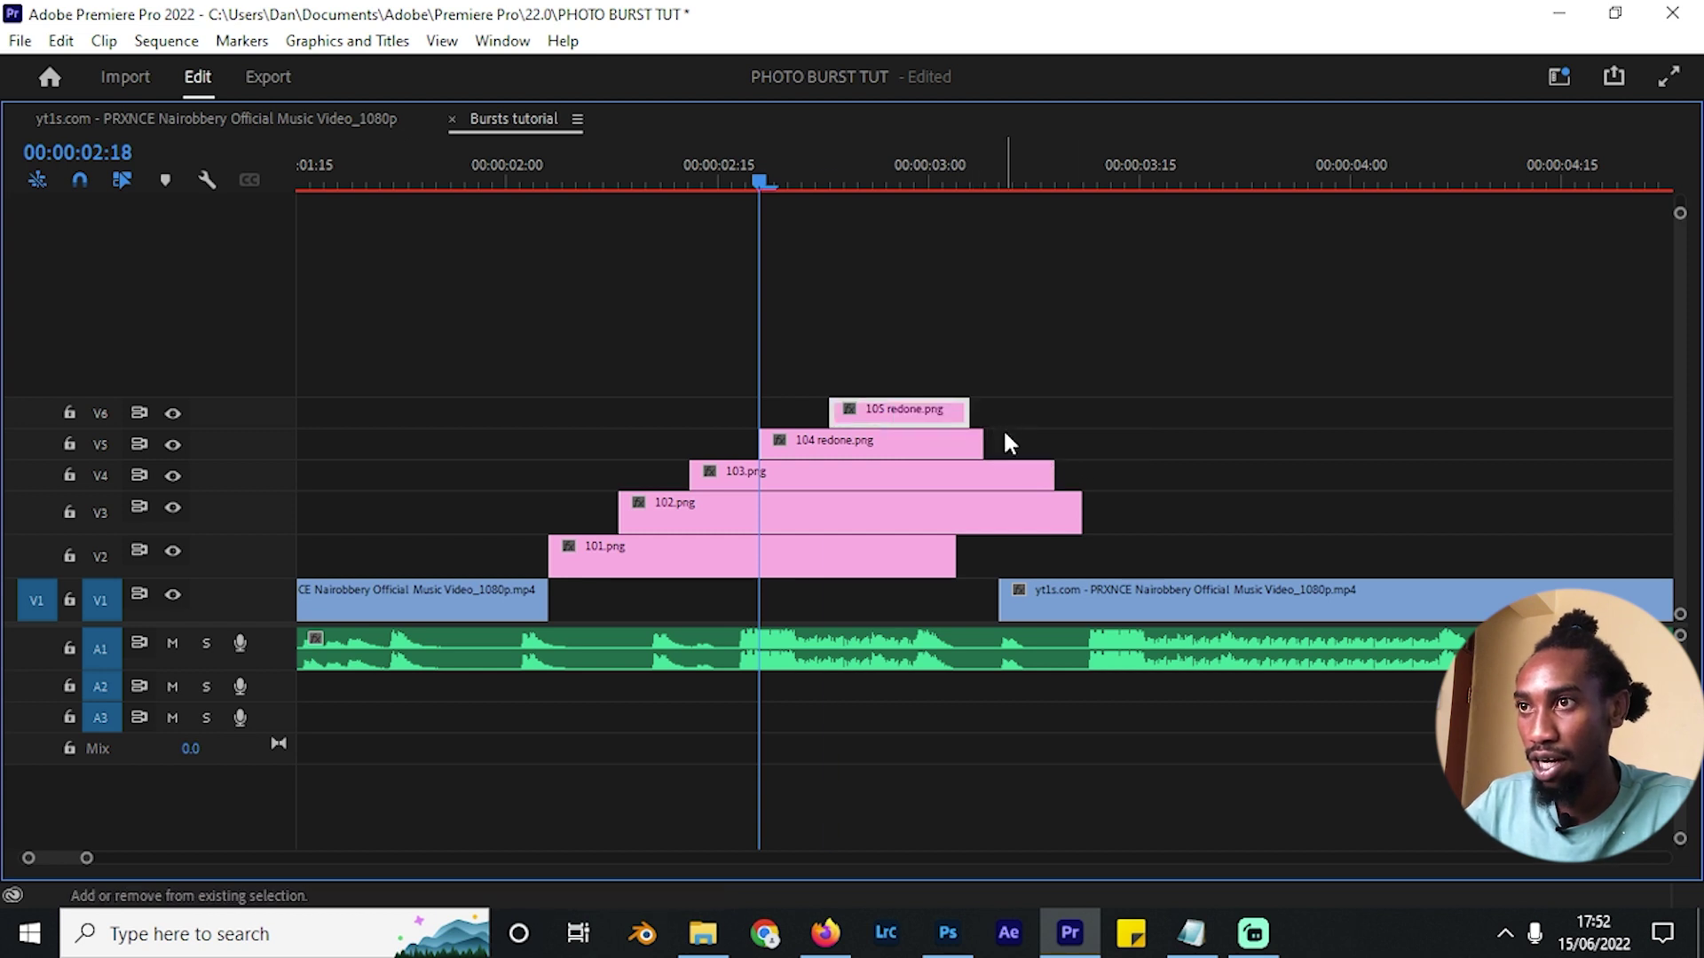
Trim all five cutout clips to end at 00:00:02:28 and move the following V1 video clip to start there.
key("shift+Right")
key("shift+Right")
key("shift+Right")
key("shift+Left")
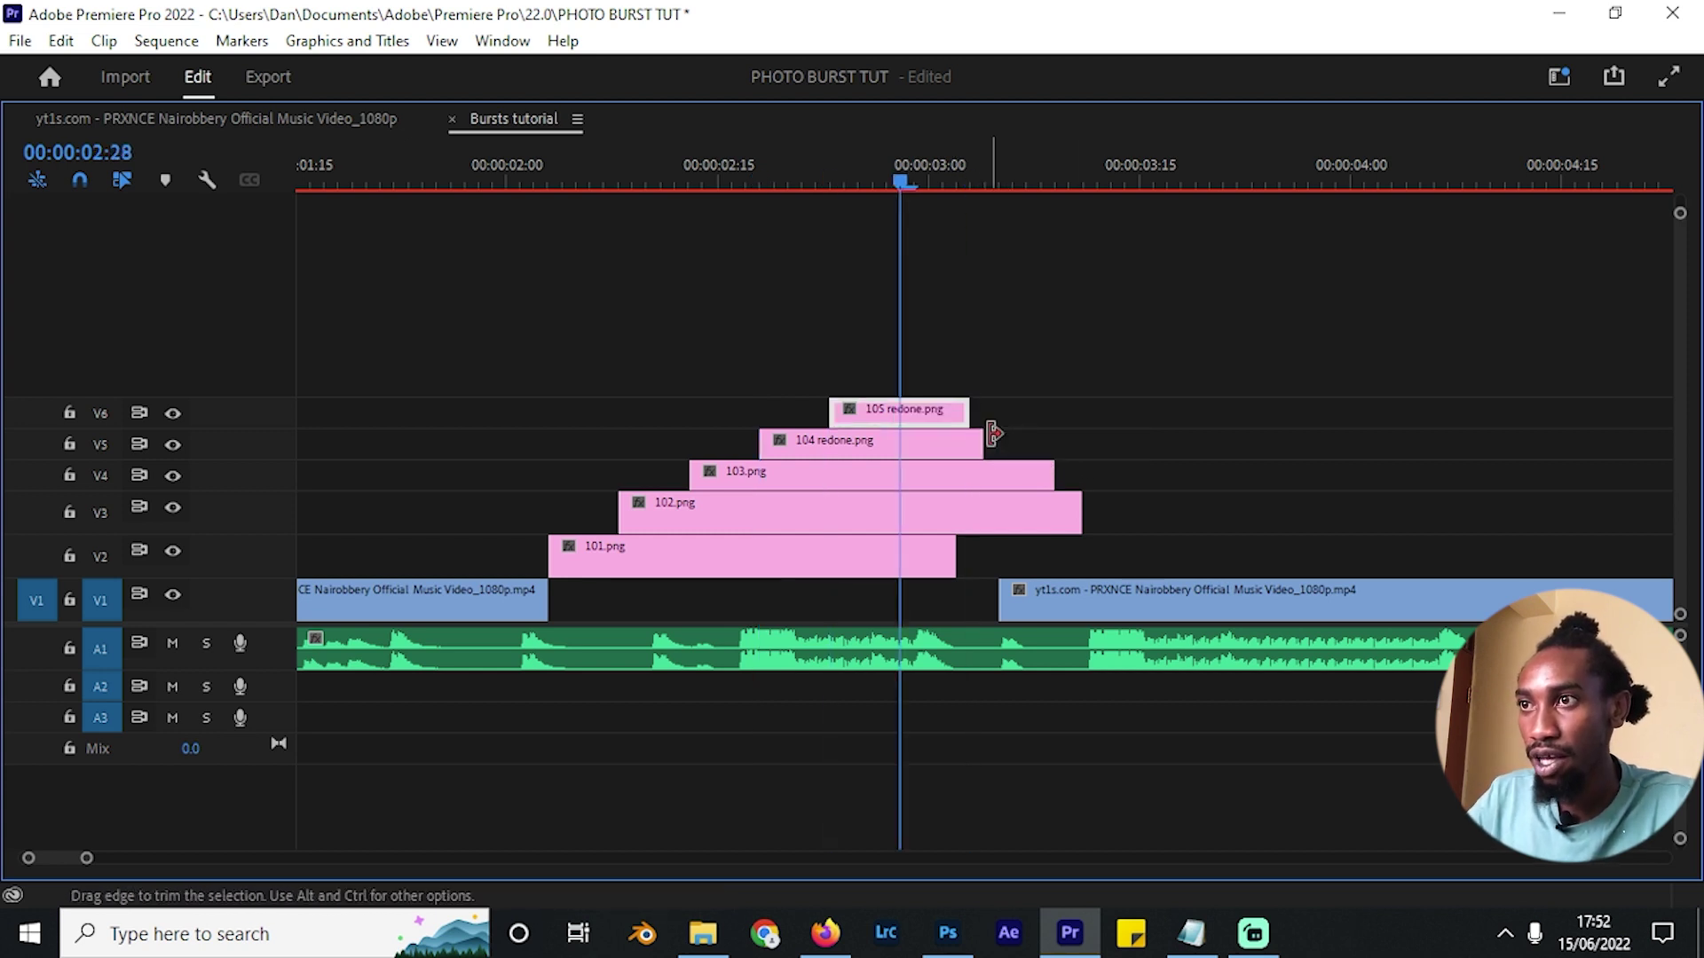
left_click_drag(971, 407, 899, 439)
left_click_drag(1038, 472, 899, 499)
left_click_drag(965, 556, 899, 556)
left_click_drag(1025, 593, 944, 599)
key("grave")
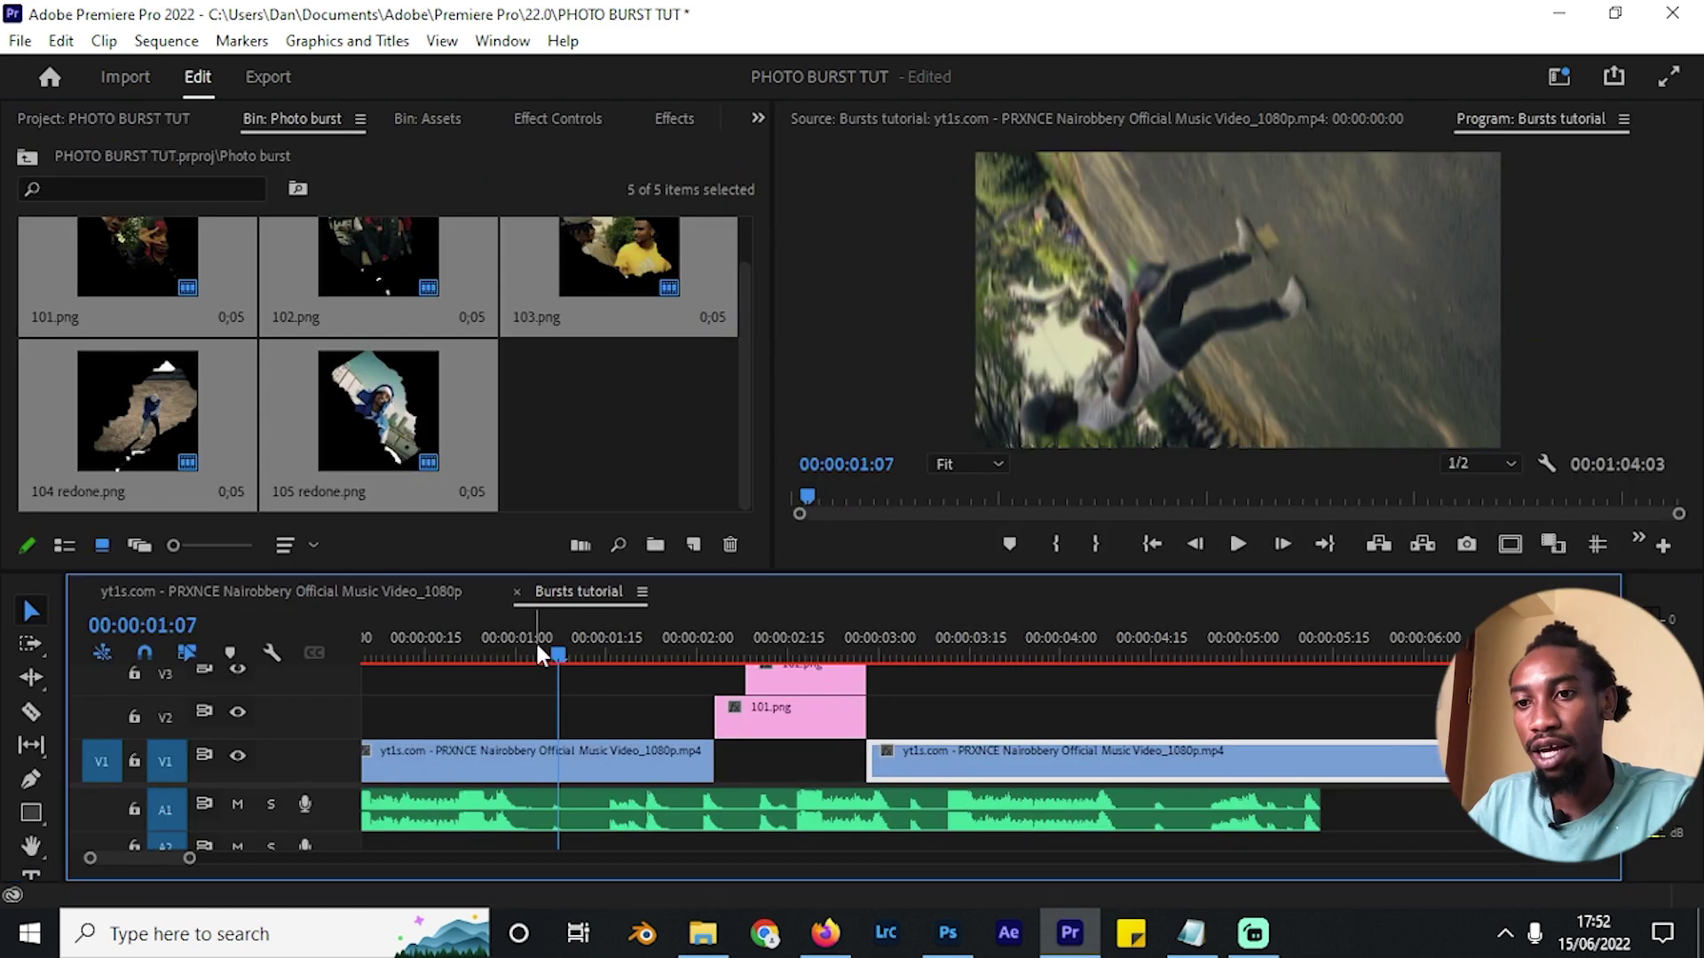
Raise the volume and play the sequence through the photo burst to check its timing.
key("XF86AudioRaiseVolume")
left_click(406, 648)
key("space")
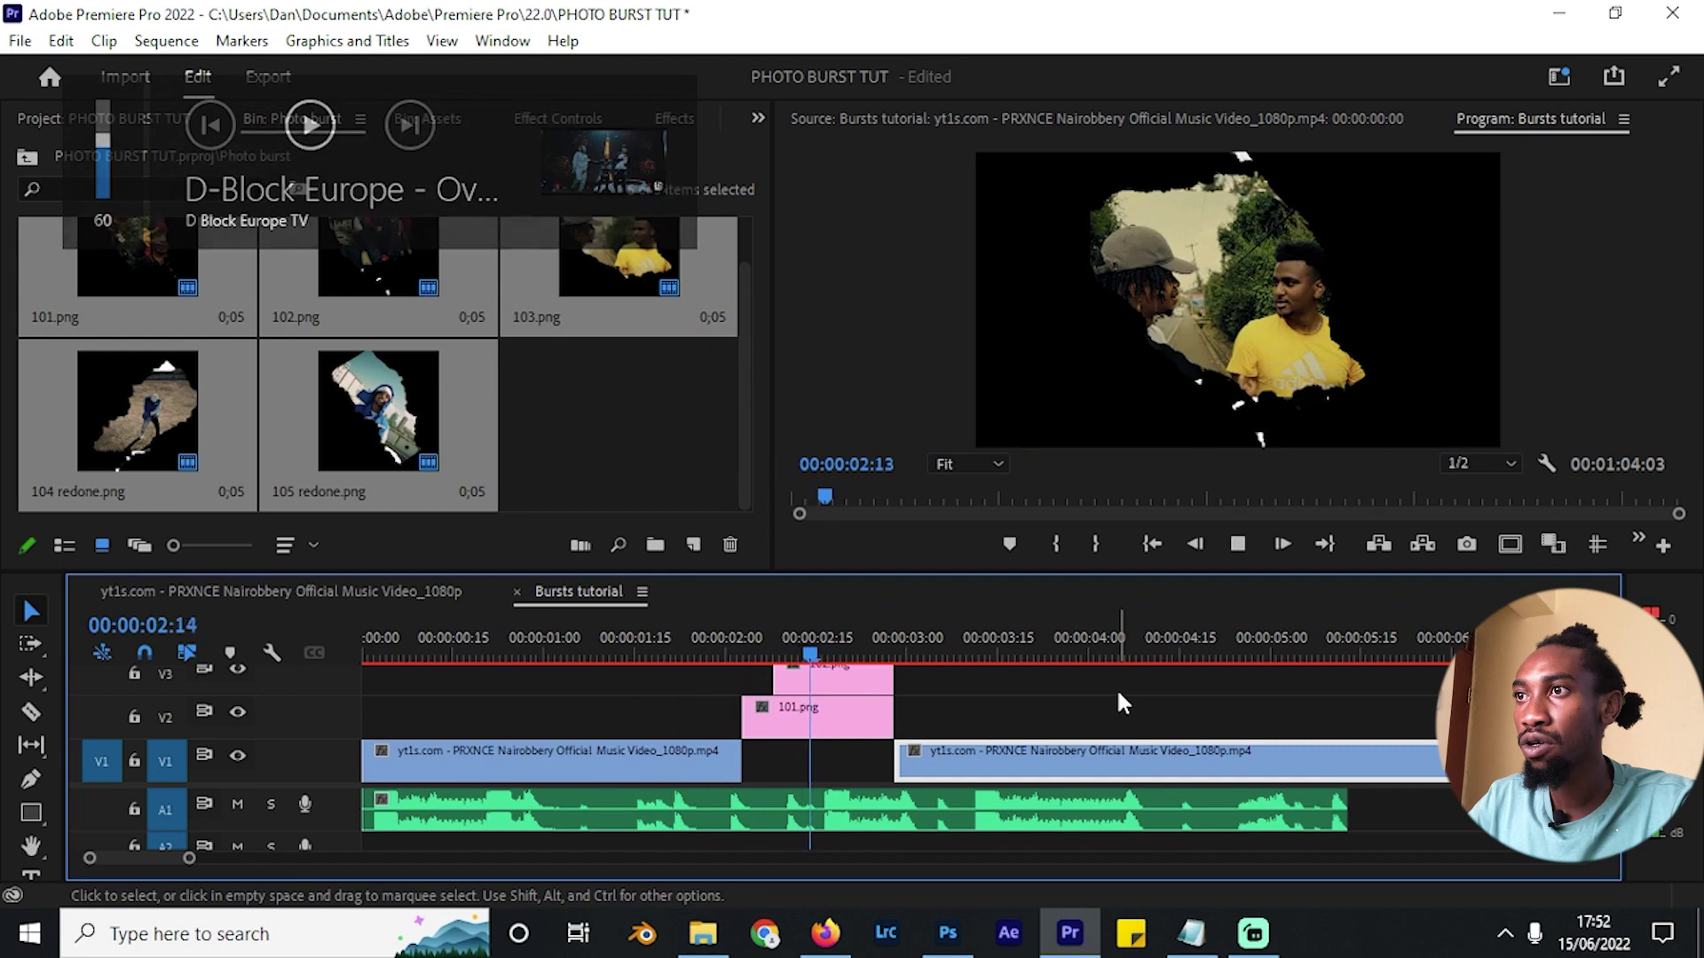
key("space")
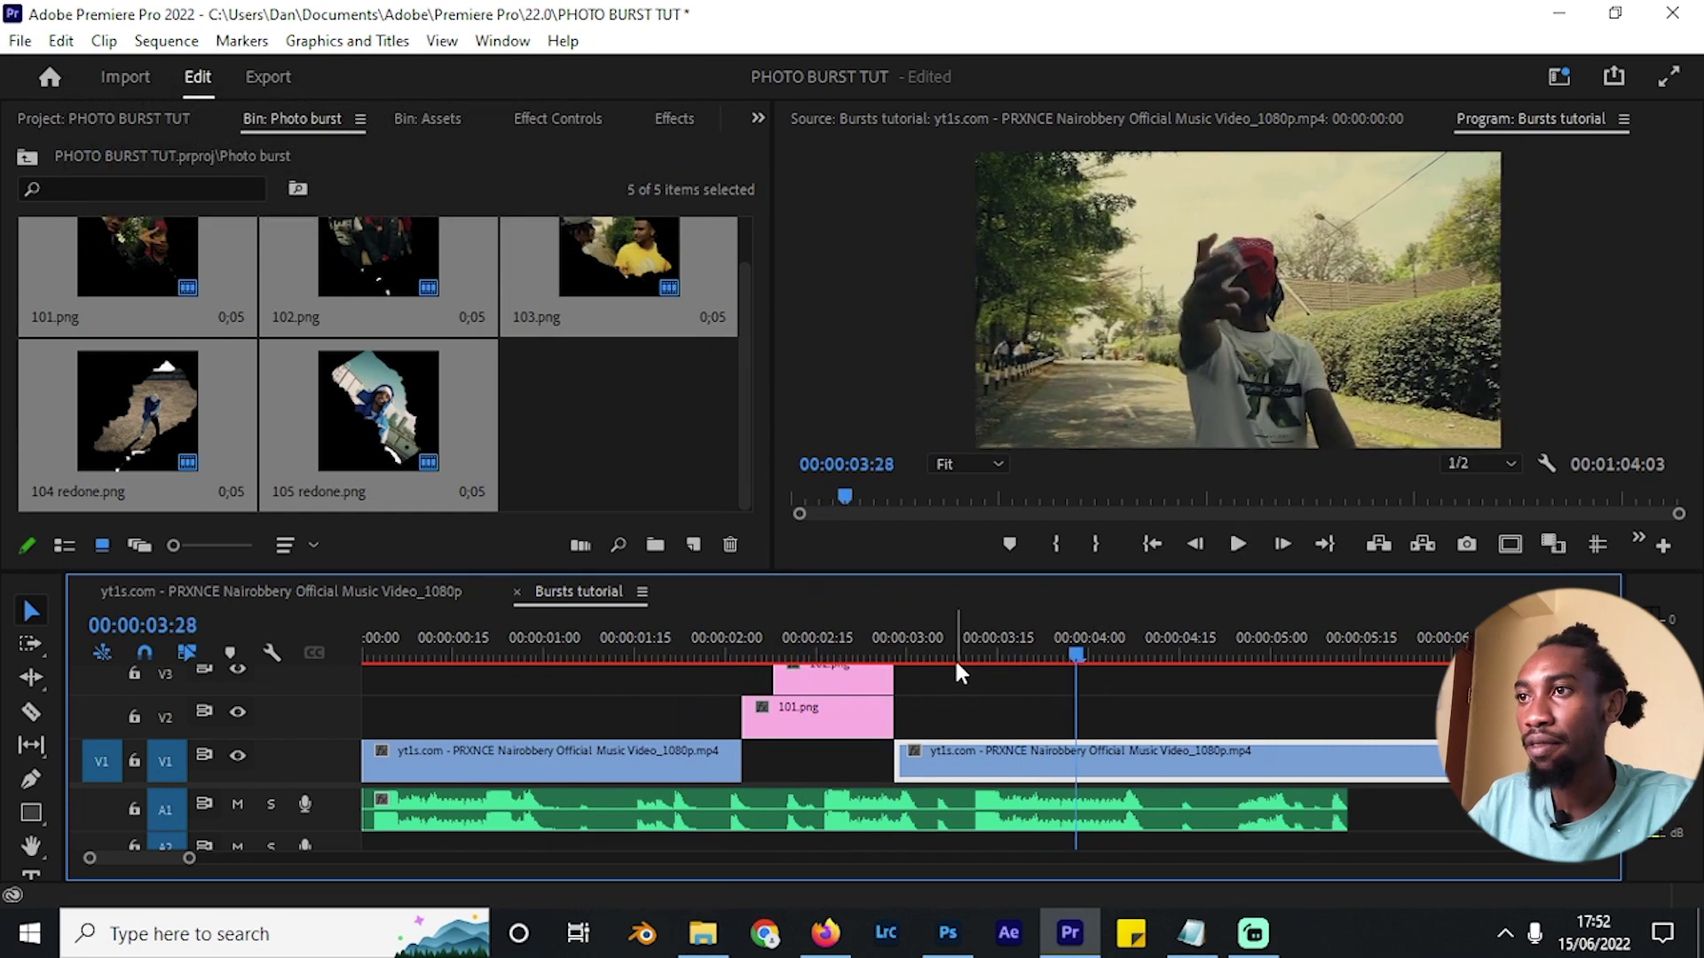
Select all five cutout clips on the timeline and change their label colour to Lime Green.
left_click(756, 631)
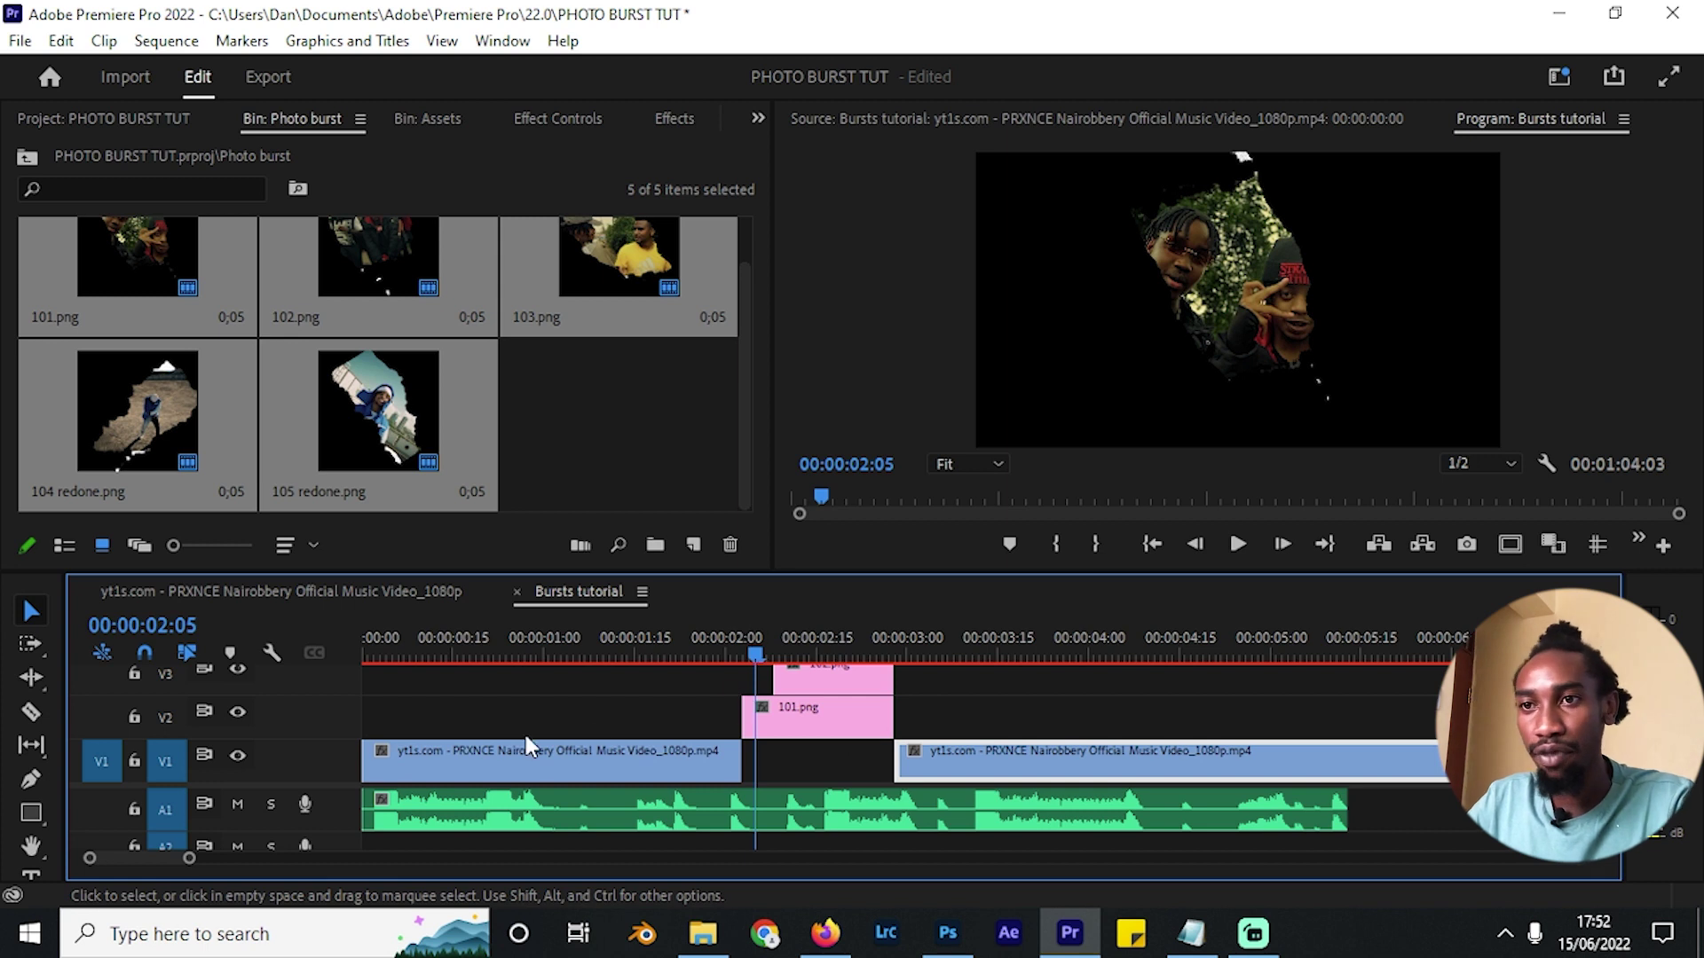
left_click_drag(343, 794, 345, 839)
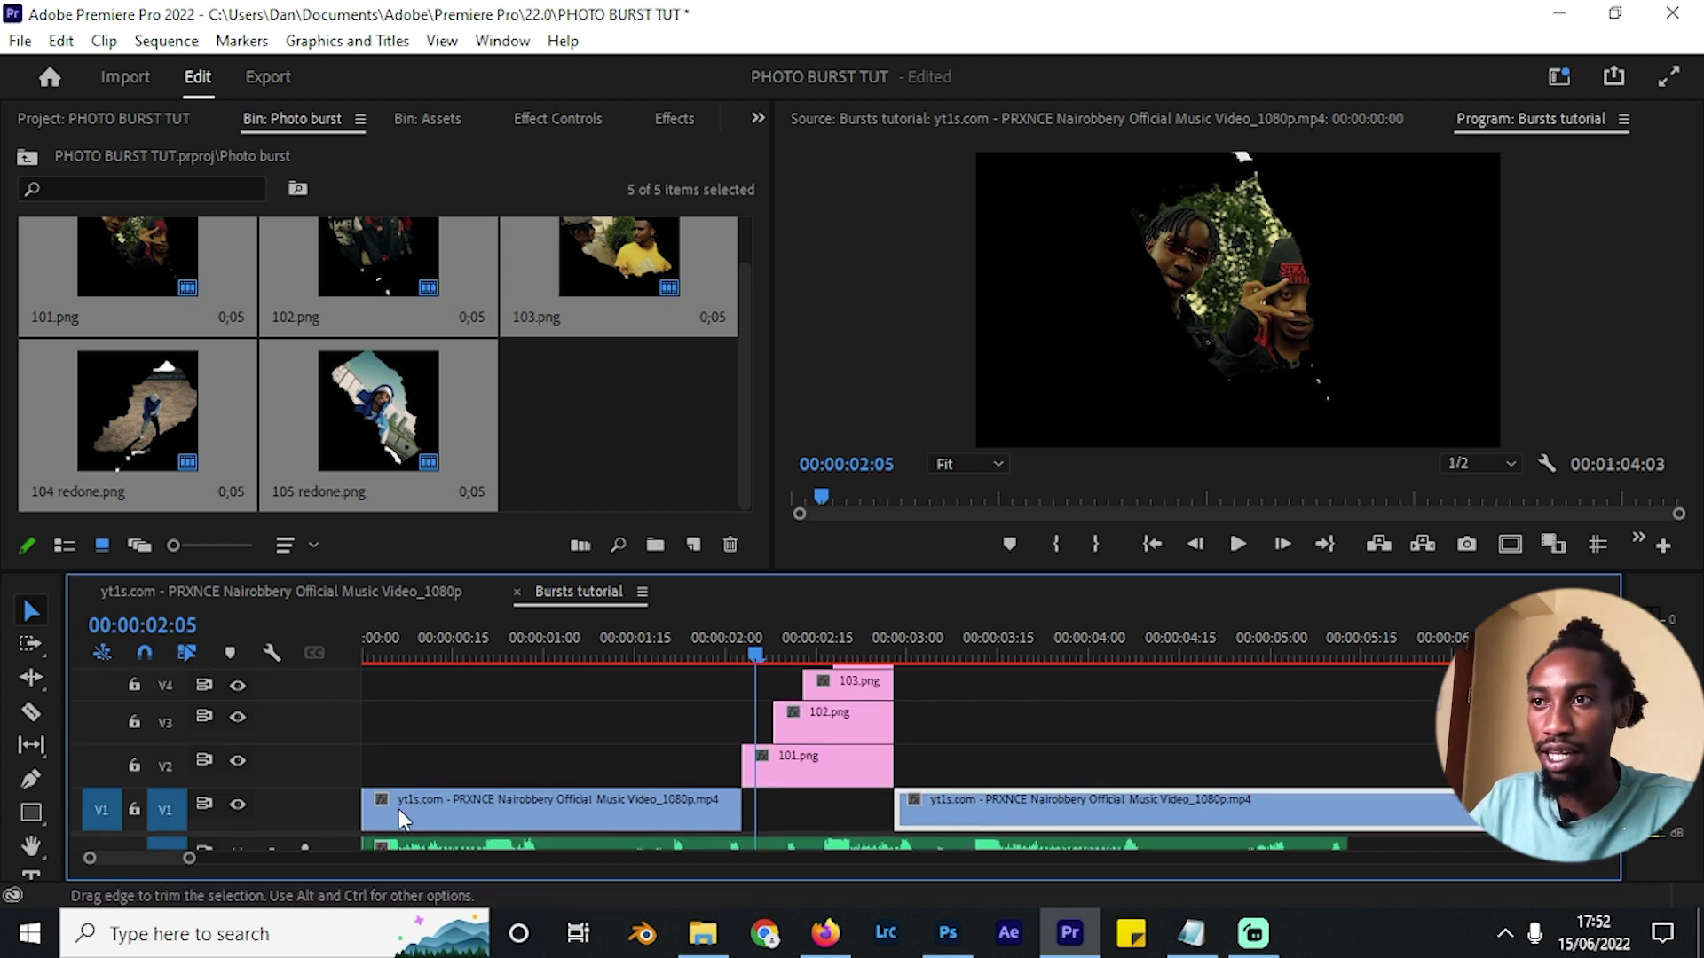
left_click(794, 776)
key("grave")
left_click_drag(862, 532, 708, 740)
left_click_drag(979, 530, 686, 739)
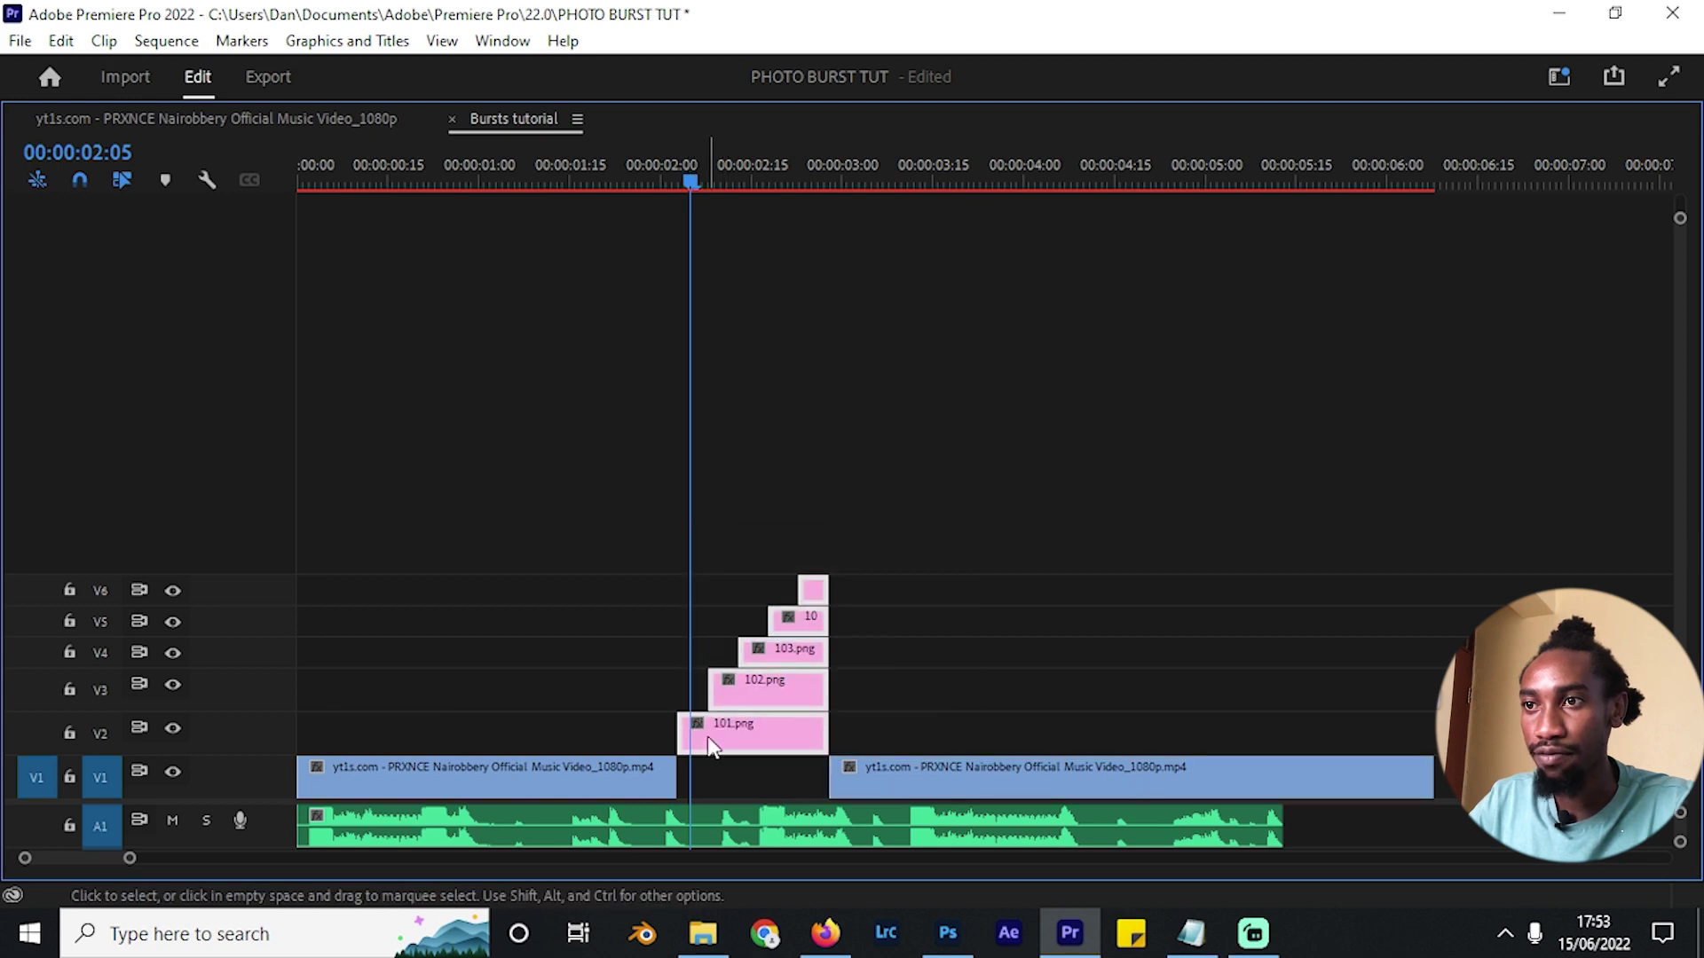
right_click(707, 737)
mouse_move(894, 720)
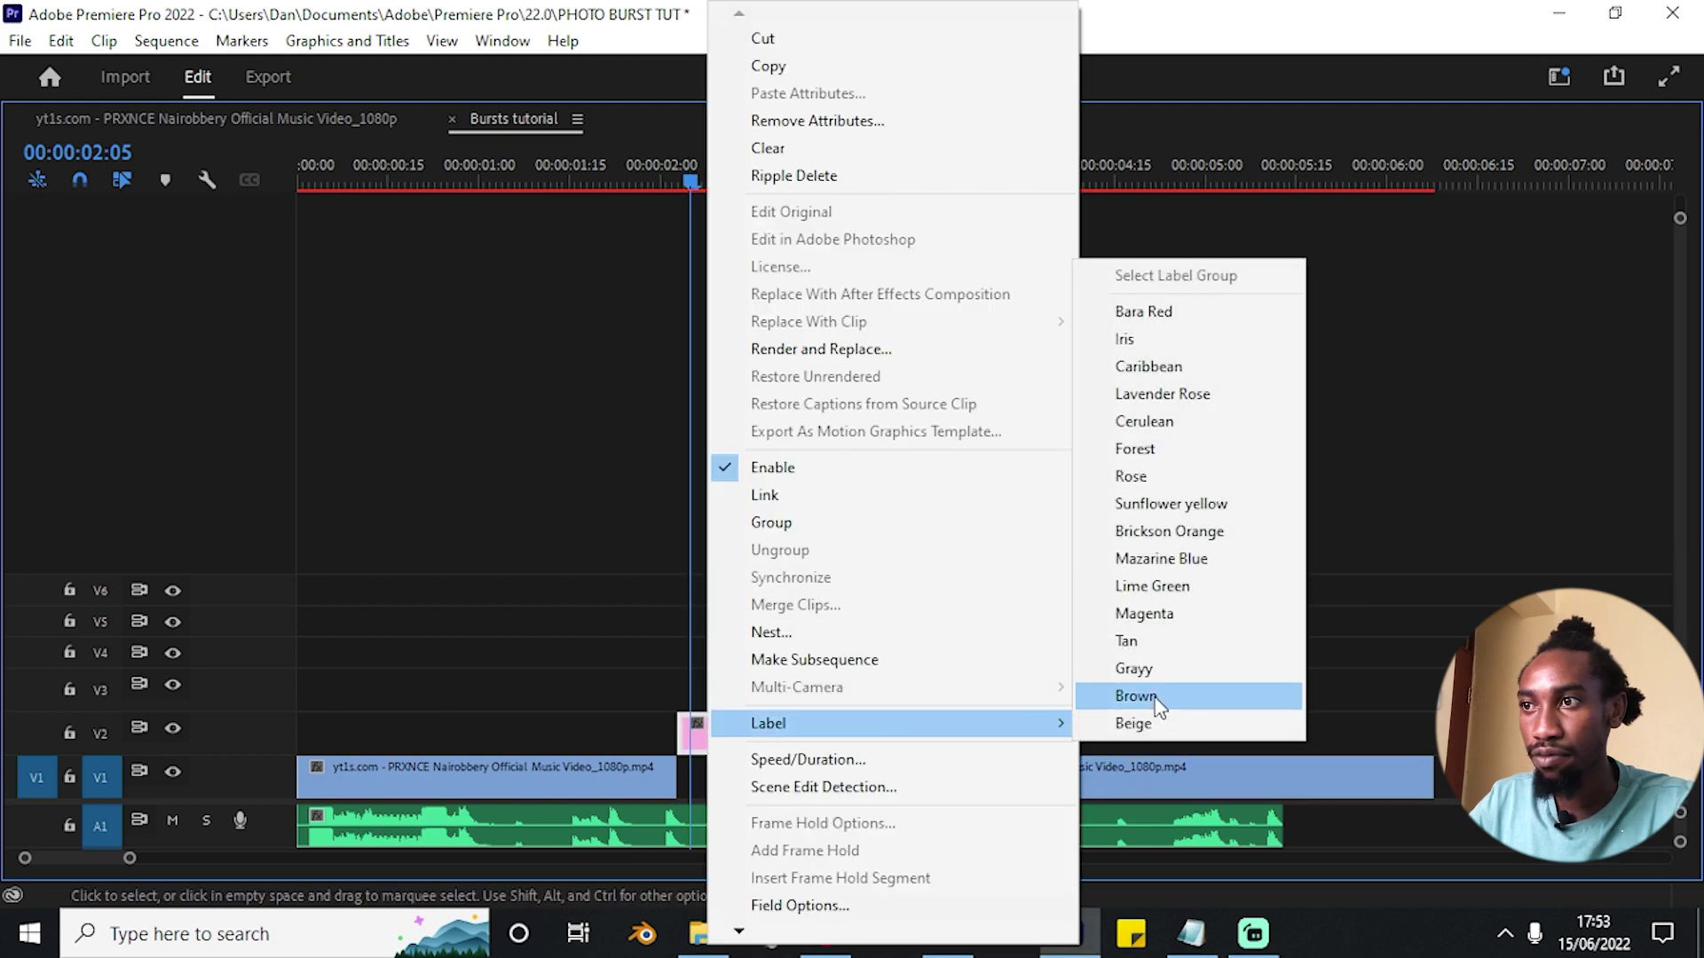
left_click(1171, 585)
key("grave")
Set the 101.png clip's scale to 140, rotation to -10° and position to 685, 705.
scroll(757, 729, "up", 2)
left_click(1004, 727)
left_click(845, 774, "shift")
key("shift+5")
left_click_drag(290, 272, 325, 272)
left_click_drag(291, 360, 272, 359)
left_click_drag(360, 253, 435, 253)
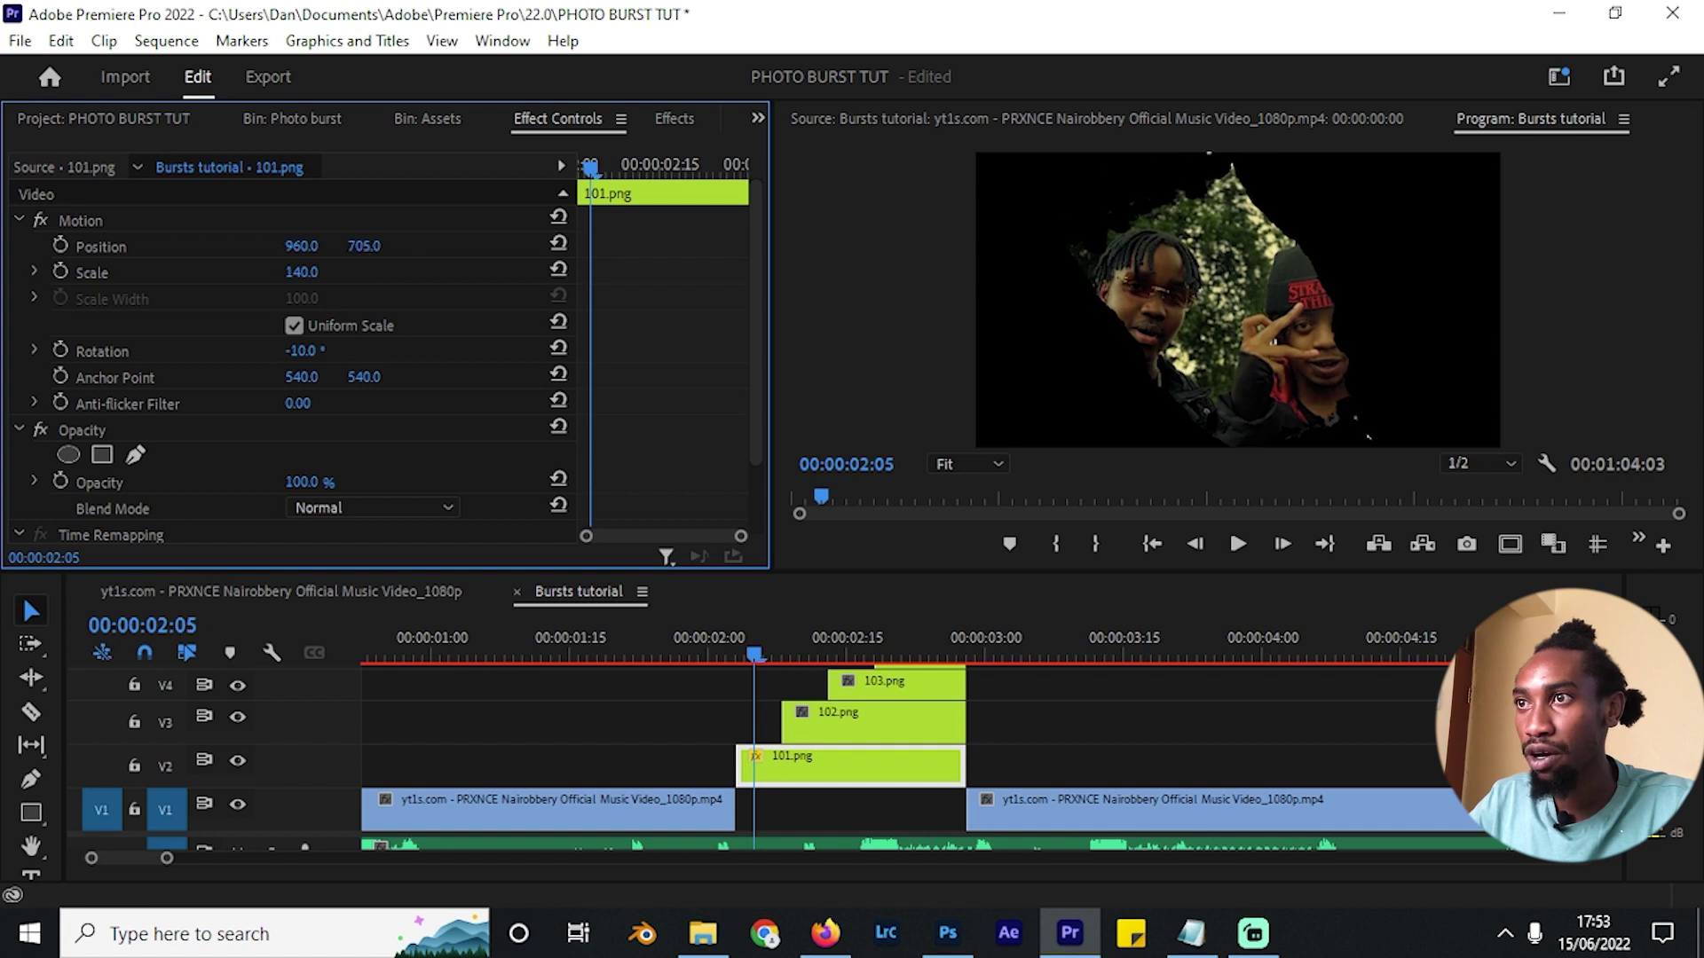
left_click_drag(301, 246, 107, 246)
Set the 102.png clip's scale to 129, rotation to 47° and position to 1168, 763.
left_click(807, 639)
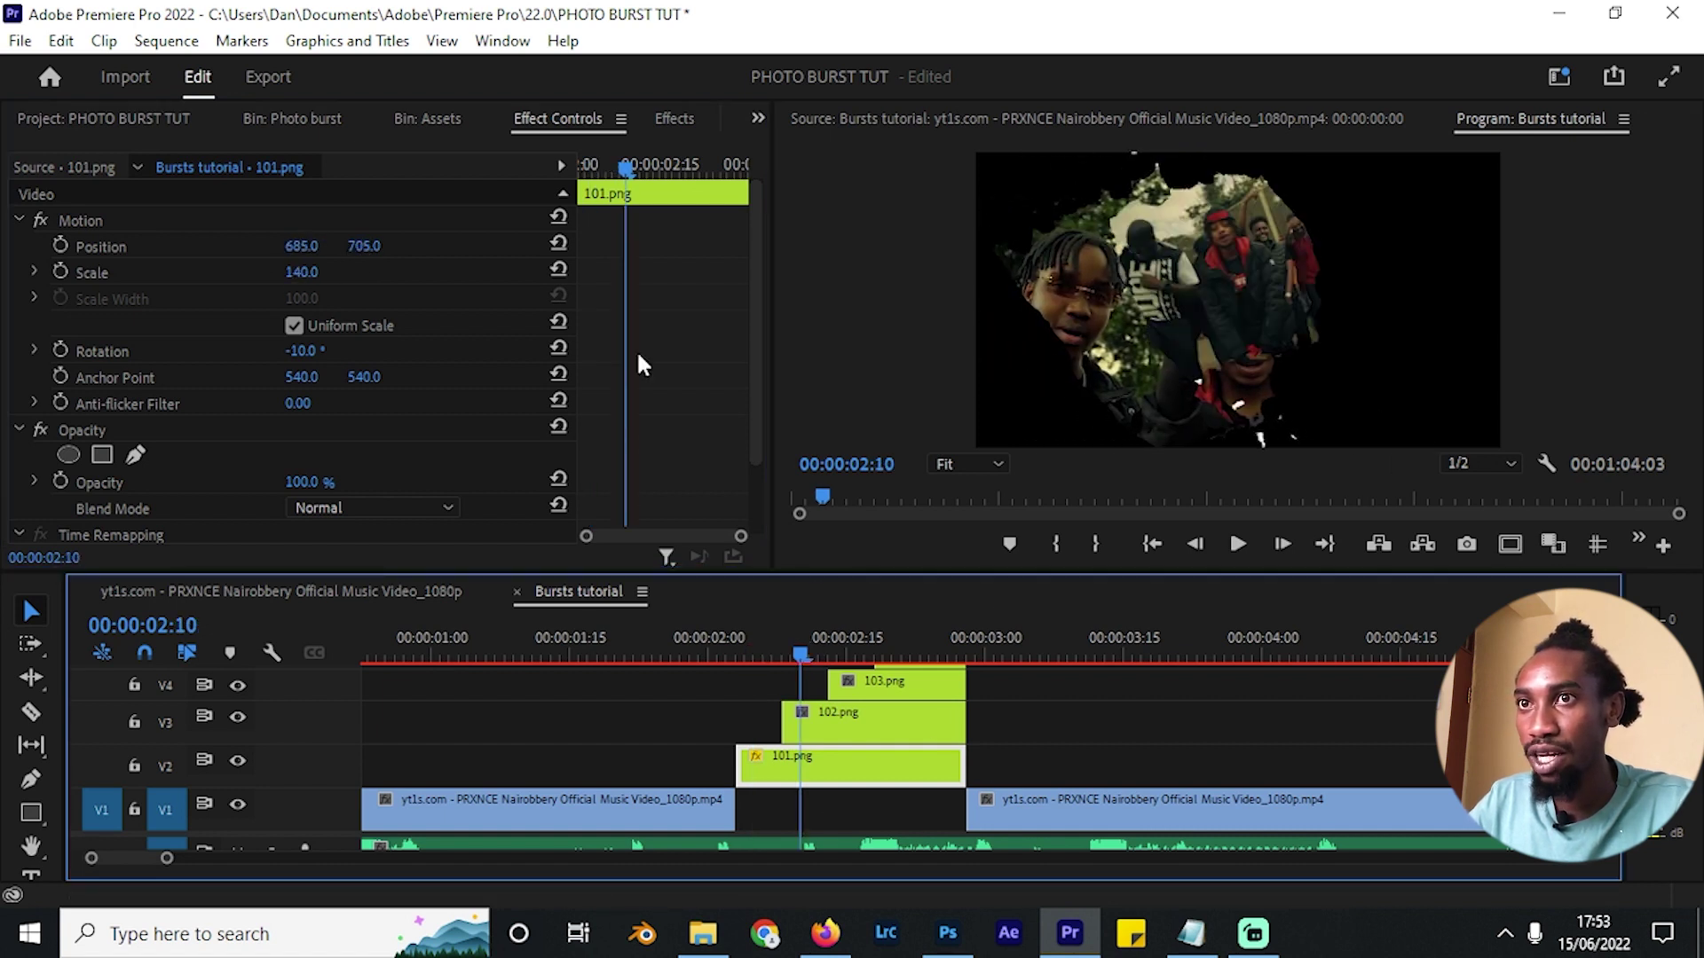
left_click(808, 714)
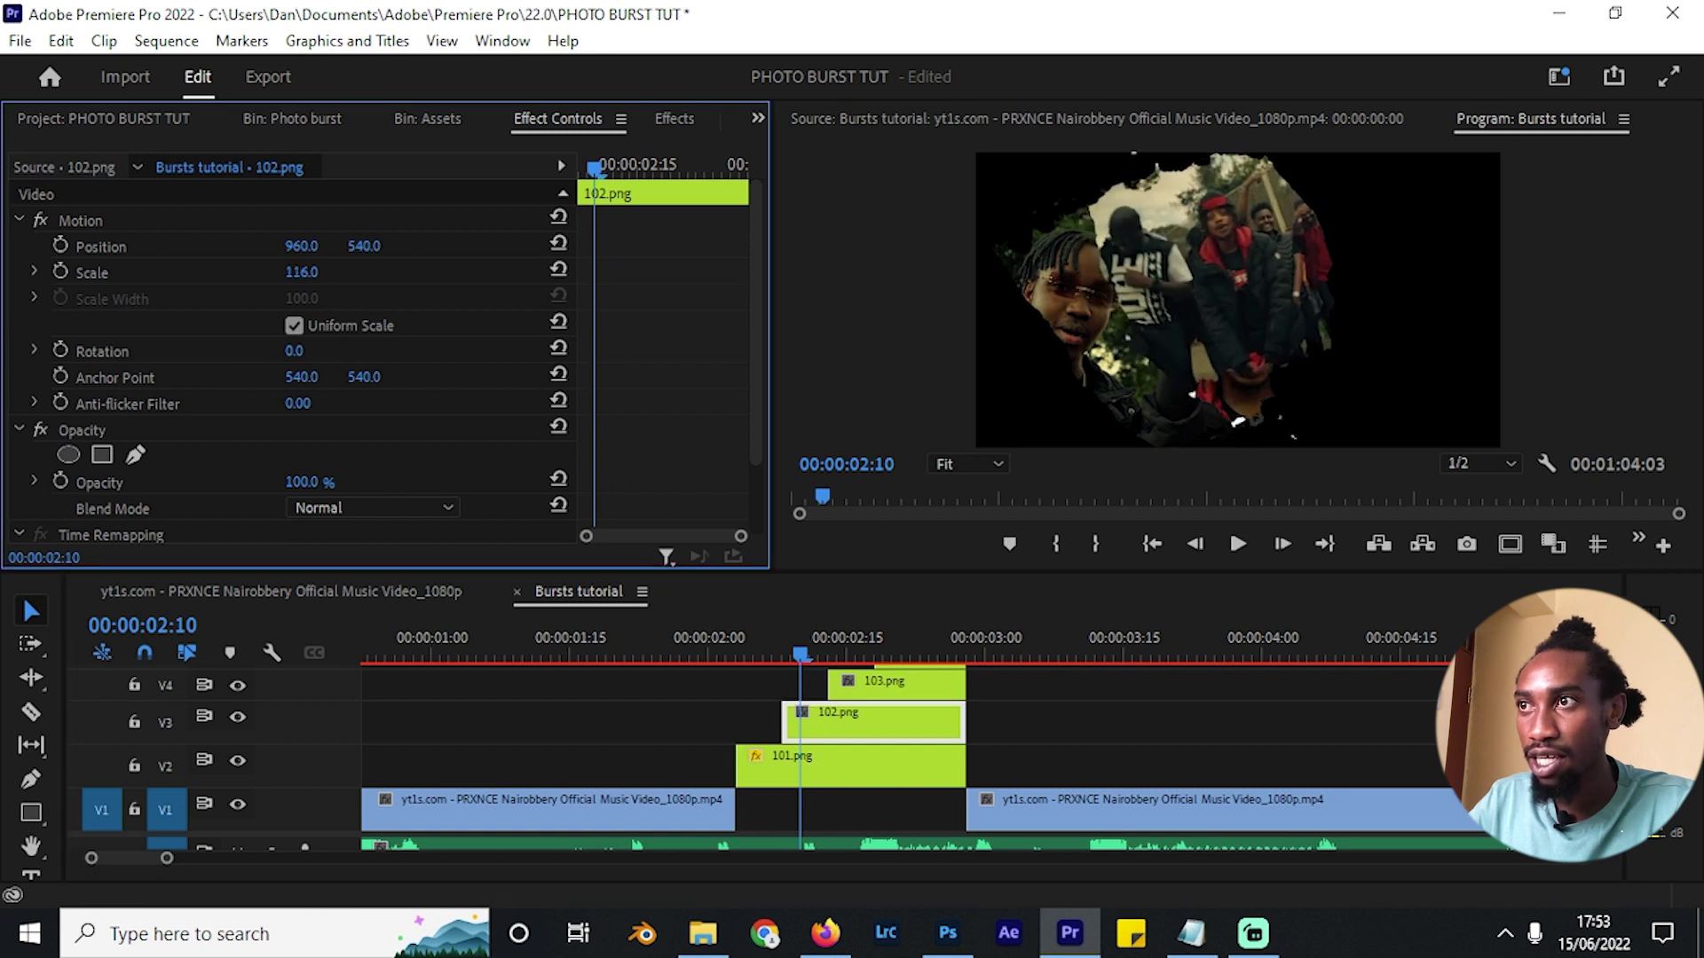
left_click_drag(301, 347, 342, 347)
left_click_drag(302, 246, 360, 238)
Scale the 103.png clip to 140 and shift it toward the lower left of the video frame.
left_click(837, 642)
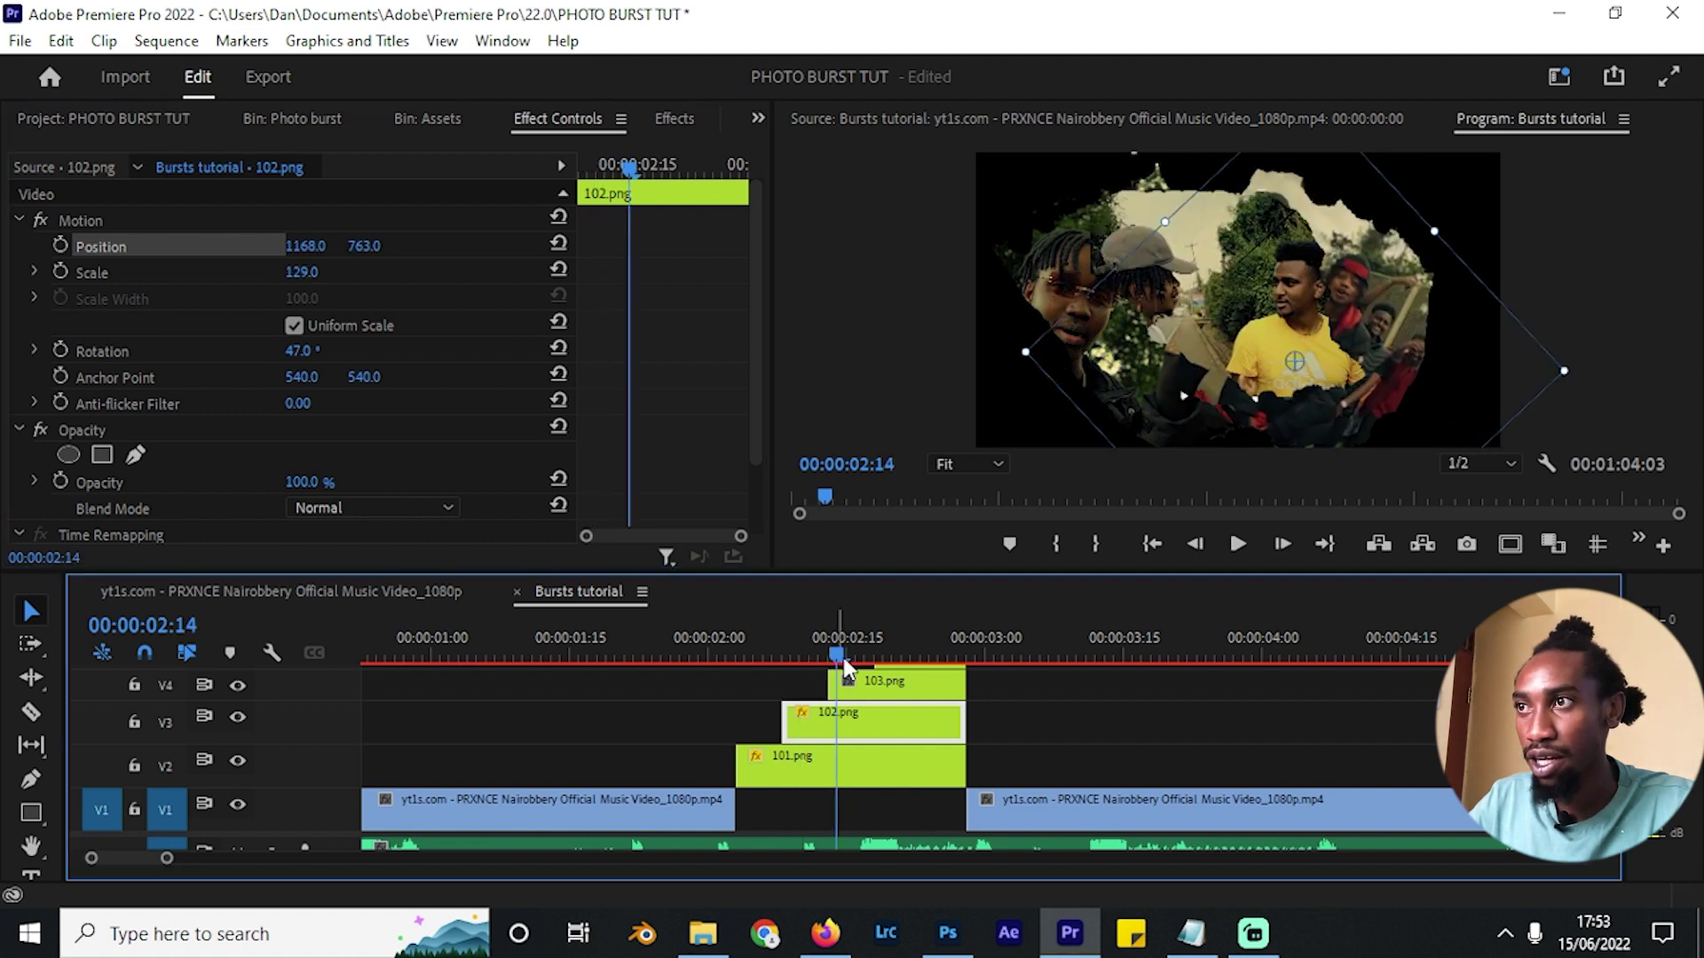
left_click(852, 683)
left_click(312, 272)
type("140")
key("Return")
left_click_drag(363, 247, 9, 247)
Set the 104 redone.png clip's scale to 140 and its position to about 1242.8, 777.
scroll(955, 767, "up", 1)
scroll(951, 763, "up", 1)
left_click(897, 700)
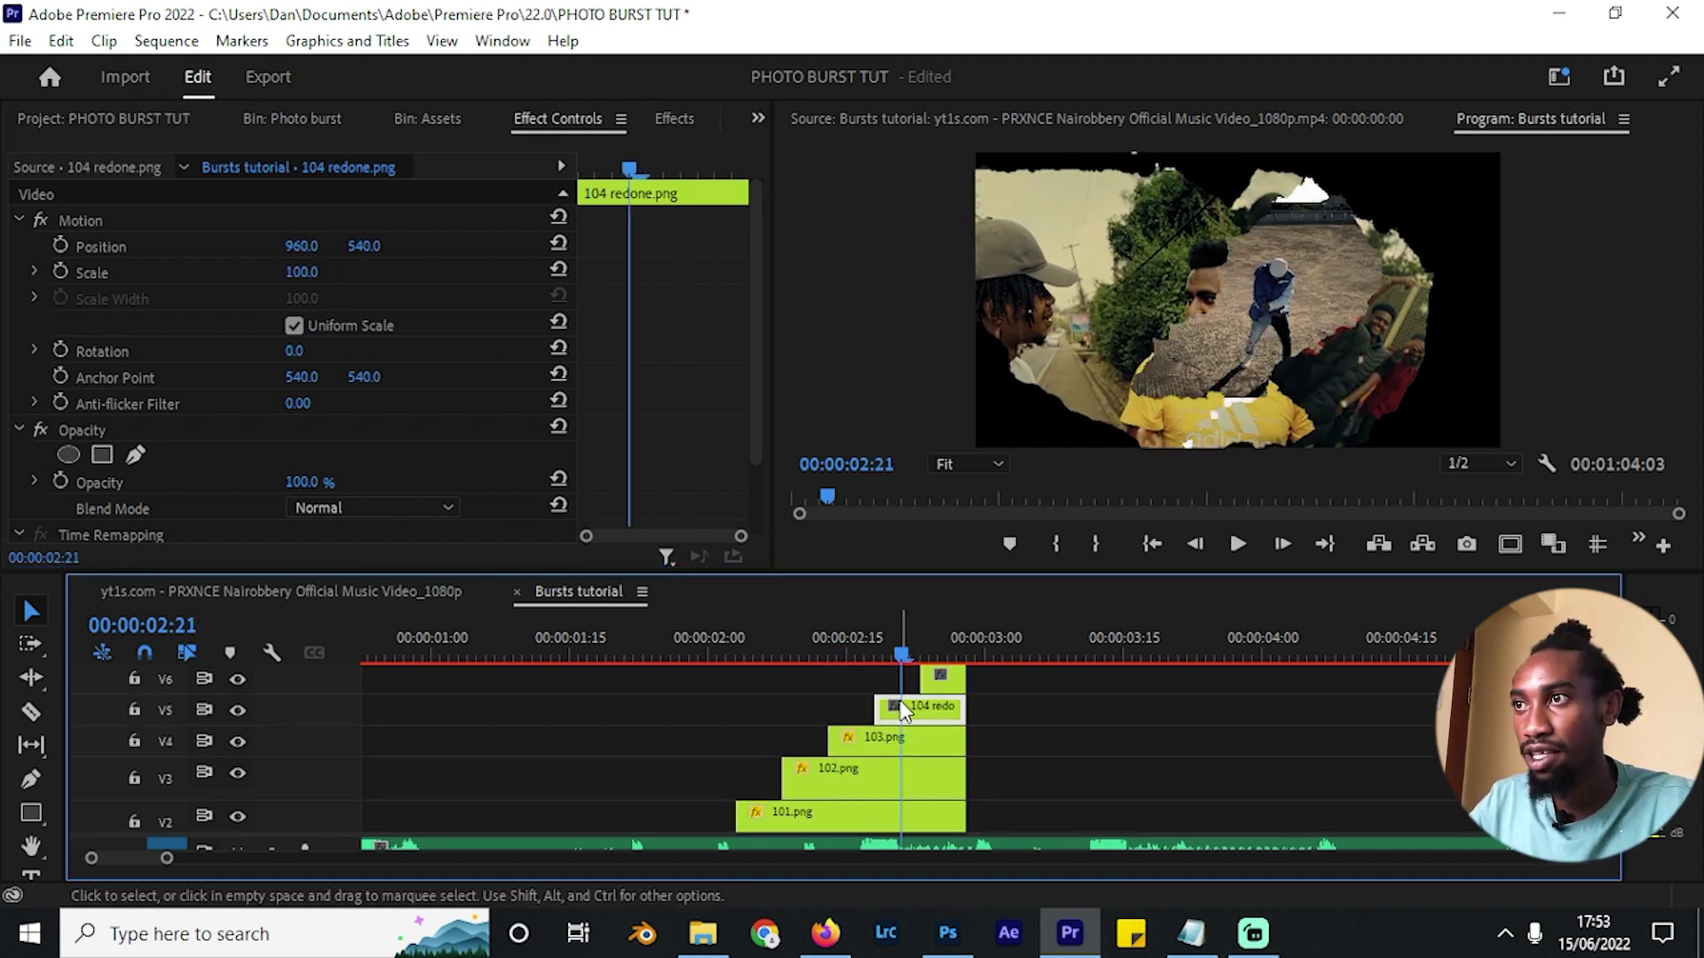
left_click(312, 272)
type("140")
key("Return")
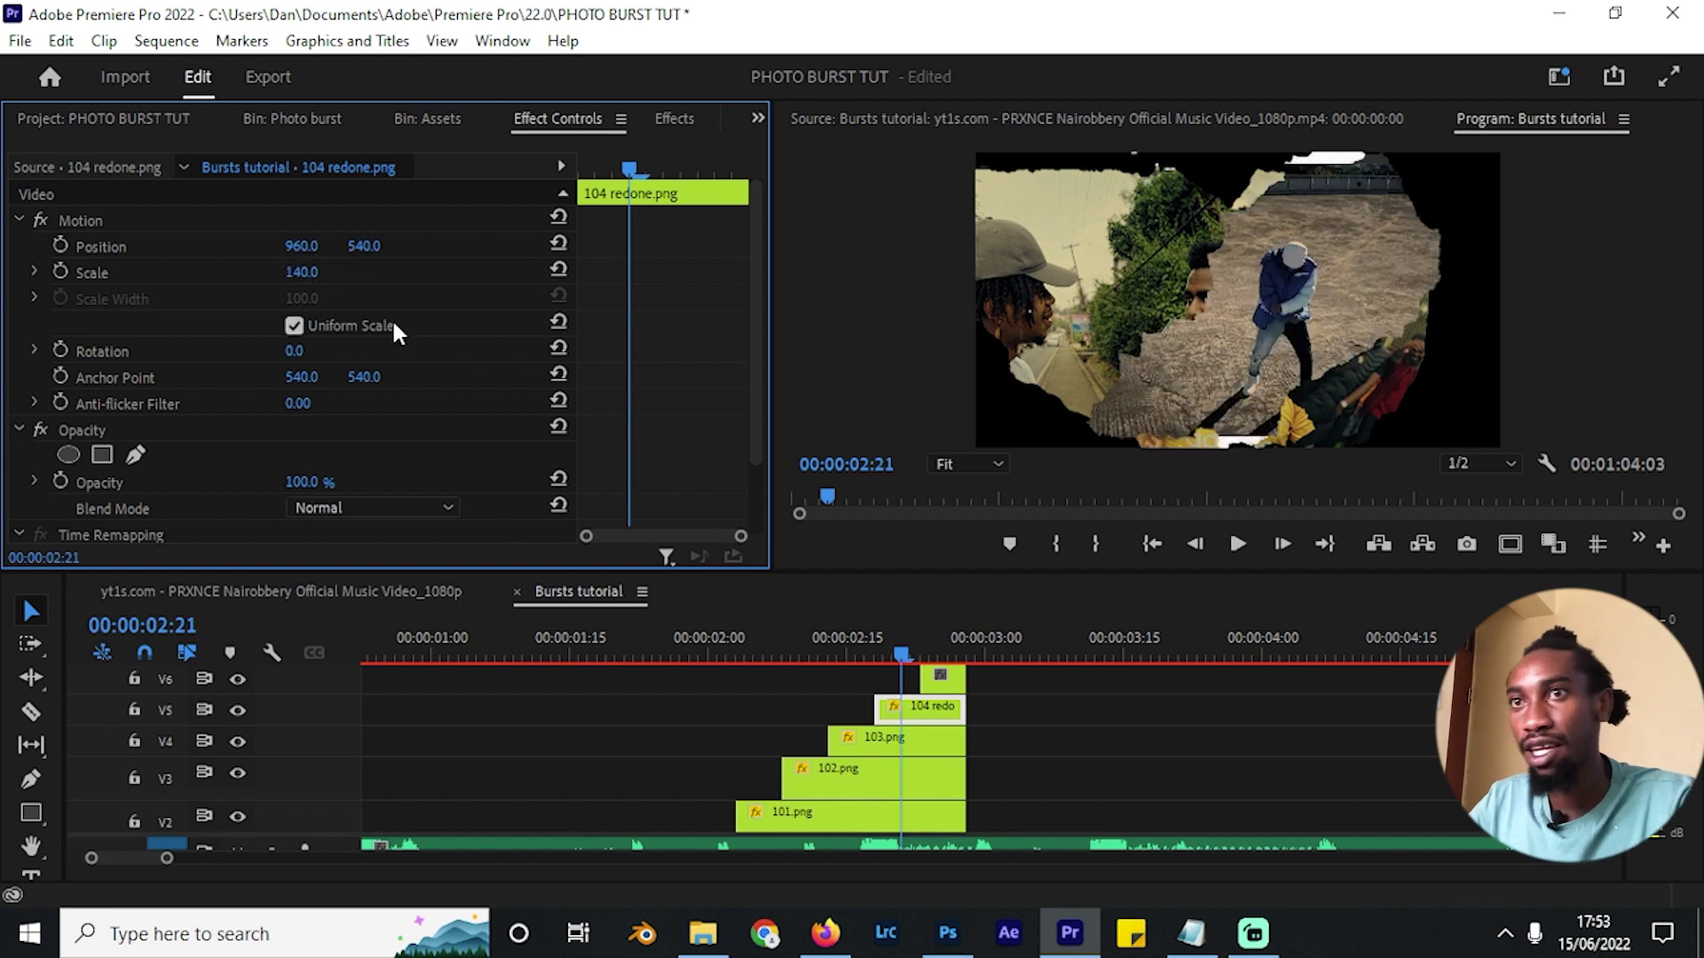
left_click_drag(307, 252, 610, 247)
left_click(203, 223)
mouse_move(1280, 254)
left_mouse_down()
mouse_move(1356, 263)
mouse_move(1307, 242)
left_mouse_up()
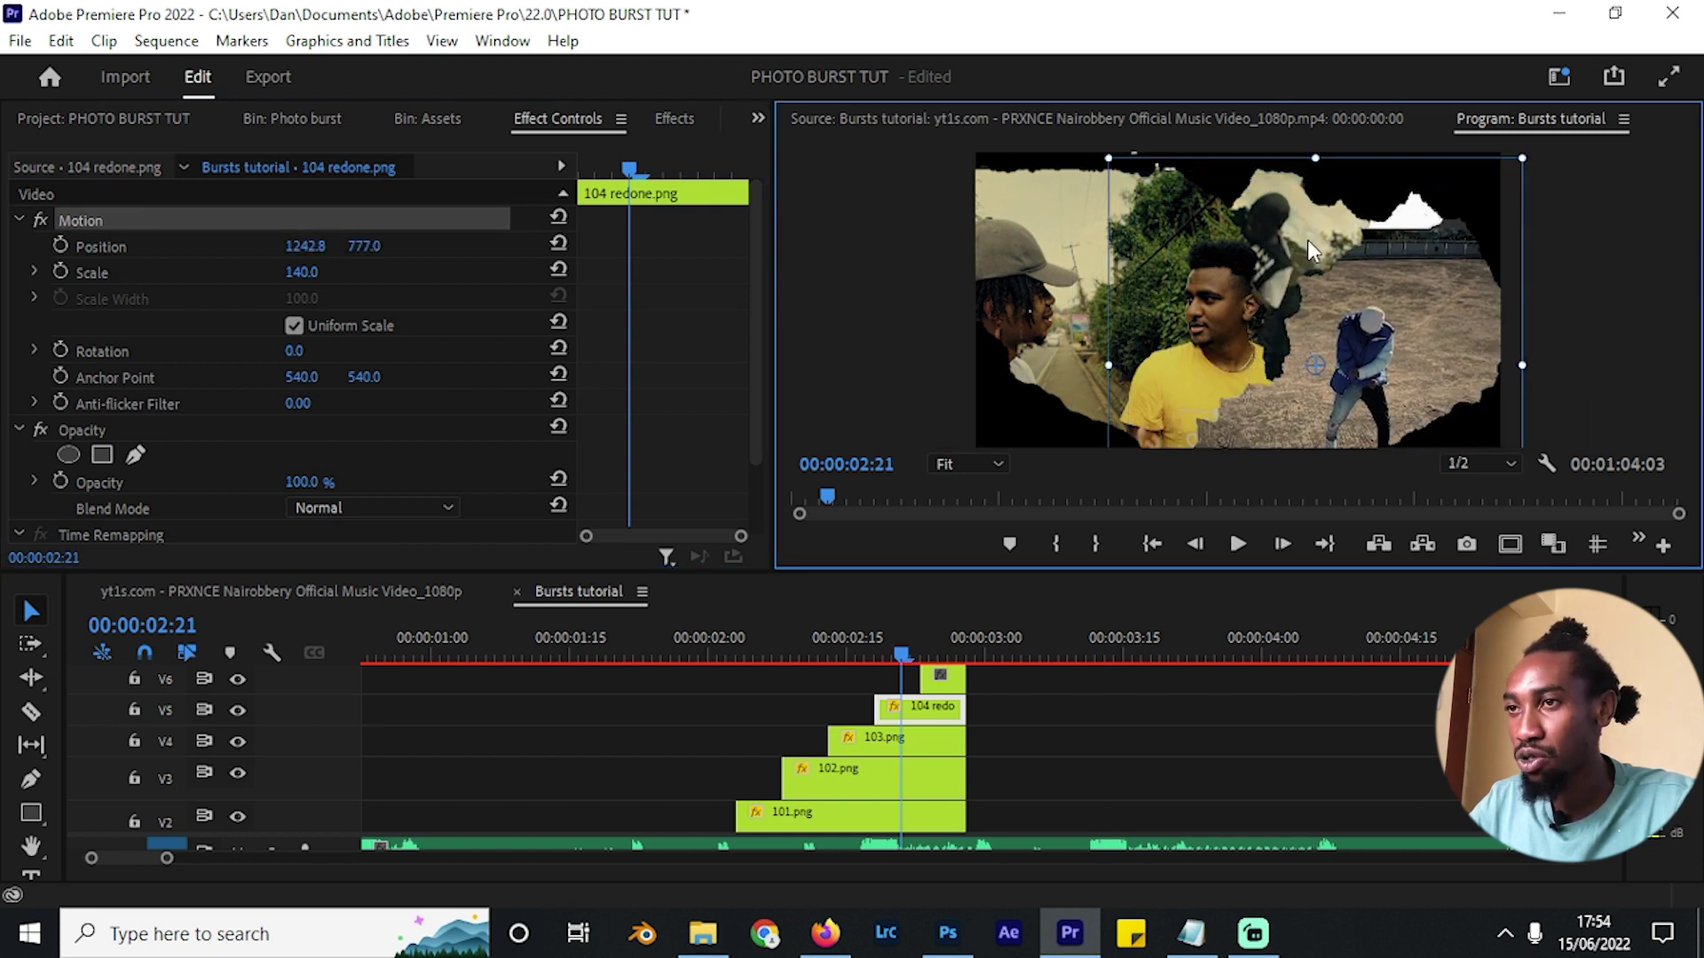
Set the 105 redone.png clip's scale to 102 and its position to 960, 648.
left_click(937, 652)
left_click(941, 681)
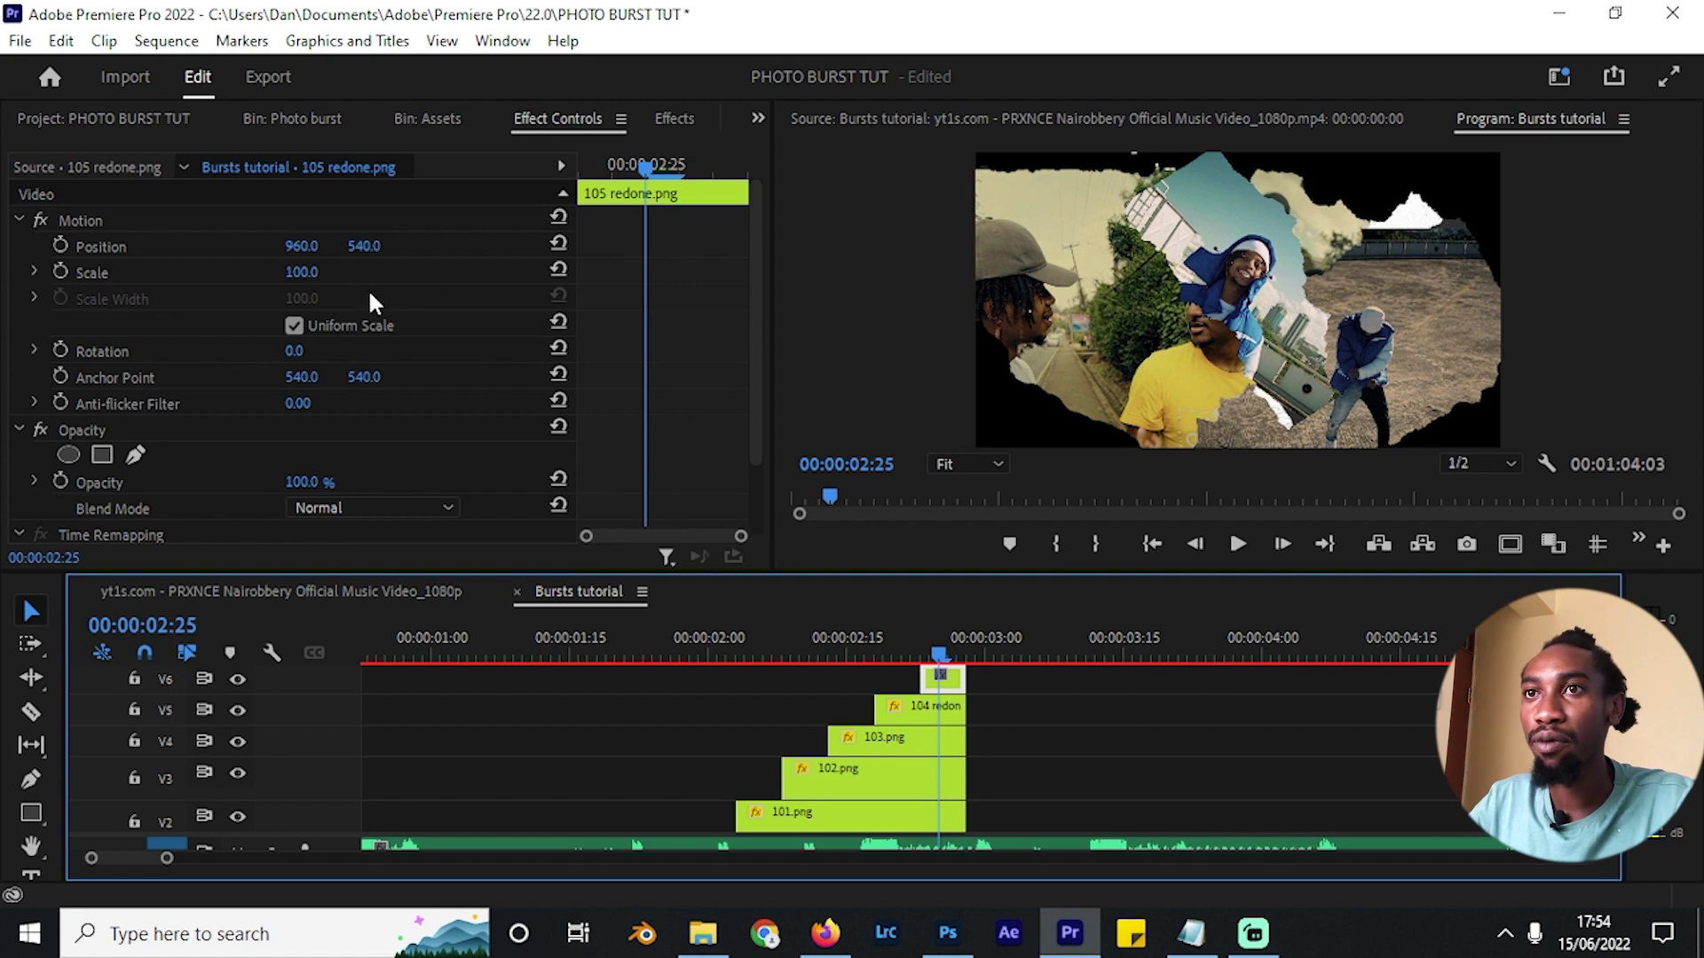
left_click(315, 271)
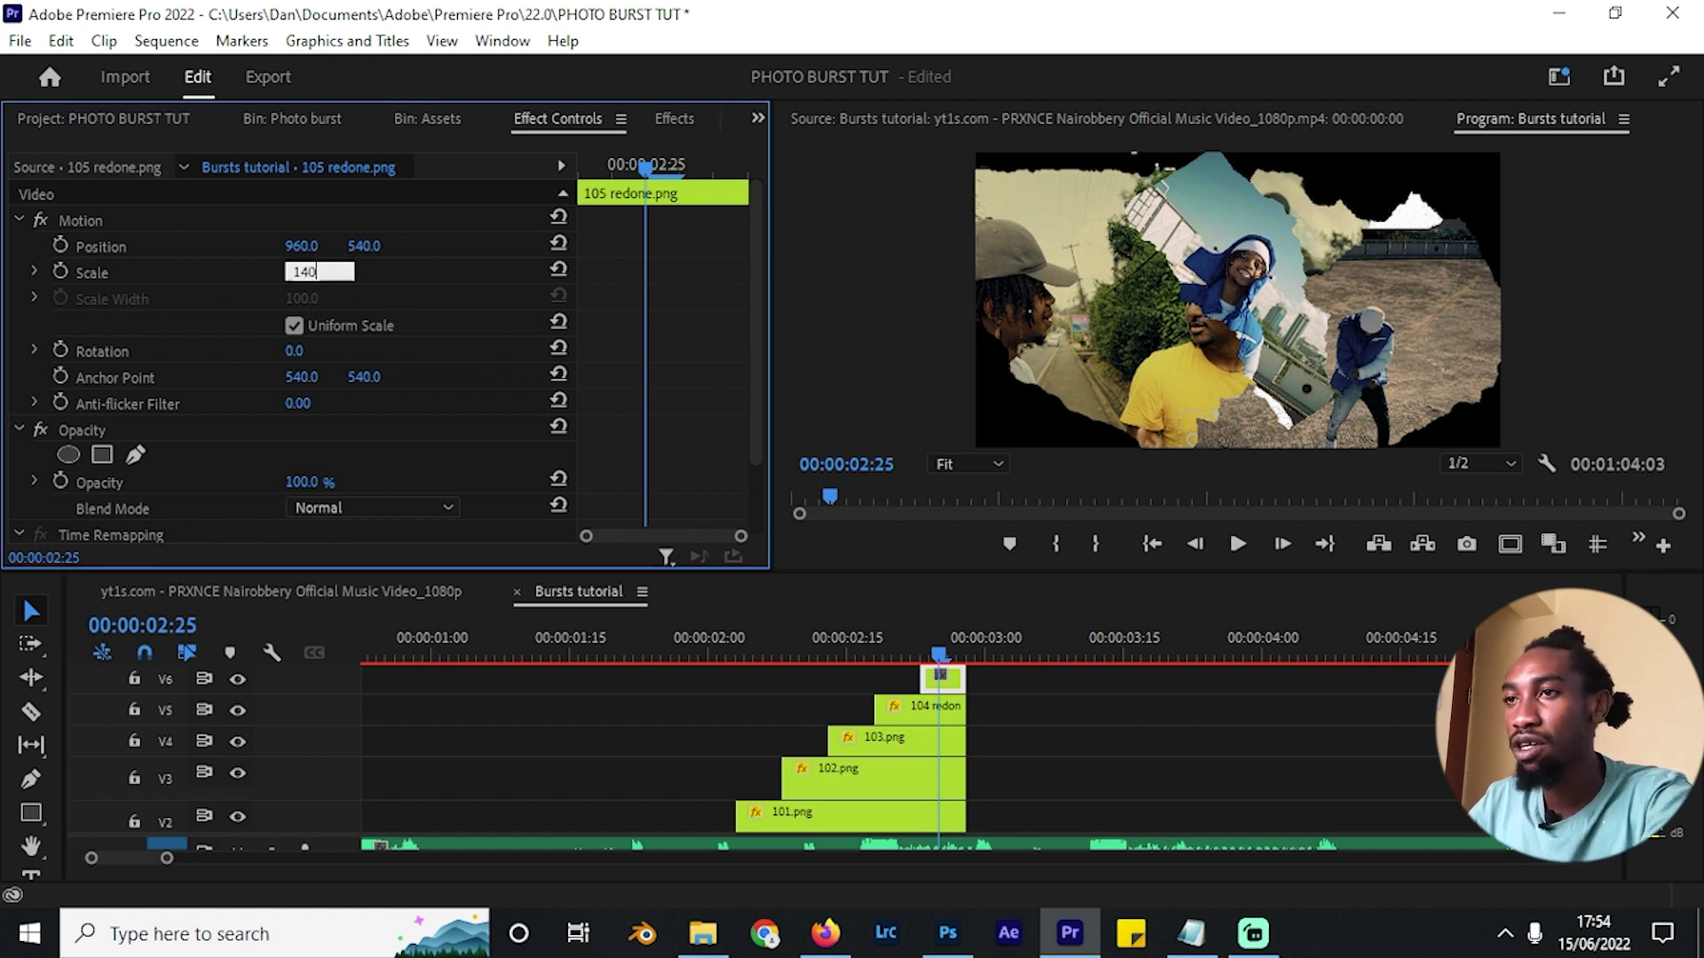
type("140")
key("Return")
left_click_drag(364, 246, 268, 272)
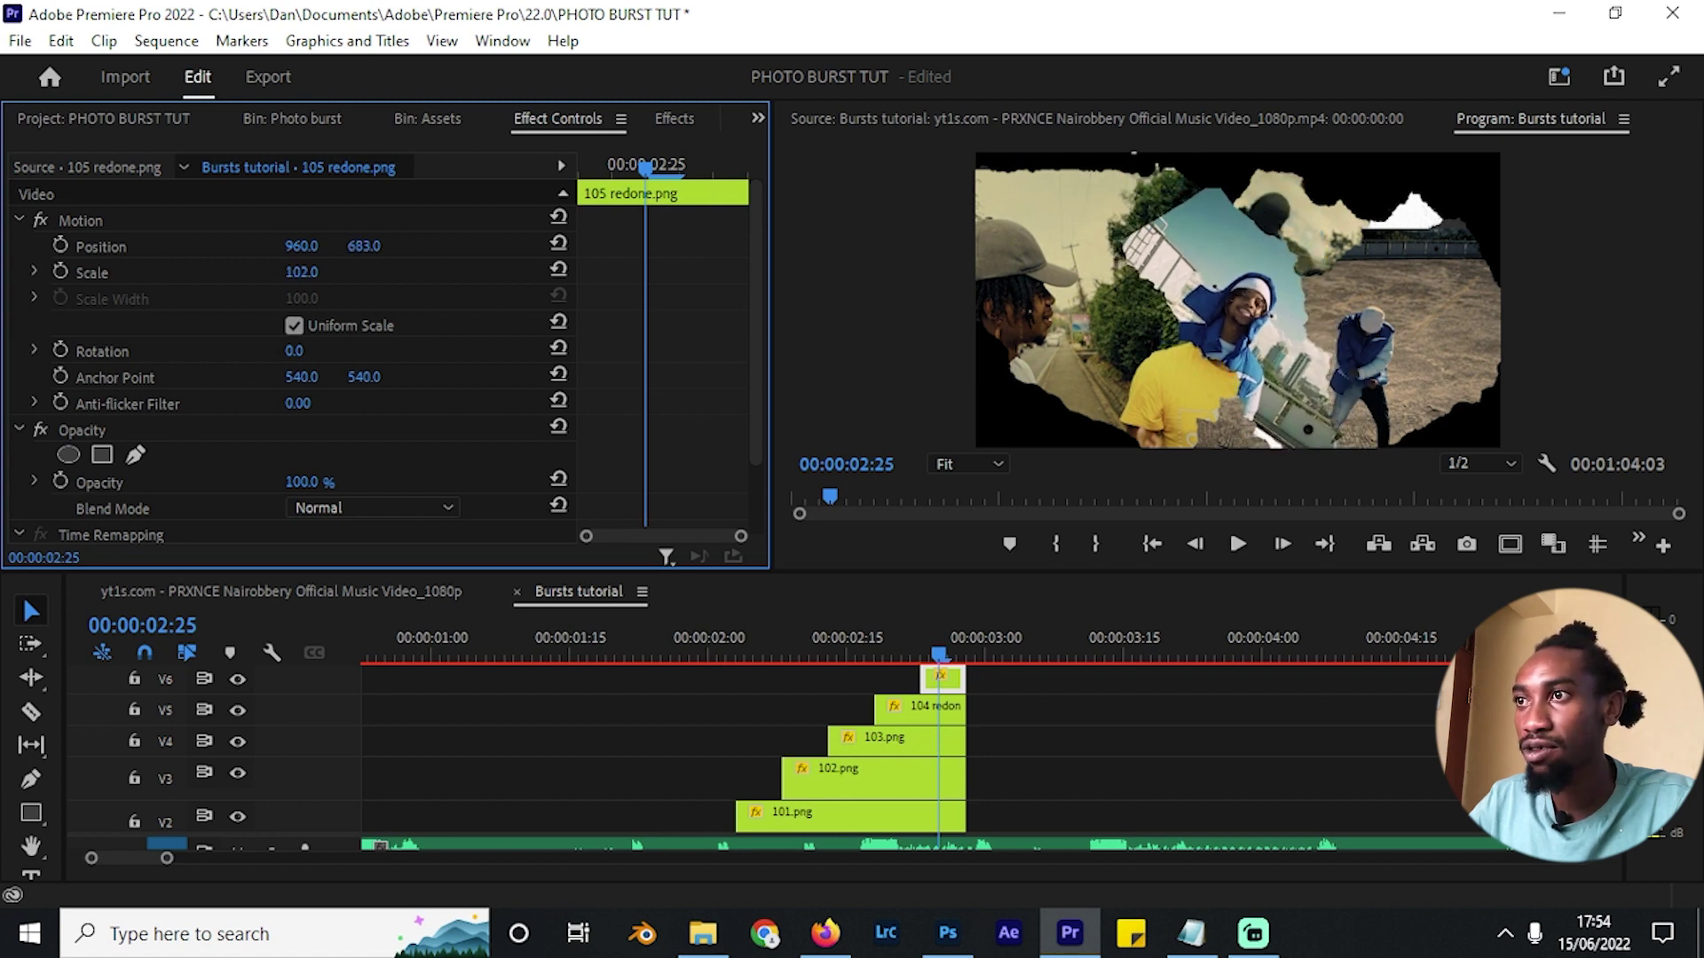
left_click_drag(362, 245, 386, 269)
Play the section around the photo burst twice to review the arranged cutouts.
left_click_drag(888, 641, 632, 632)
key("space")
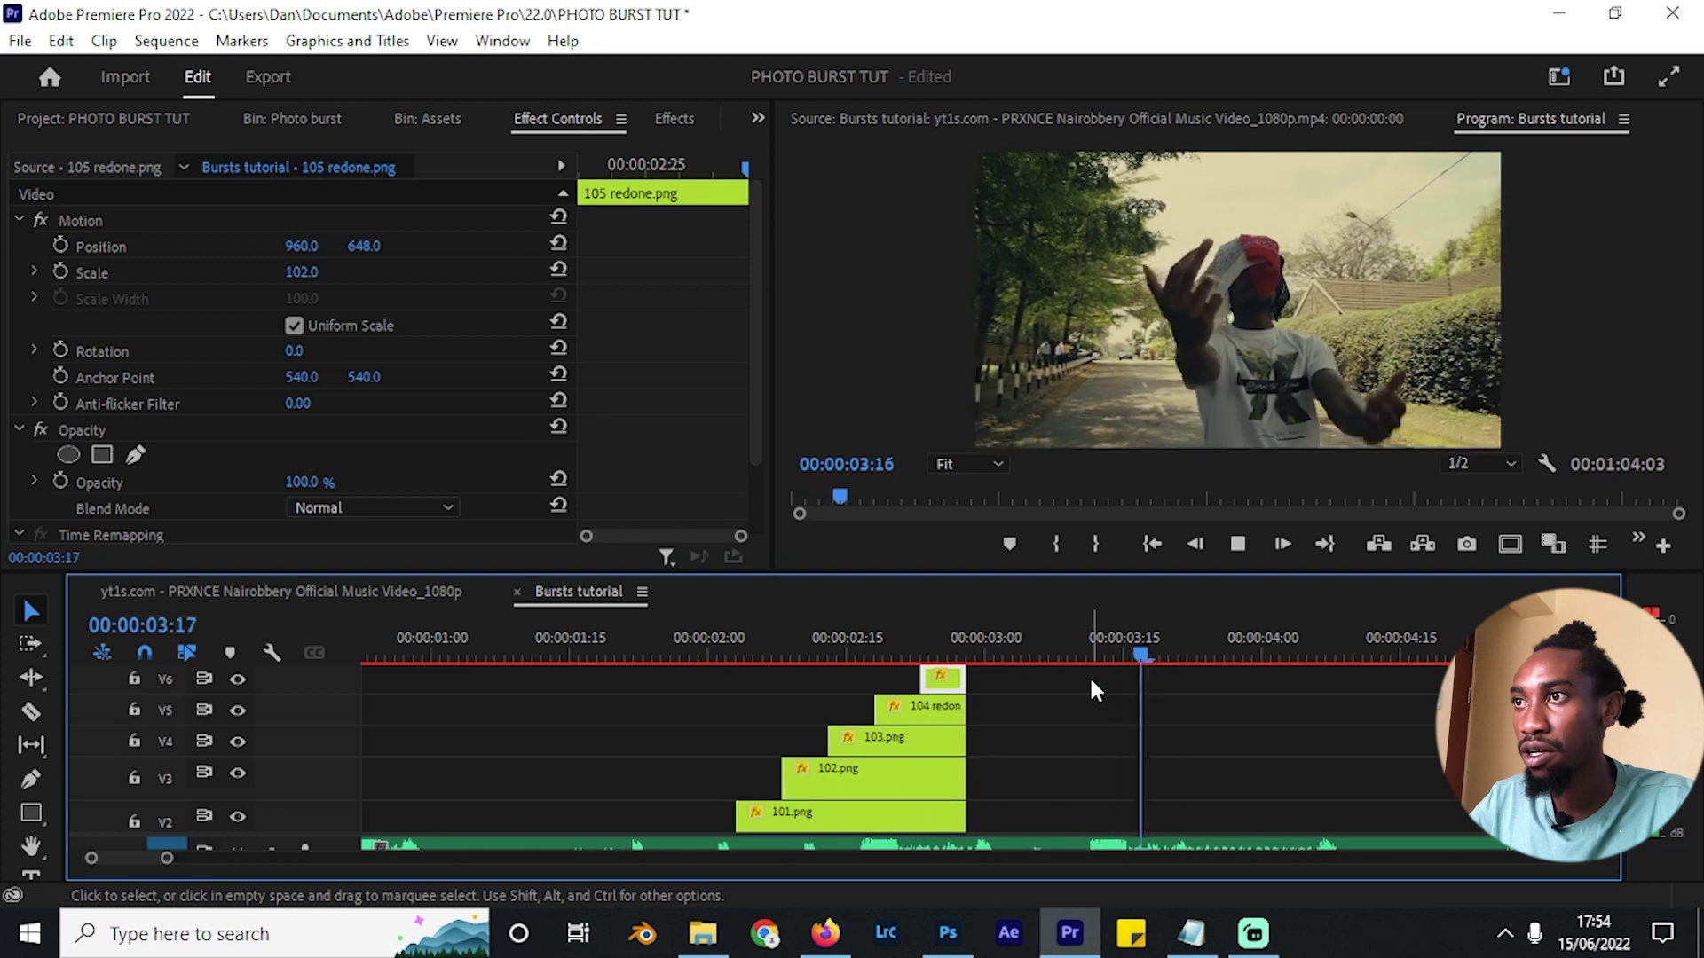
key("space")
left_click_drag(629, 650, 665, 648)
key("space")
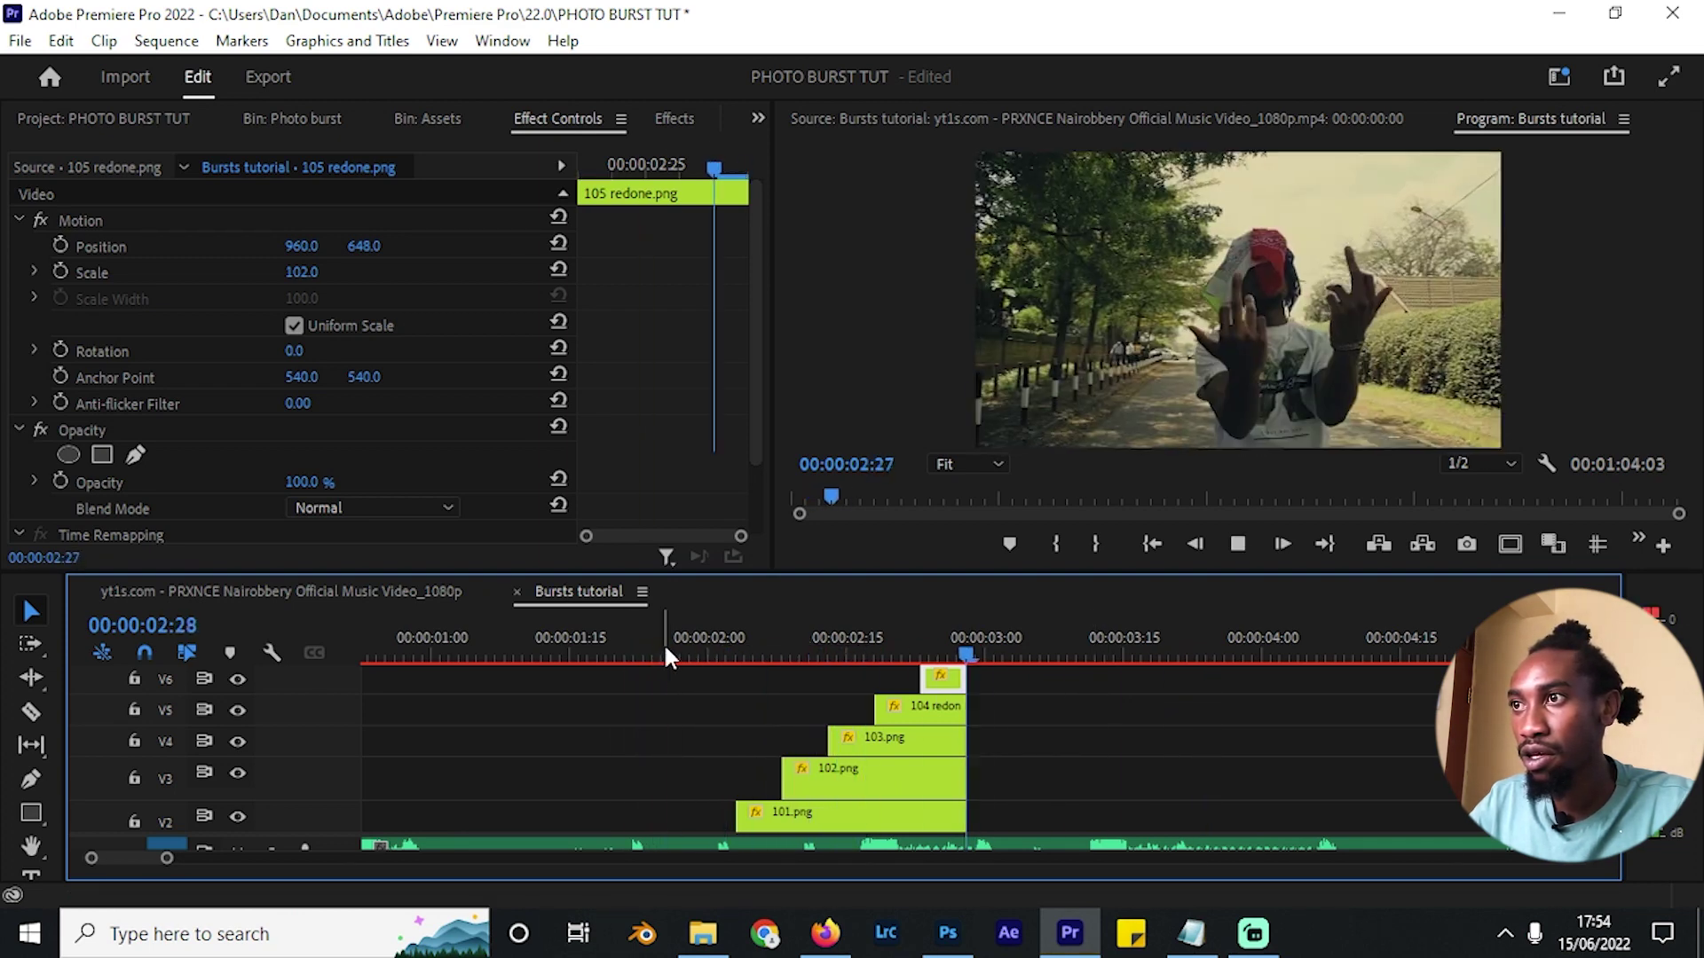
Stop playback, move the playhead to about 00:00:02:09 and select the empty V1 gap beneath the cutouts.
key("space")
left_click_drag(790, 652, 787, 652)
scroll(887, 746, "down", 2)
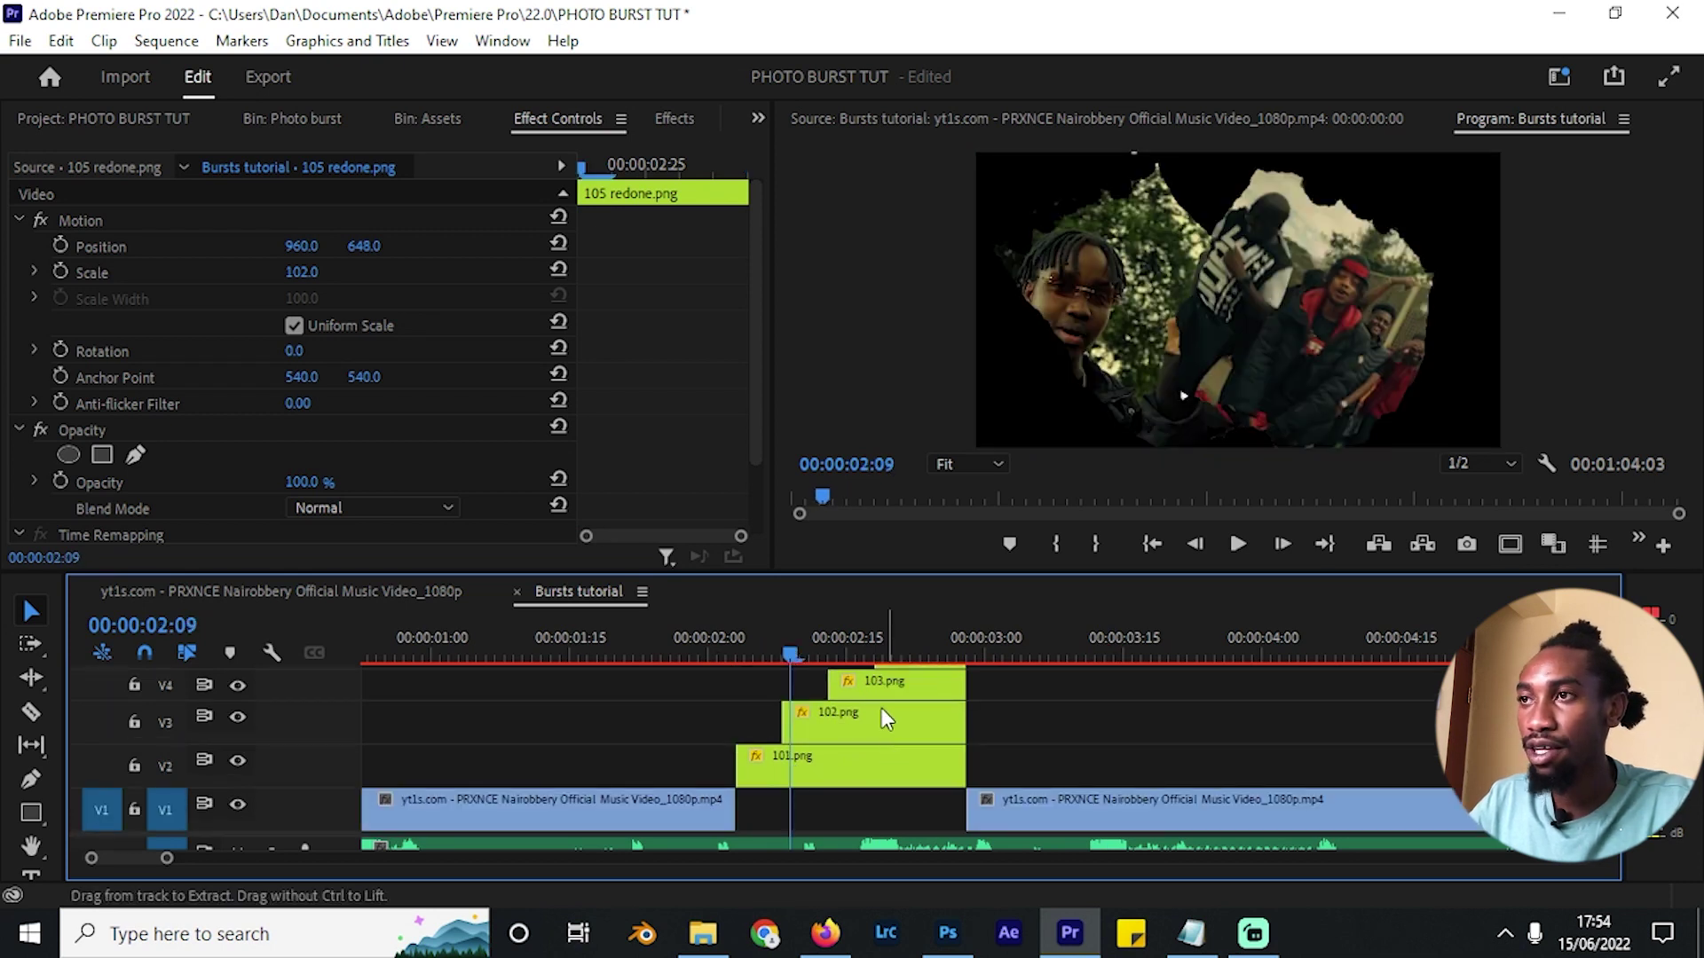
left_click(844, 790)
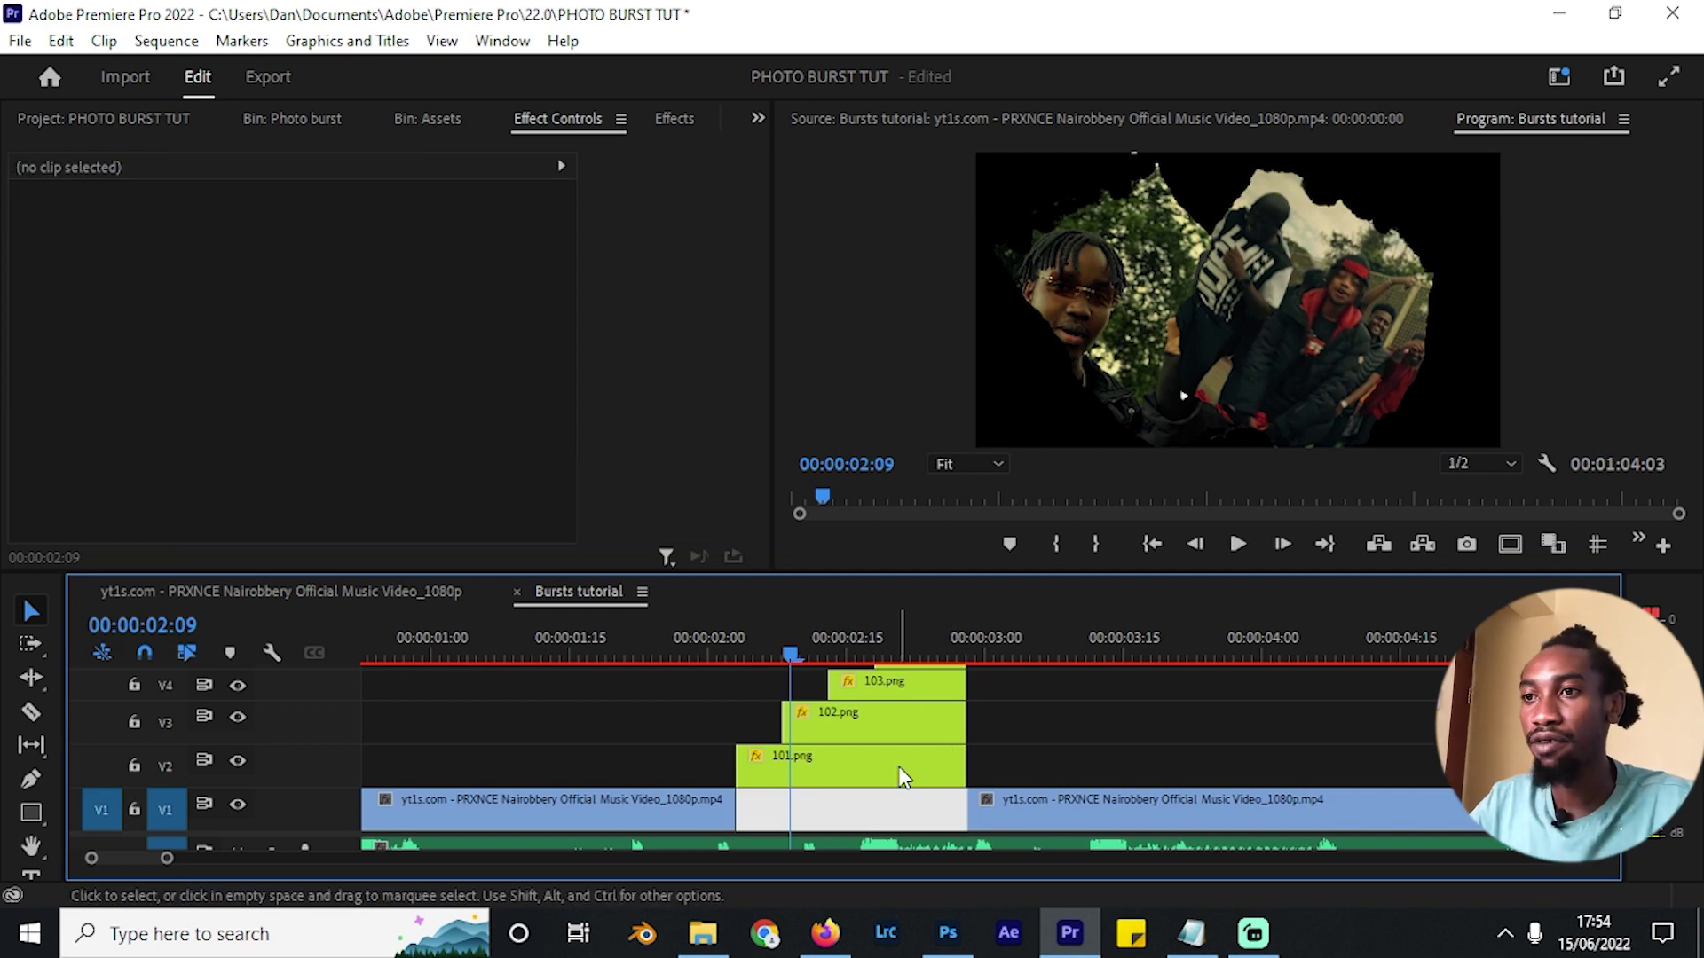
Import the yt1s.com FREE 6lack Type Beat video from the Desktop files into the Premiere Pro project.
left_click(703, 932)
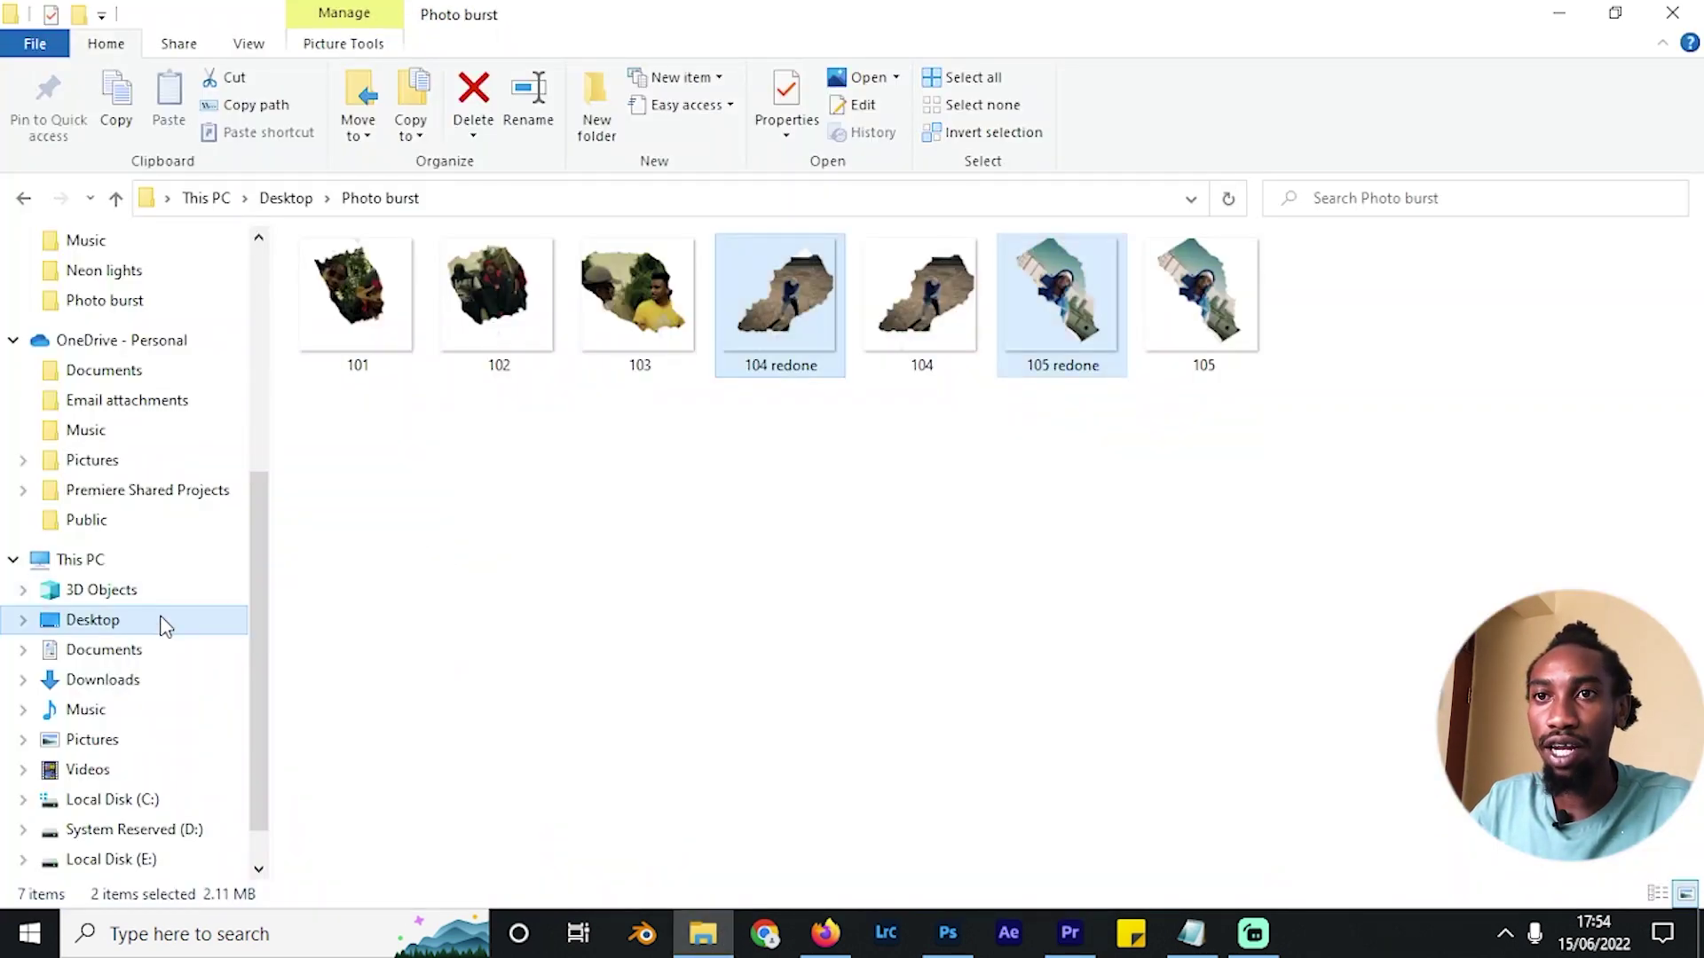
left_click(92, 619)
double_click(770, 297)
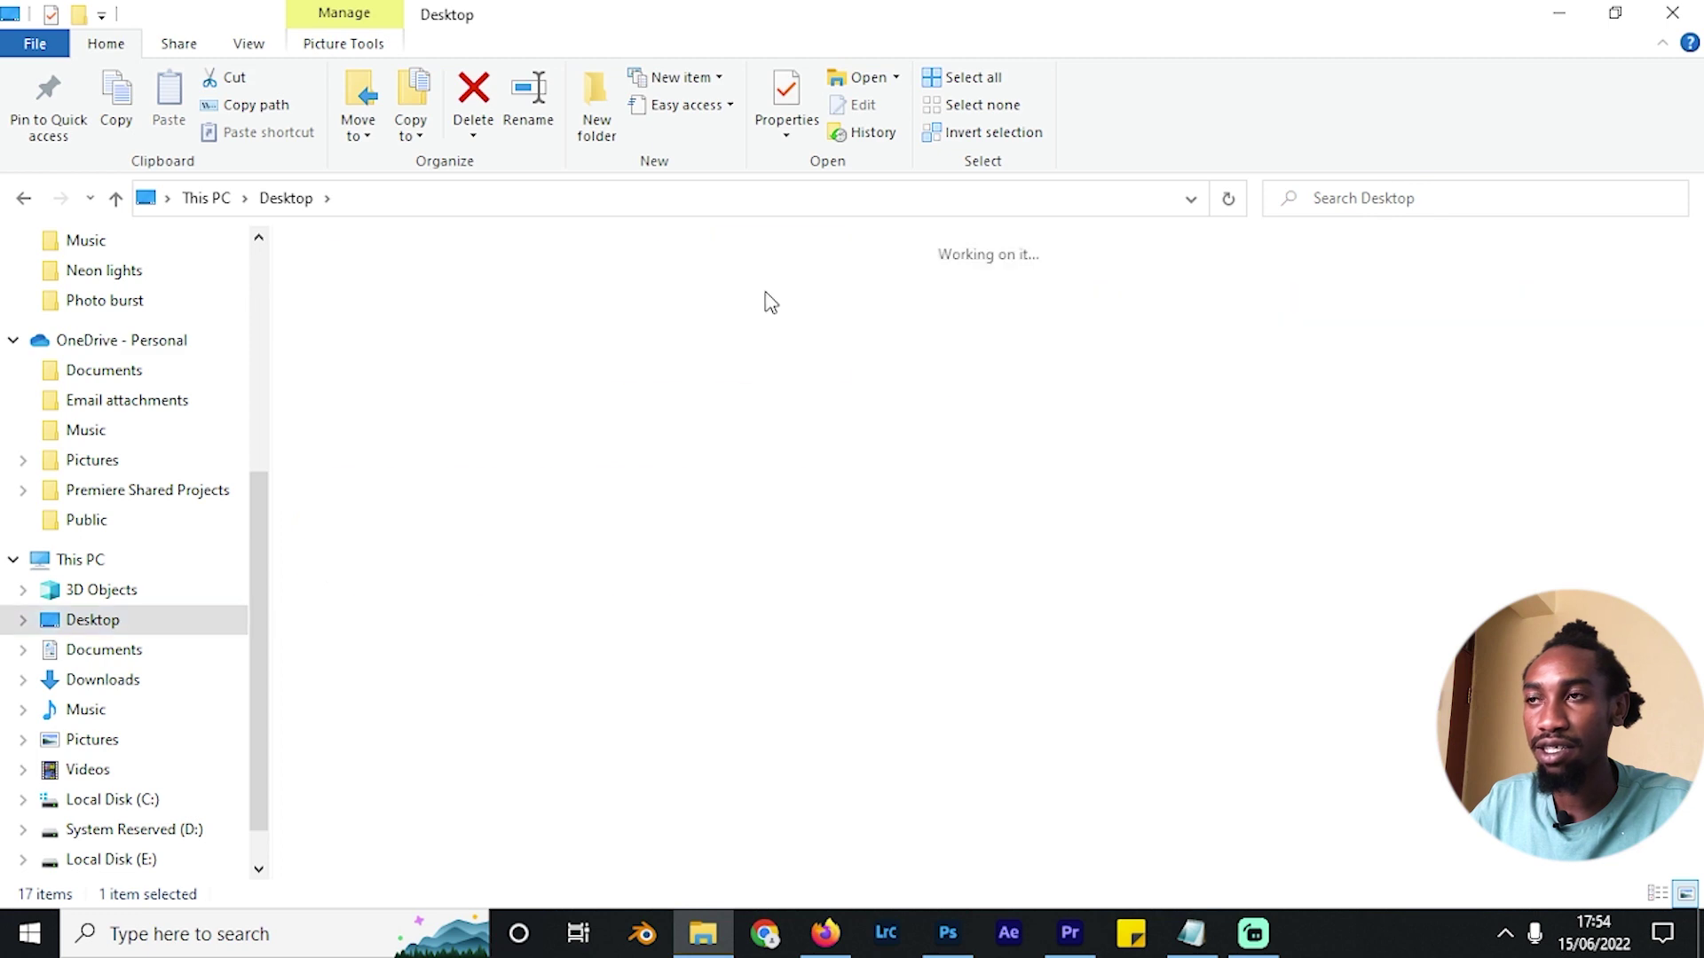
left_click_drag(923, 511, 374, 421)
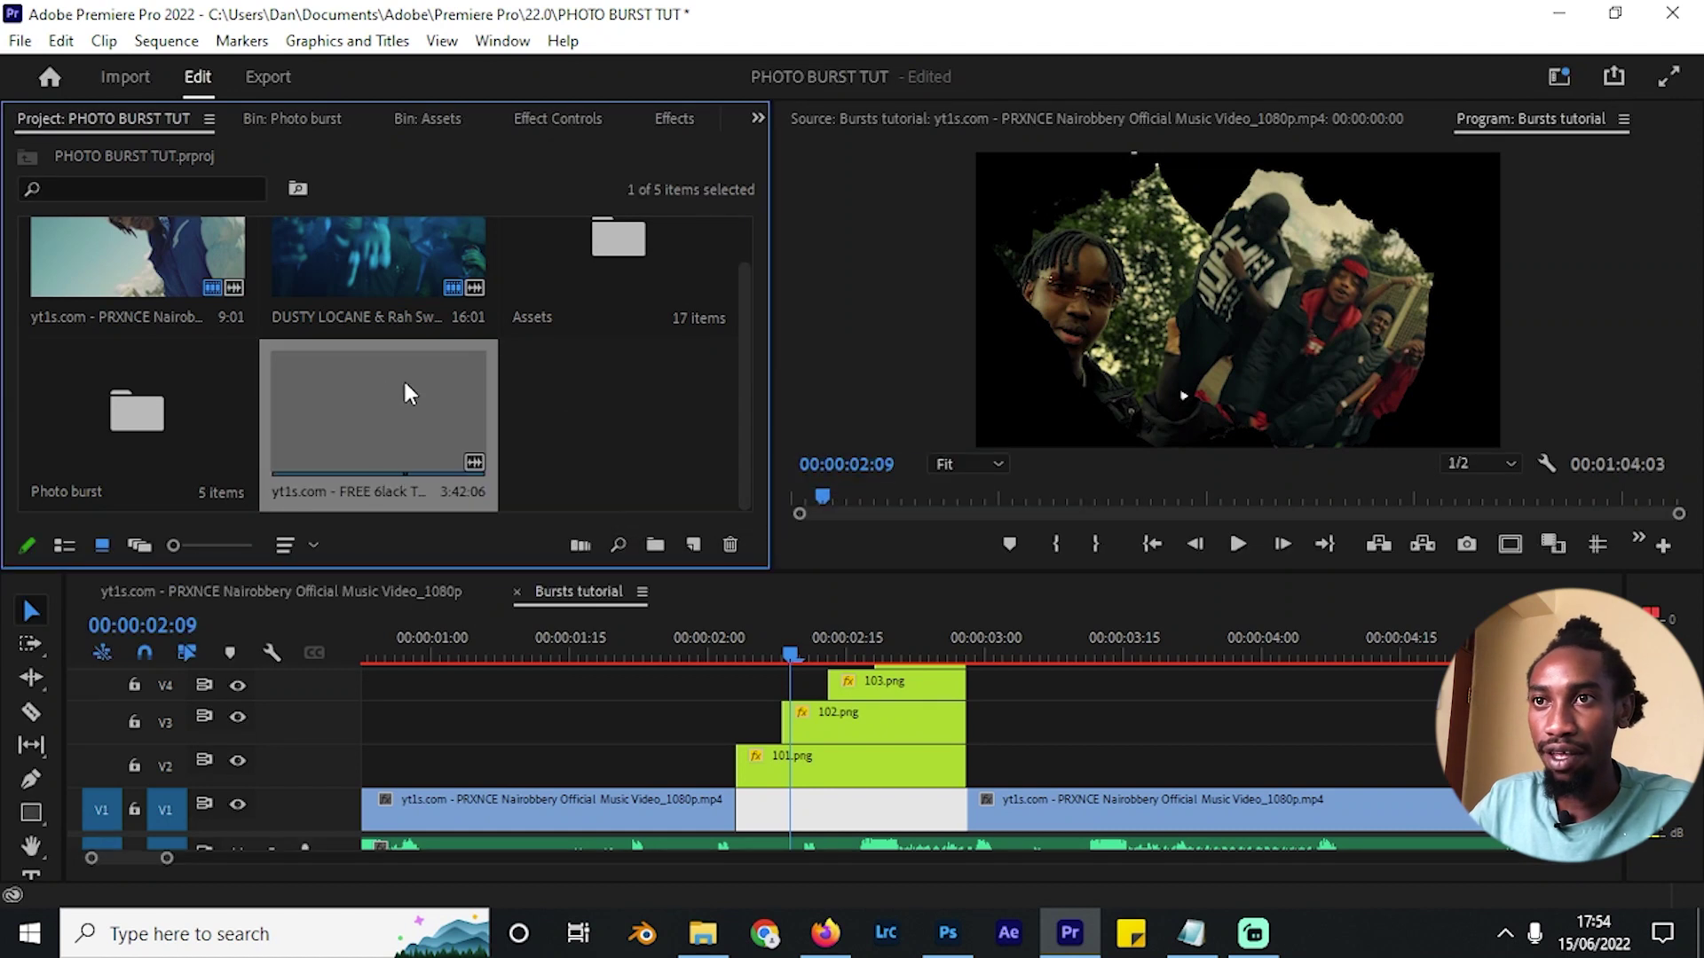
Mark a section of about 3:26 in the FREE 6lack Type Beat video and place it on V2 just after the cutouts.
double_click(371, 373)
left_click(837, 494)
mouse_move(835, 499)
left_mouse_down()
mouse_move(881, 500)
mouse_move(849, 493)
left_mouse_up()
key("i")
left_click(1113, 543)
left_click_drag(1208, 463, 1042, 753)
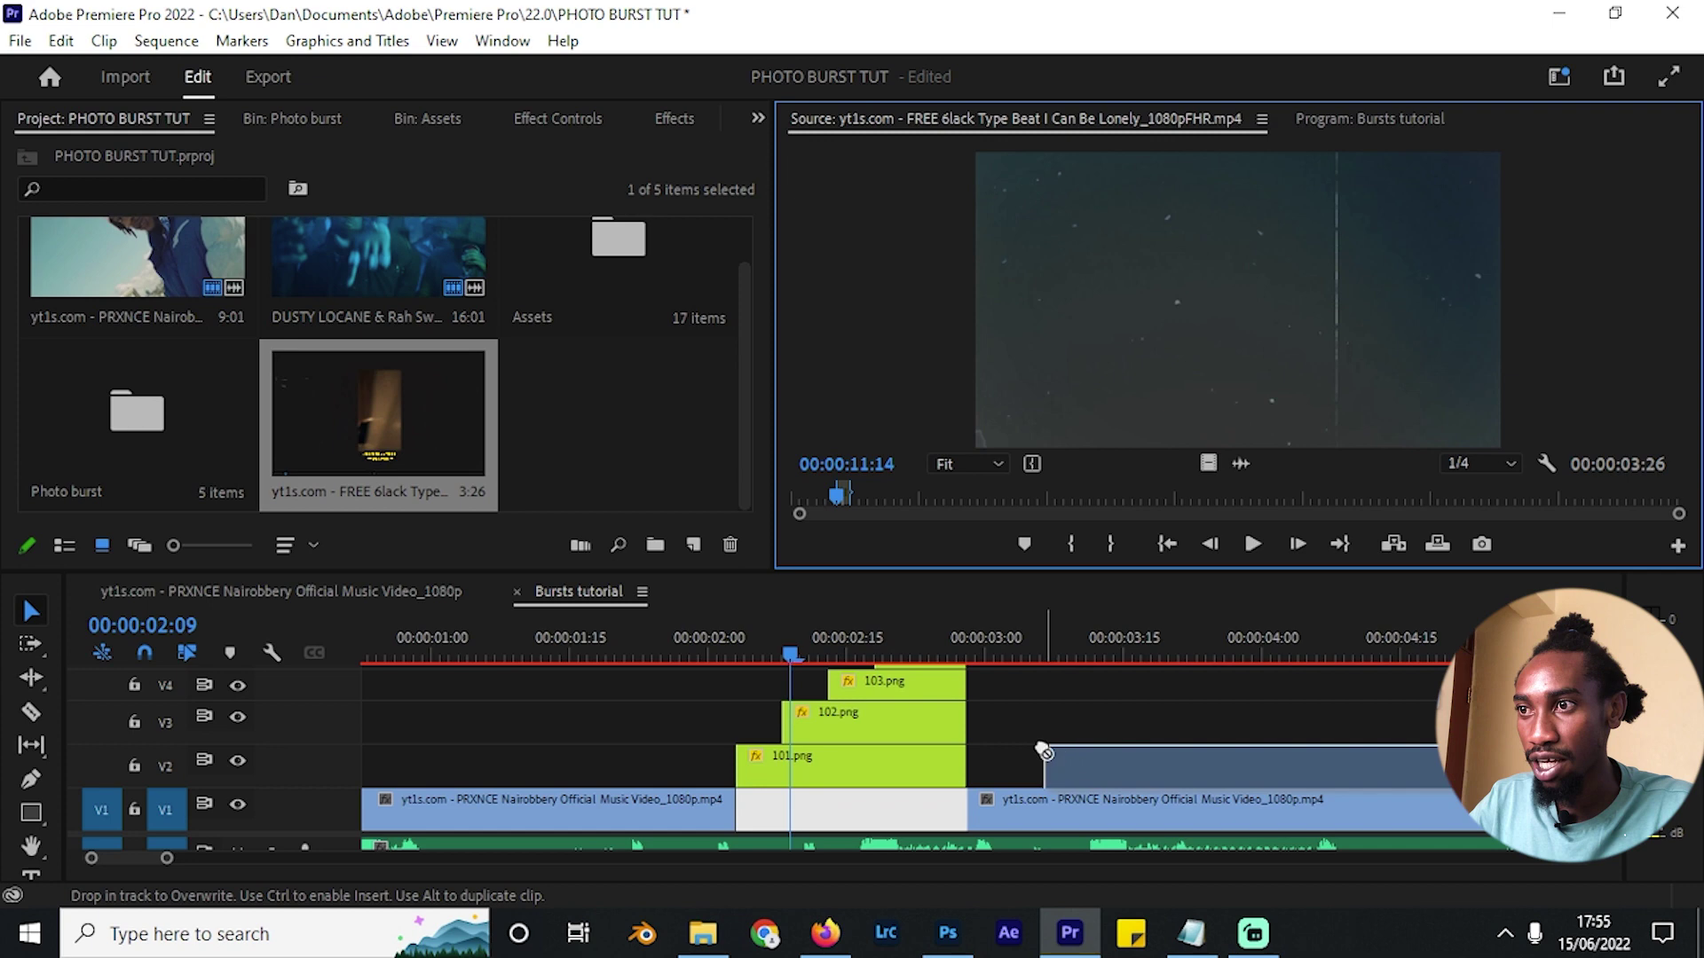
scroll(1111, 736, "down", 1)
key("minus")
Label the FREE 6lack Type Beat clip Rose and fit it into the V1 gap beneath the cutouts.
right_click(1108, 777)
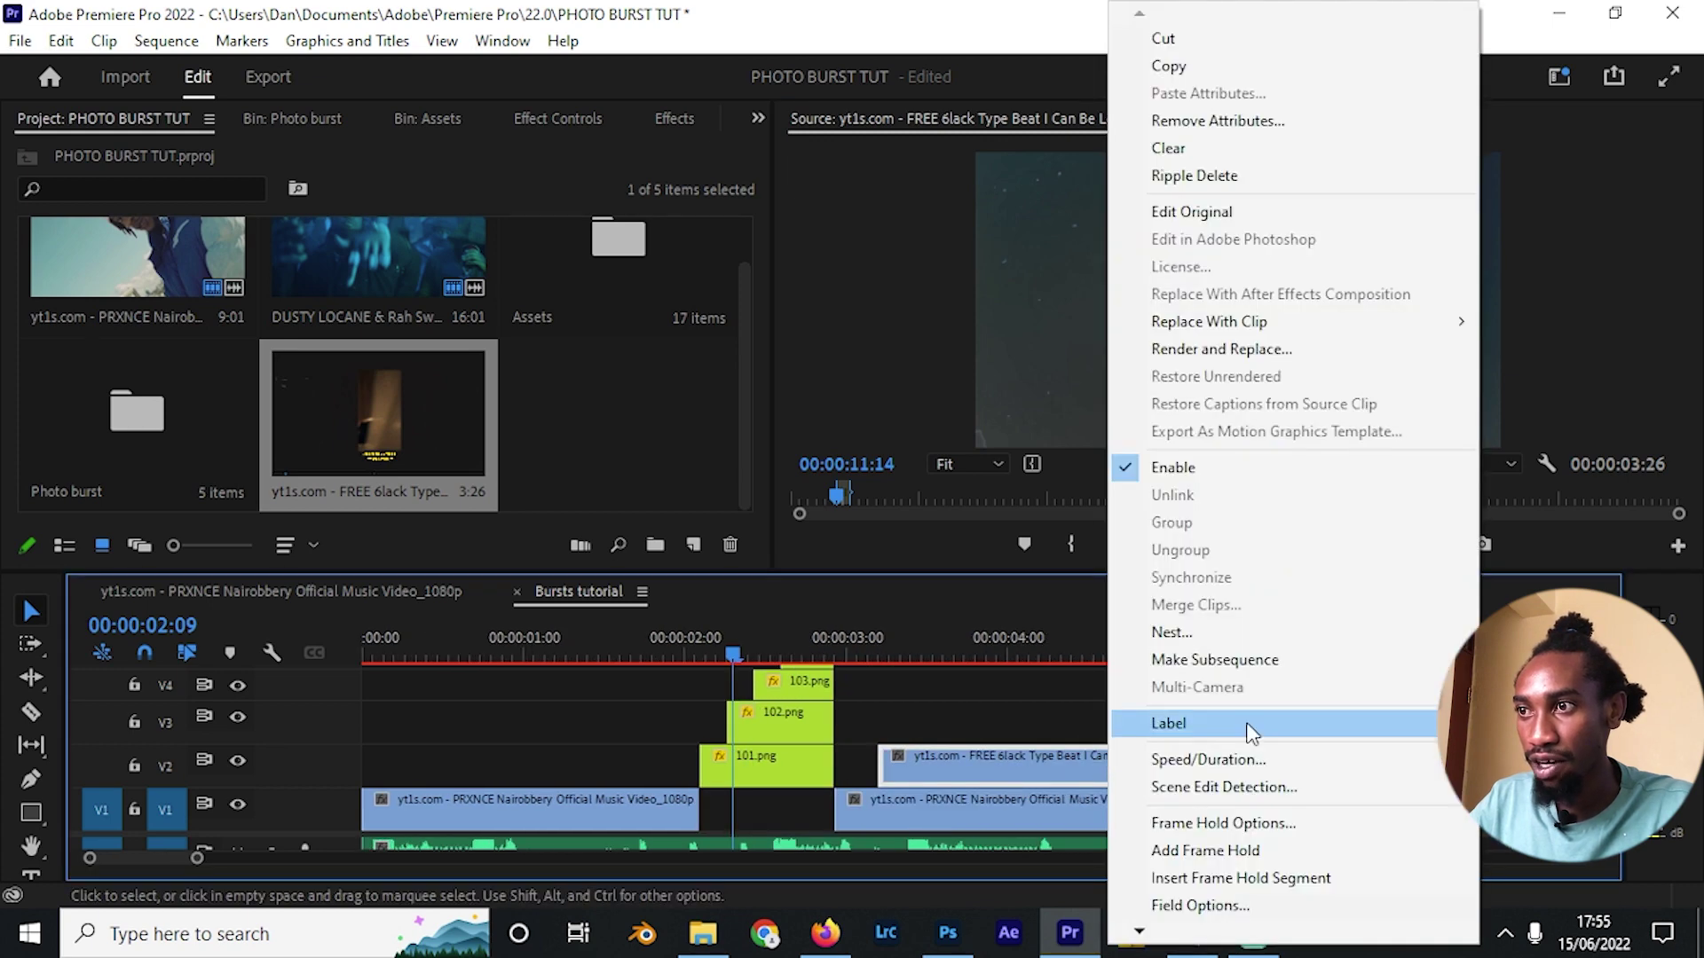
mouse_move(1251, 732)
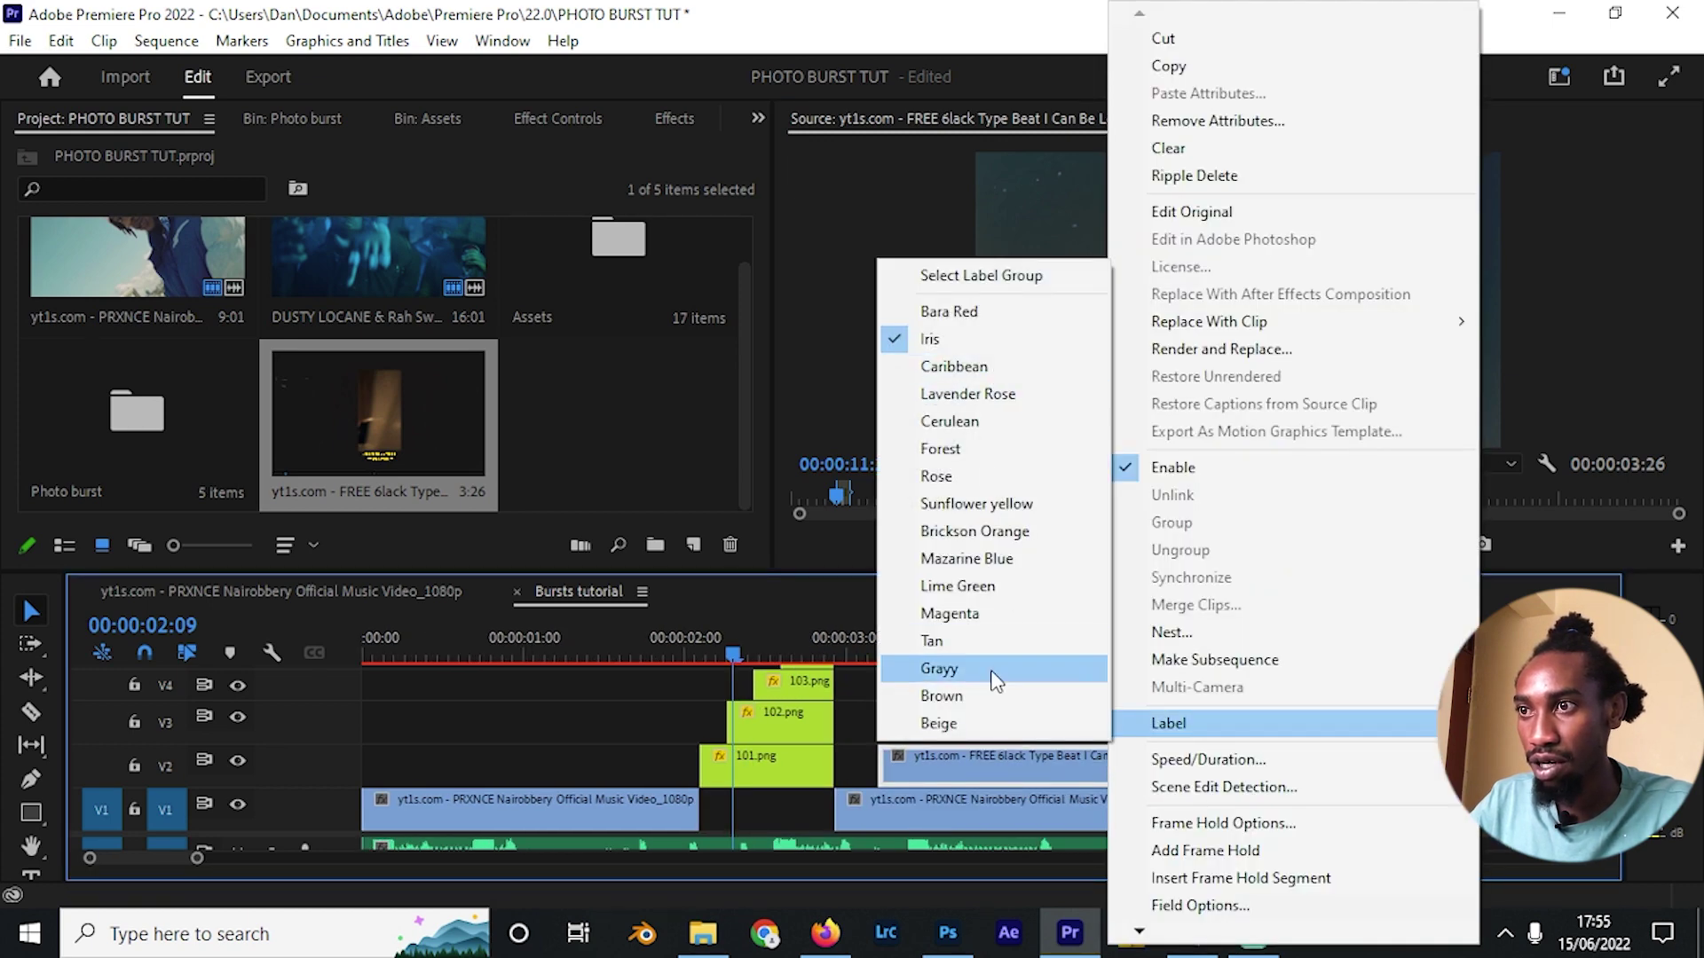
left_click(994, 479)
left_click_drag(1428, 765, 774, 811)
left_click_drag(714, 652, 764, 648)
scroll(769, 715, "up", 1)
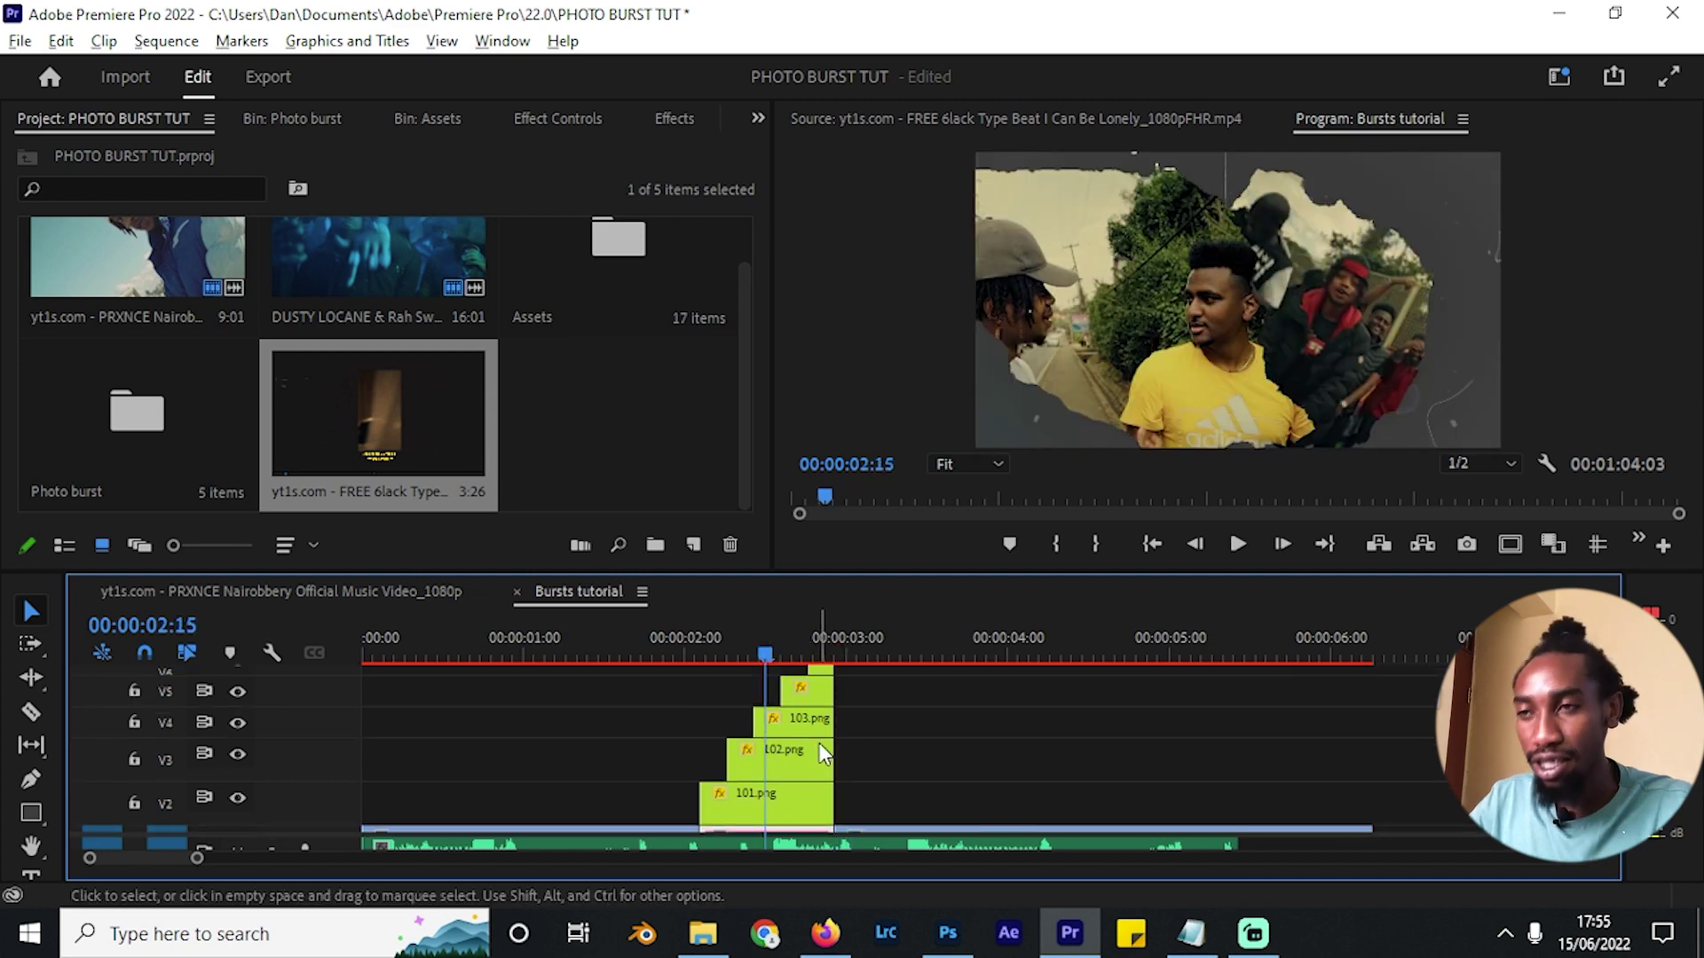
Create an adjustment layer and place it on V7 above the 105 redone.png clip.
scroll(809, 742, "up", 2)
scroll(799, 738, "up", 1)
scroll(766, 733, "down", 3)
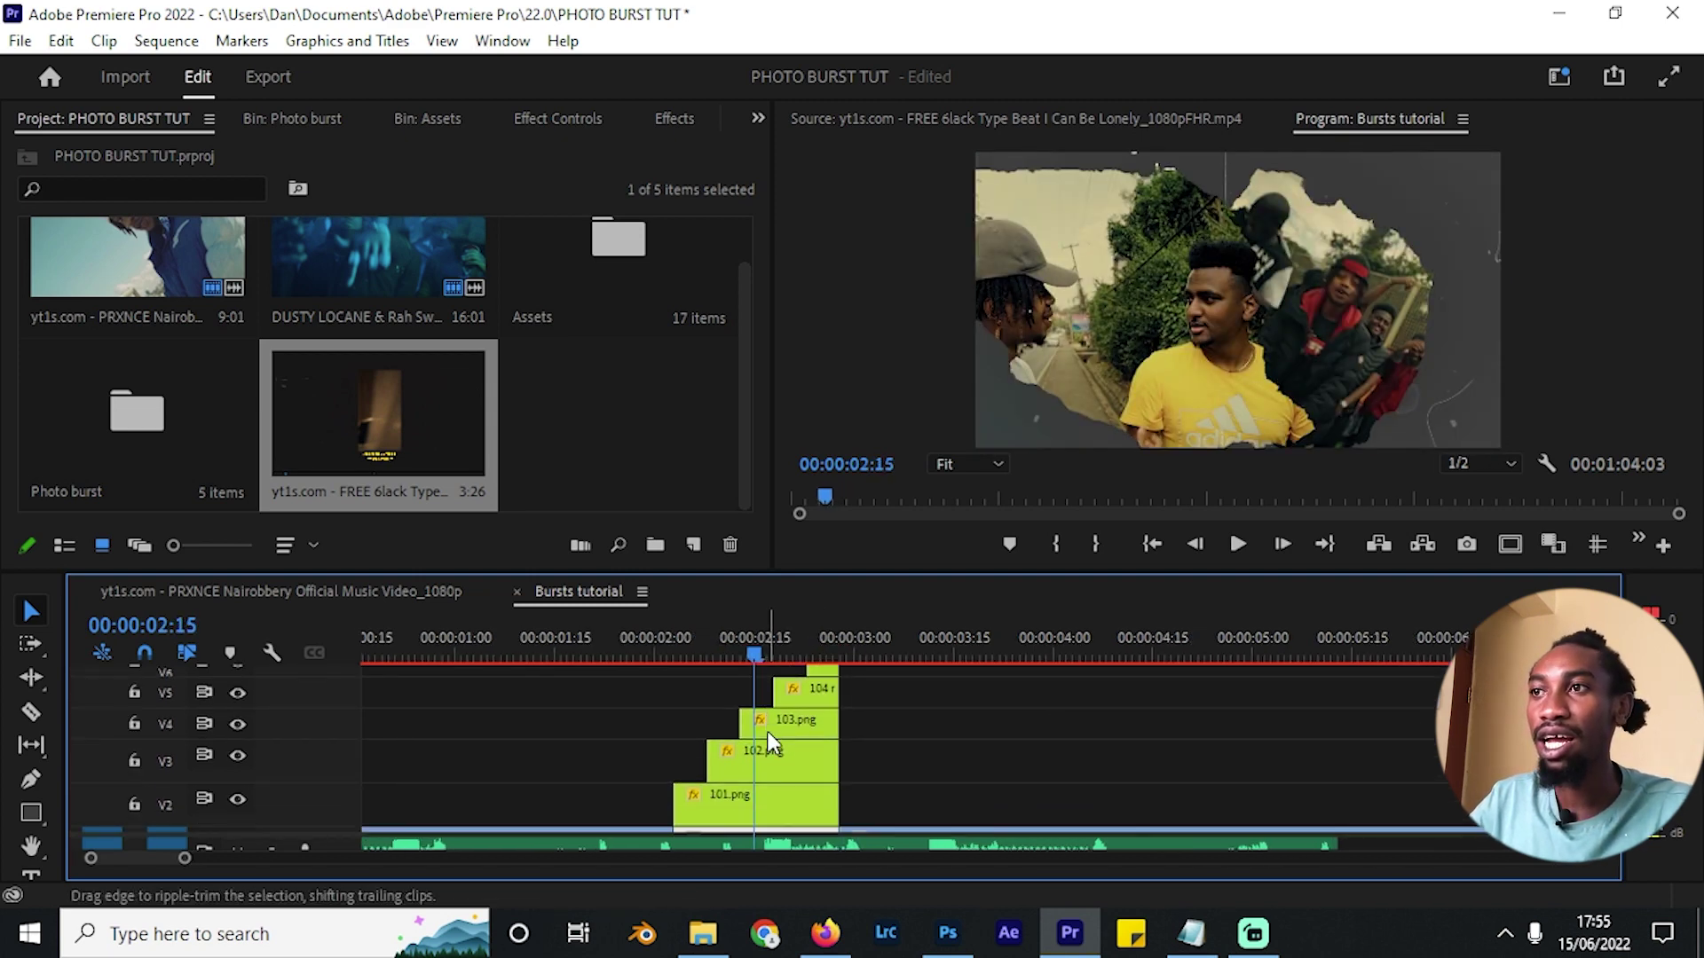
scroll(769, 727, "up", 2)
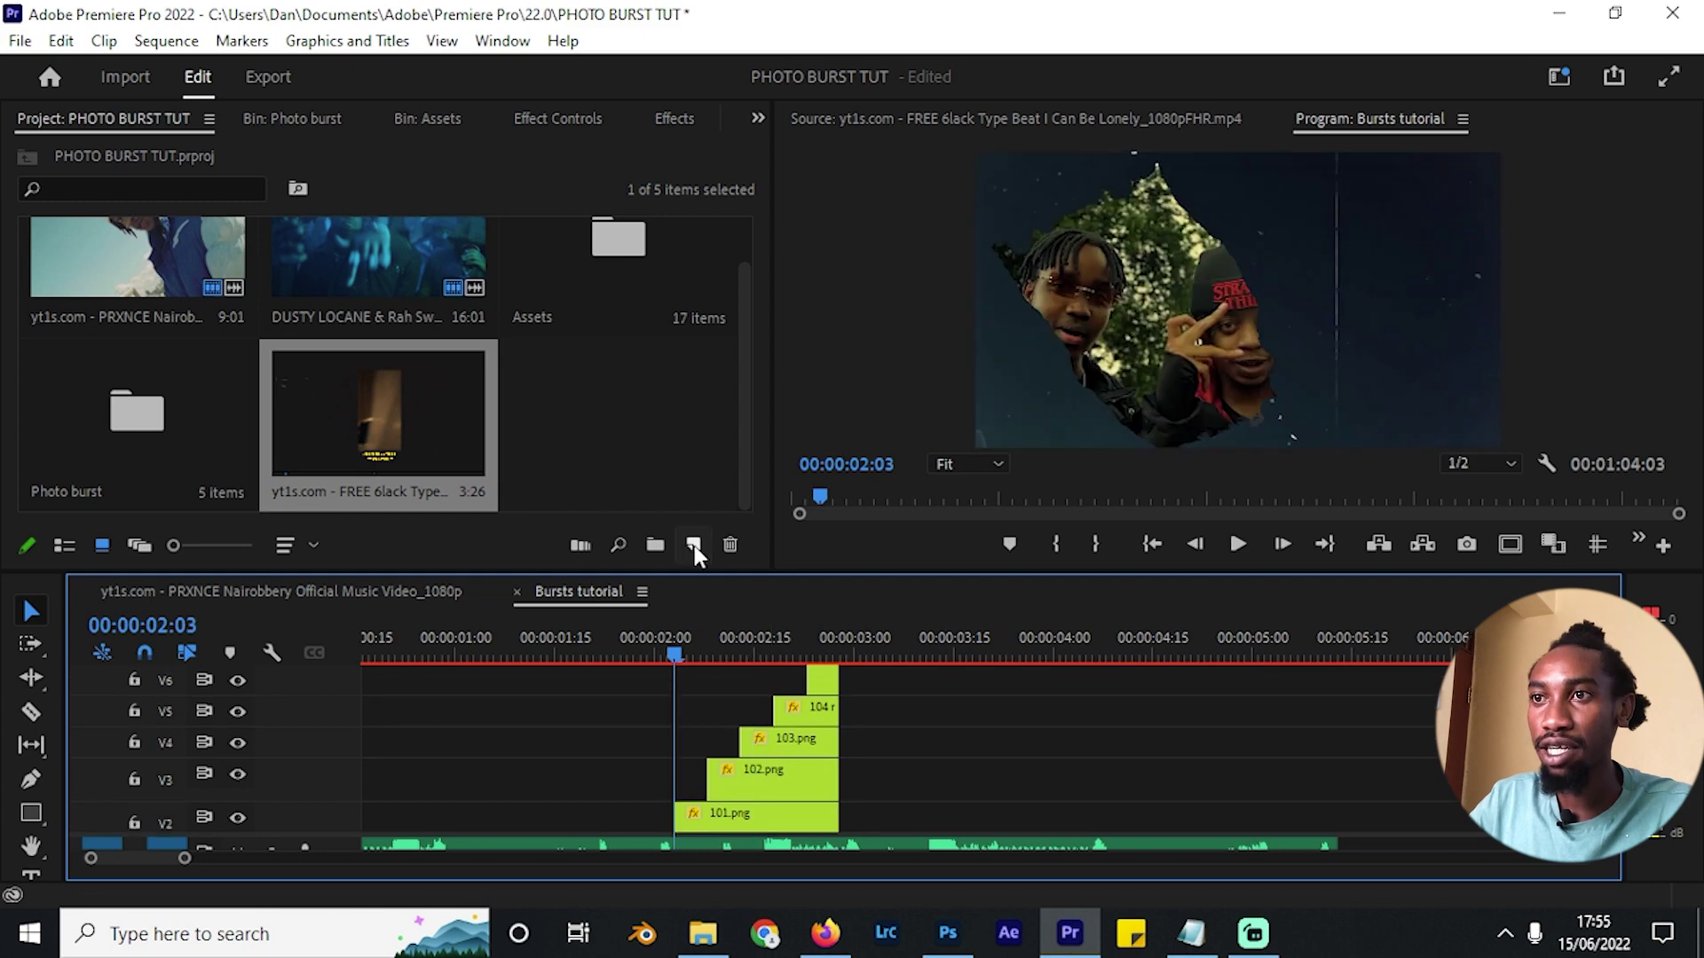
left_click(694, 546)
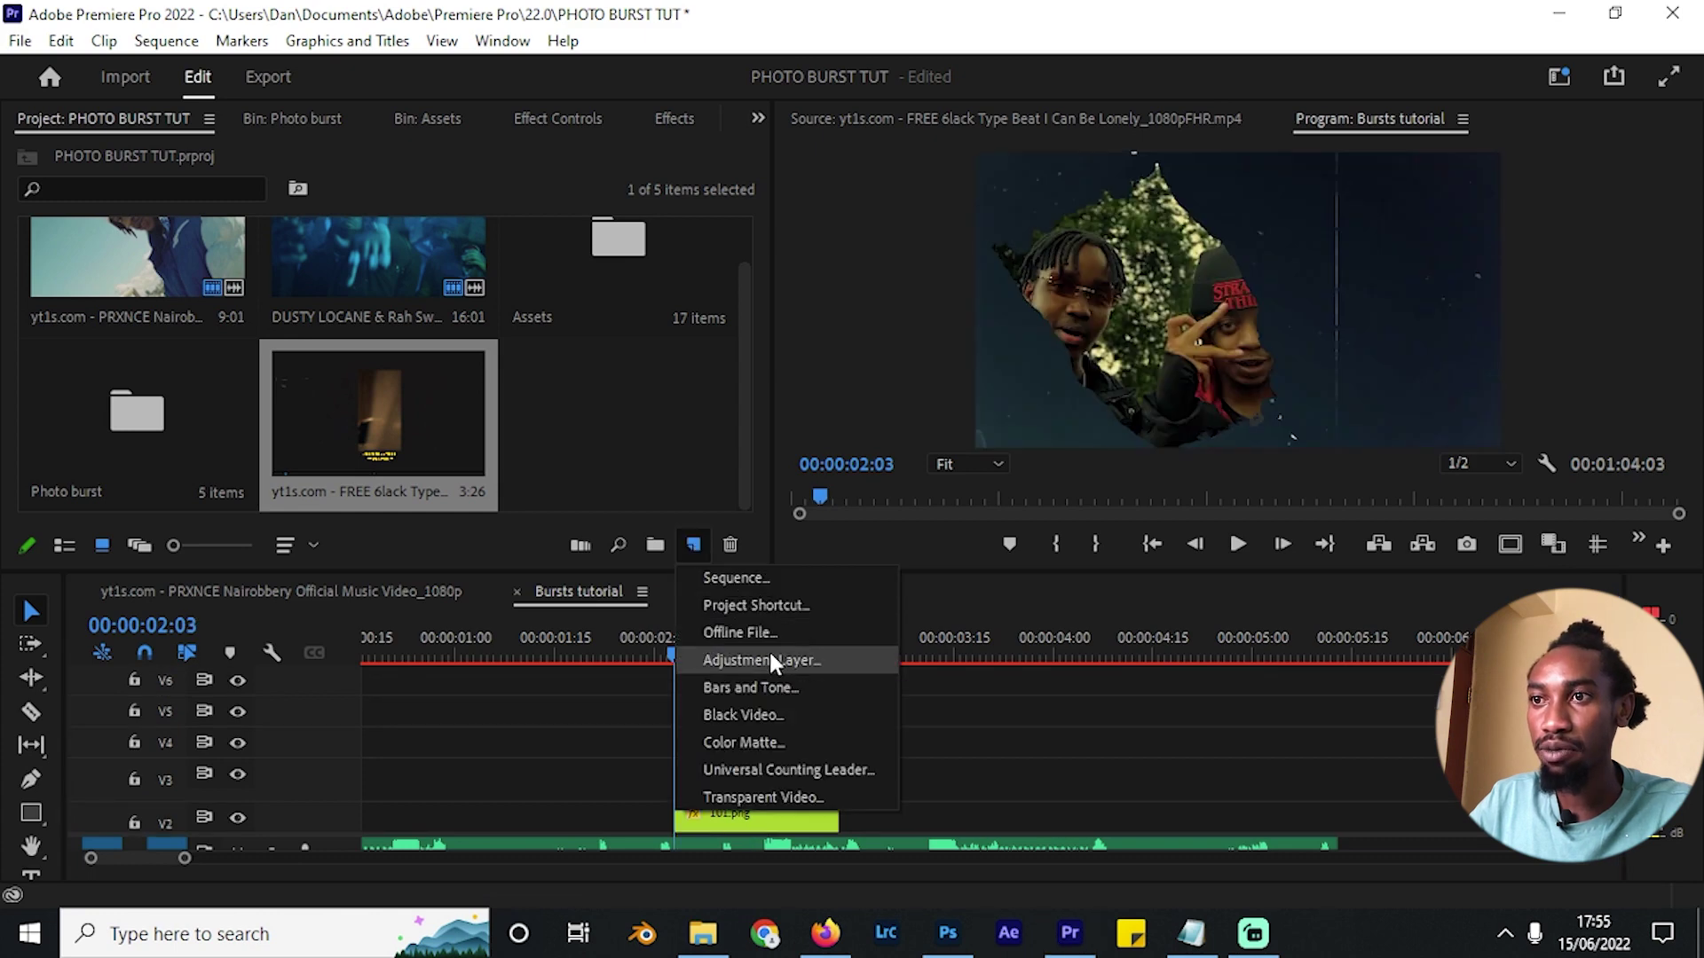
left_click(799, 660)
left_click_drag(697, 635, 827, 676)
Extend the start of the V7 adjustment layer to the start of the 101.png clip so it spans the whole burst.
scroll(804, 671, "down", 2)
key("grave")
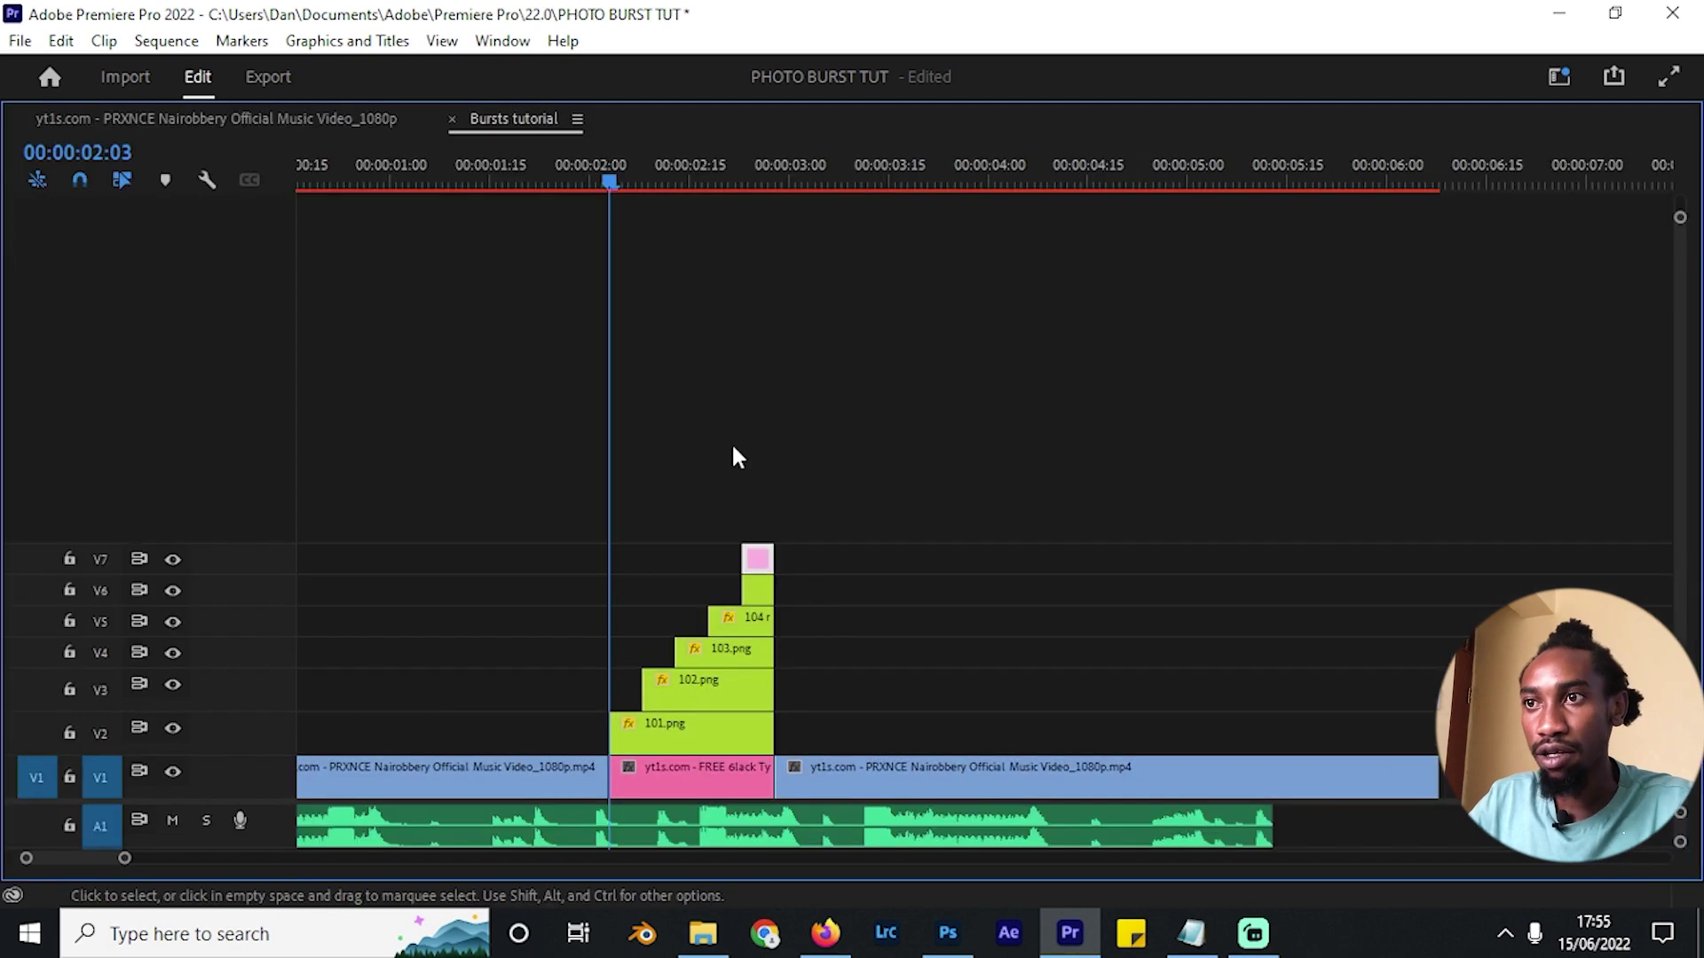
left_click_drag(744, 558, 608, 548)
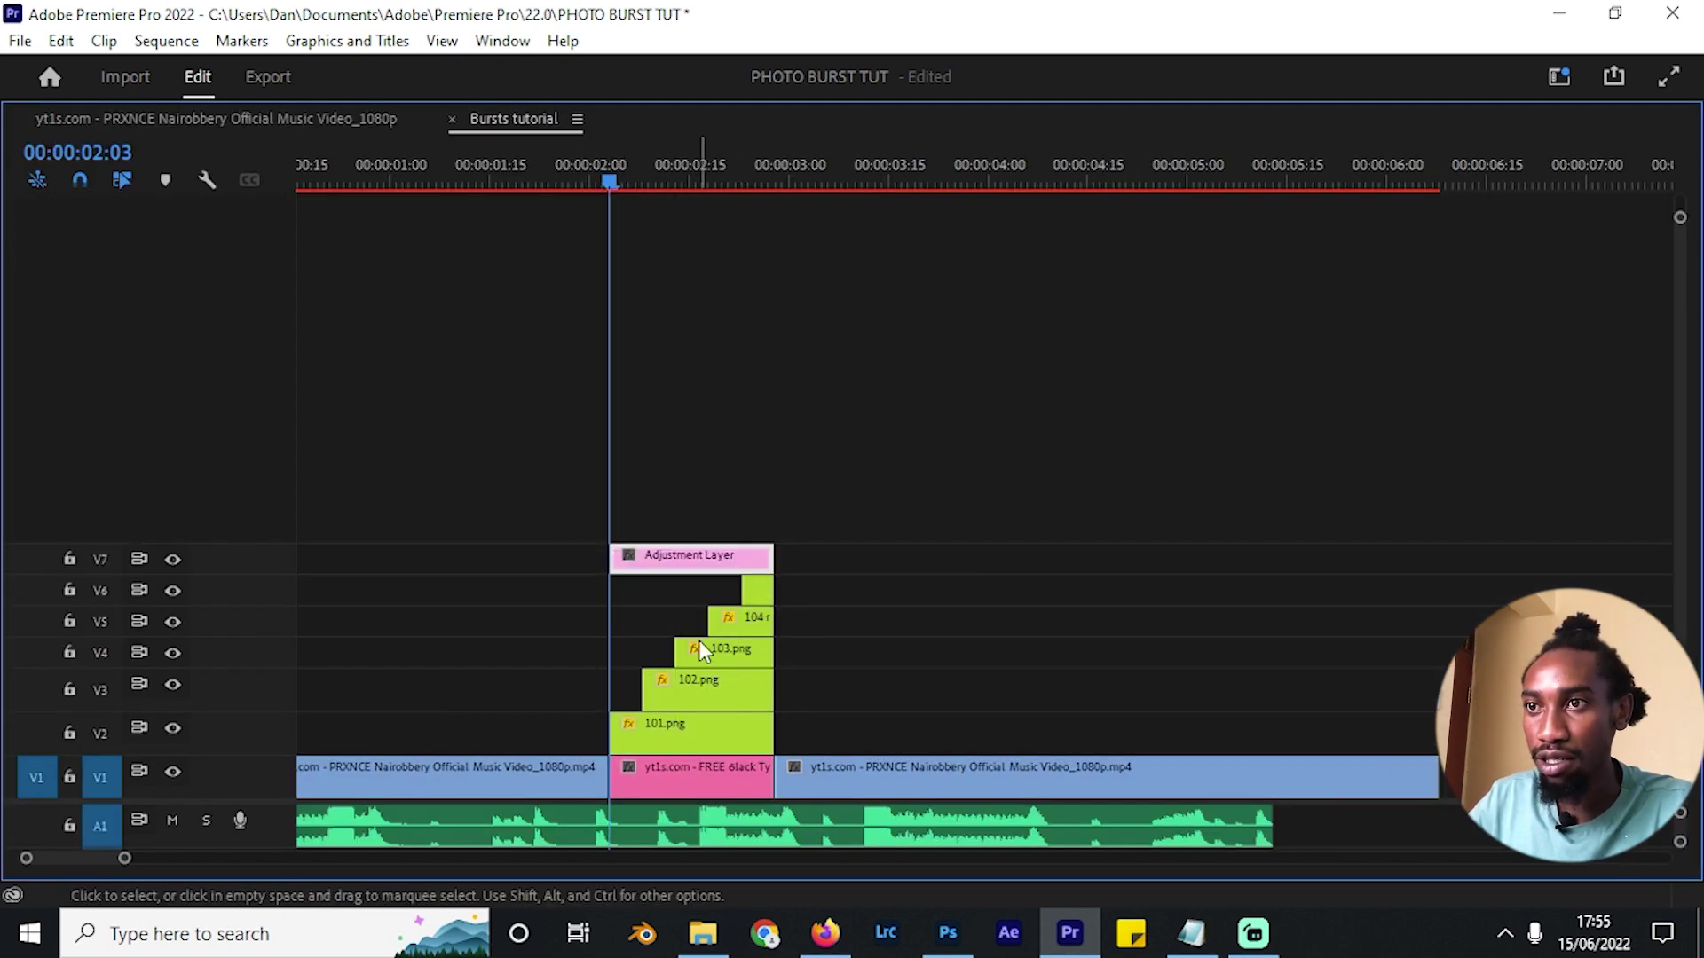
key("grave")
Apply the Noise effect to the adjustment layer, with an amount of 8% and color noise turned off.
left_click_drag(175, 141, 2, 142)
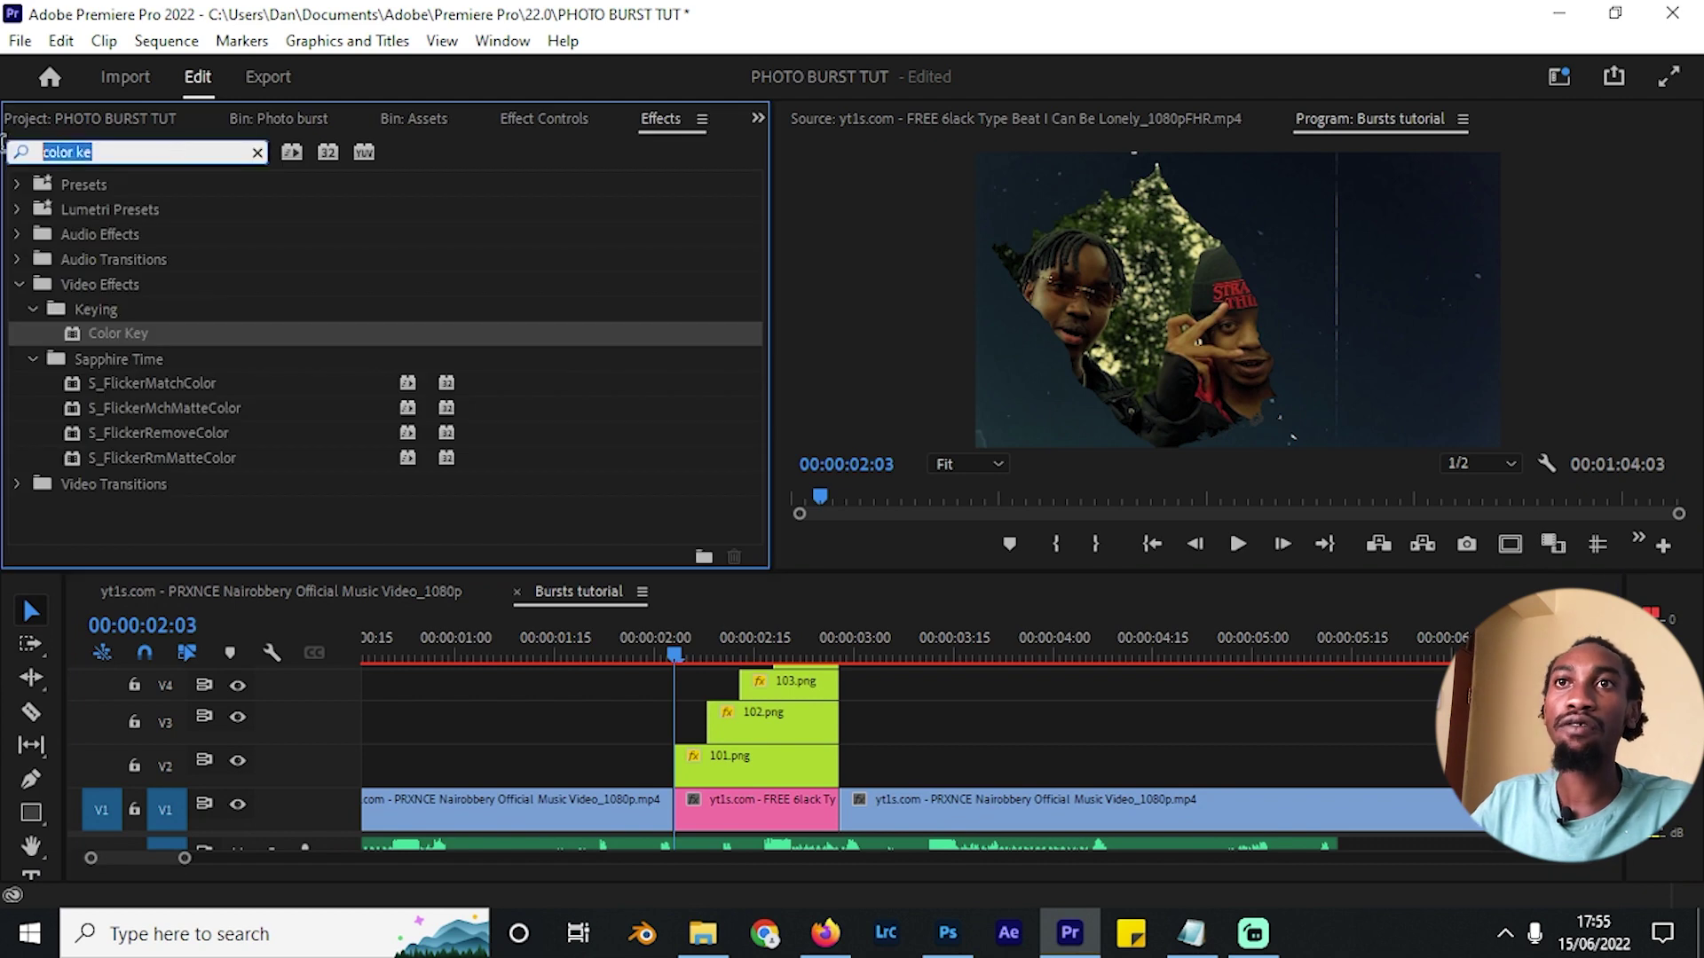
type("noise")
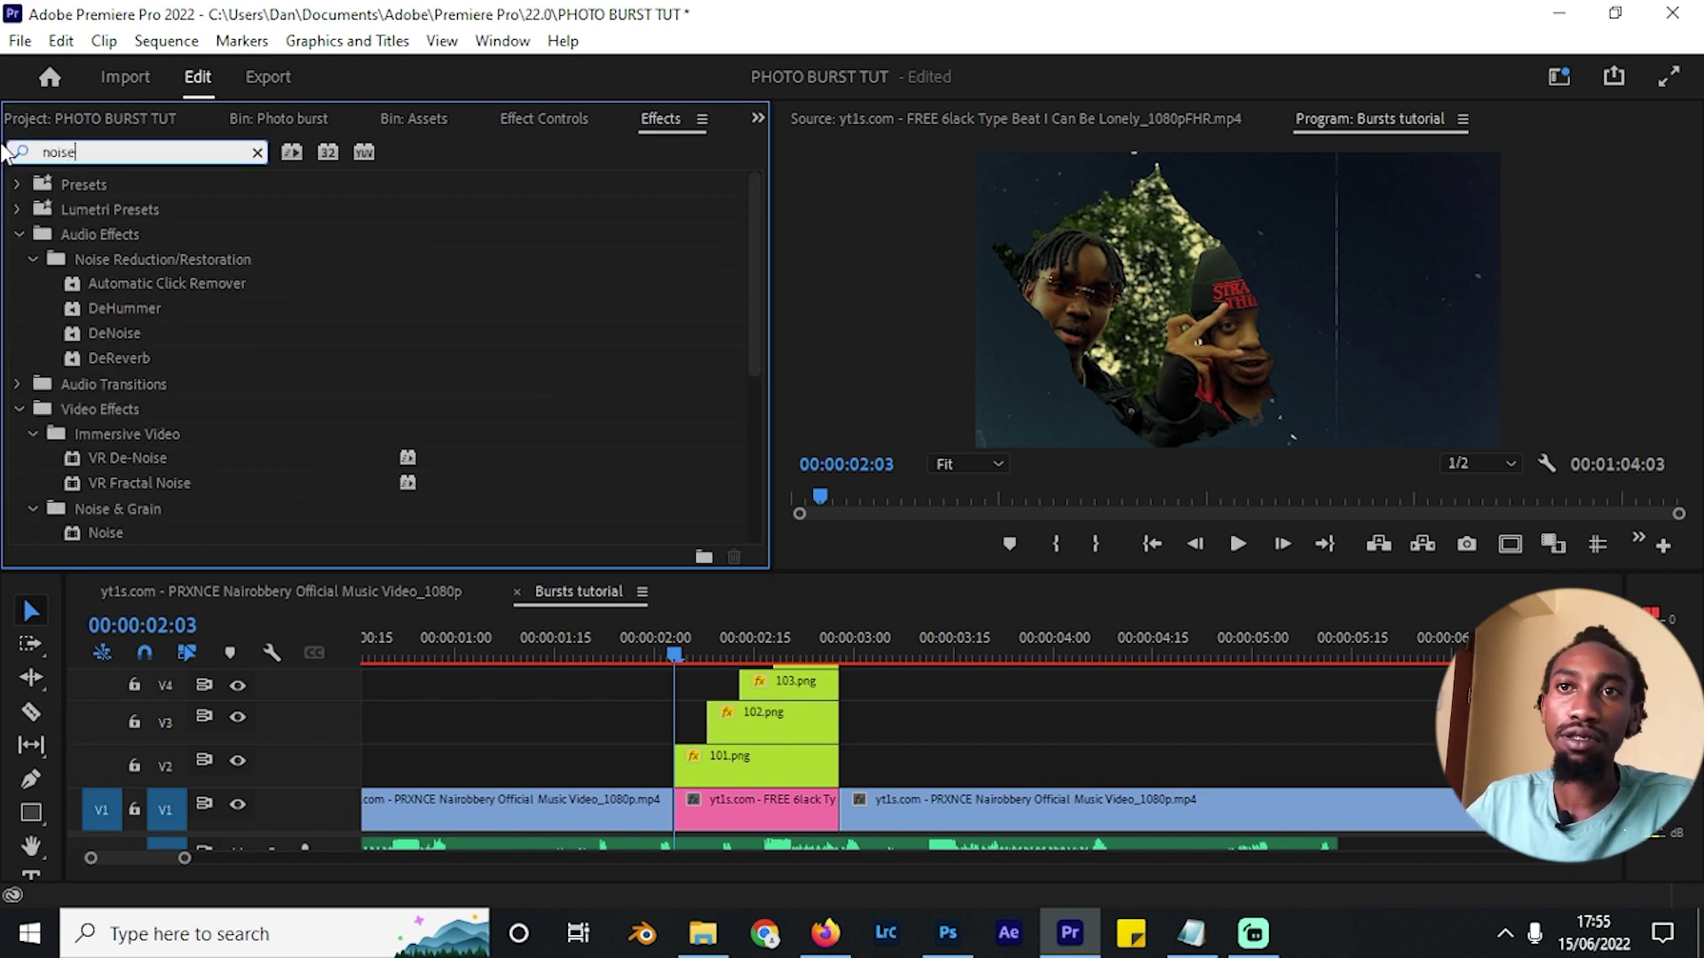
left_click(197, 539)
left_click_drag(197, 541, 788, 704)
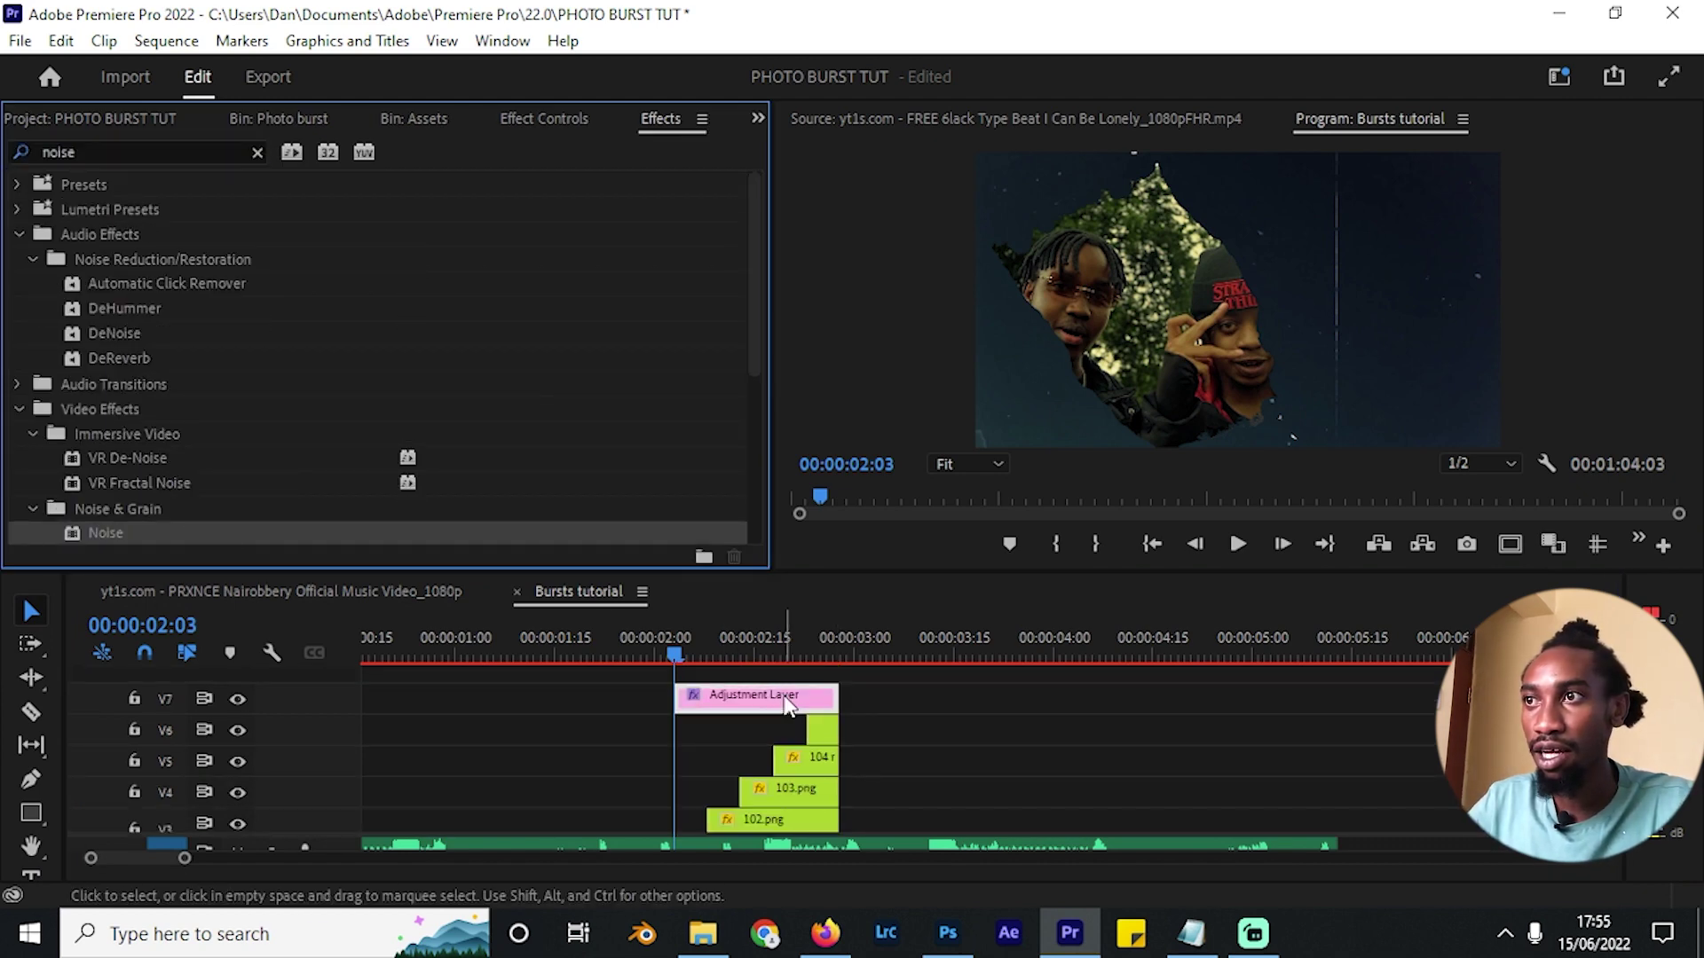
left_click(810, 694)
scroll(661, 444, "down", 4)
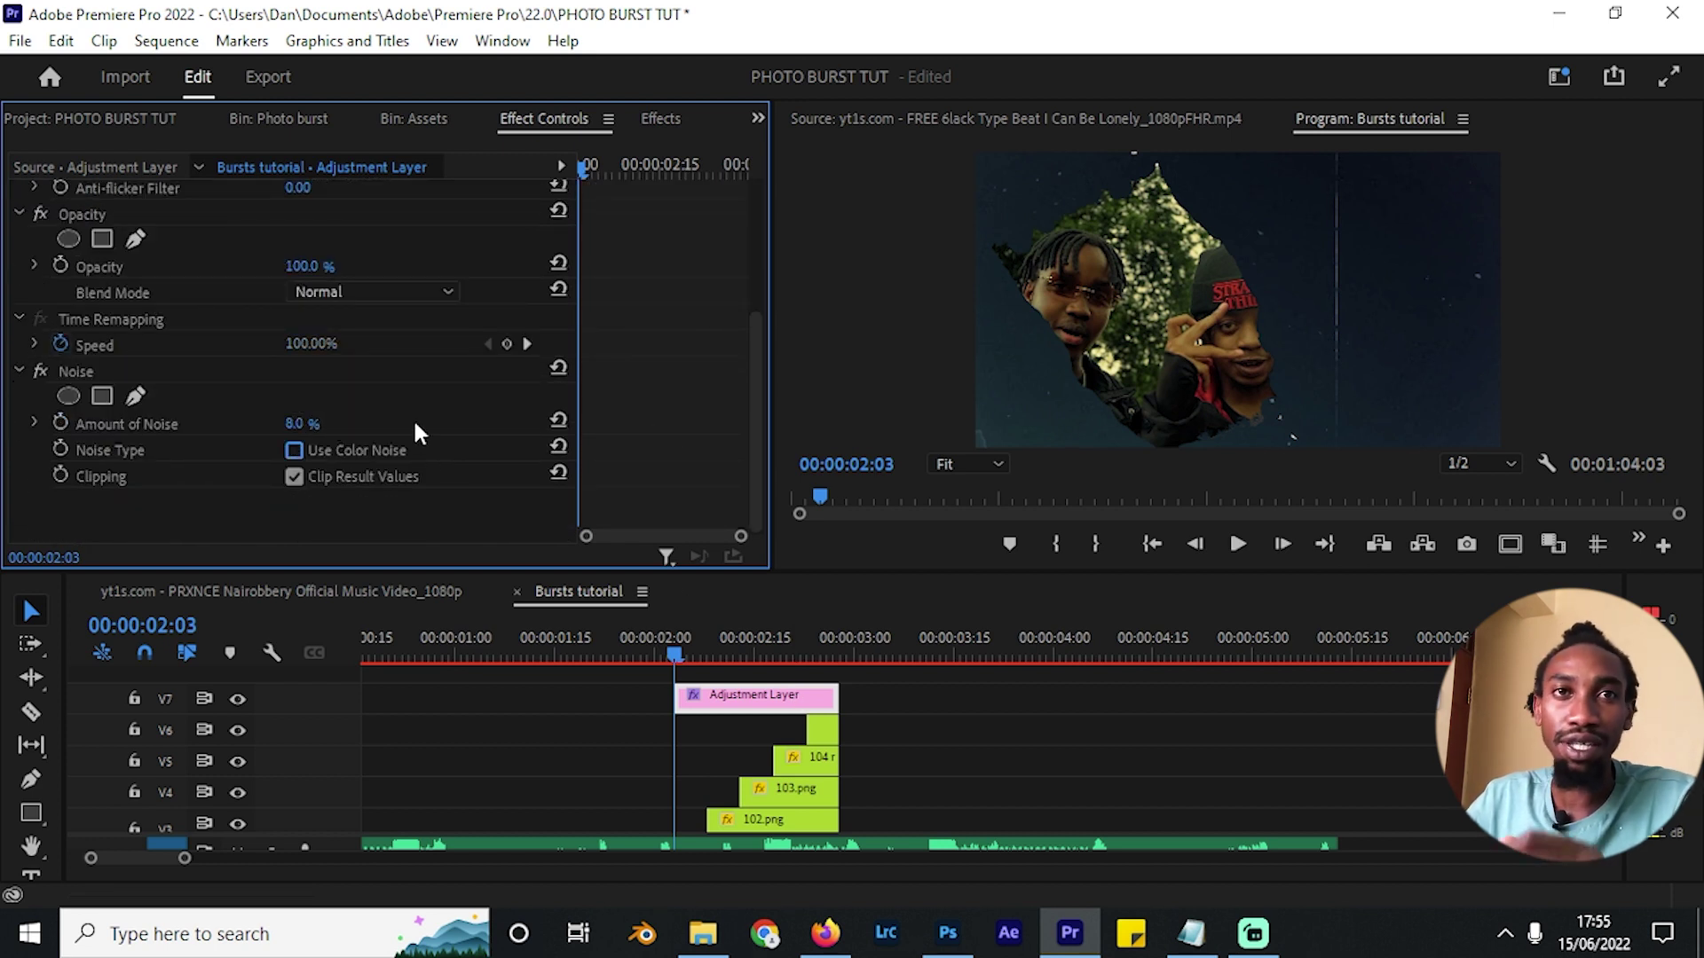
Play the burst section to review the cutouts with the noise and the new background.
left_click_drag(676, 650, 764, 641)
key("space")
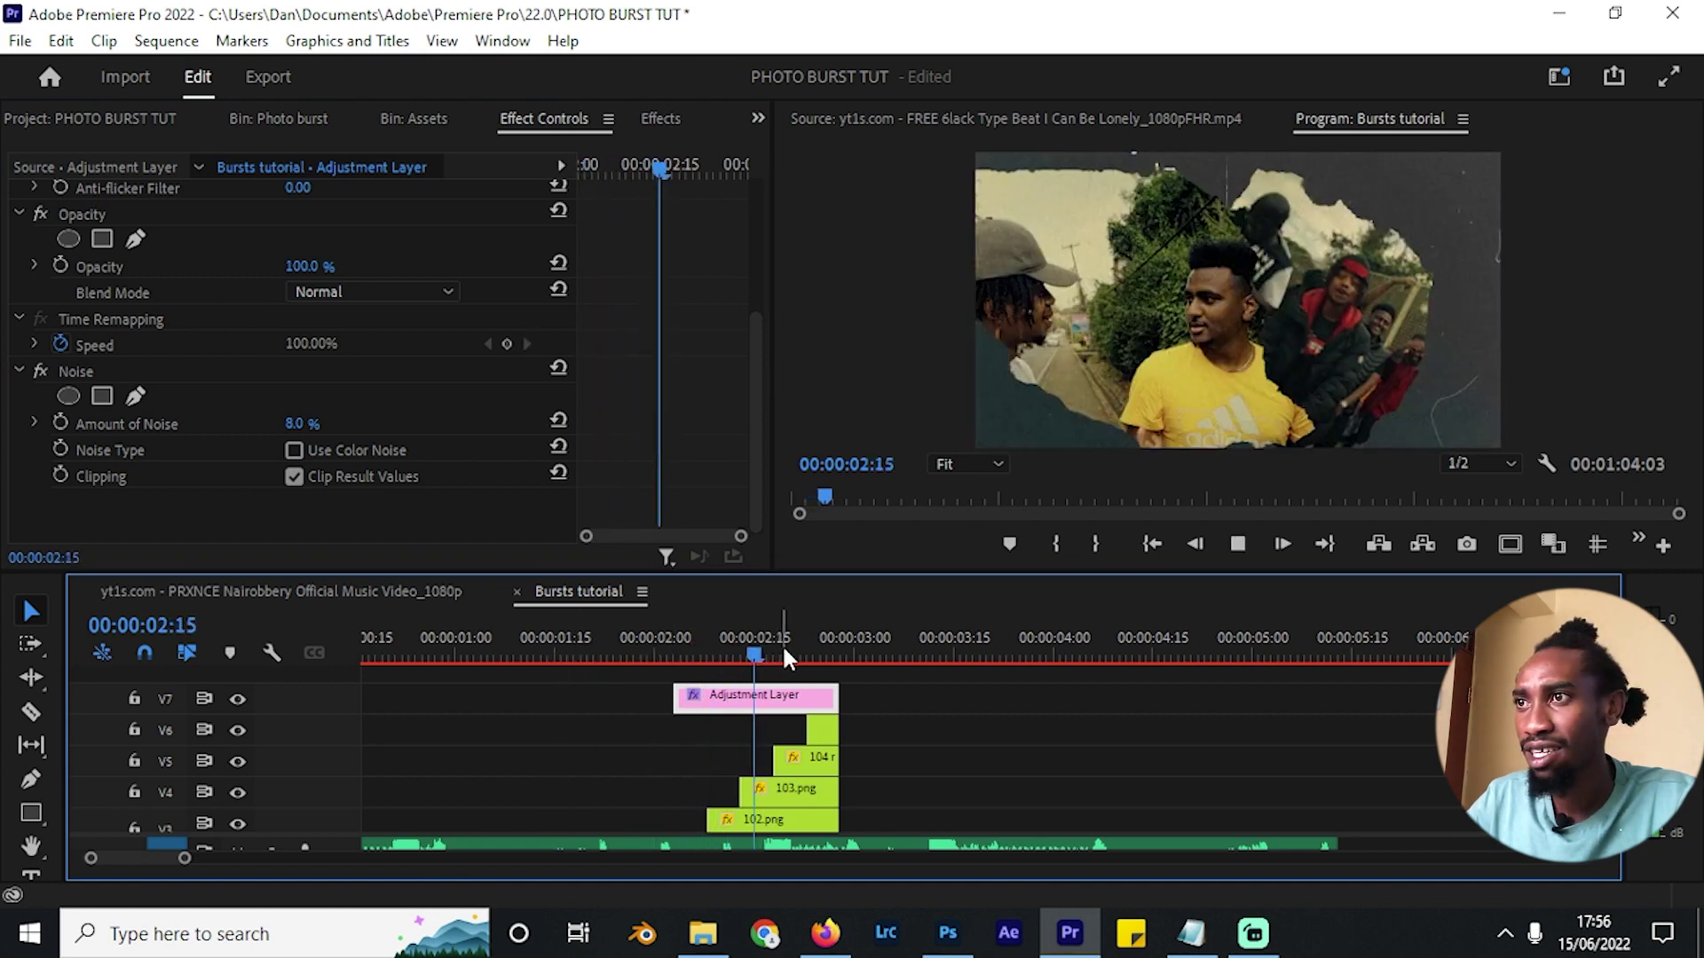
key("space")
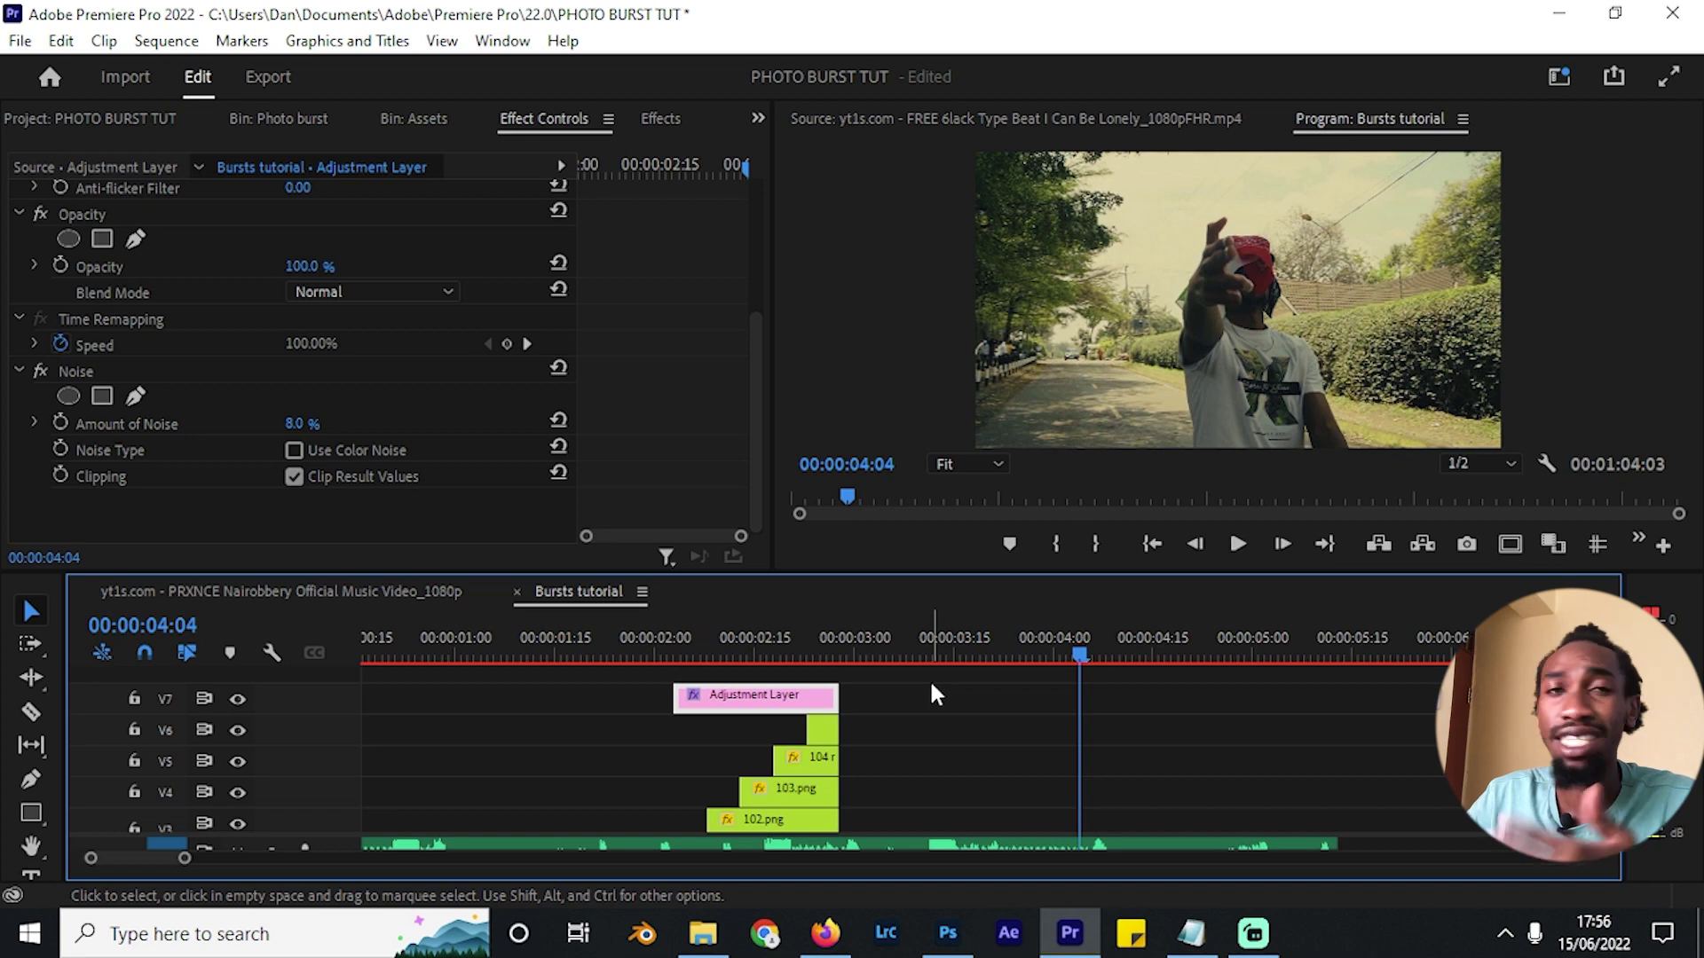
In Lumetri Color's Basic Correction, set the adjustment layer's exposure to 1.6 and saturation to 83.5.
left_click(793, 655)
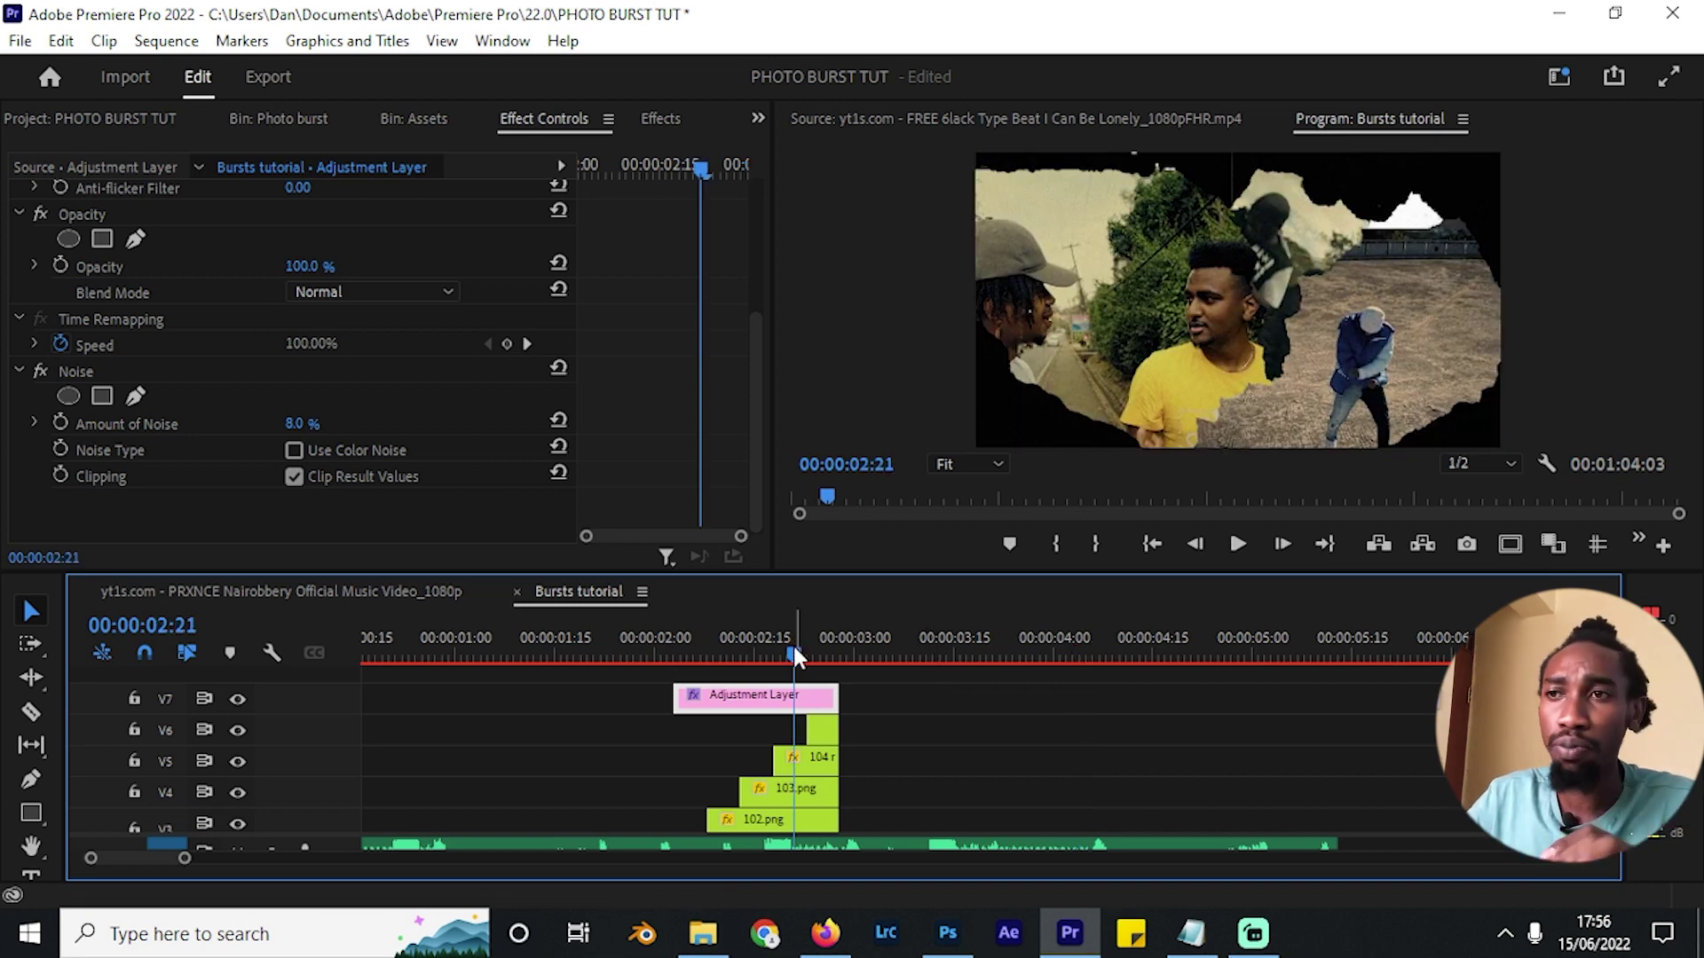
left_click(499, 41)
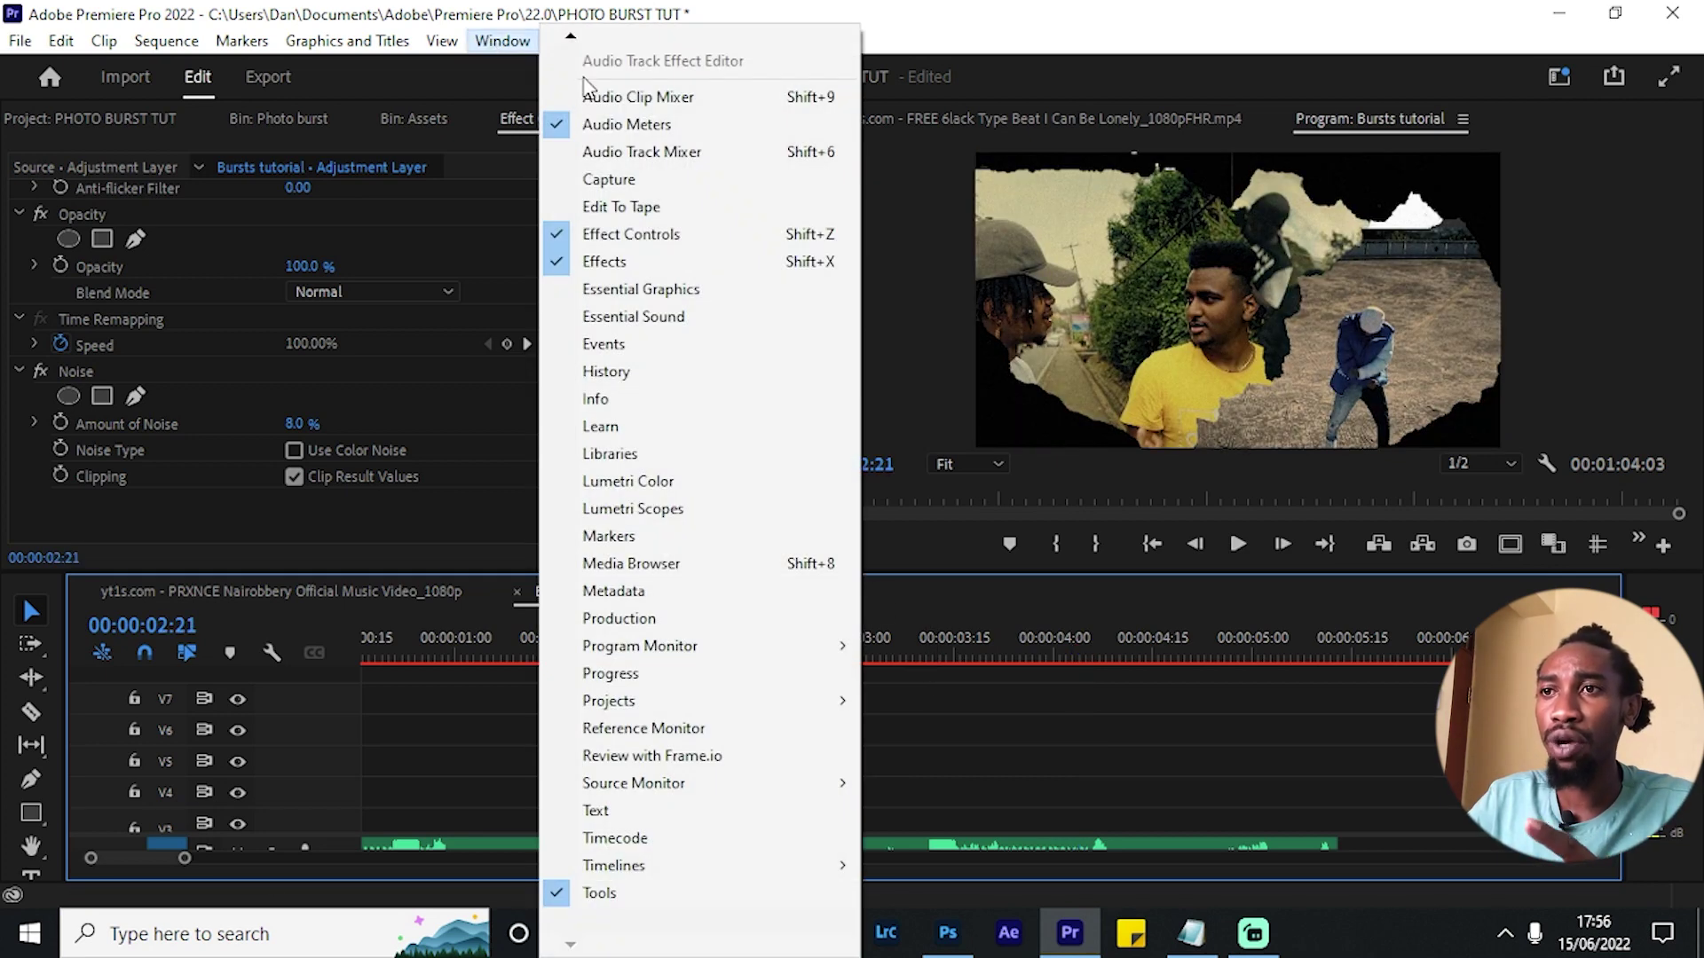
left_click(682, 484)
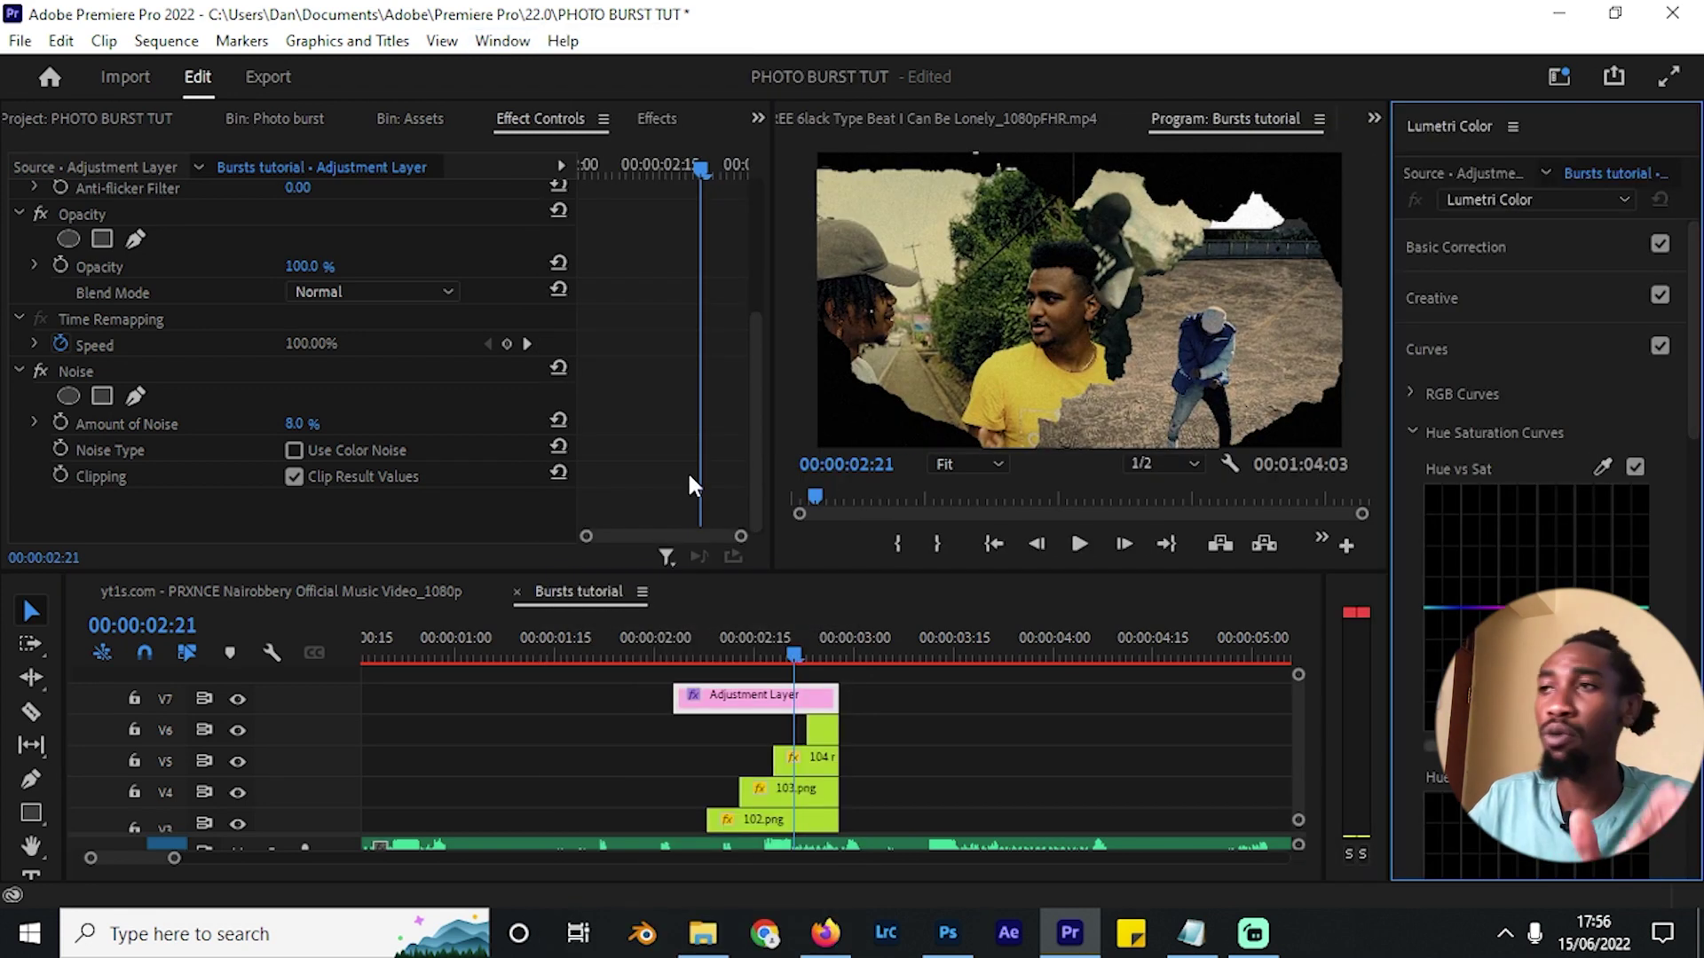
left_click(1519, 348)
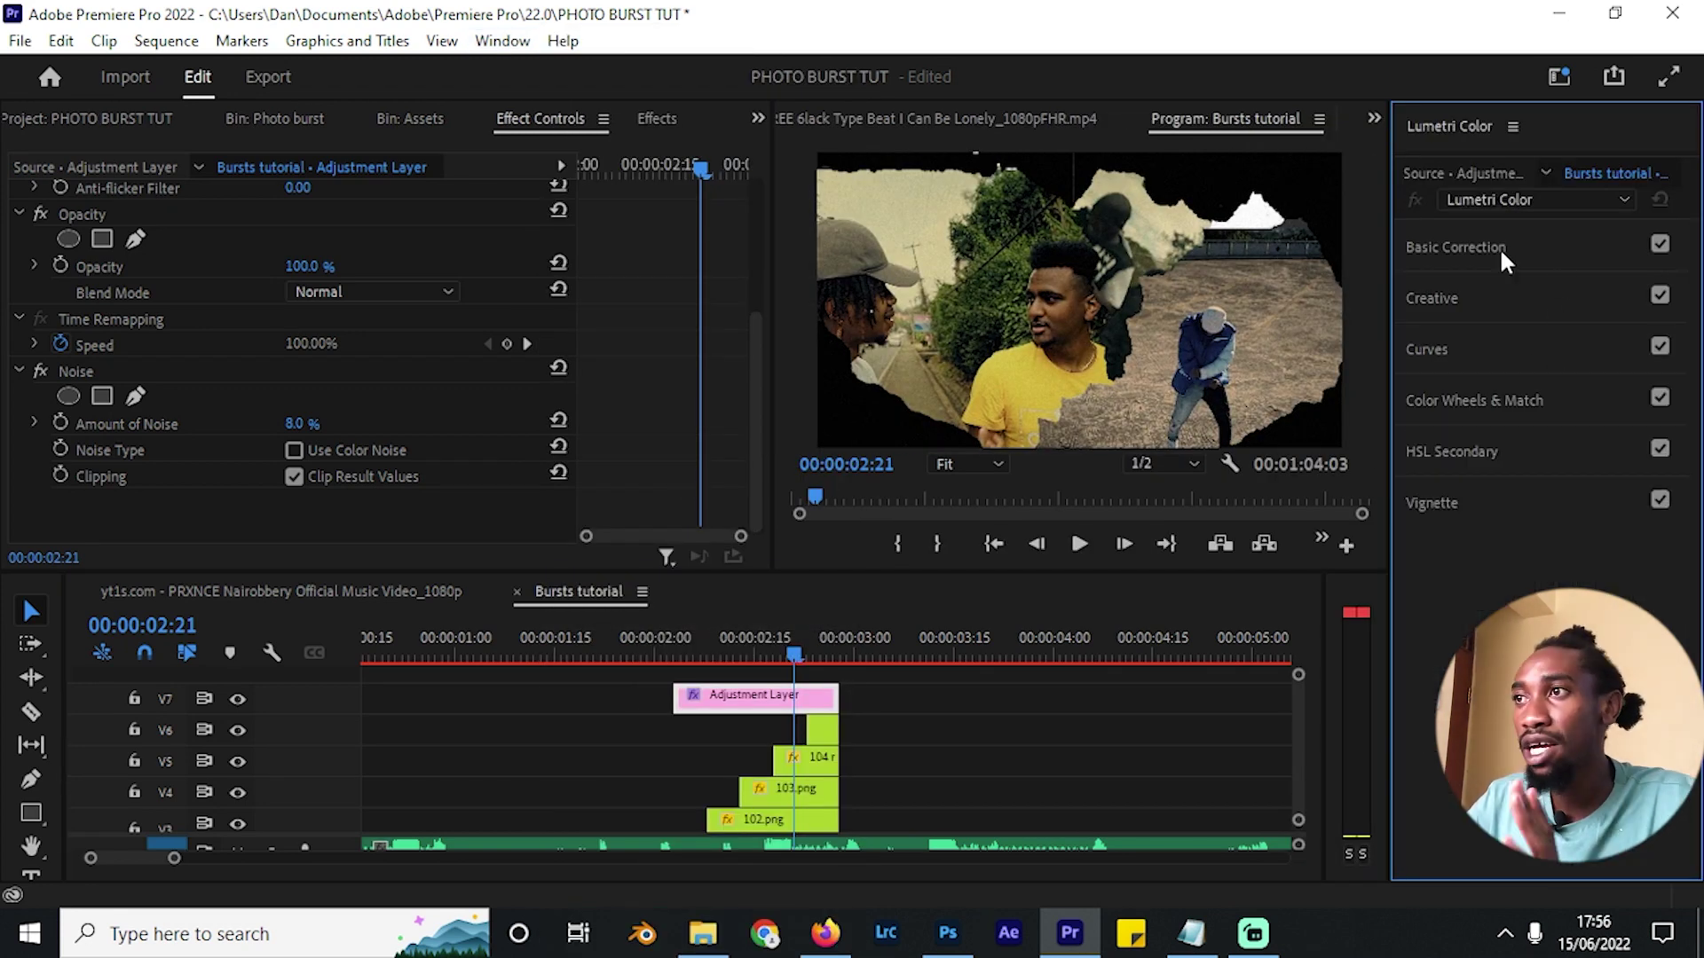
left_click(1499, 247)
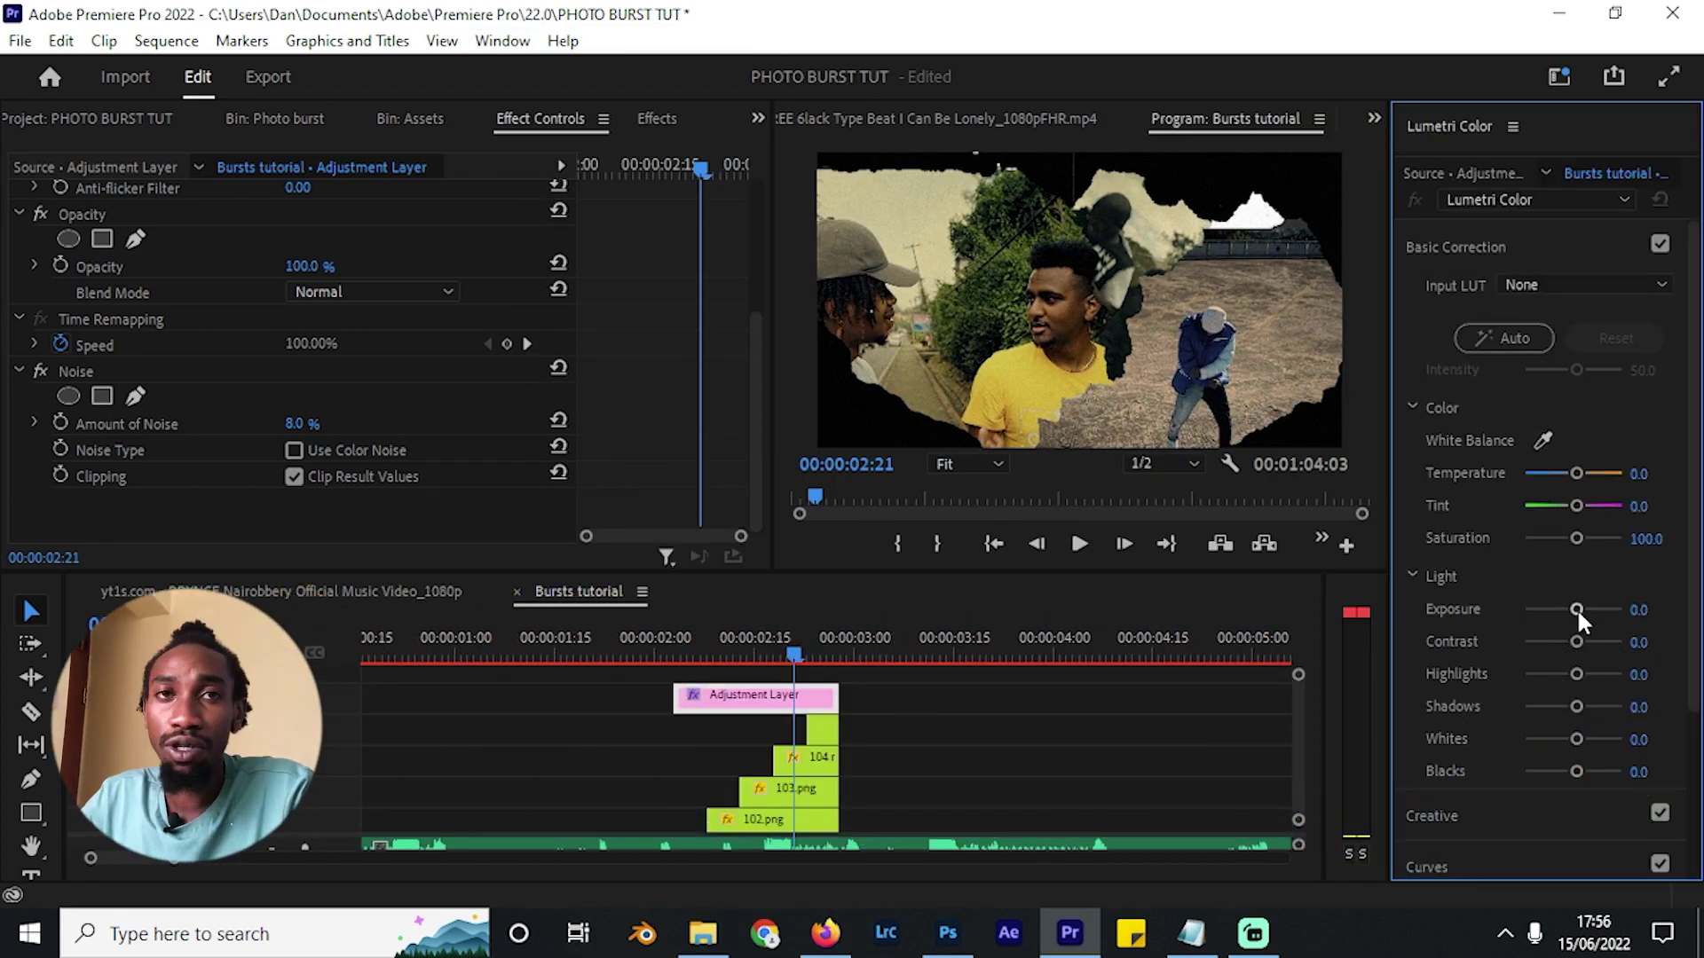
left_click_drag(1579, 609, 1586, 612)
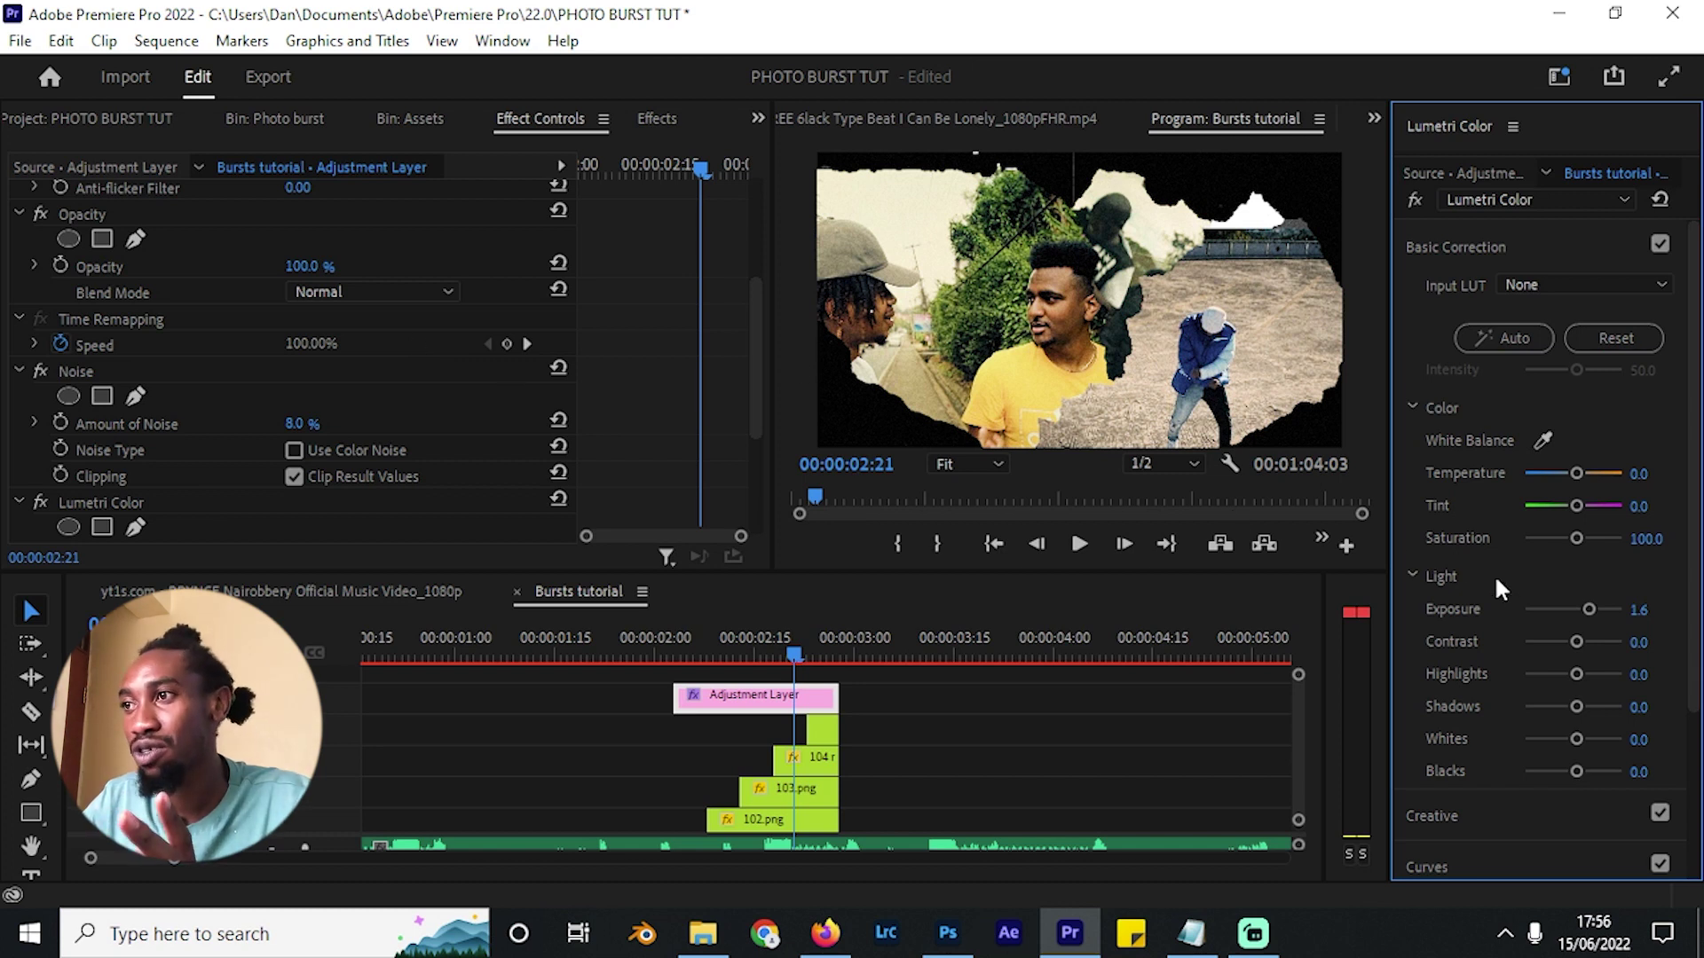
mouse_move(1569, 535)
left_mouse_down()
mouse_move(1546, 540)
mouse_move(1565, 539)
left_mouse_up()
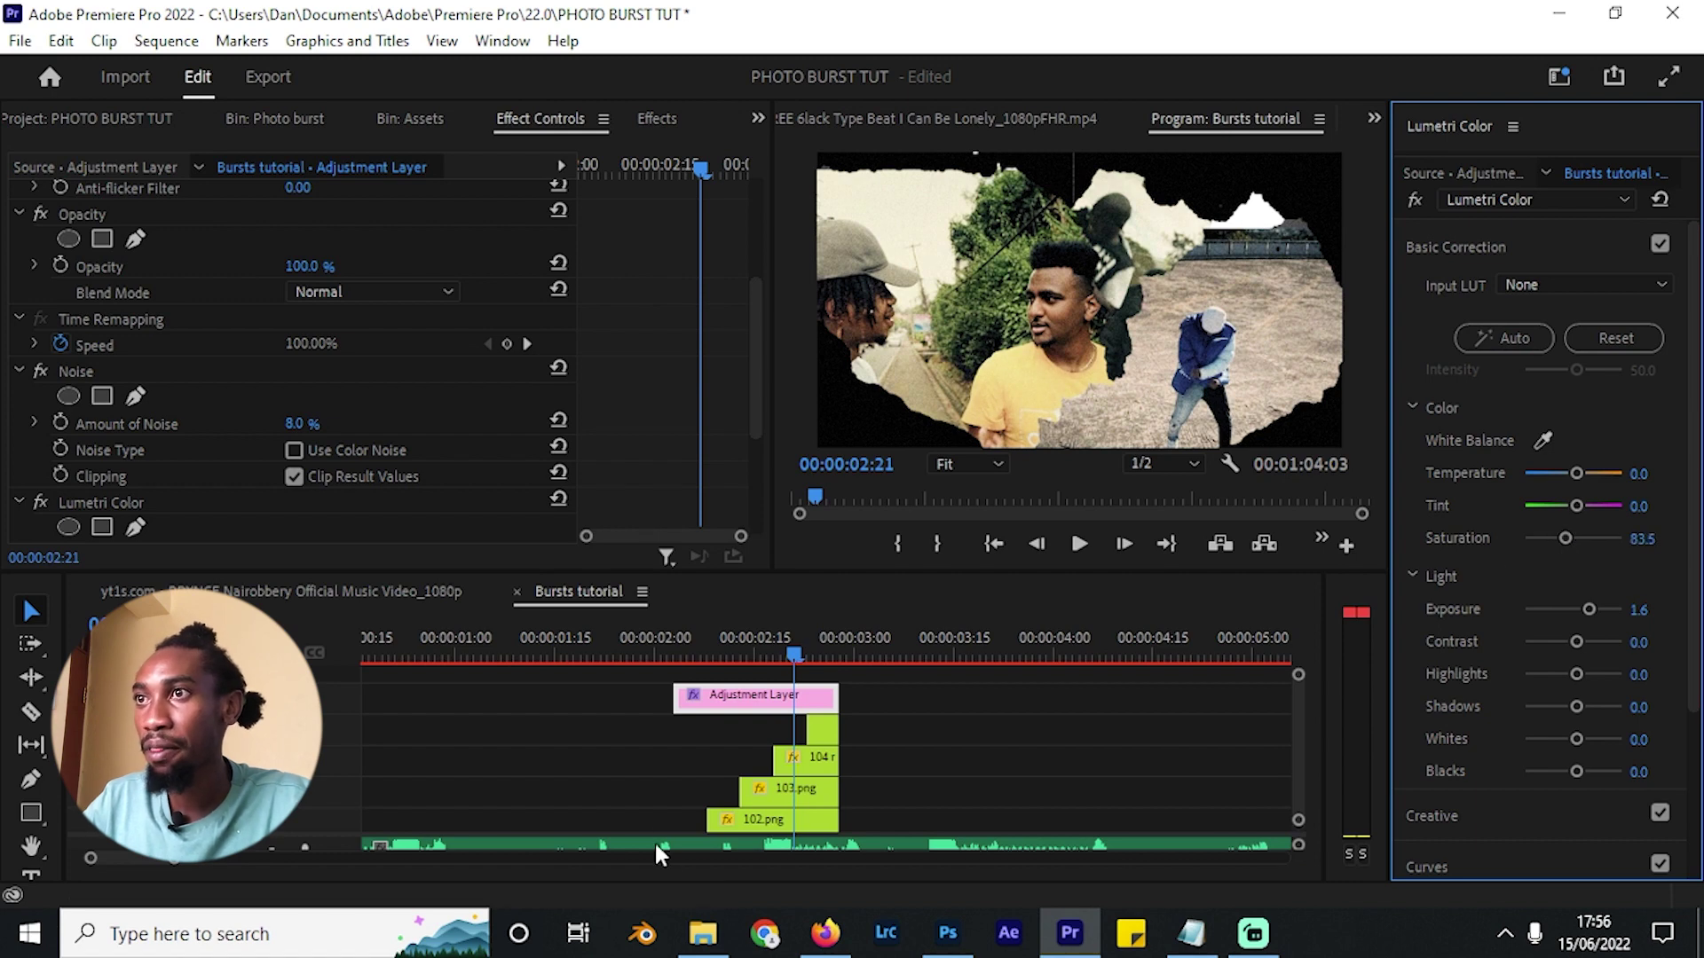
Add control points around the yellow range of the adjustment layer's Hue vs Hue curve in Lumetri Color.
scroll(1487, 668, "down", 3)
scroll(1452, 511, "up", 3)
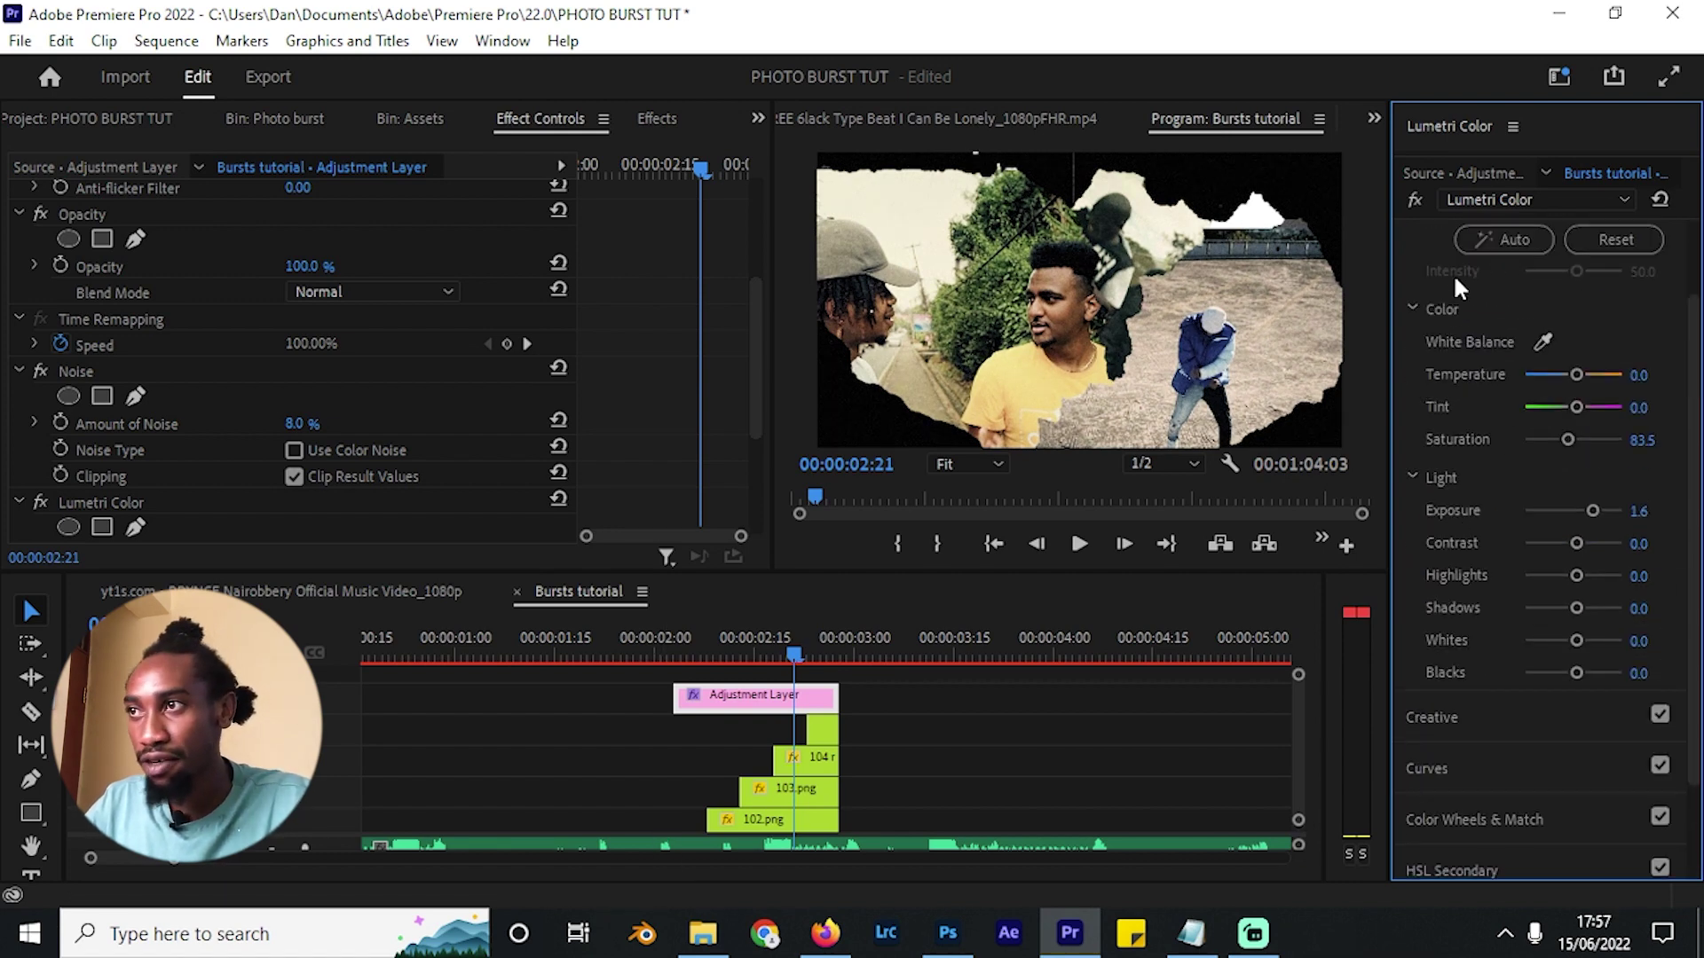
left_click(1444, 250)
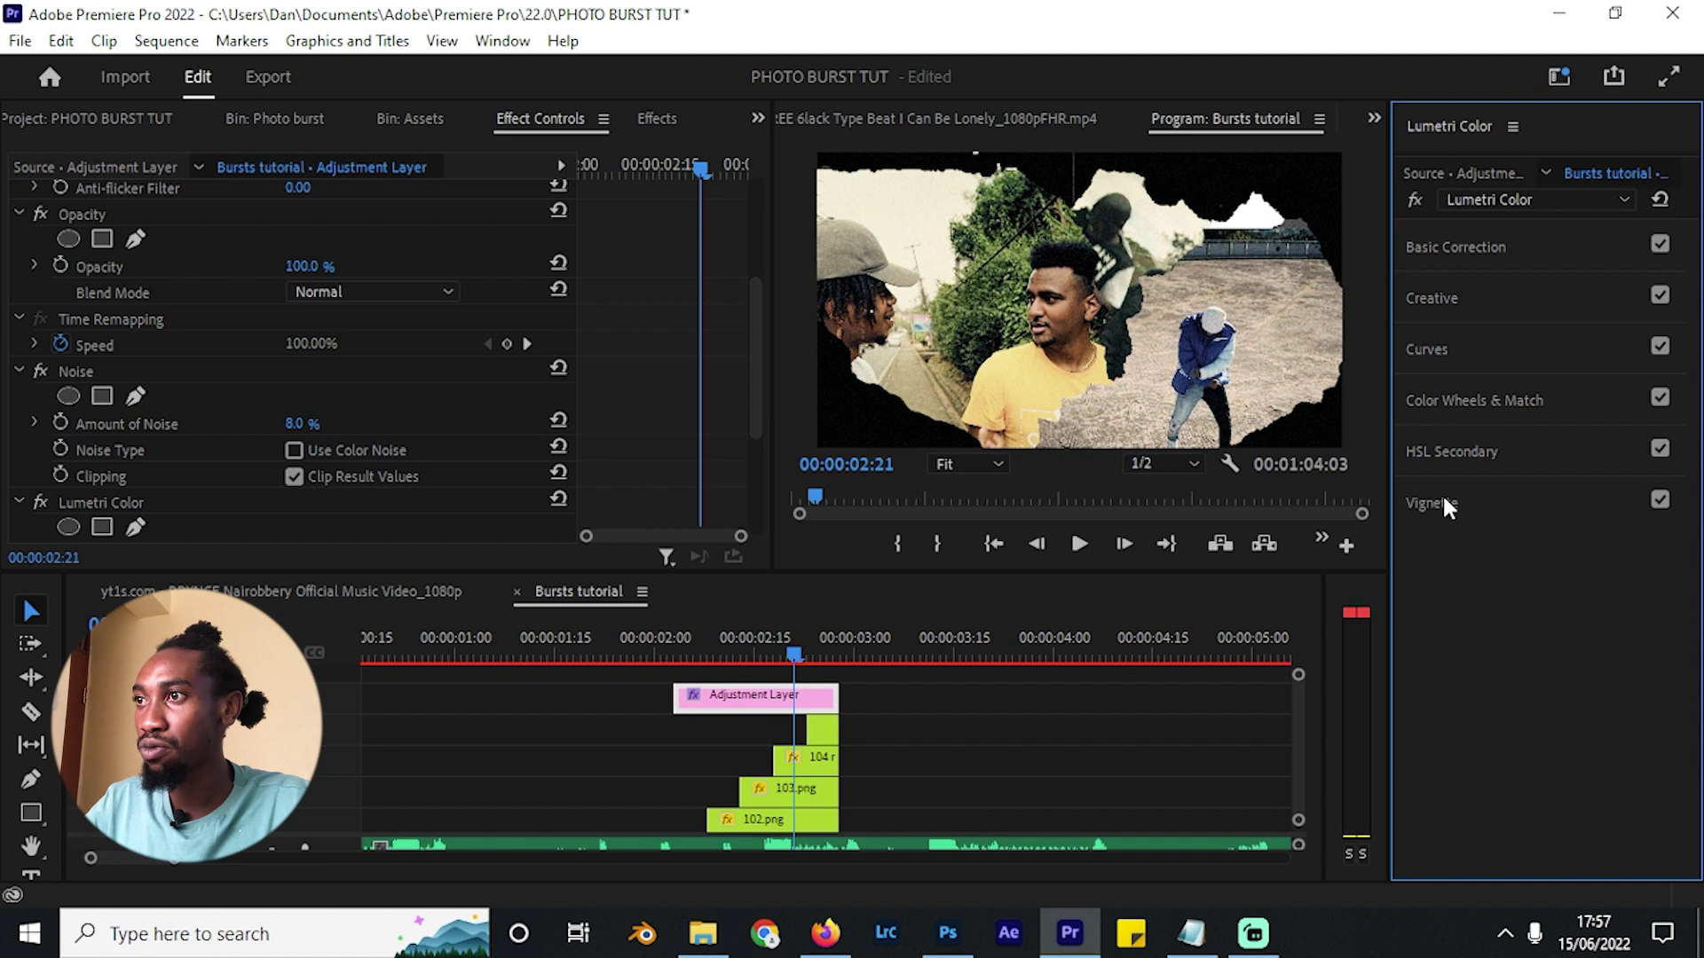
left_click(1467, 364)
scroll(1458, 483, "down", 3)
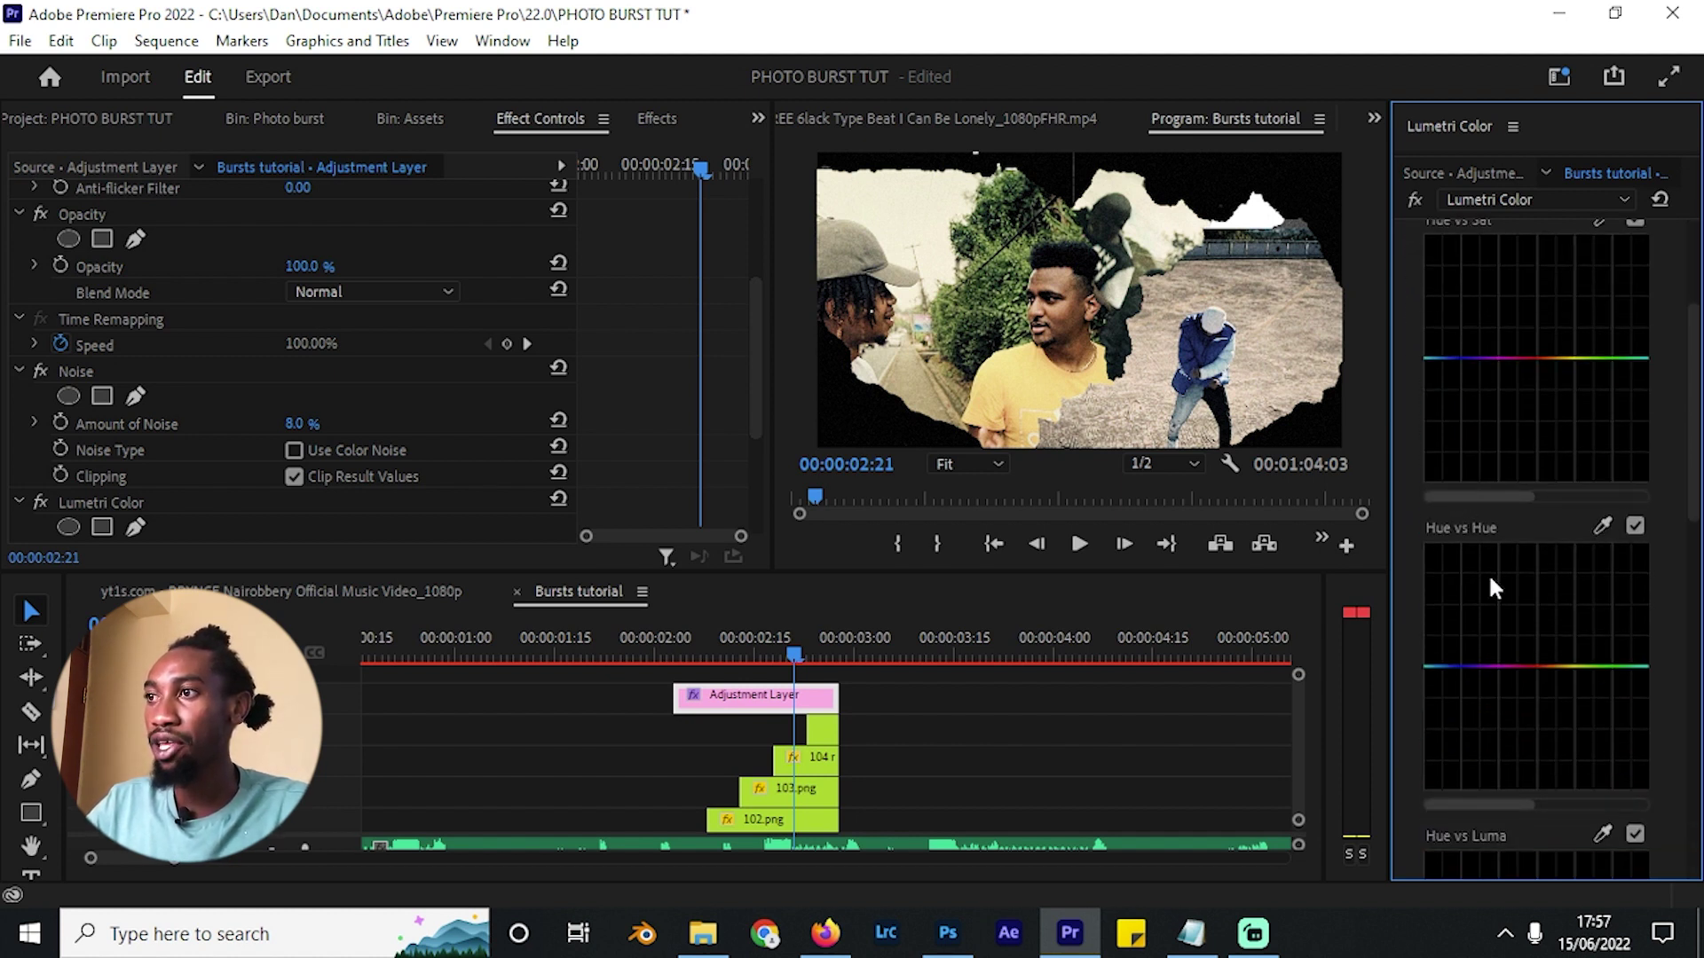
left_click(1570, 667)
left_click(1584, 667)
Try bending the yellow point of the Hue vs Hue curve steeply downward, and undo that change.
left_click_drag(1573, 668, 1569, 647)
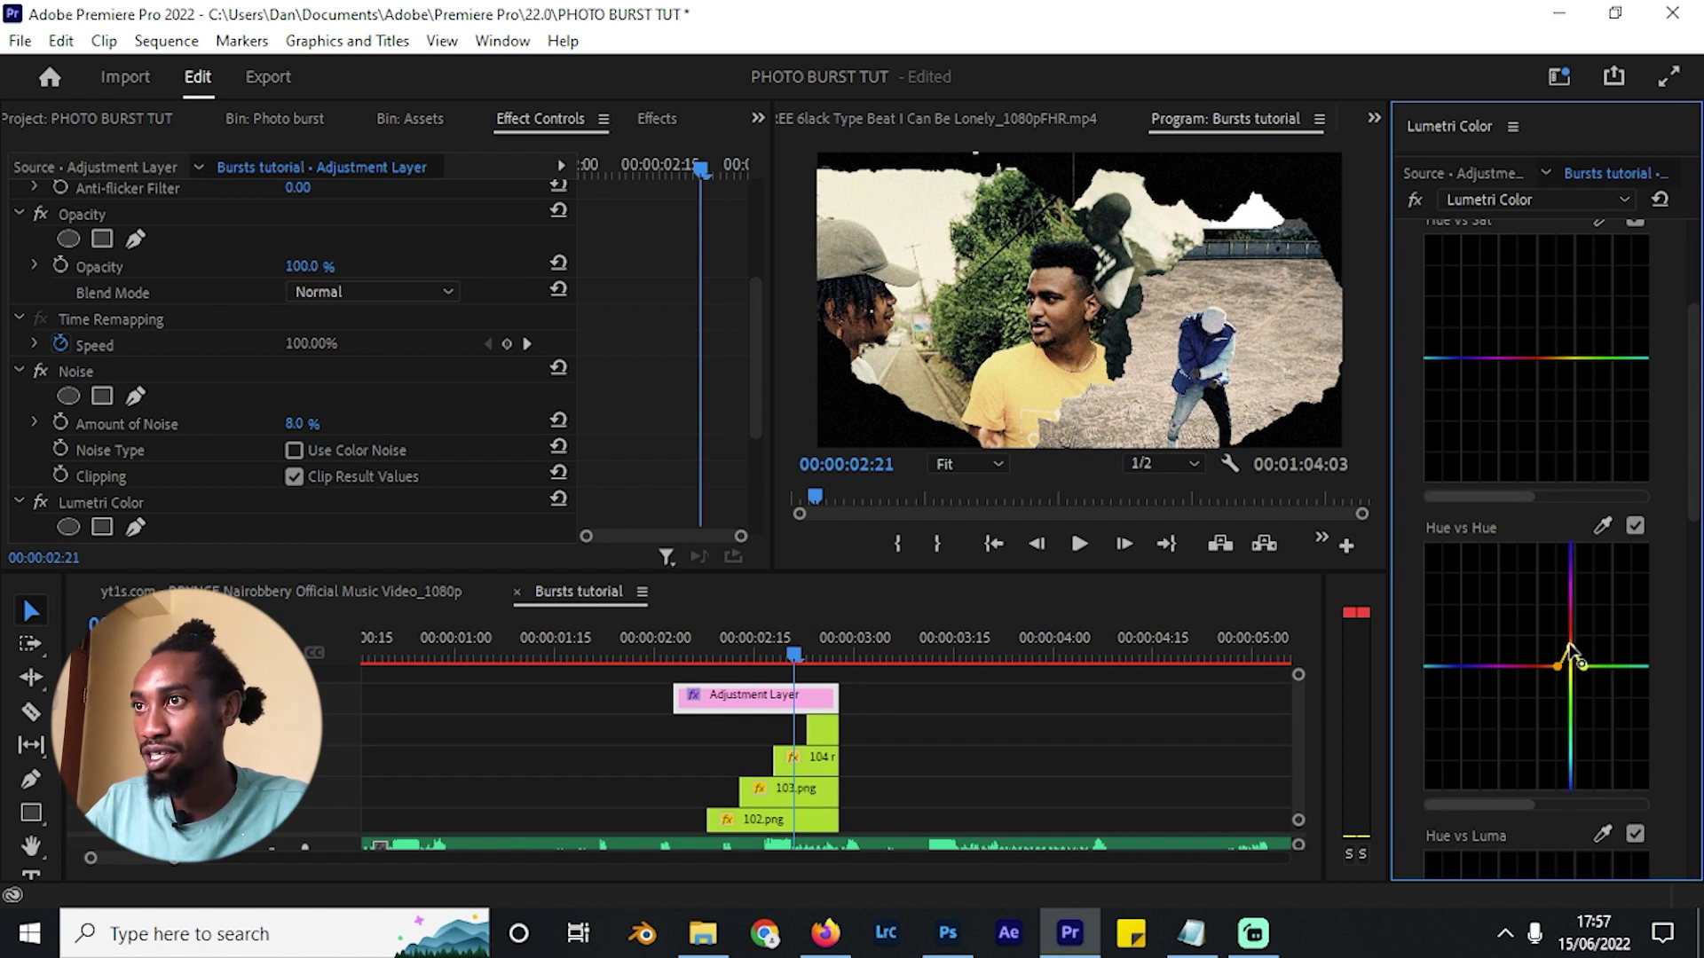
left_click_drag(1570, 652, 1576, 760)
left_click(801, 653)
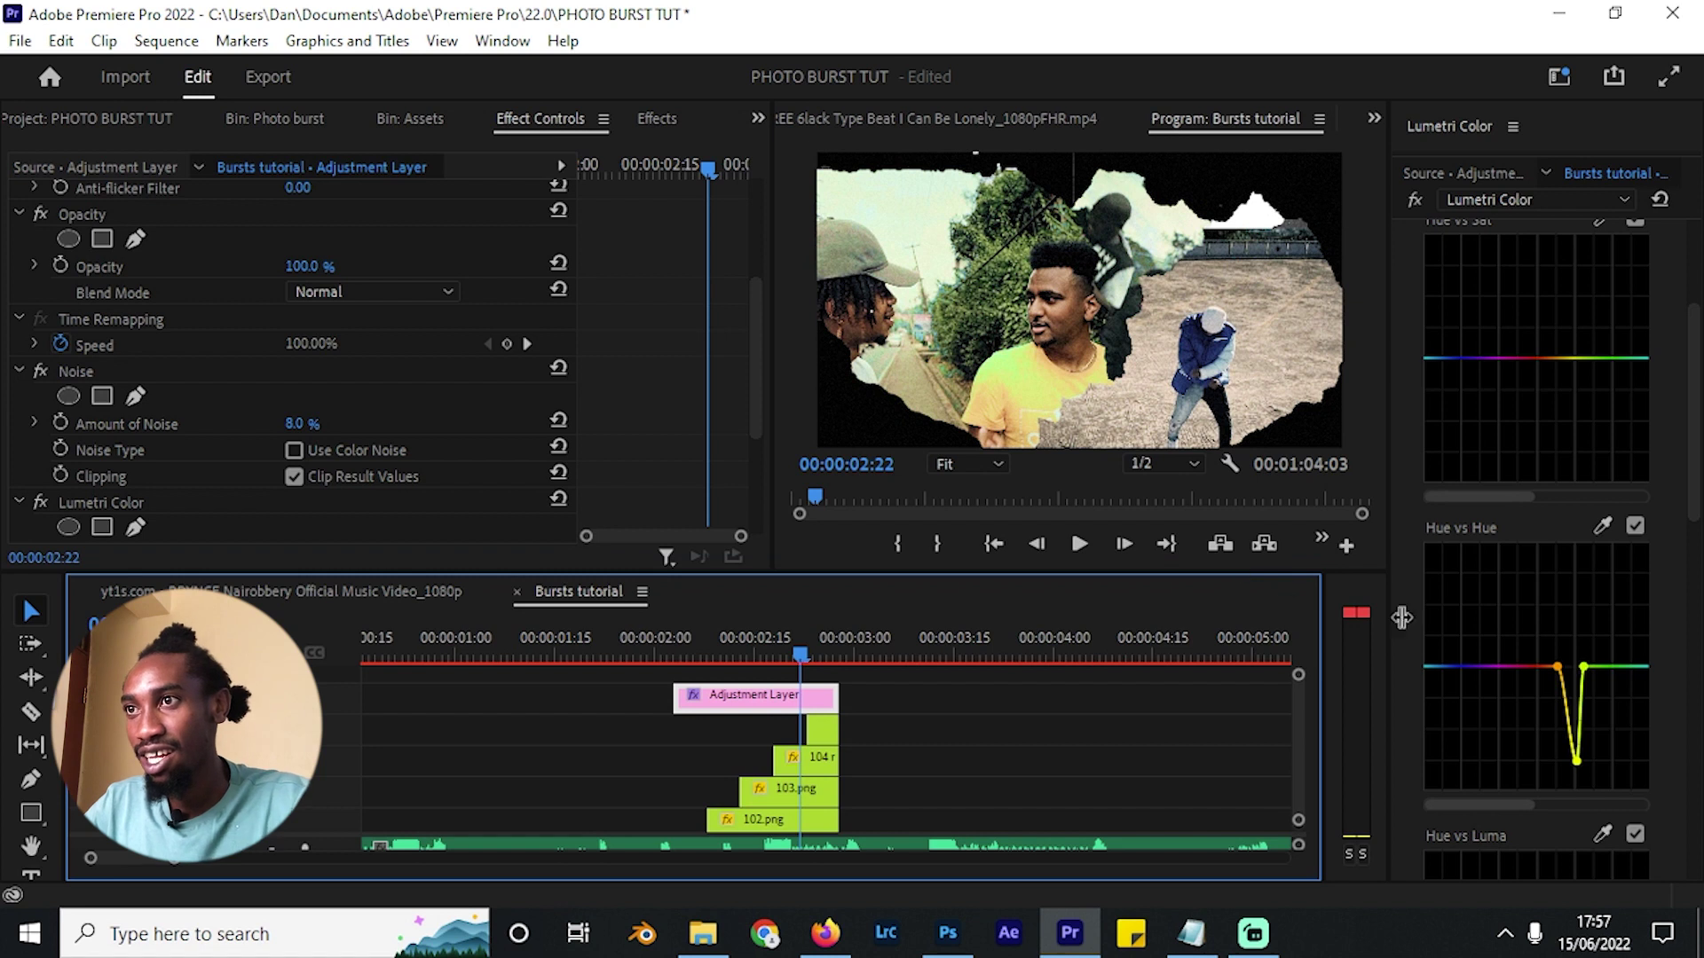
key("ctrl+z")
Raise the yellow point of the Hue vs Hue curve into a steep peak and check the result at about 00:00:02:17.
left_click_drag(1568, 667, 1573, 577)
key("=")
left_click_drag(808, 653, 756, 626)
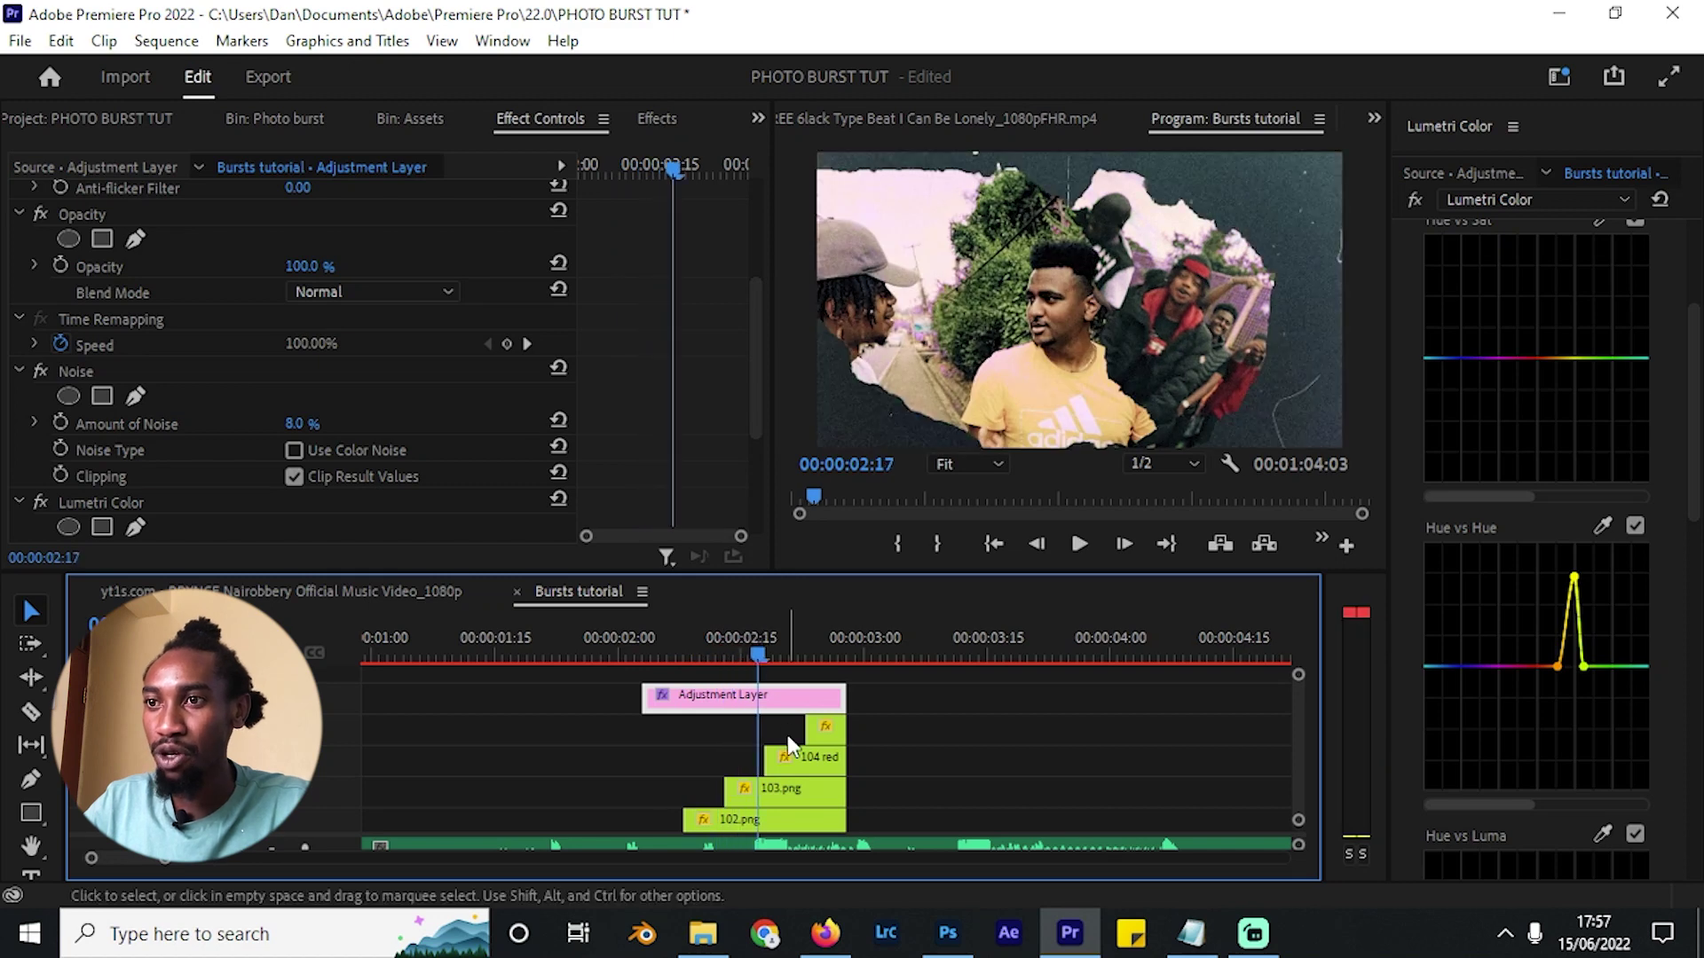
Select the pink background clip on V1 and close the Lumetri Color panel.
scroll(792, 752, "down", 3)
left_click(726, 813)
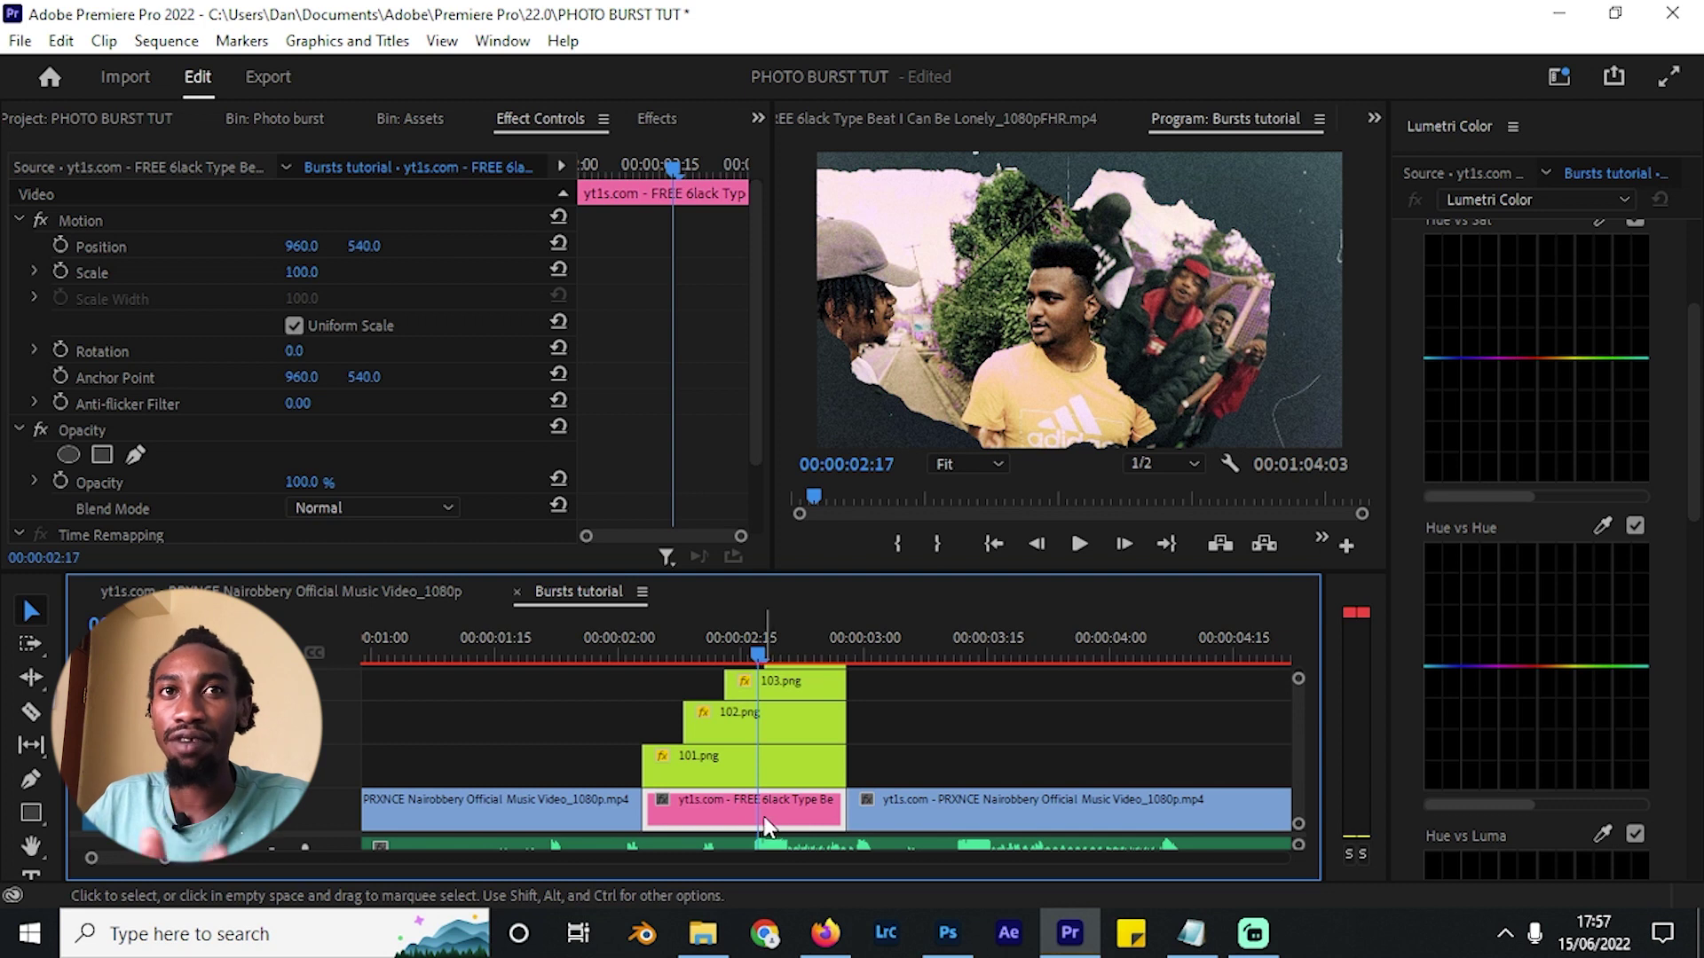
scroll(733, 758, "down", 3)
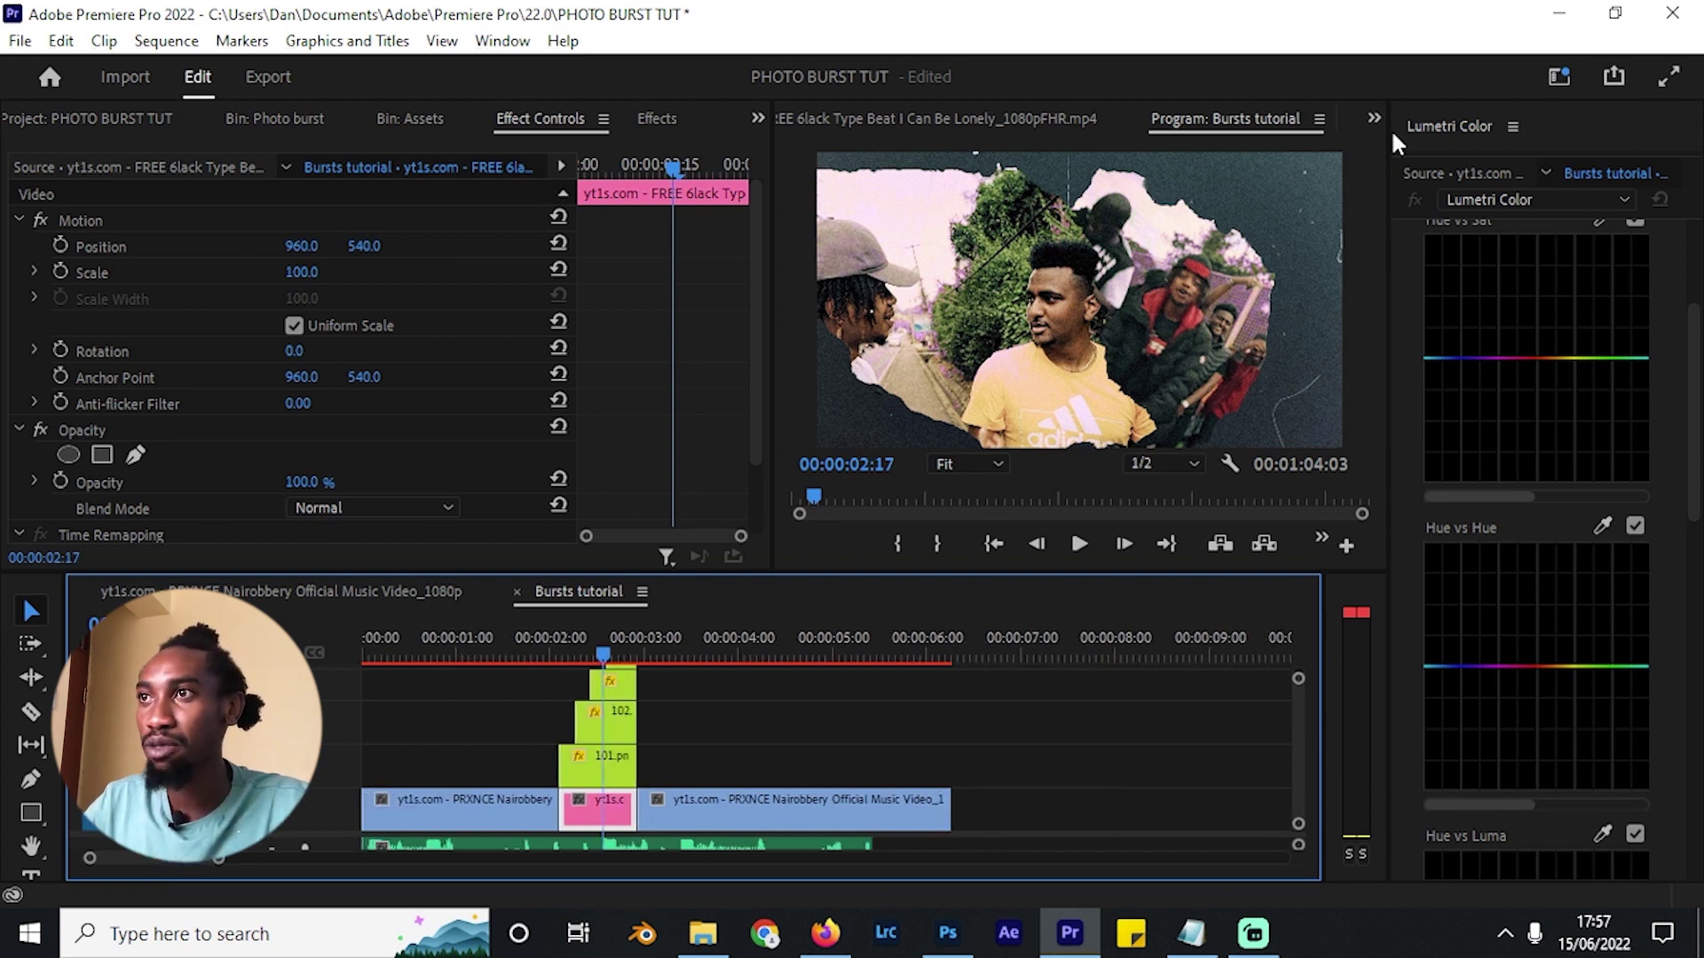
right_click(1444, 122)
left_click(1473, 124)
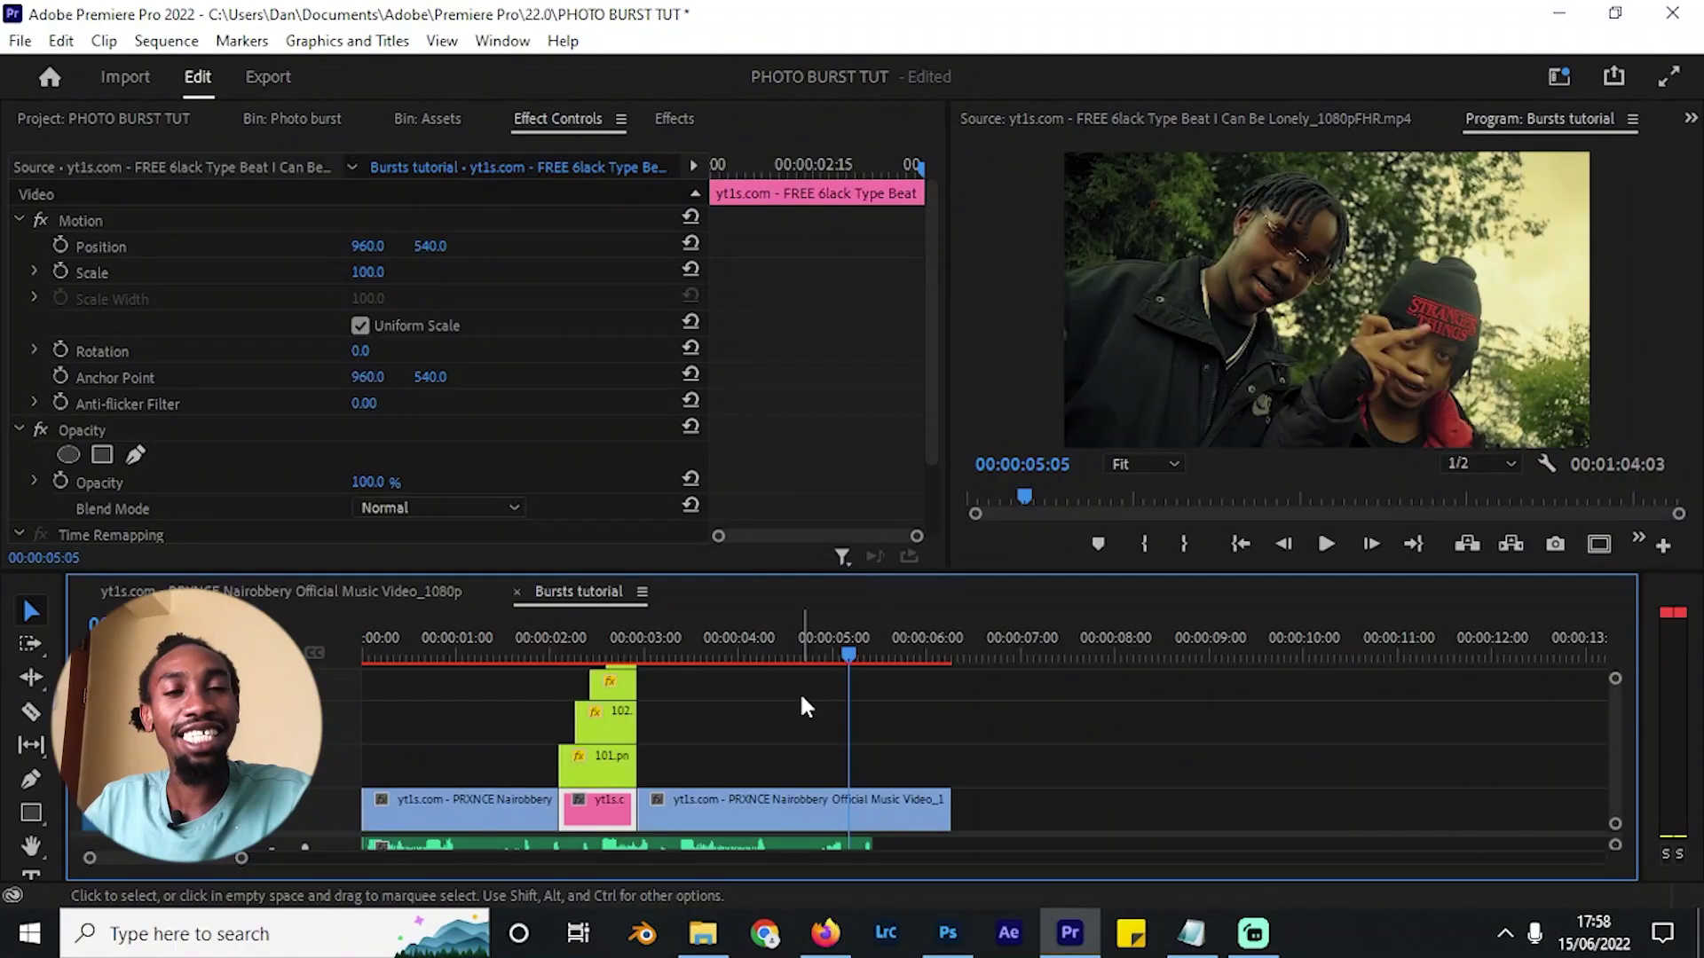
scroll(635, 692, "up", 3)
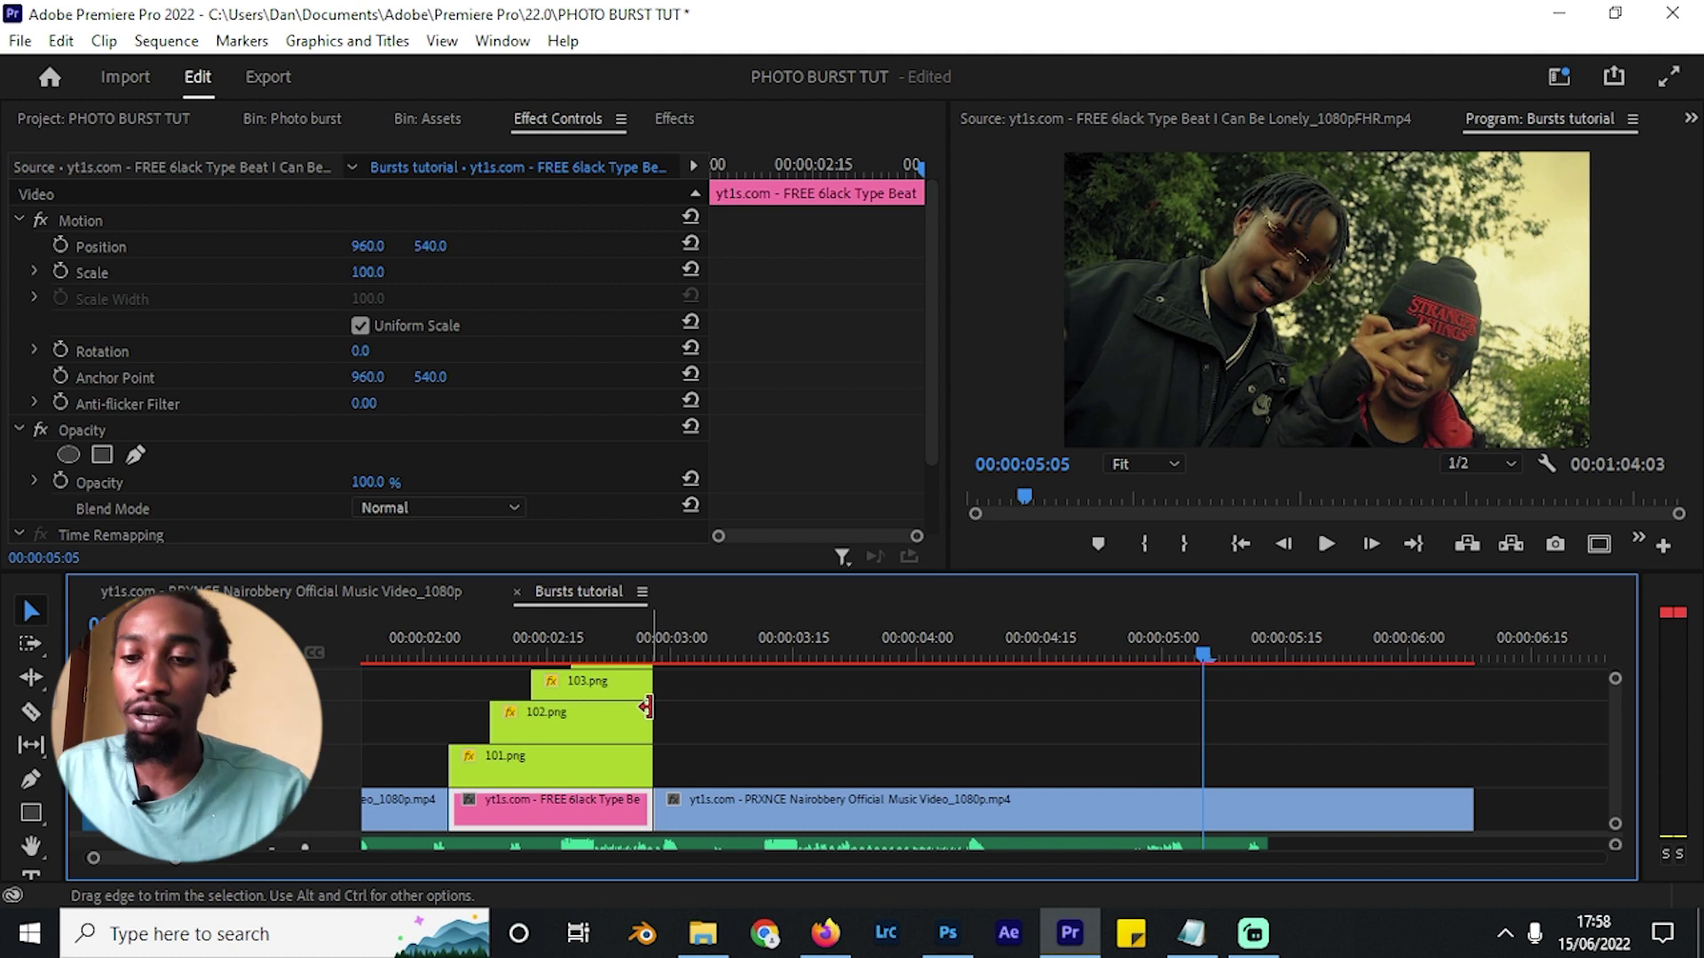
Move the DUSTY LOCANE clip and its audio earlier in the sequence to start at about 00:00:25.
scroll(753, 770, "down", 8)
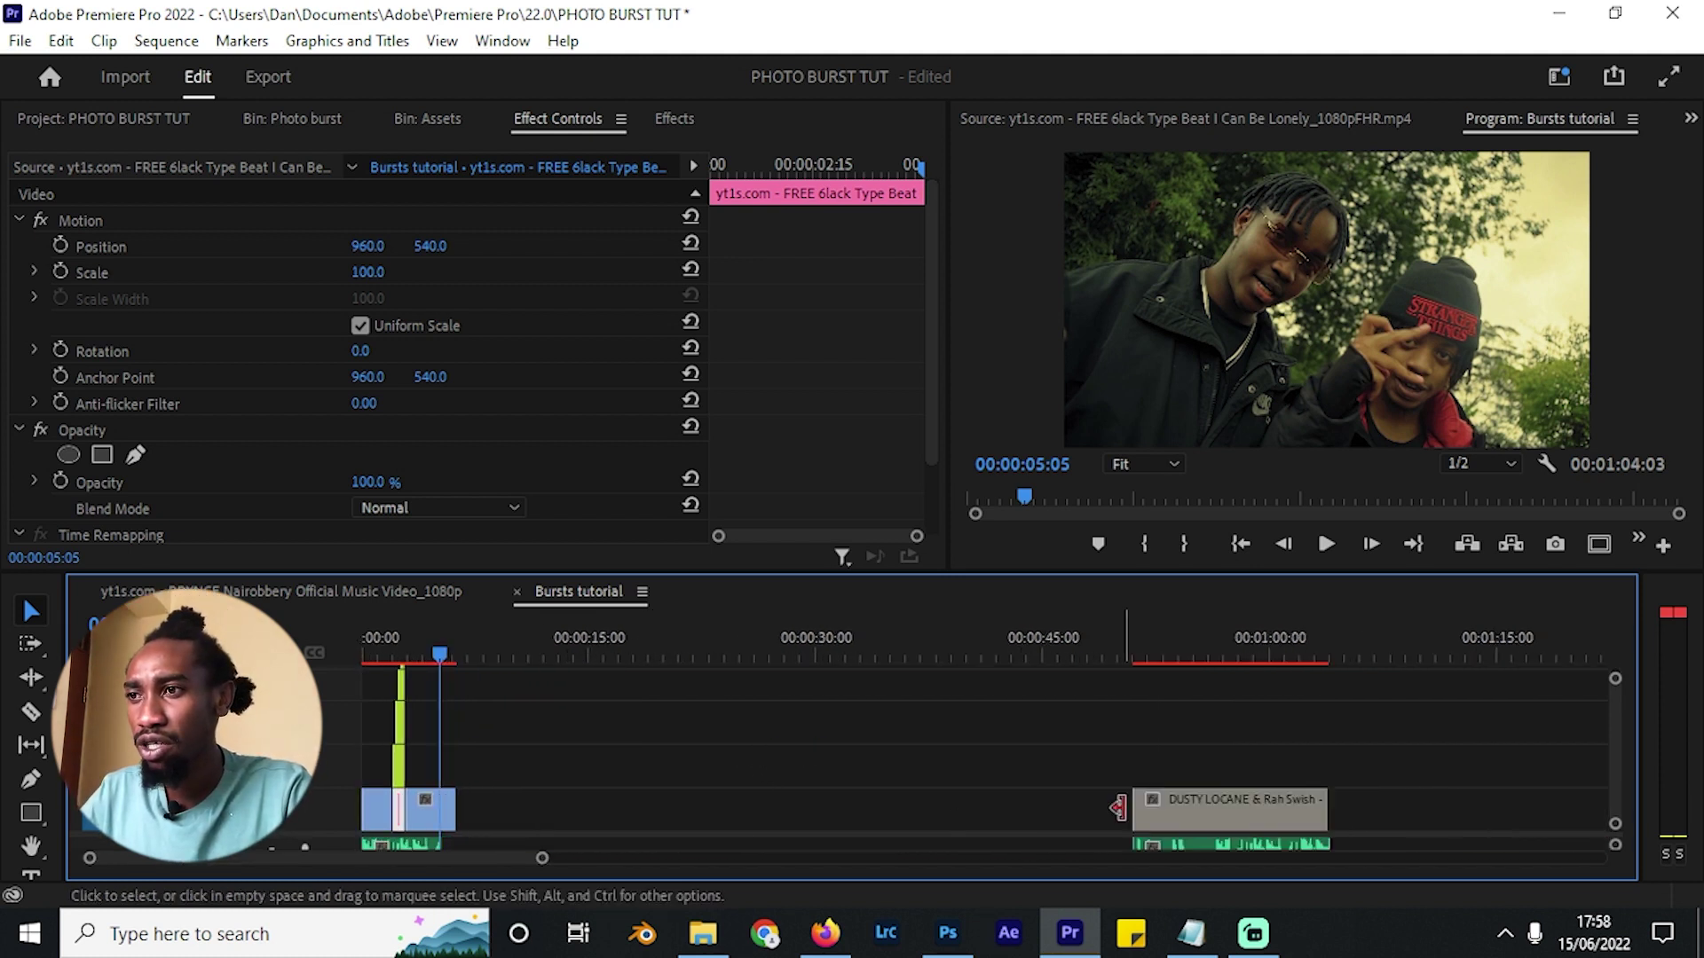
left_click(1190, 802)
left_click_drag(1393, 769, 1045, 797)
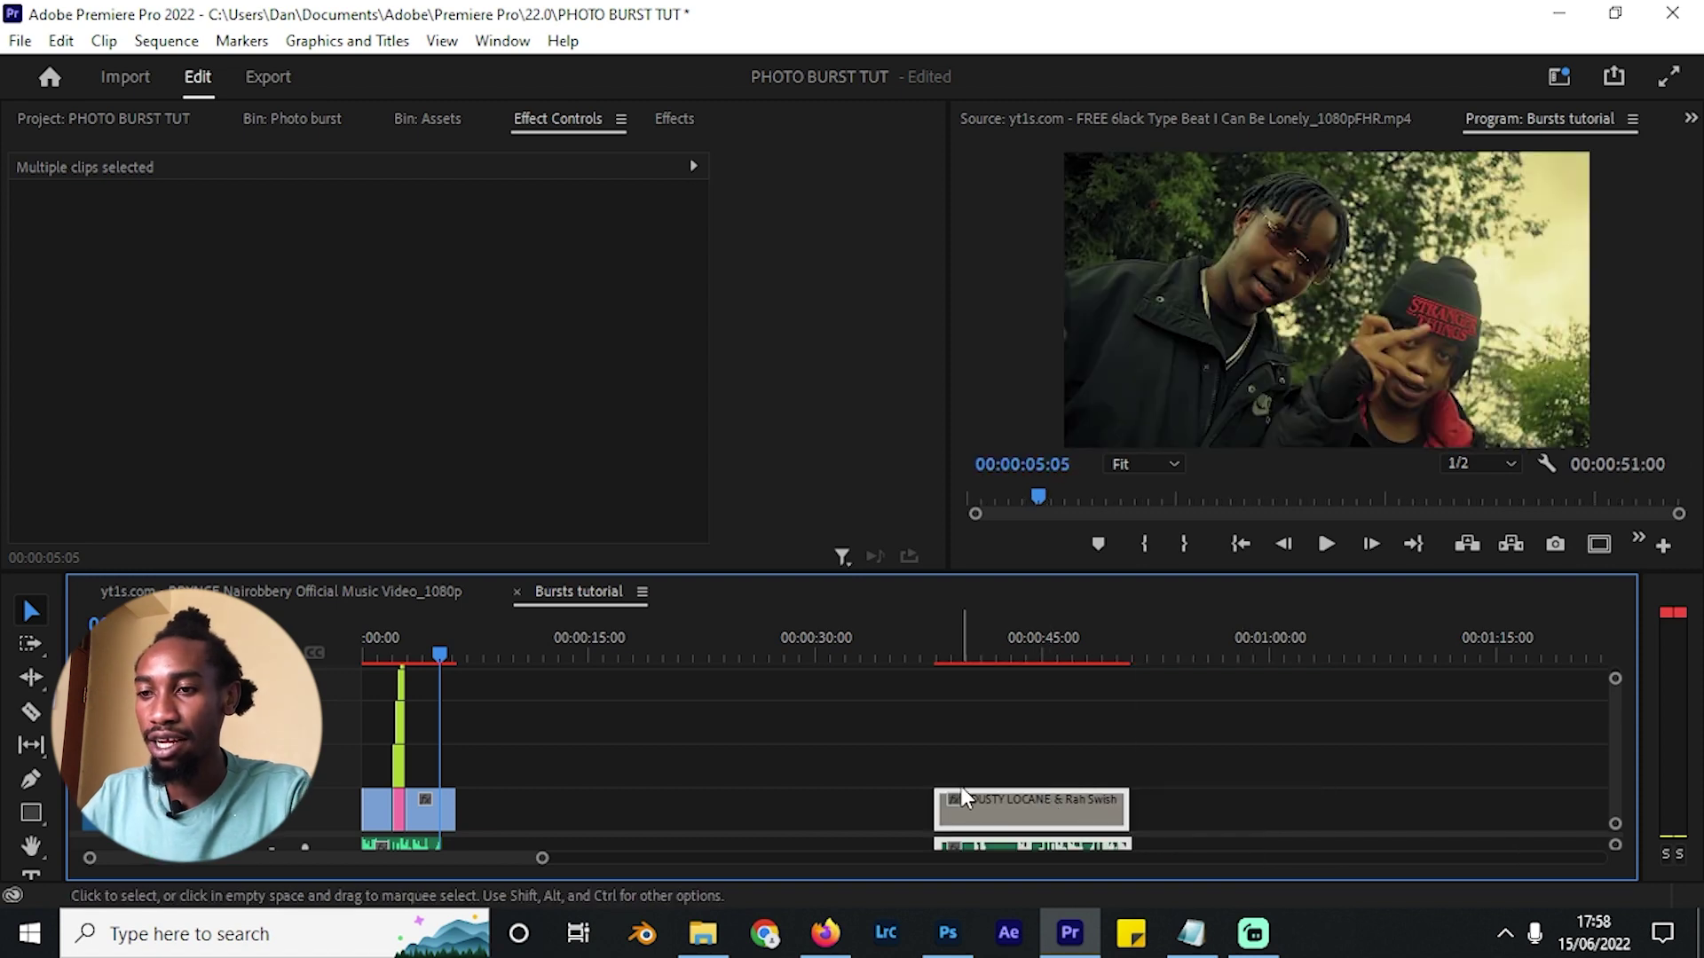
scroll(925, 800, "up", 3, "alt")
left_click_drag(910, 801, 687, 817)
scroll(1189, 803, "down", 3)
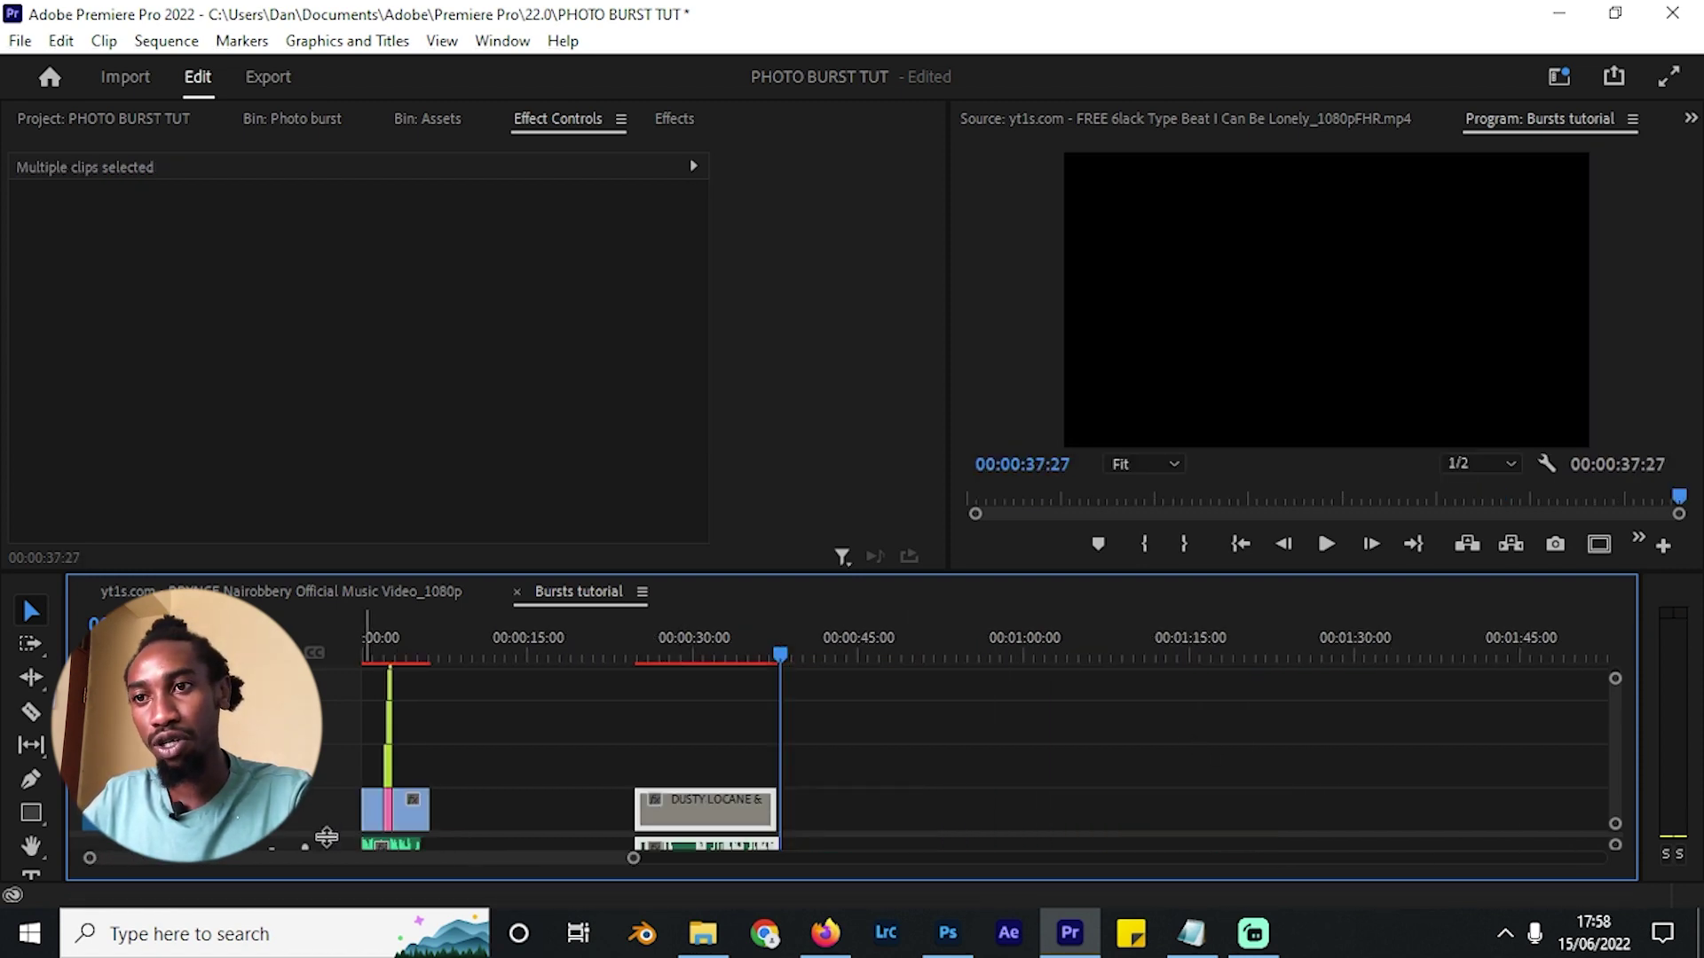
Bring the audio track of the DUSTY LOCANE clip into view and move the playhead to 00:00:34:11.
left_click_drag(327, 838, 317, 792)
scroll(609, 794, "up", 4, "alt")
left_click(611, 793)
left_click_drag(868, 626, 949, 621)
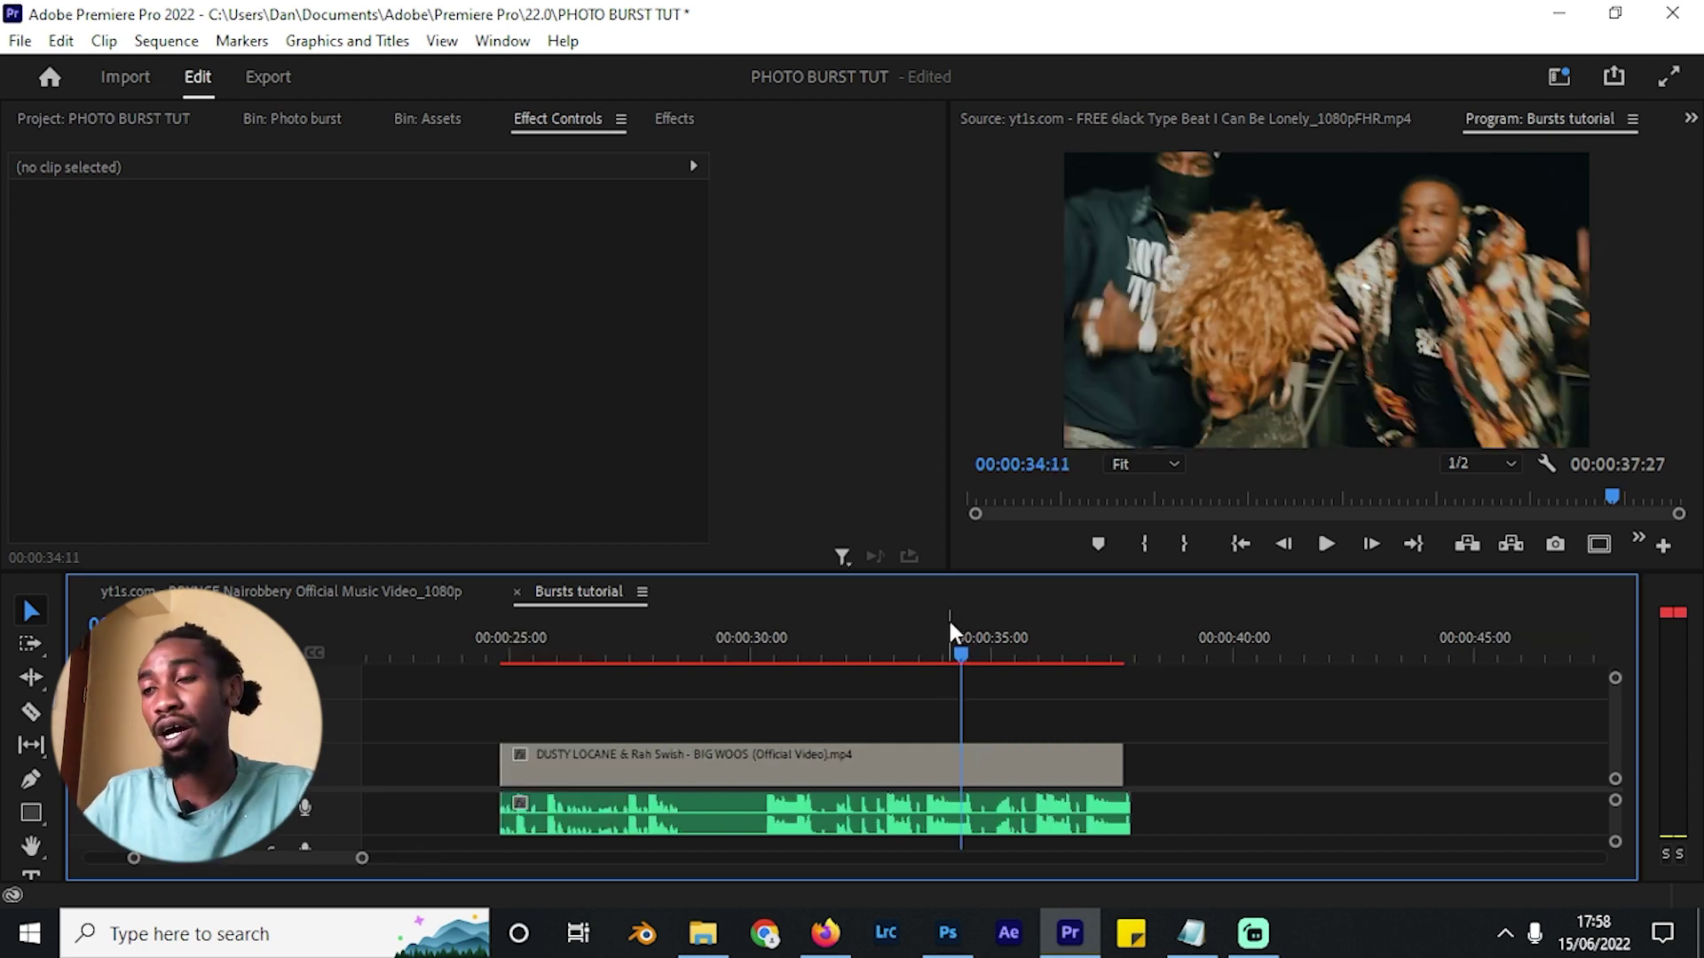
Extend the DUSTY LOCANE video clip's end to 00:00:43:18 and its start back to about 00:00:21.
left_click_drag(1122, 765, 1406, 765)
key("minus")
key("minus")
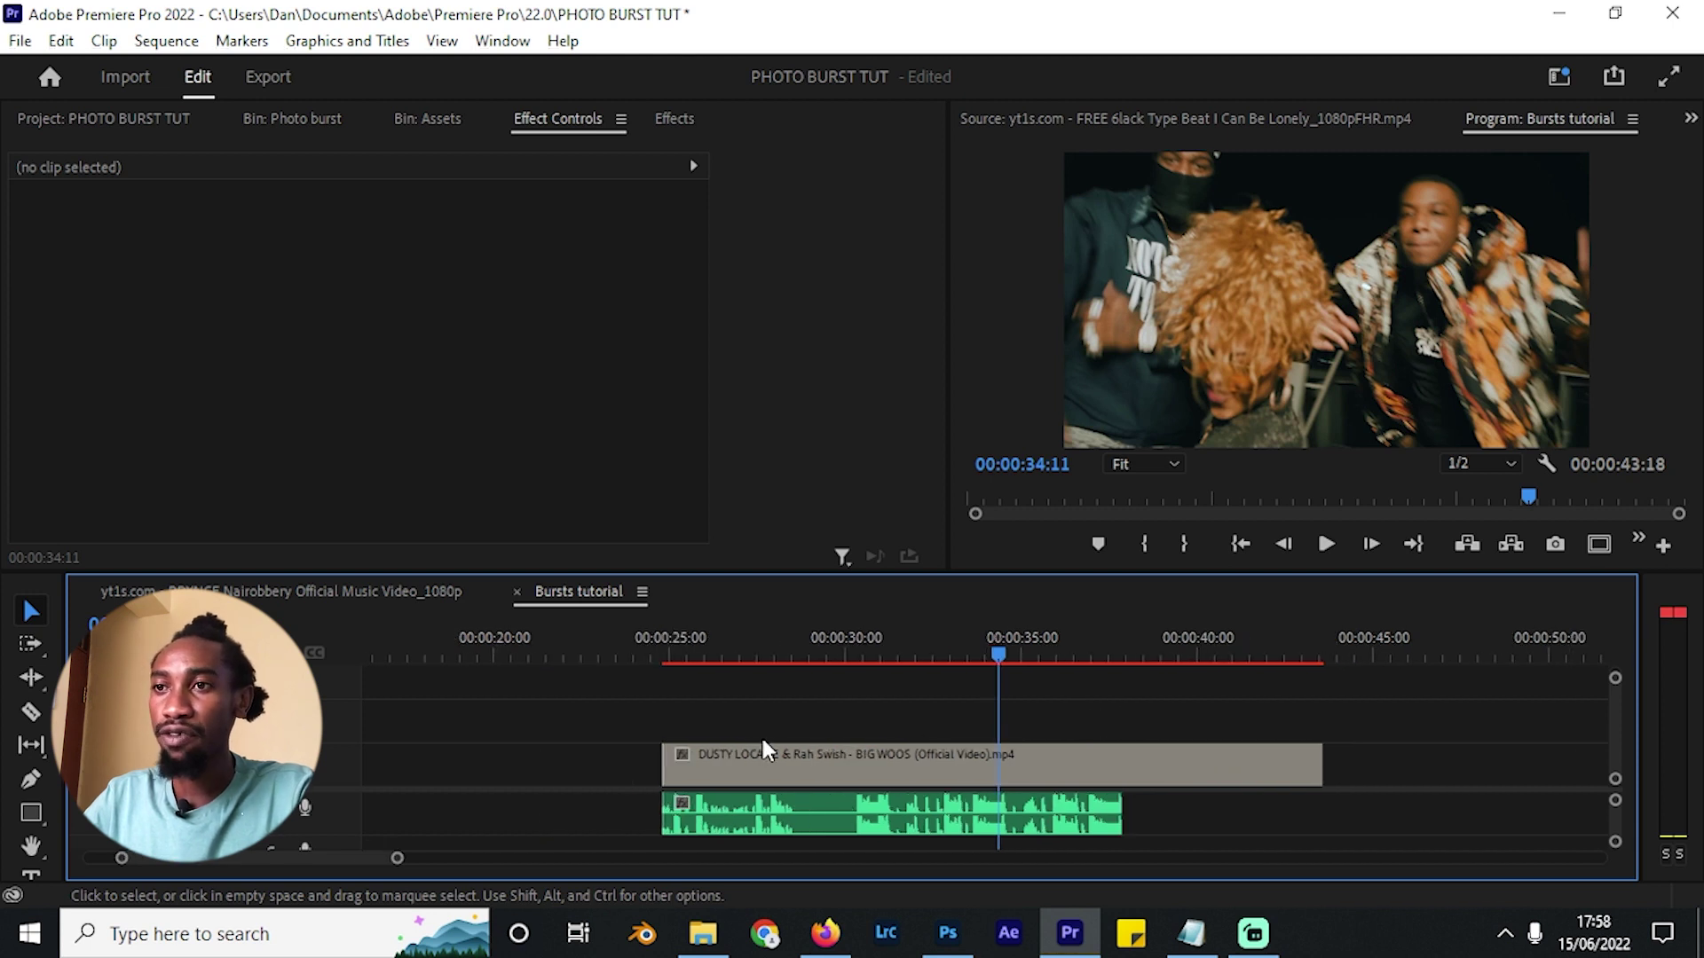
left_click_drag(663, 756, 523, 755)
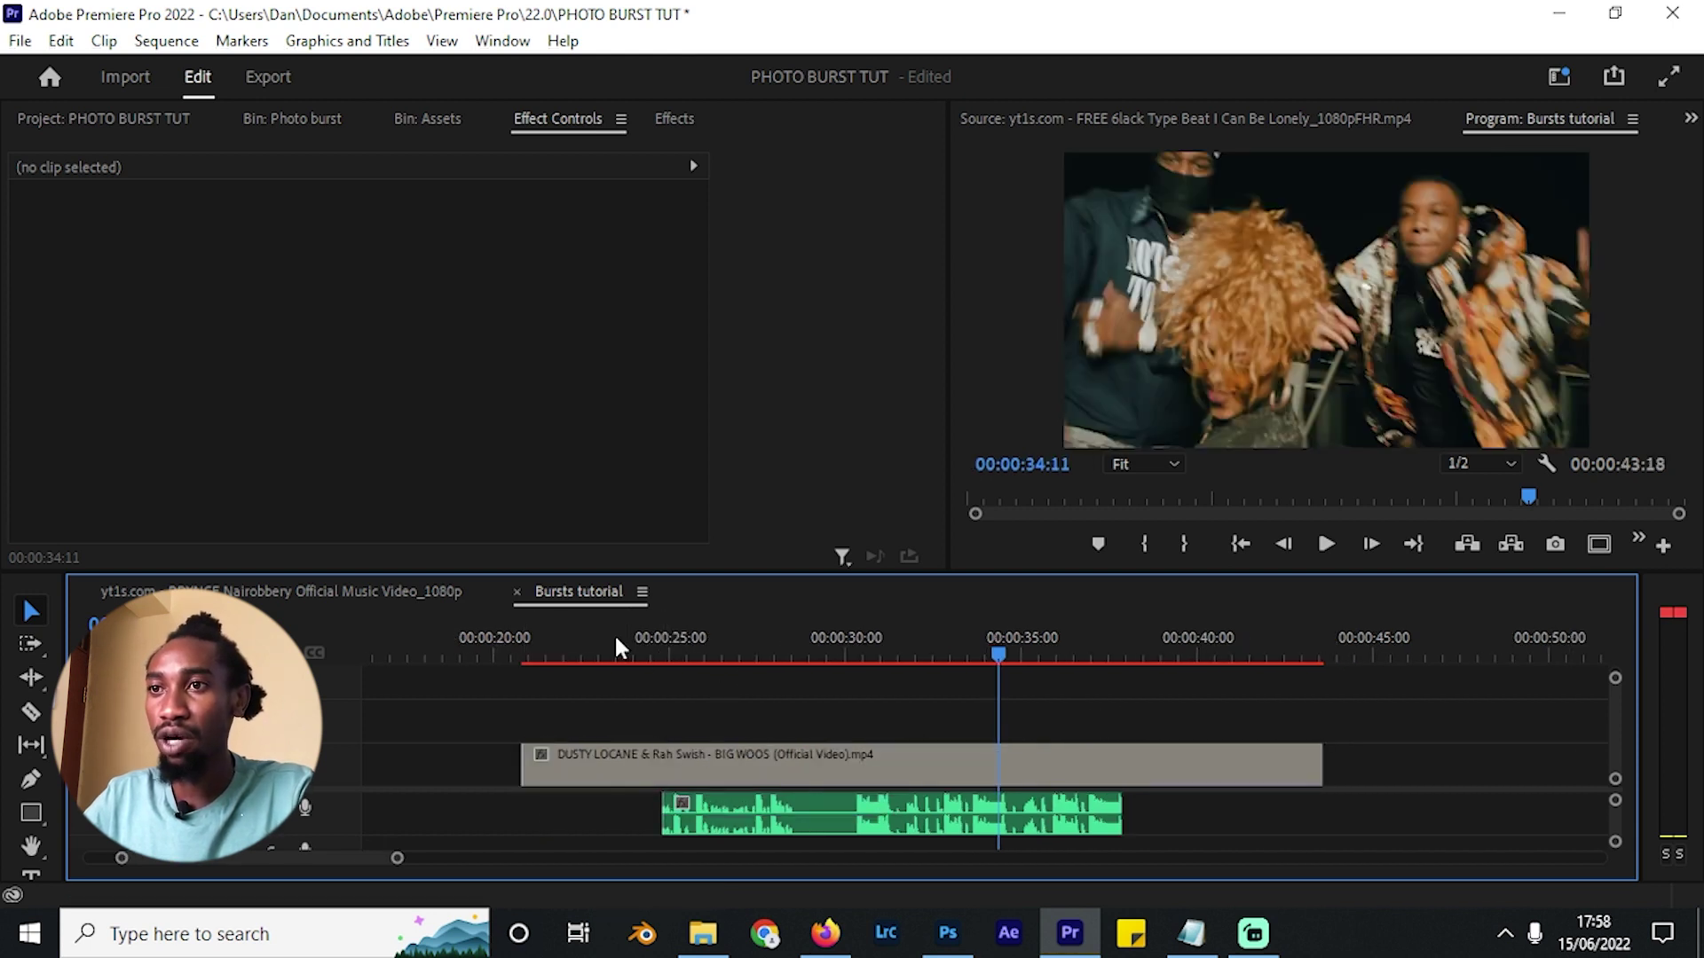
Split the DUSTY LOCANE video clip at 00:00:34:11 and export that frame as a JPEG to the Desktop.
key("c")
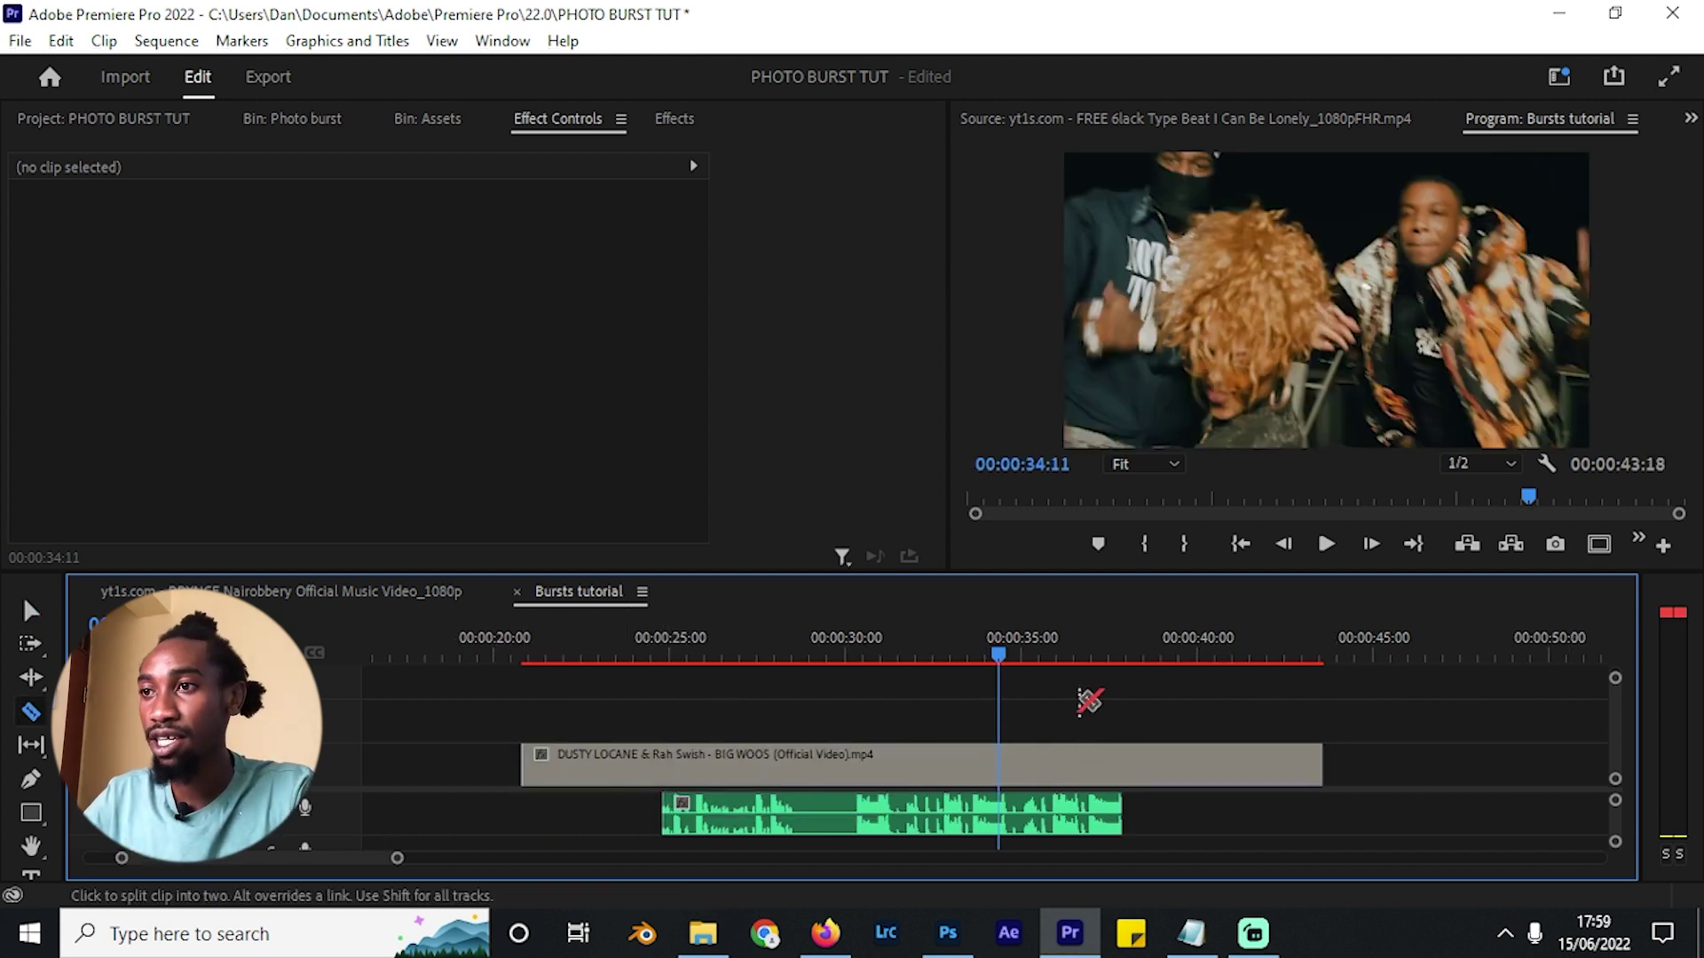
left_click(1001, 762)
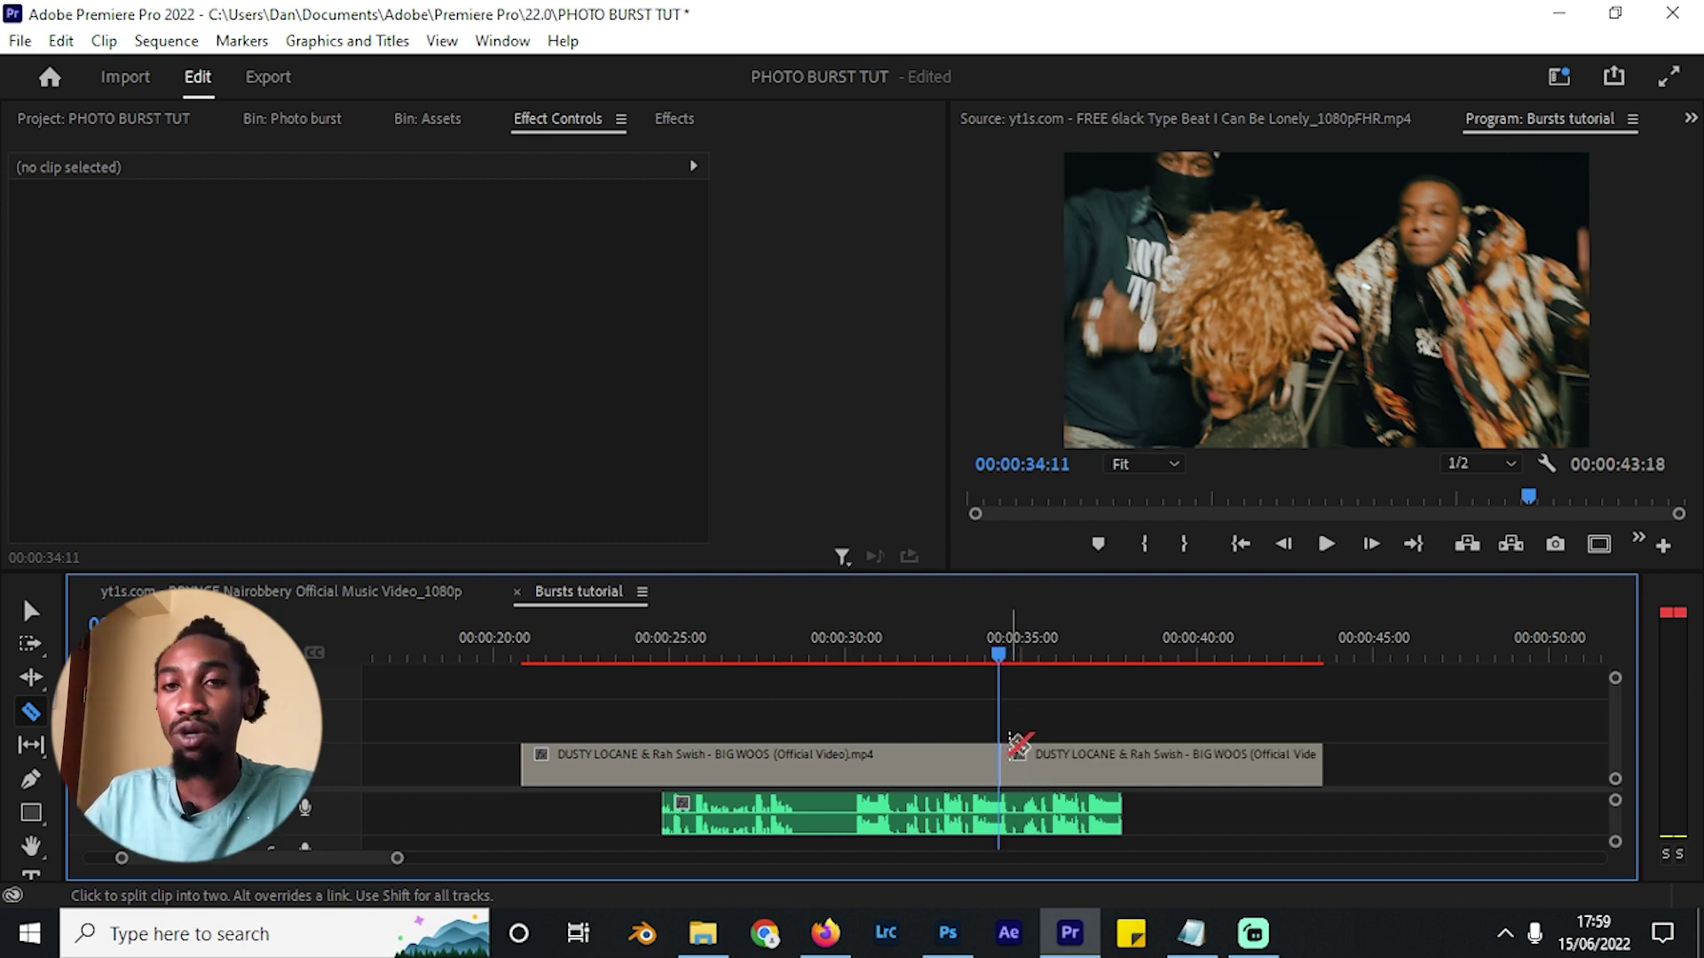
key("v")
left_click(1561, 543)
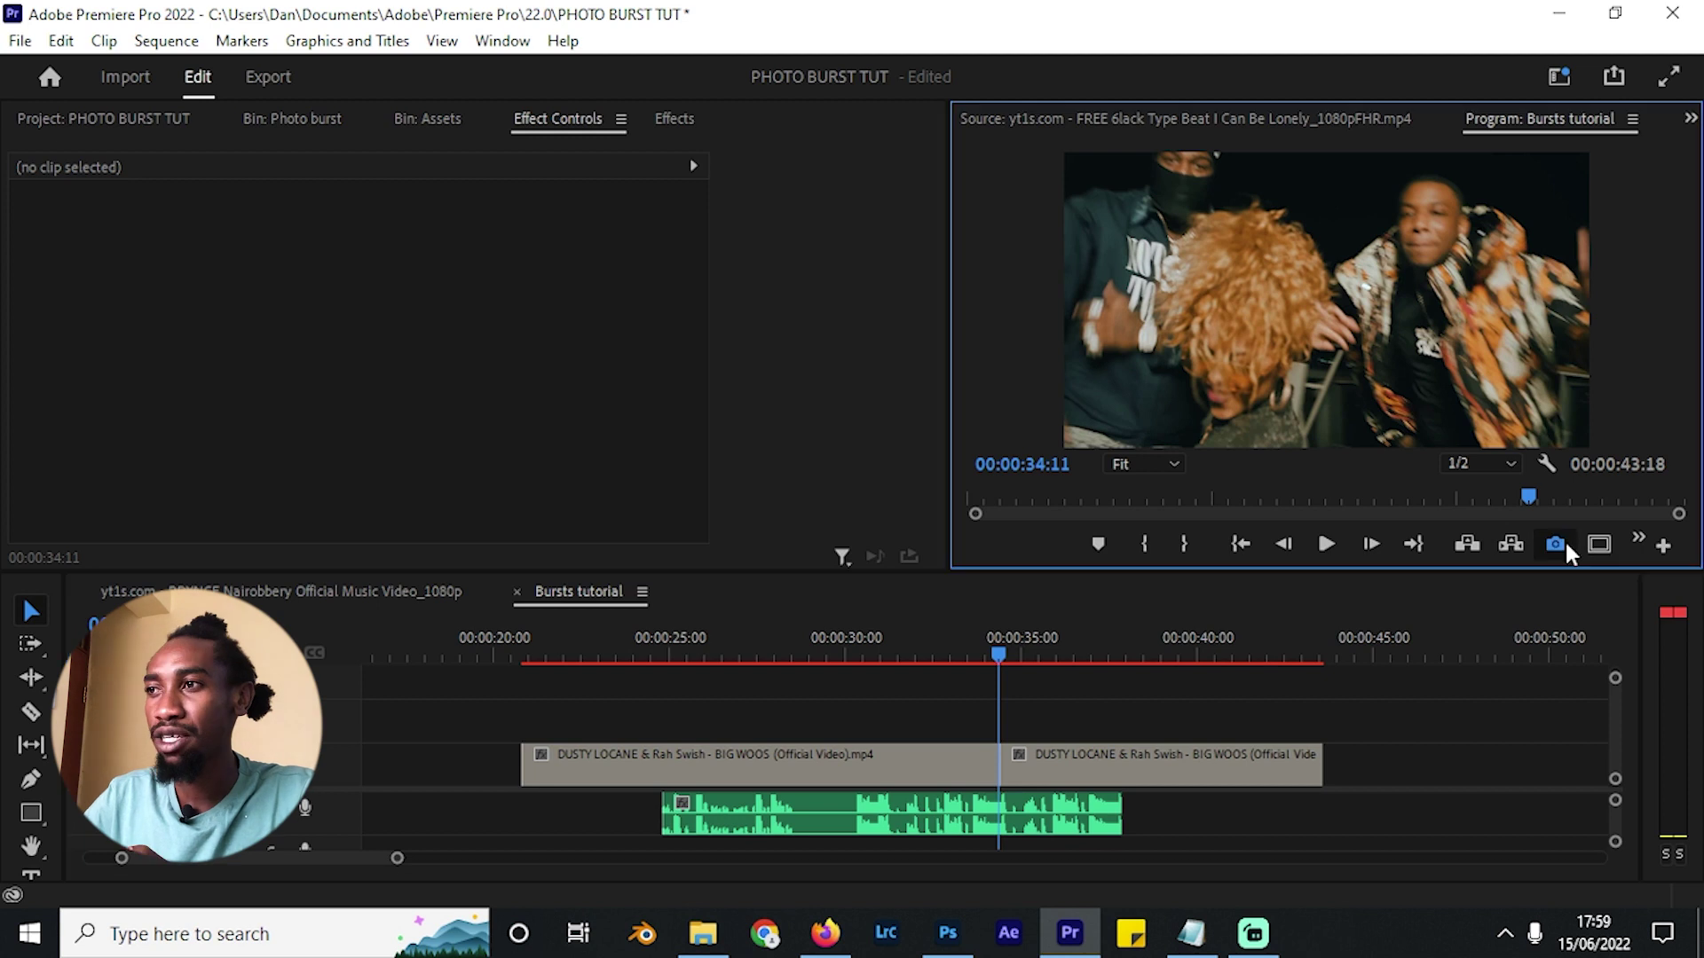
left_click(923, 554)
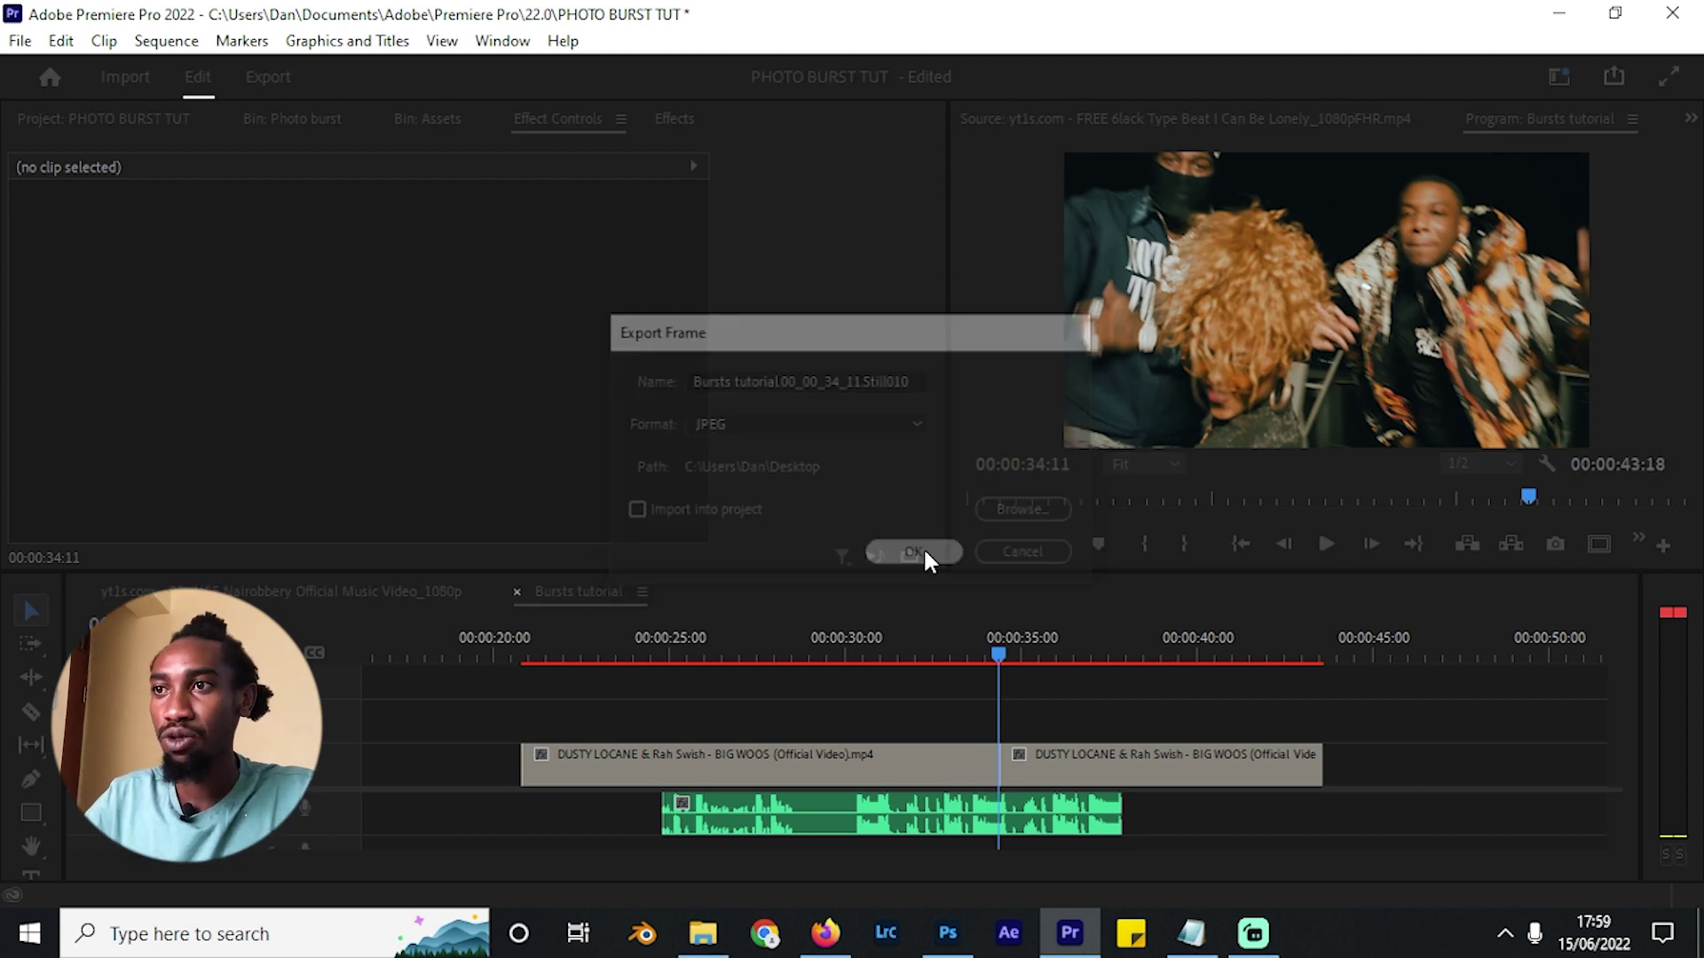
Move the first part of the split video clip about two seconds earlier to leave a gap, and deselect it.
left_click_drag(928, 753, 861, 750)
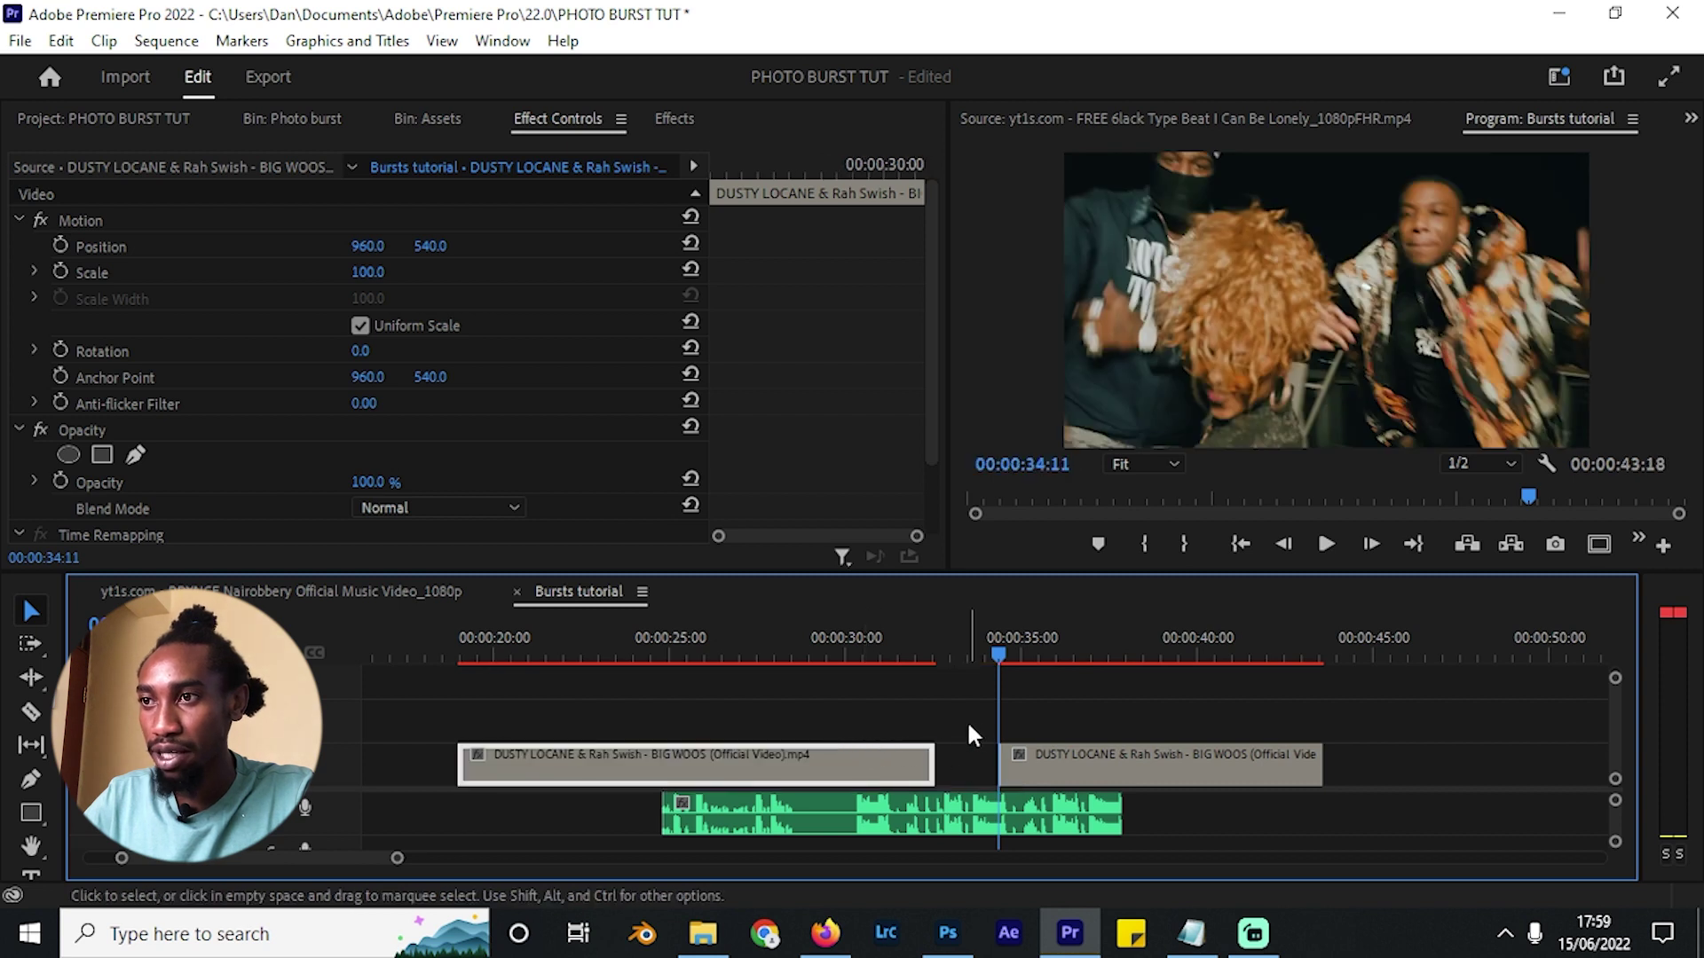
left_click(969, 726)
left_click(968, 763)
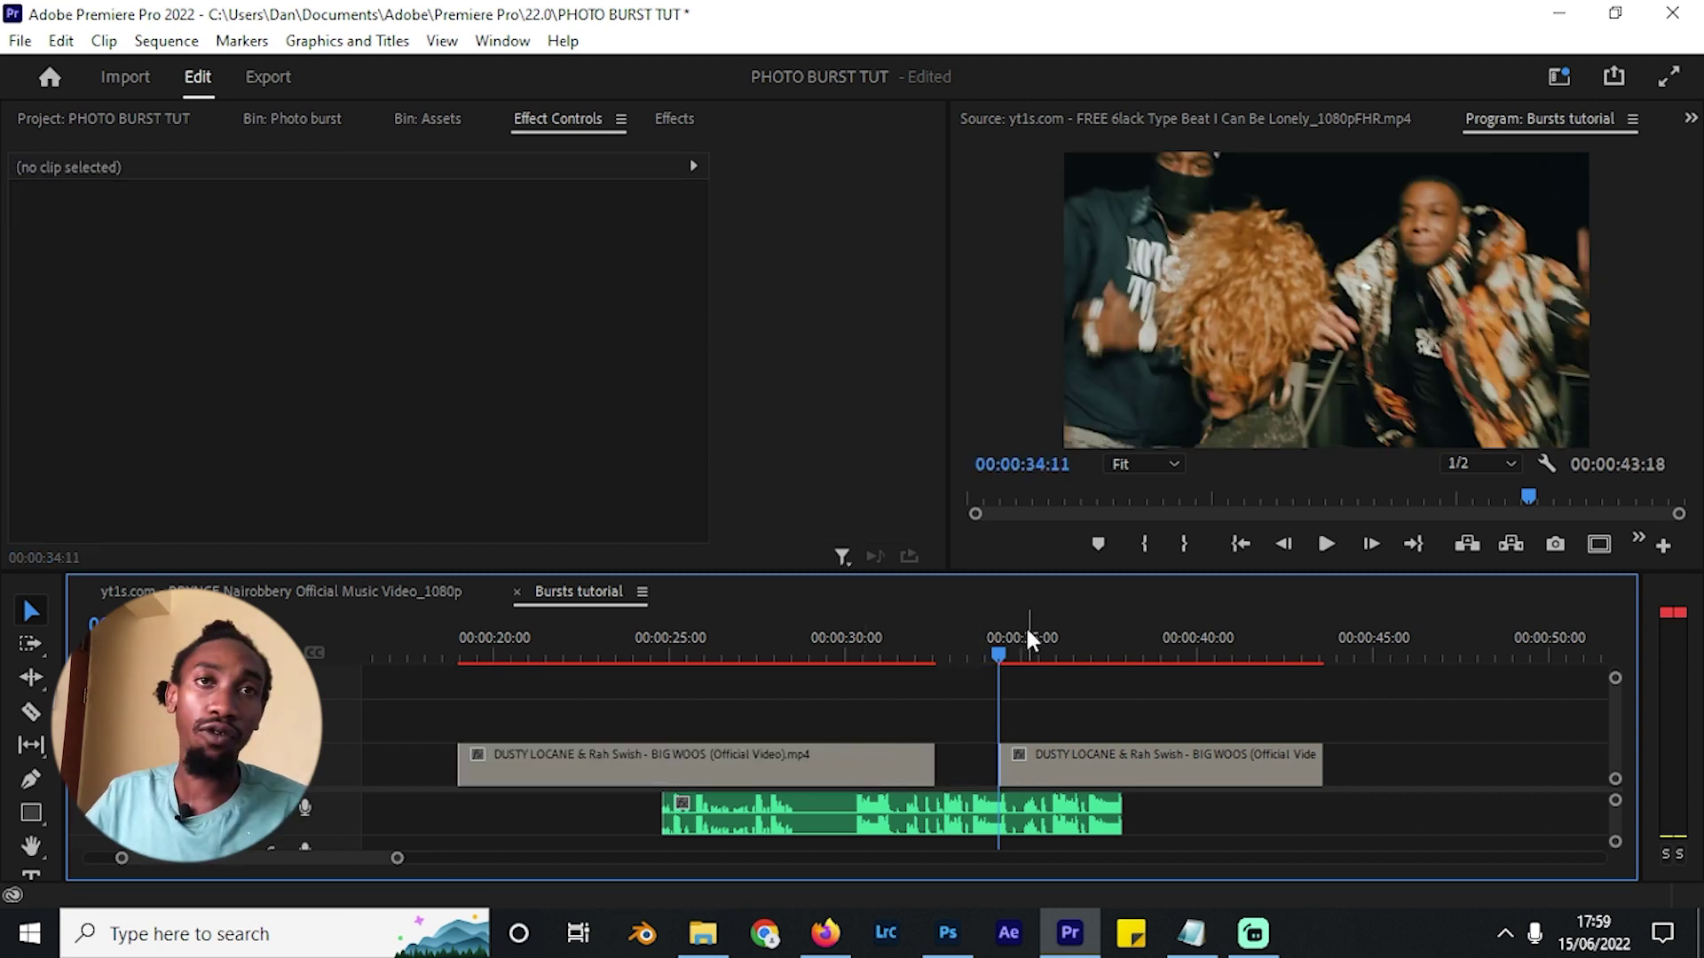
Scrub through the full-length DUSTY LOCANE video on V1 to 00:03:01:12 and export that frame.
left_click_drag(1047, 634, 735, 626)
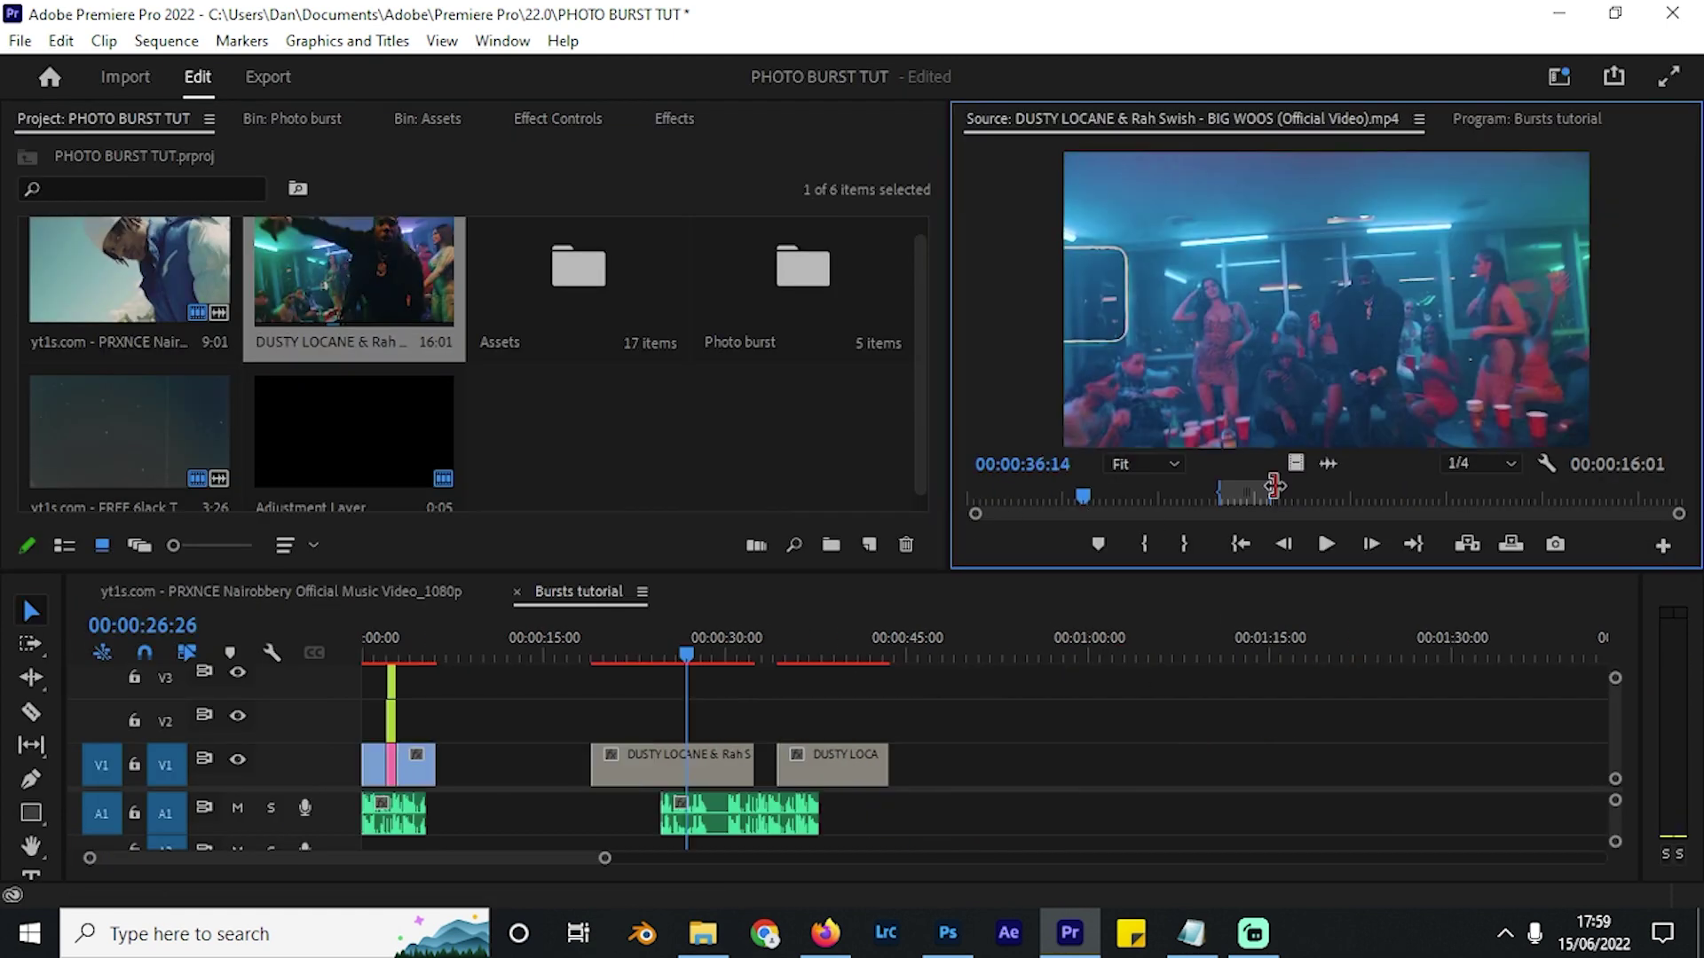
left_click(1223, 772)
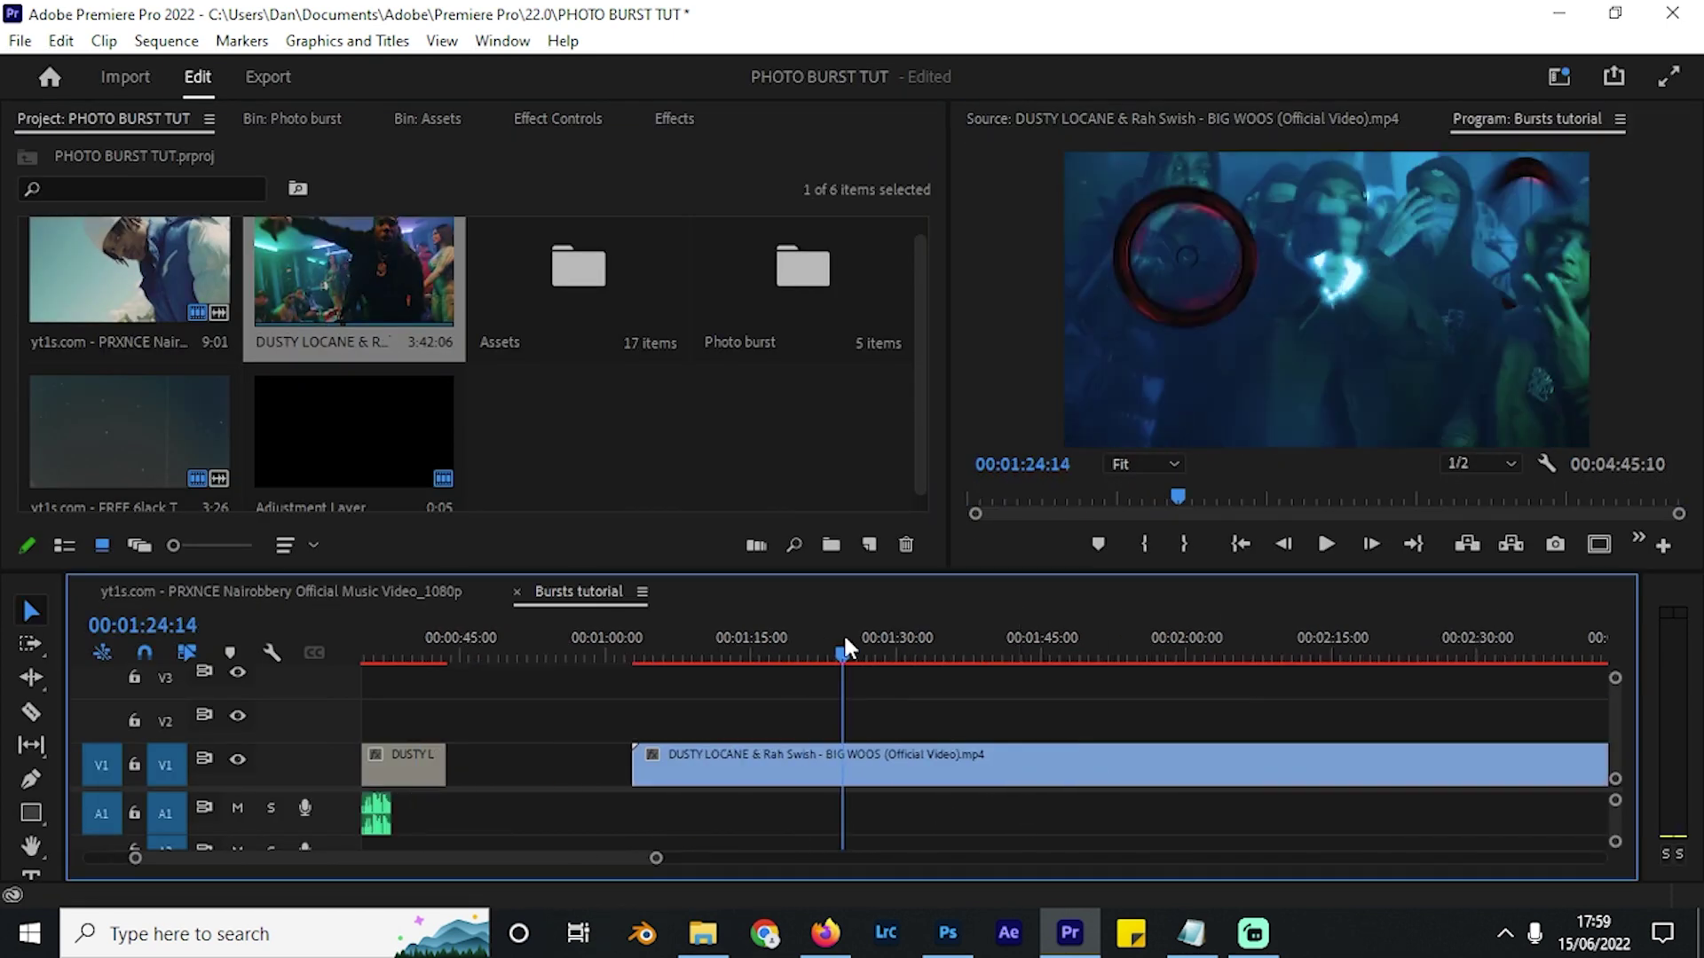
left_click_drag(843, 632, 887, 641)
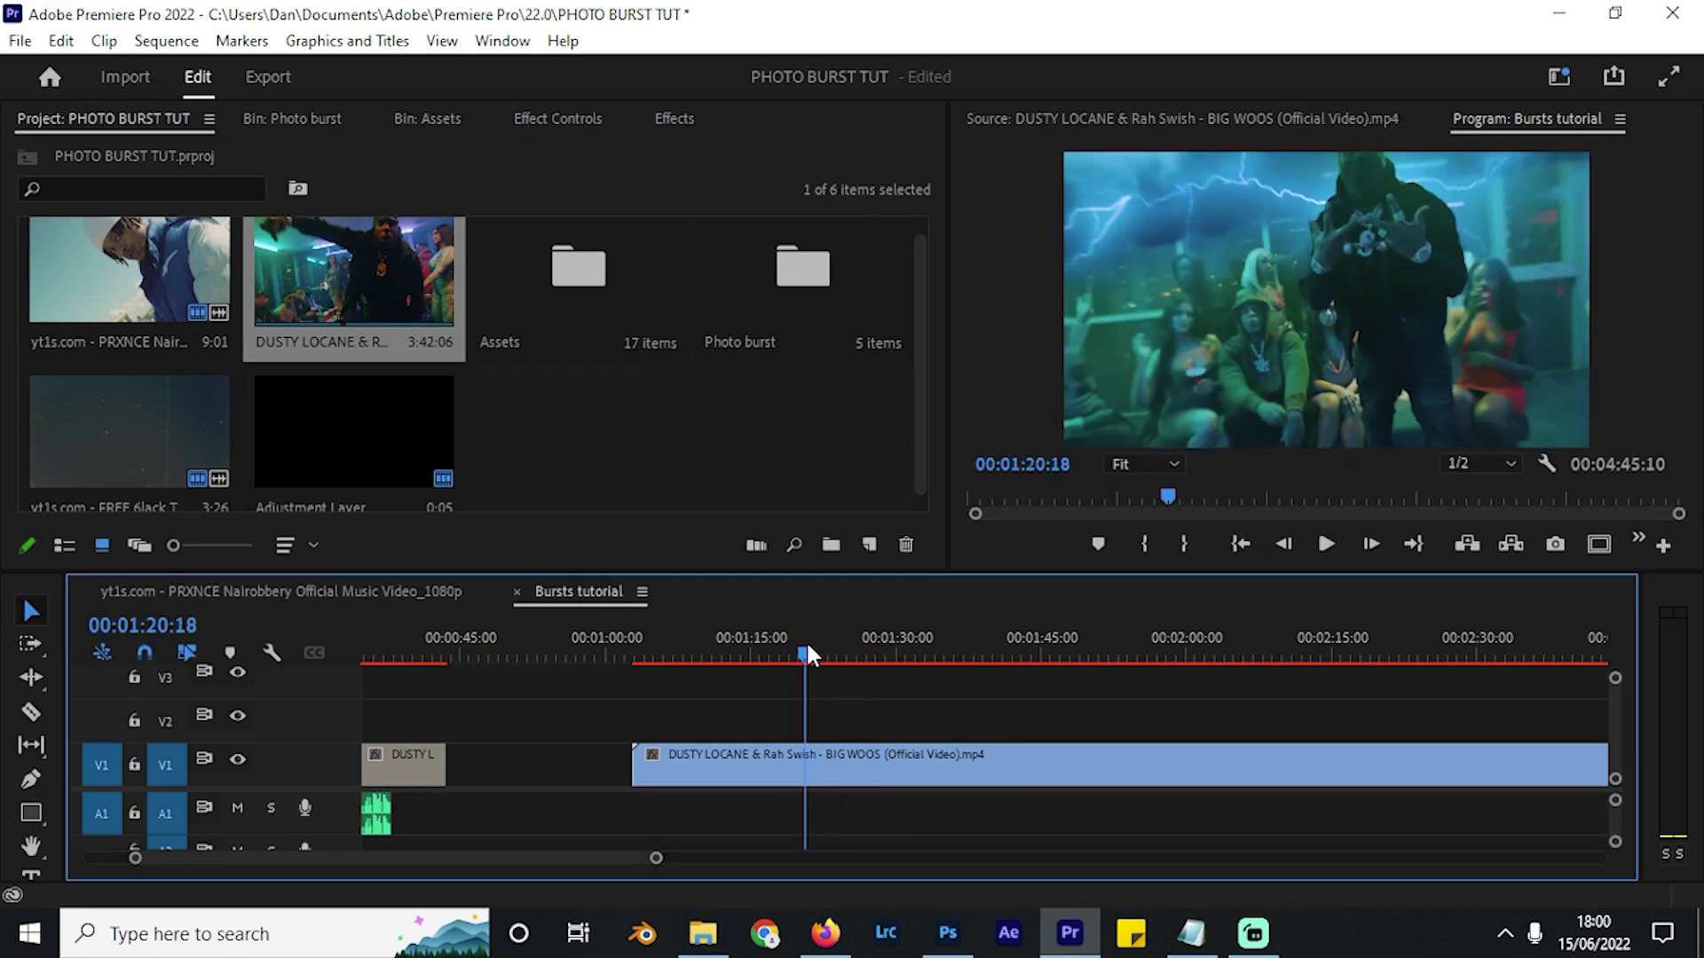
left_click_drag(805, 641, 735, 640)
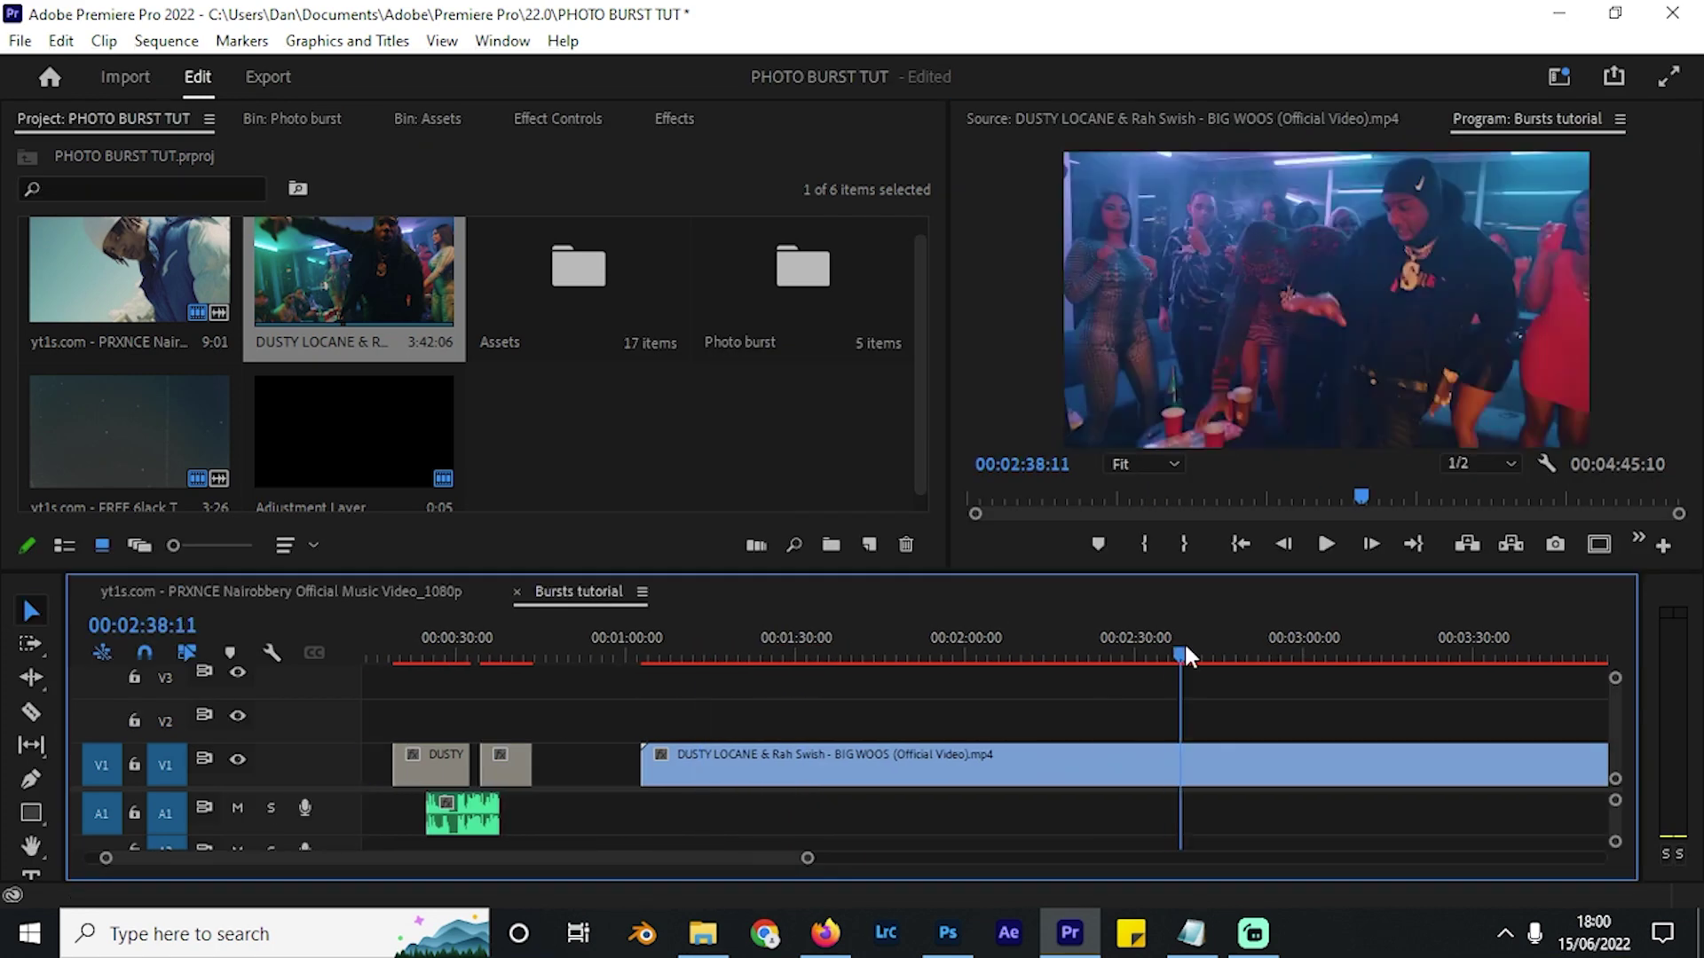
key("ctrl+shift+e")
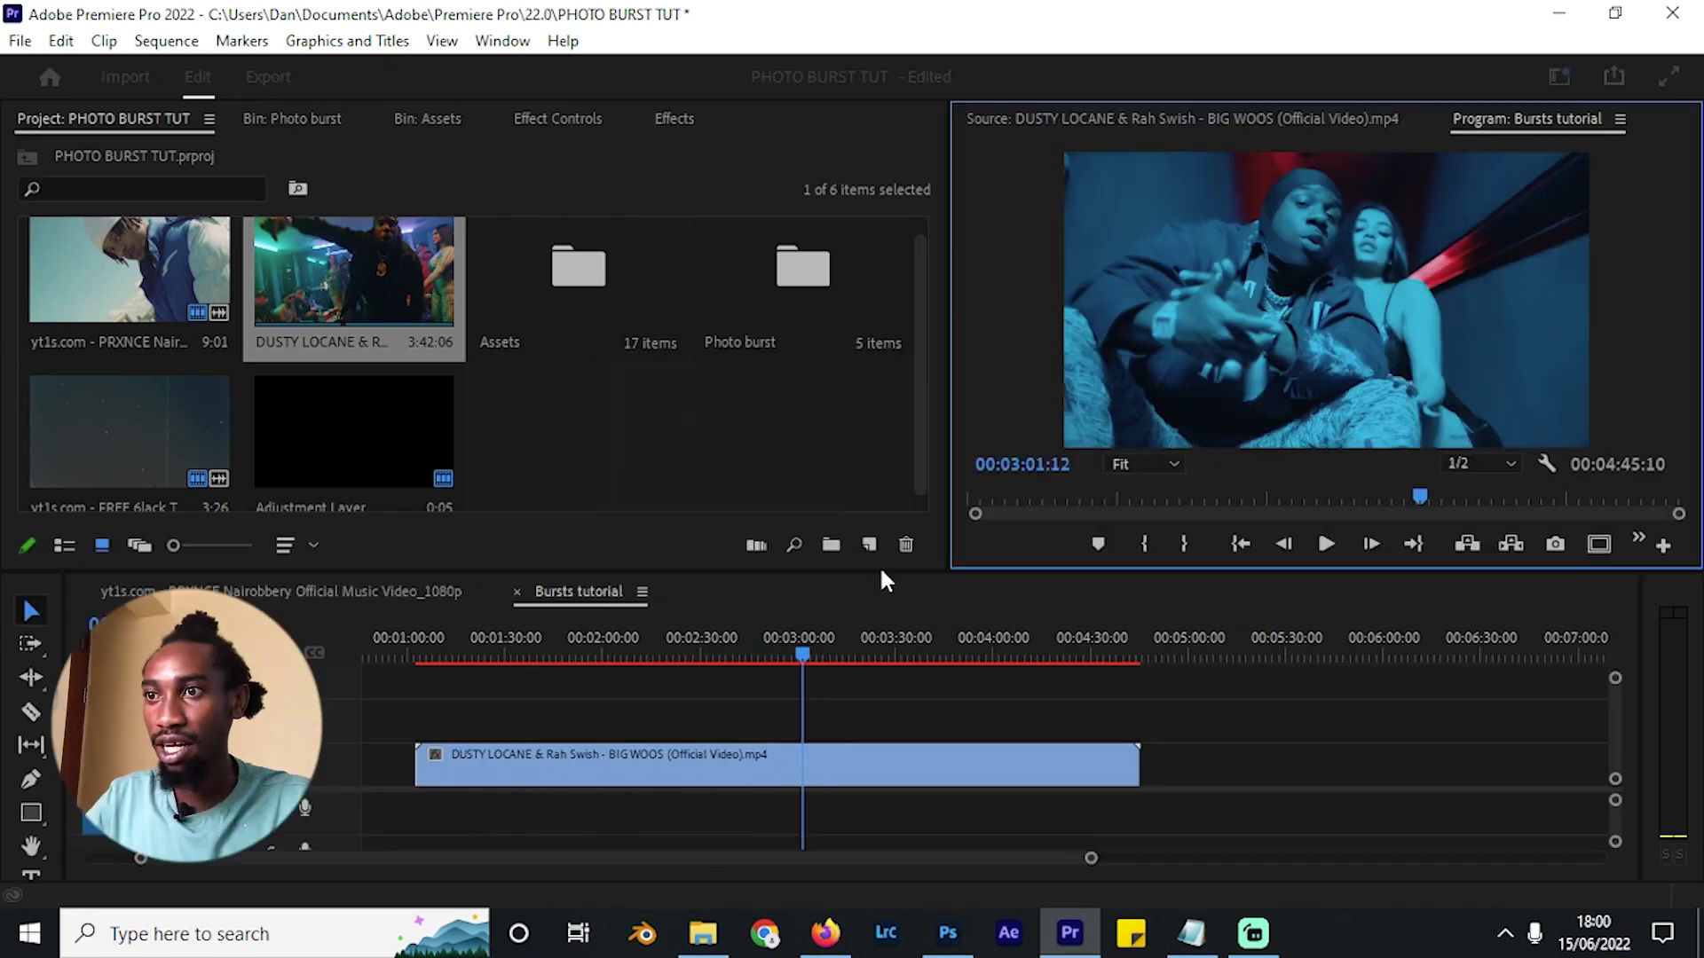
Delete the full-length DUSTY LOCANE clip from V1 and return to the two split clips.
scroll(807, 743, "down", 5)
scroll(659, 750, "up", 5)
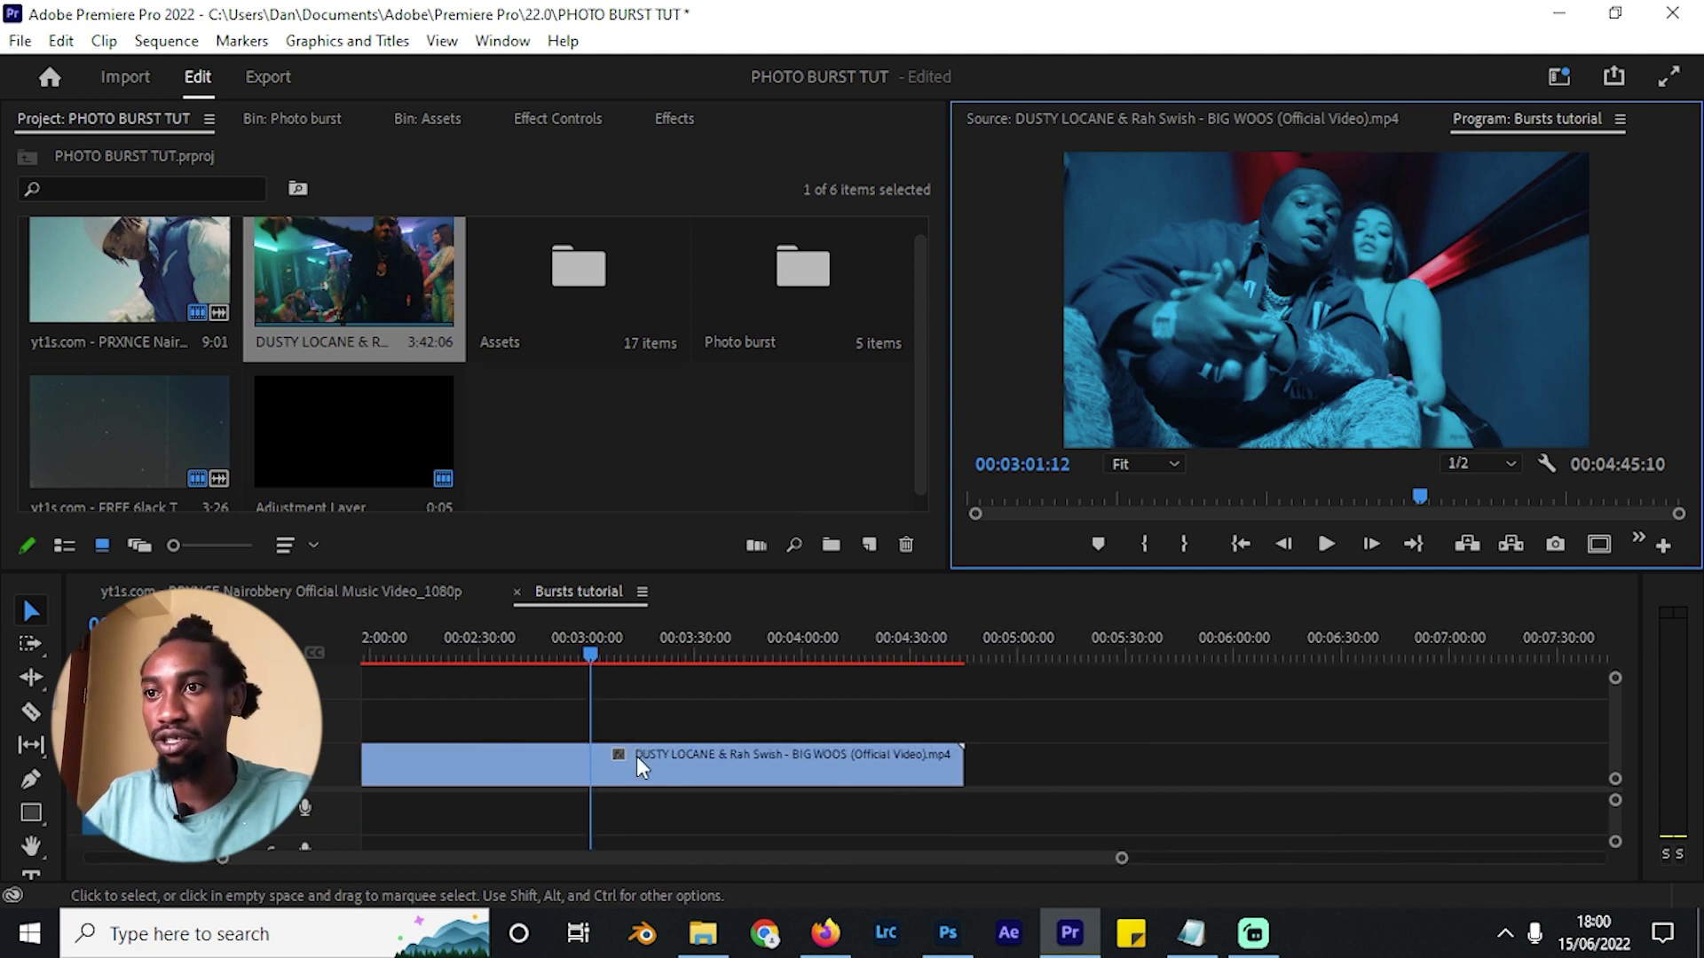
left_click(639, 756)
key("Delete")
scroll(584, 744, "up", 10)
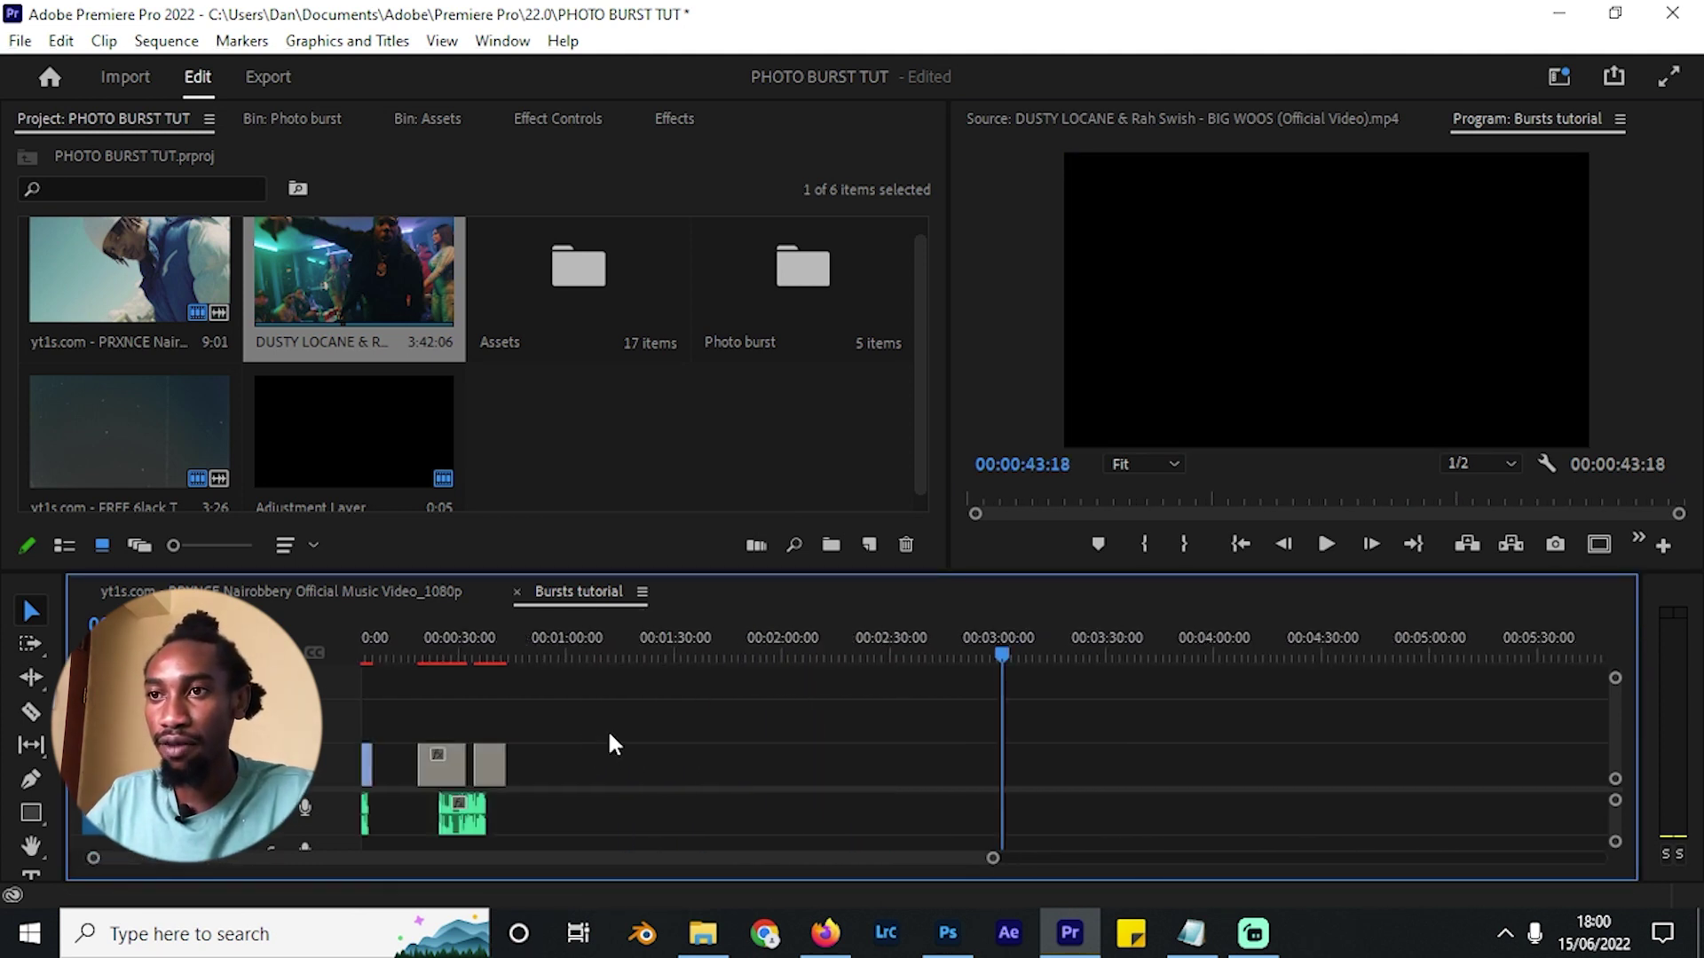
scroll(499, 742, "up", 5)
scroll(498, 742, "up", 2)
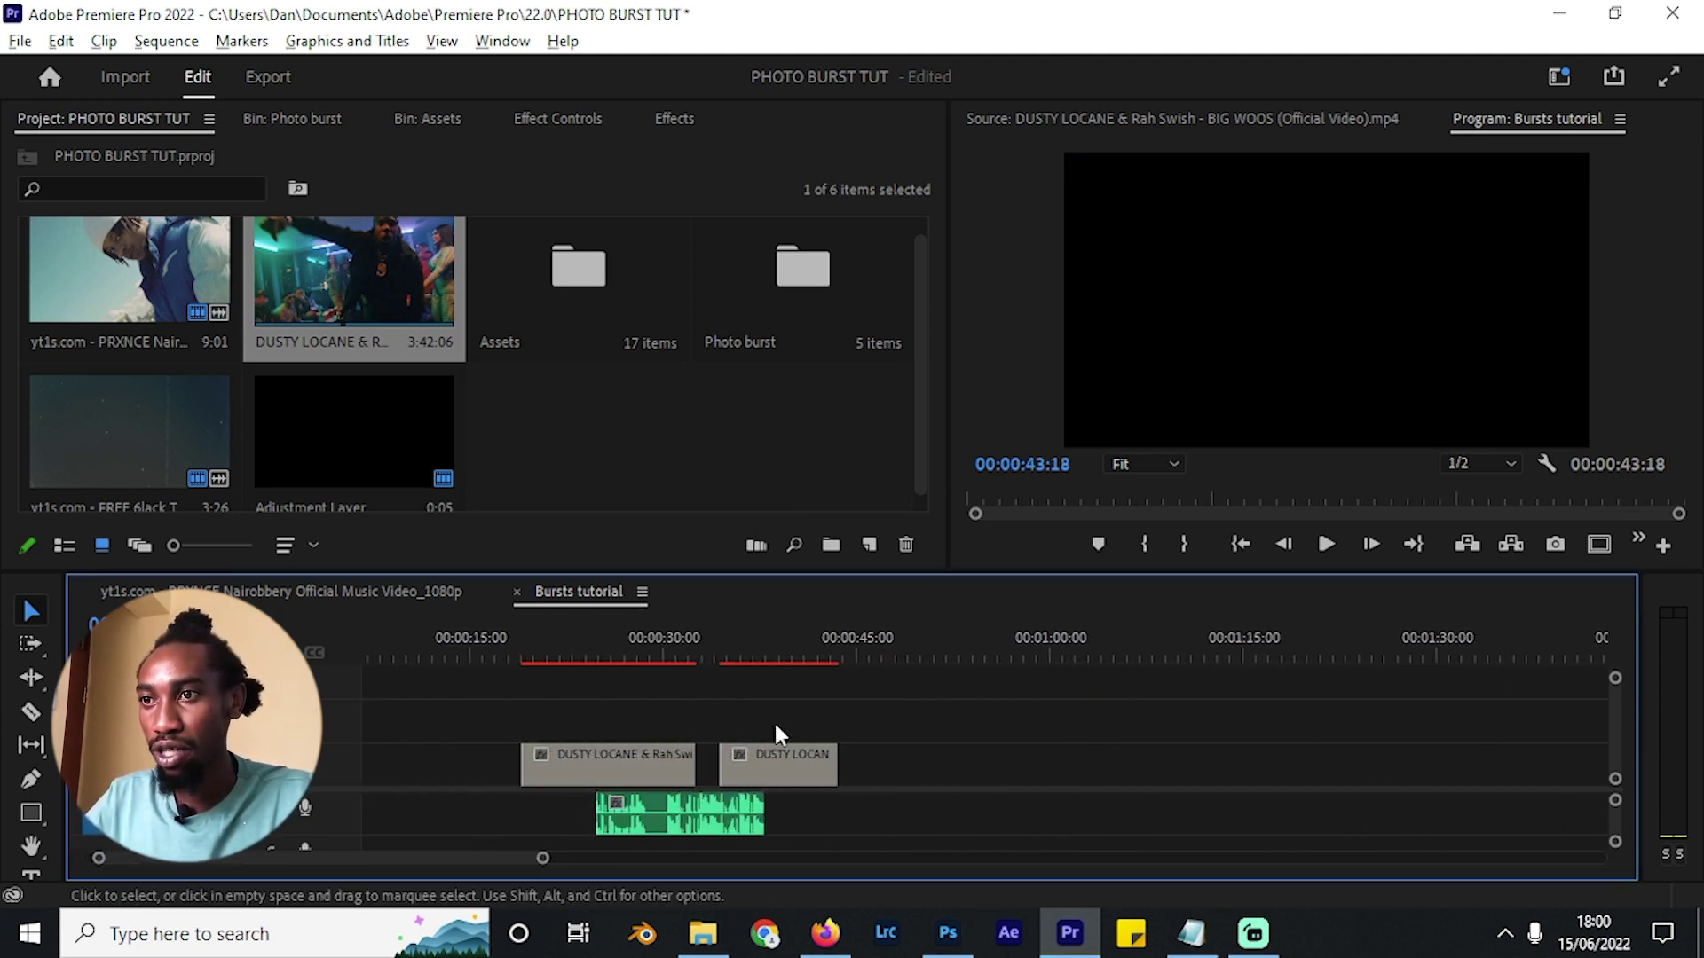
Extend the start of the DUSTY LOCANE audio clip earlier and play the sequence across the gap to 00:00:34:22.
left_click(592, 809)
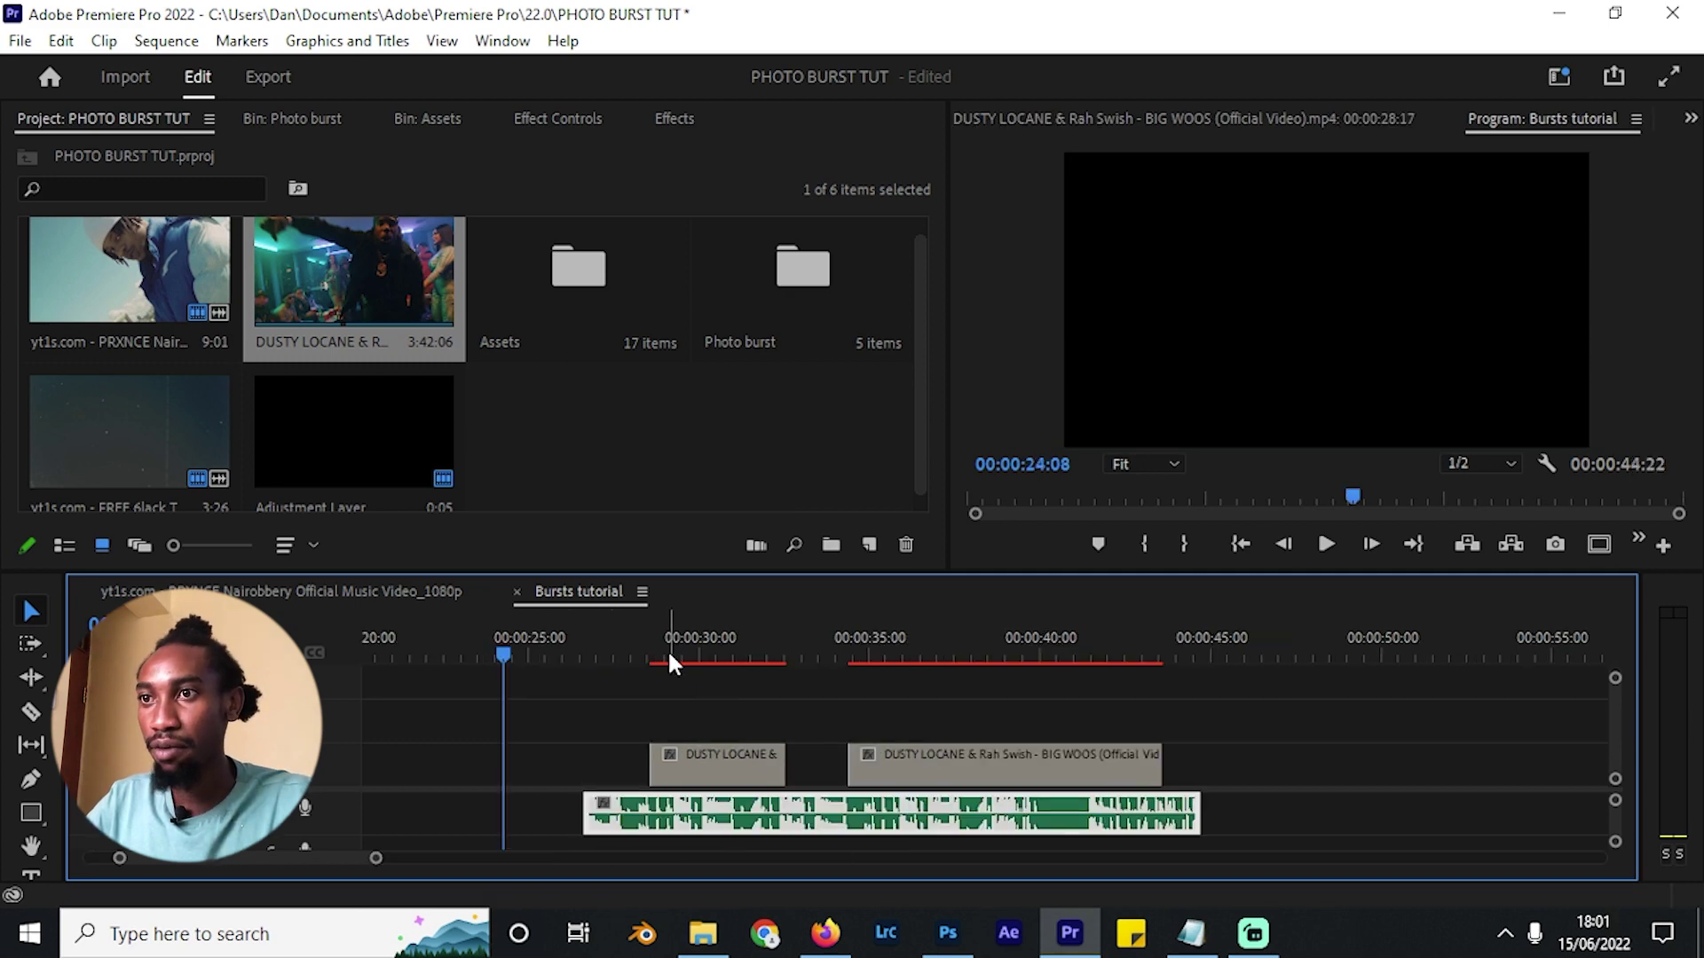
left_click(668, 660)
key("space")
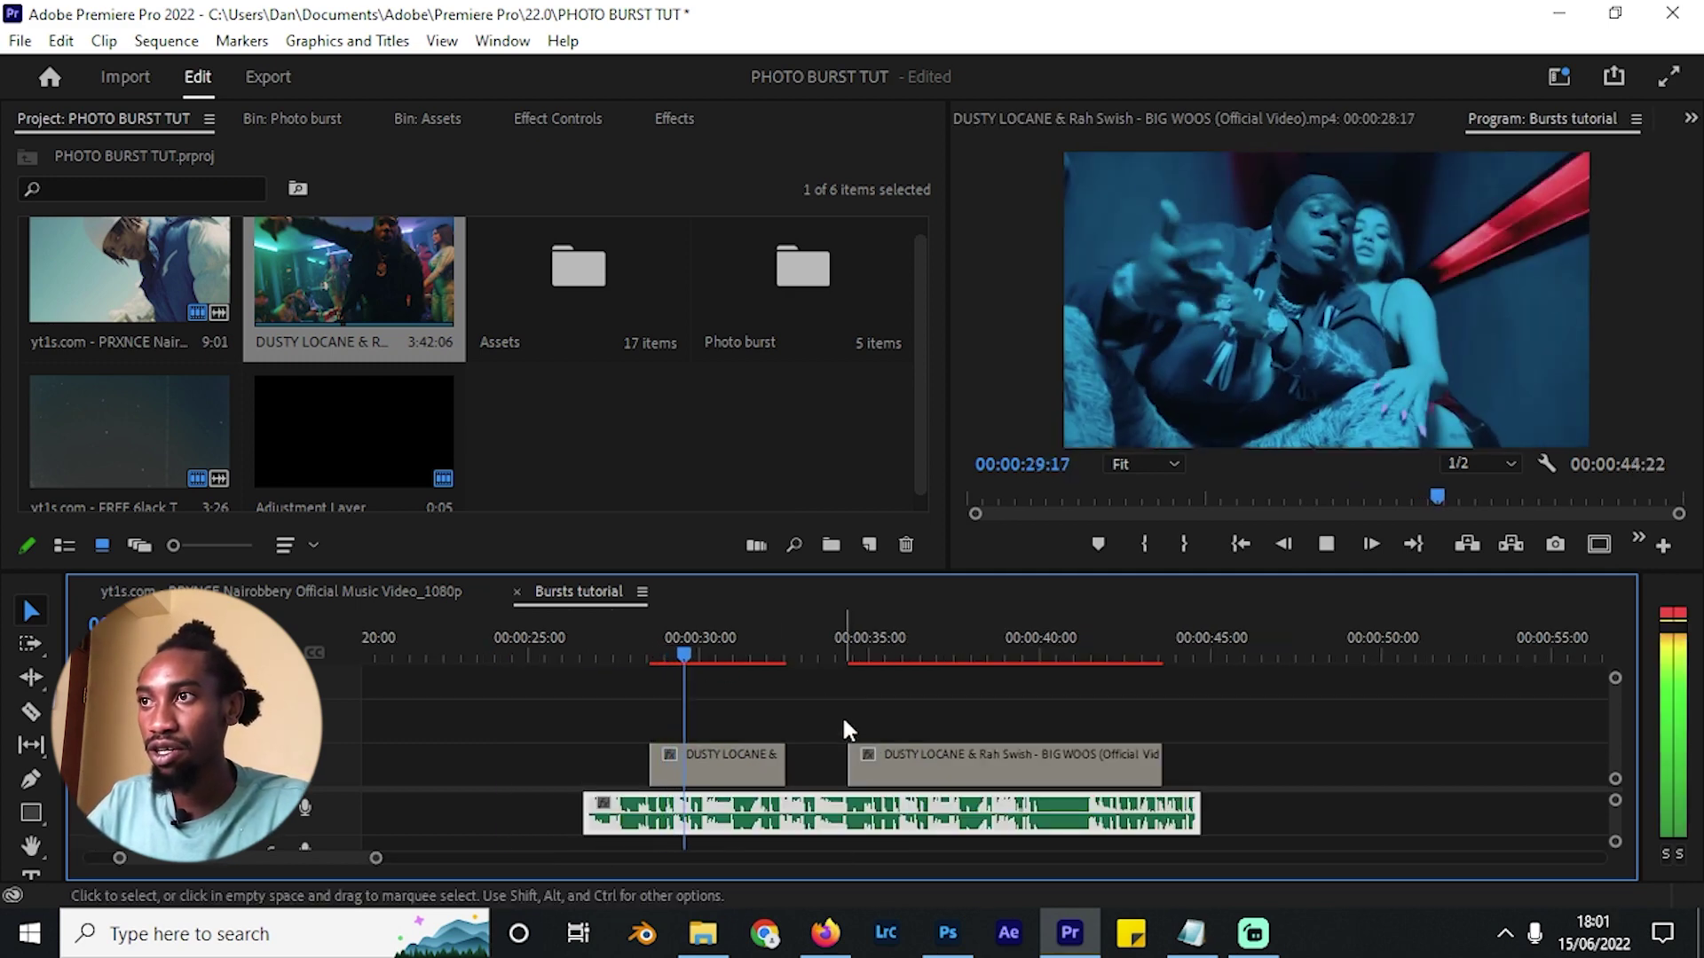
scroll(841, 715, "up", 2)
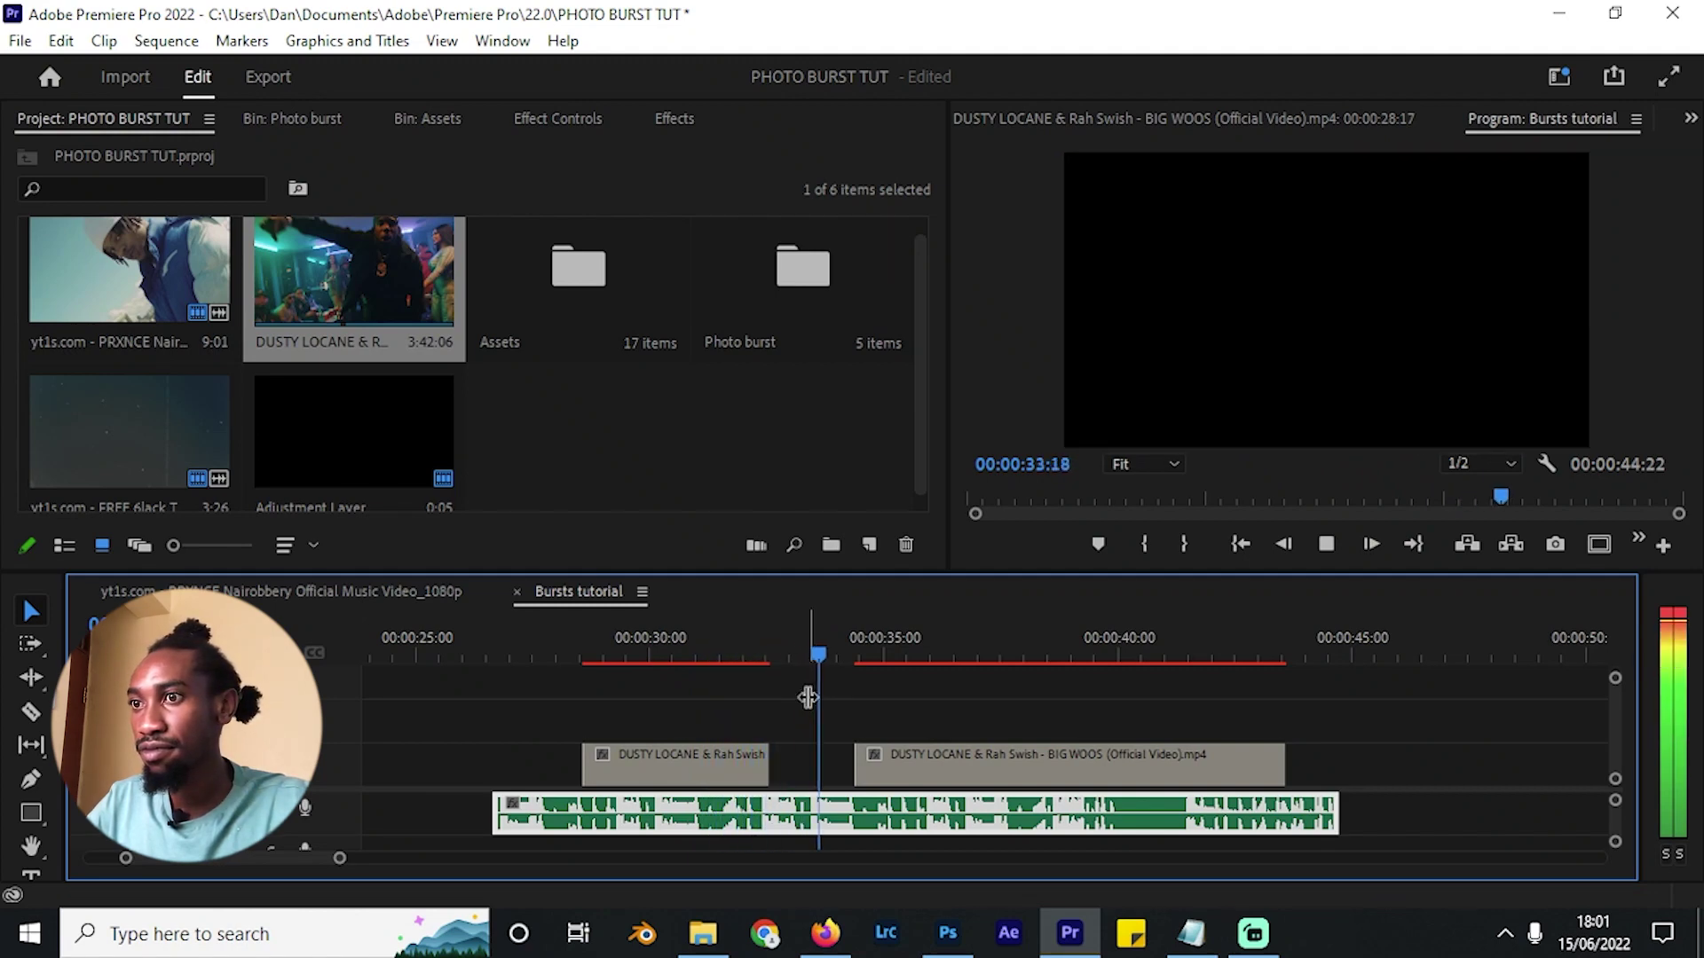
key("space")
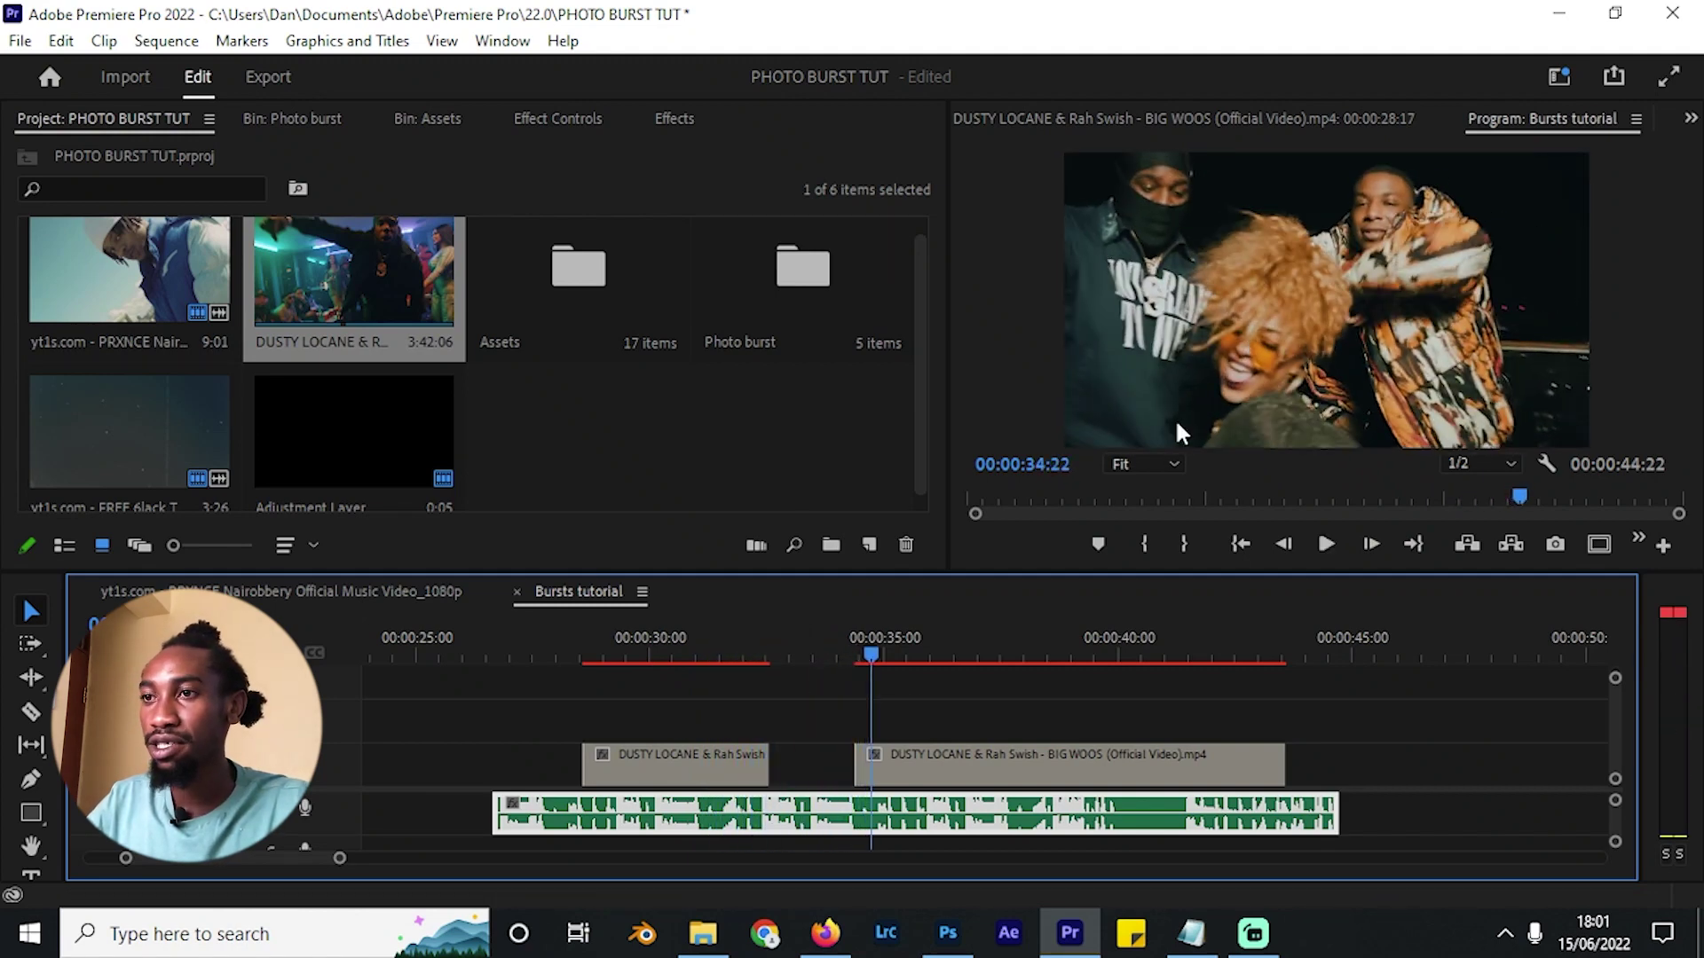
Switch to File Explorer and open the Frames folder.
key("alt+Tab")
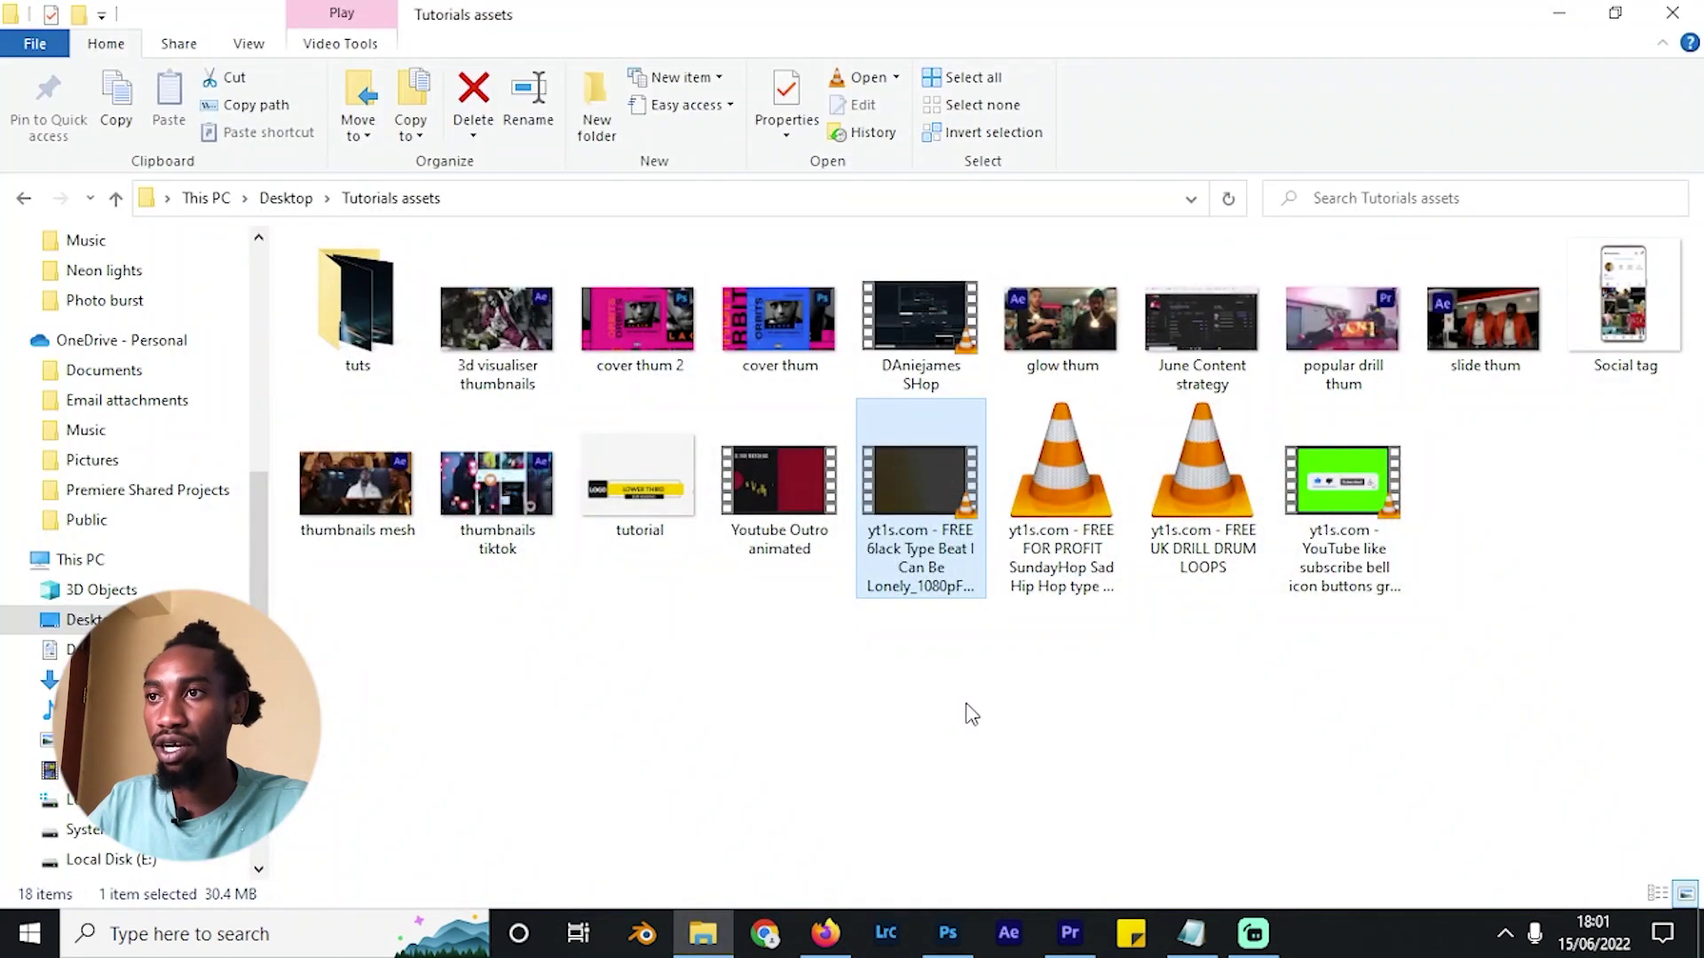
left_click(972, 714)
scroll(177, 497, "up", 5)
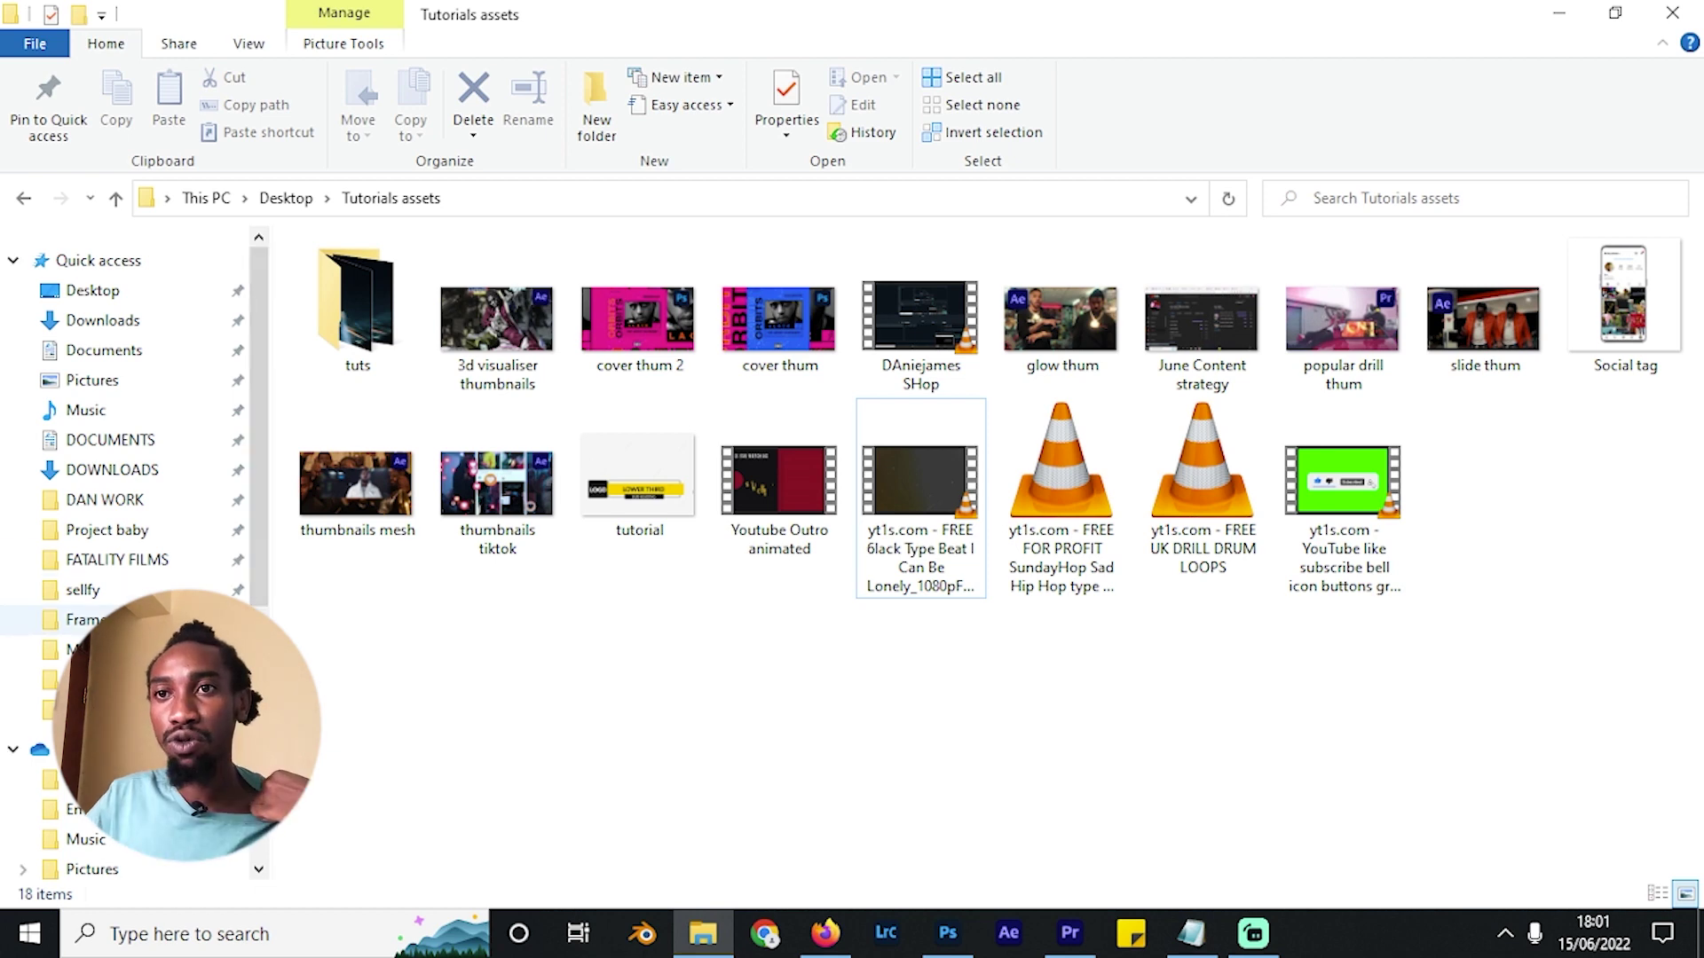
left_click(85, 619)
Examine the film frame overlay PNGs in the Frames folder one after another in Photos, and close the viewer.
double_click(715, 403)
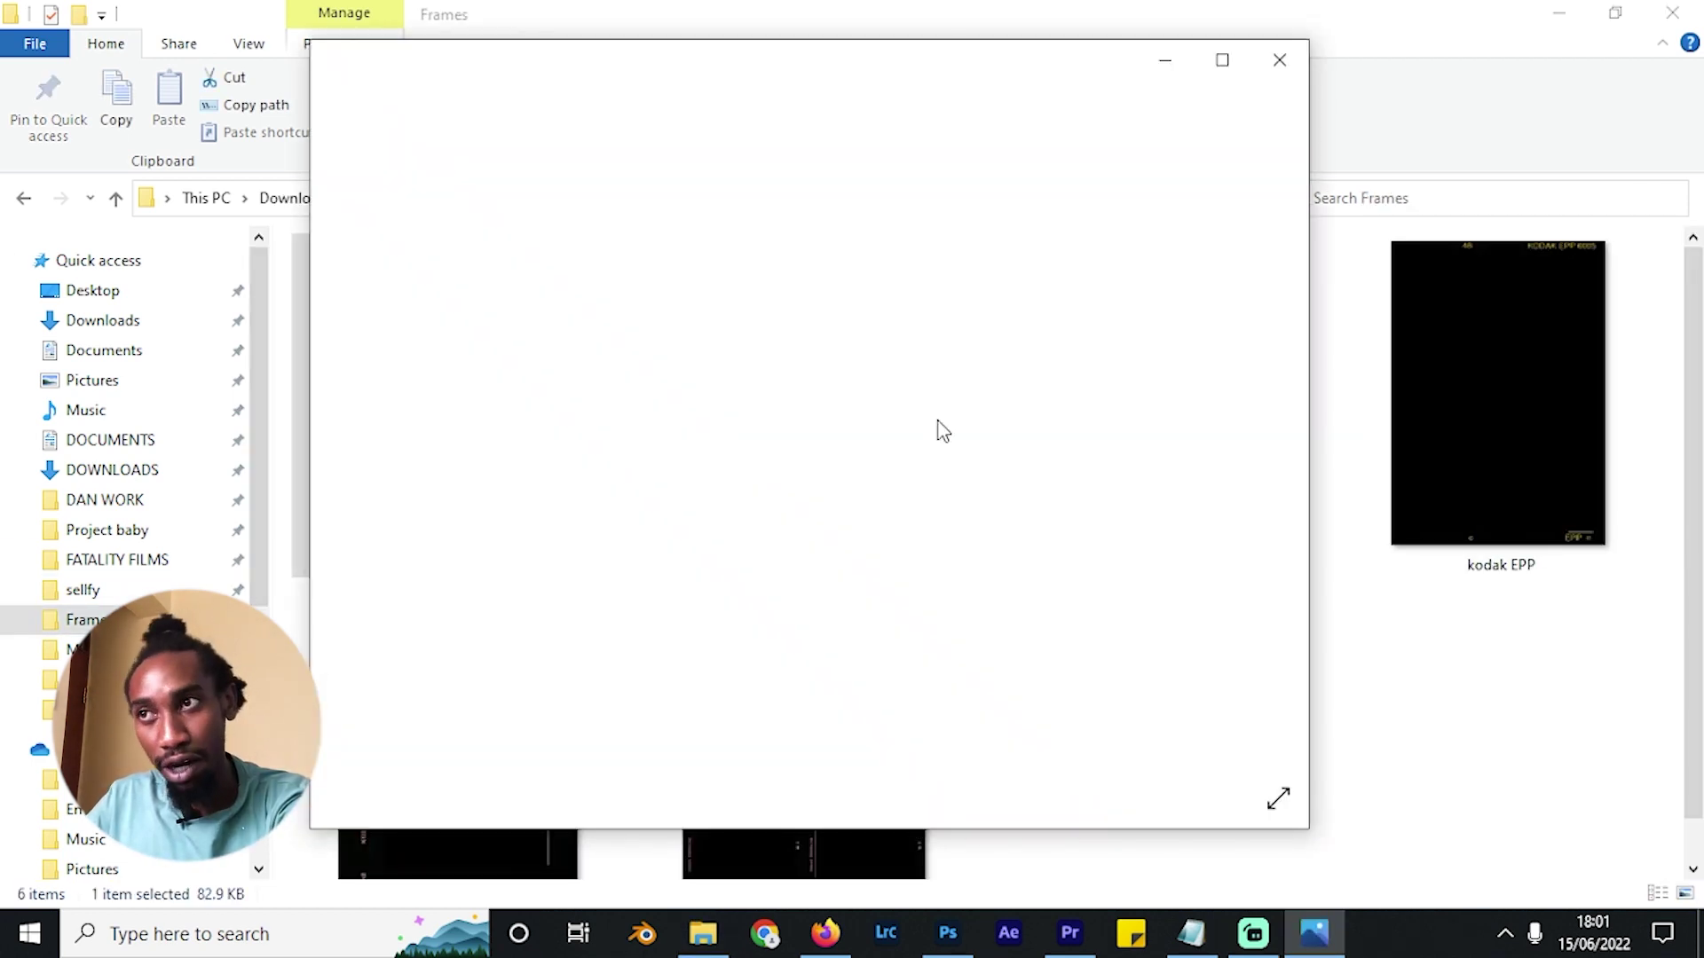
key("Right")
key("Right")
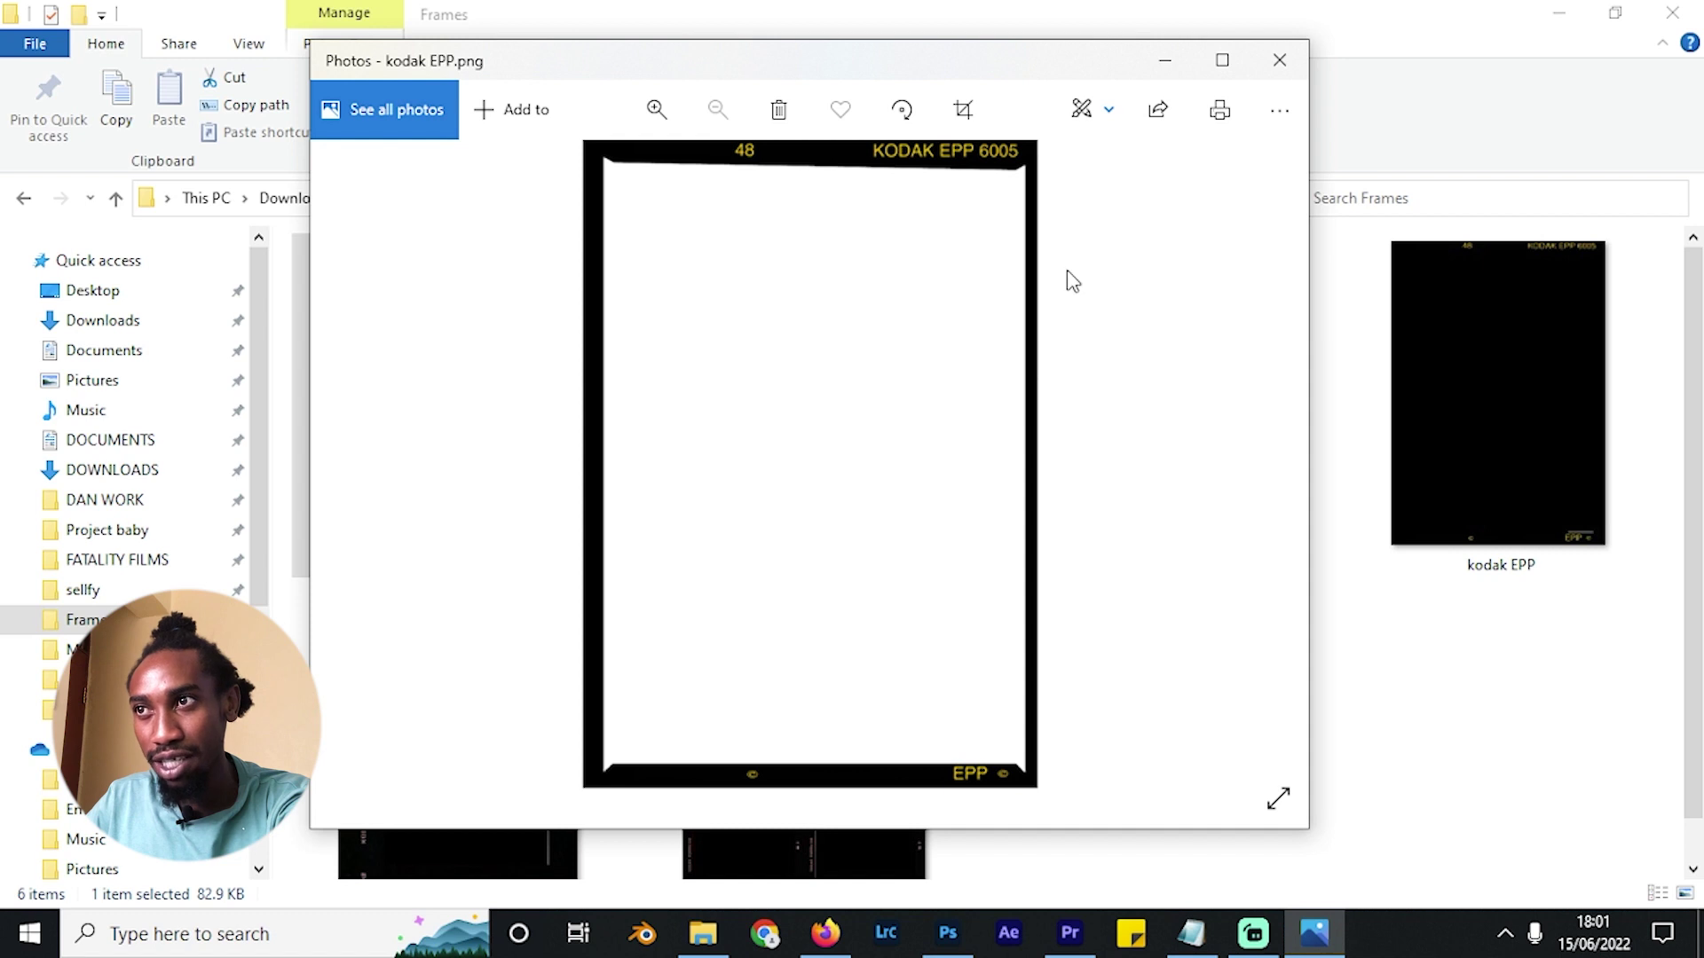
key("Right")
key("Right")
key("Left")
key("Left")
key("Left")
key("Left")
key("Left")
key("Left")
key("Left")
left_click(1280, 60)
scroll(902, 561, "down", 1)
scroll(901, 561, "up", 1)
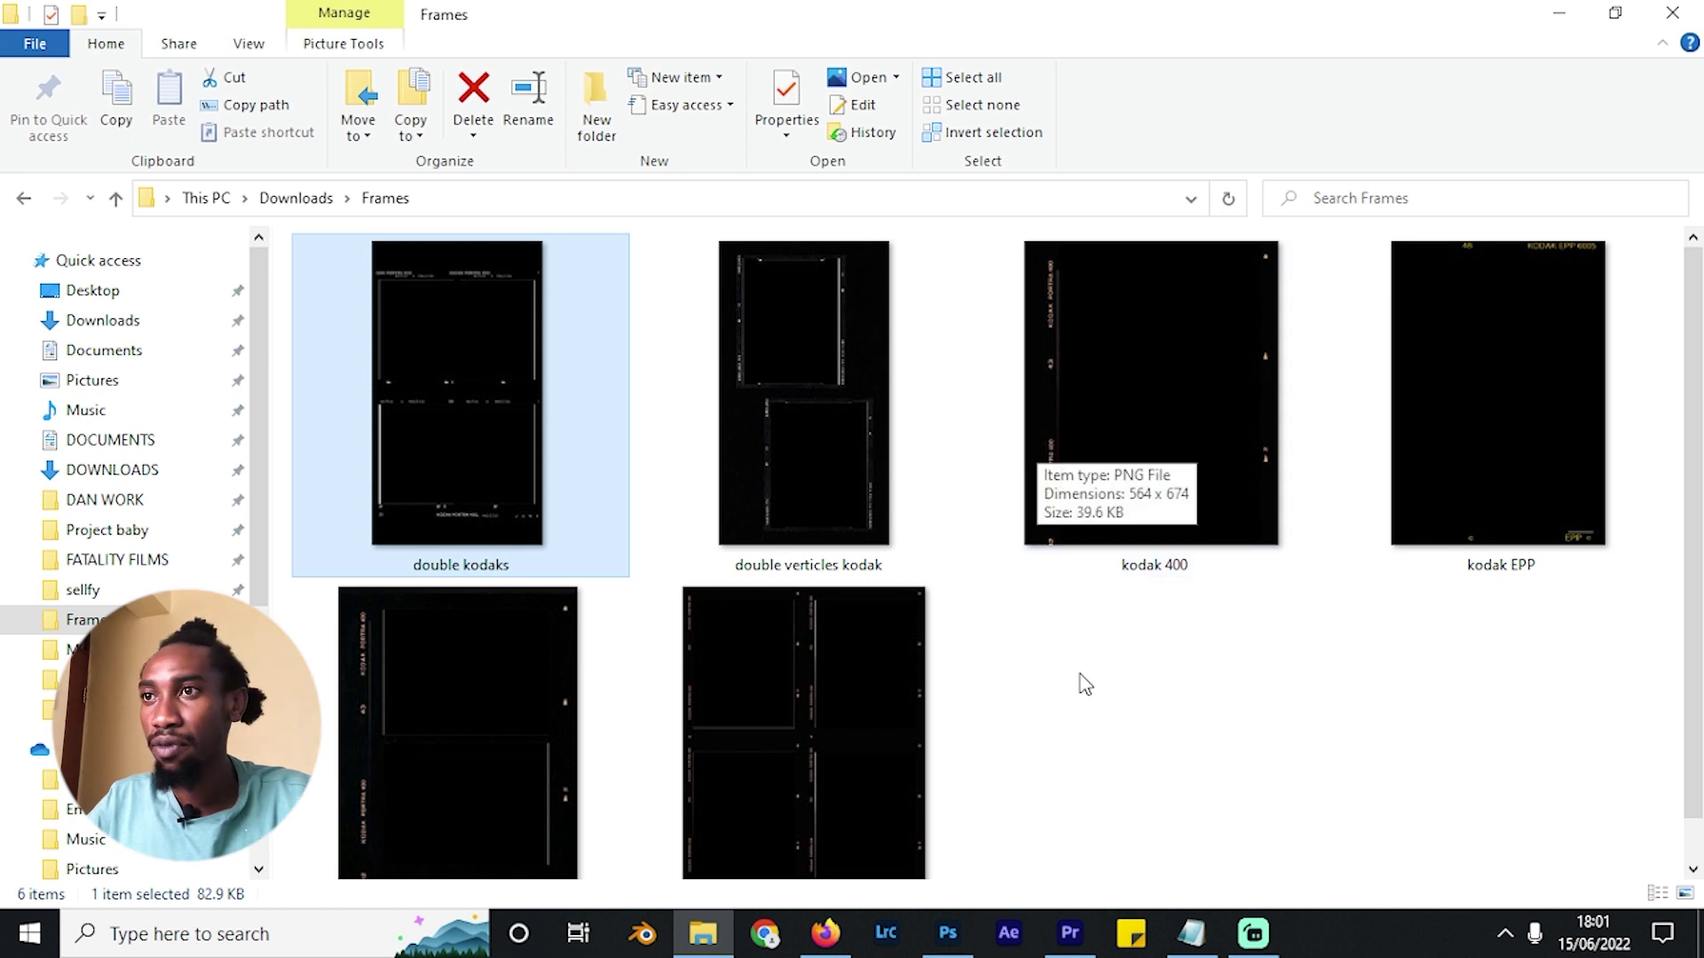
scroll(1083, 678, "down", 1)
scroll(923, 495, "up", 1)
Open the double verticles kodak image from the Frames folder in Adobe Photoshop 2021.
left_click(922, 496)
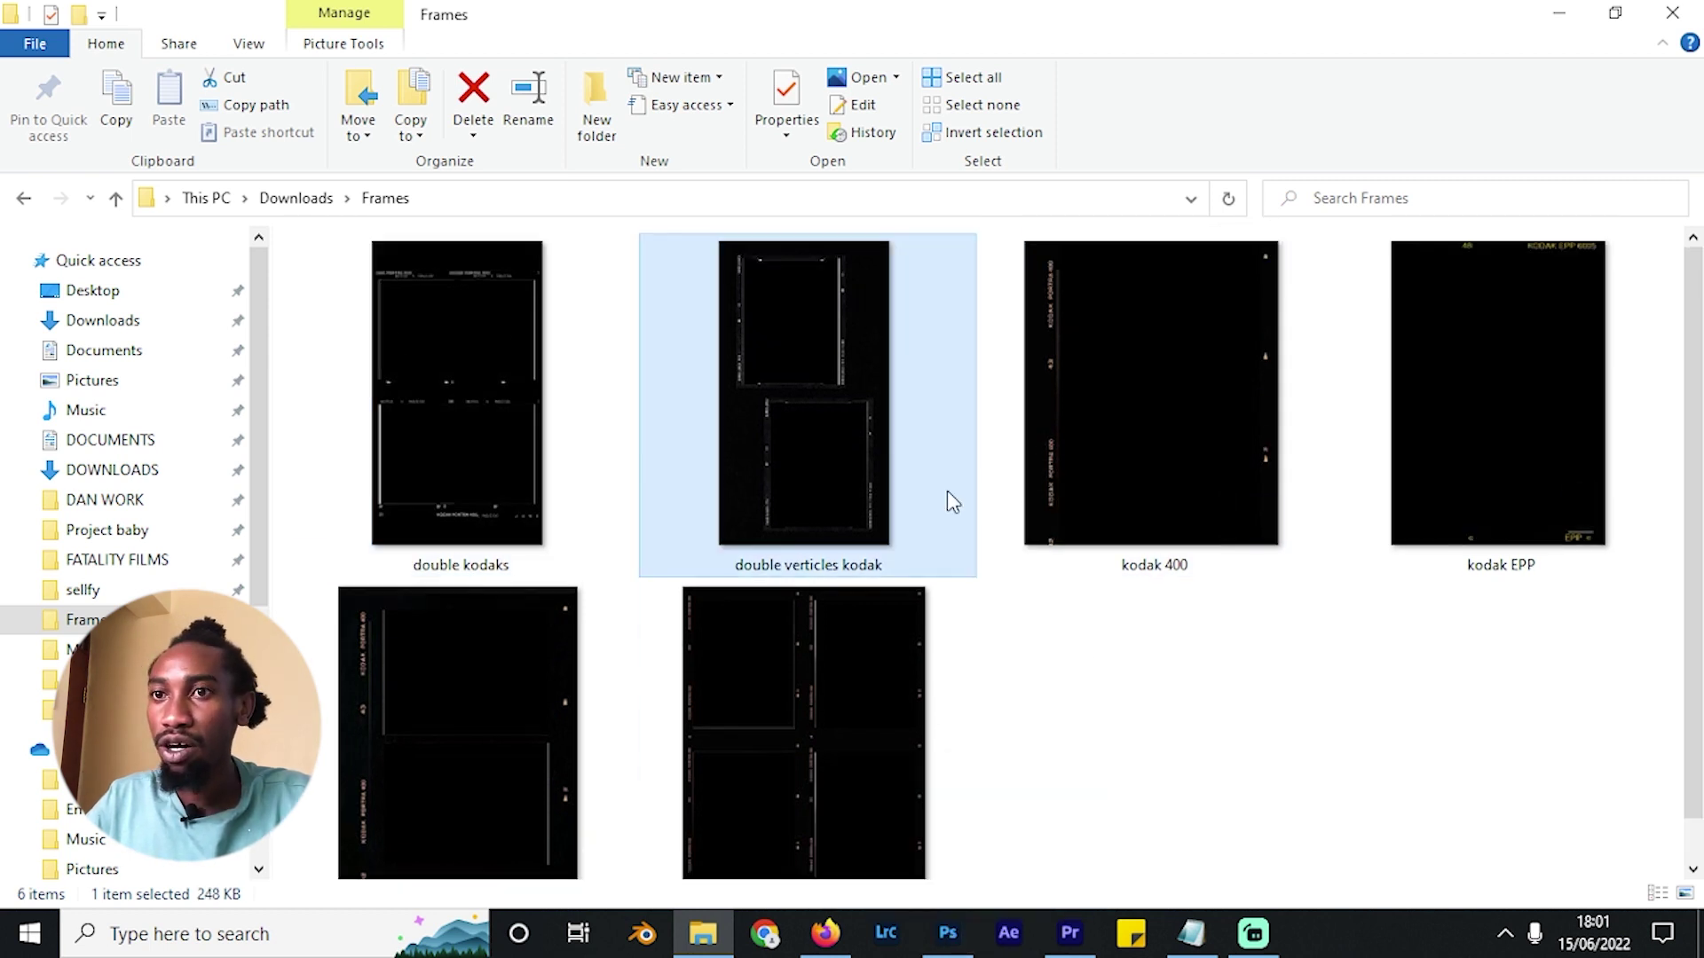
right_click(861, 494)
mouse_move(1100, 494)
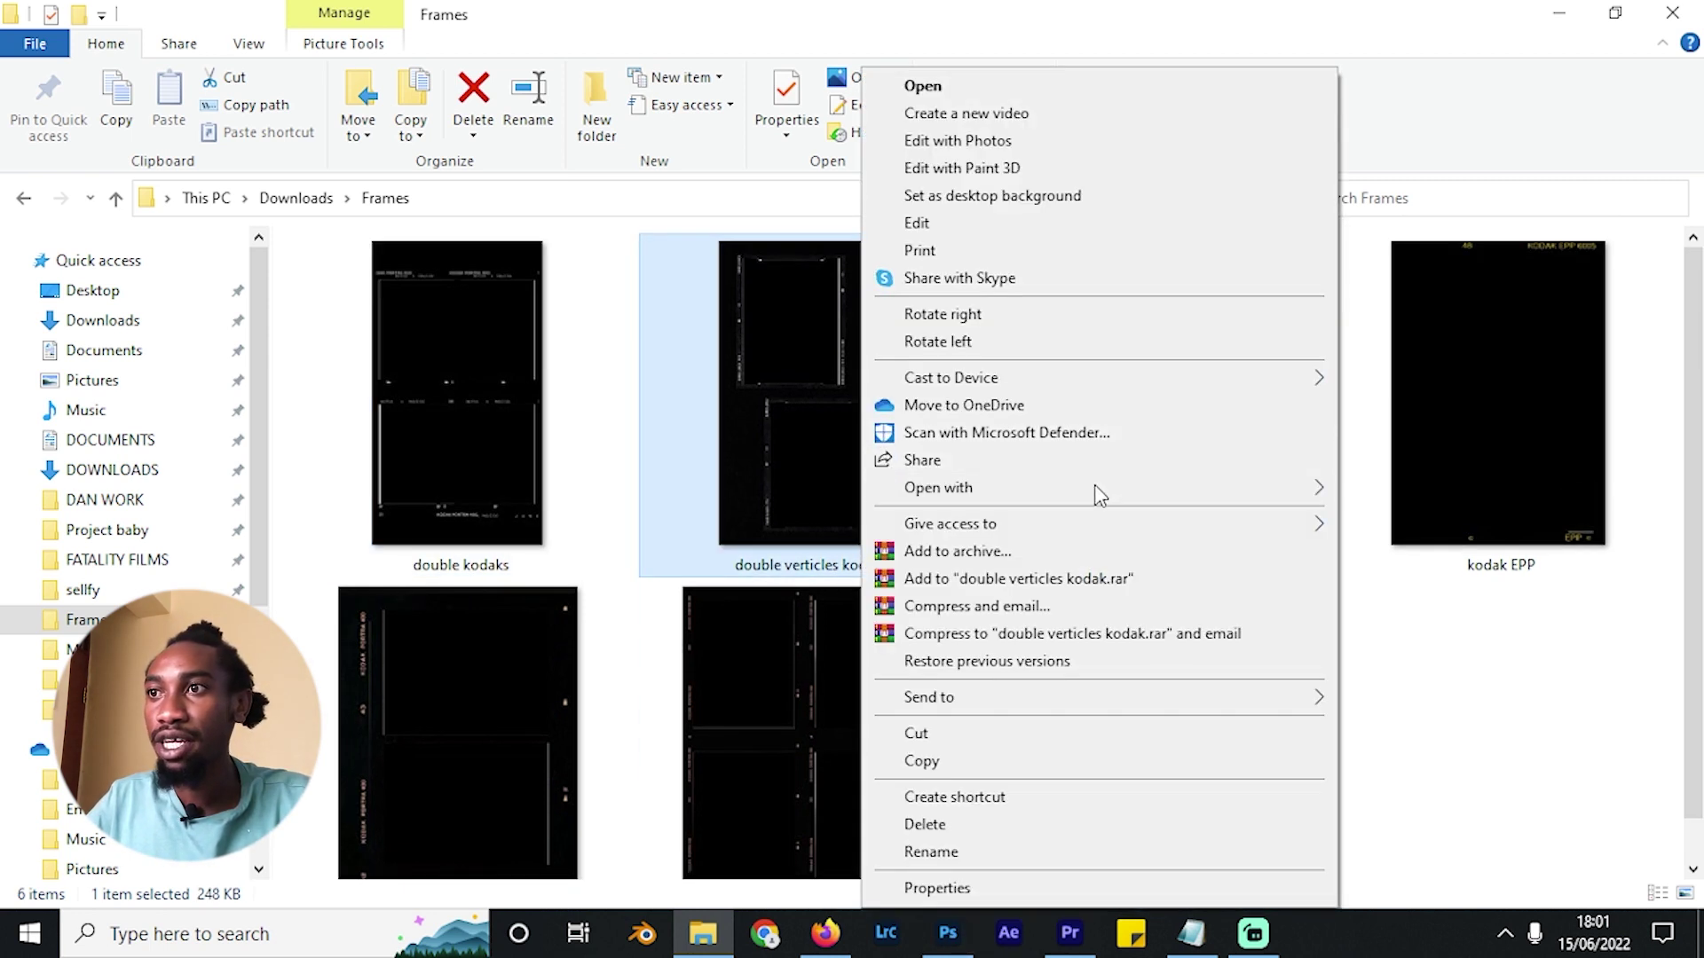
left_click(1403, 515)
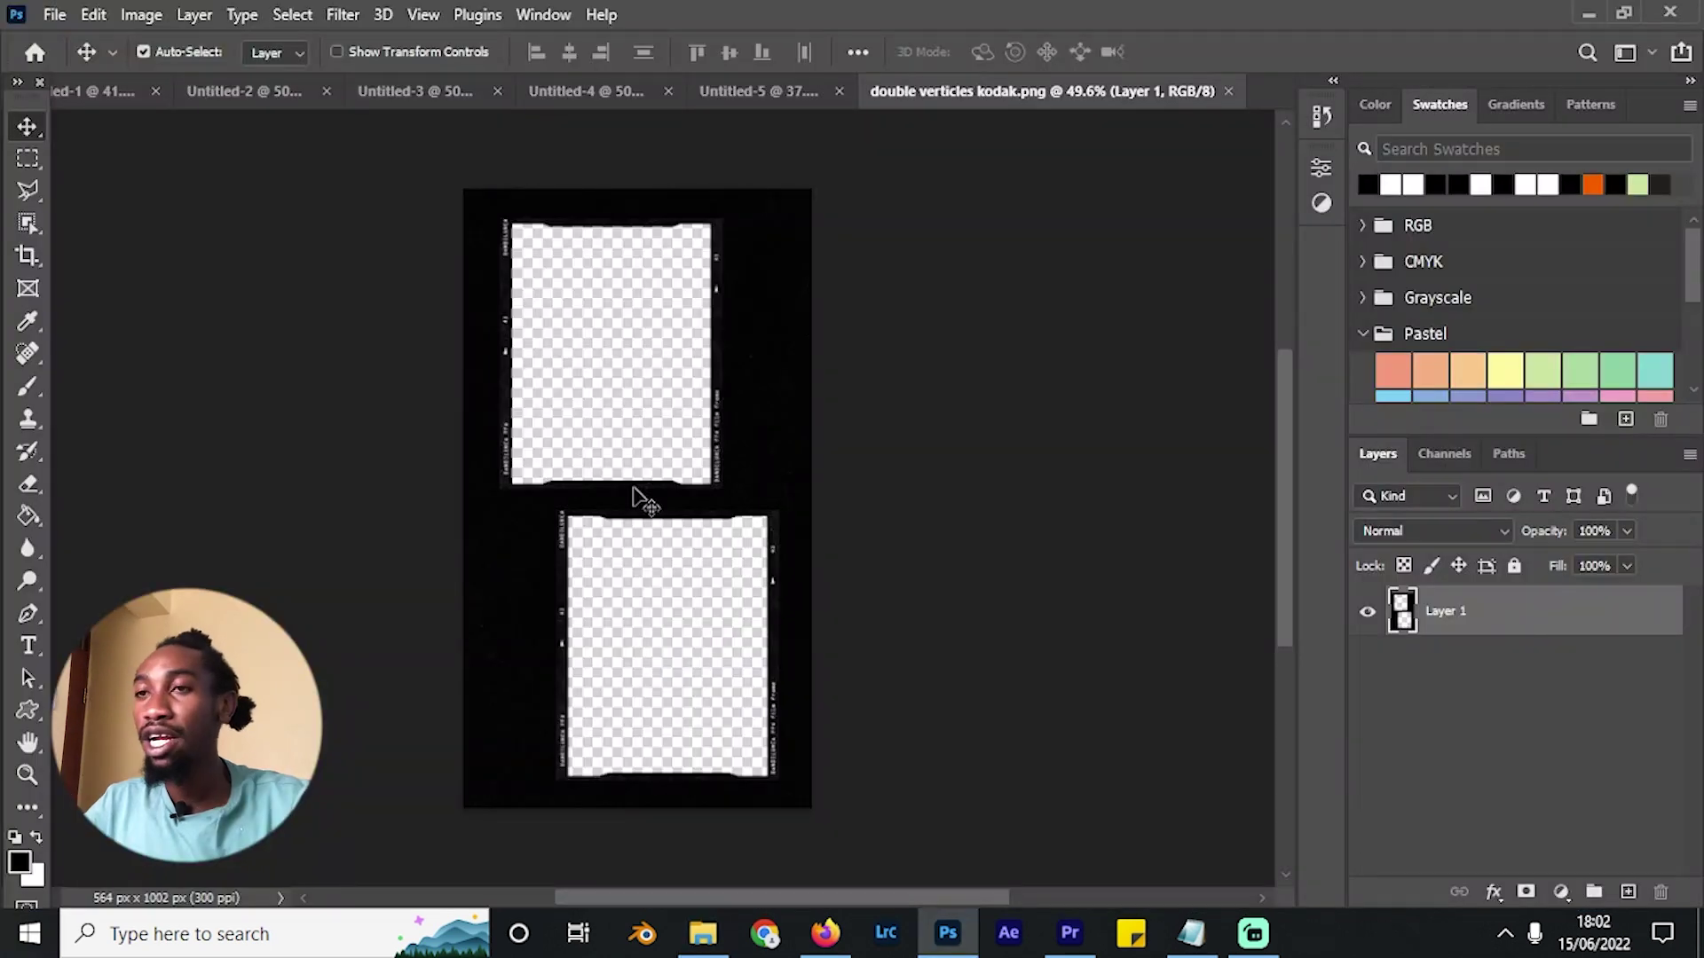
scroll(733, 513, "up", 1)
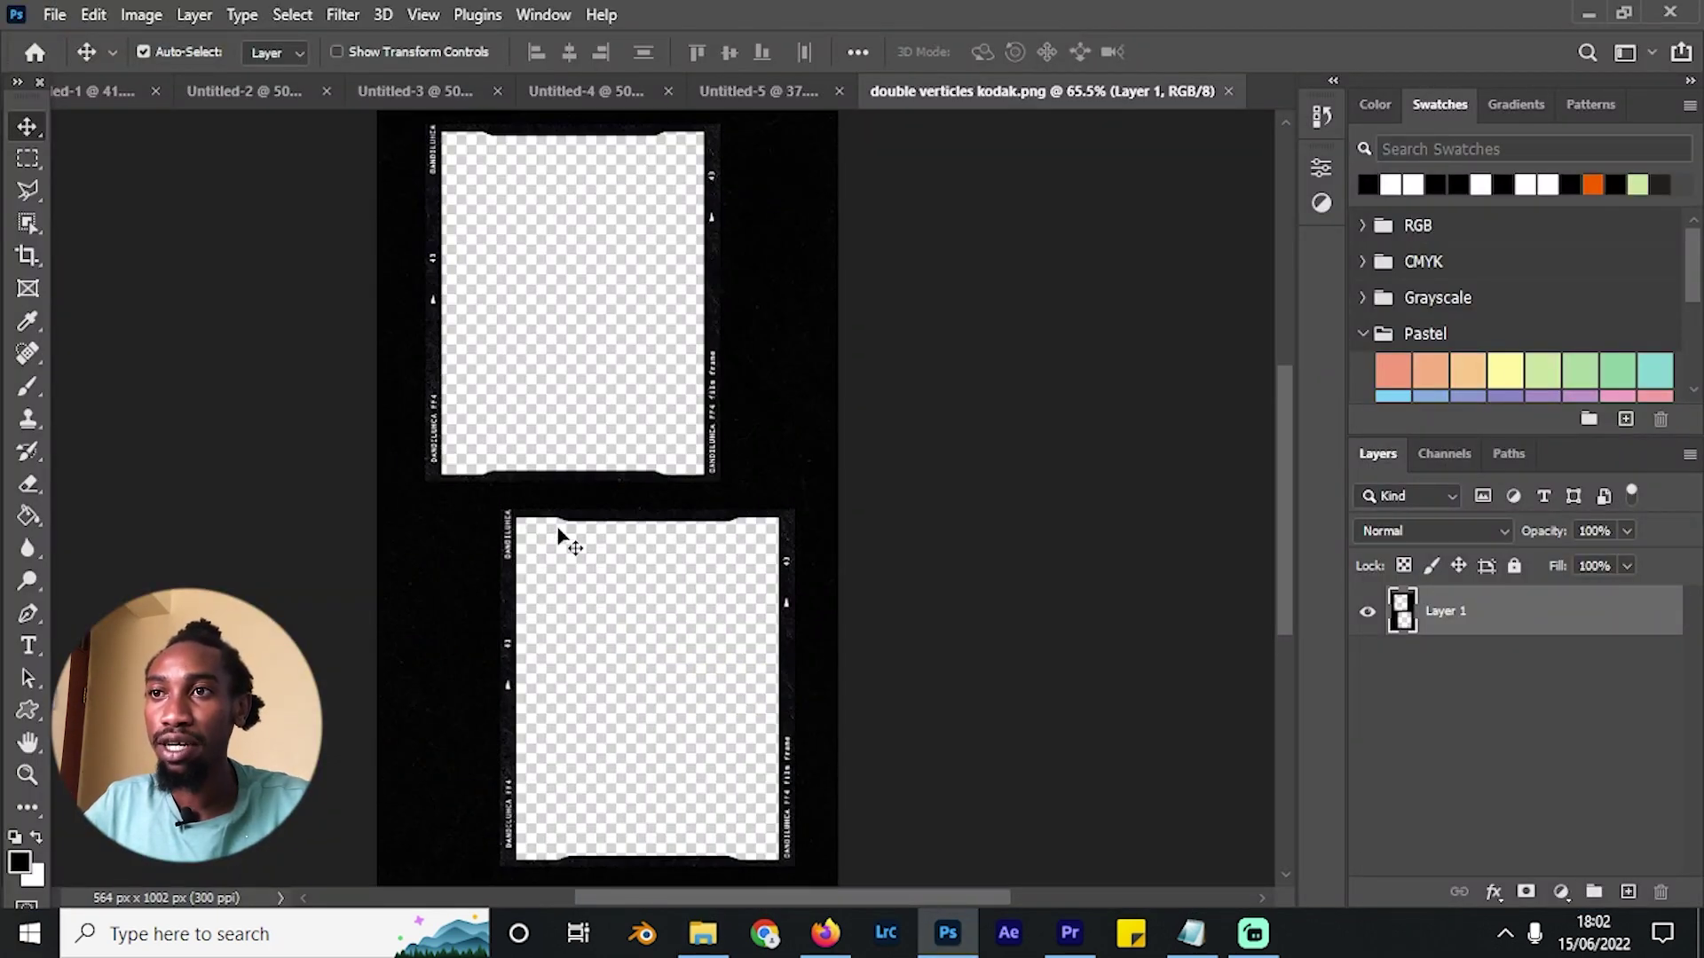
Open the kodak 400 image from the Frames folder in Photoshop and return to the double verticles kodak.png document.
key("alt+Tab")
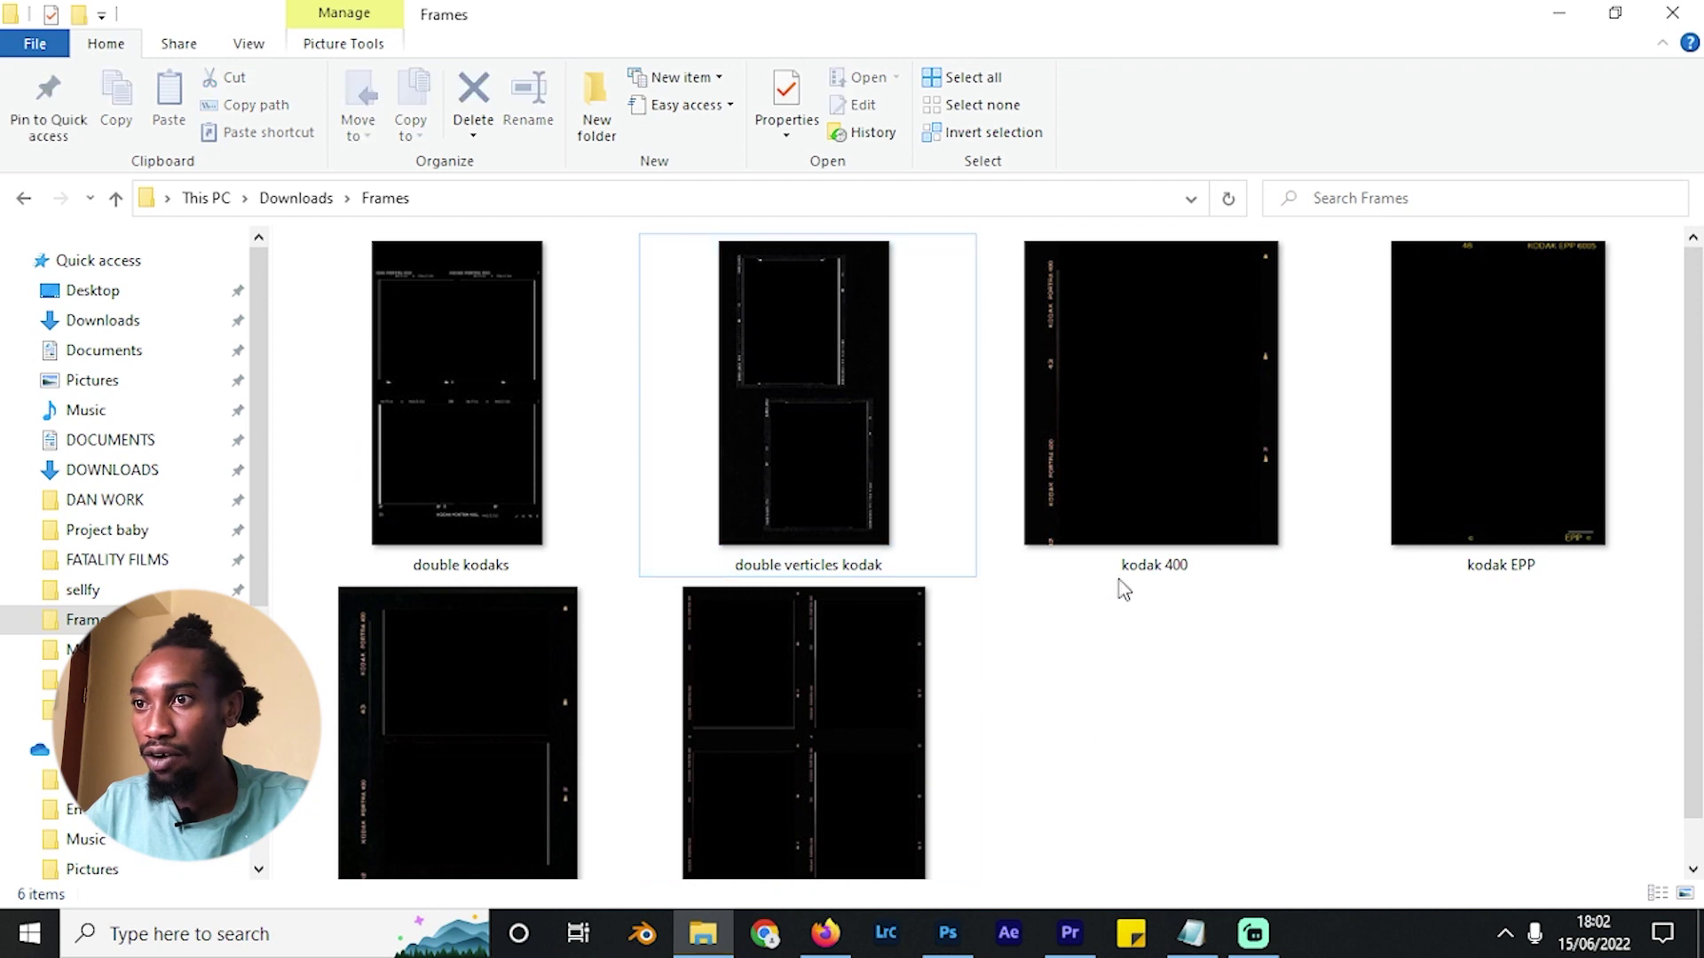
left_click(1108, 486)
right_click(1101, 487)
mouse_move(1249, 490)
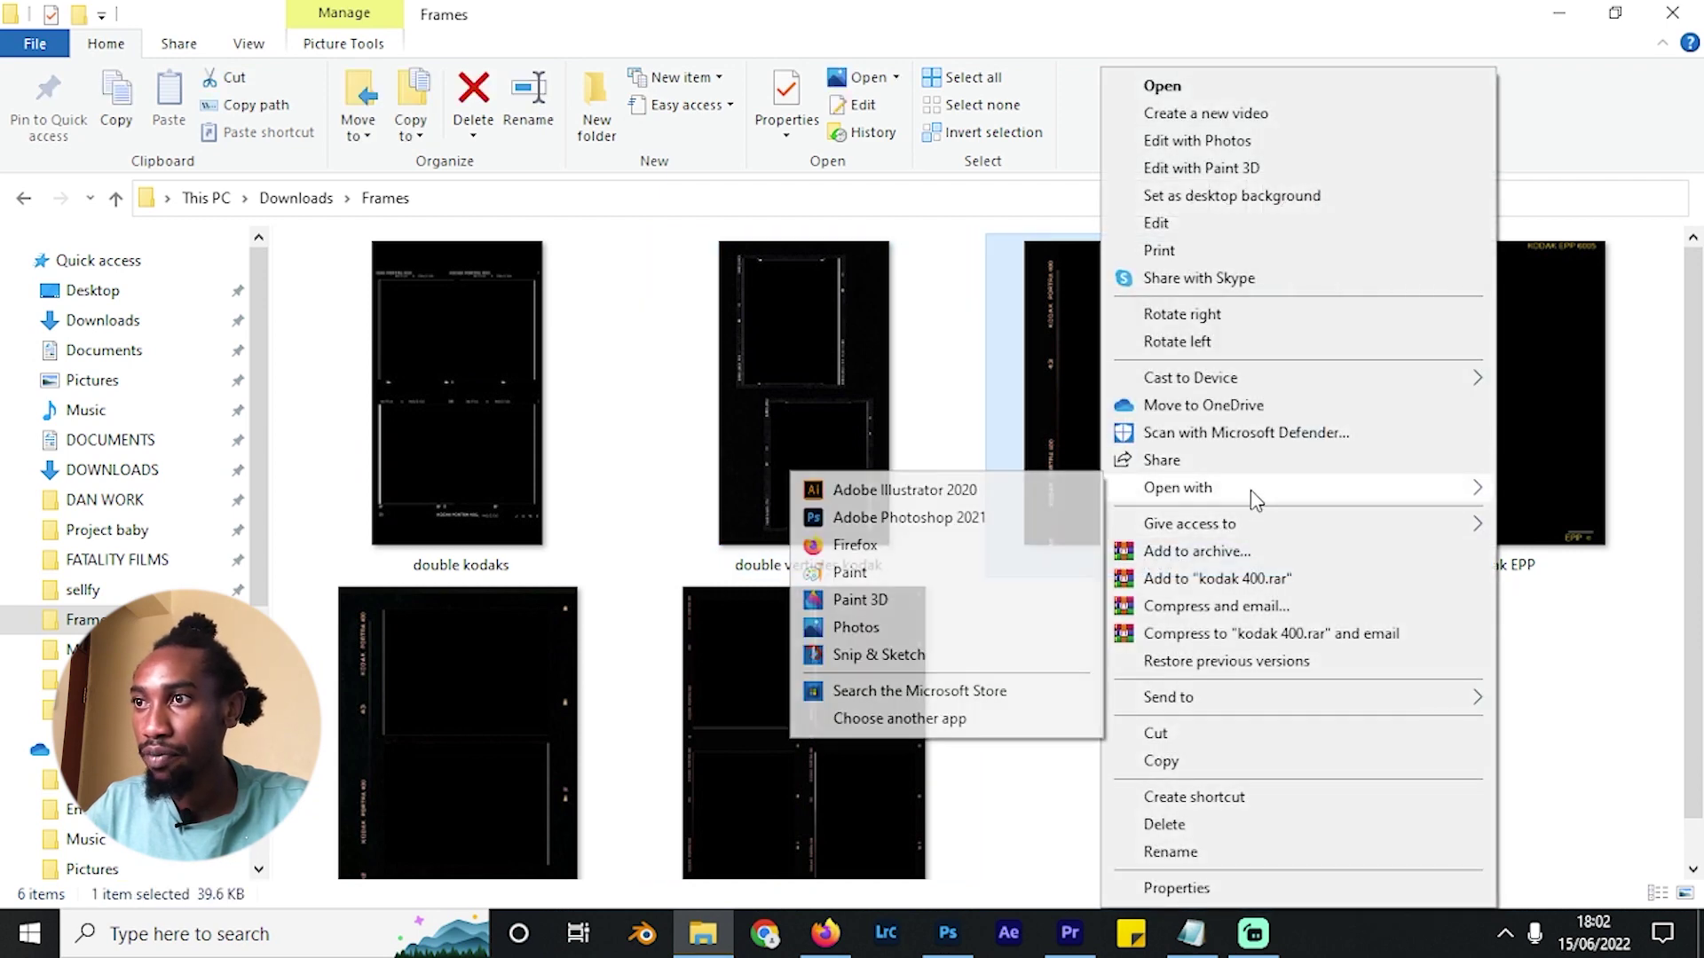
left_click(1002, 521)
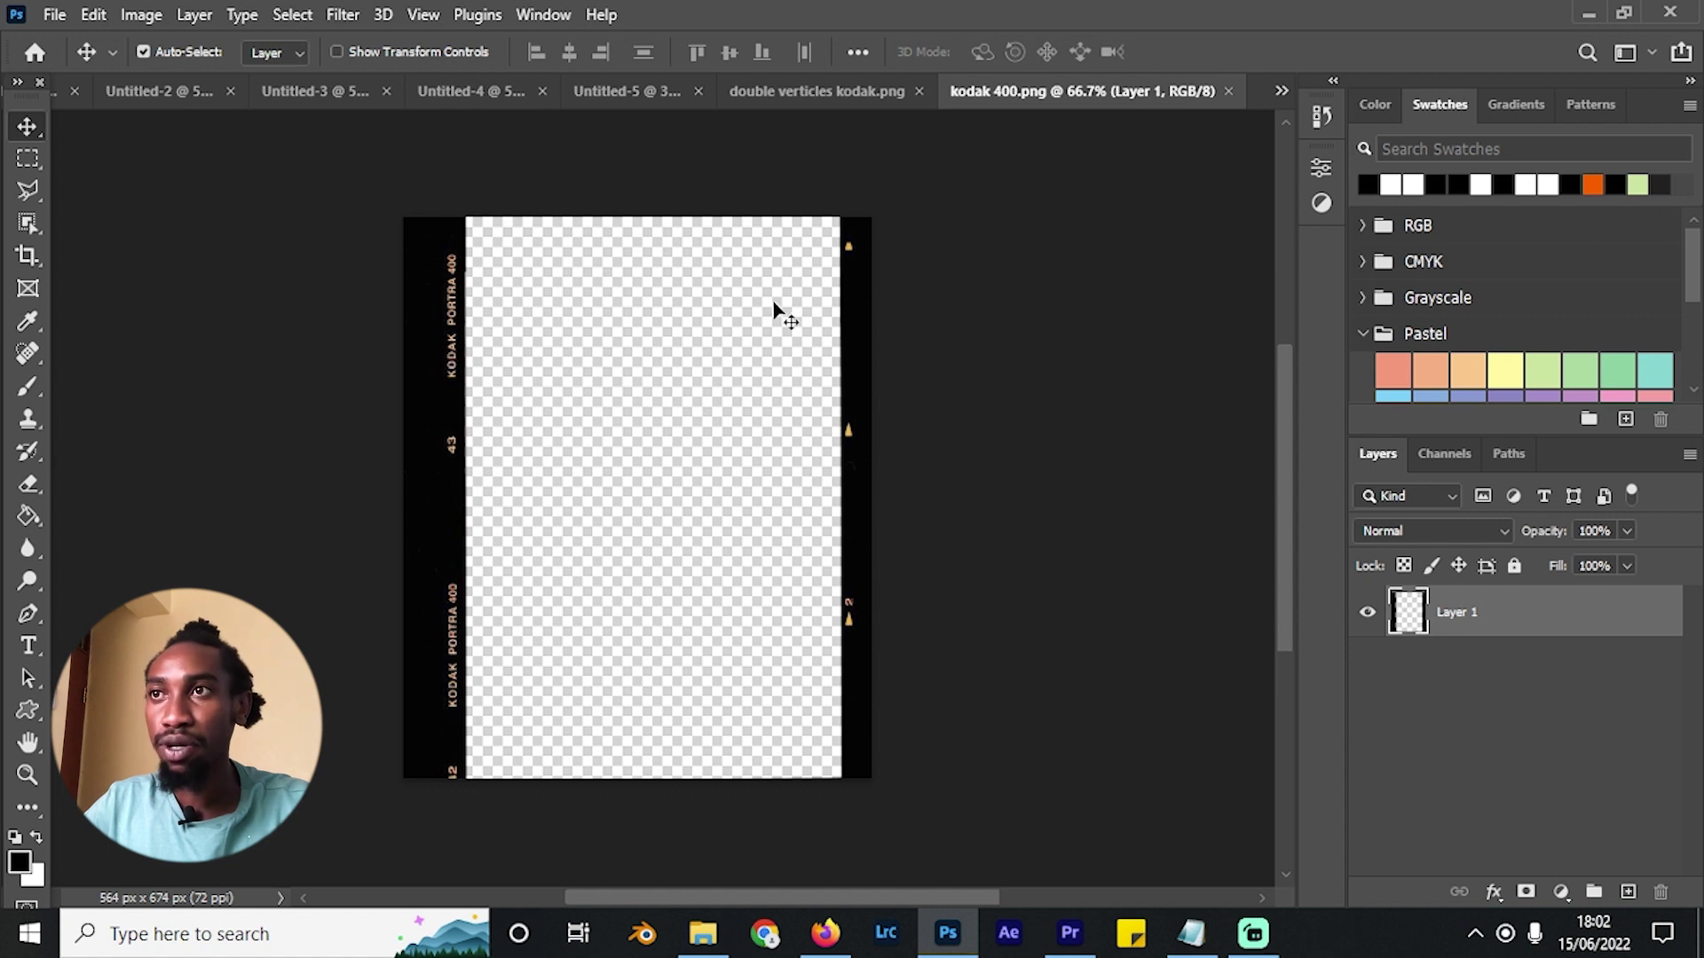
left_click(825, 93)
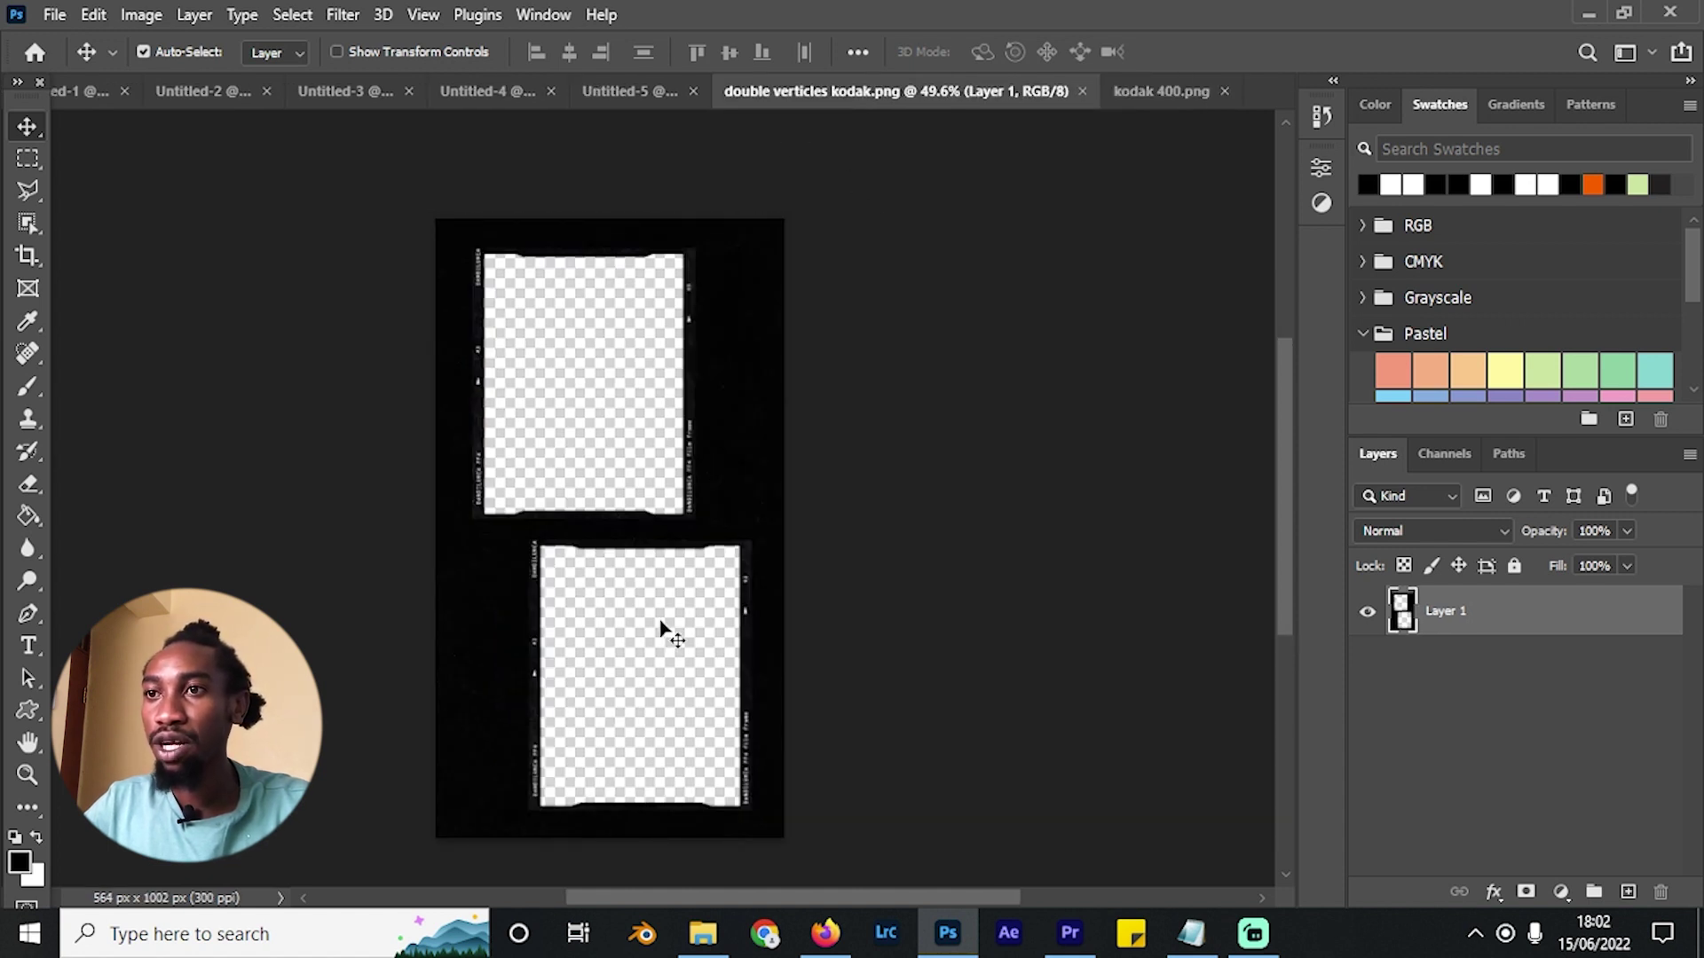
Place the Desktop still 00_02_38_18.Still015 in the double verticles kodak document, enlarged and moved to cover the upper frame opening.
left_click(703, 933)
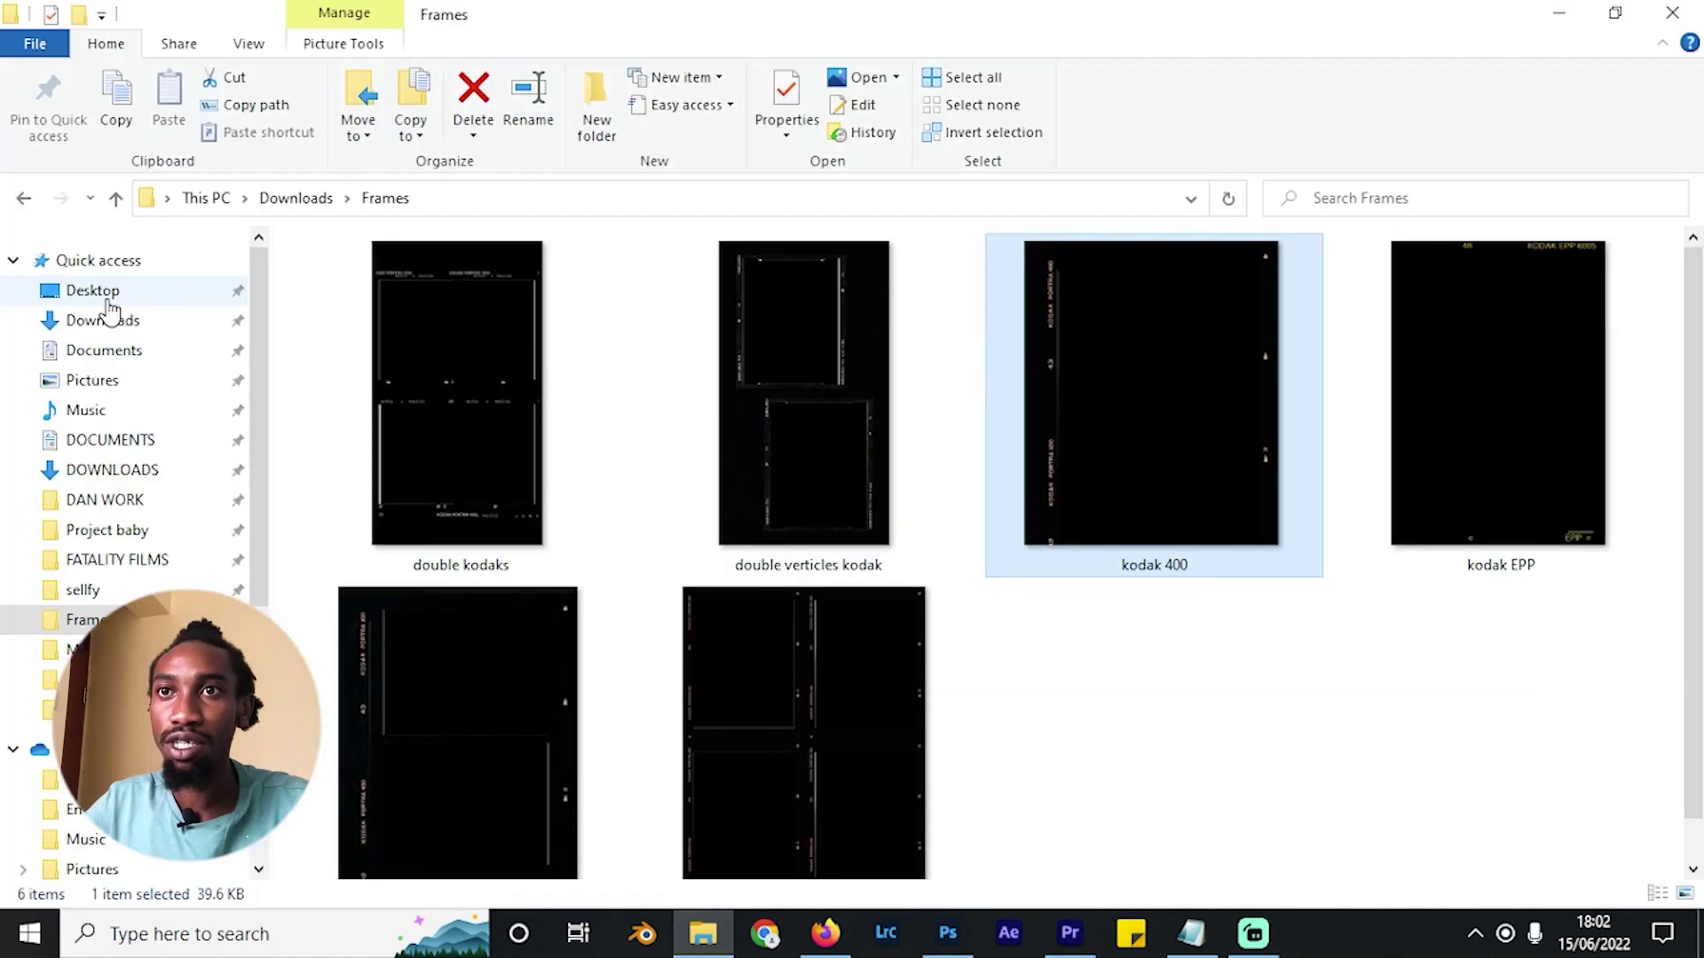
left_click(100, 293)
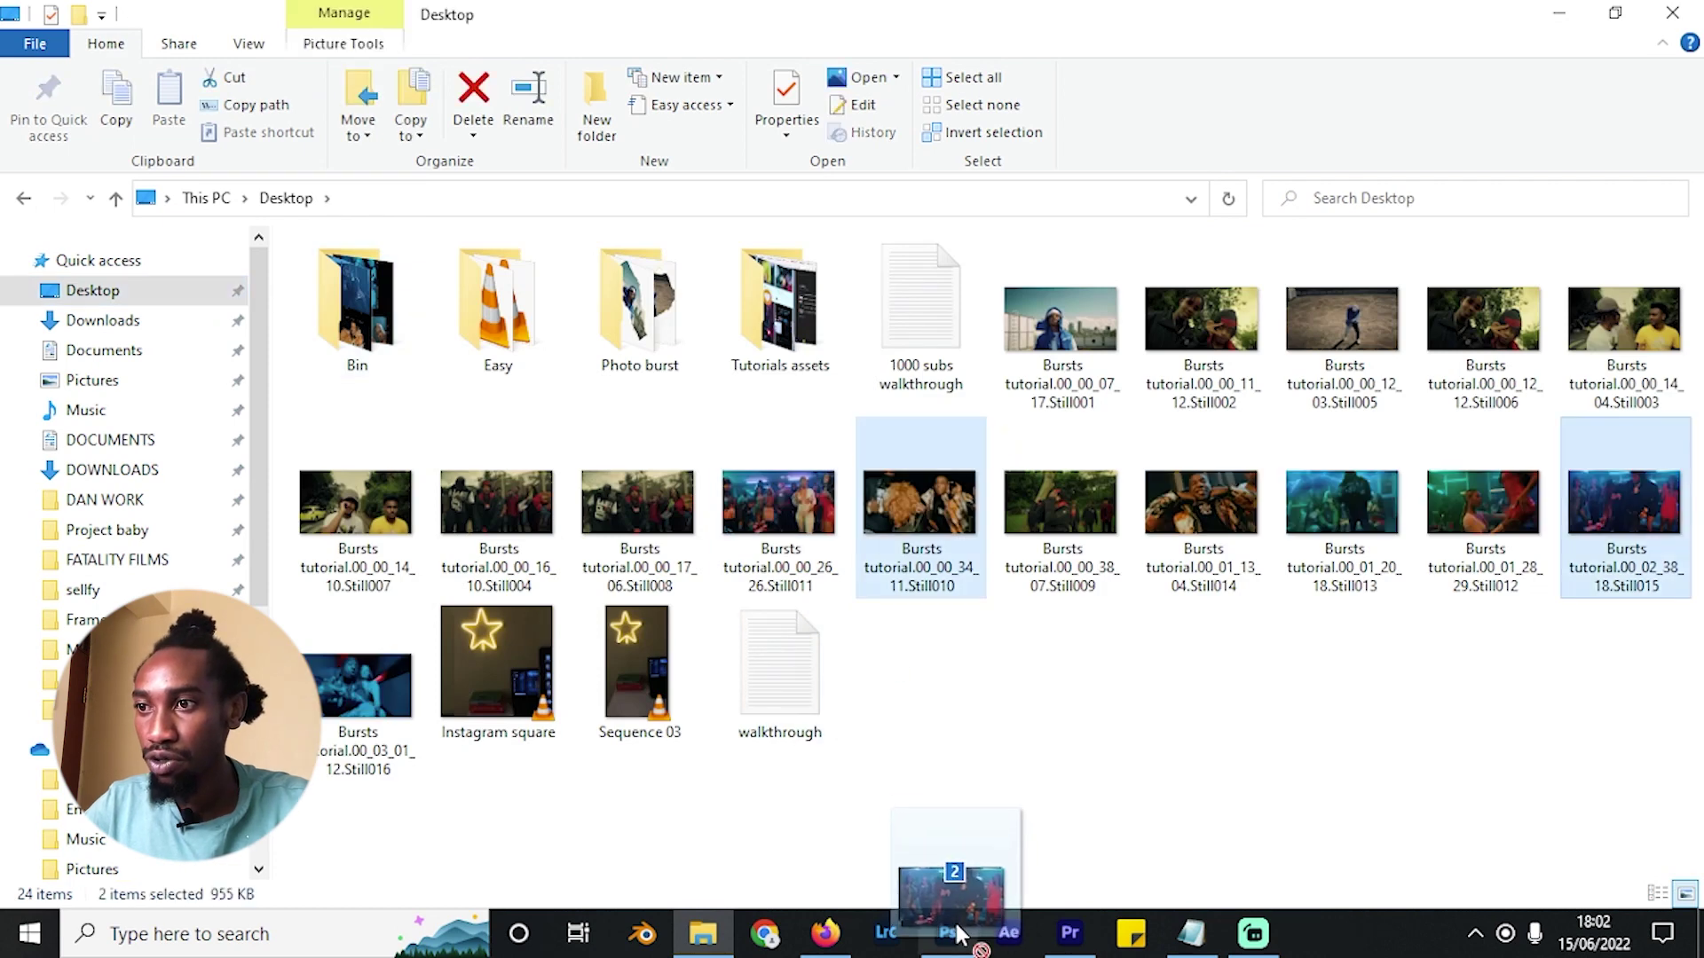
left_click_drag(958, 933, 562, 562)
left_click_drag(710, 532, 691, 378)
left_click_drag(756, 470, 817, 504)
left_click_drag(717, 412, 717, 427)
key("Return")
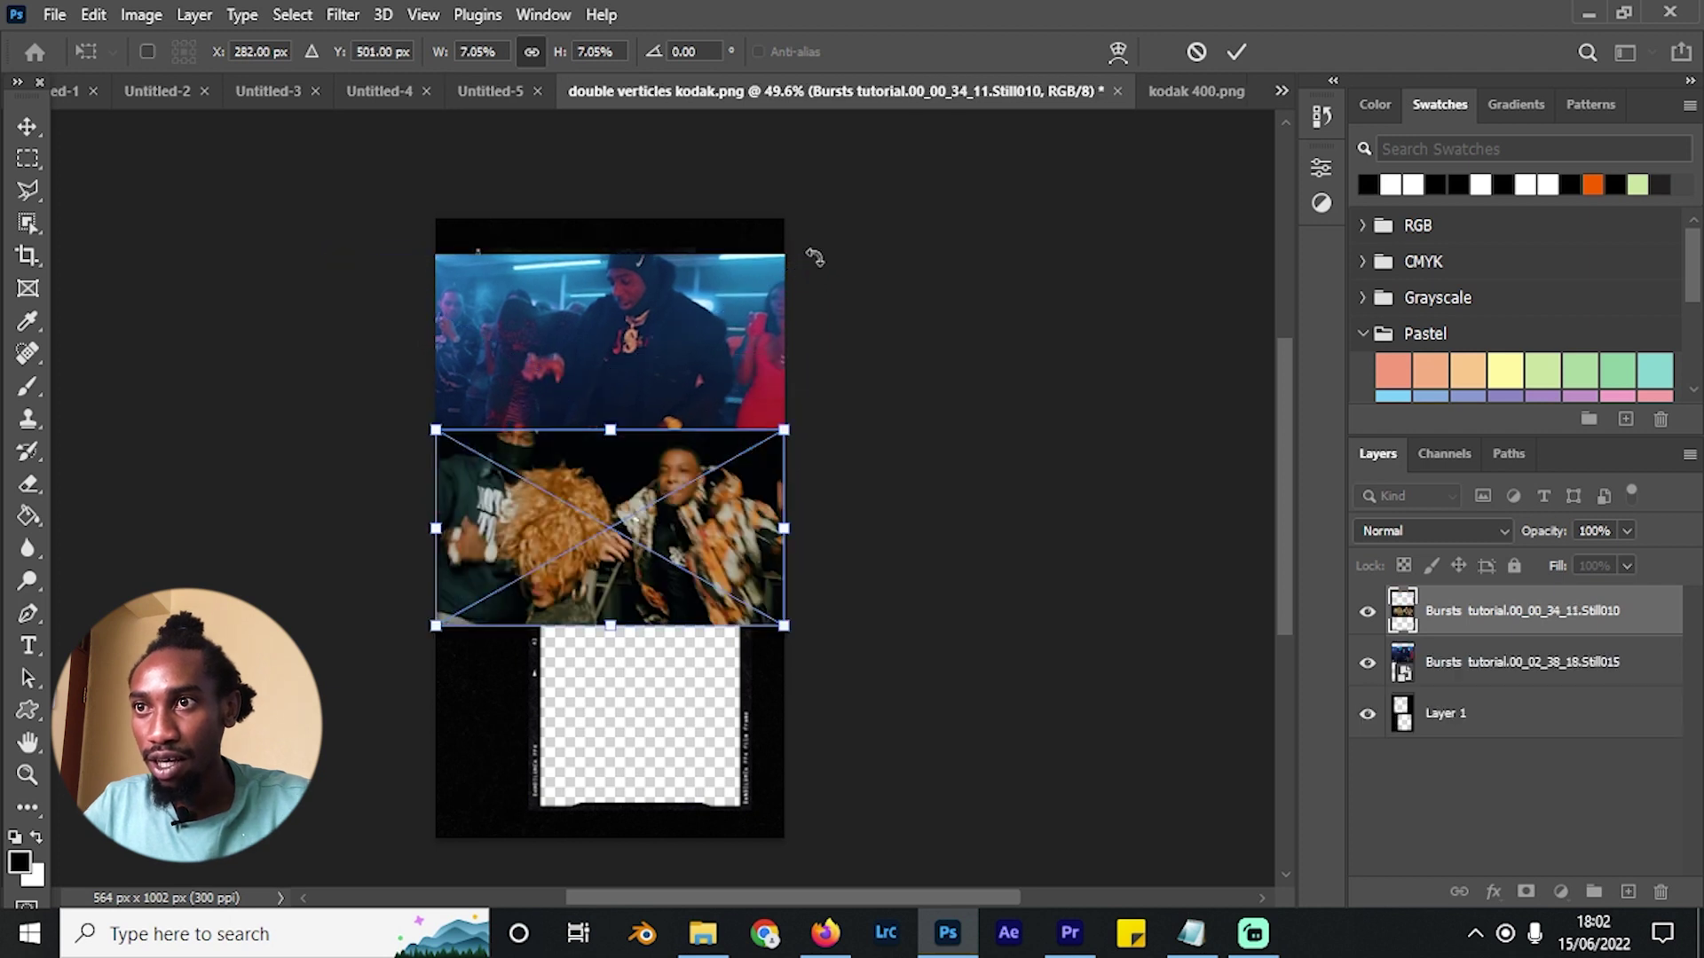
Move the placed Still010 image over the lower frame opening and enlarge it to about 9.6% so it covers the opening.
left_click_drag(723, 577, 726, 758)
left_click_drag(784, 612, 837, 582)
left_click_drag(759, 665, 770, 641)
left_click_drag(854, 801, 866, 807)
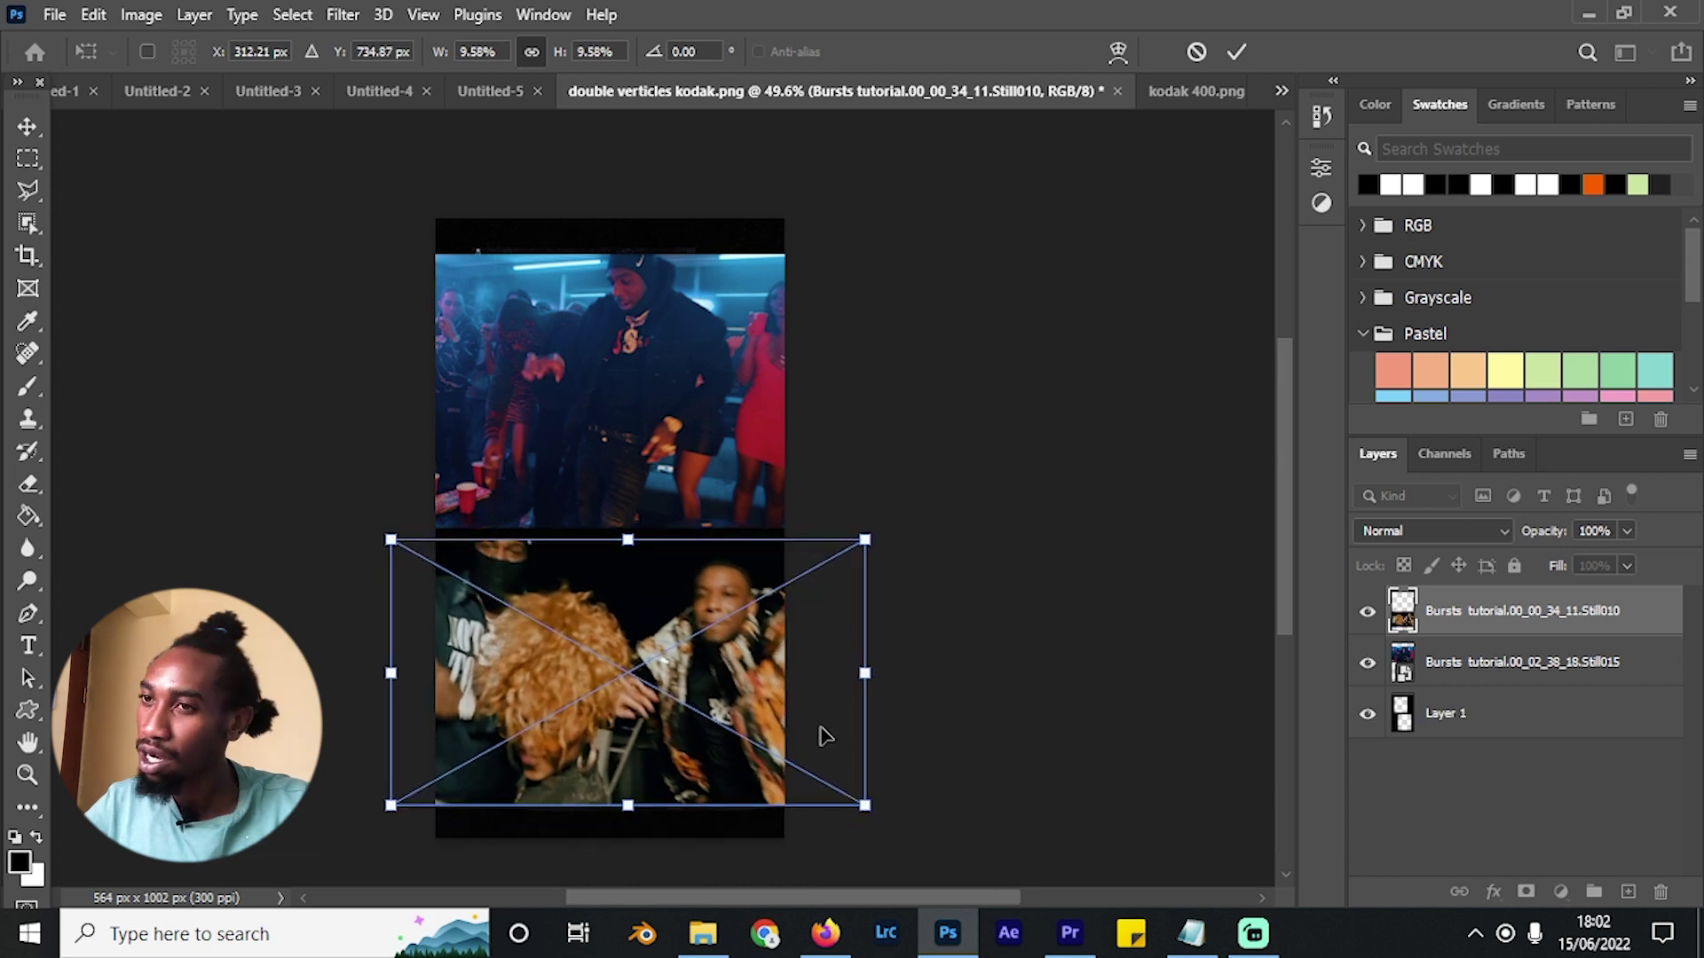
key("Return")
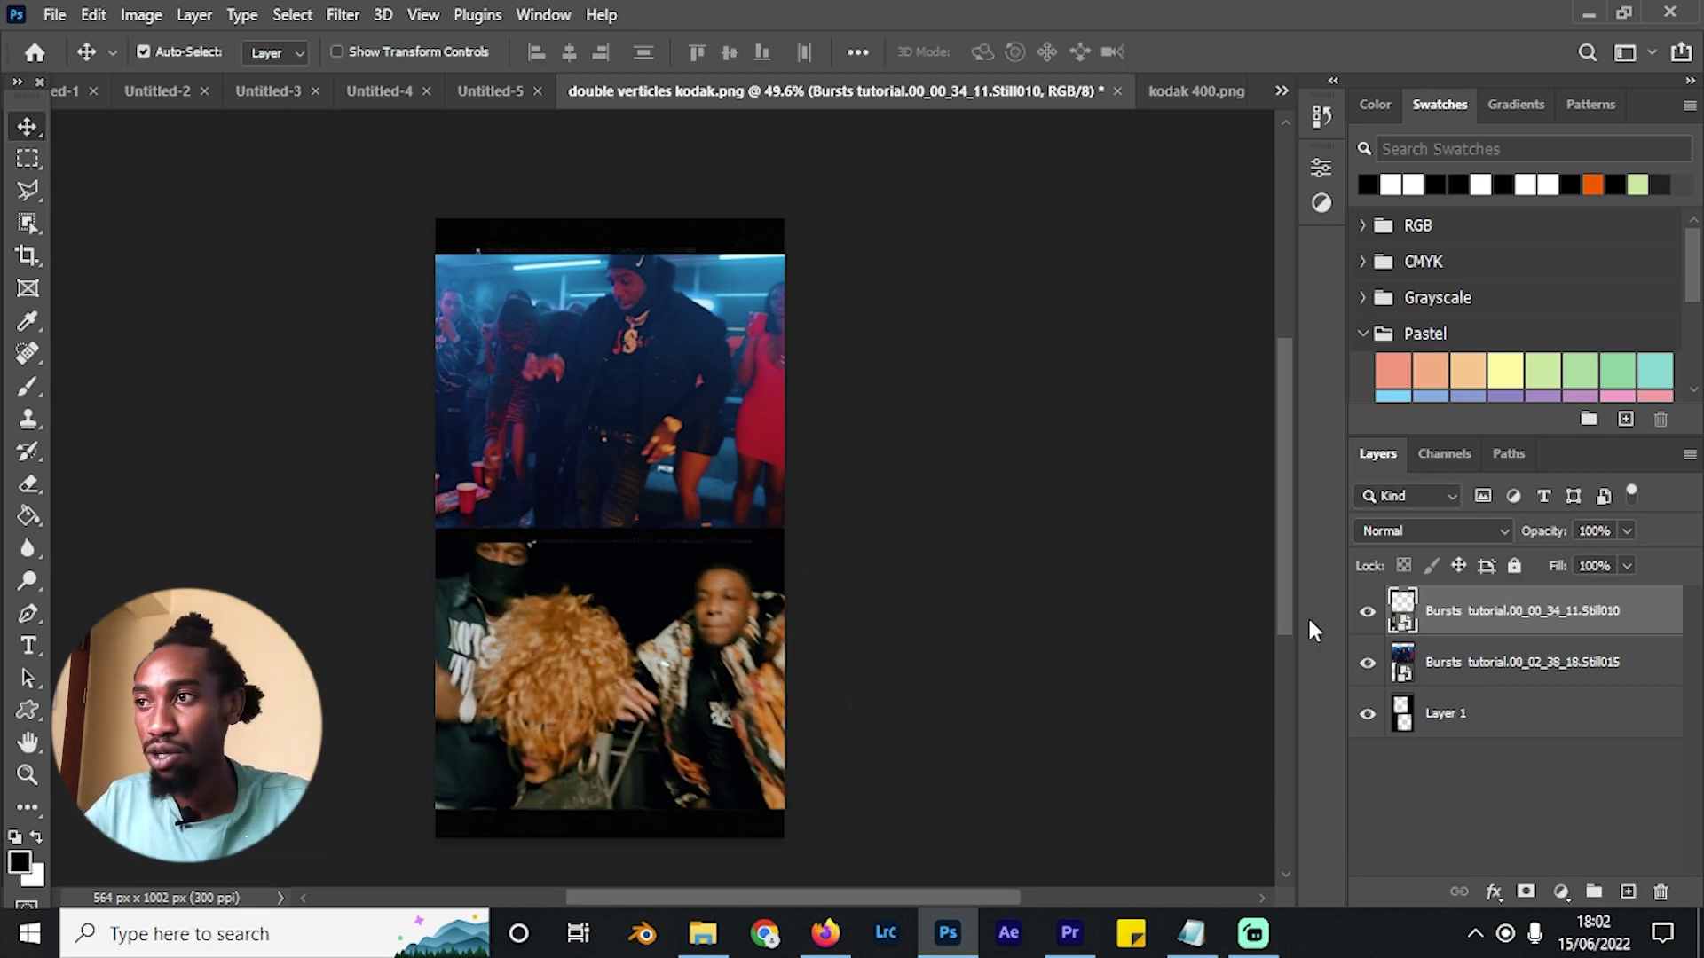
Bring the Layer 1 frame above both stills and shift the stills slightly right within their frame openings.
left_click(1536, 706)
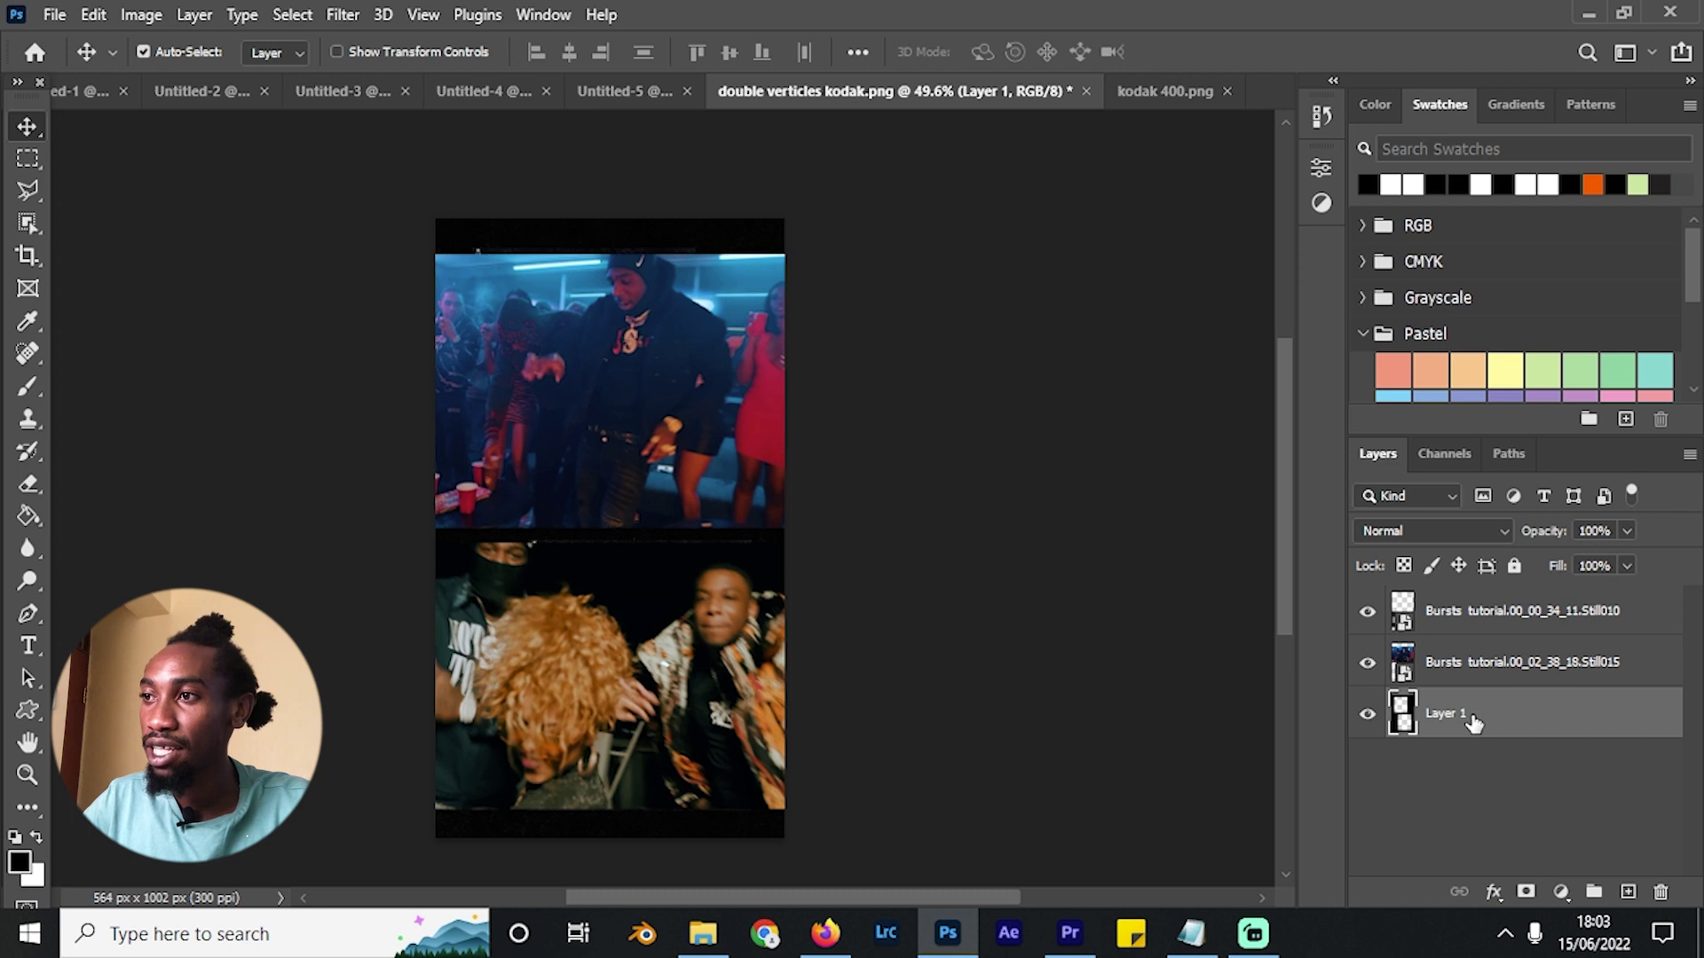
left_click_drag(1472, 724, 1455, 608)
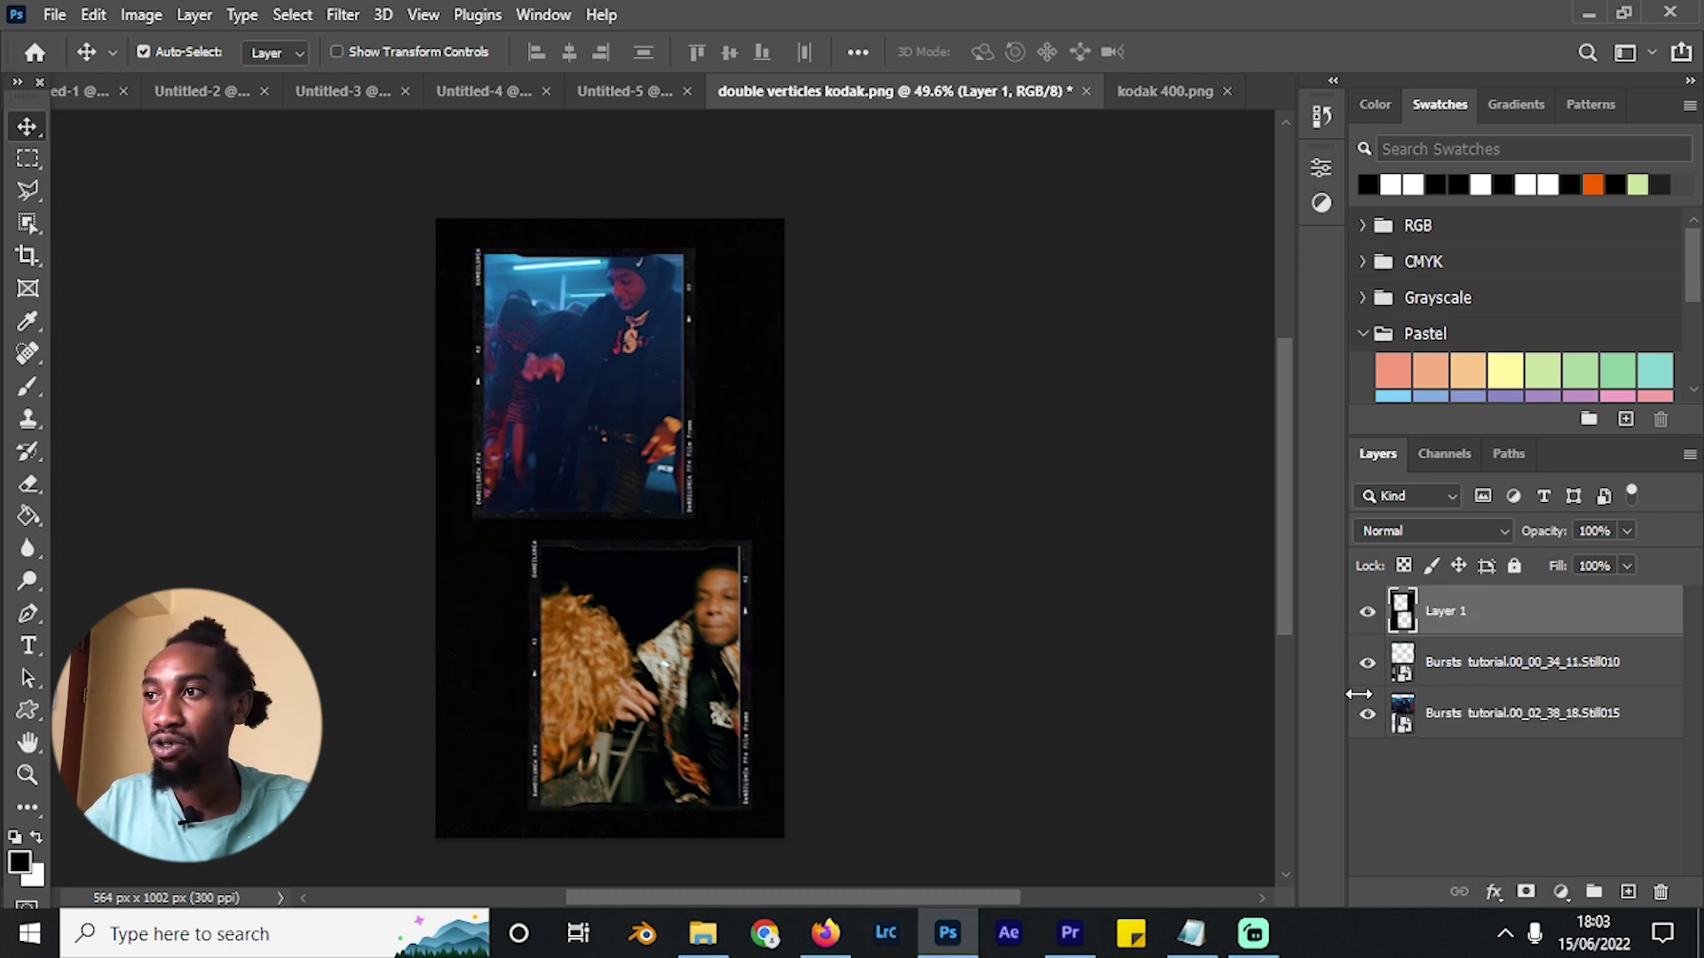
left_click(1517, 719)
left_click(1496, 665)
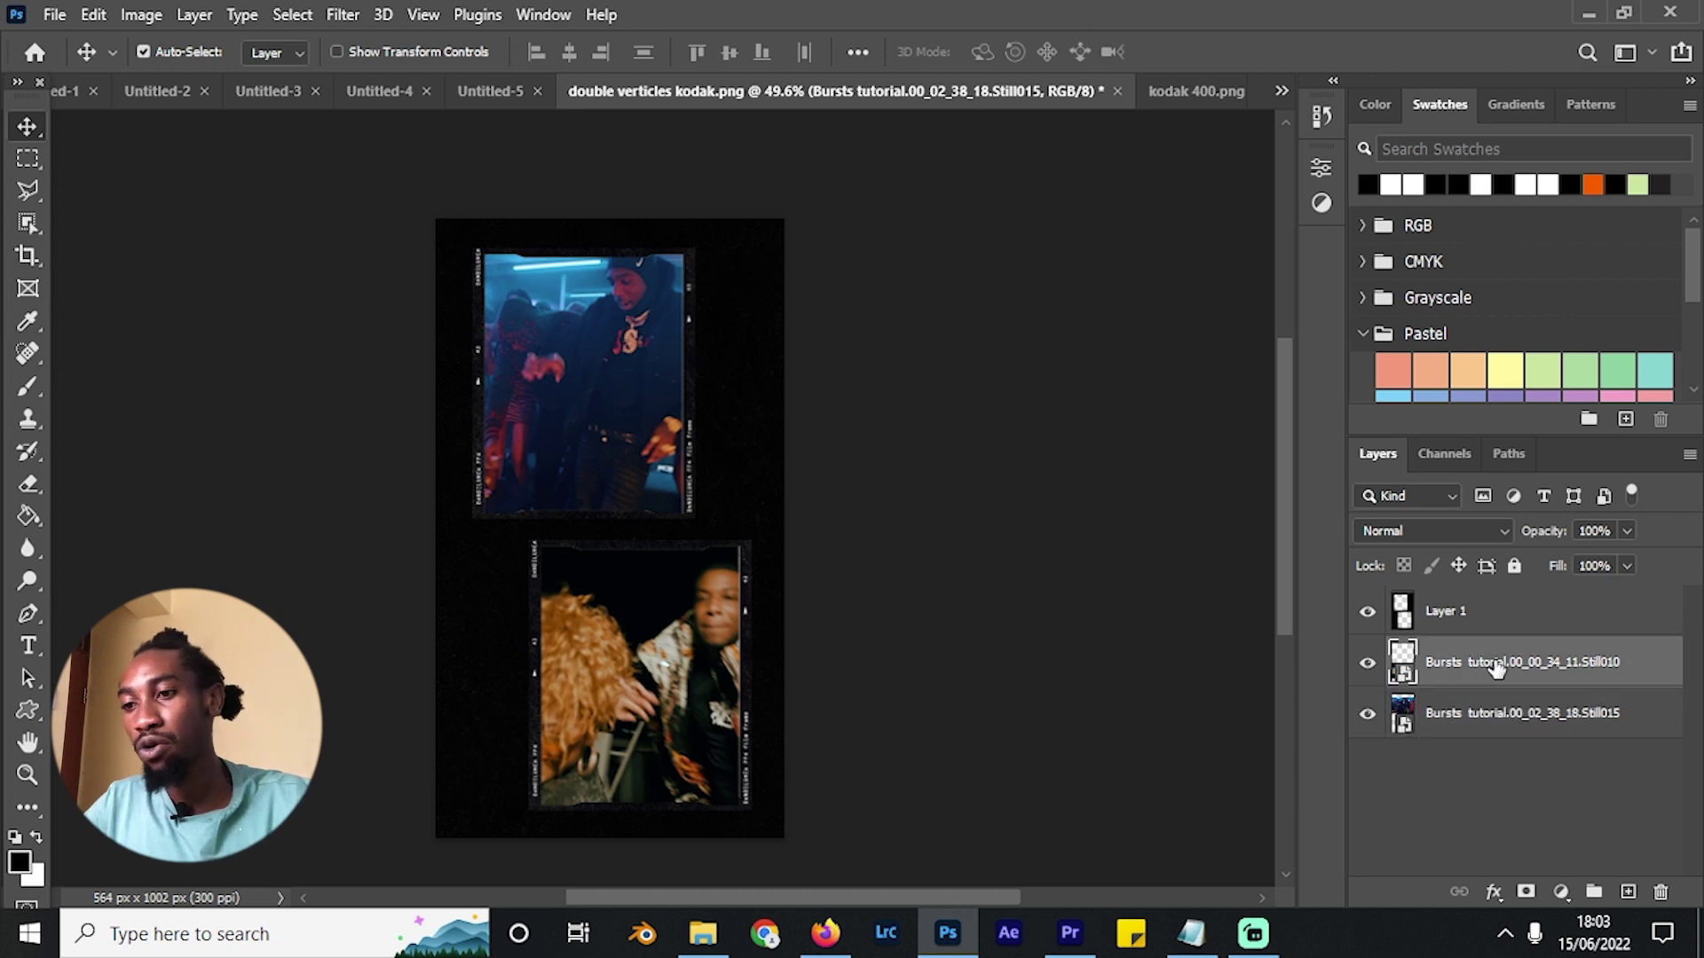
key("ctrl+t")
left_click_drag(716, 674, 758, 690)
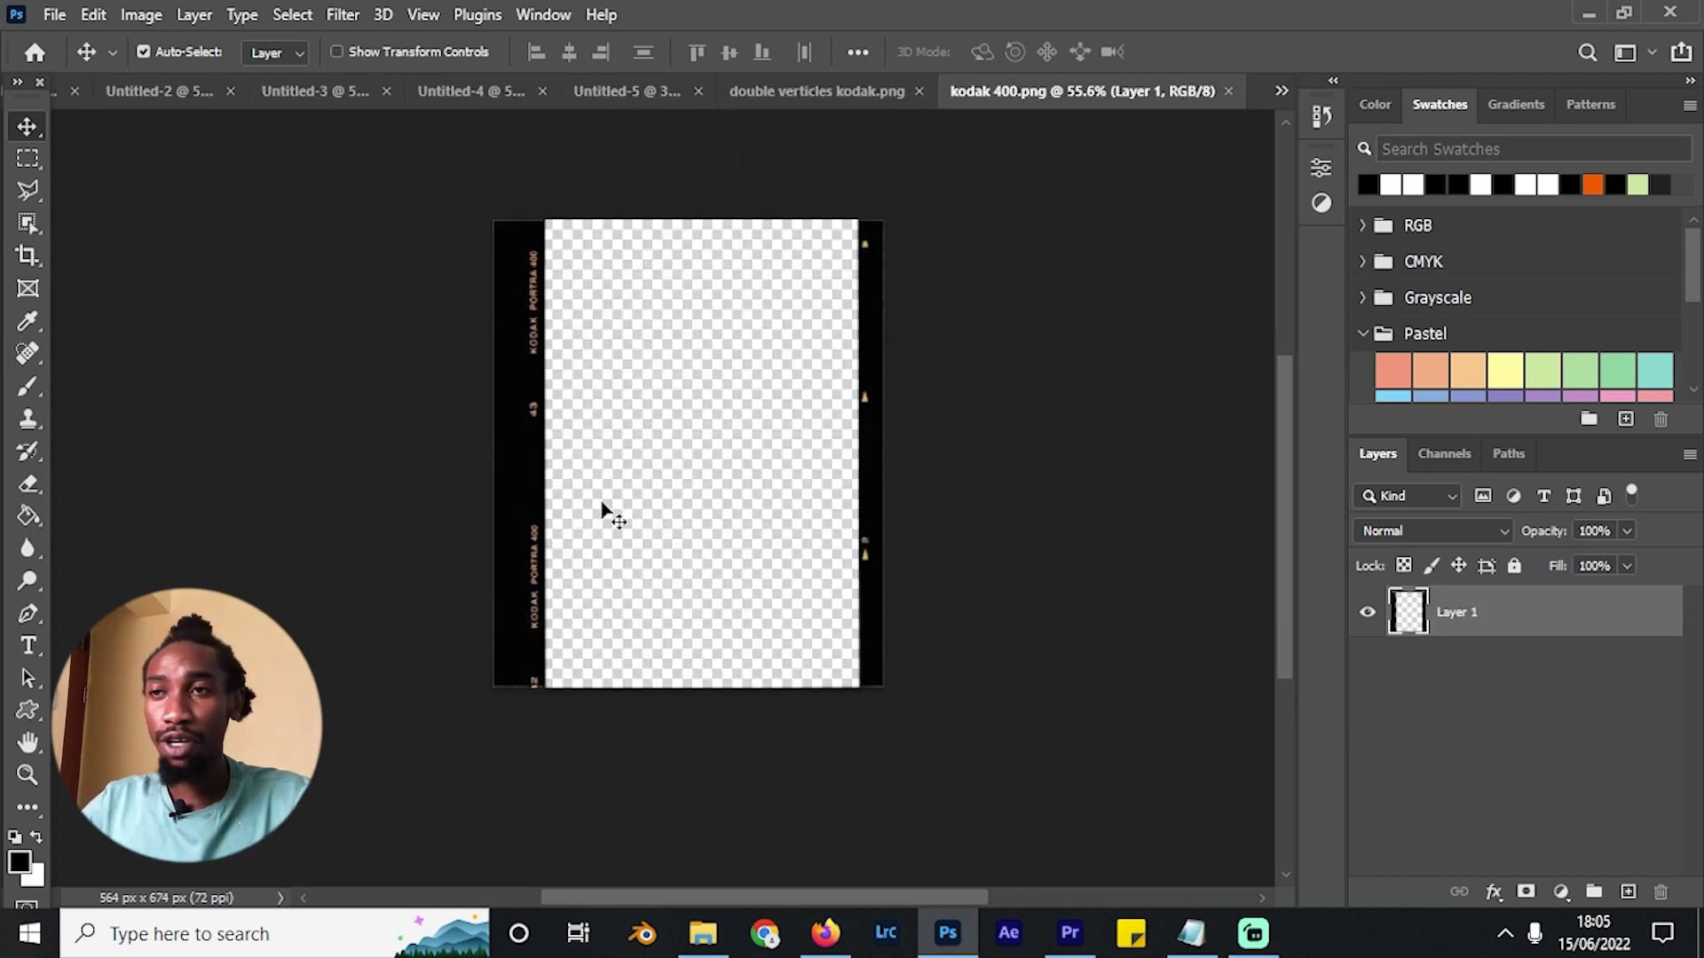
Place the Desktop still 00_00_26_26.Still011 in kodak 400.png, scaled to about 65%, and bring the Layer 1 frame above it.
left_click(703, 931)
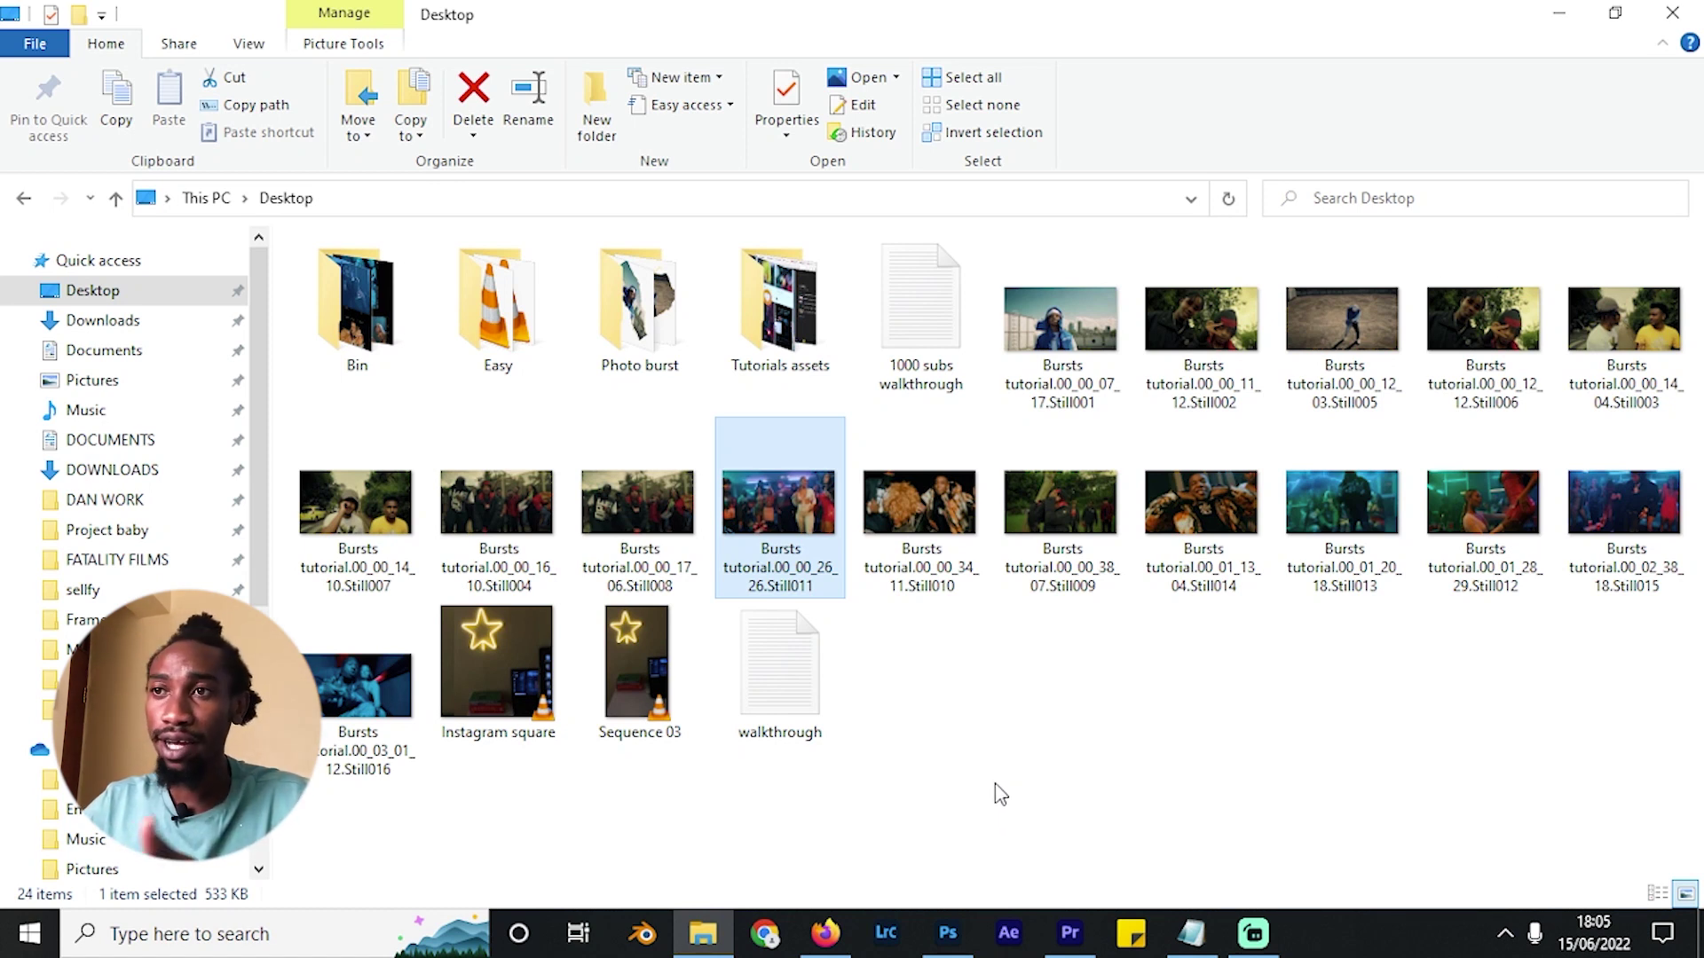
left_click_drag(781, 490, 790, 533)
left_click_drag(880, 561, 1094, 730)
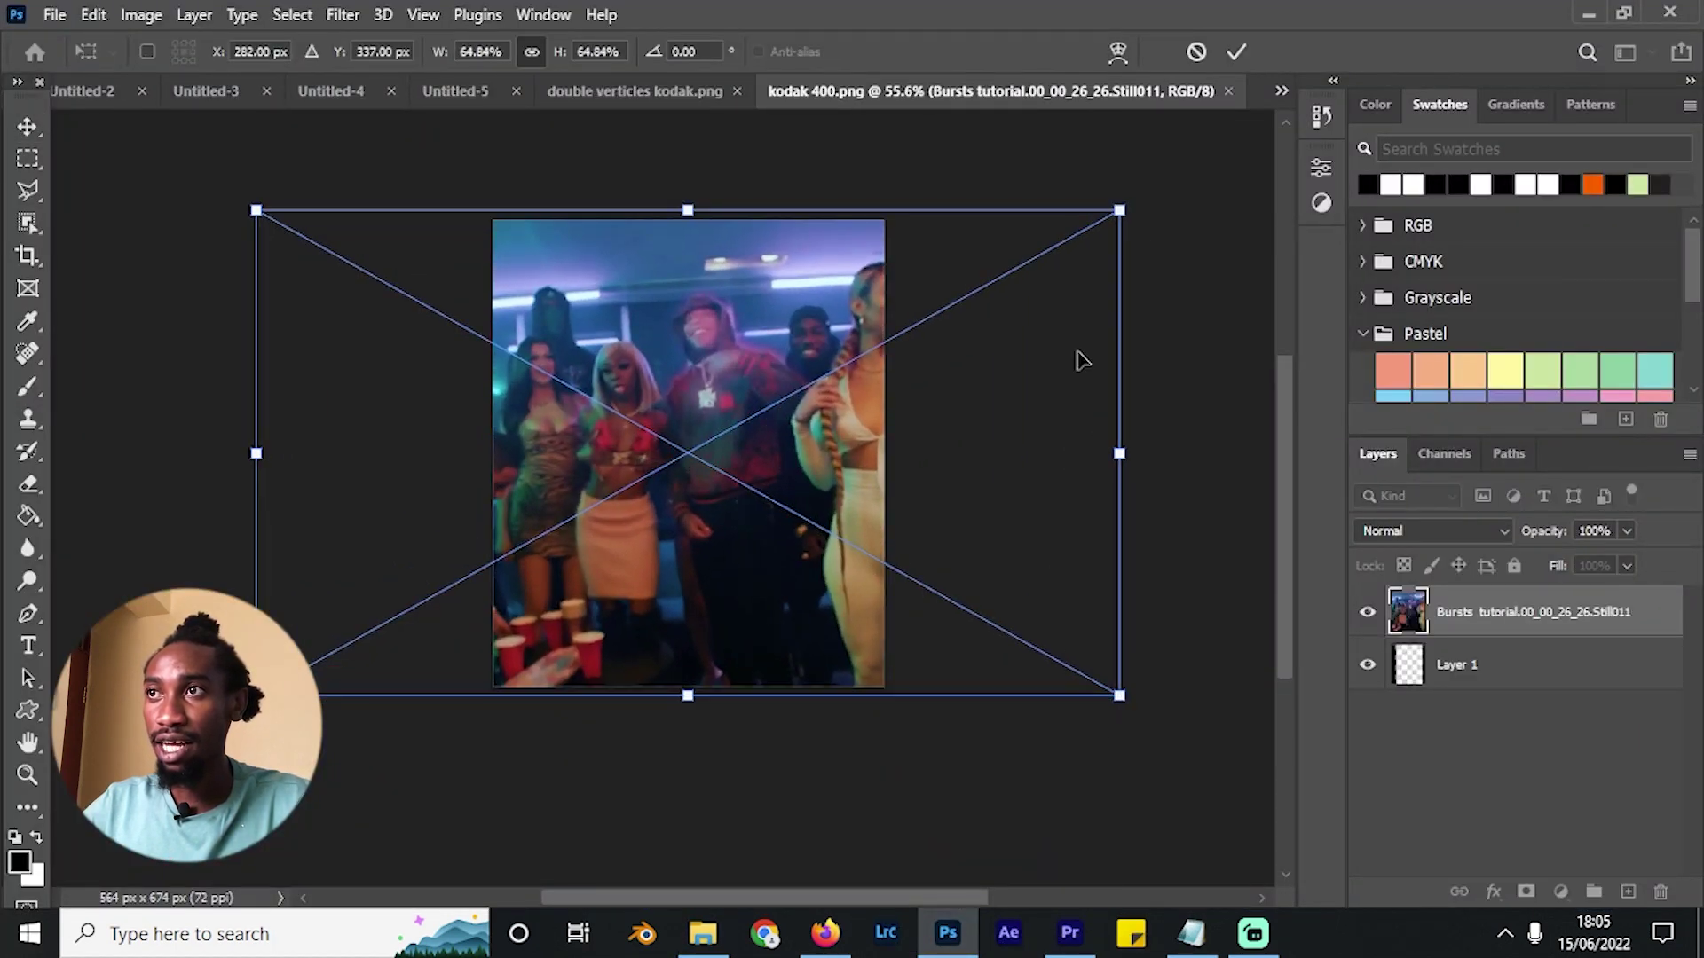
left_click(1236, 51)
left_click_drag(1499, 679, 1455, 610)
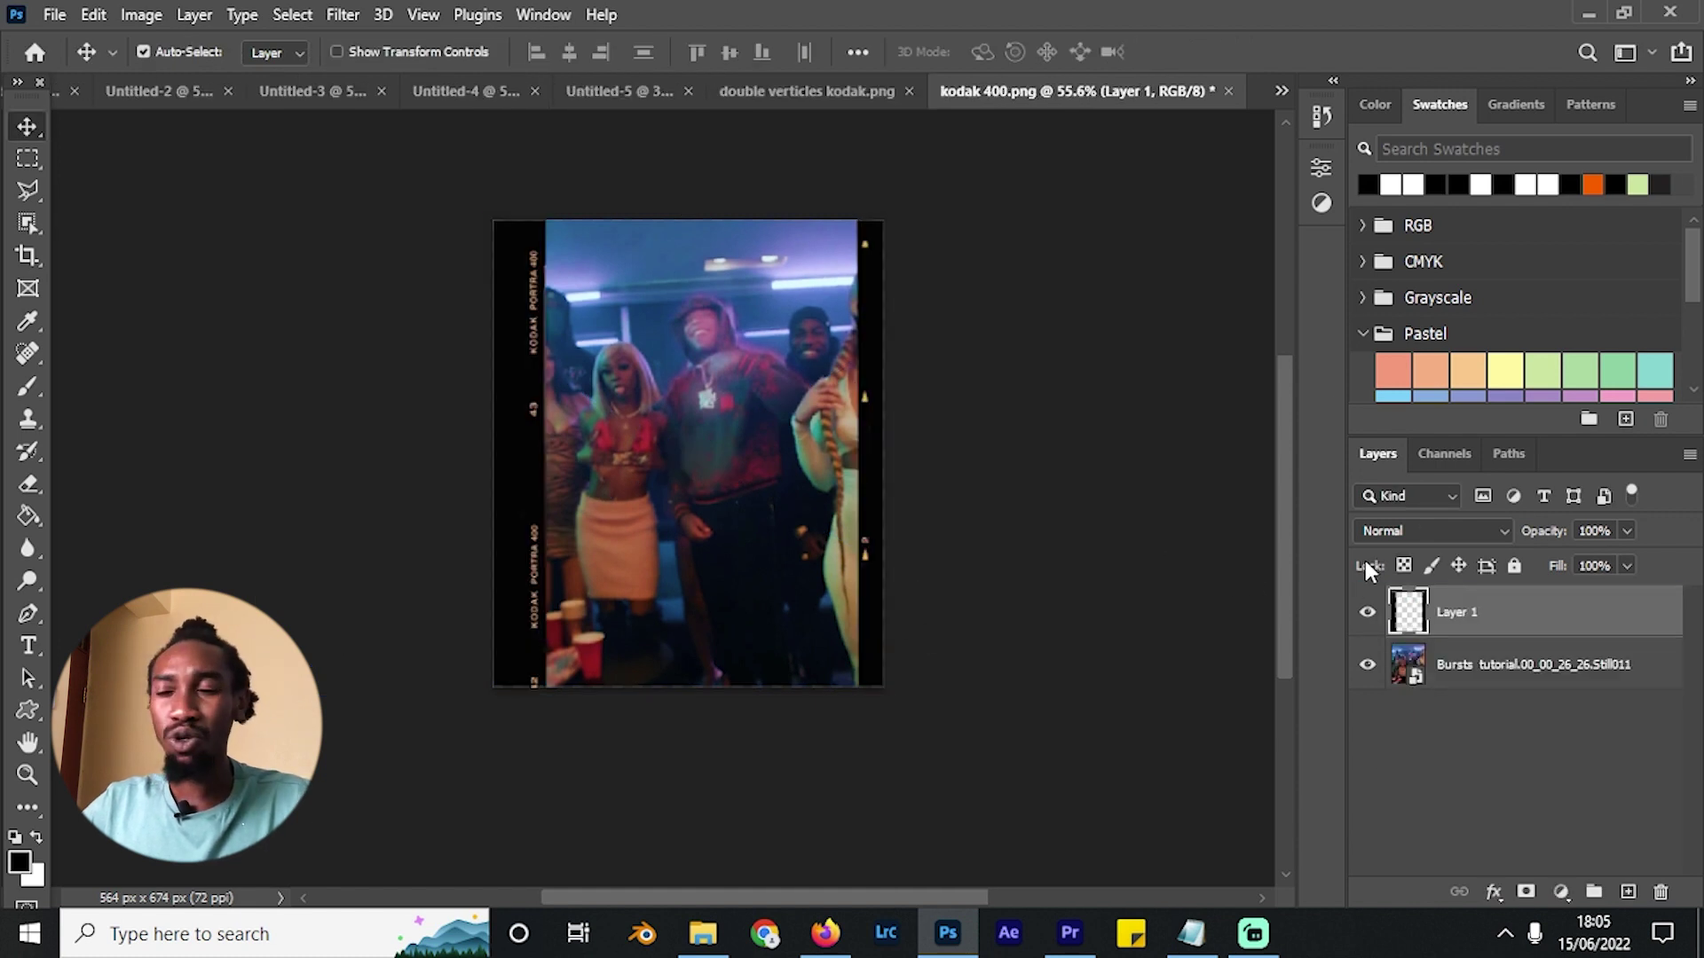
Place the Desktop still 00_01_13_04.Still014 directly above the Still011 layer and scale it to about 63% to fill the frame.
left_click(1535, 662)
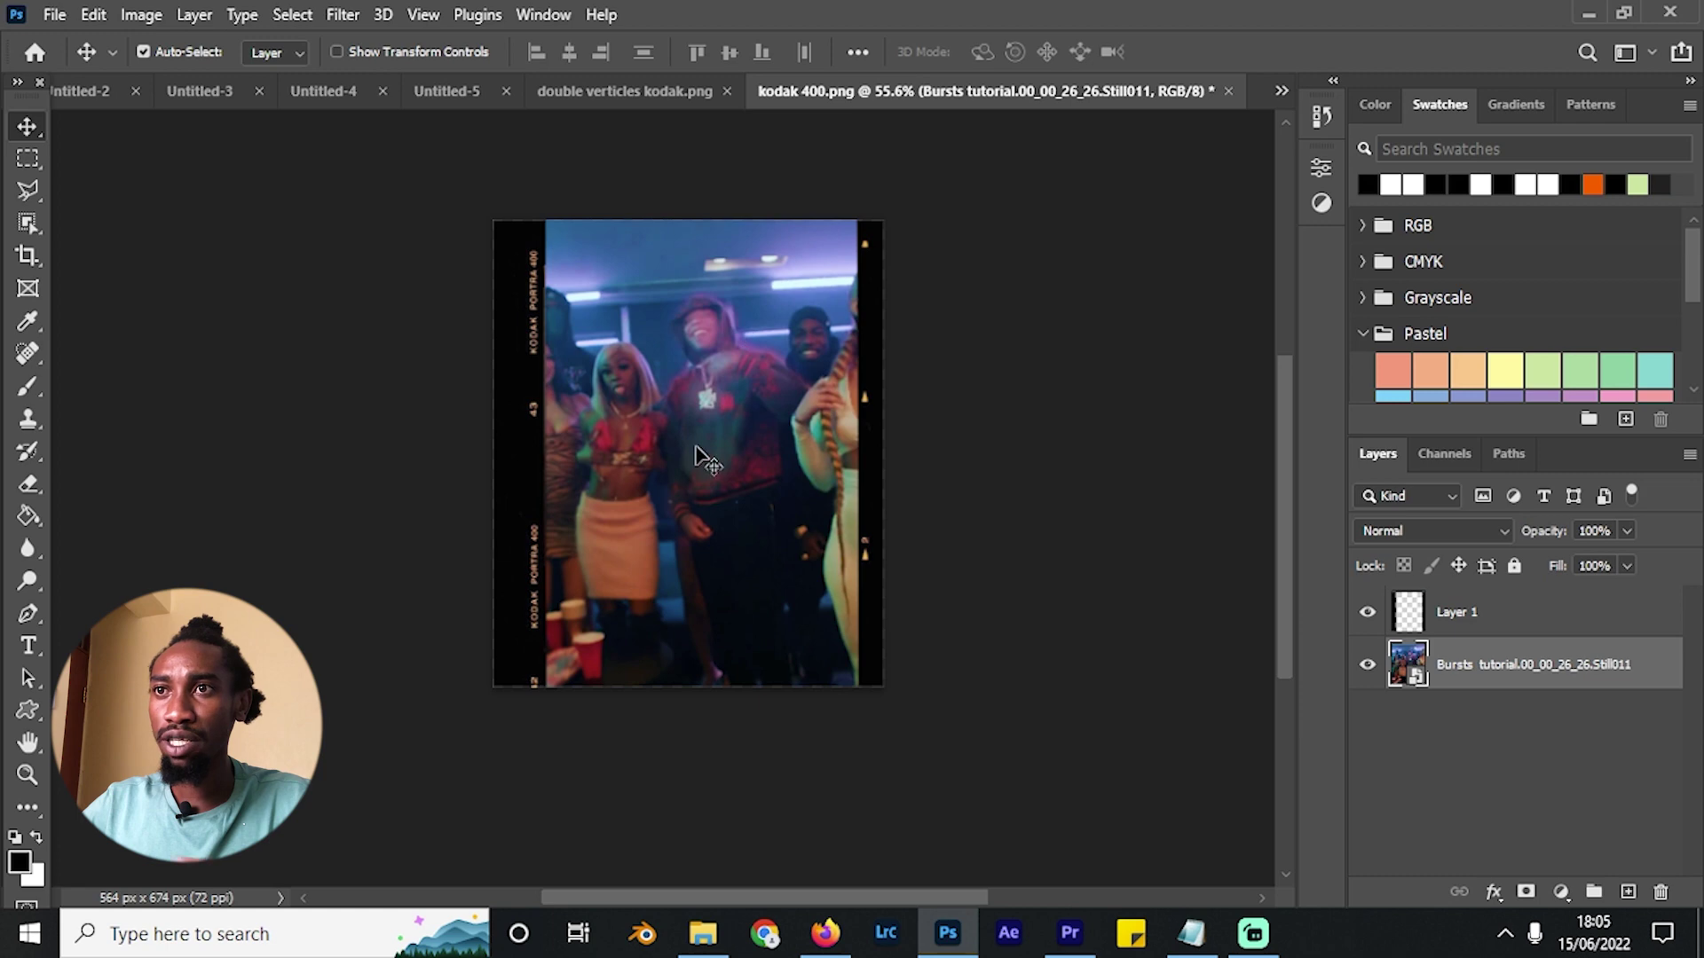
left_click(703, 933)
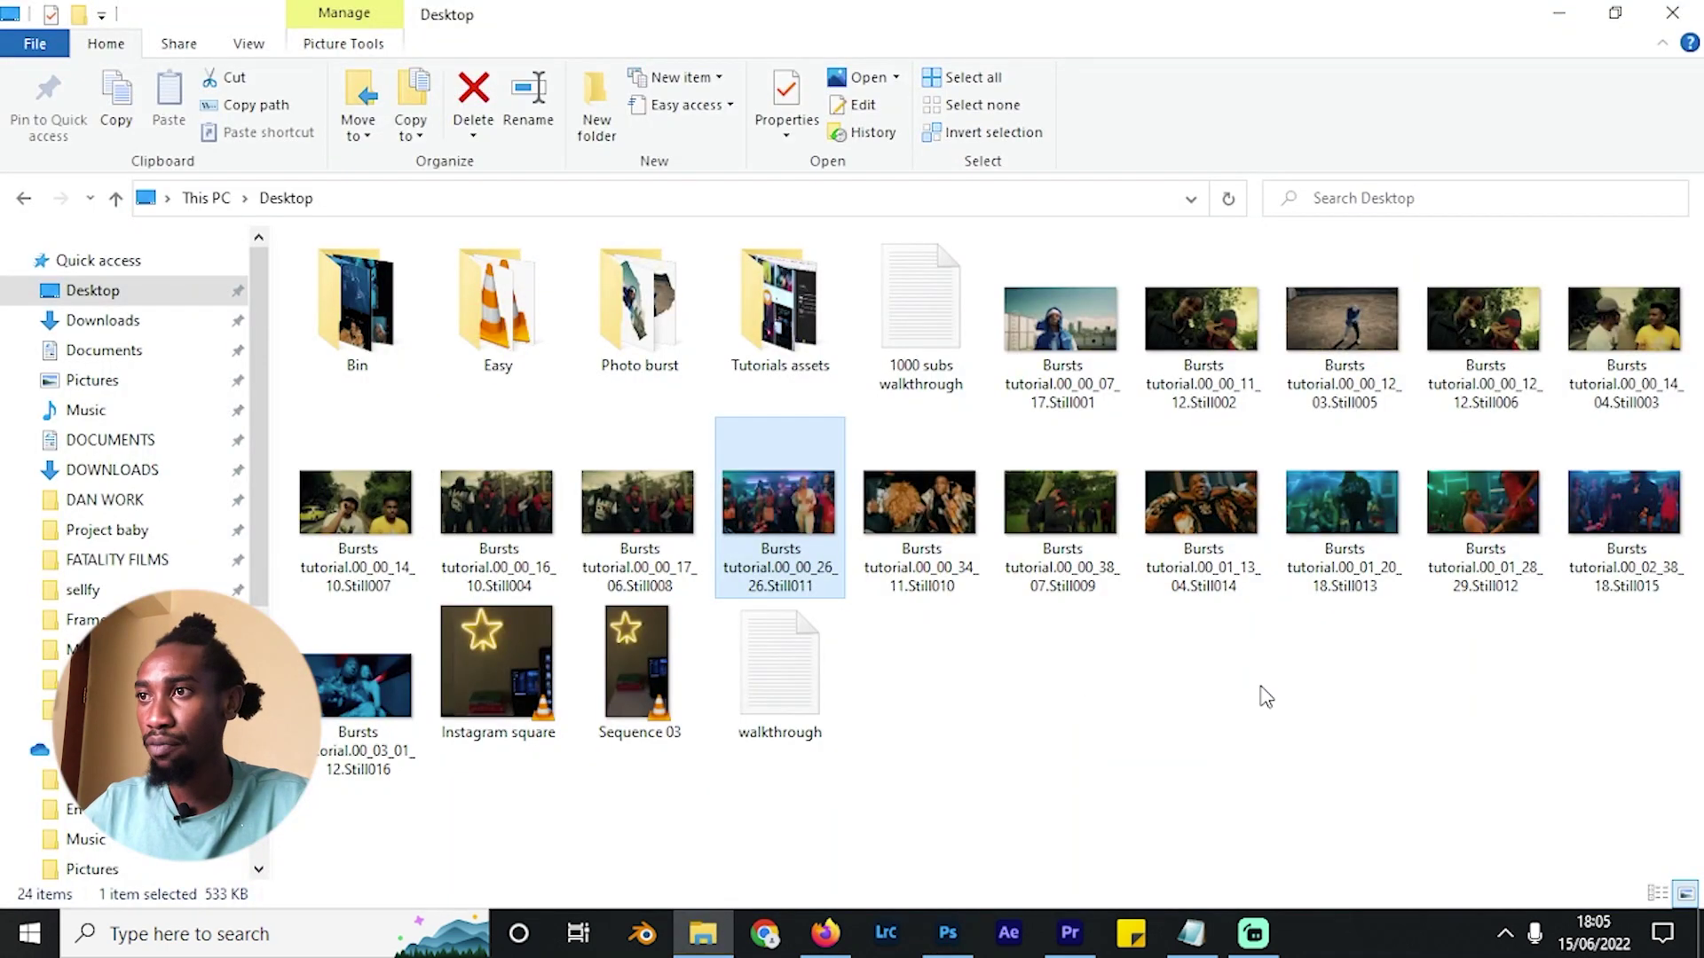
left_click(1189, 532, "ctrl")
left_click_drag(1189, 532, 762, 533)
left_click_drag(883, 563, 1096, 719)
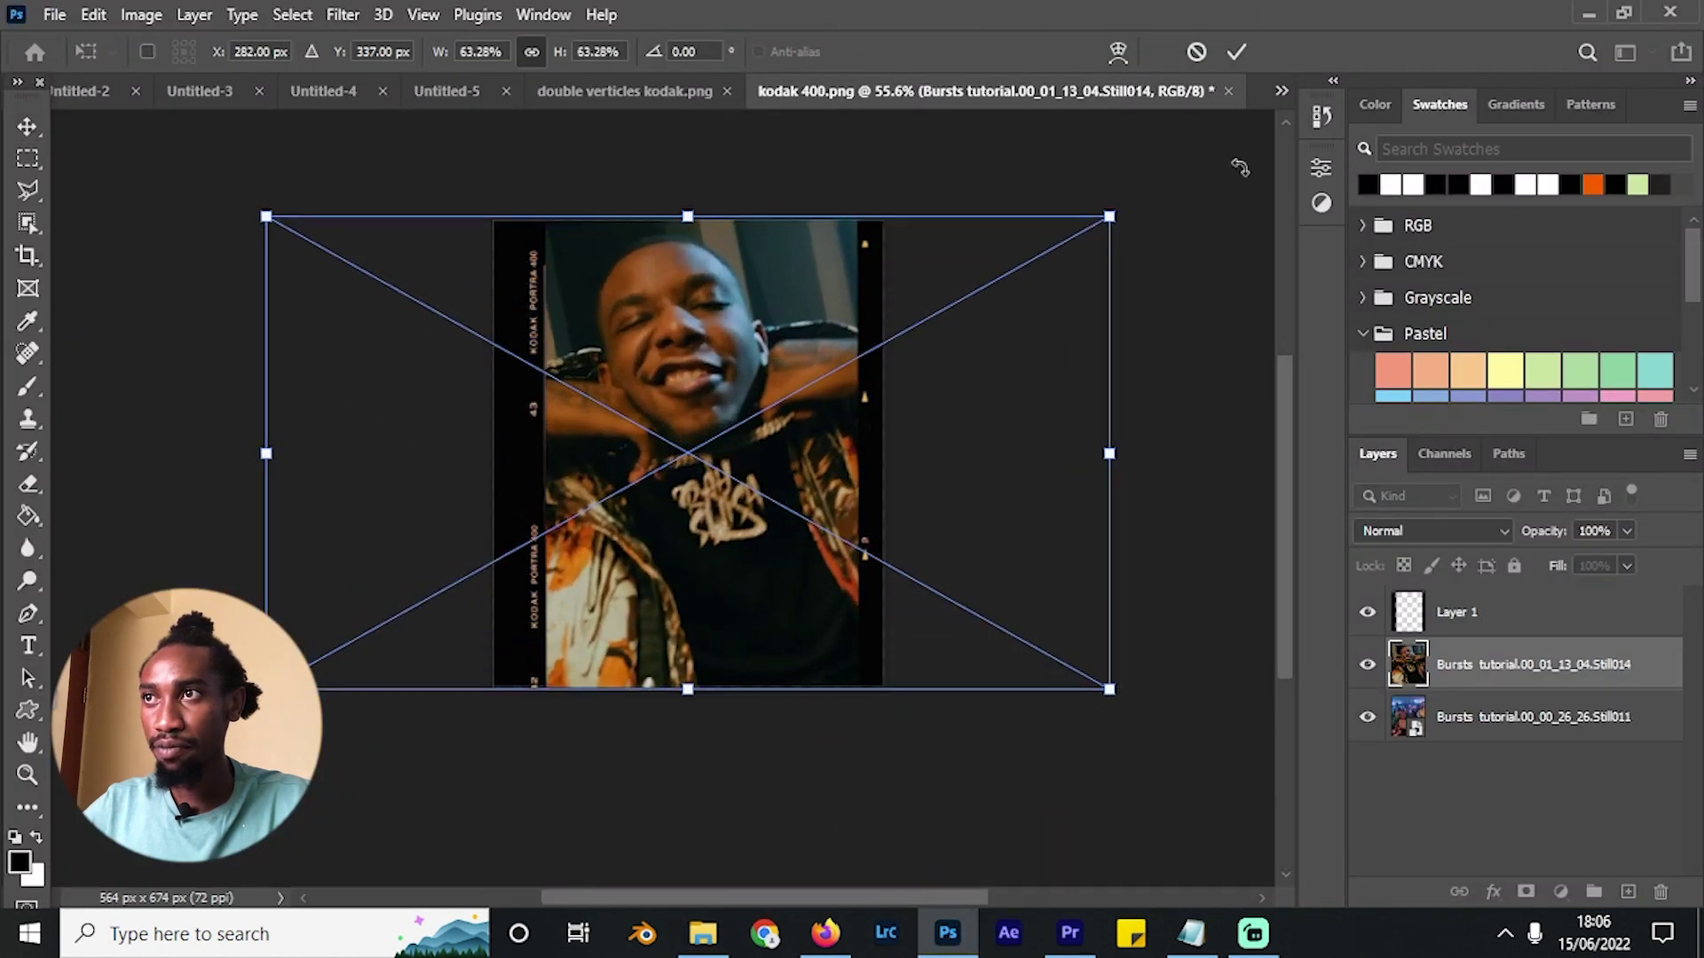
left_click(1234, 62)
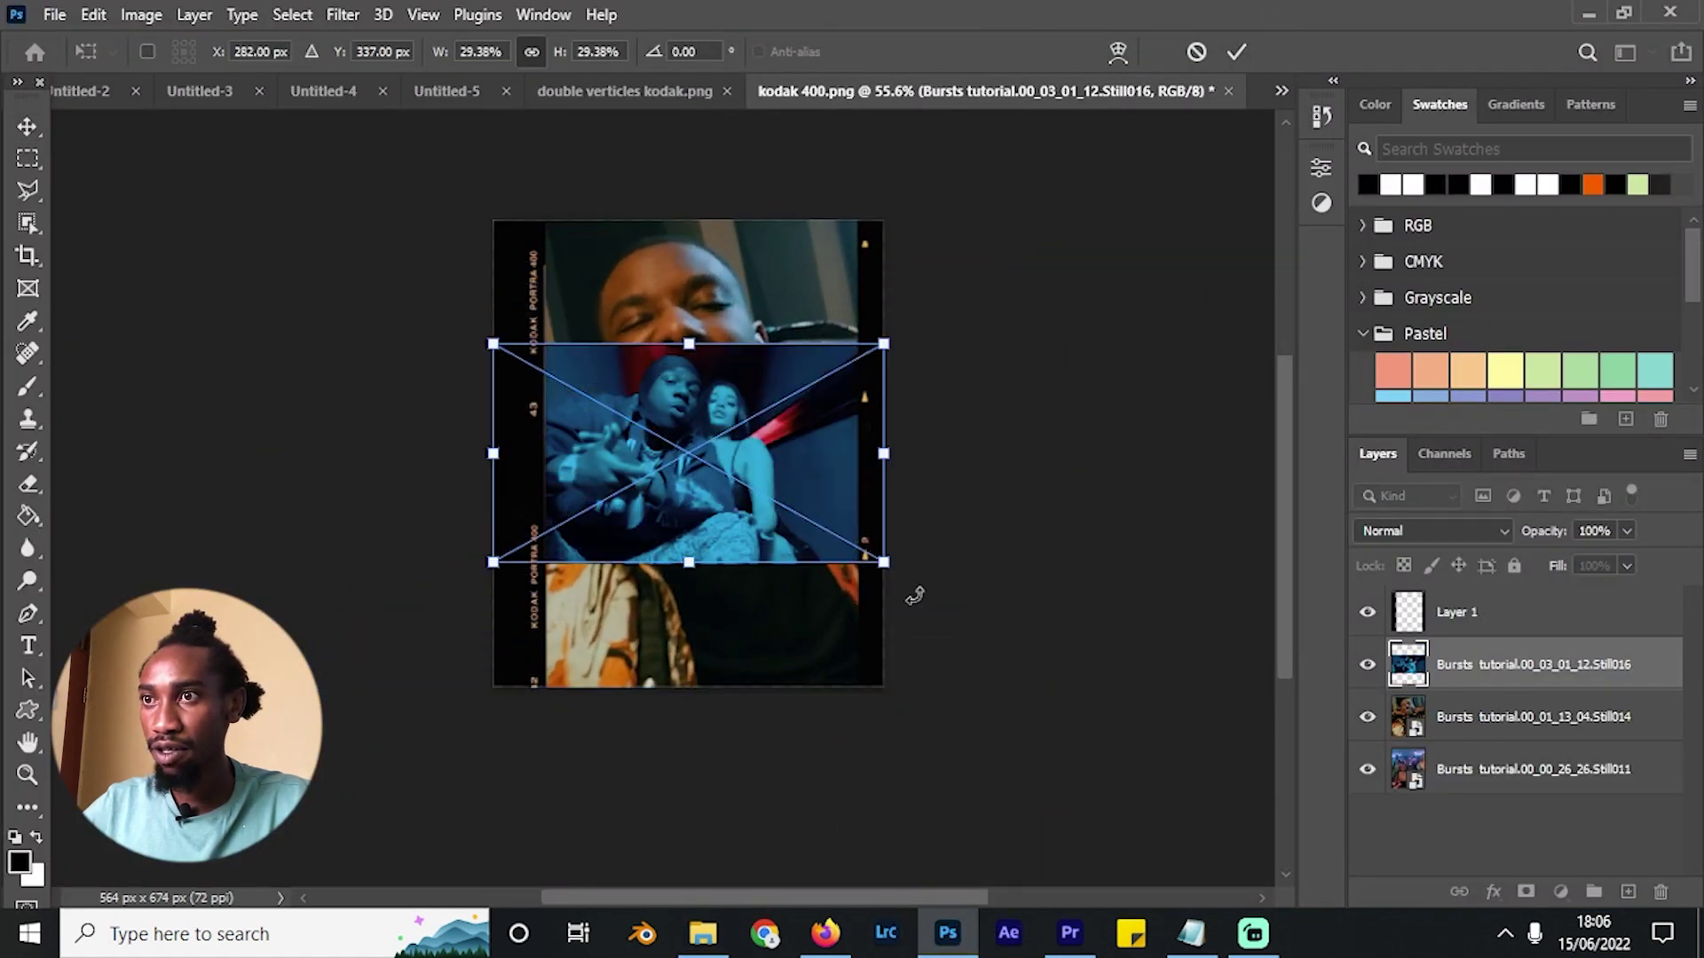
Enlarge the placed Still016 image to fill the Kodak 400 frame, commit it and keep its layer selected.
left_click_drag(881, 562, 1083, 759)
left_click(1238, 52)
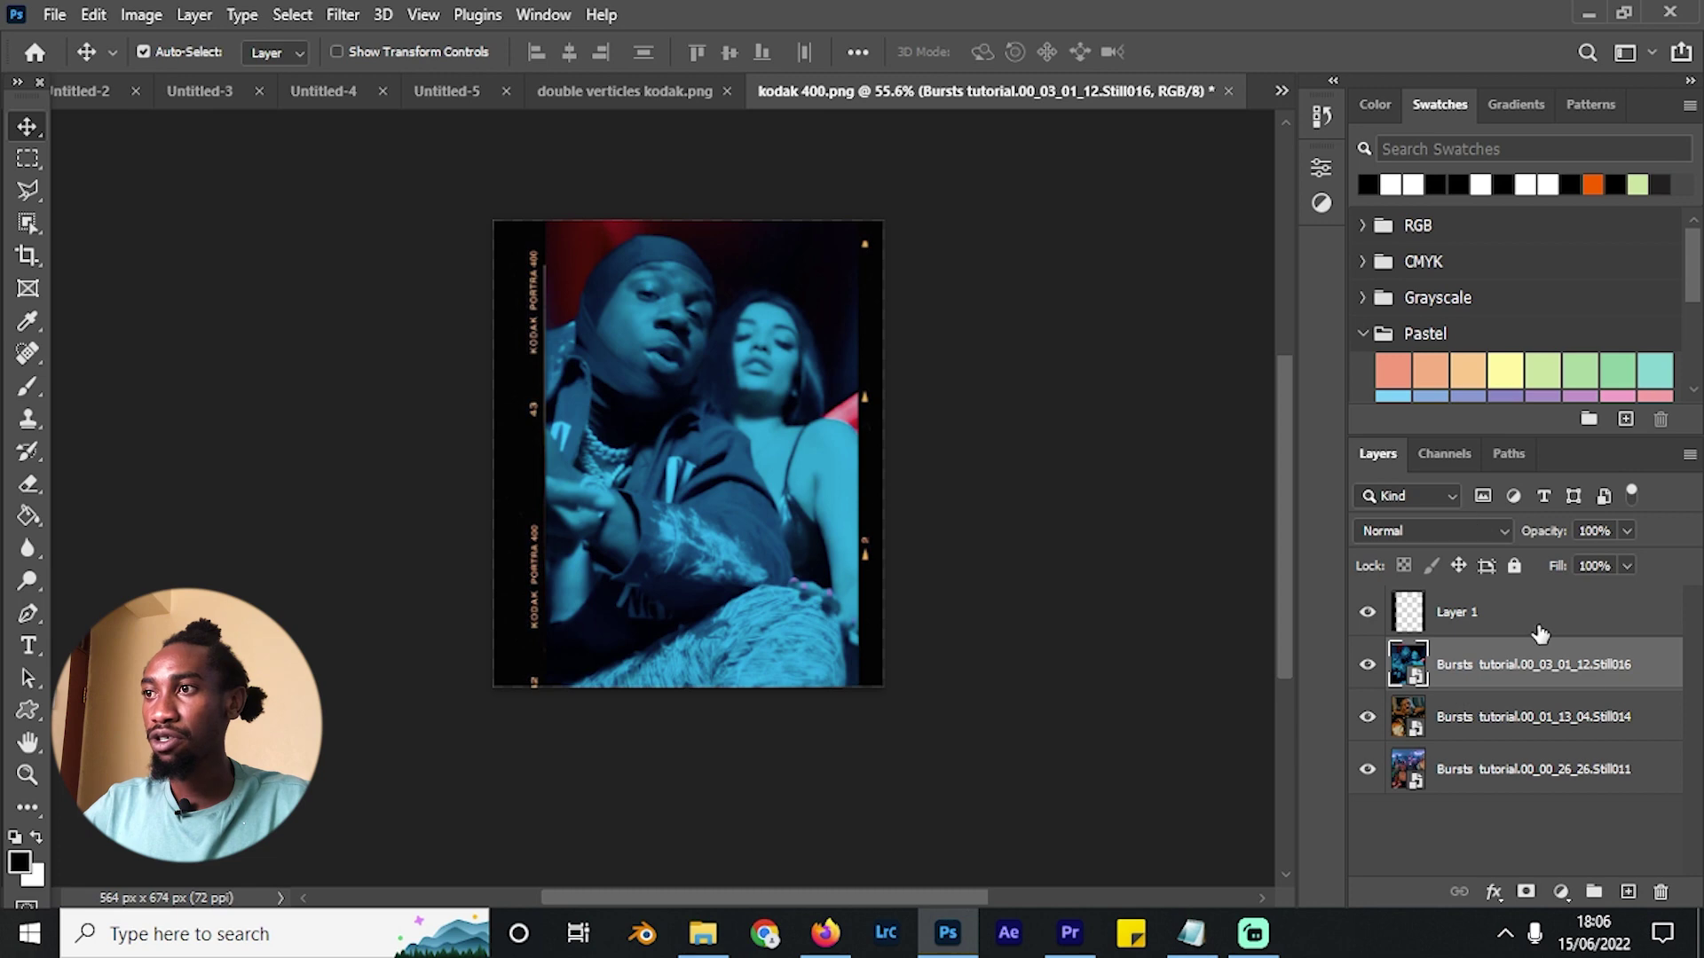
left_click(1502, 624)
left_click(1490, 679)
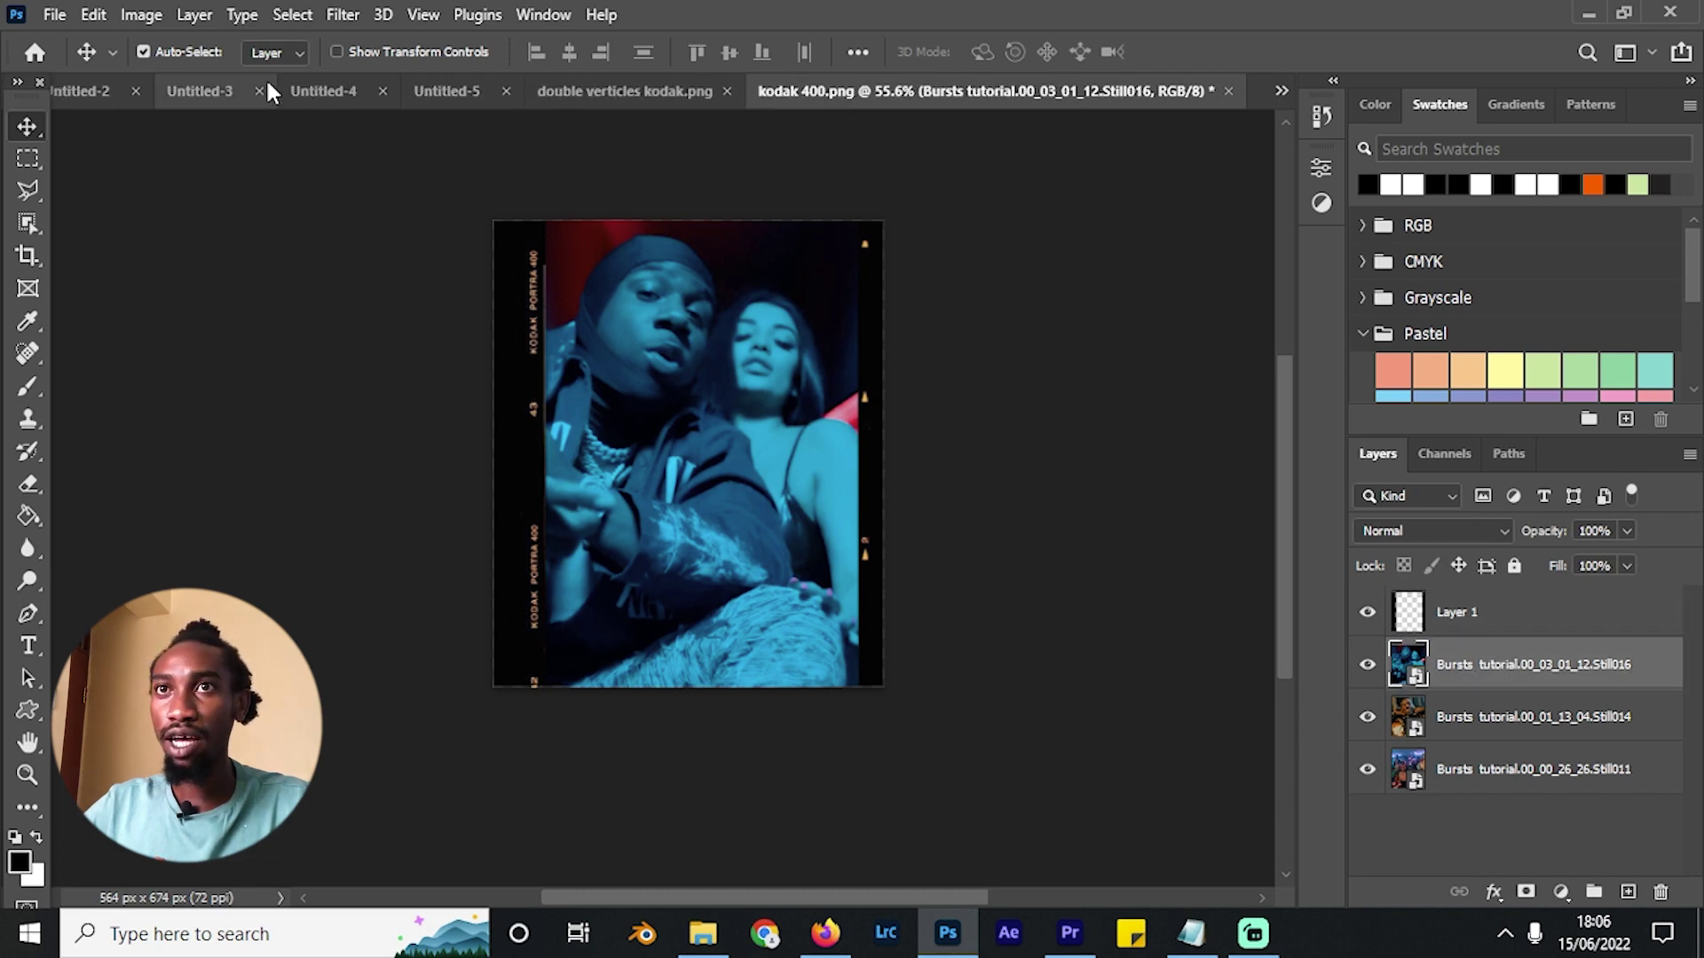
Start a PNG export of kodak 400, create a Desktop folder named Dusty locane for it, and cancel the save.
left_click(53, 14)
mouse_move(80, 404)
left_click(403, 425)
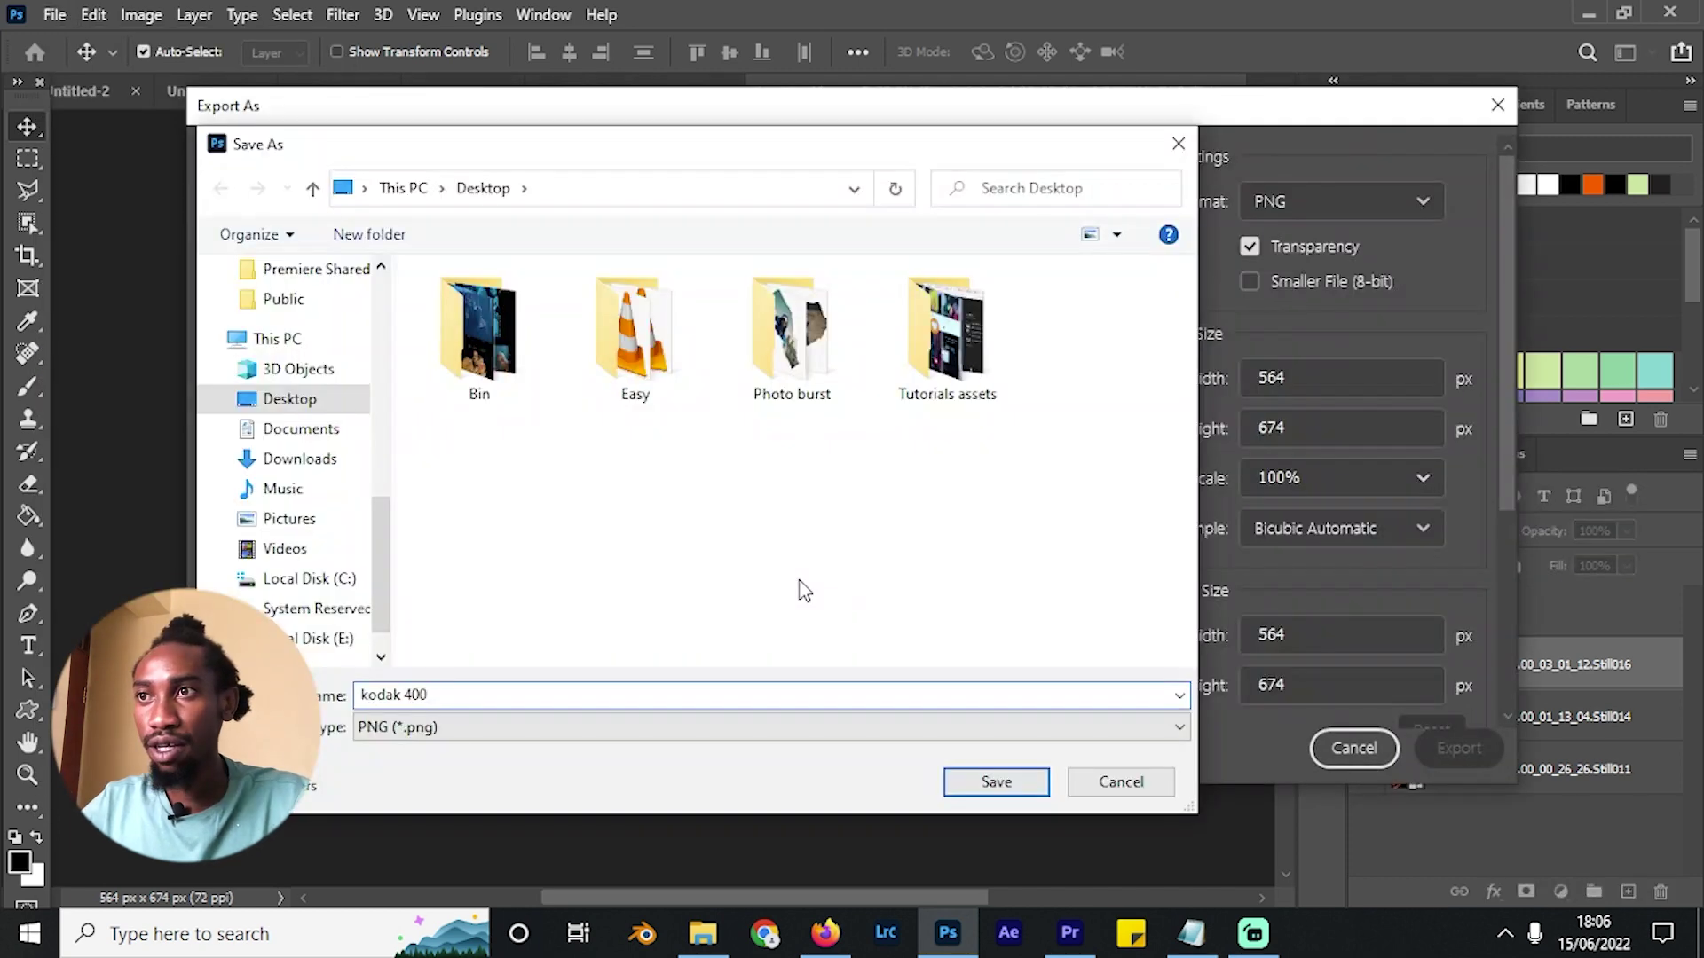
right_click(800, 584)
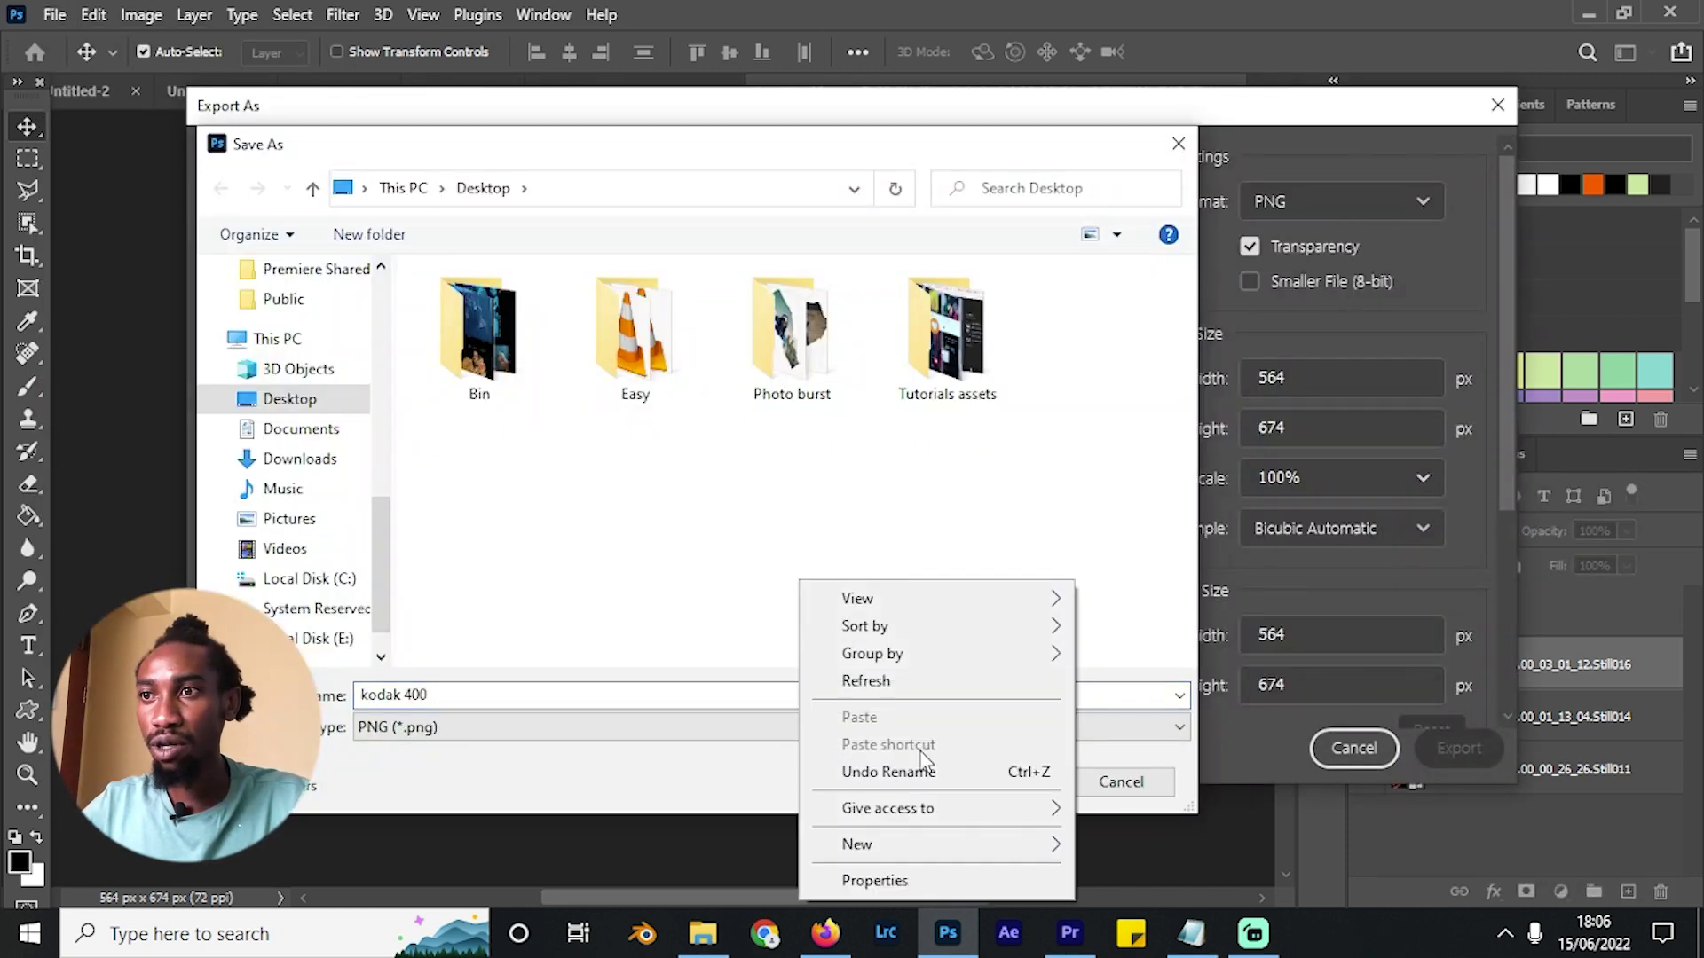
mouse_move(912, 859)
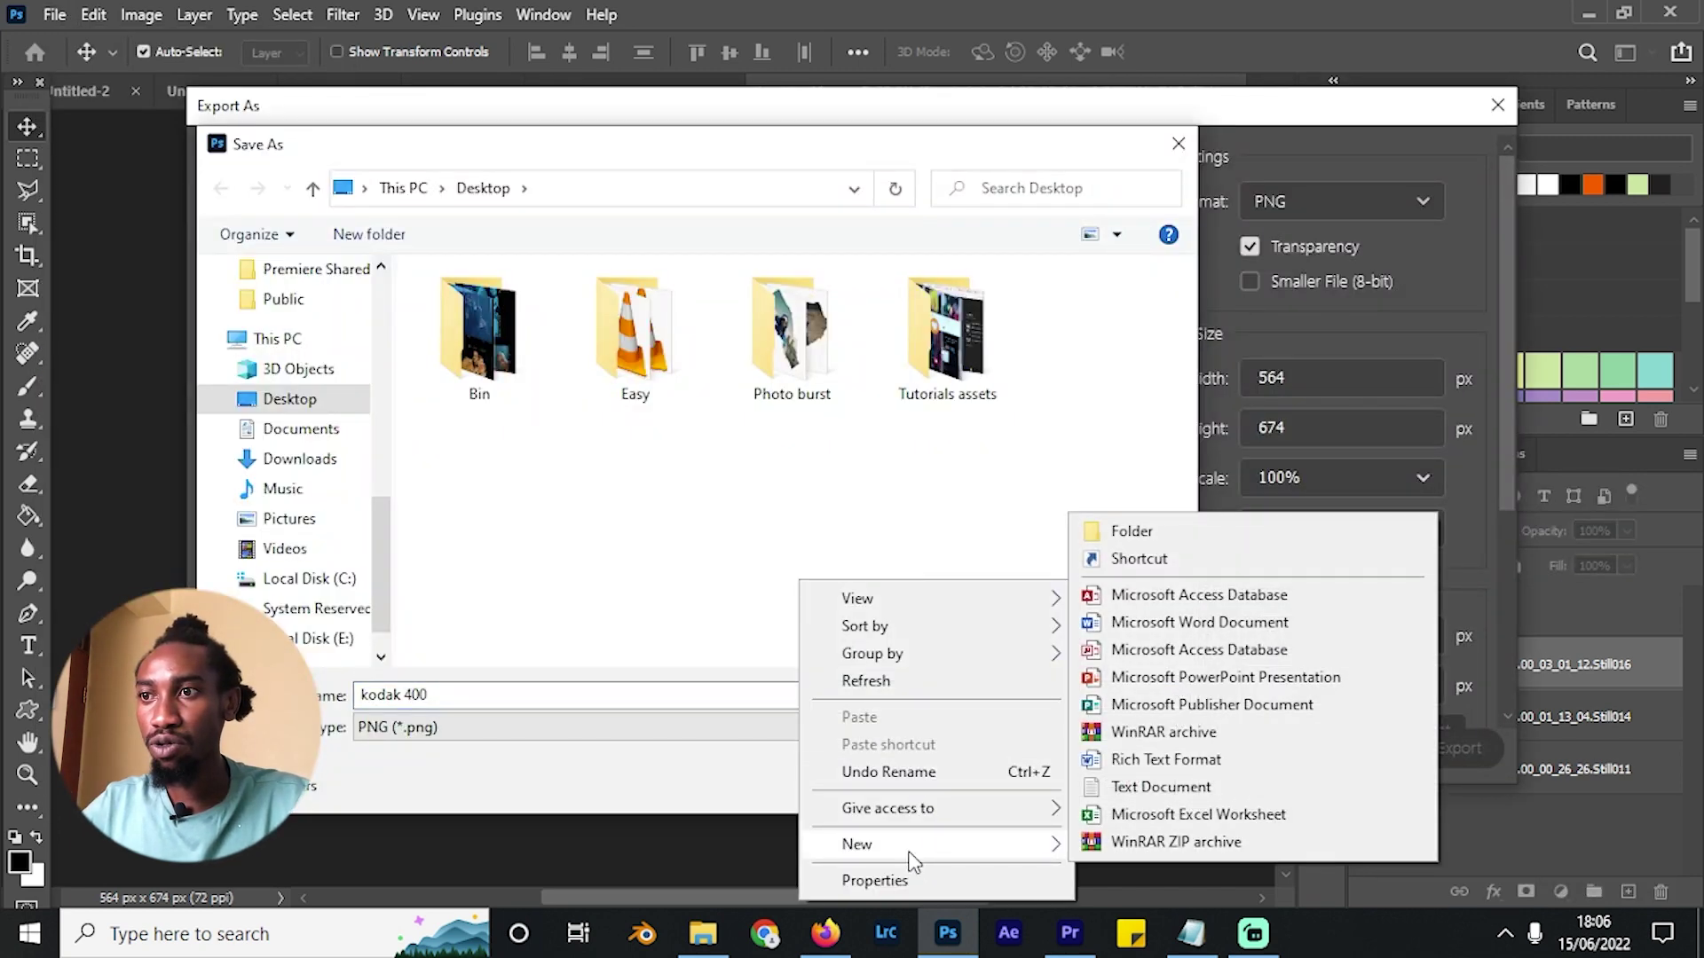
left_click(1131, 531)
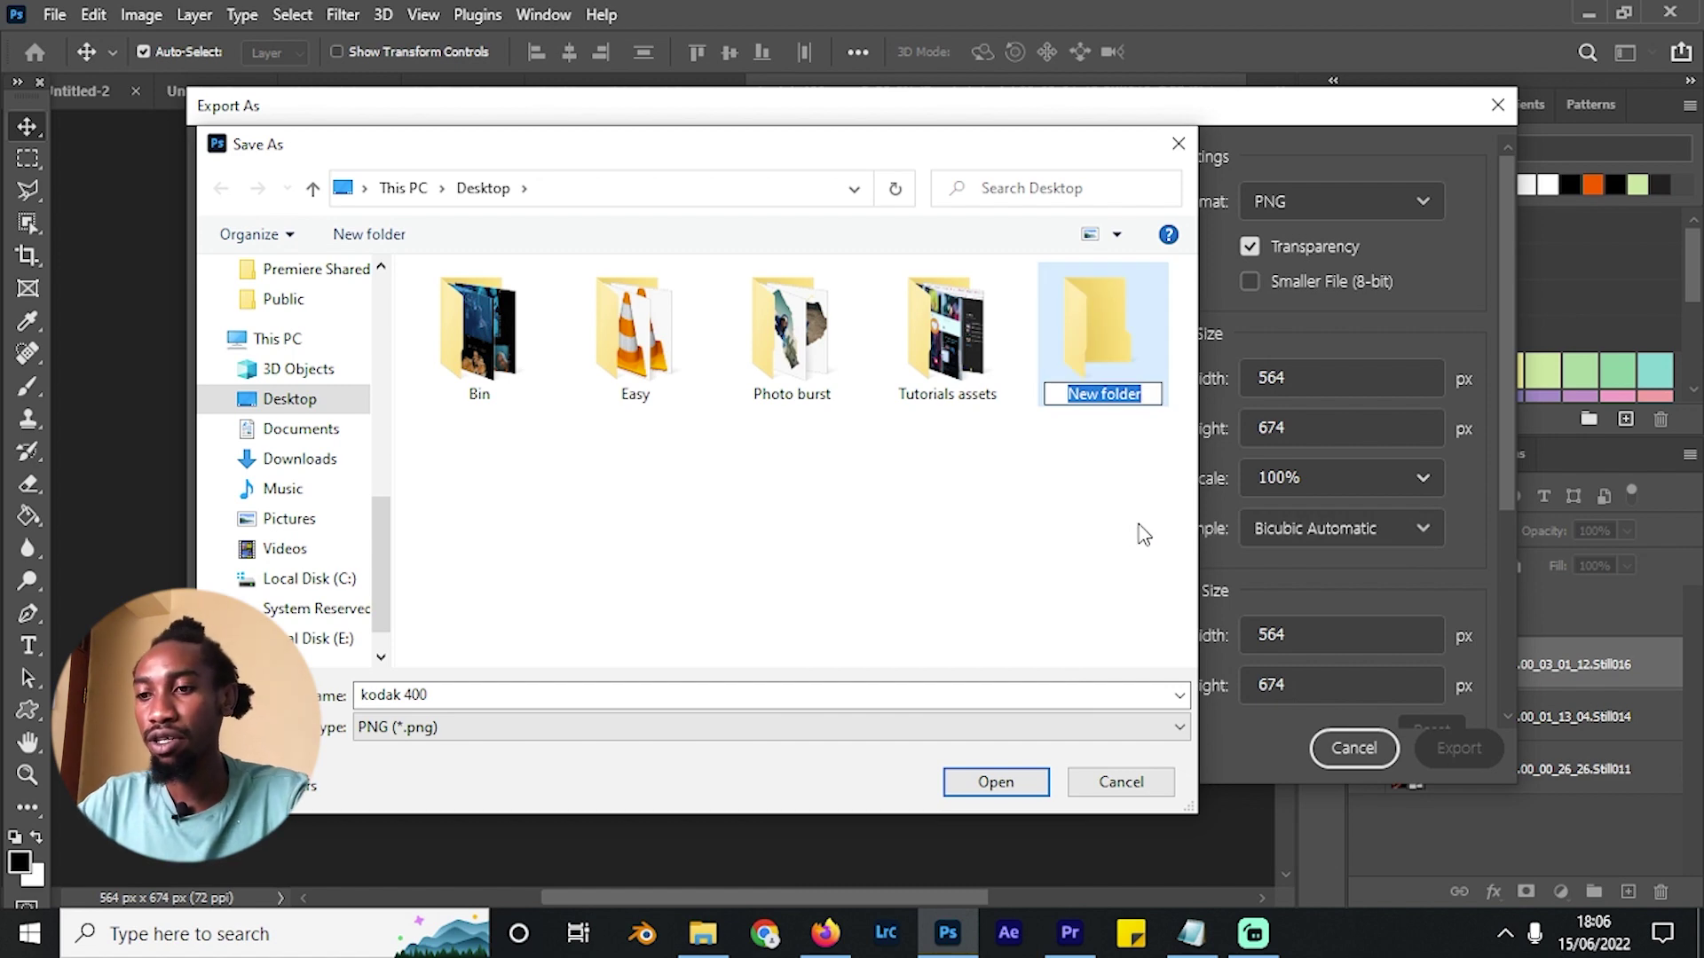
type("Dusty locane")
left_click(704, 731)
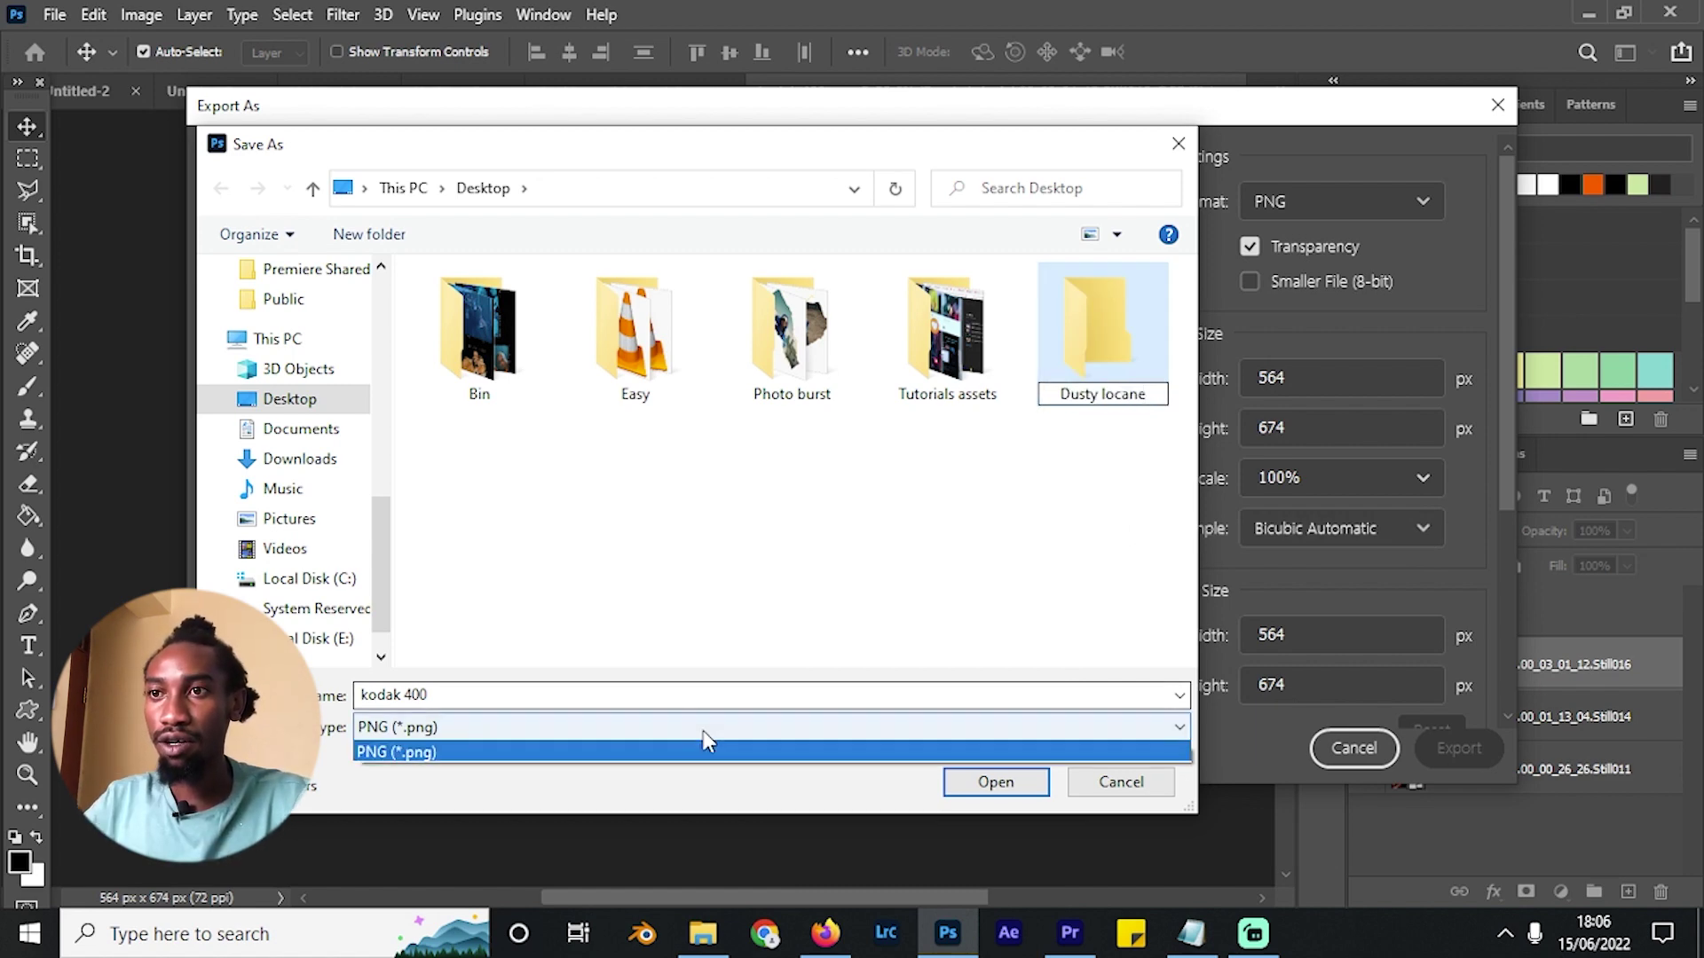
left_click(1093, 783)
left_click(1120, 782)
Change the export format to JPG and export the image as 201 into the Dusty locane folder.
left_click(1340, 201)
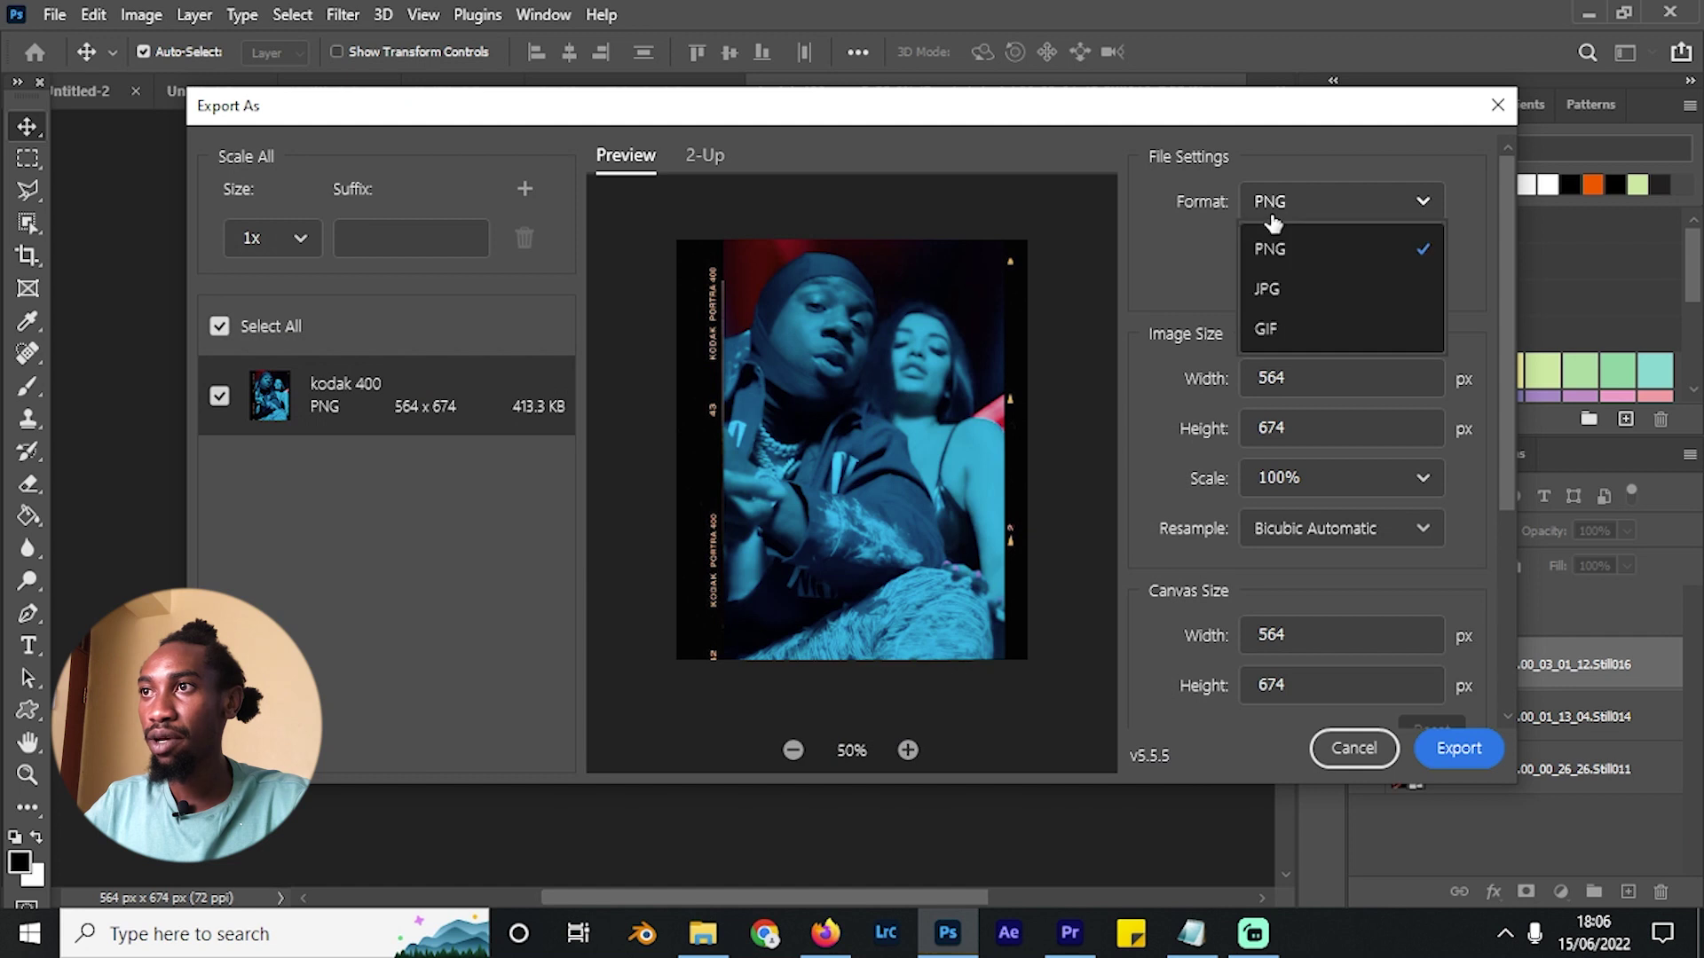
left_click(1447, 581)
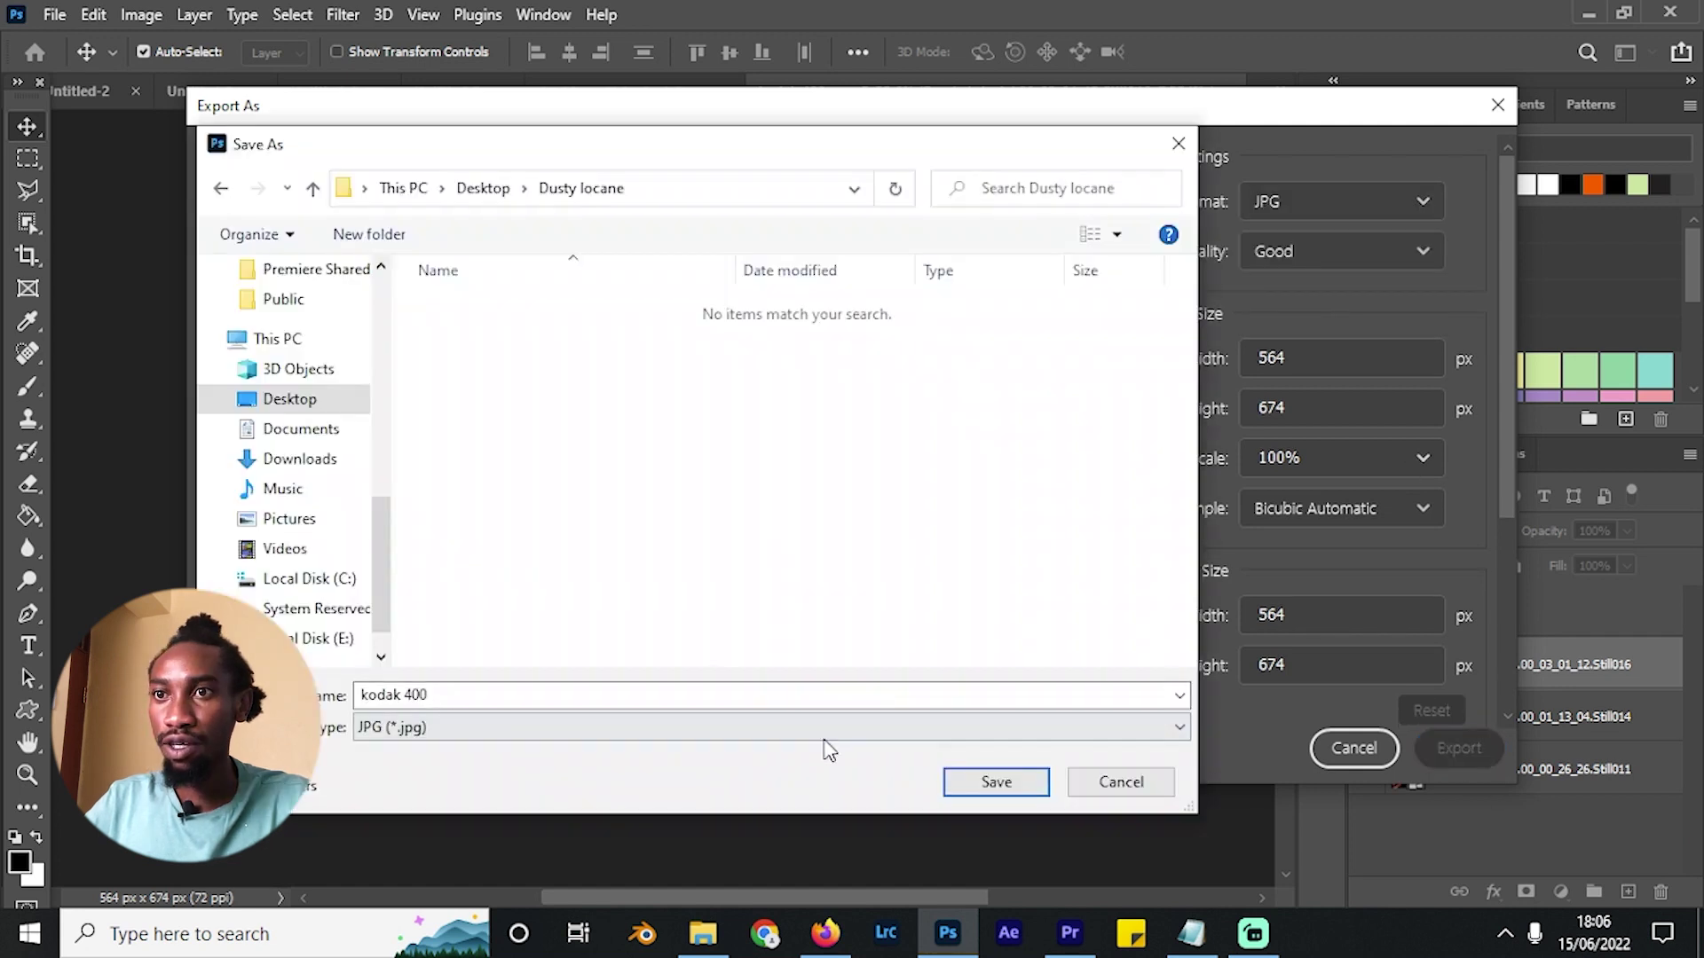
left_click(1458, 748)
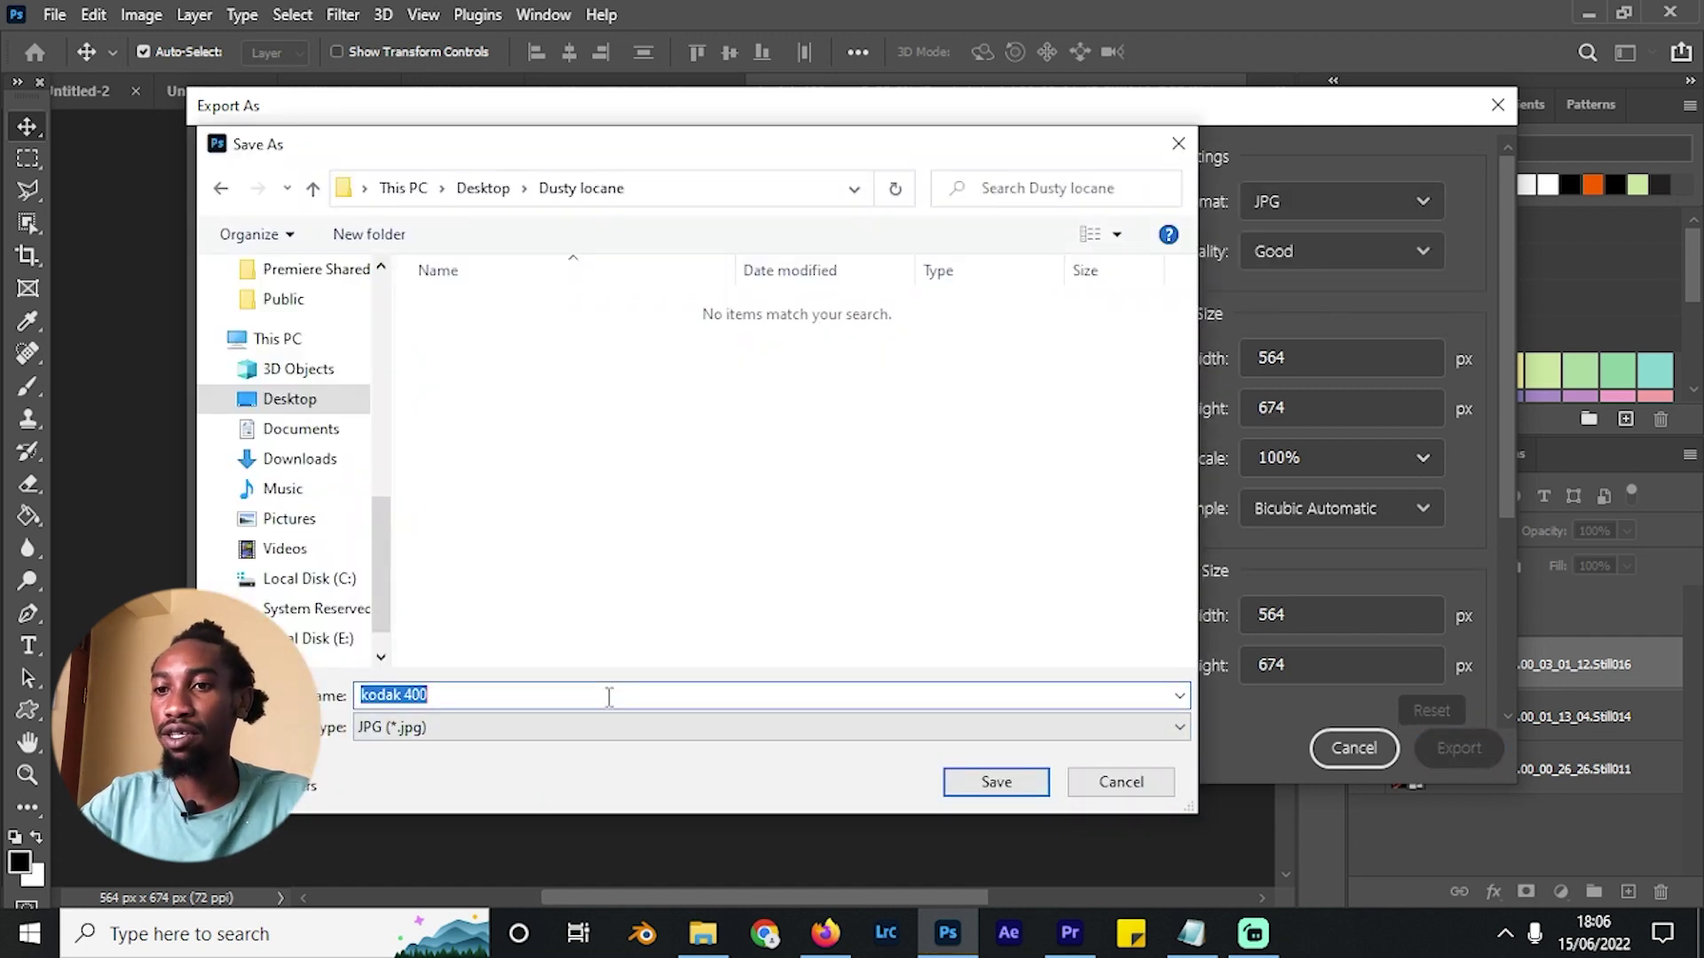
type("201")
key("Return")
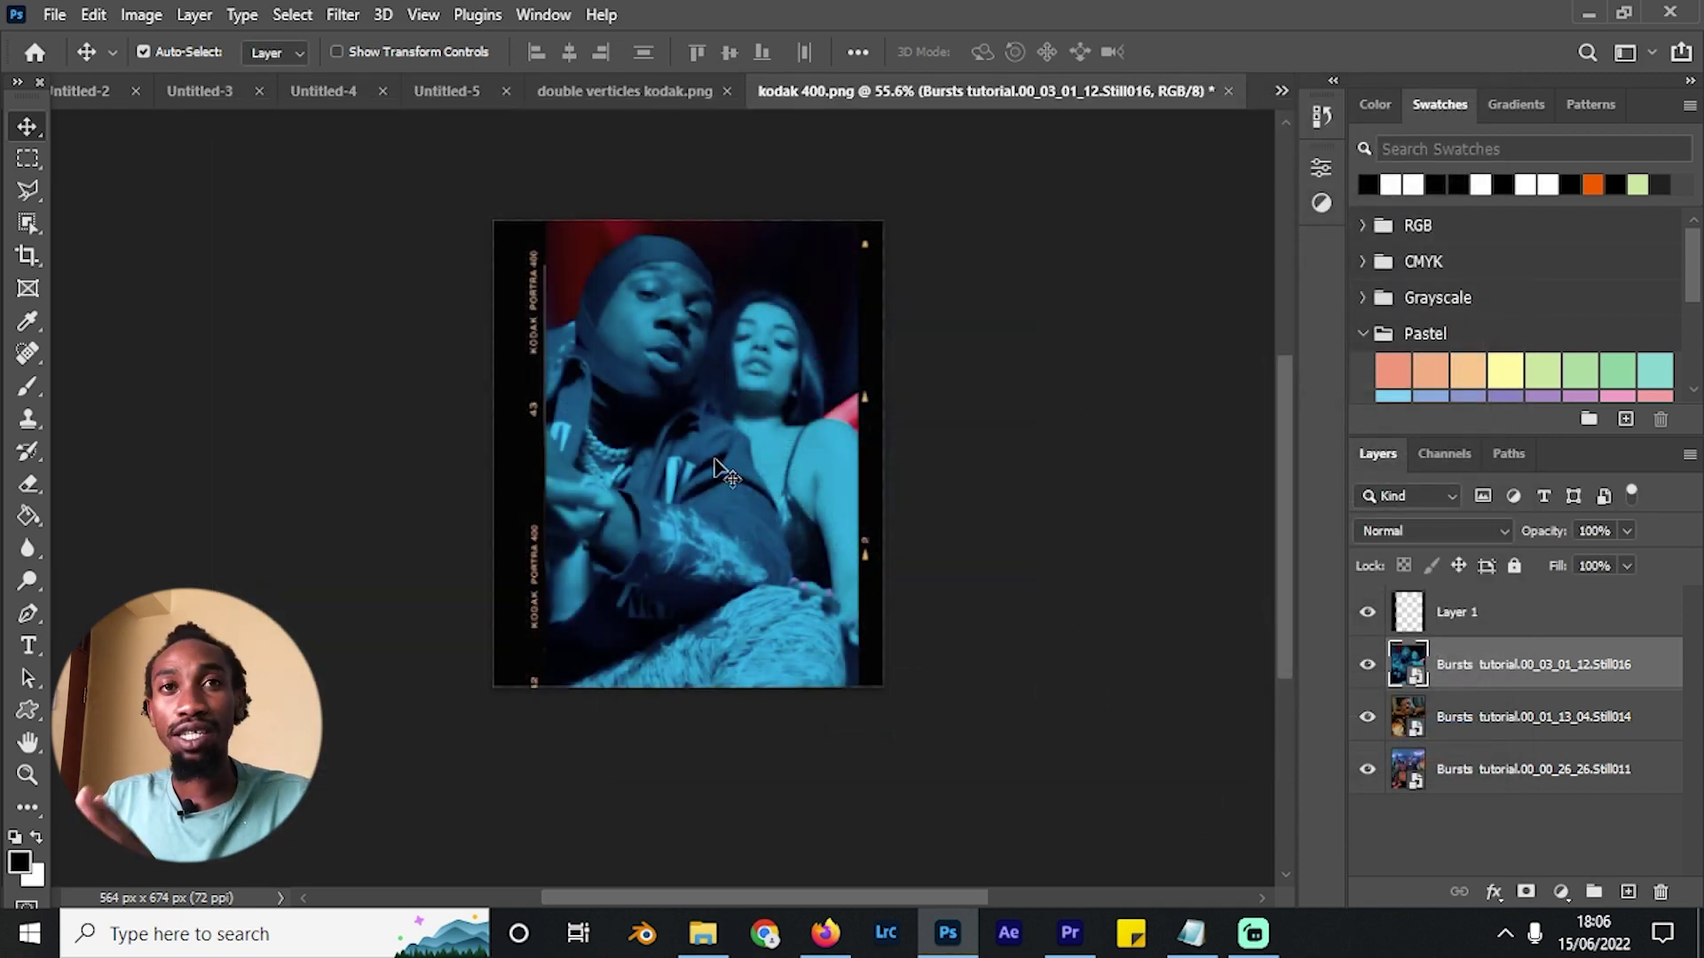
Hide the Still016 layer and export the framed Still014 image with Export As.
left_click(1372, 668)
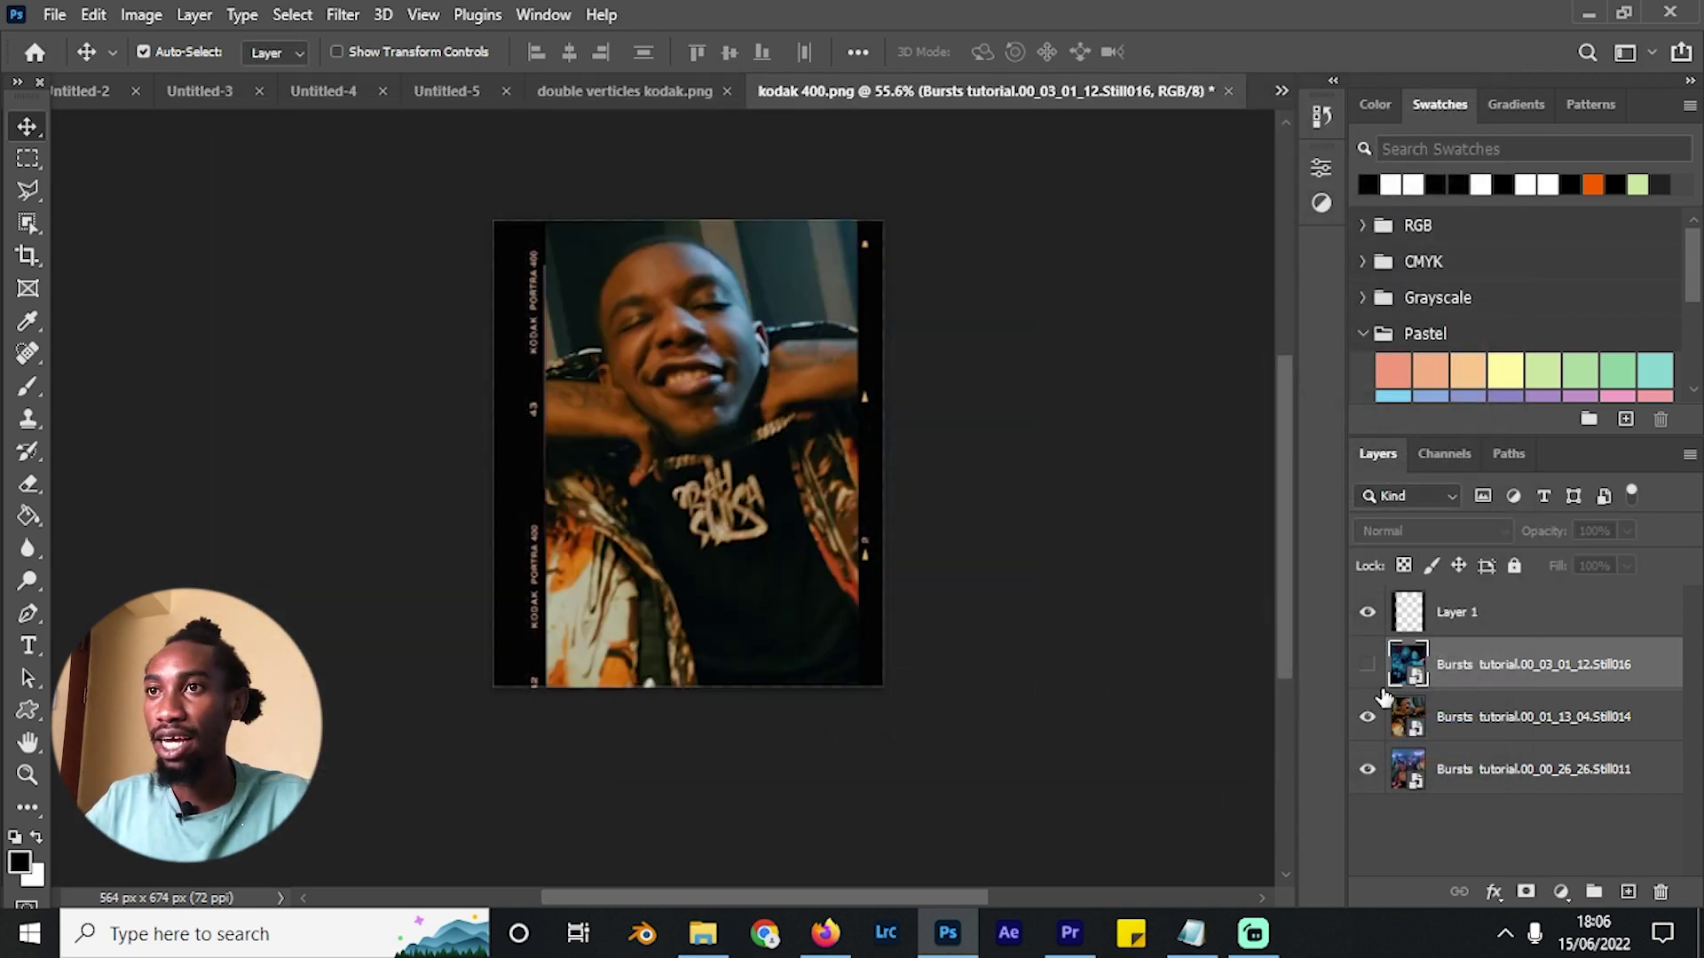
left_click(54, 13)
mouse_move(159, 391)
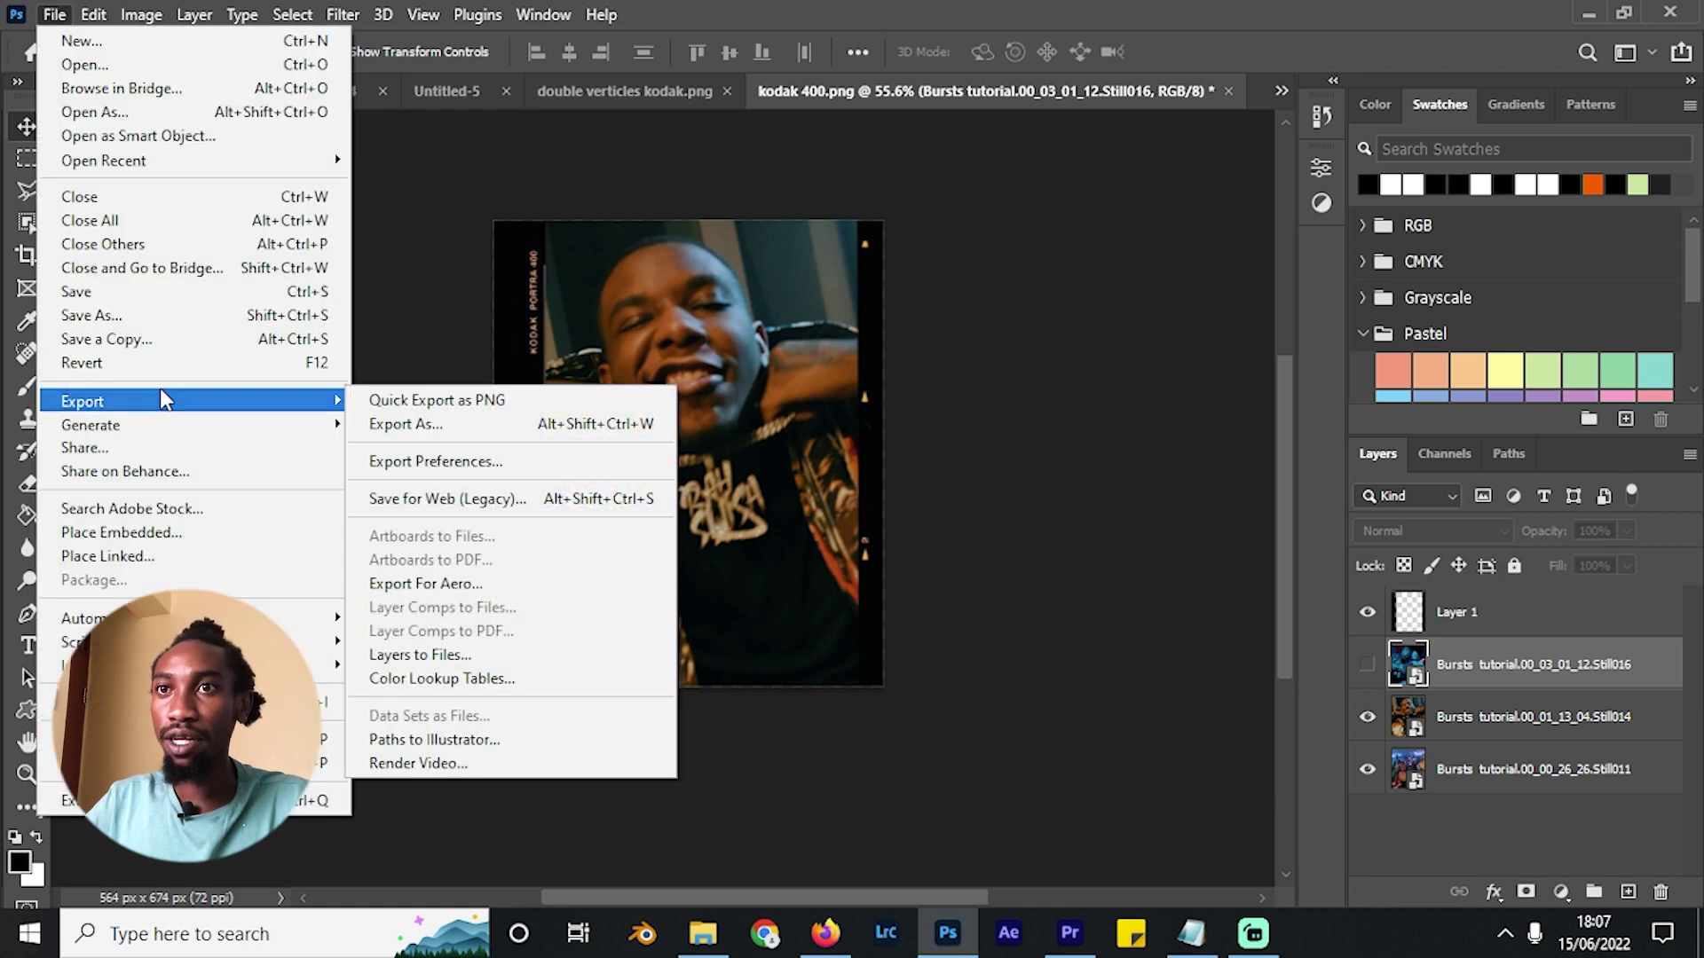
left_click(455, 431)
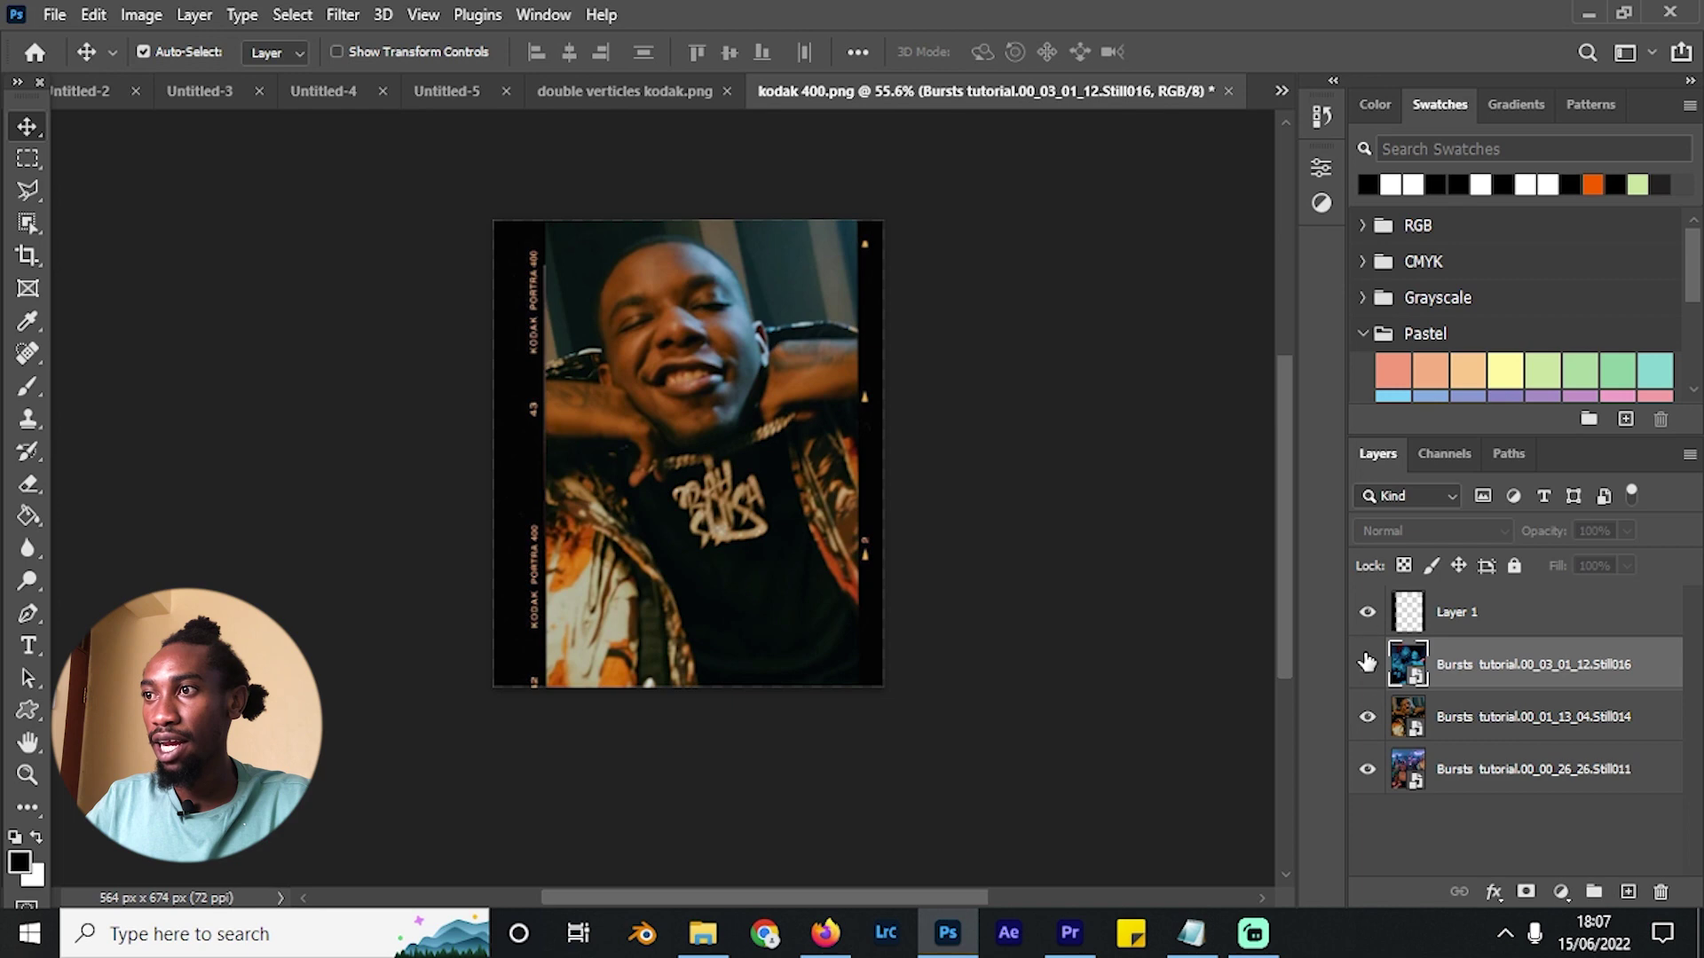
Hide the Still014 layer and move the Still011 image slightly right within the Kodak 400 frame.
left_click(1368, 719)
left_click(1518, 768)
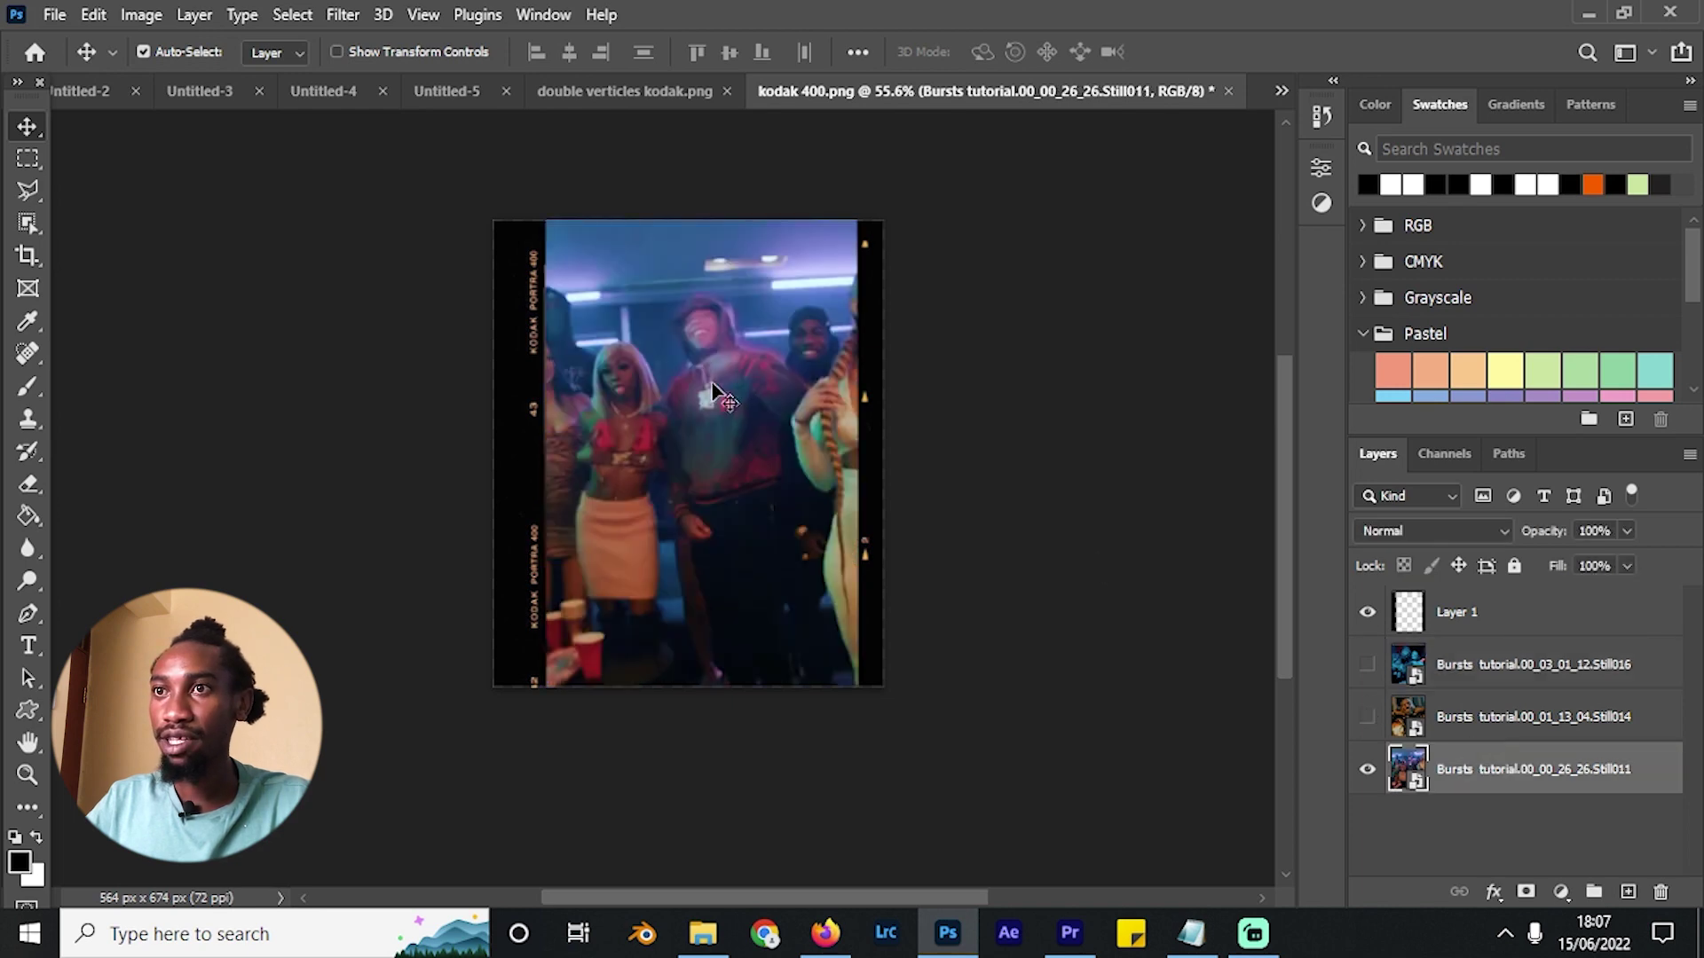
left_click_drag(717, 390, 750, 326)
Export the framed Still011 image with Export As.
left_click(54, 14)
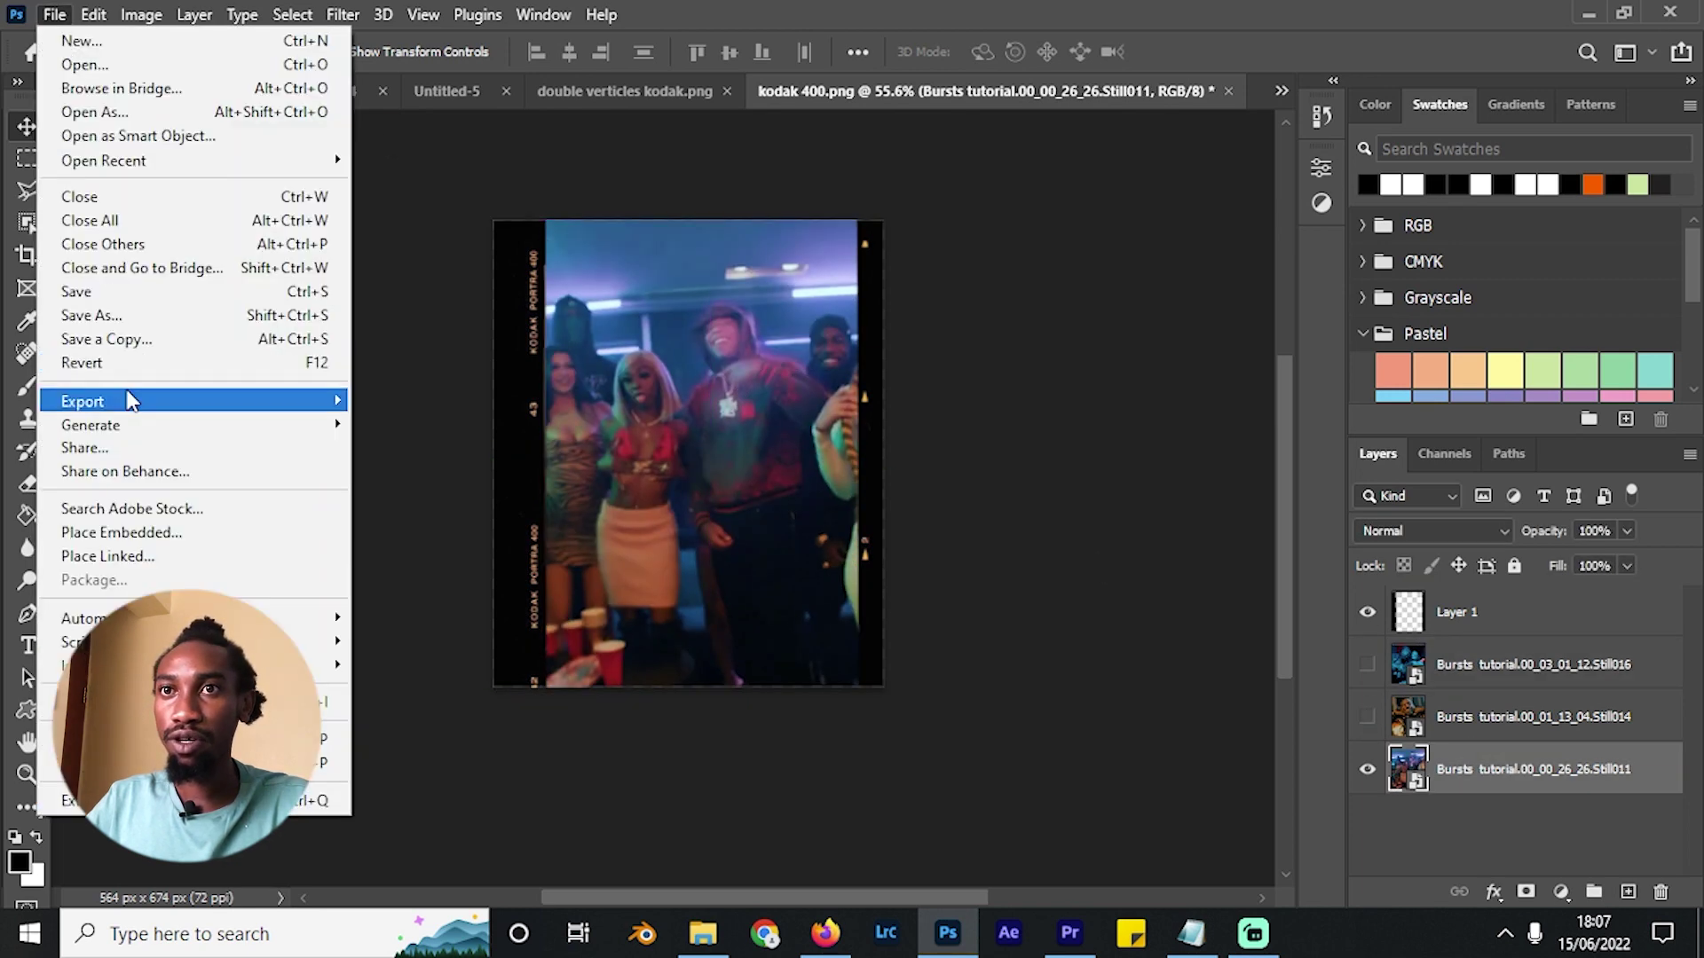
mouse_move(133, 401)
left_click(497, 426)
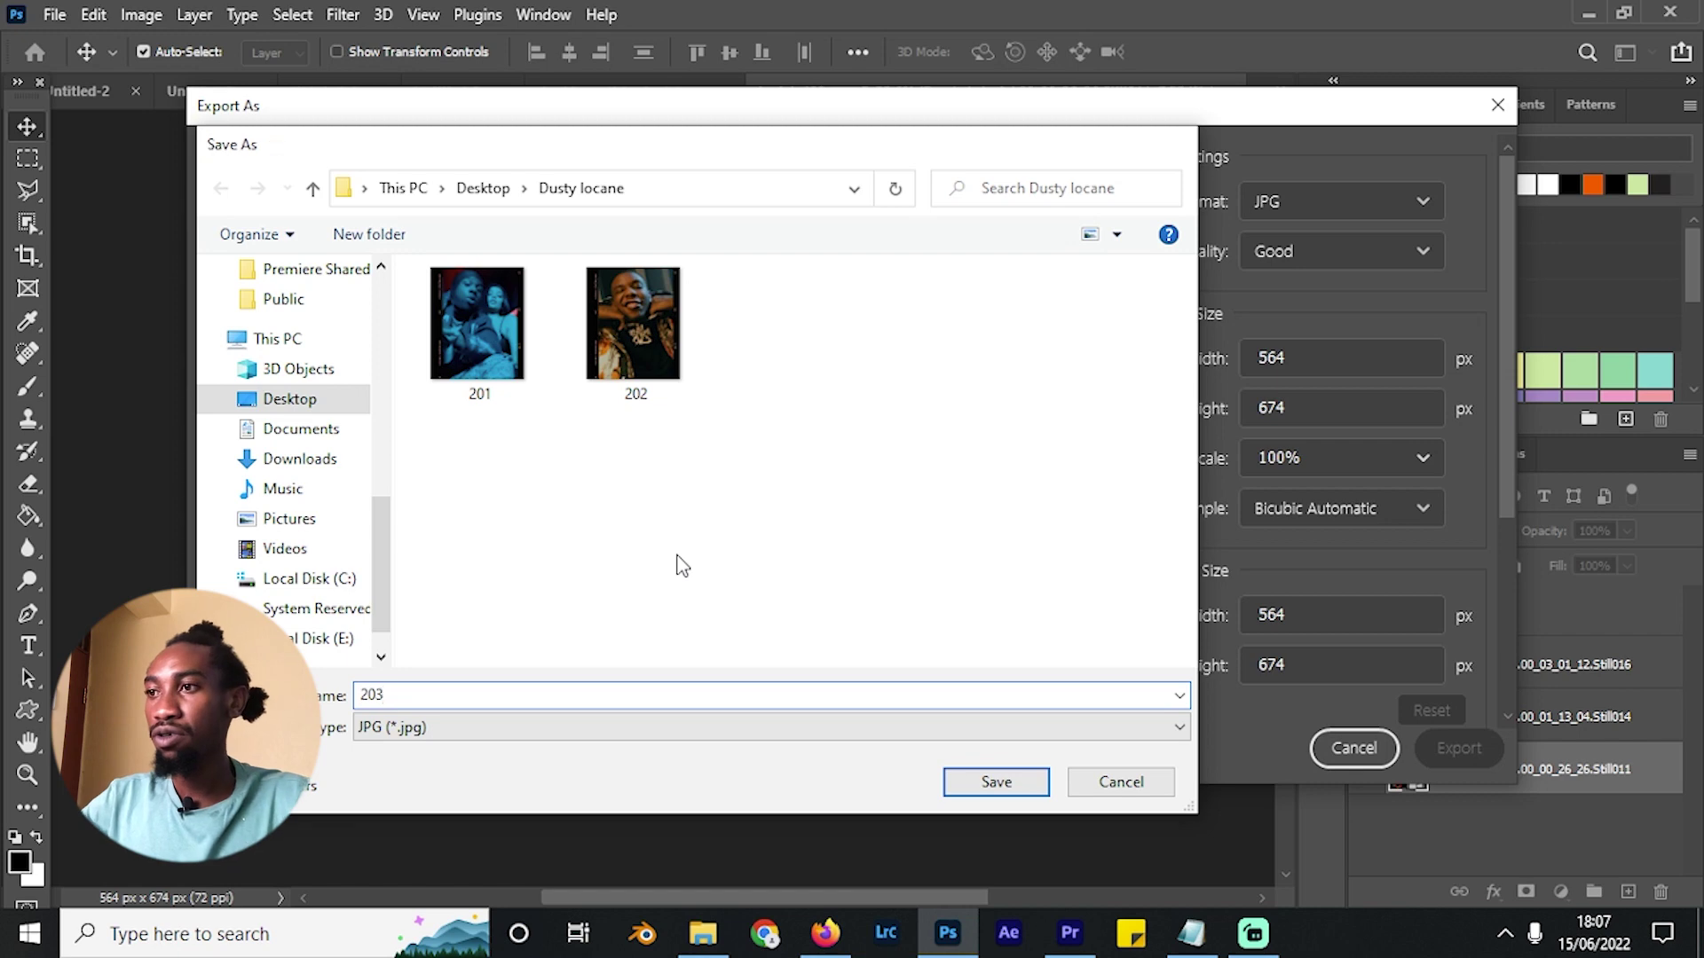
key("Return")
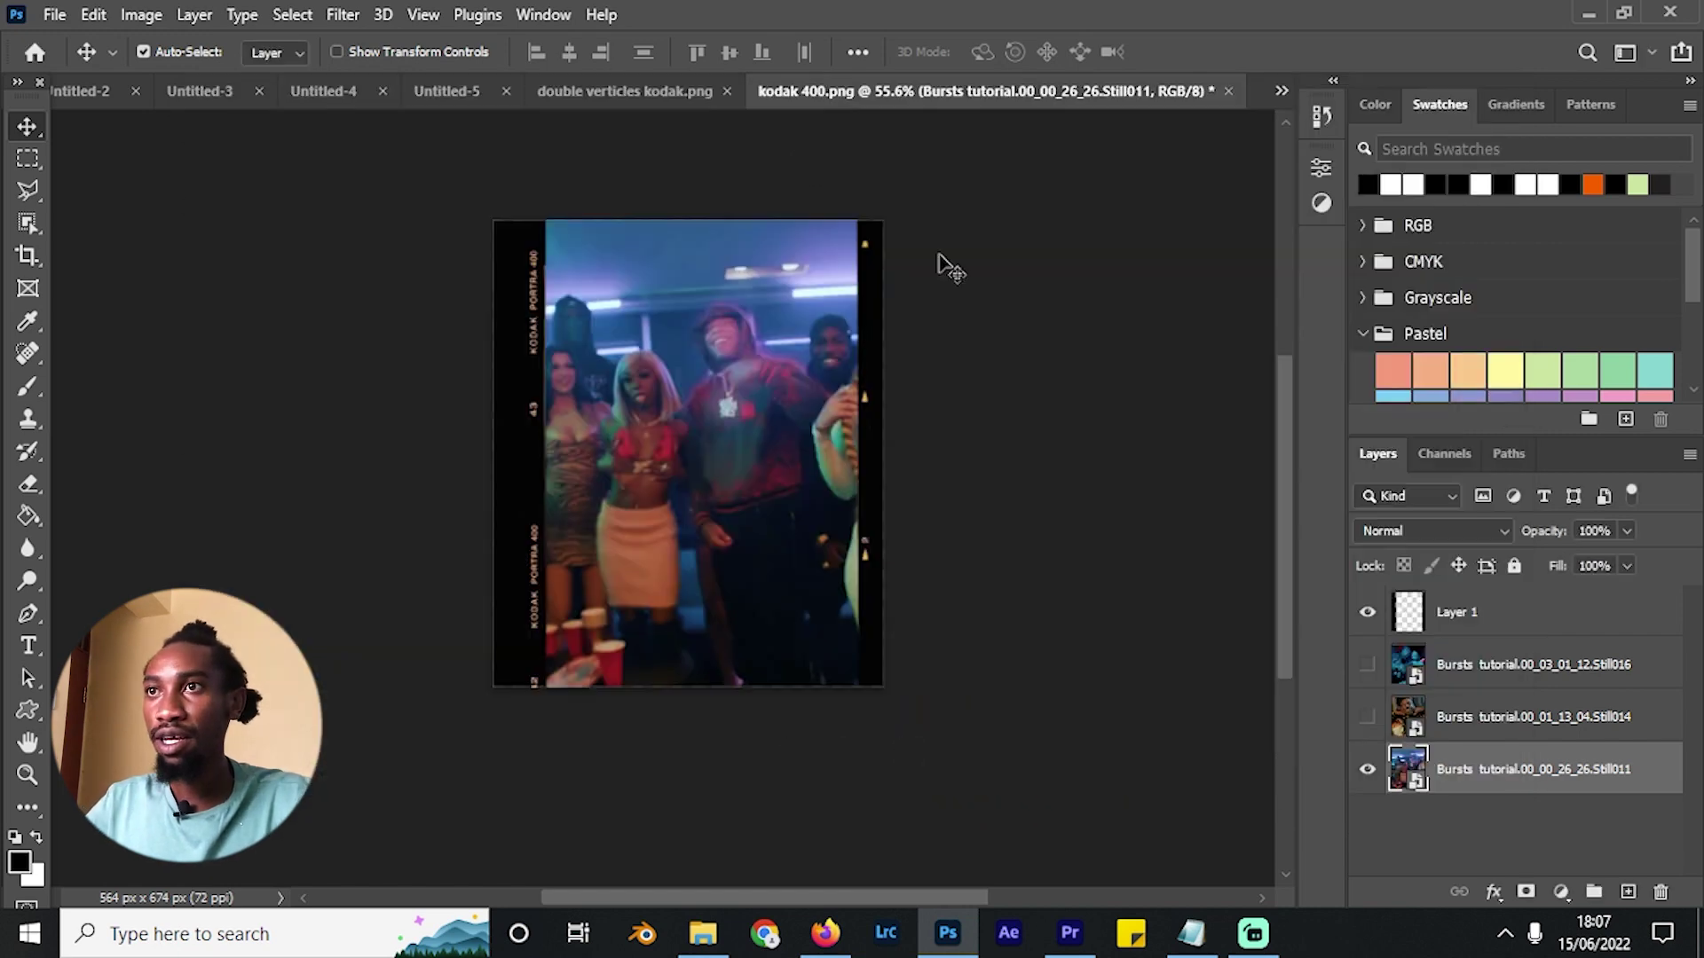
Export the double verticles kodak composition under a file name ending in 4, and minimize Photoshop to return to File Explorer.
left_click(673, 93)
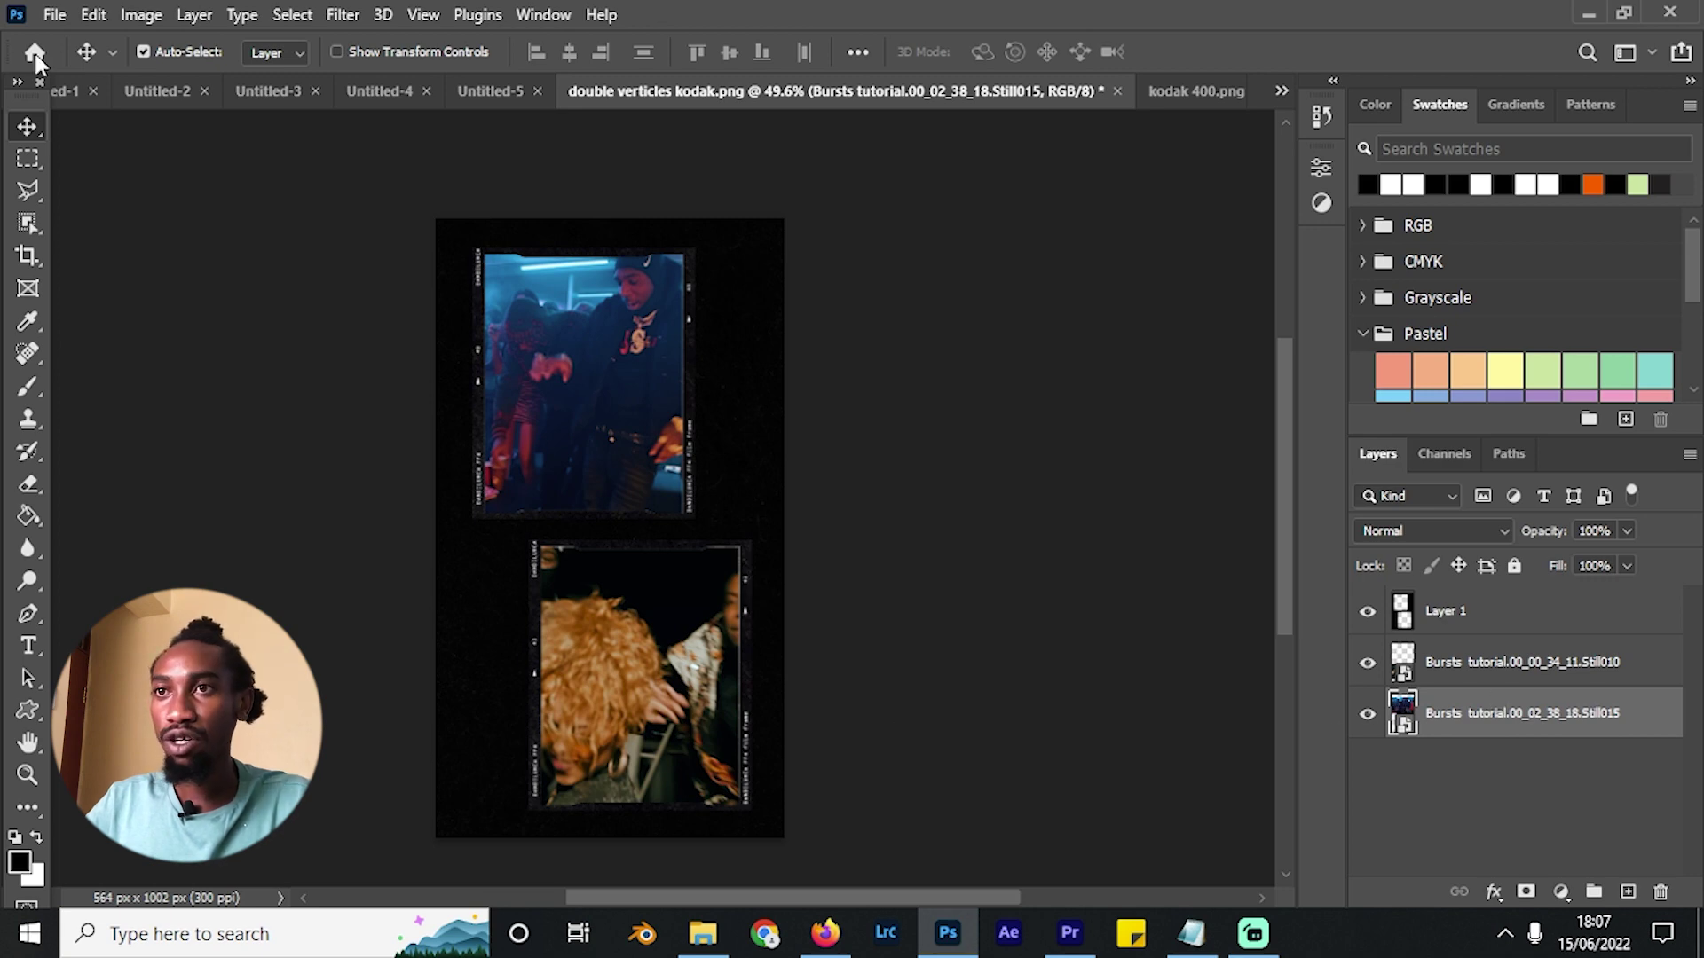
left_click(53, 10)
mouse_move(337, 396)
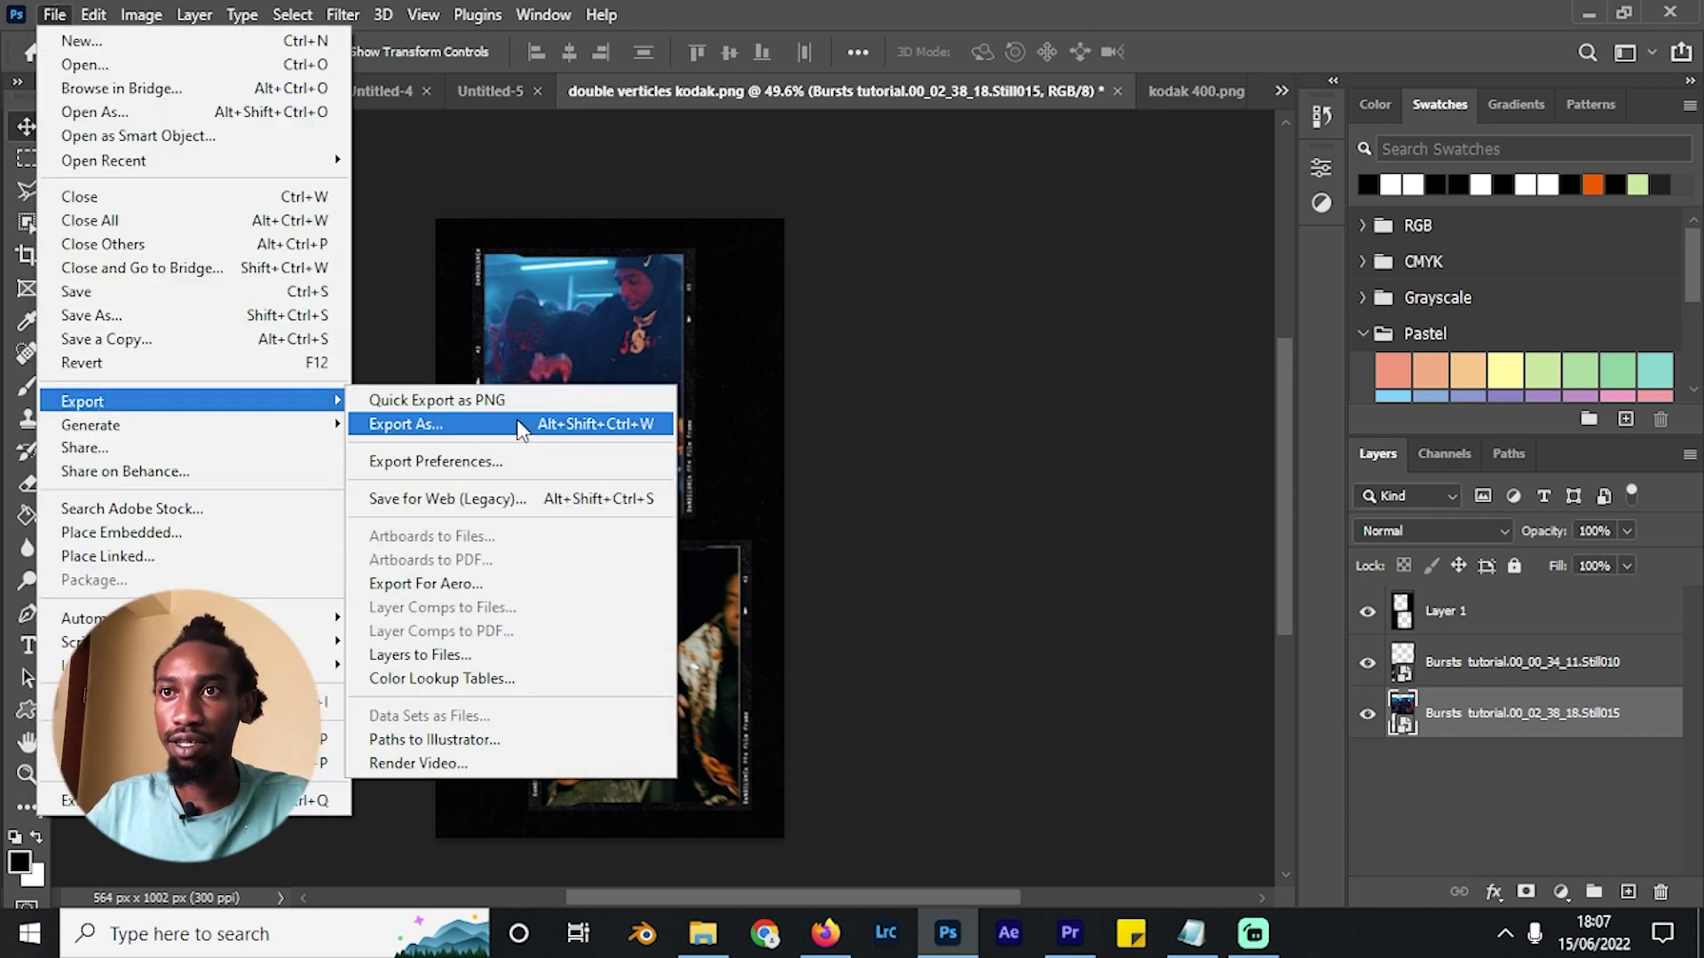
left_click(517, 419)
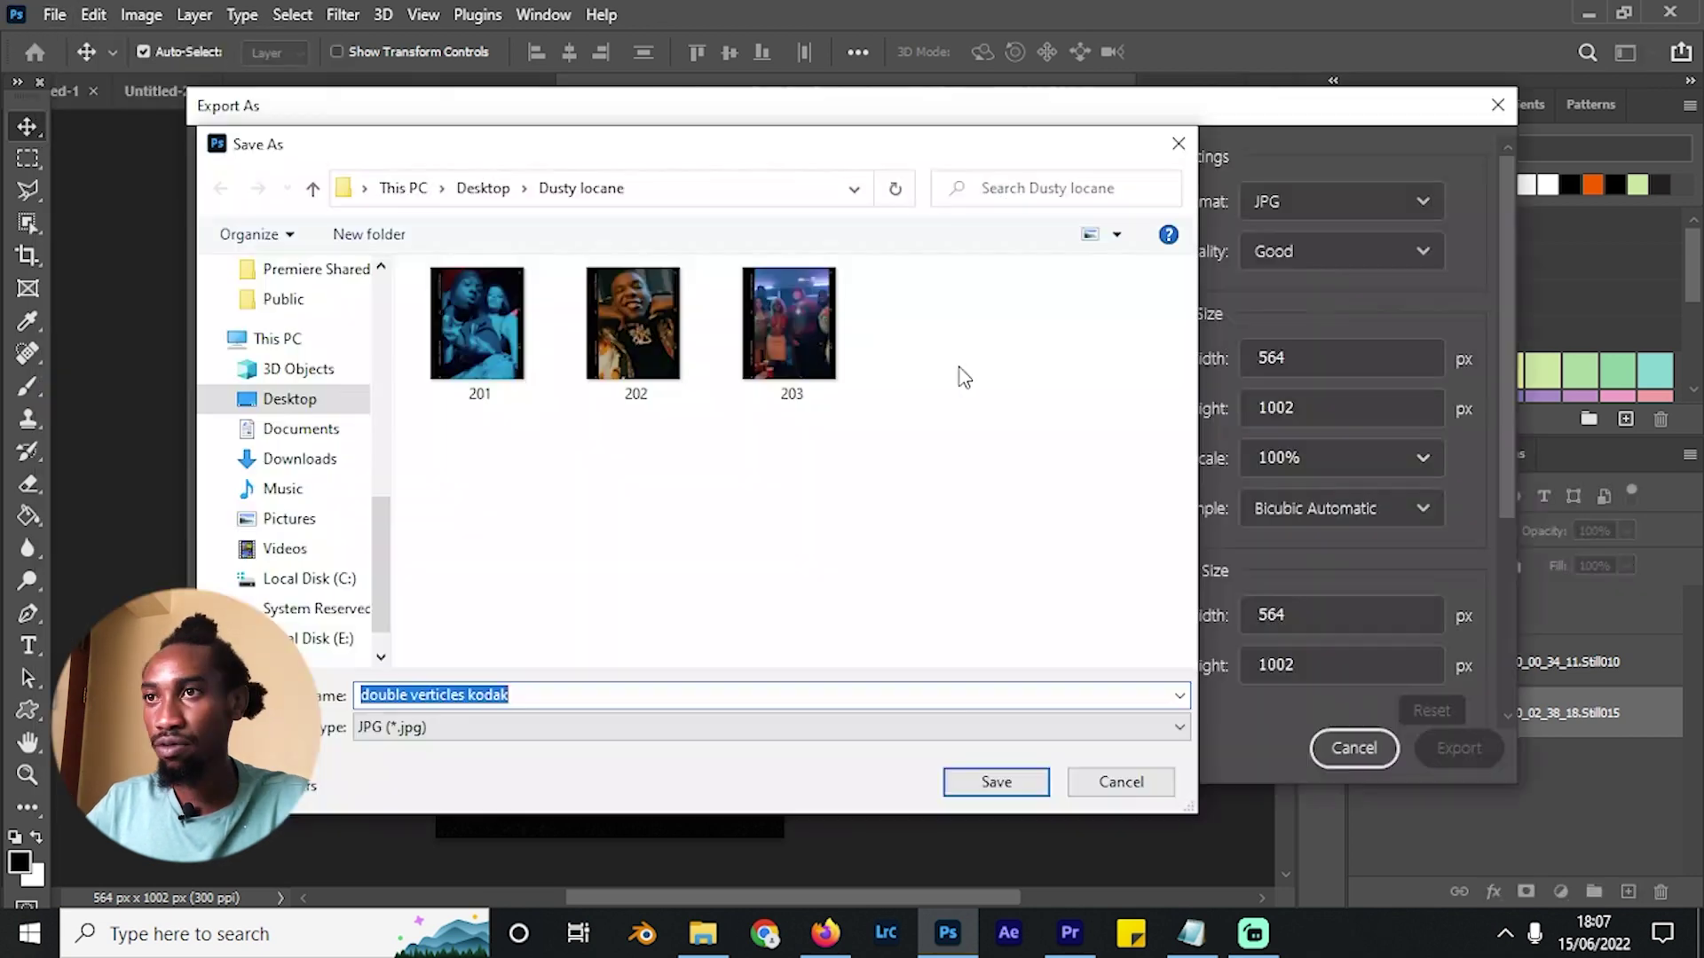
left_click(788, 324)
left_click(425, 695)
key("BackSpace")
type("4")
key("Return")
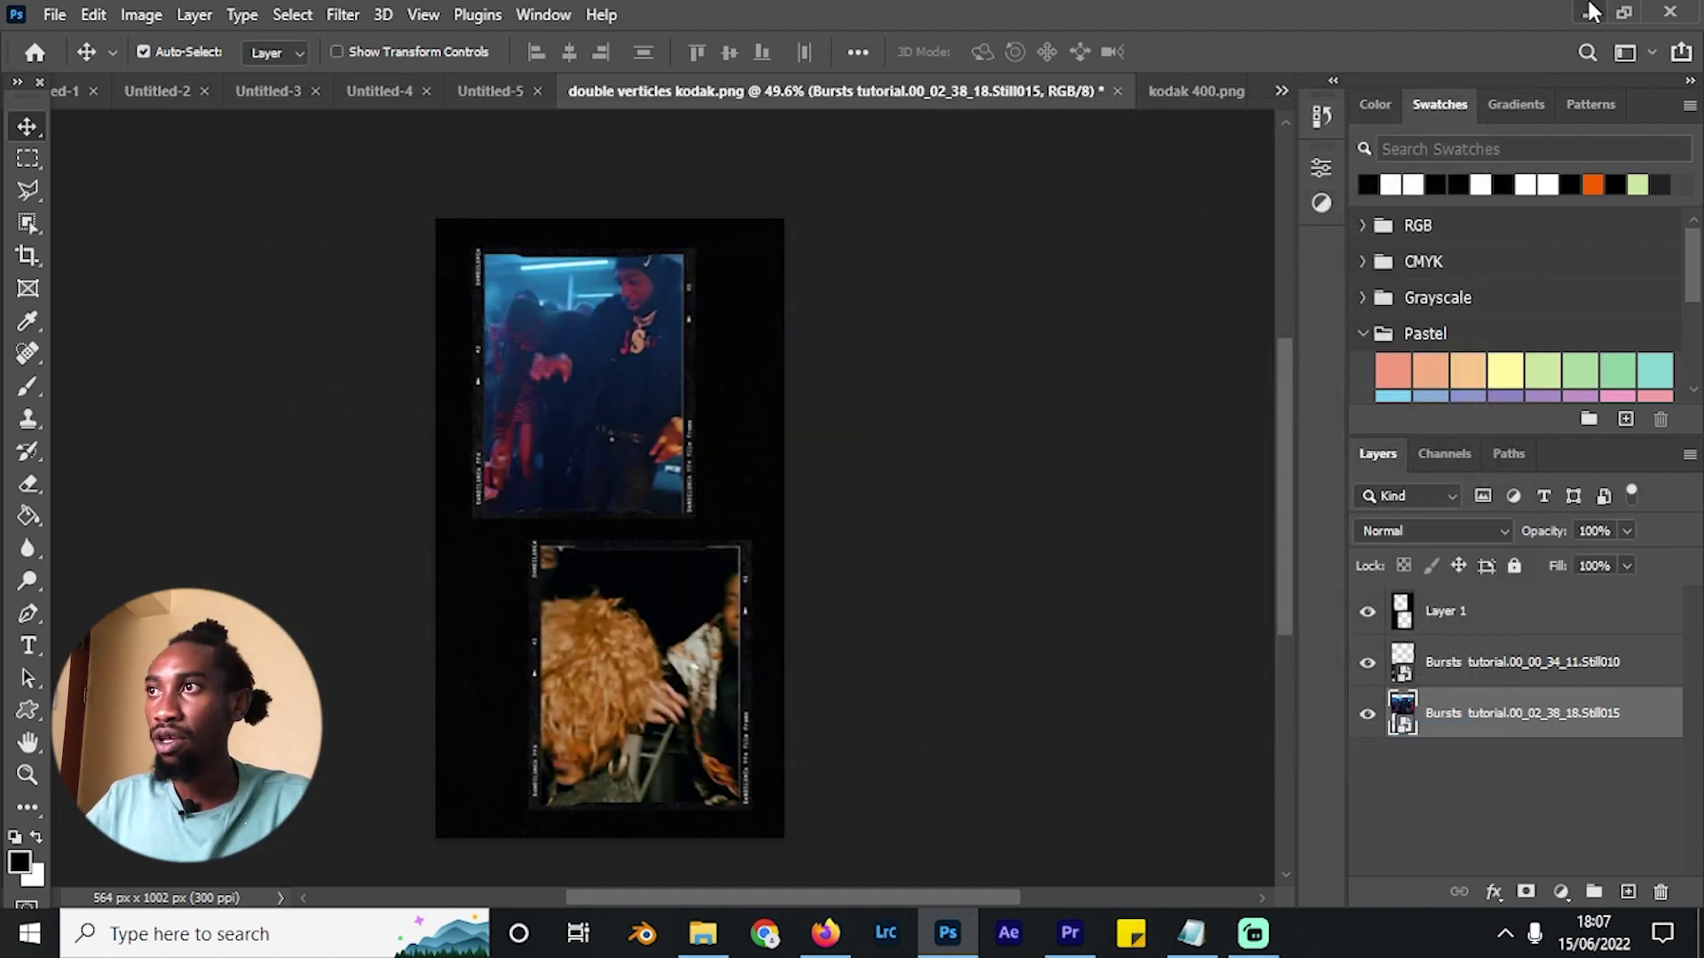
left_click(1591, 11)
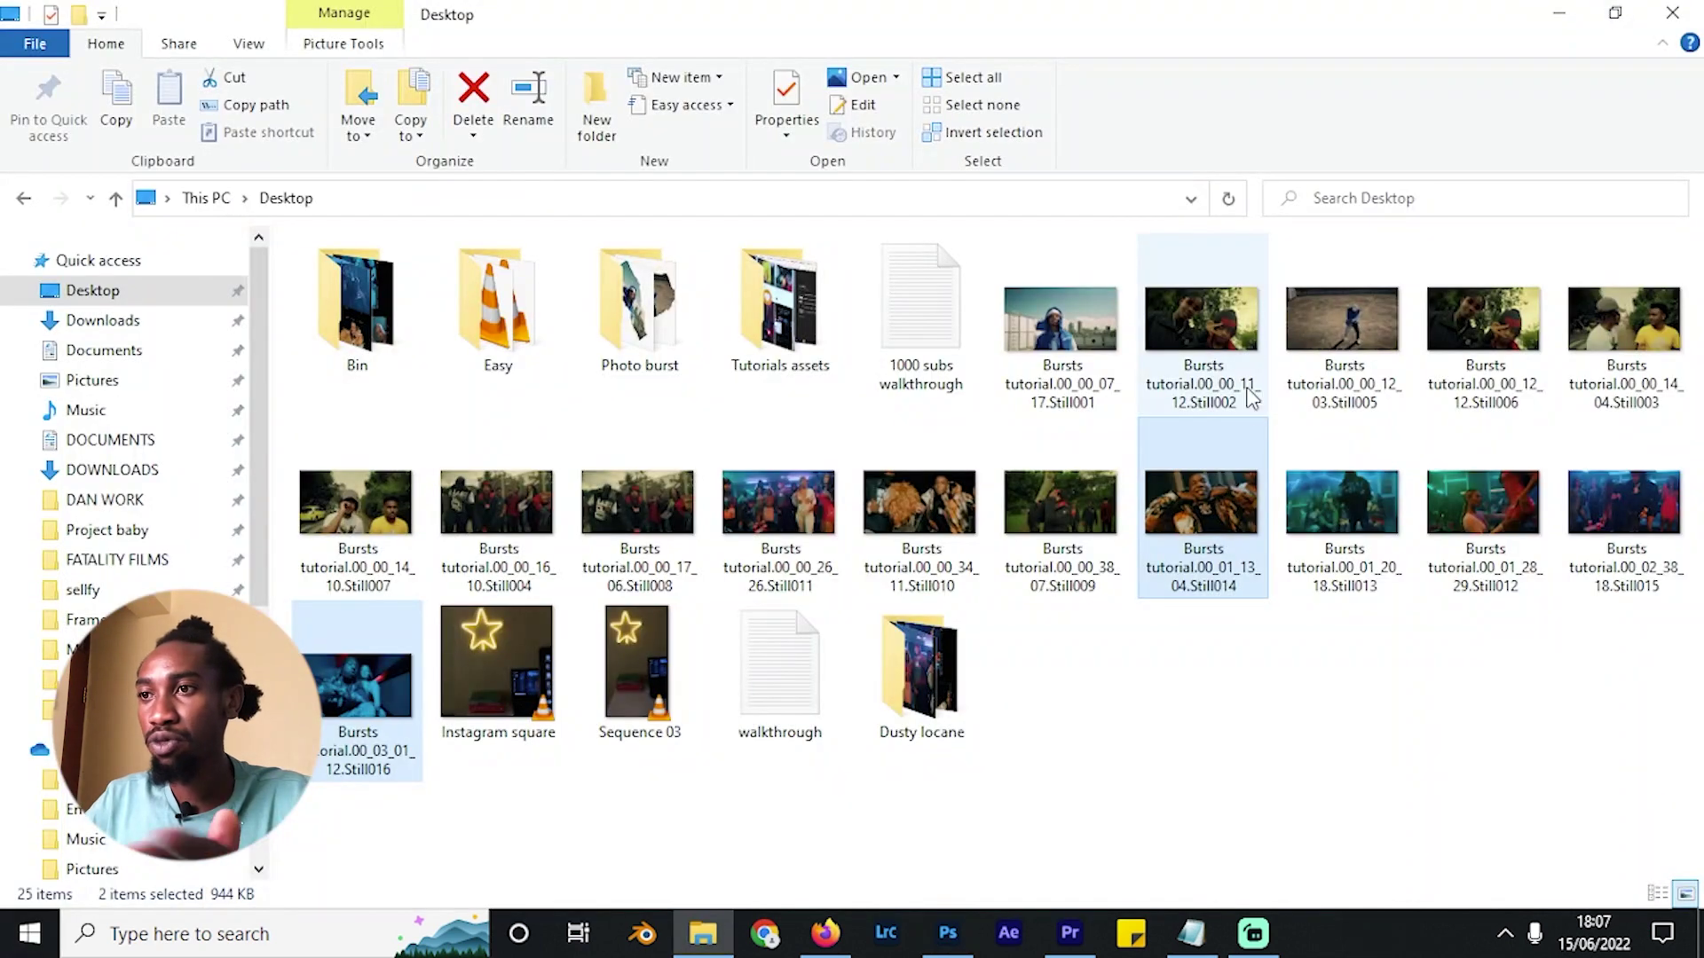
Import the Dusty locane folder into the Premiere Pro project and place its four images on V2 after the first music-video clip.
left_click_drag(922, 674, 622, 453)
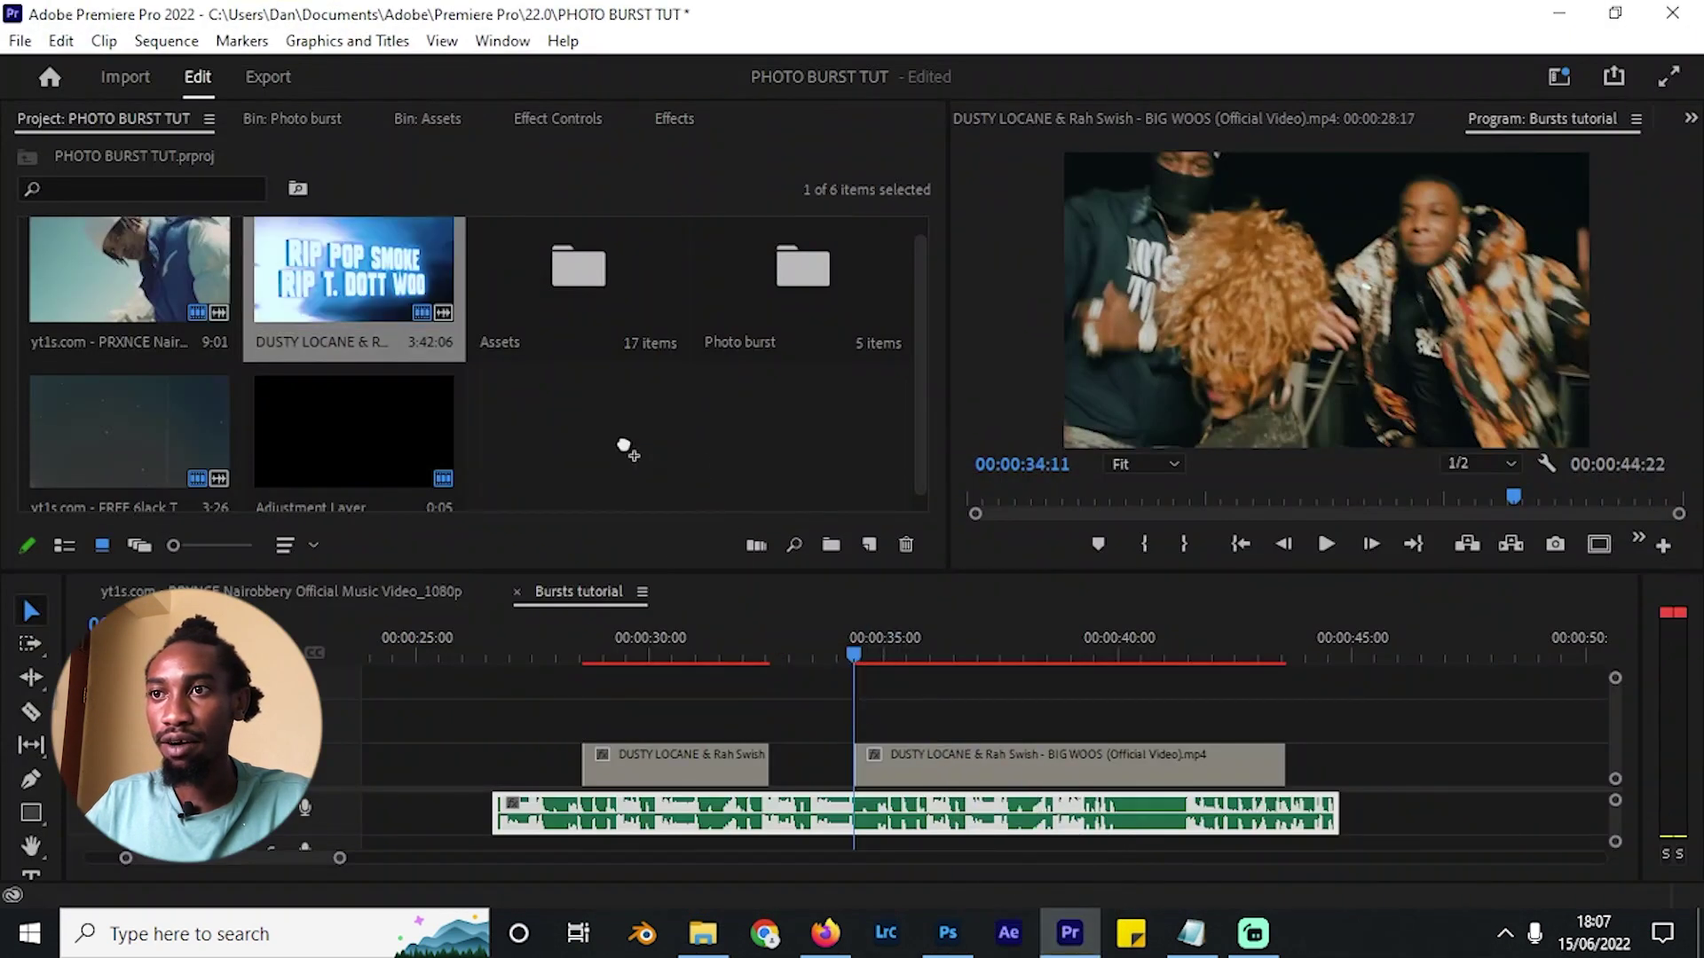
double_click(614, 449)
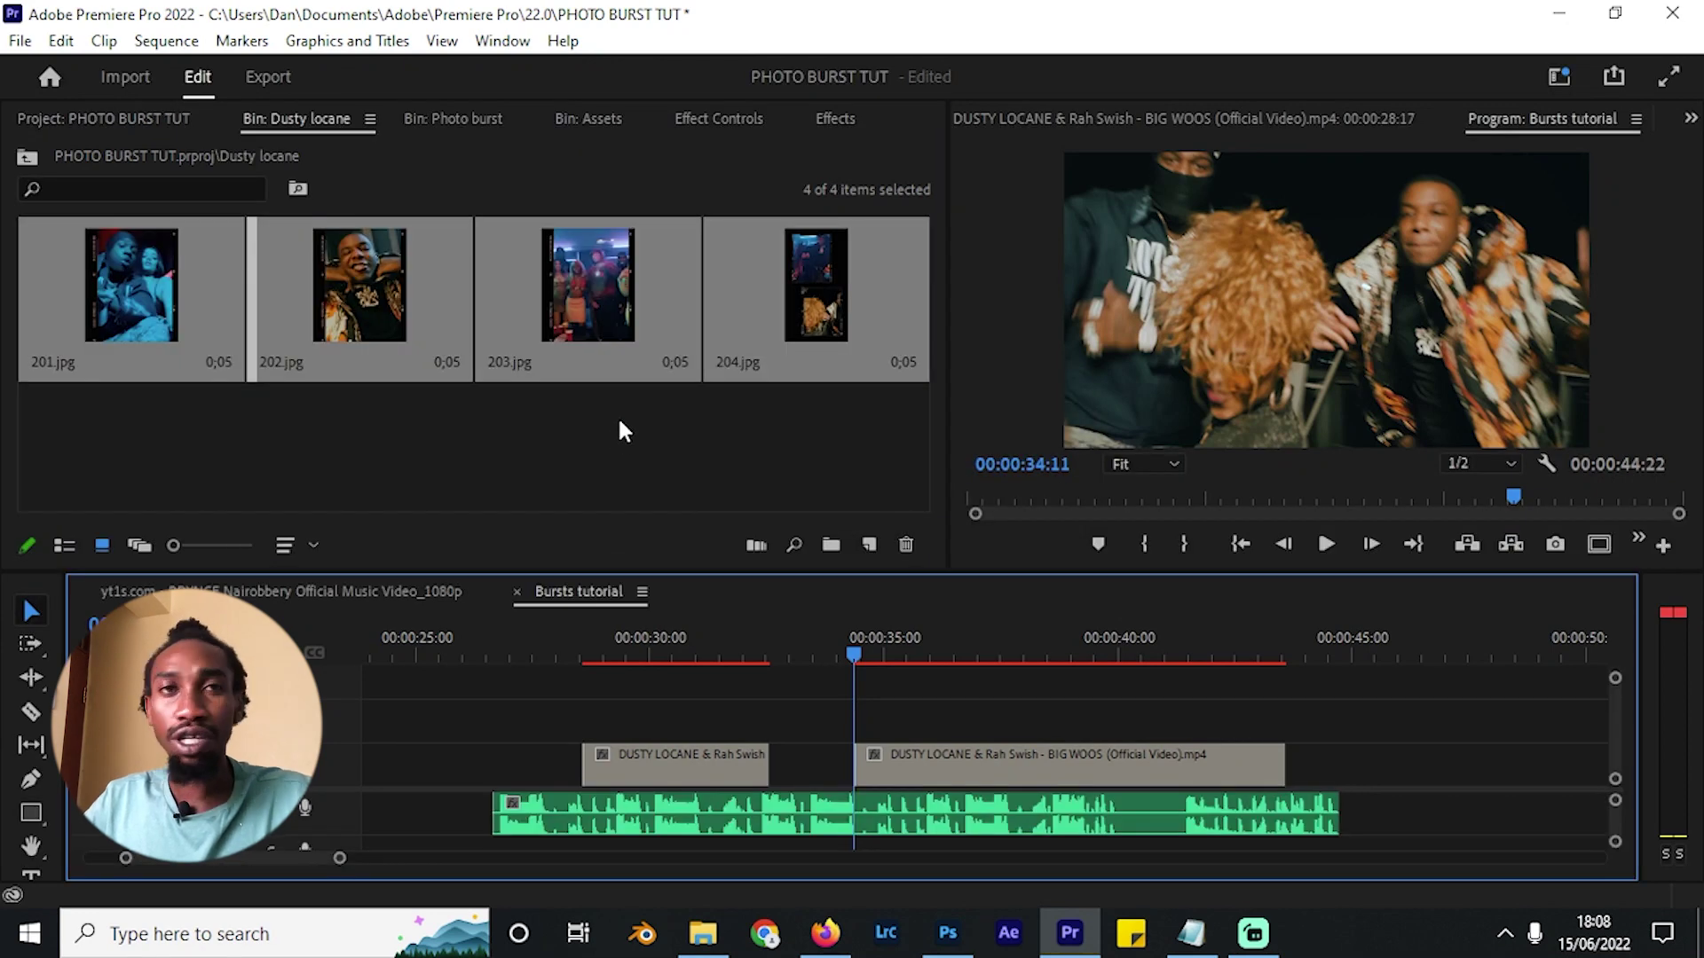
left_click_drag(334, 283, 781, 720)
scroll(749, 710, "up", 2)
scroll(833, 689, "up", 2)
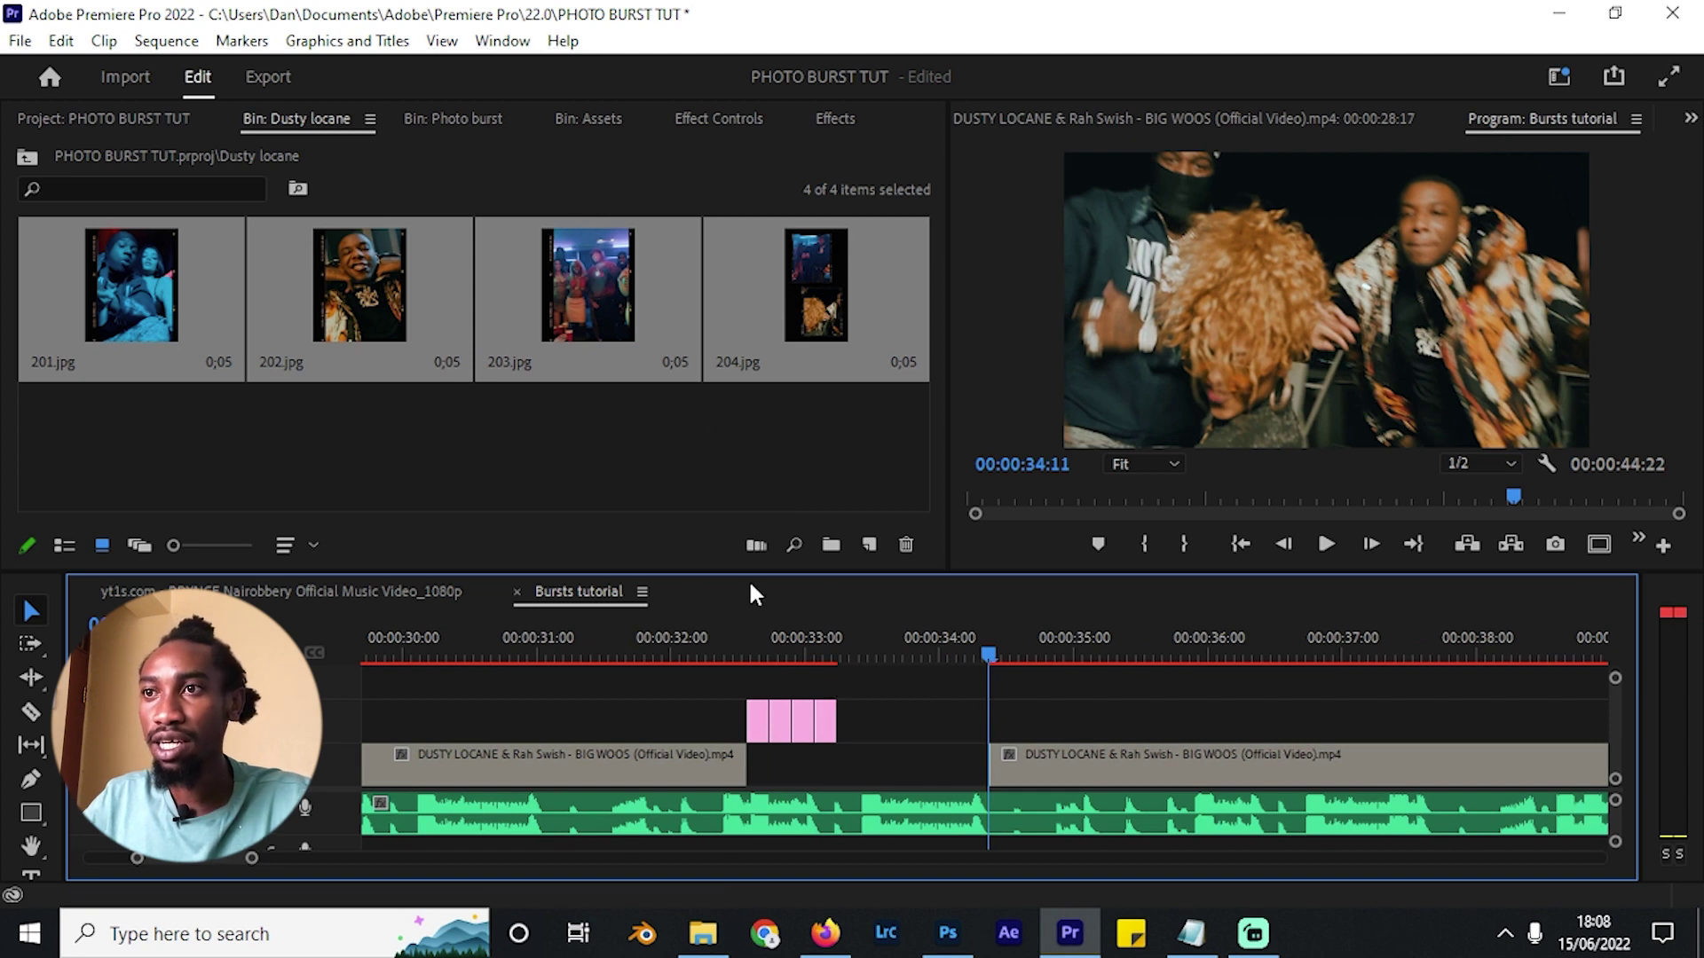
Spread images 202 to 204 across the higher video tracks and extend the durations of 201.jpg and 202.jpg.
left_click(824, 654)
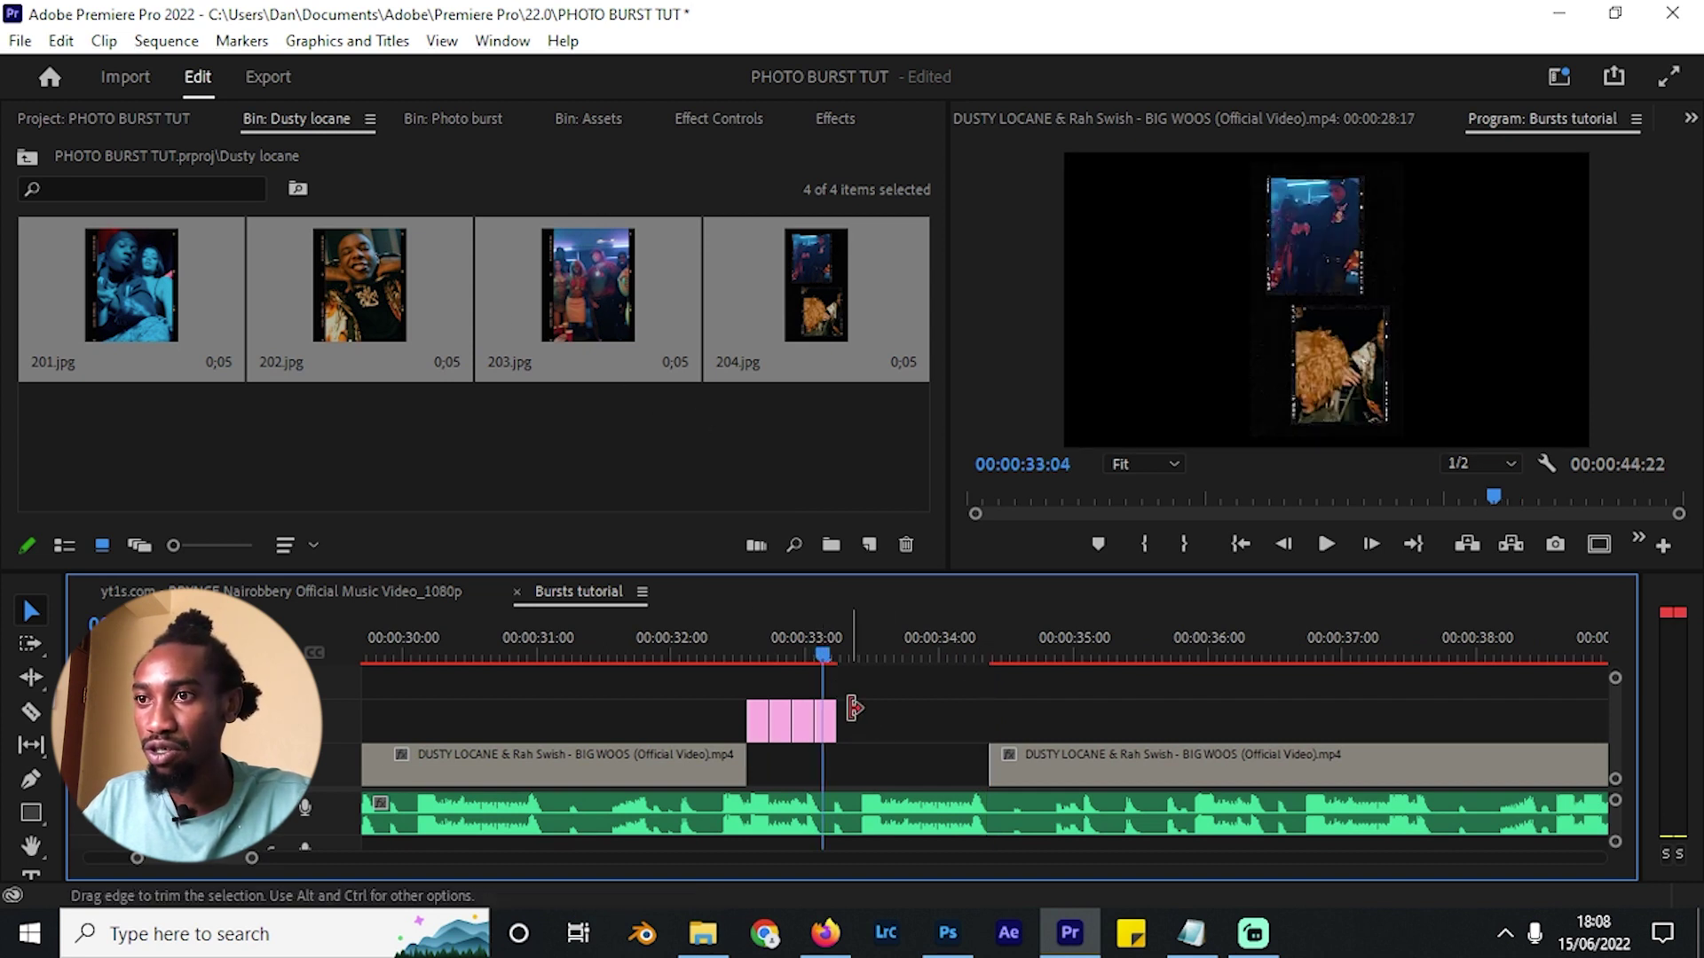
left_click_drag(826, 719, 800, 682)
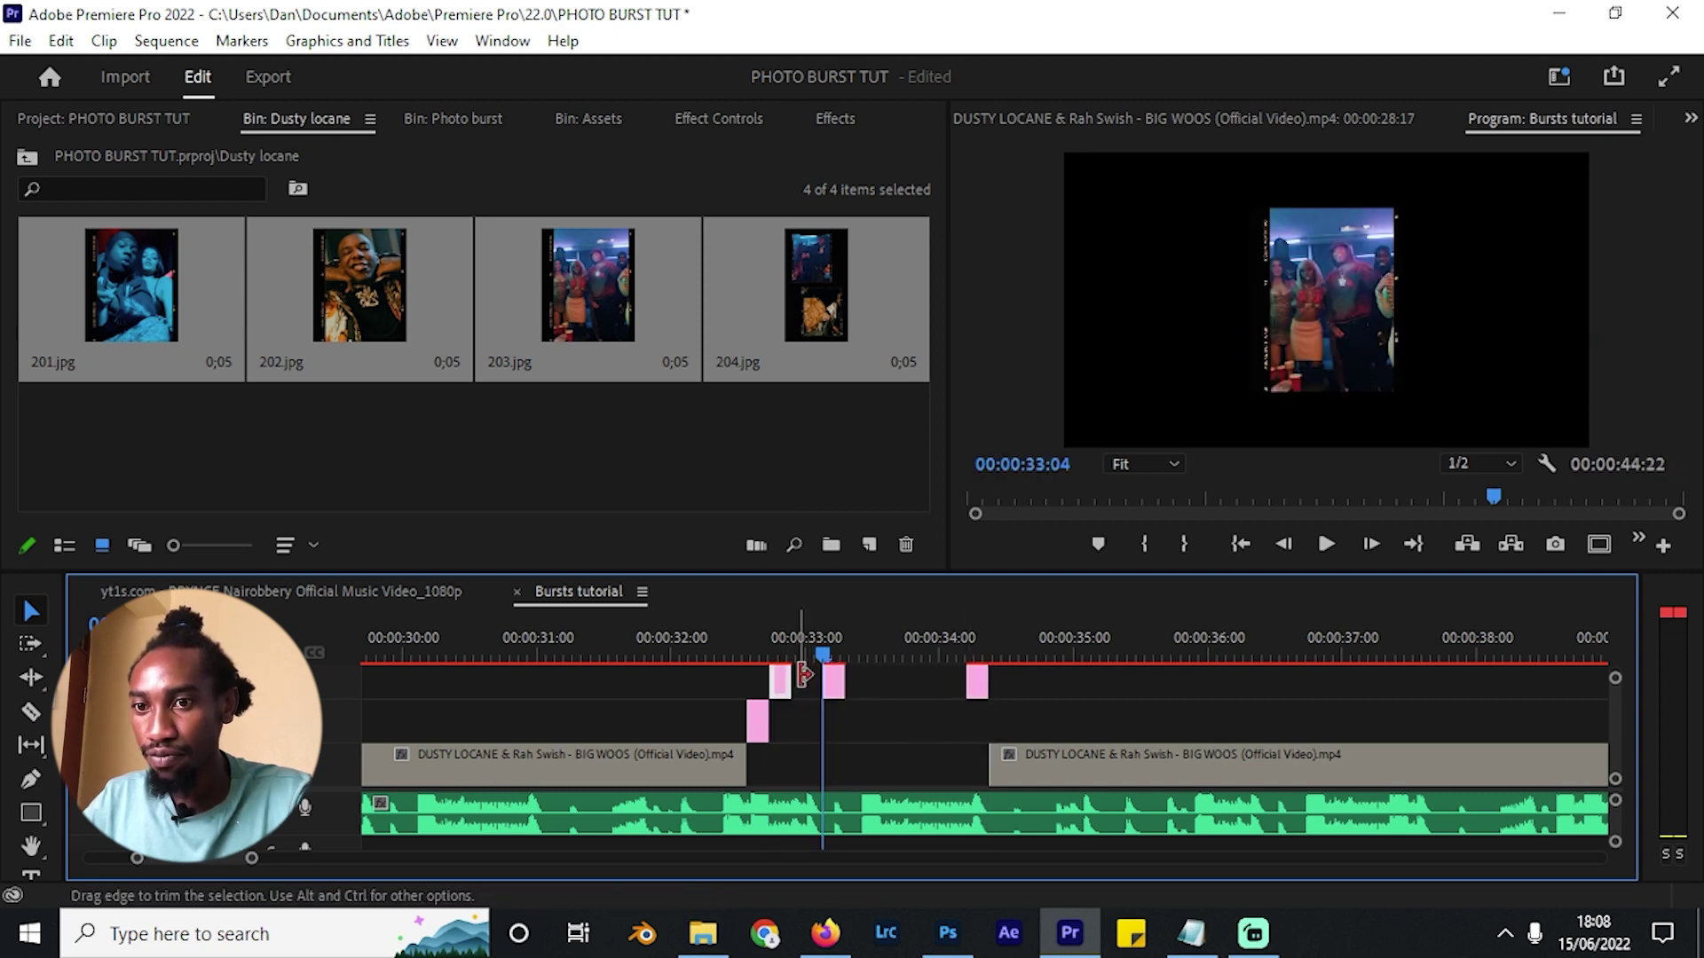
key("grave")
scroll(803, 570, "up", 3)
left_click_drag(640, 579, 833, 589)
left_click_drag(747, 525, 750, 466)
left_click_drag(673, 527, 805, 527)
Stagger the four images so each starts five frames after the previous one, beginning at 00:00:32:17, and align all their ends.
left_click(588, 174)
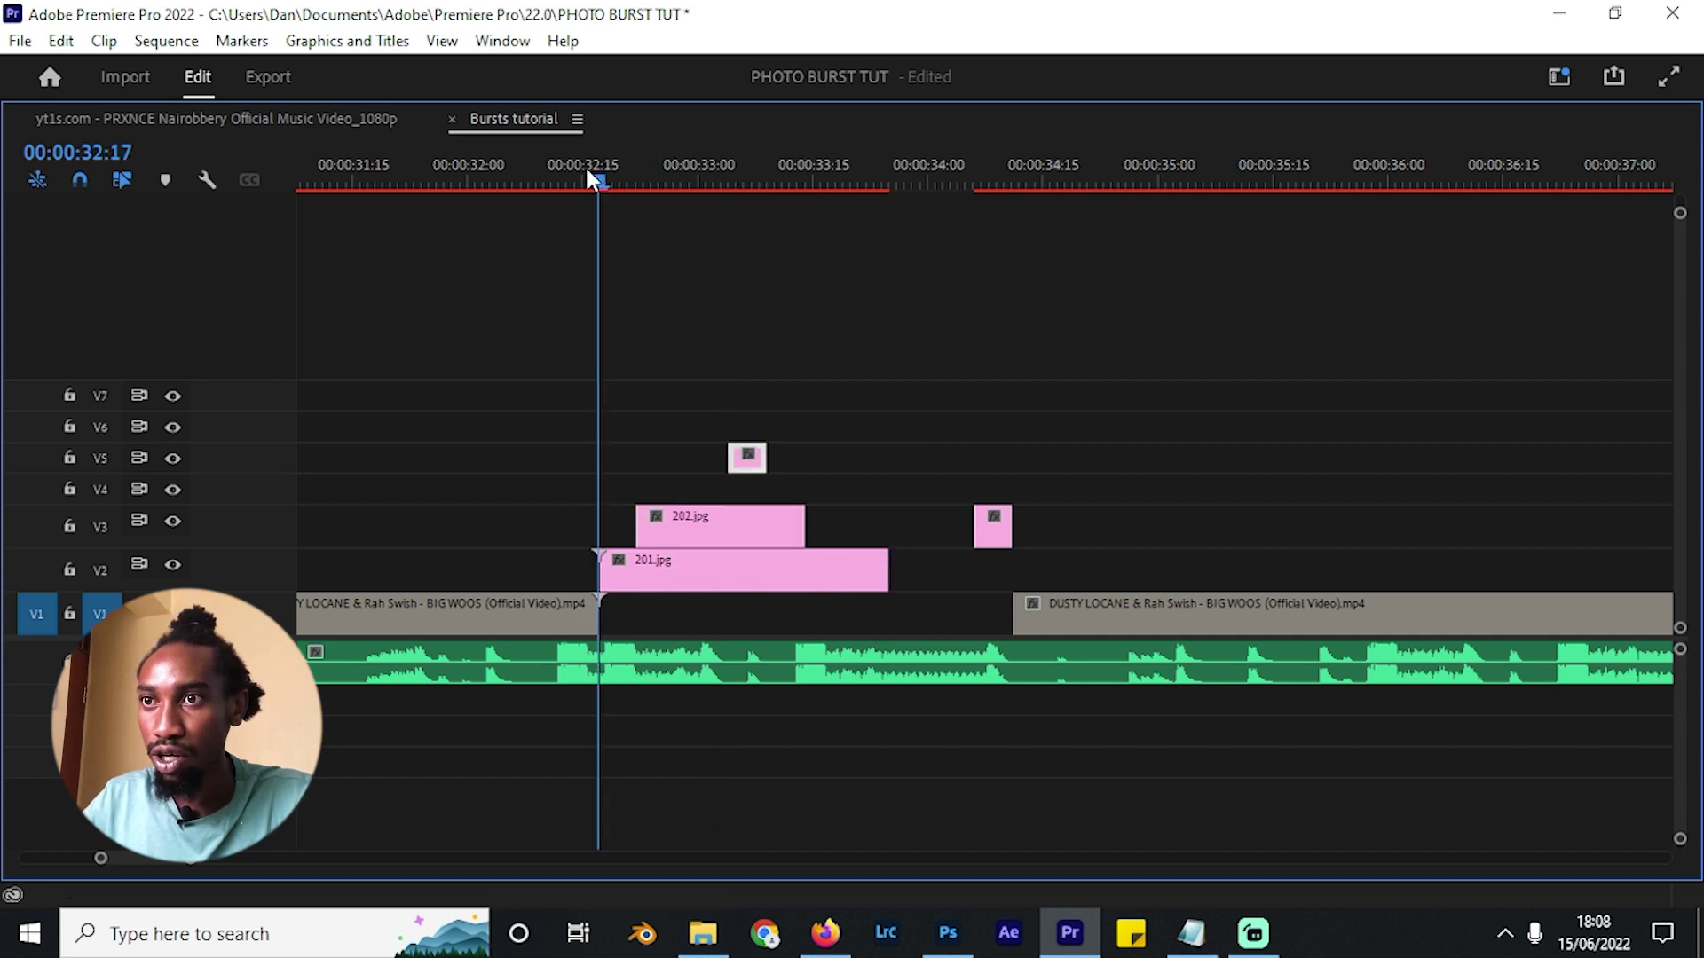
key("shift+Right")
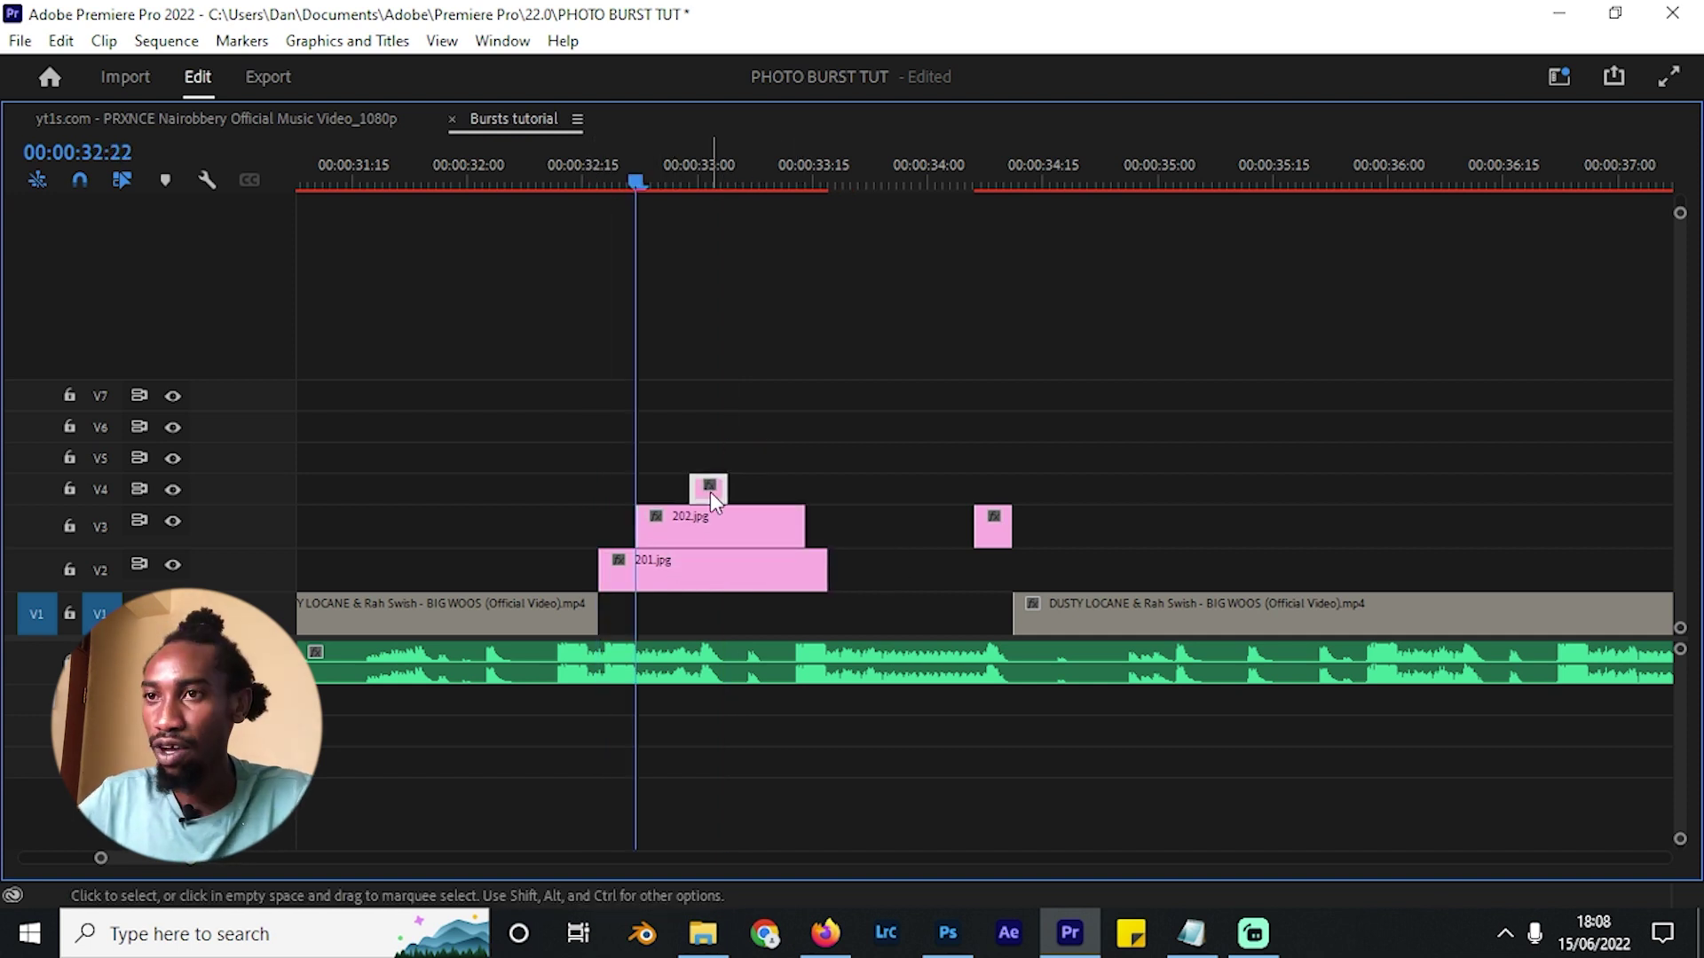
key("shift+Right")
left_click_drag(710, 491, 695, 491)
left_click_drag(711, 491, 782, 493)
left_click_drag(996, 538, 741, 468)
key("shift+Right")
left_click_drag(804, 522, 781, 568)
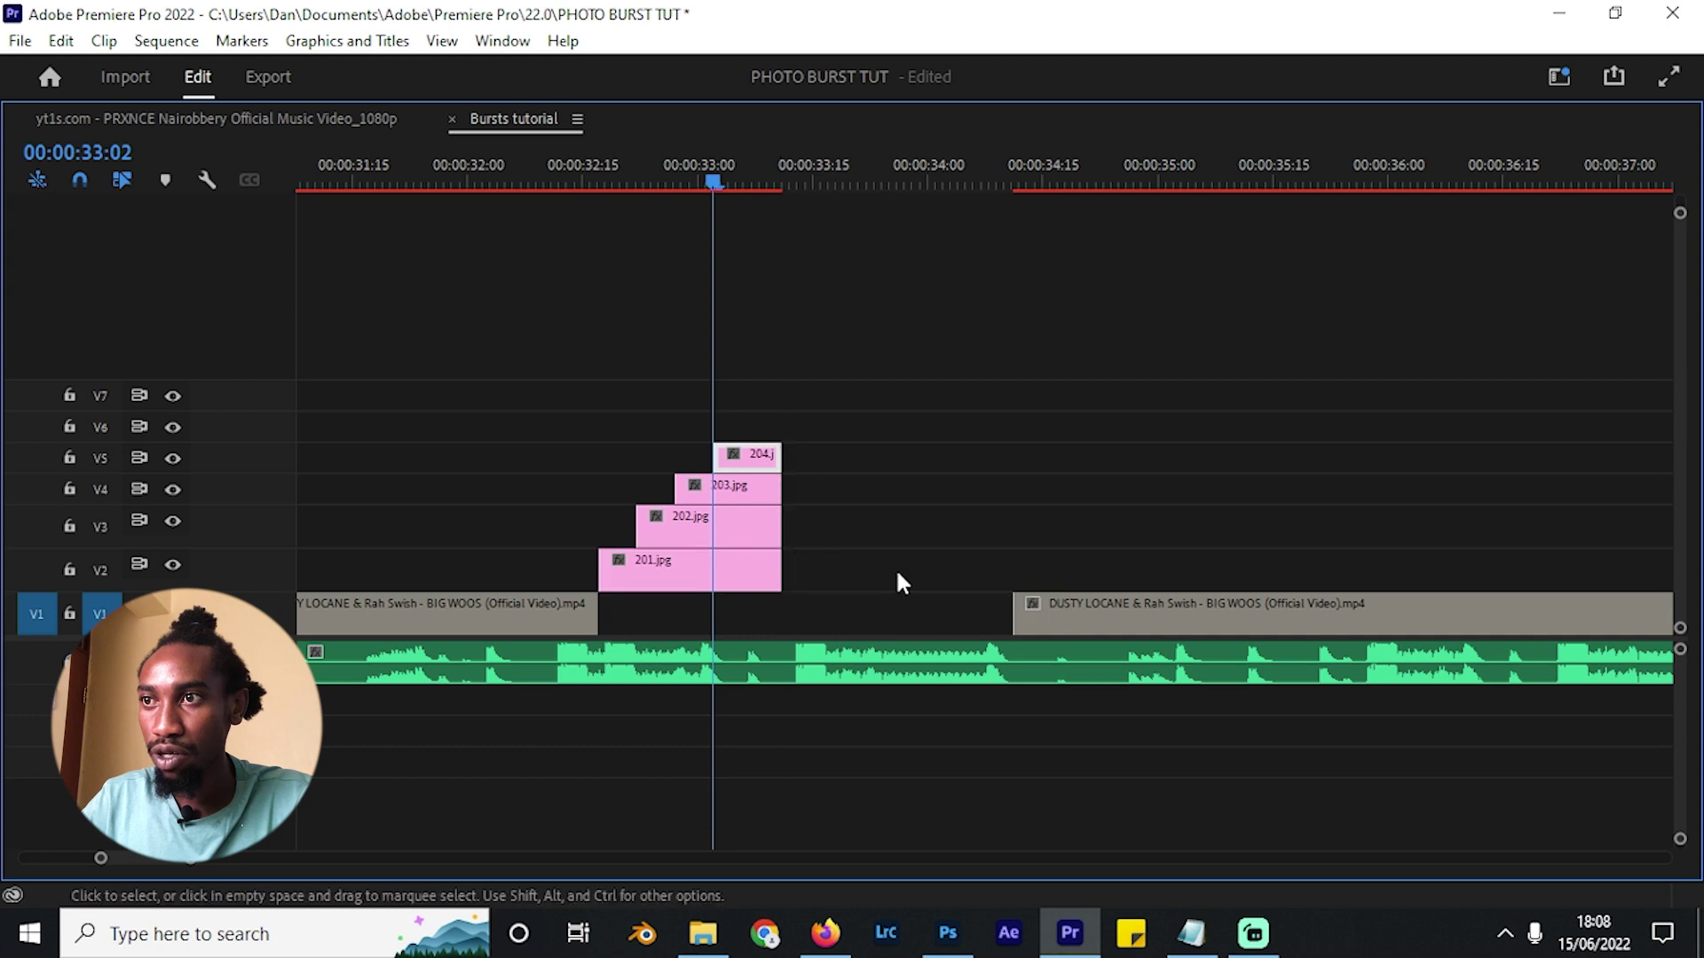
Move the second DUSTY LOCANE video clip back so it starts right where the image stack ends.
left_click_drag(1050, 600, 812, 604)
key("grave")
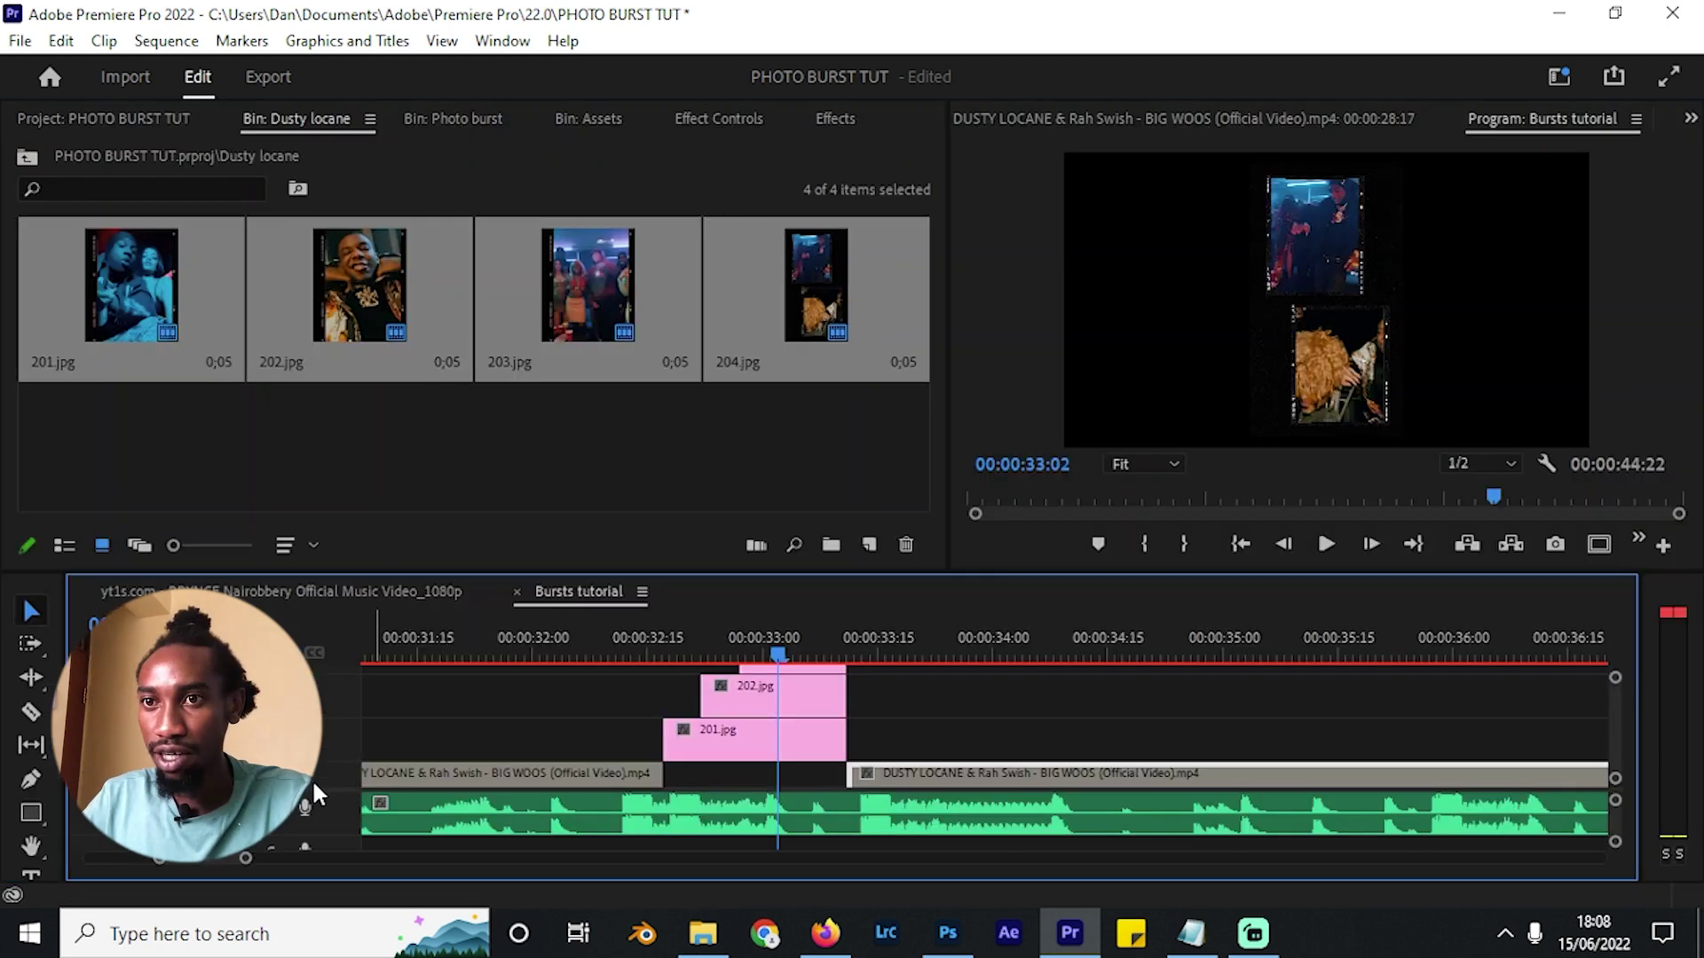
left_click_drag(327, 792, 327, 817)
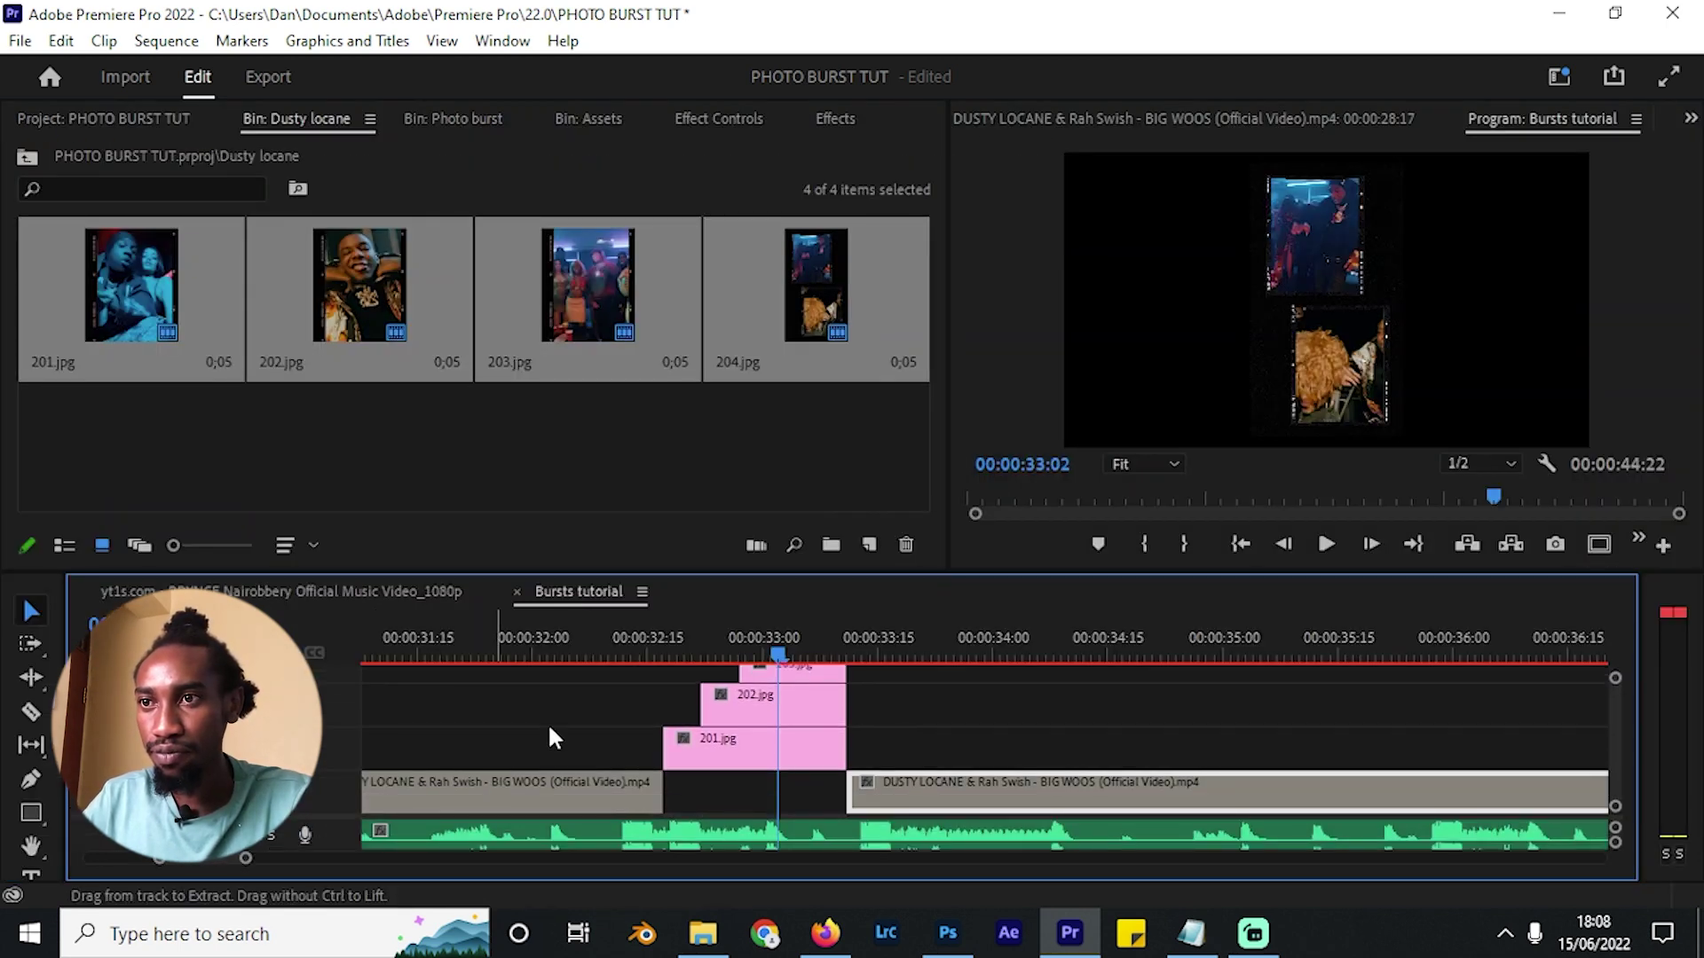
Set 201.jpg's scale to 149 and rotation to 18°, and place it at position 973.7, 522.4.
left_click(578, 659)
left_click_drag(585, 662, 877, 689)
left_click_drag(861, 694, 699, 687)
left_click(707, 760)
left_click(718, 119)
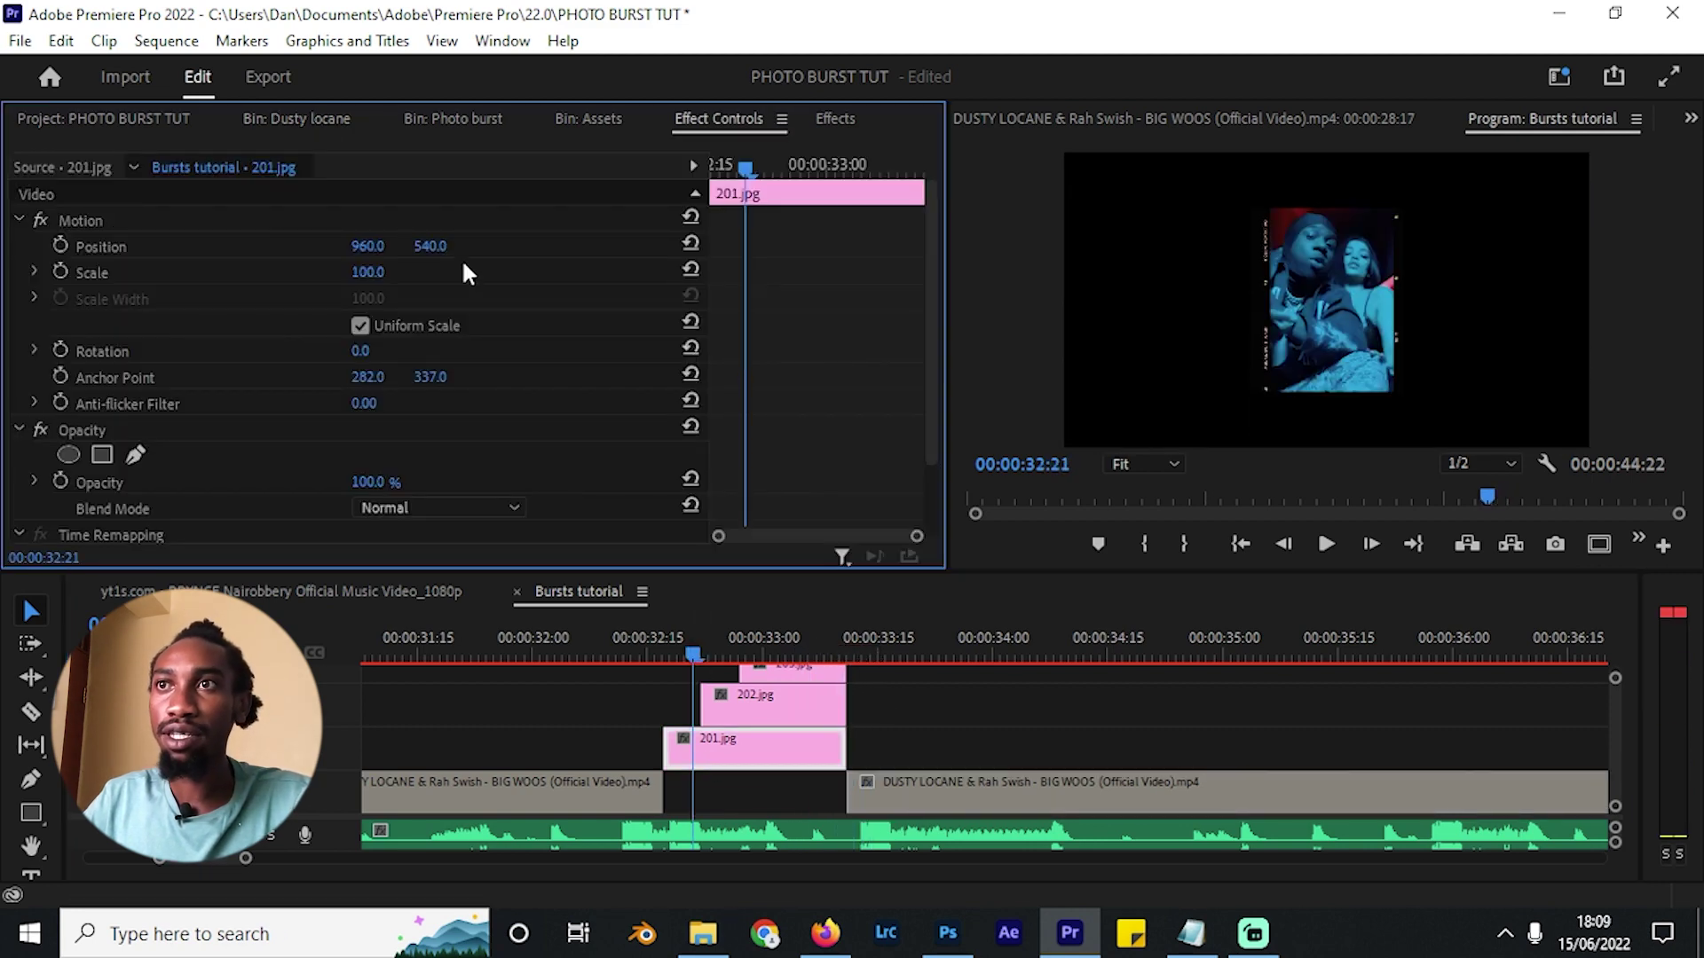
left_click(139, 226)
left_click_drag(367, 272, 492, 246)
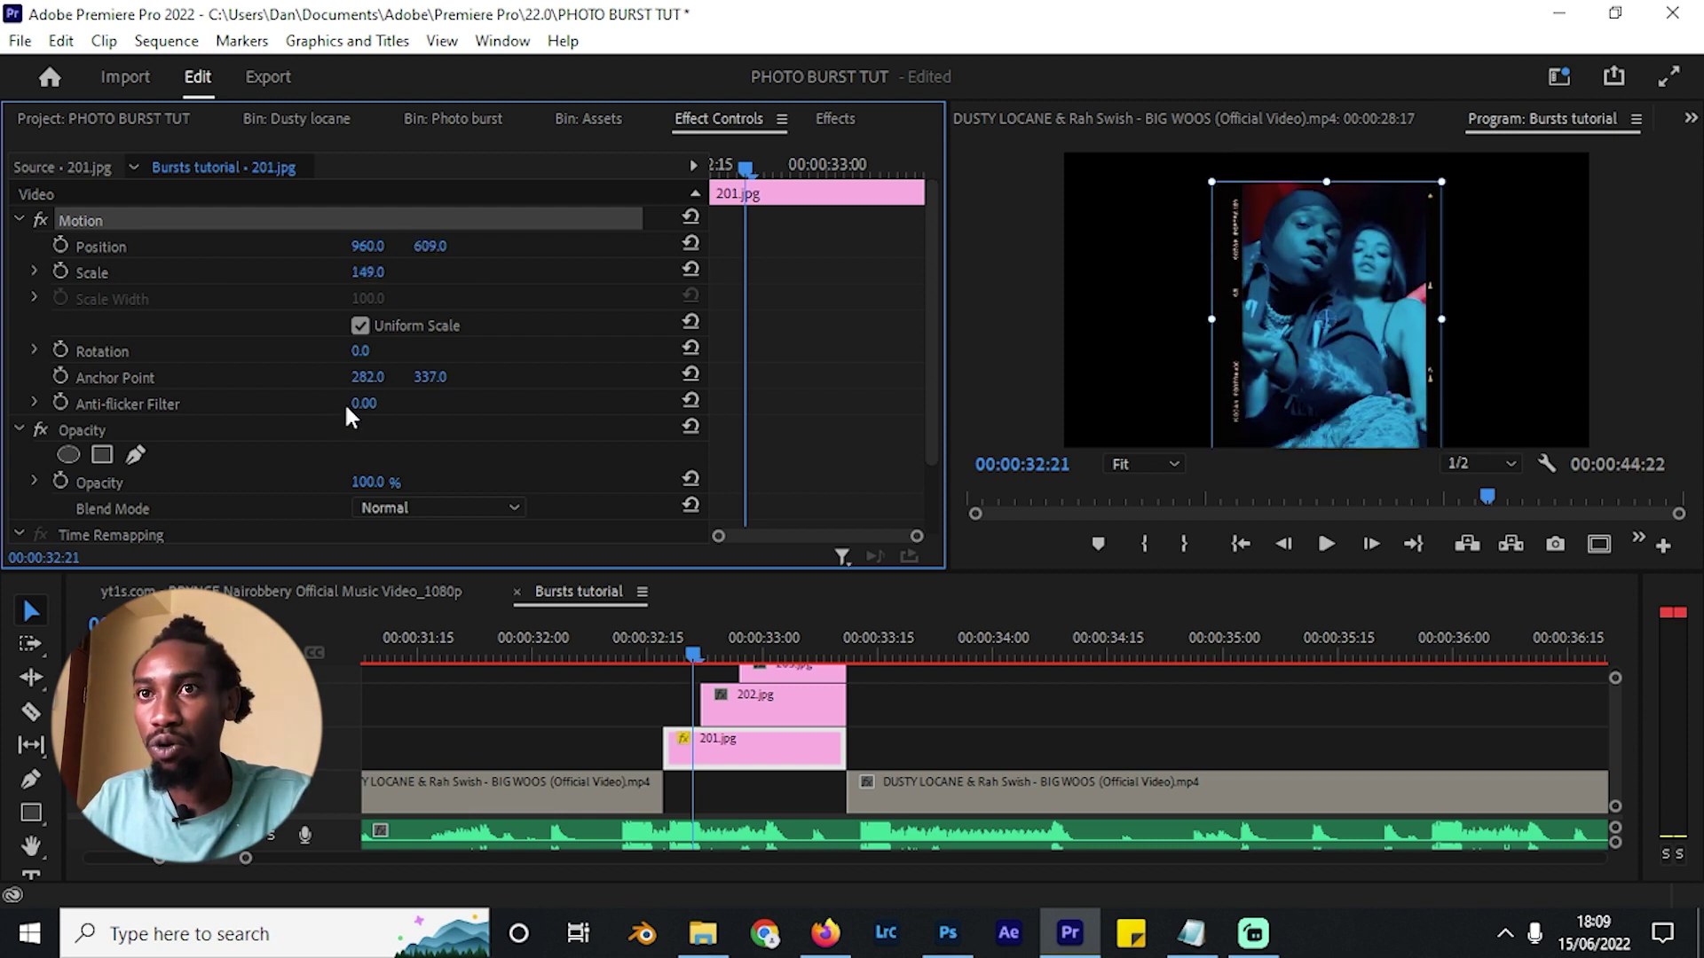
left_click_drag(362, 351, 378, 351)
left_click_drag(1382, 292, 1386, 268)
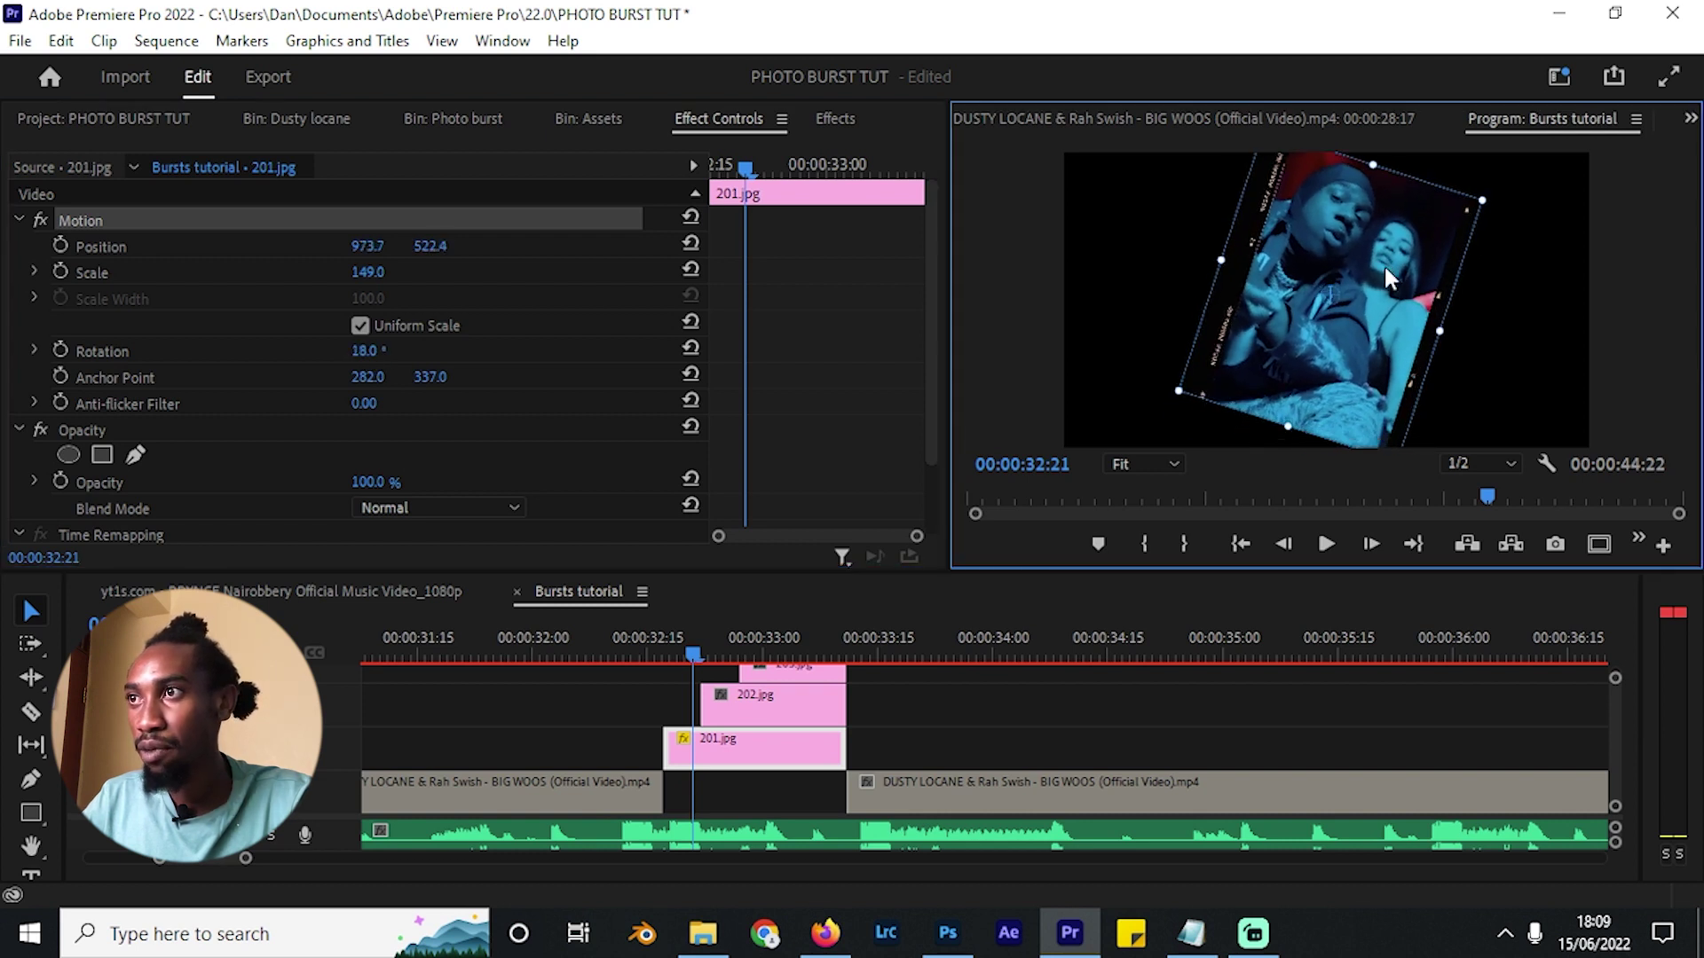
Scale 202.jpg to 126 and move it toward the lower left of the frame, beside the rotated 201.jpg.
left_click_drag(708, 655, 719, 653)
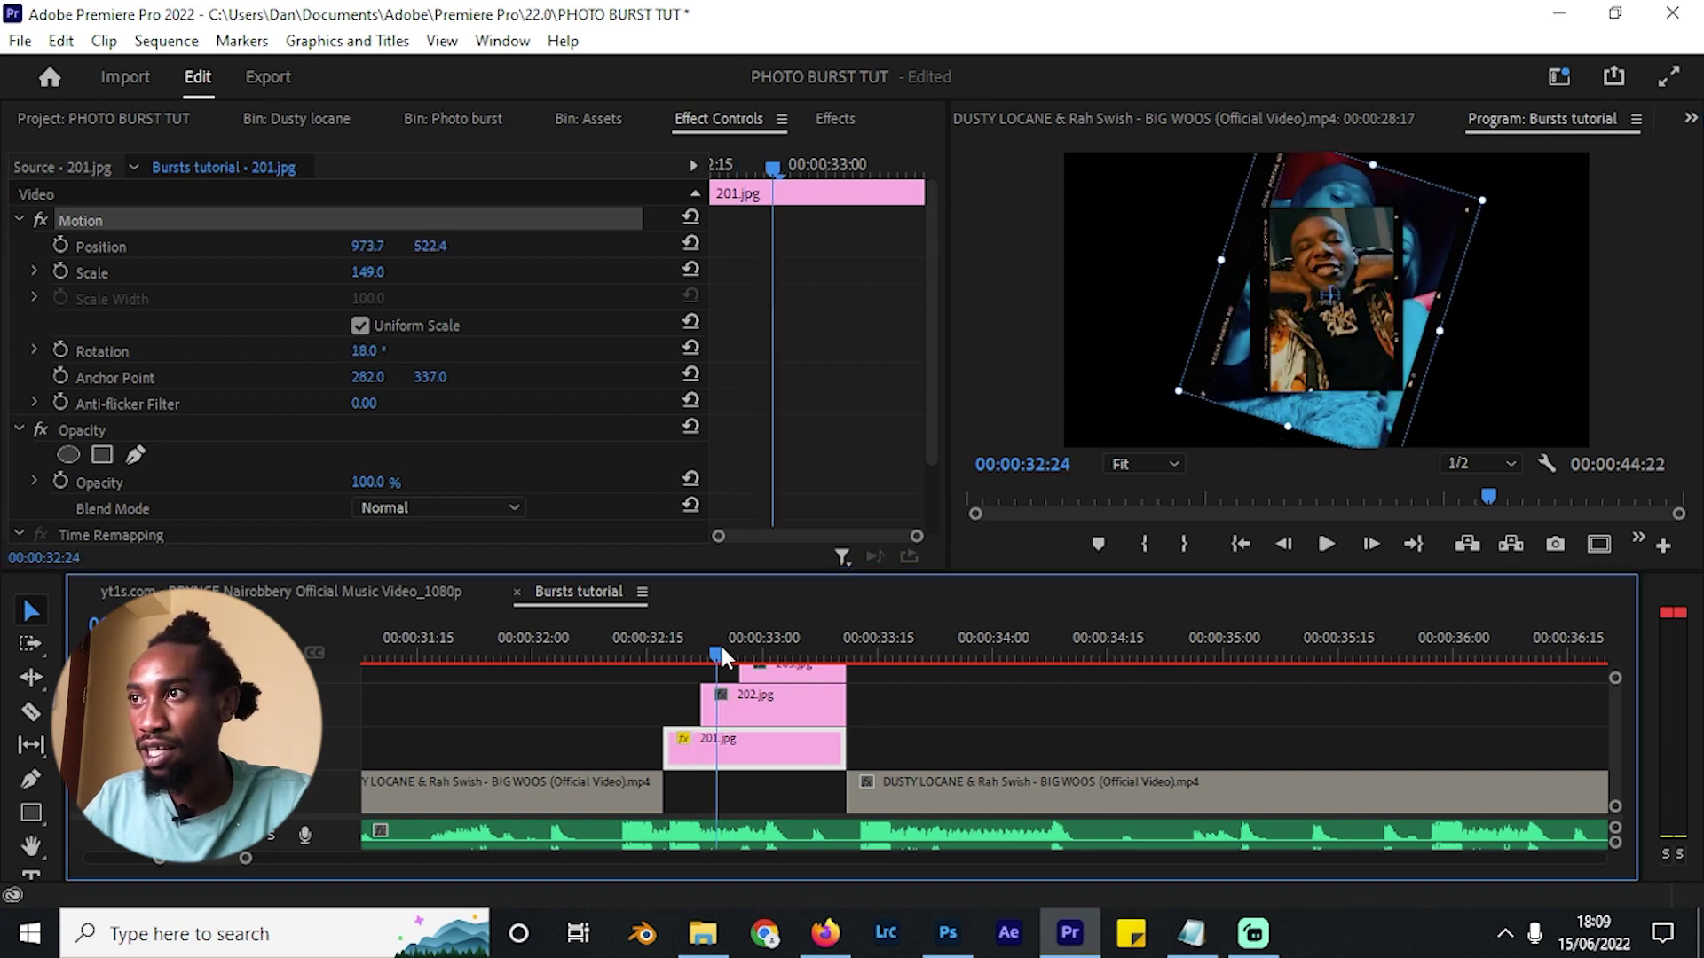
left_click(731, 693)
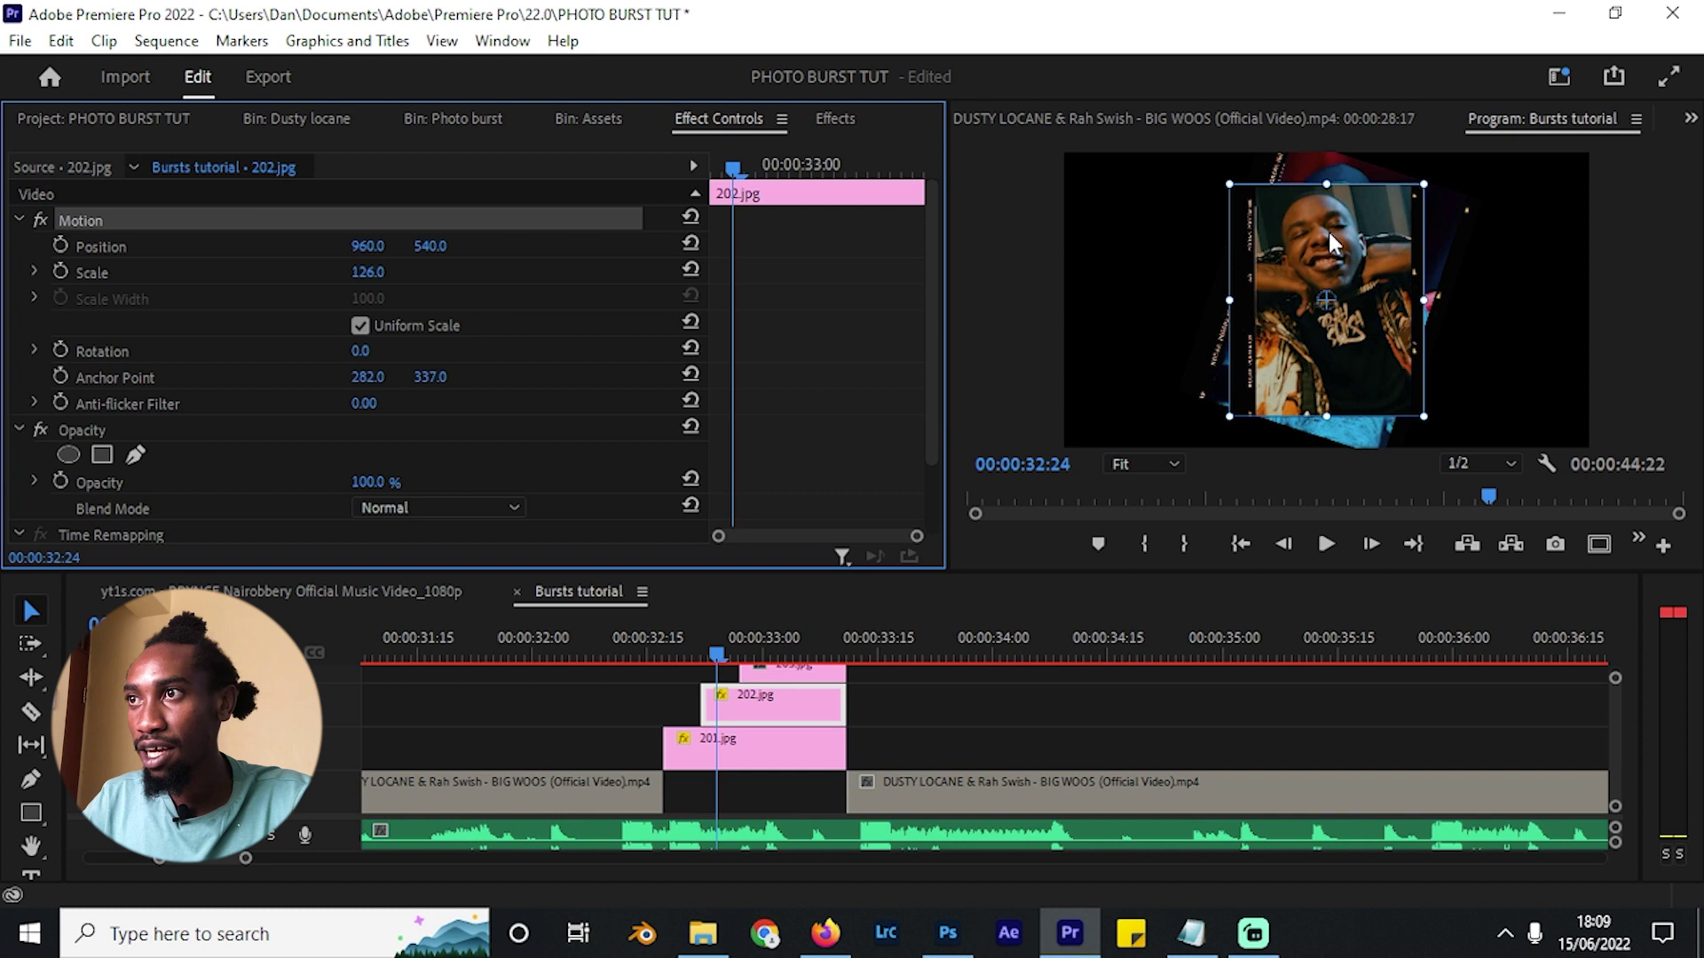
left_click_drag(1330, 234, 1215, 270)
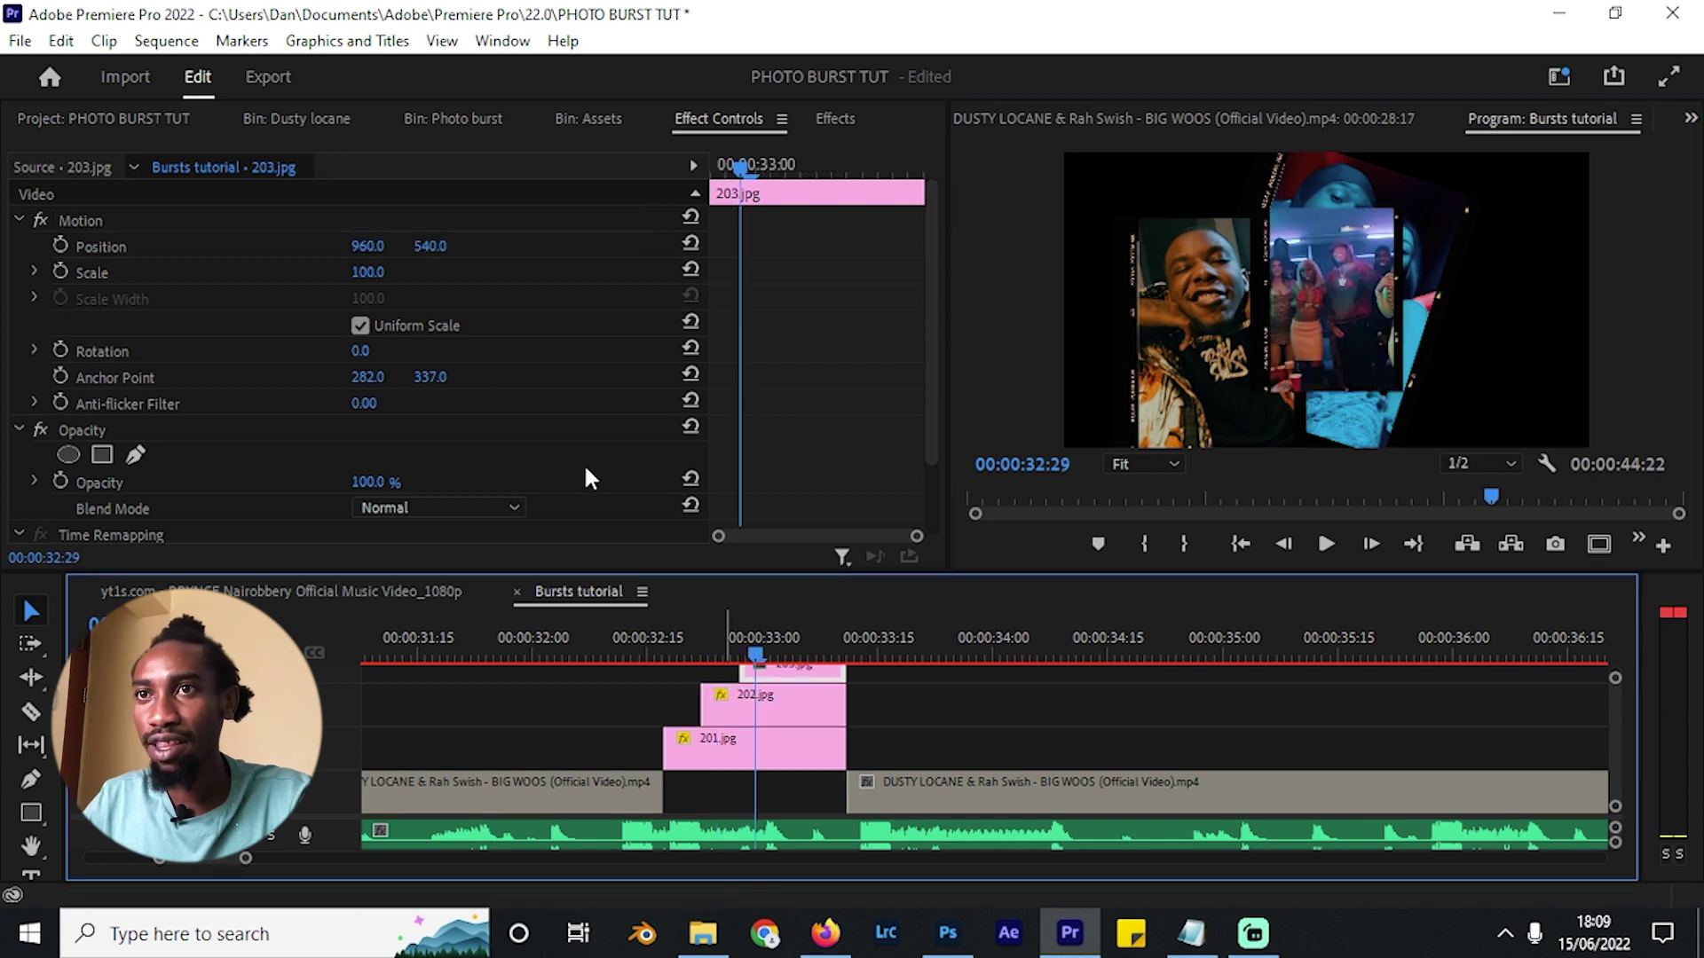
Set 203.jpg's scale to 180 and rotation to 2°, and shift it right and slightly up in the frame.
left_click_drag(359, 277, 396, 277)
mouse_move(360, 352)
left_mouse_down()
mouse_move(335, 352)
mouse_move(408, 352)
mouse_move(362, 353)
left_mouse_up()
mouse_move(365, 274)
left_mouse_down()
mouse_move(348, 273)
mouse_move(404, 273)
mouse_move(381, 273)
left_mouse_up()
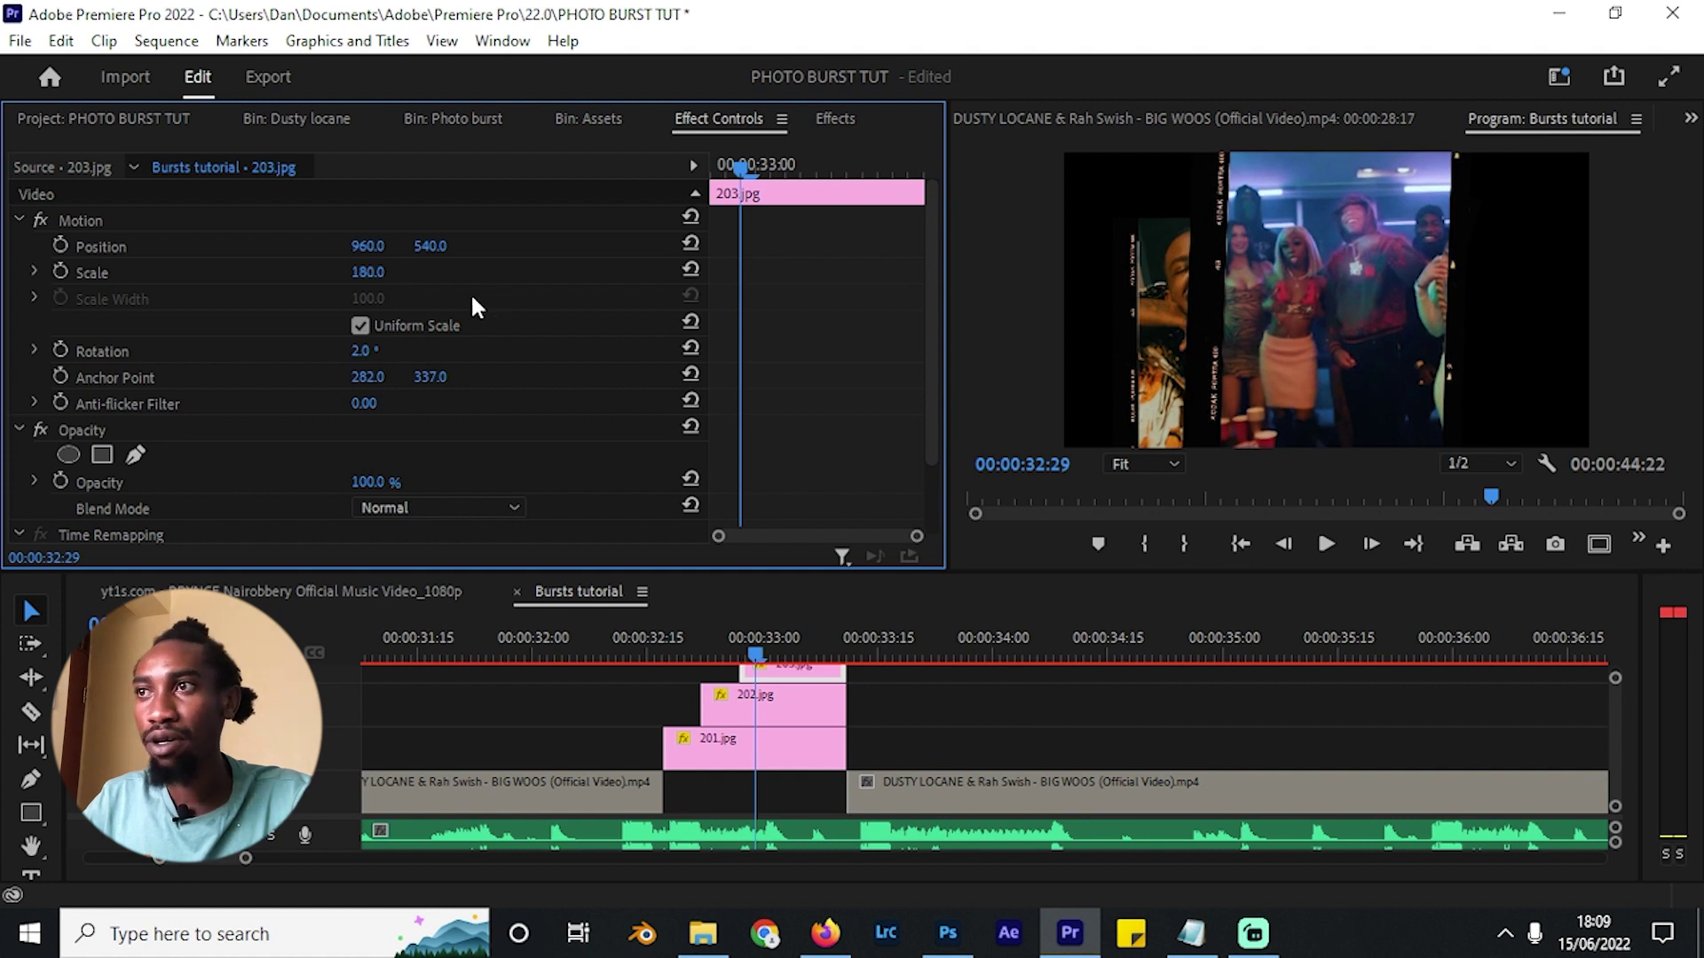
left_click(182, 220)
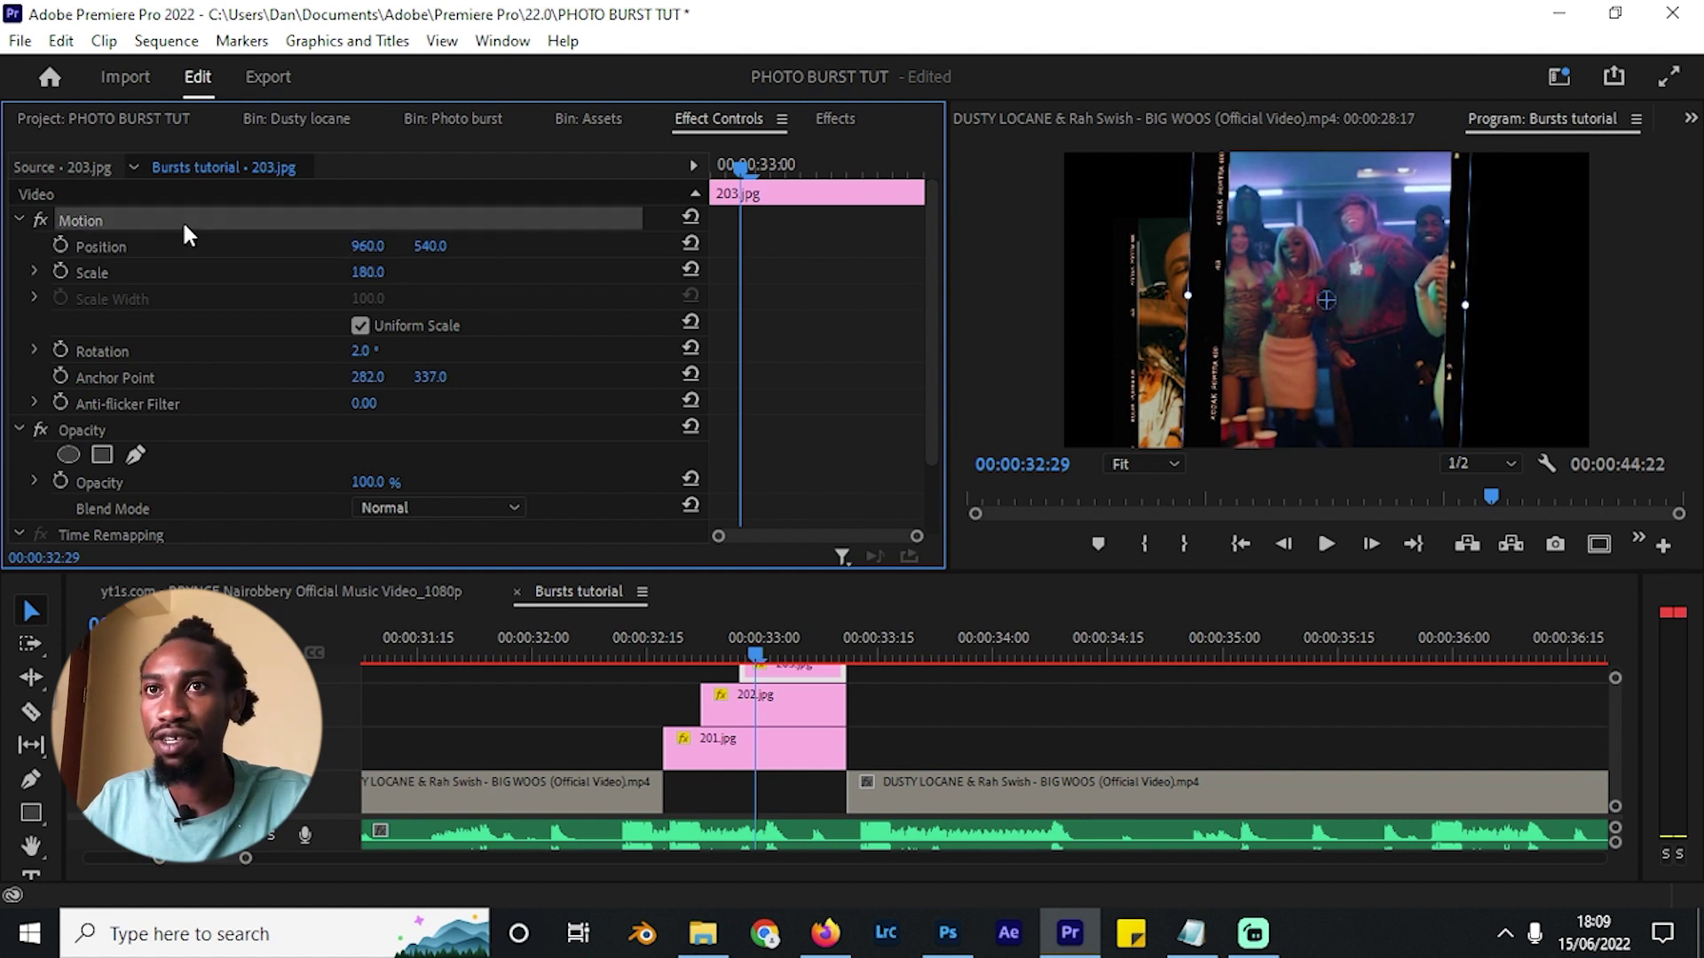
mouse_move(1335, 223)
left_mouse_down()
mouse_move(1386, 204)
mouse_move(1455, 211)
mouse_move(1355, 200)
left_mouse_up()
Set 204.jpg's scale to 157 and its position to 908, 407.
left_click_drag(769, 642, 792, 643)
scroll(830, 723, "up", 2)
left_click(827, 715)
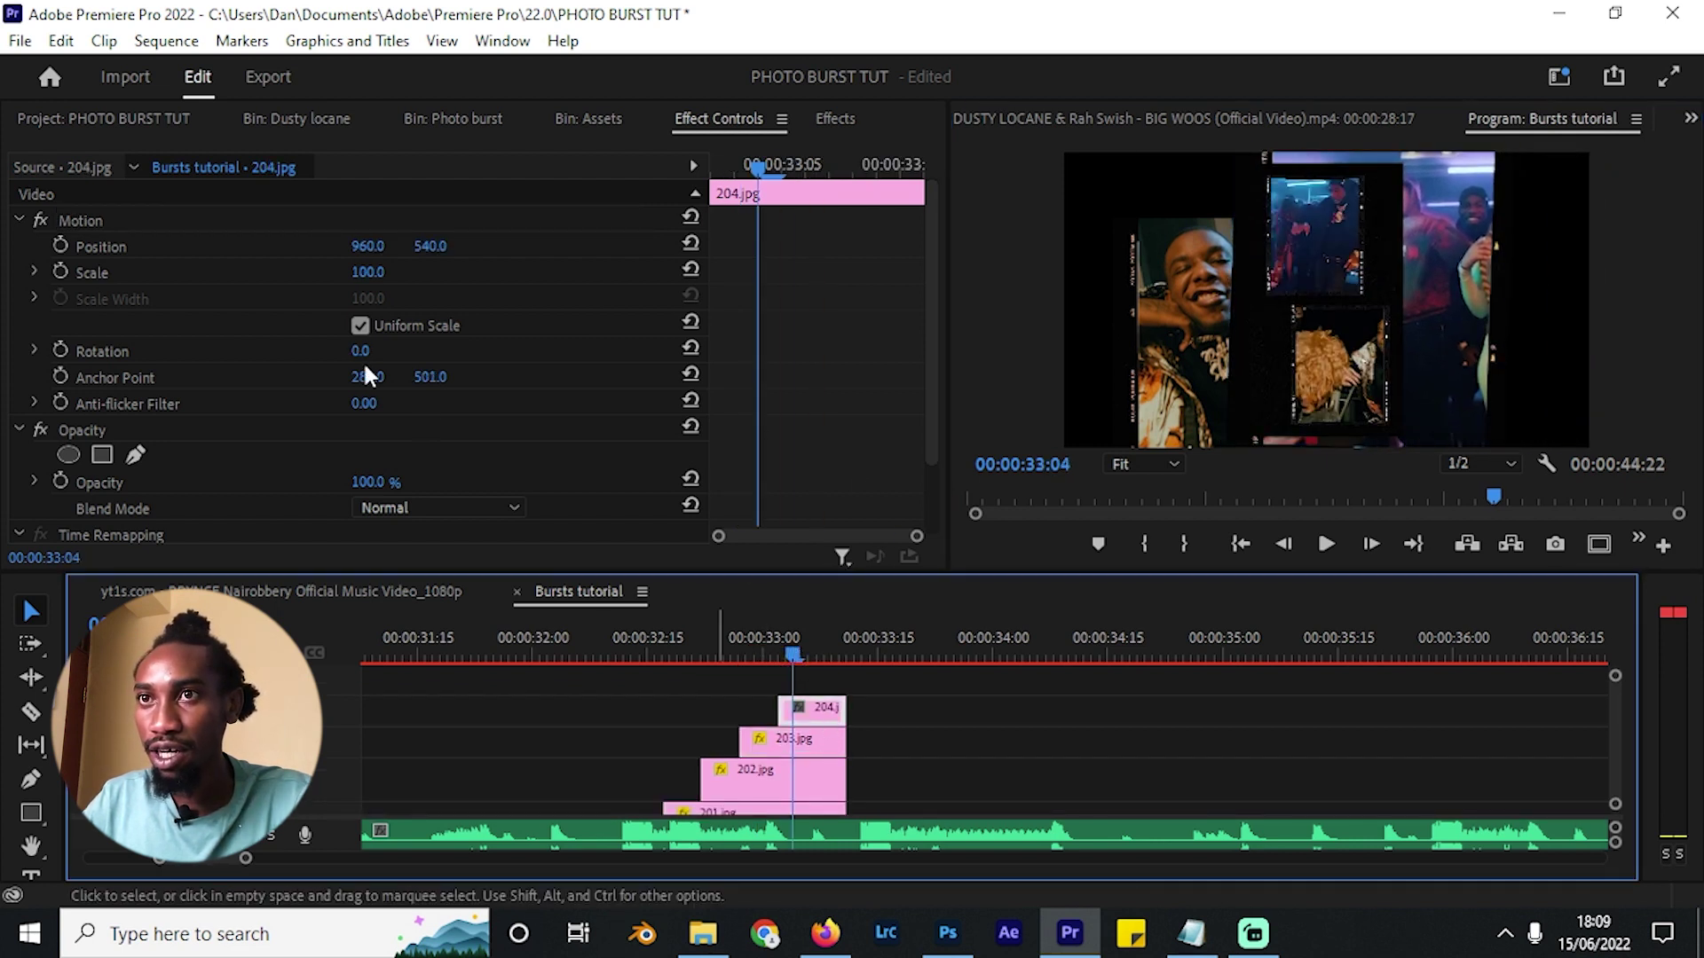
left_click_drag(367, 272, 321, 247)
Play back the sequence from 00:00:30:19 to review the photo burst between the two video clips.
left_click_drag(713, 652, 609, 646)
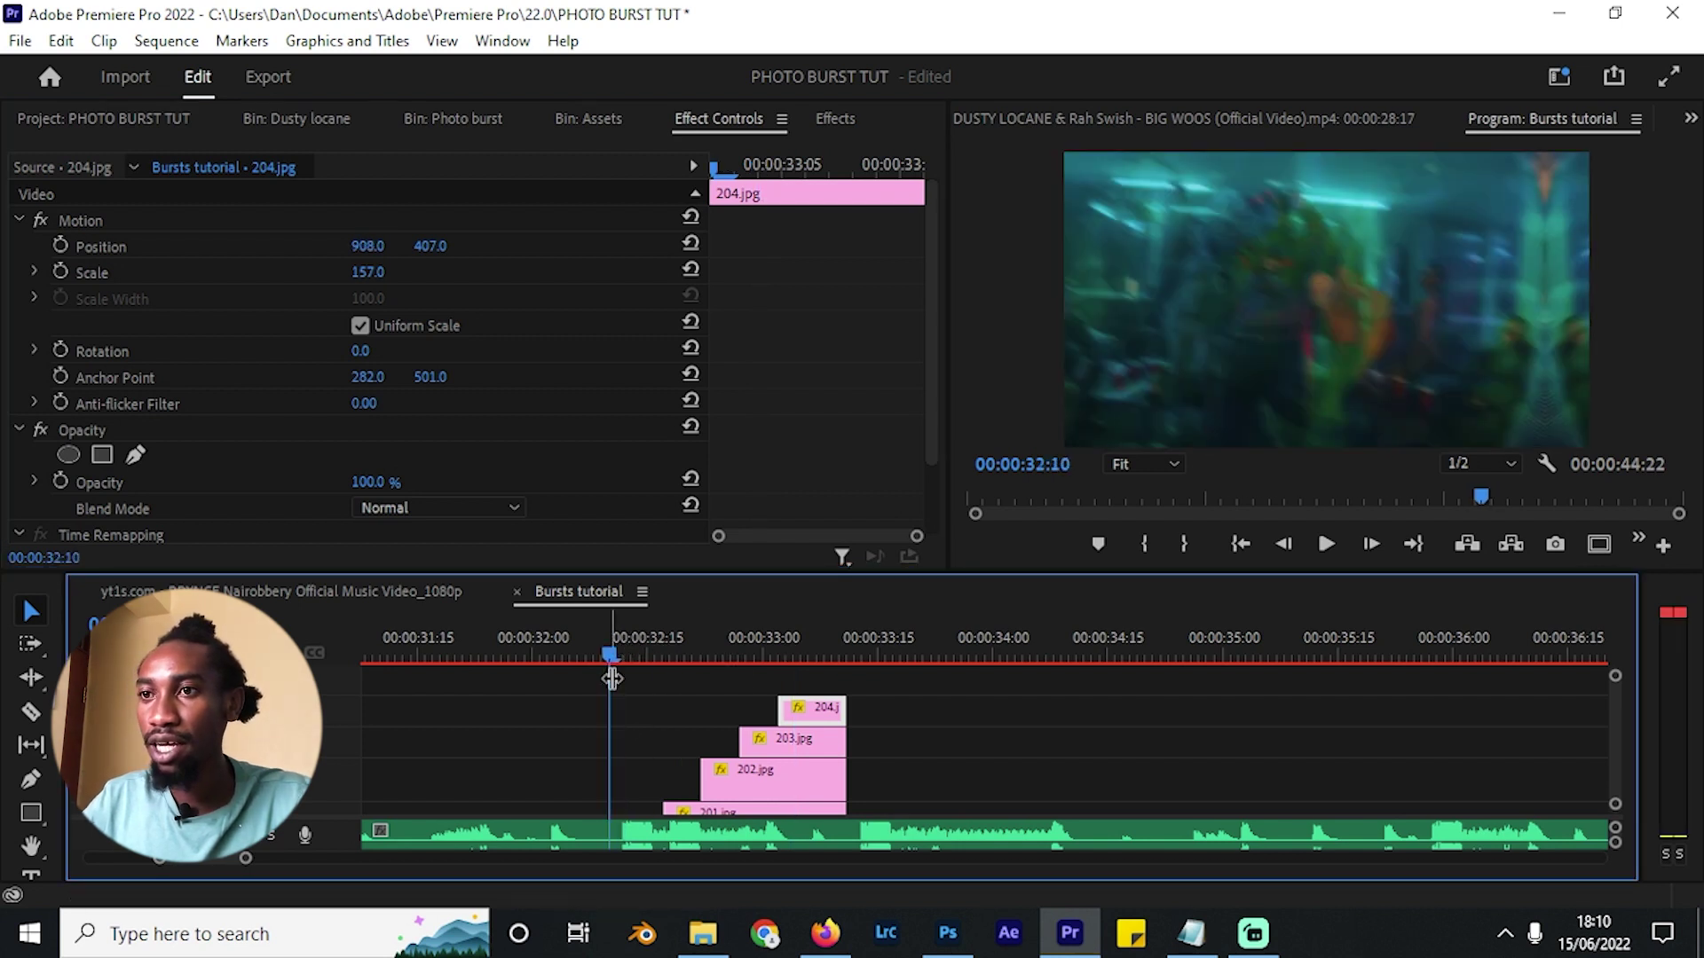
scroll(642, 721, "down", 2)
scroll(668, 754, "down", 4)
left_click_drag(526, 652, 498, 650)
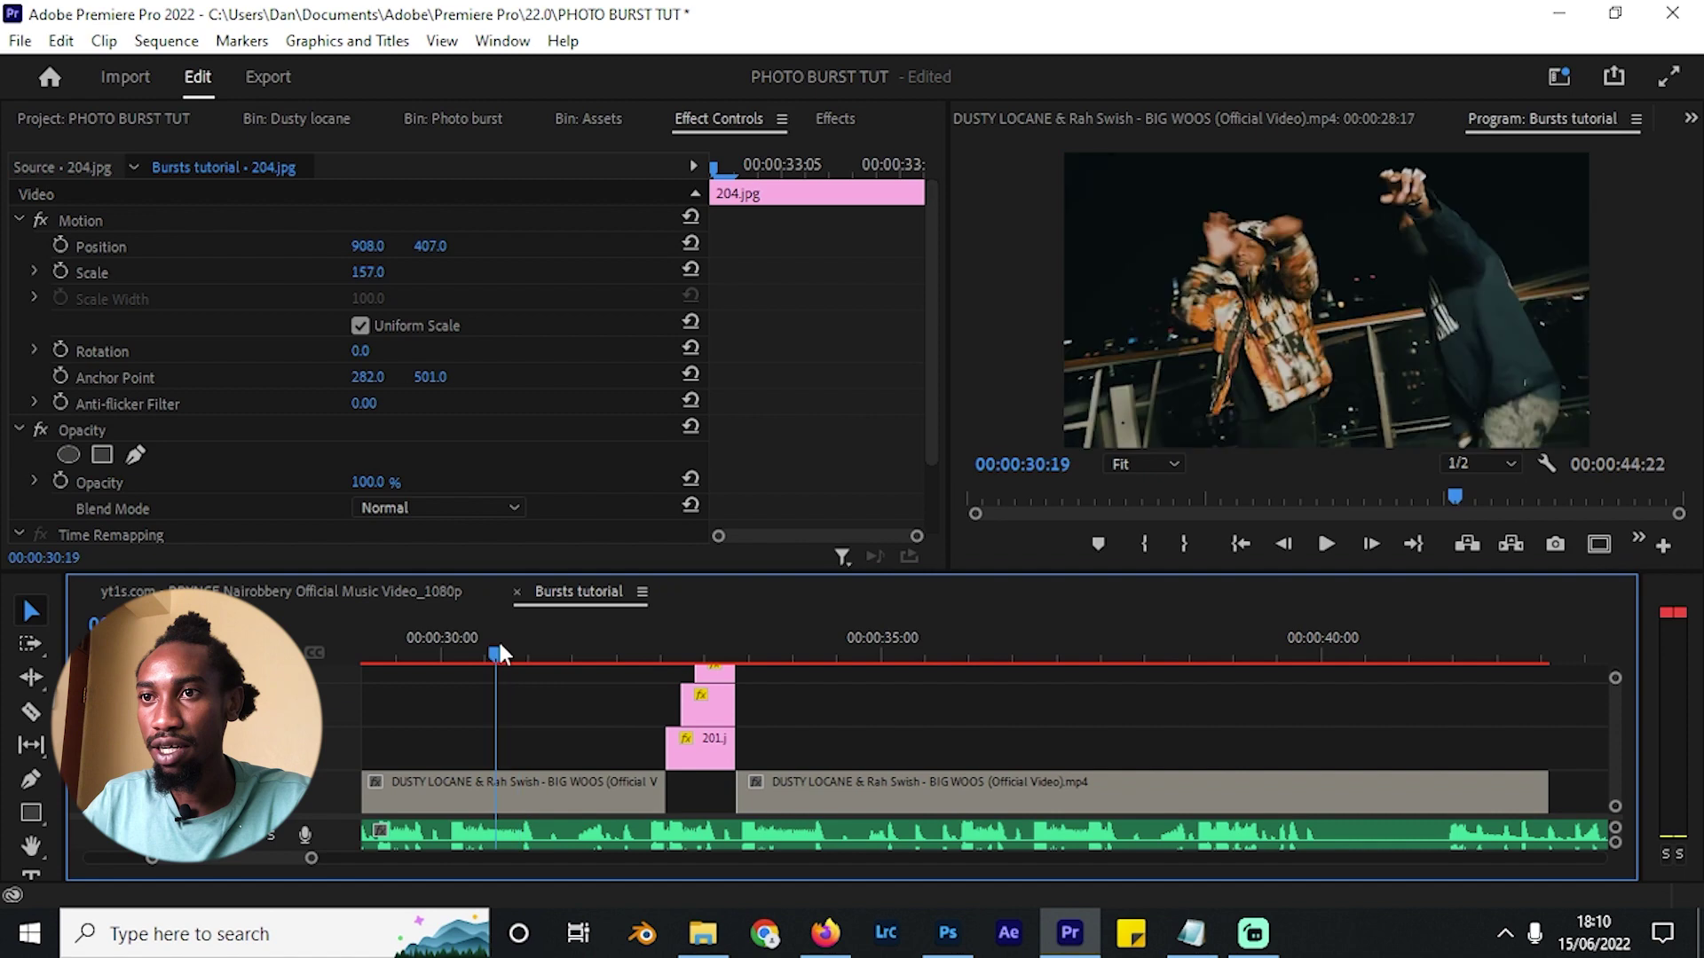
scroll(628, 741, "down", 2)
key("space")
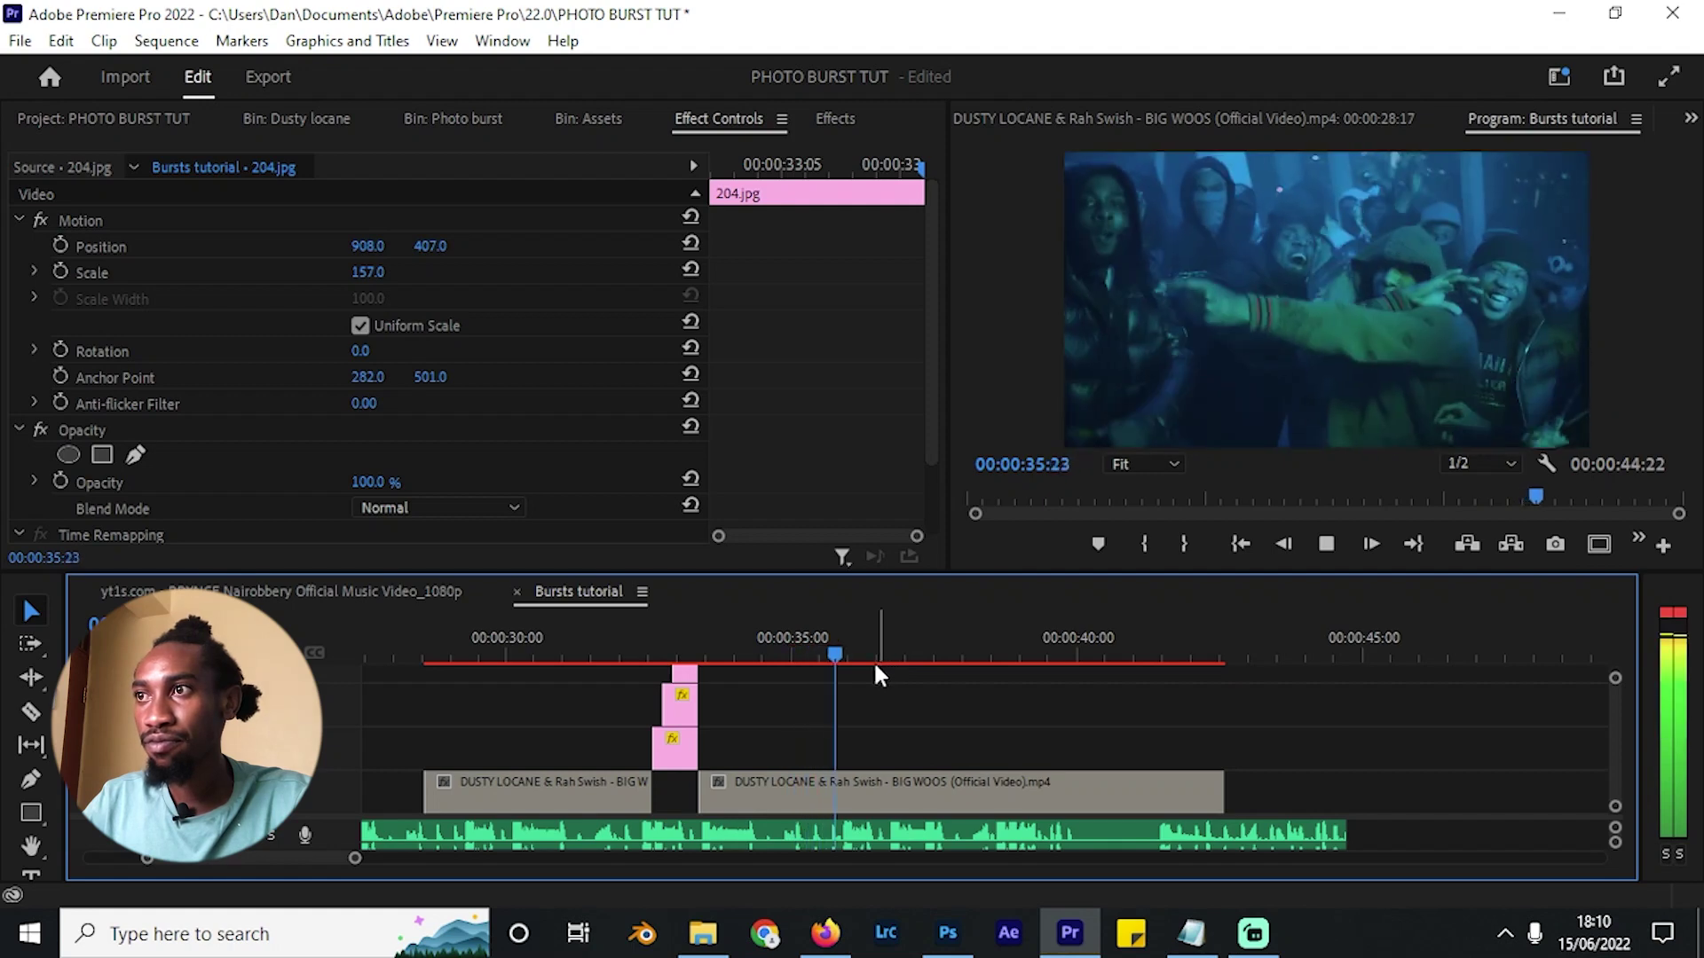
key("space")
left_click(572, 630)
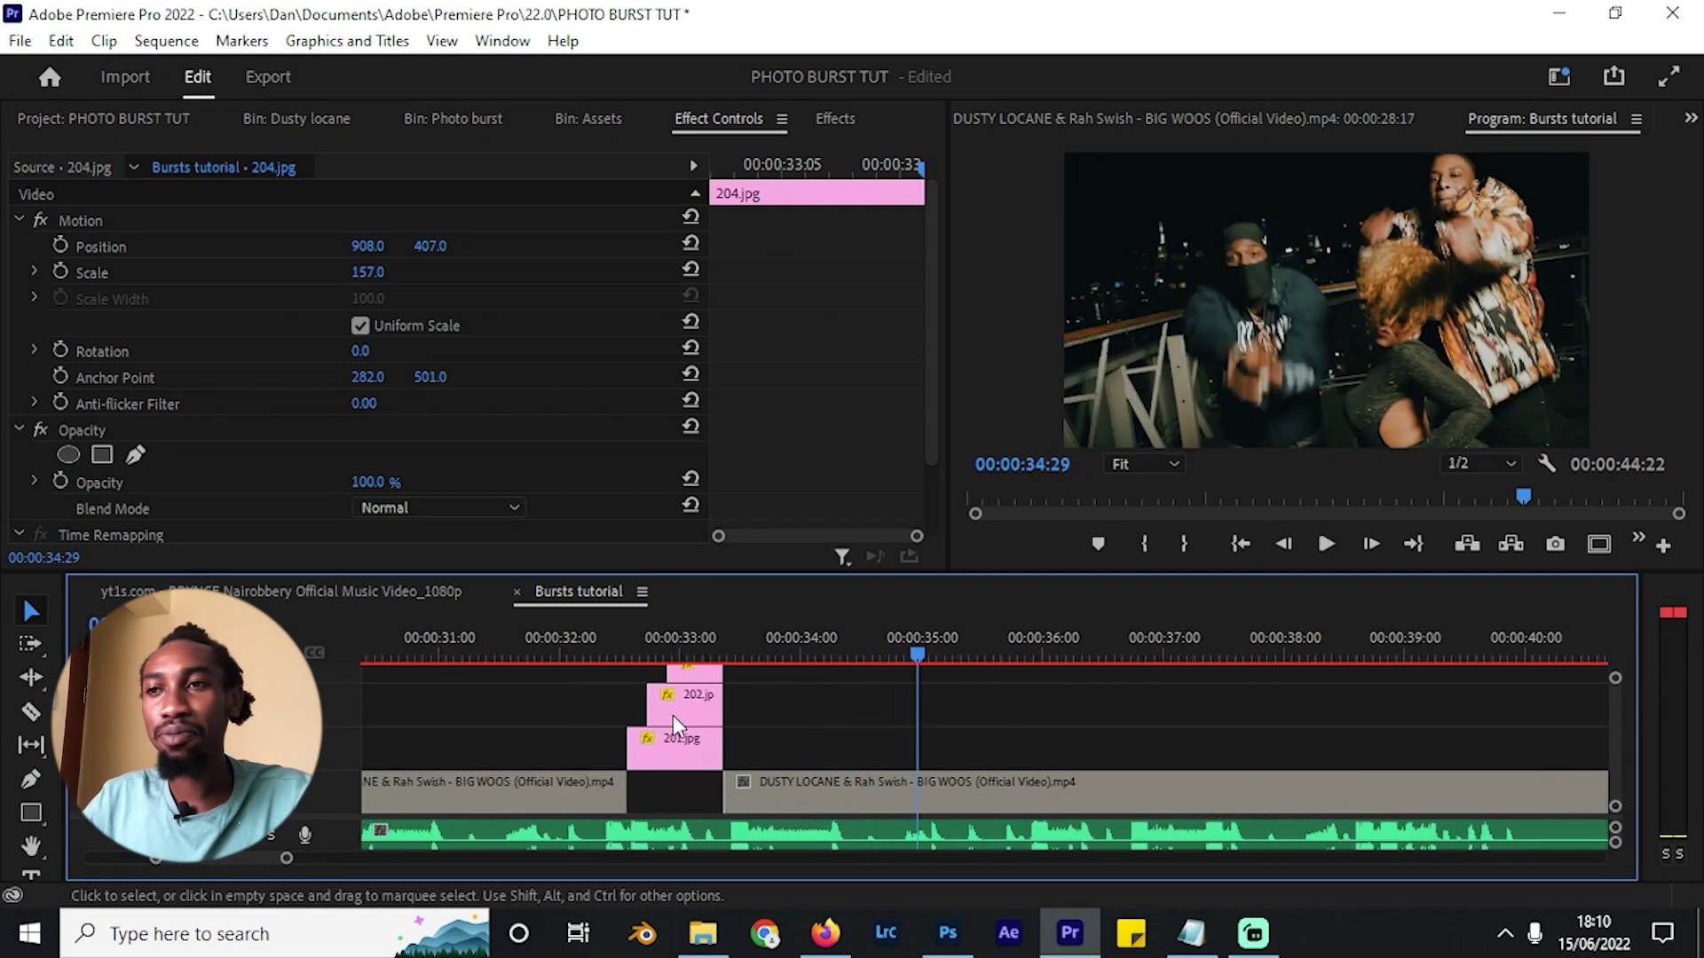
Readjust 204.jpg's scale and position, and move 203.jpg farther toward the right edge of the frame.
left_click_drag(728, 632, 678, 628)
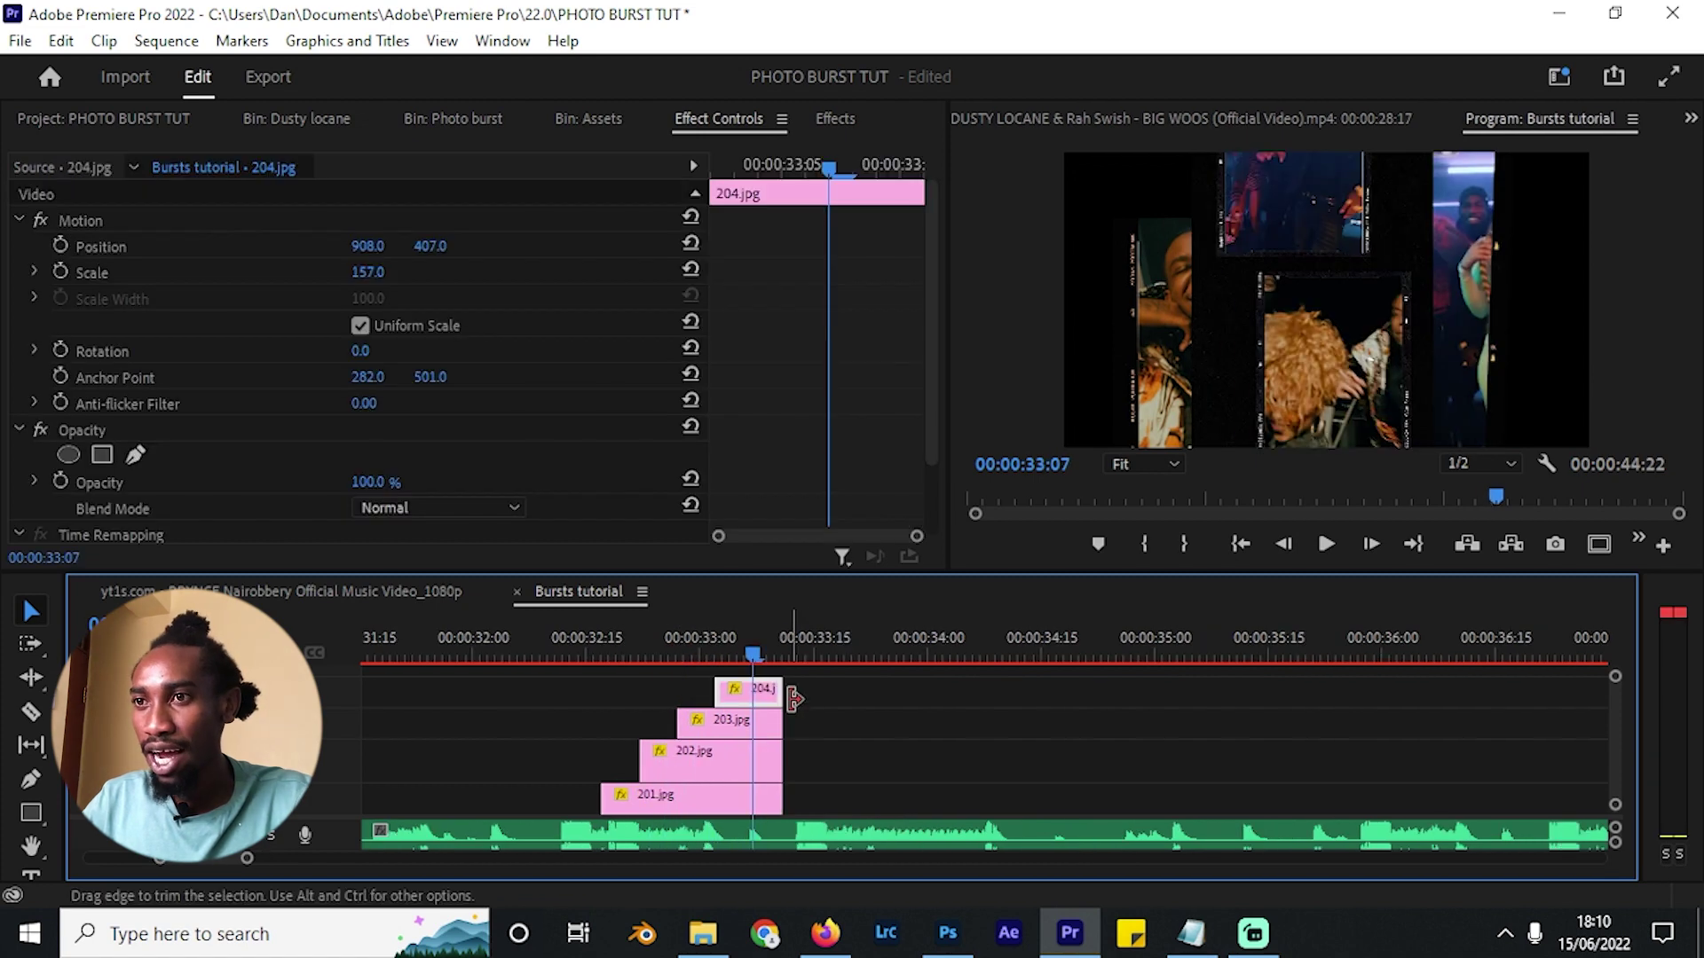
key("shift+5")
left_click_drag(368, 273, 267, 246)
left_click(756, 725)
left_click_drag(371, 247, 705, 247)
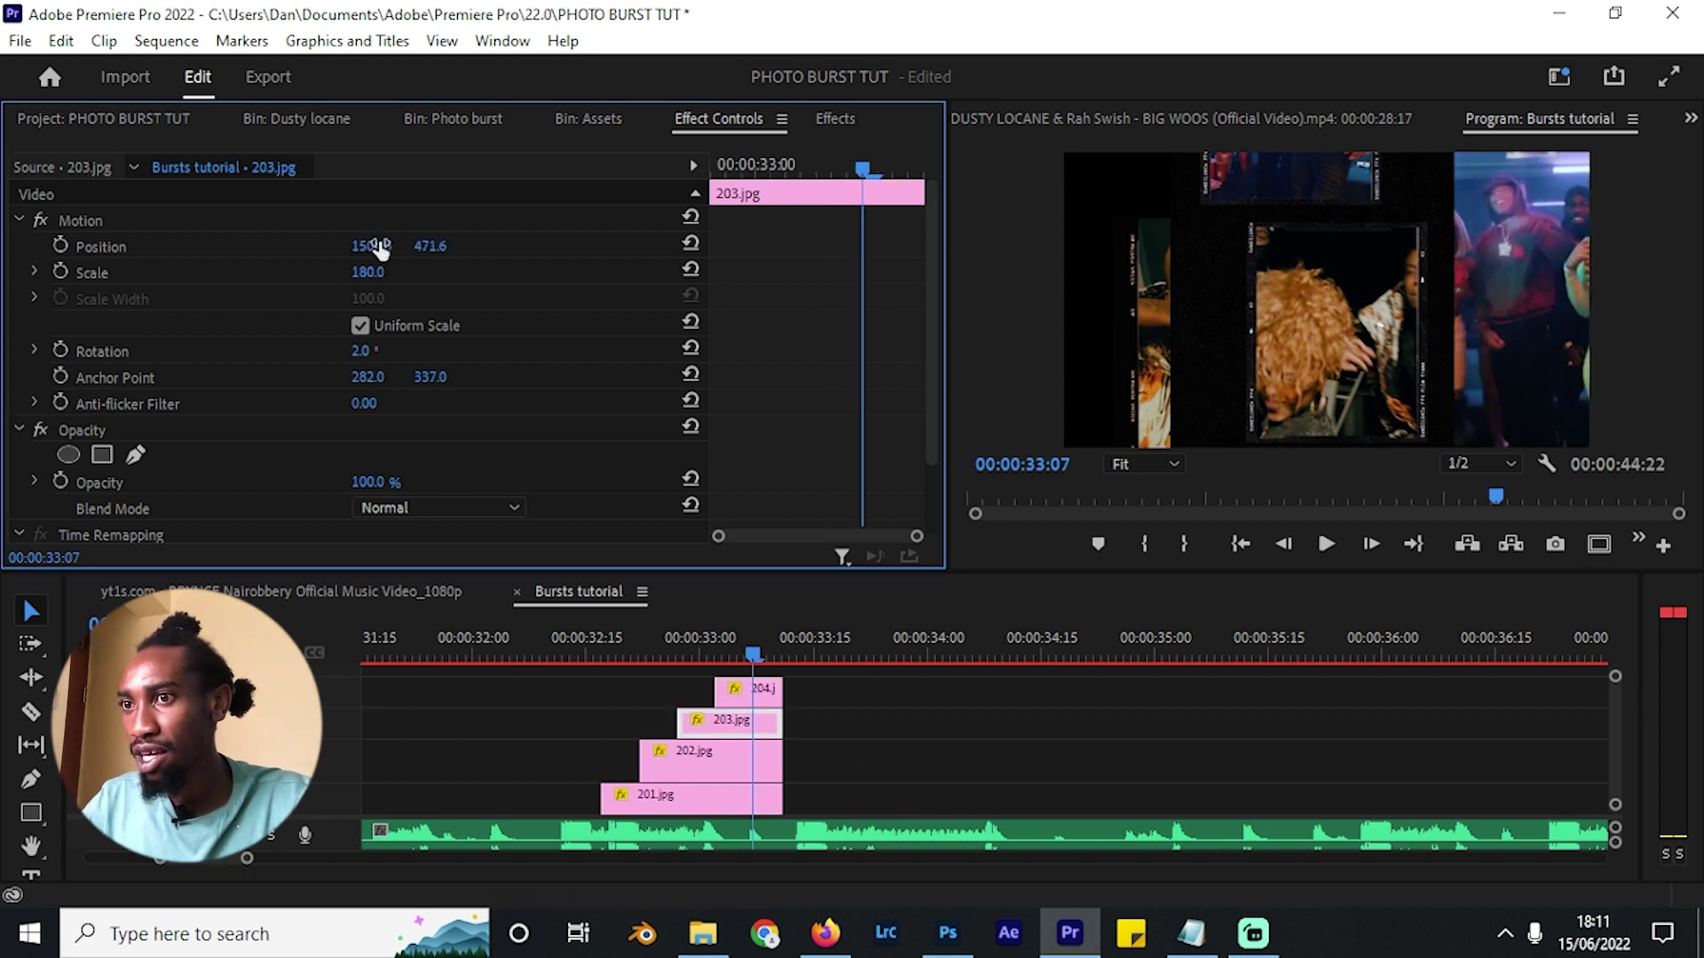
Move 202.jpg to position 305.3, 667.6 at the left edge of the frame.
left_click(639, 648)
left_click(664, 764)
left_click_drag(368, 247, 377, 246)
left_click(673, 627)
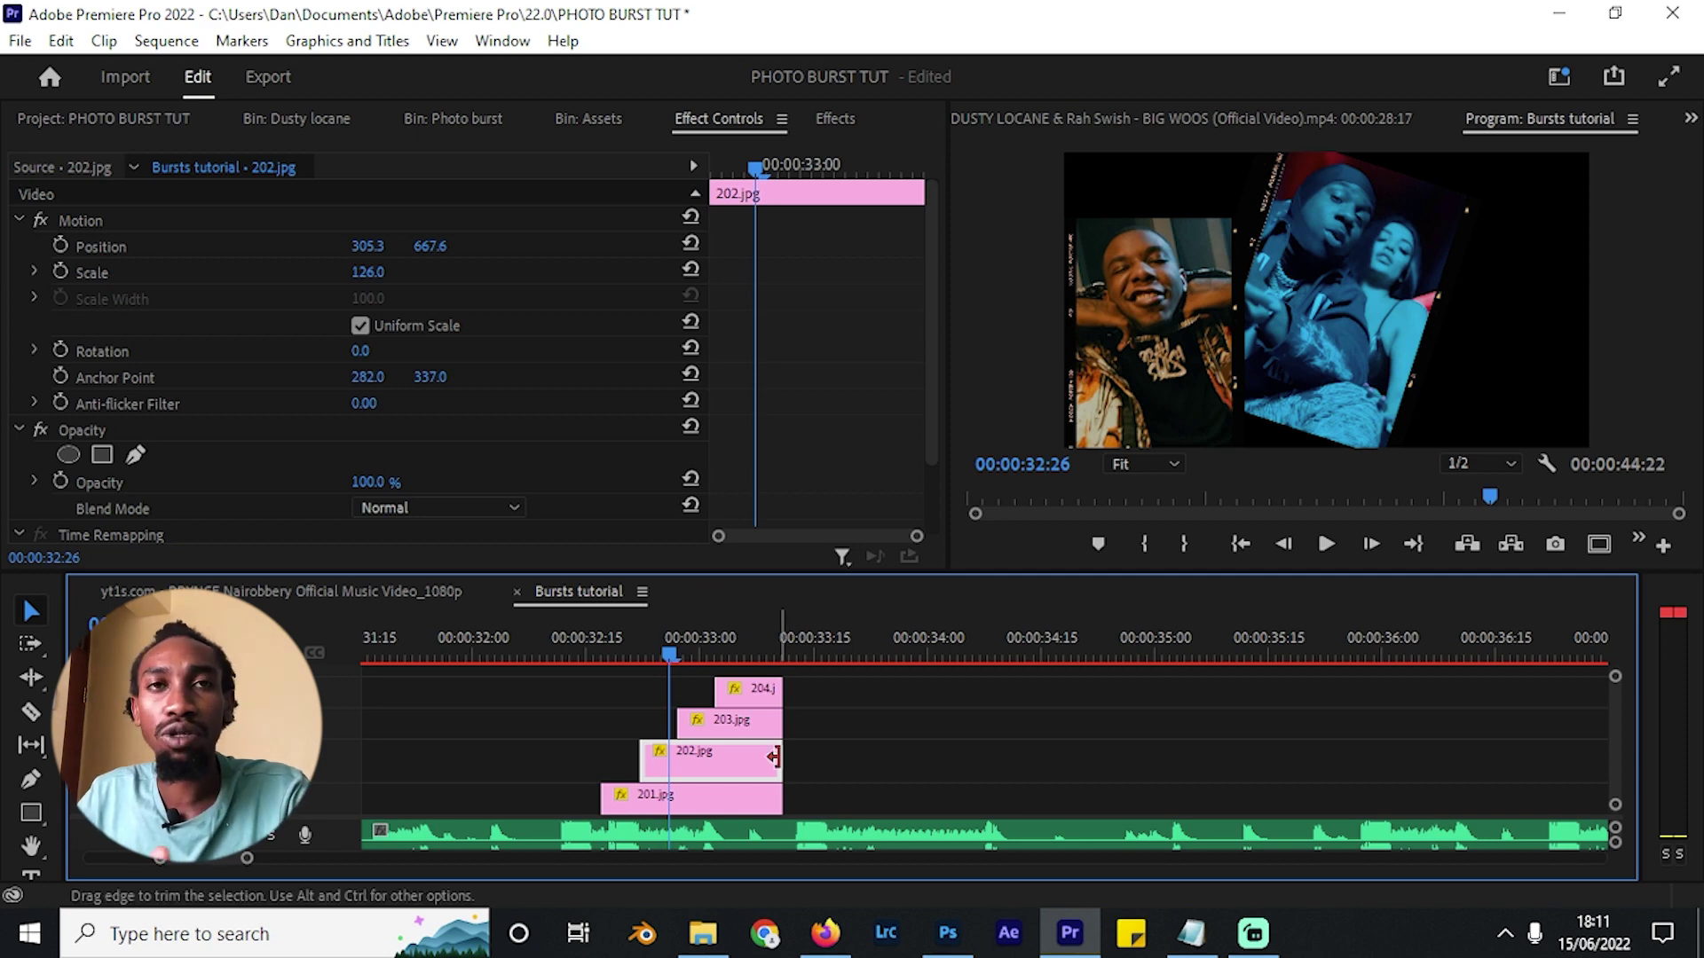
Play back the repositioned photo burst from 00:00:30:21.
scroll(774, 757, "down", 3)
left_click_drag(597, 654, 521, 655)
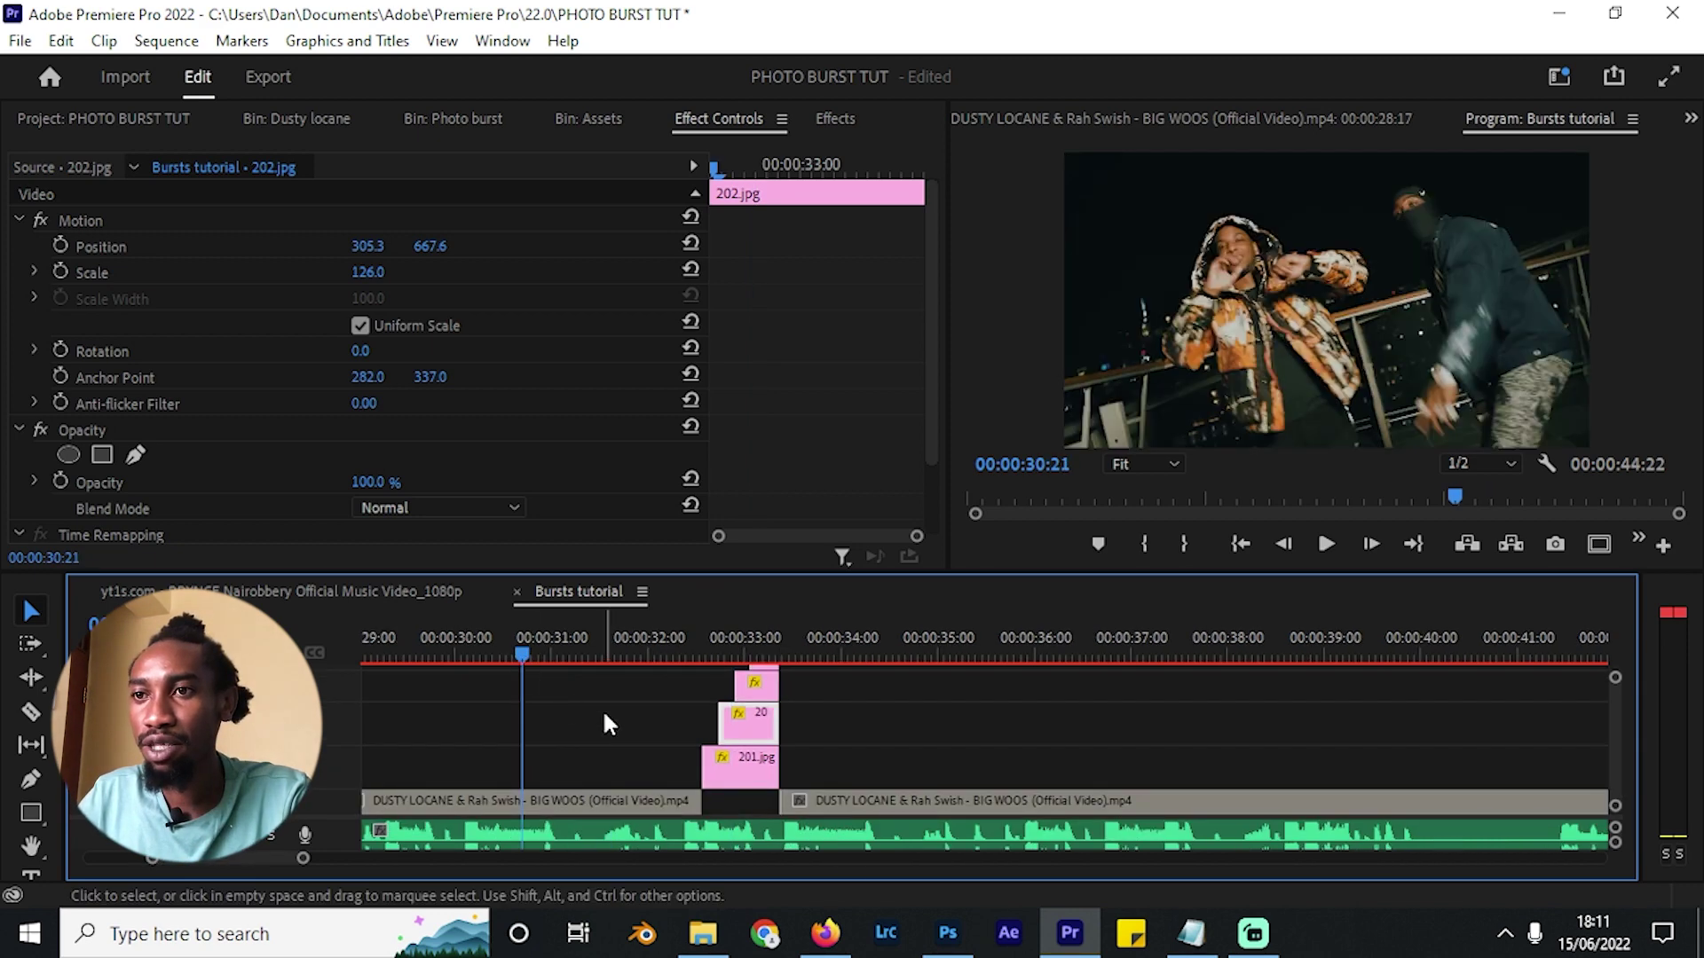
scroll(657, 710, "down", 1)
key("space")
key("minus")
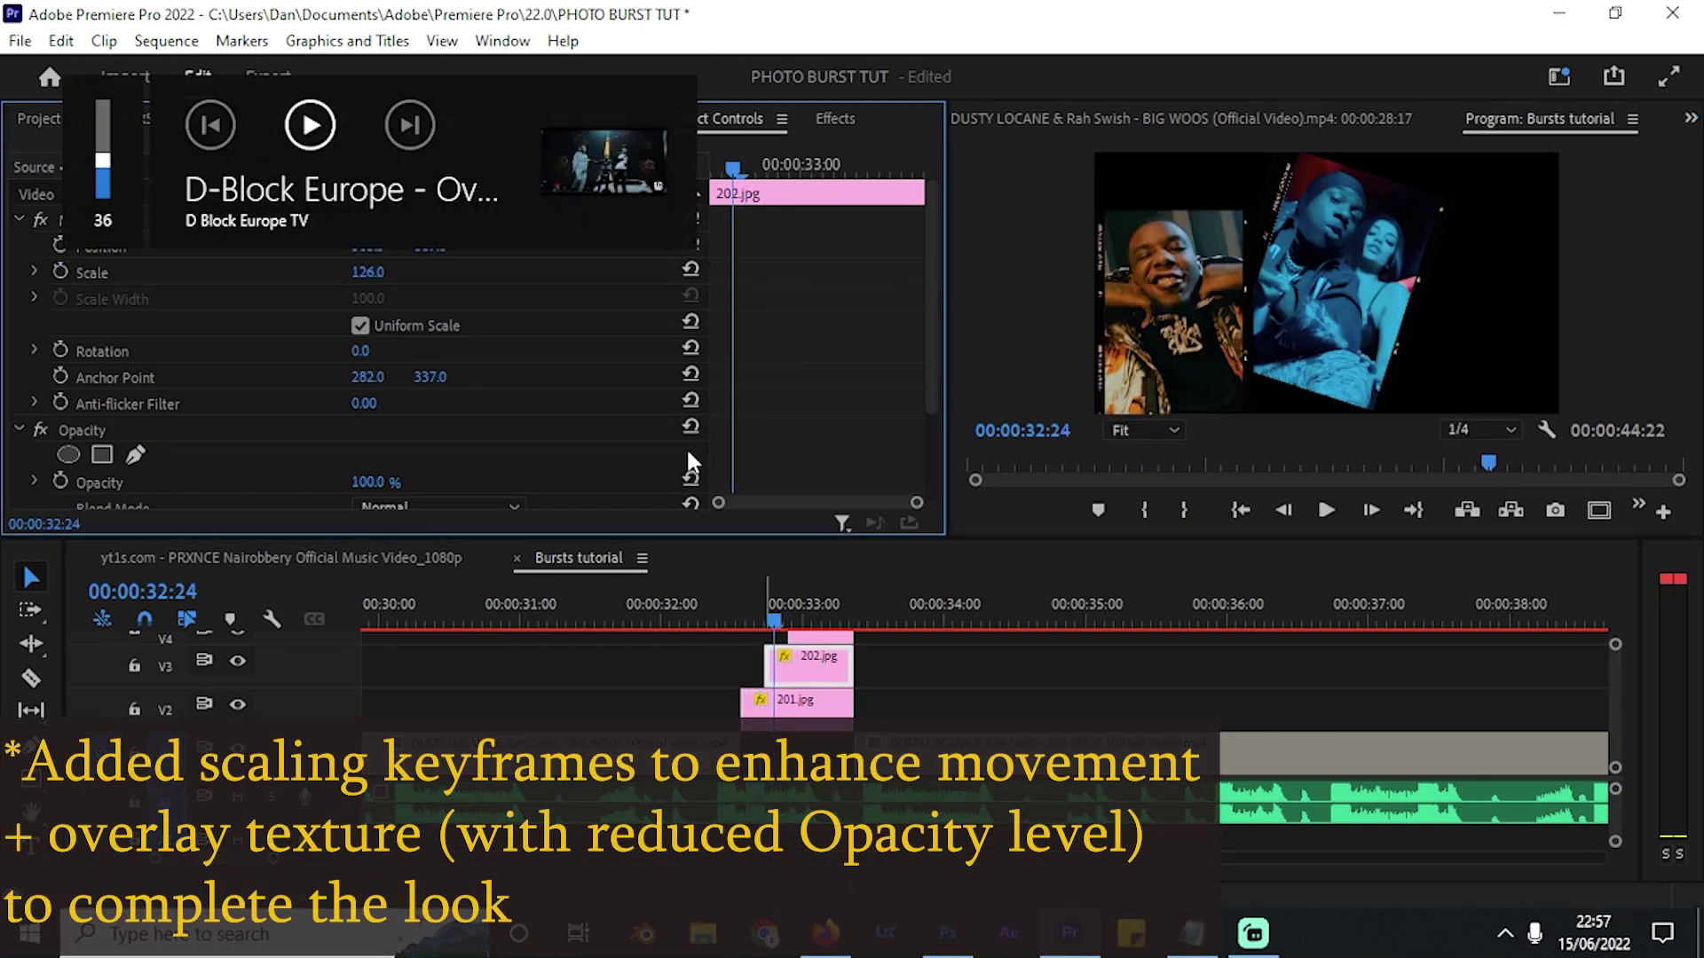
Keyframe 202.jpg's scale from 100 at the start of the clip to 126 a few frames in.
left_click(61, 272)
left_click_drag(733, 271, 754, 272)
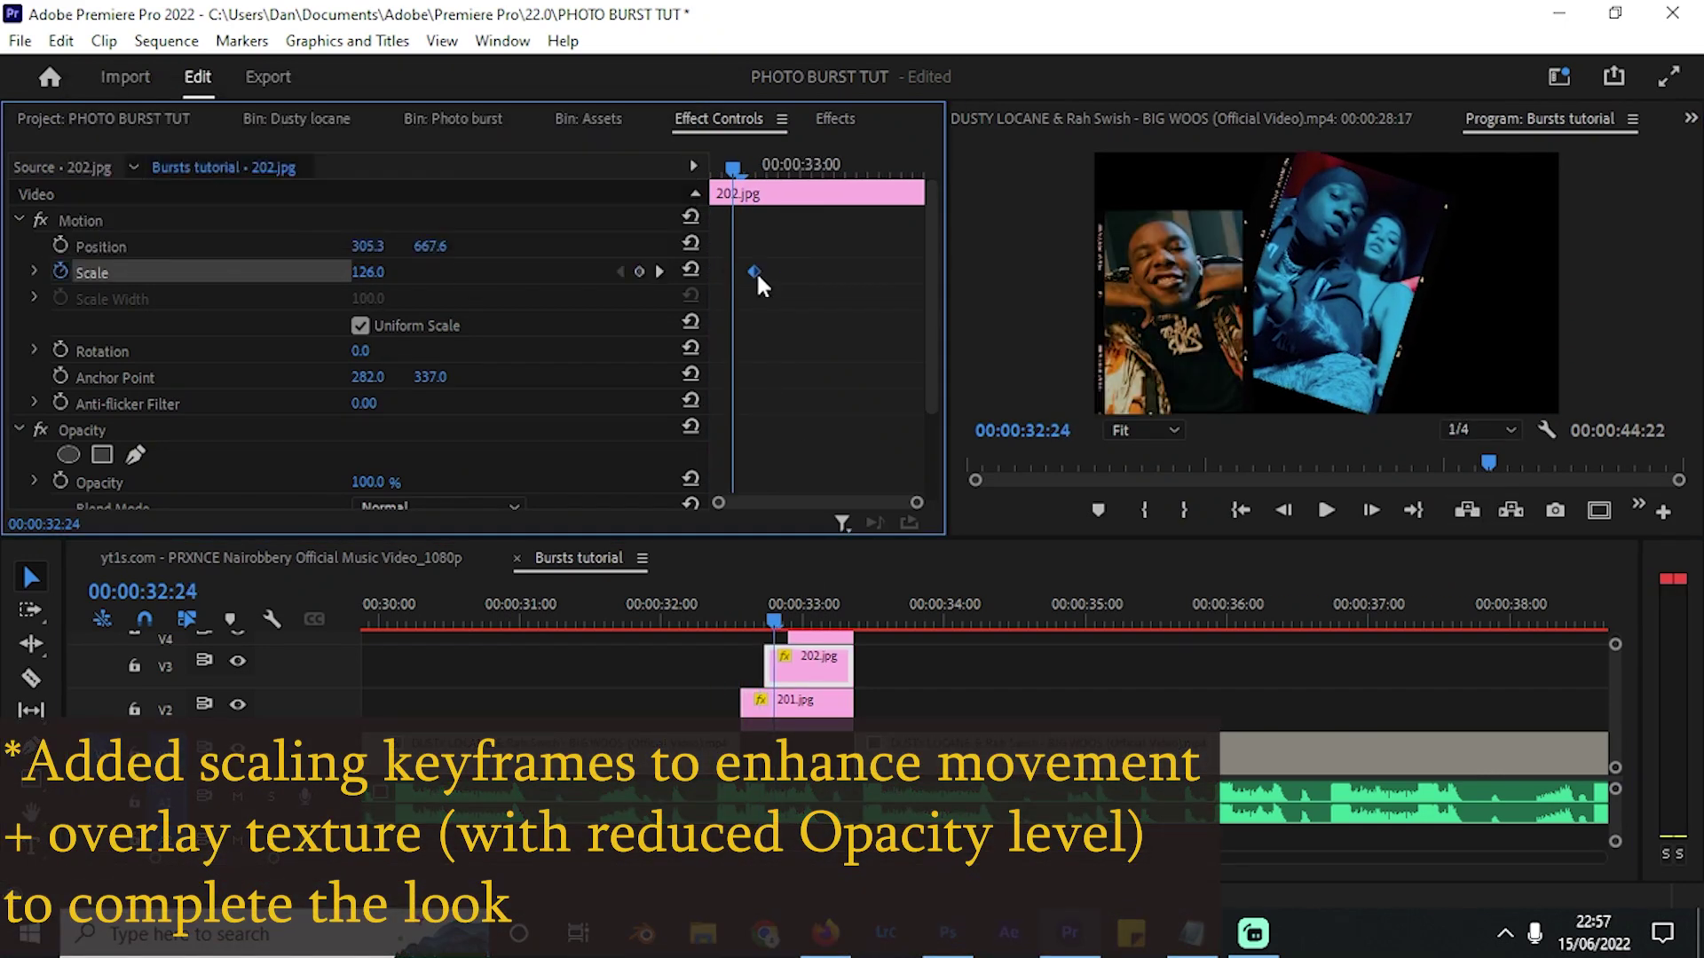
left_click_drag(733, 169, 714, 168)
left_click(368, 273)
type("100")
key("Return")
Nest the stacked burst images into a sequence named nested Photo burst.
left_click(763, 622)
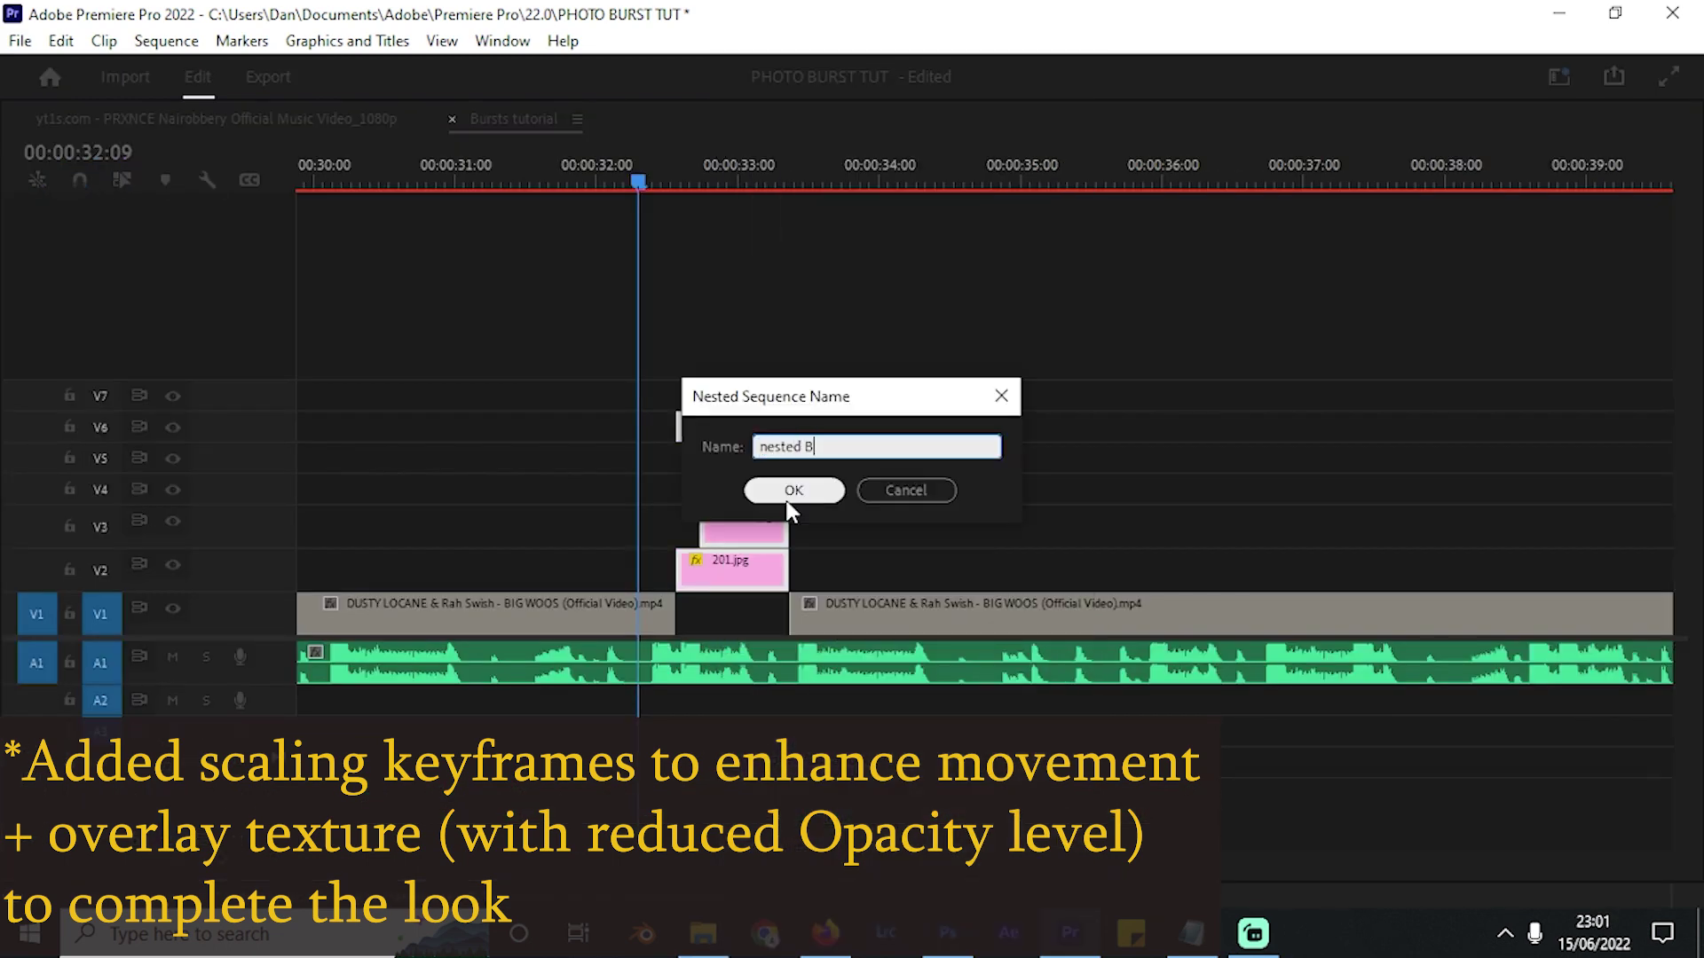
left_click(790, 493)
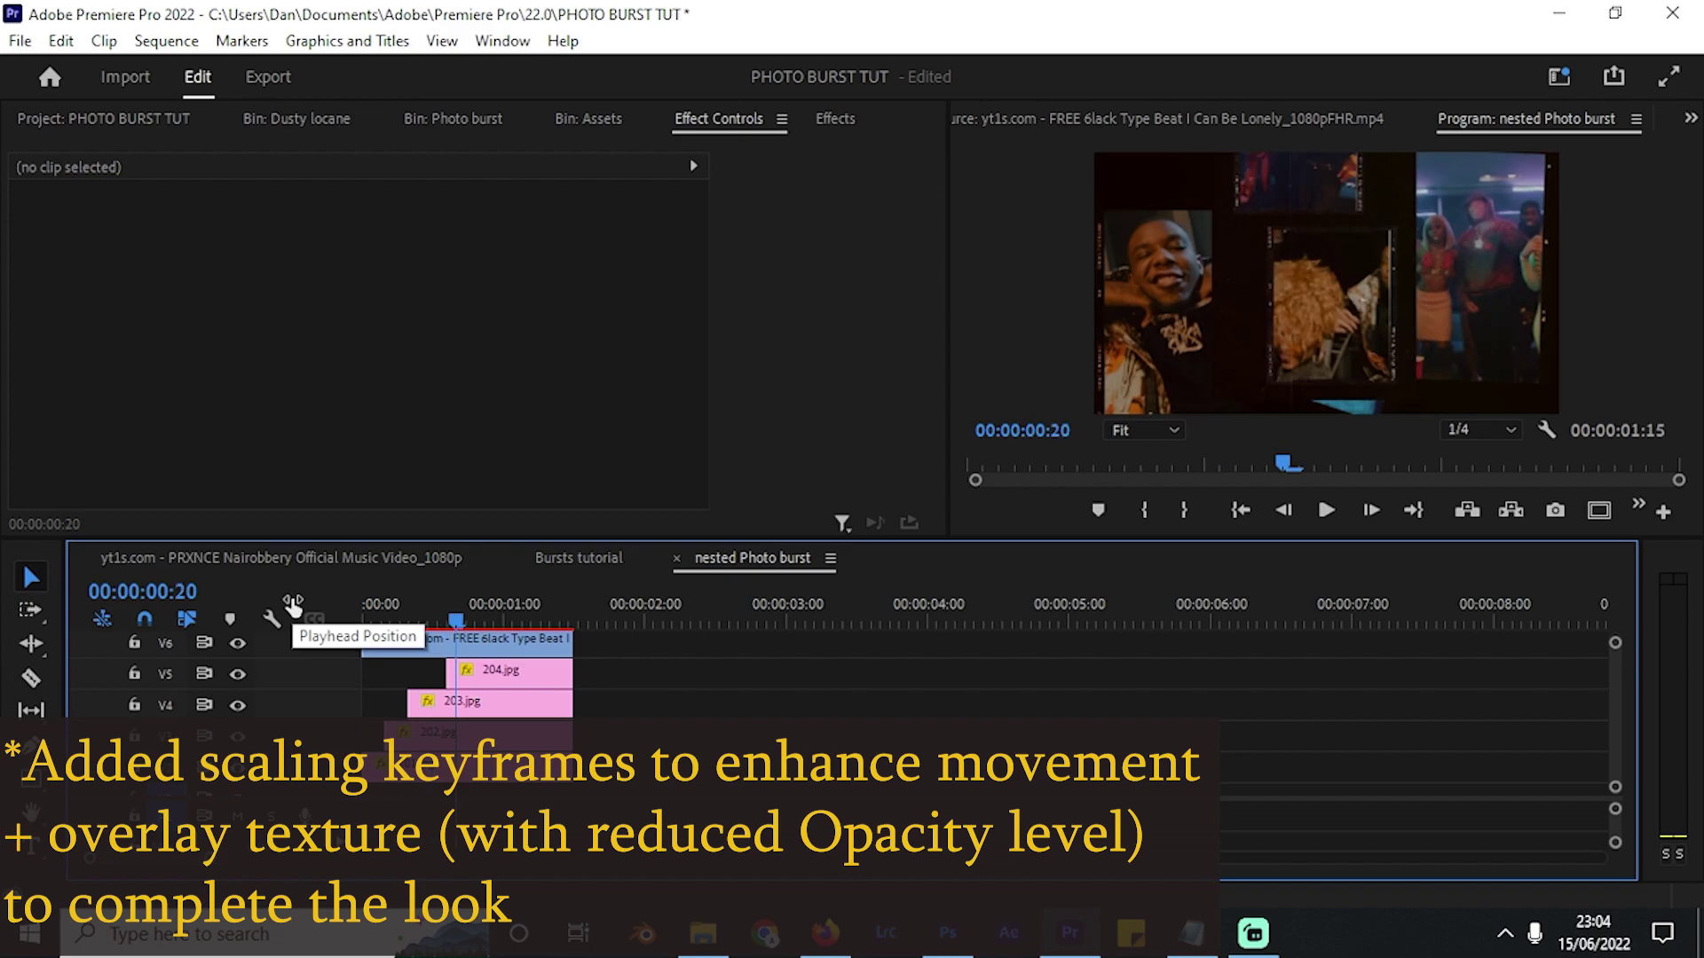